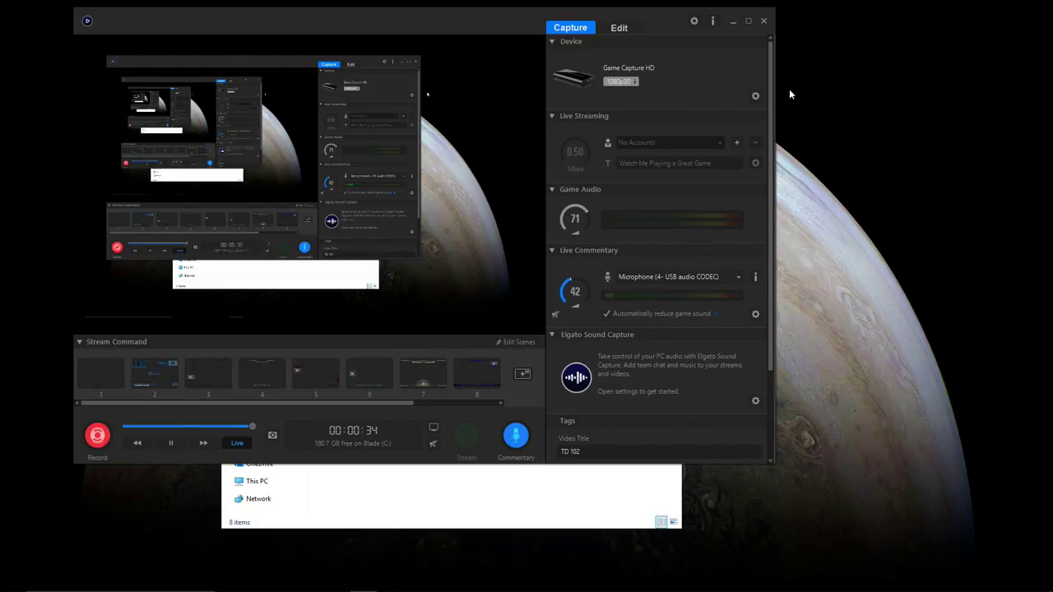
- Open the SphereNoise folder inside the 101BeginnersClass folder and select sphereNoise05.toe
{"action": "left_click", "coordinate": [499, 506]}
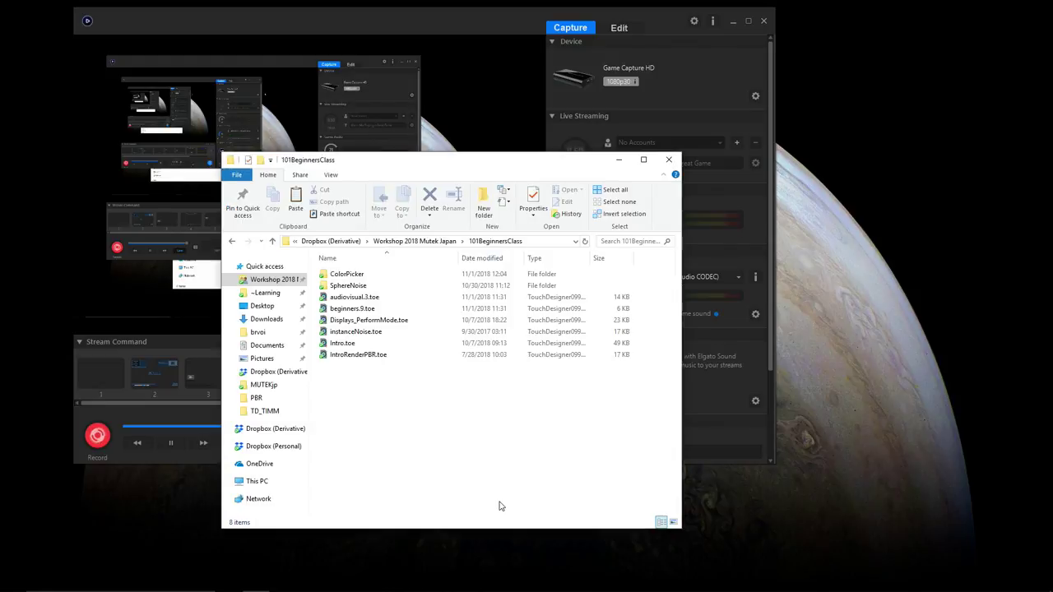
{"action": "double_click", "coordinate": [381, 286]}
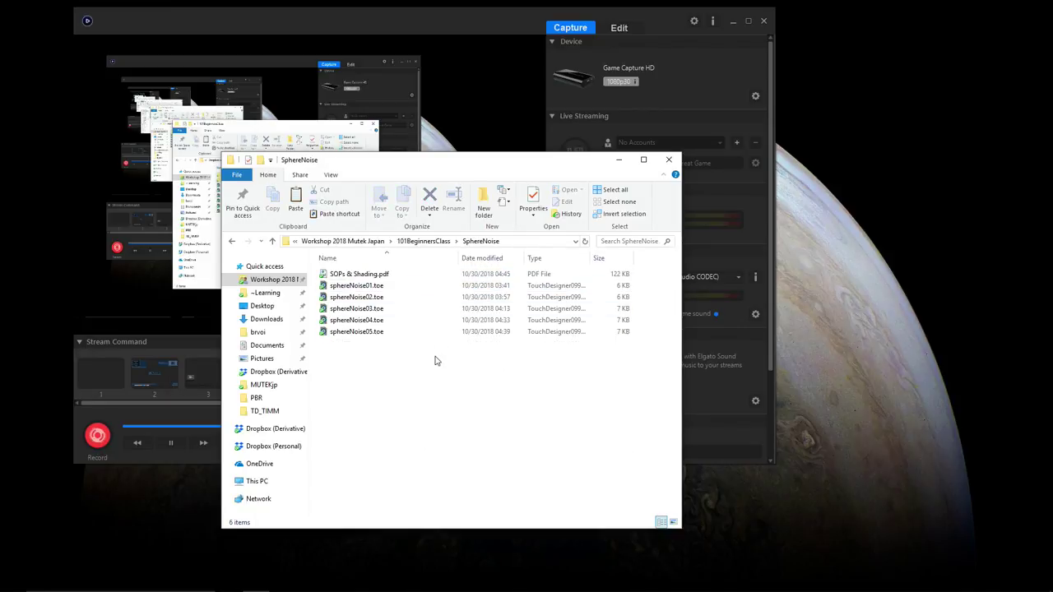
{"action": "left_click", "coordinate": [391, 332]}
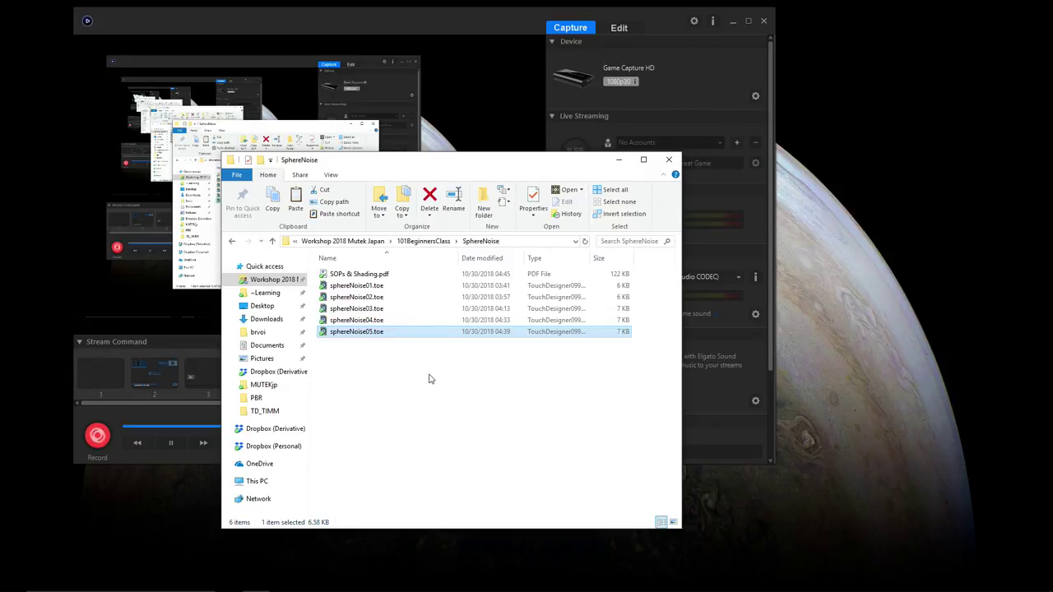
- Cancel the default launch of sphereNoise05.toe and send the file to the Official TouchDesigner build instead
{"action": "double_click", "coordinate": [460, 333]}
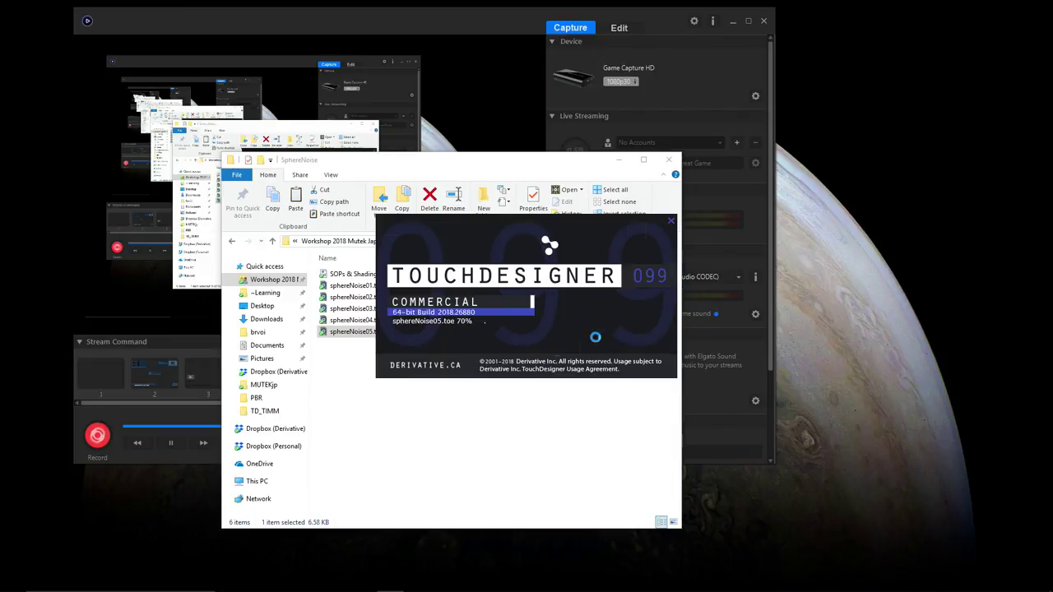
{"action": "left_click", "coordinate": [671, 220]}
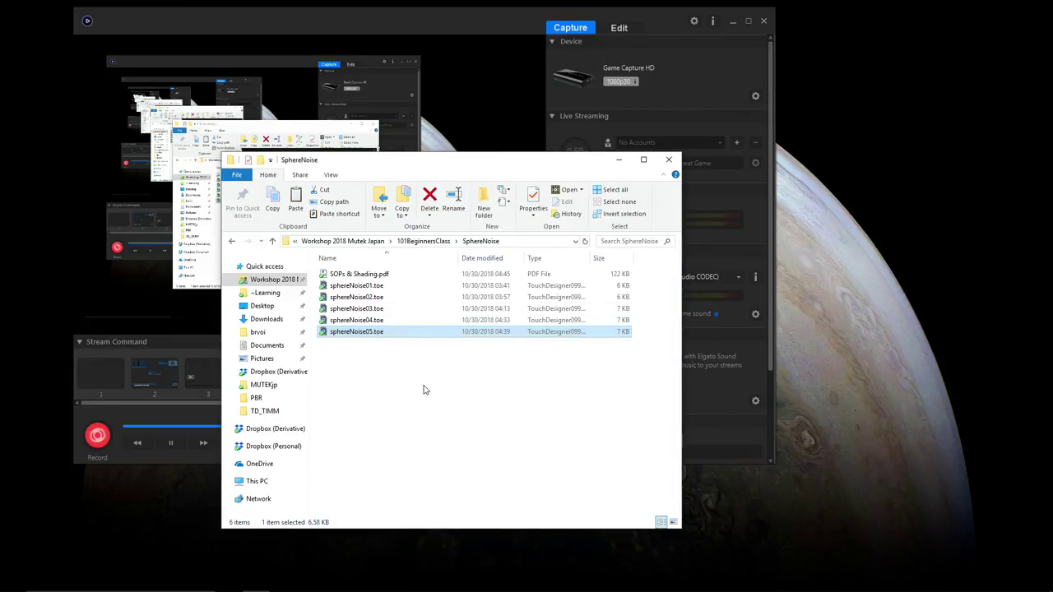
{"action": "right_click", "coordinate": [363, 336]}
{"action": "mouse_move", "coordinate": [434, 239]}
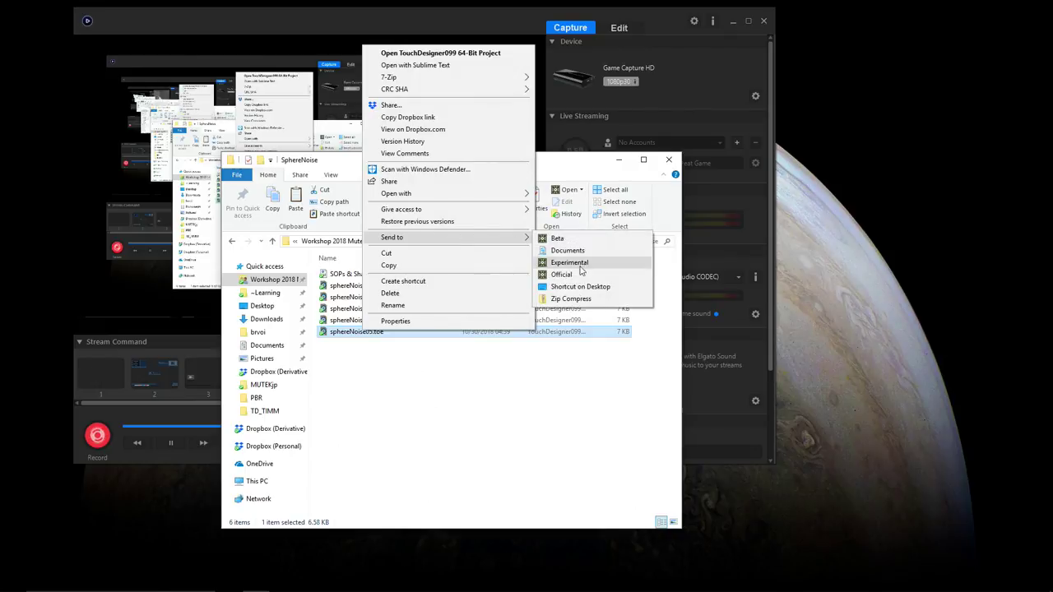
{"action": "left_click", "coordinate": [580, 280]}
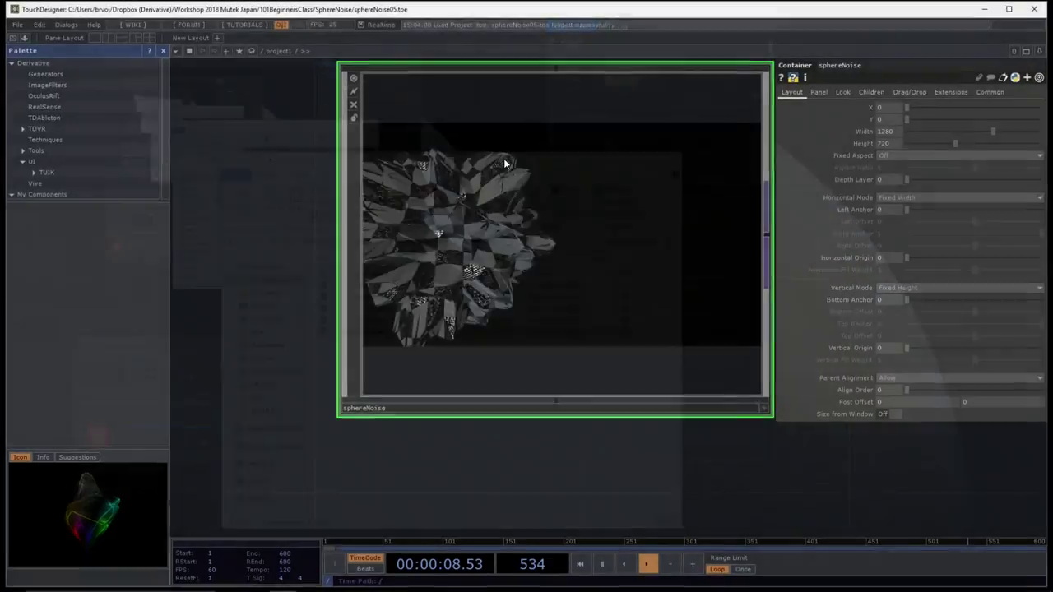
- Examine the finished sphereNoise network with the Barce_Rooftop_C_3k Movie File In parameters shown and the palette closed
{"action": "key", "text": "h"}
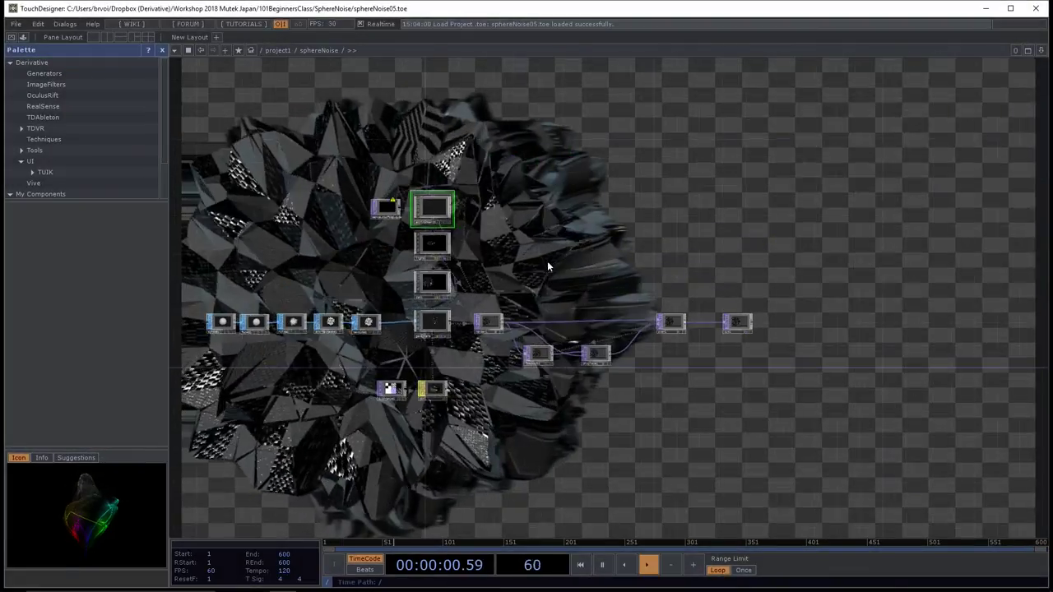
{"action": "key", "text": "p"}
{"action": "left_click", "coordinate": [384, 208]}
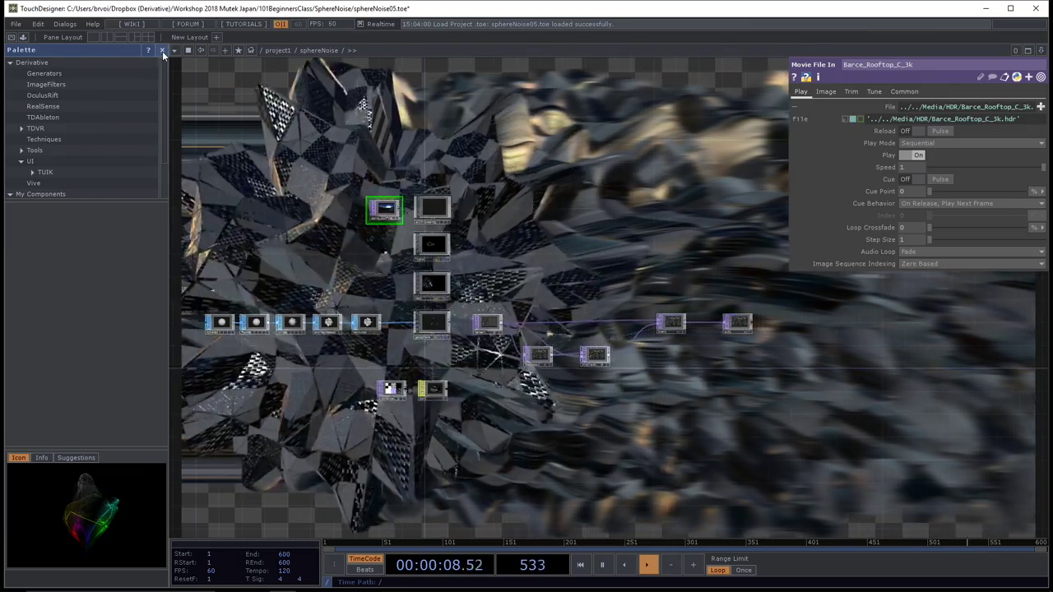
{"action": "left_click", "coordinate": [162, 51]}
{"action": "left_click_drag", "start_coordinate": [142, 158], "coordinate": [274, 190]}
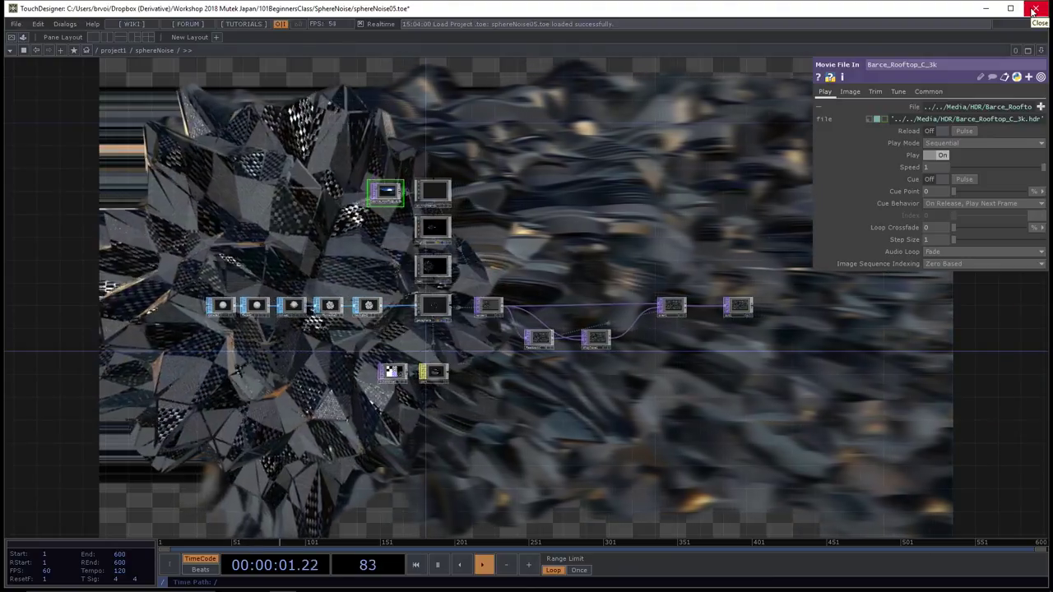
- Quit the sphereNoise05.toe project without saving and launch TouchDesigner099 64-Bit with a new project
{"action": "left_click", "coordinate": [1034, 9]}
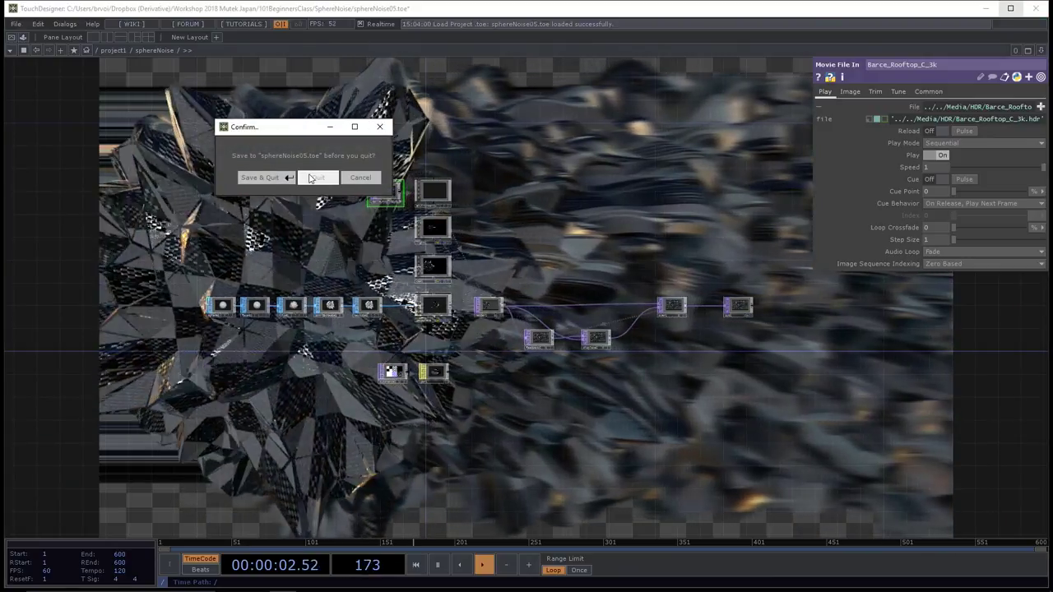
{"action": "left_click", "coordinate": [310, 176]}
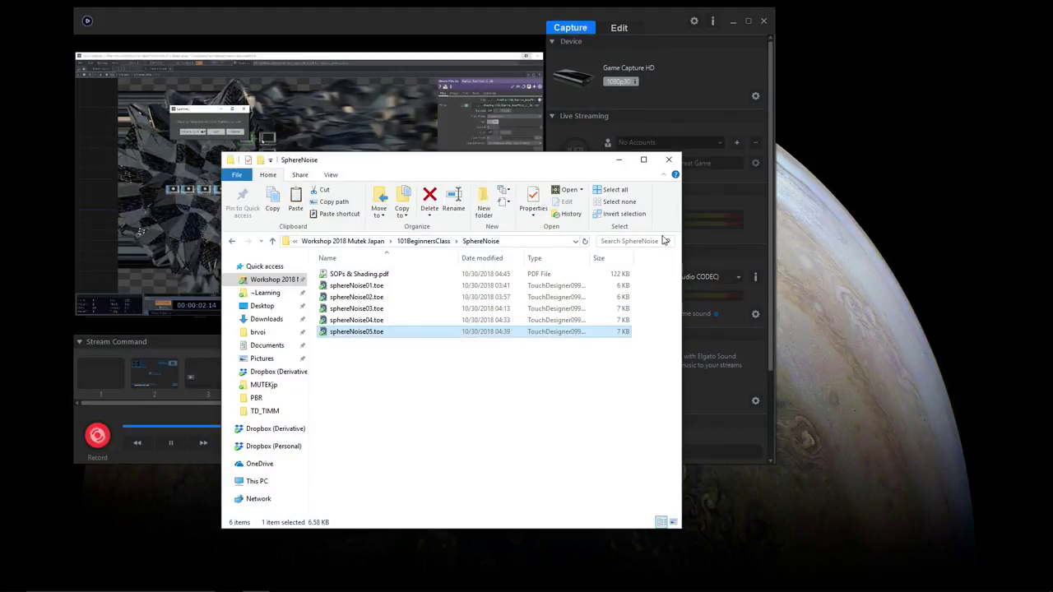
{"action": "key", "text": "super"}
{"action": "type", "text": "touch"}
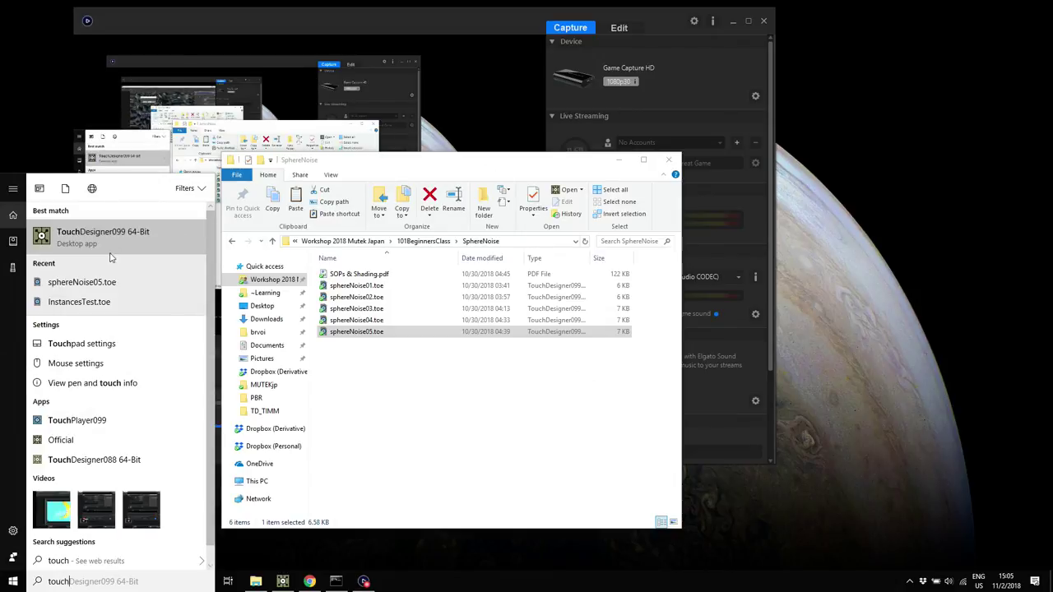
{"action": "key", "text": "Return"}
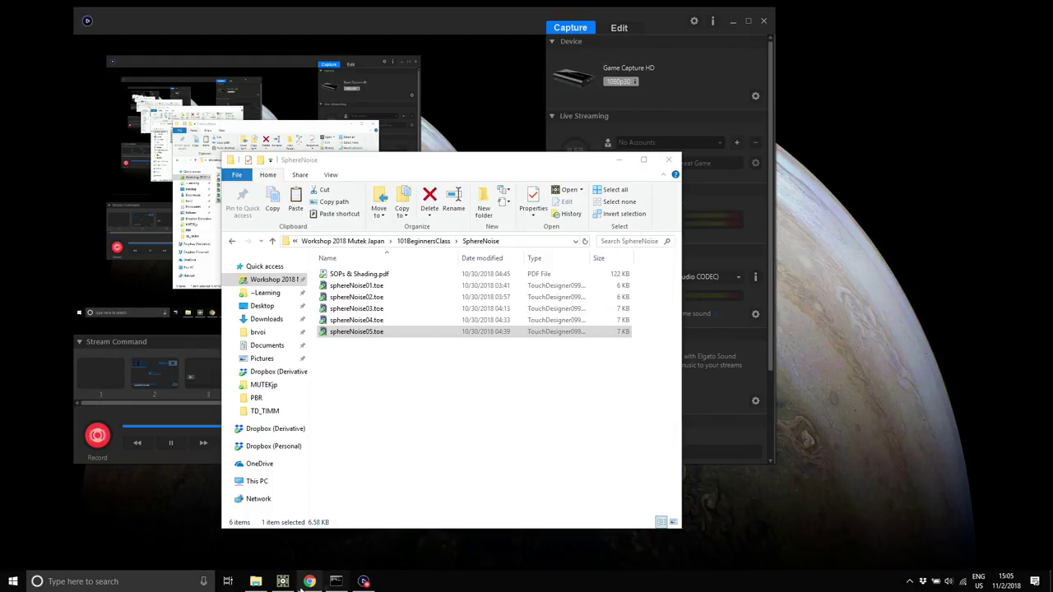
{"action": "middle_click", "coordinate": [282, 581]}
- Minimize the already open Schedule project window and bring the new project's window to the front
{"action": "mouse_move", "coordinate": [282, 581]}
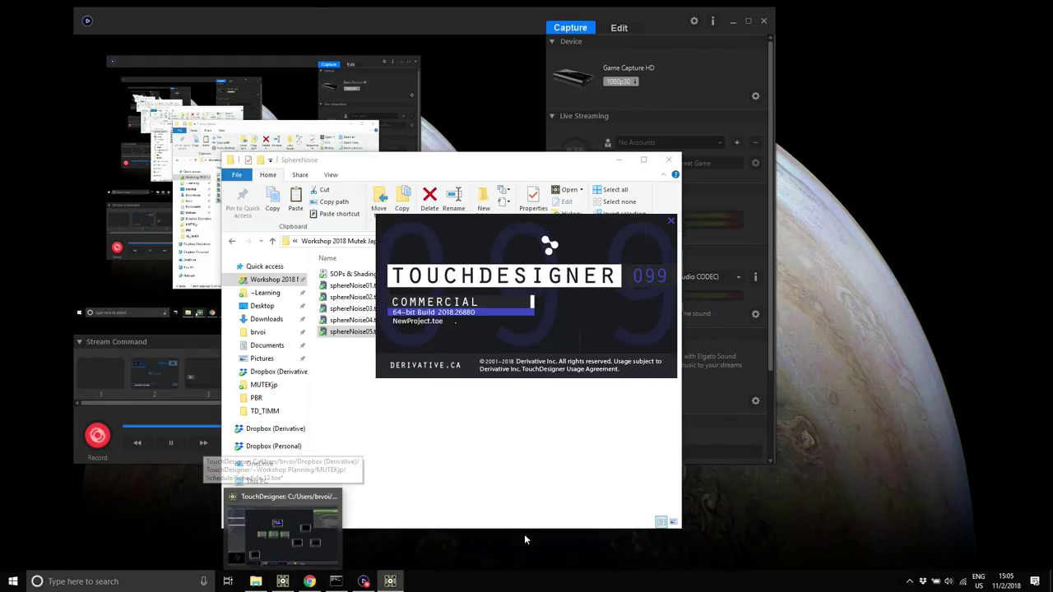
{"action": "left_click", "coordinate": [297, 525]}
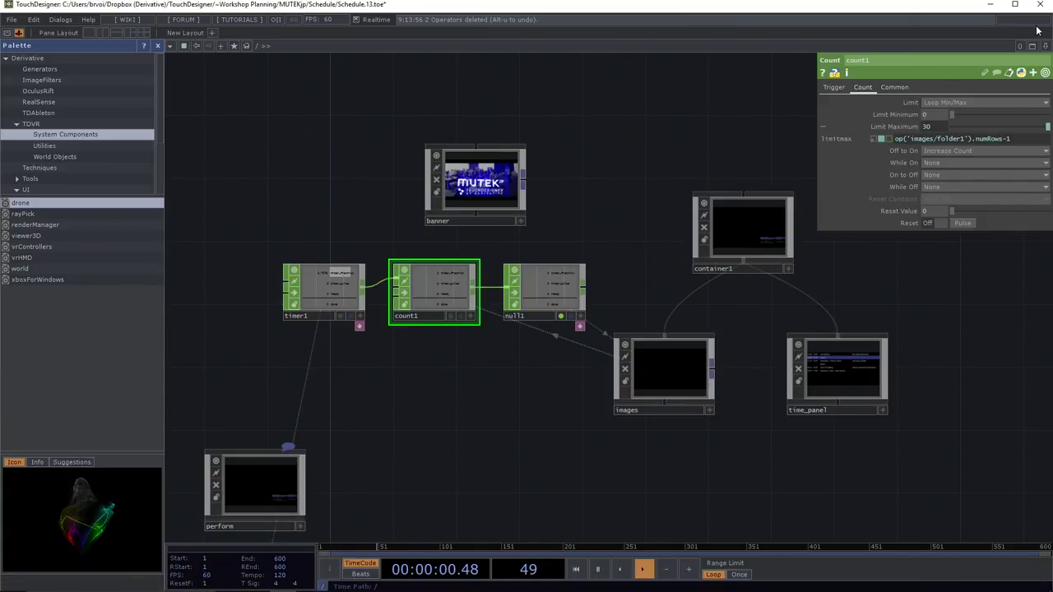
{"action": "left_click", "coordinate": [990, 4]}
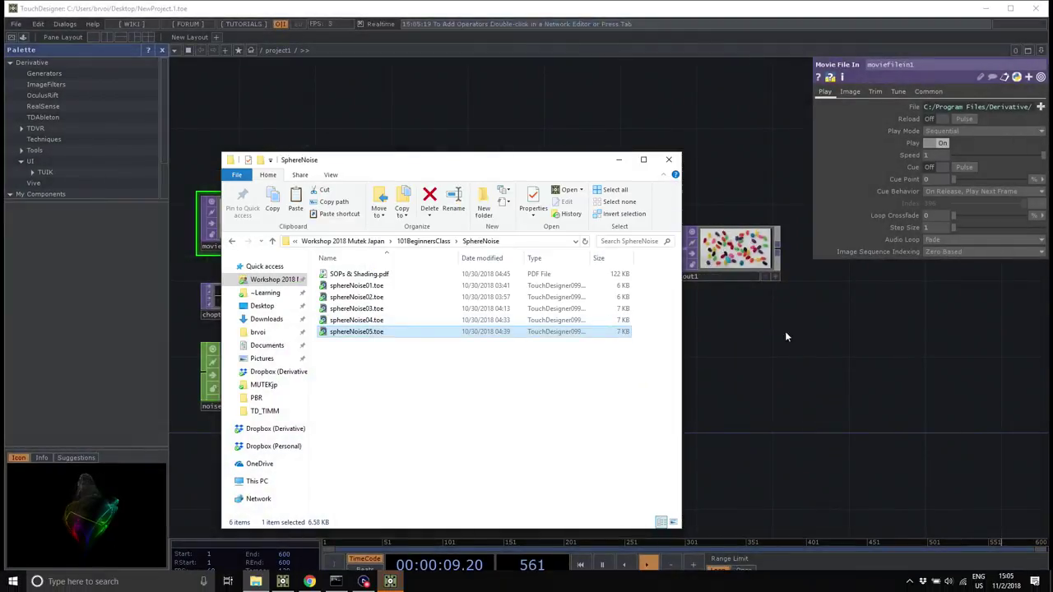
{"action": "left_click", "coordinate": [740, 371]}
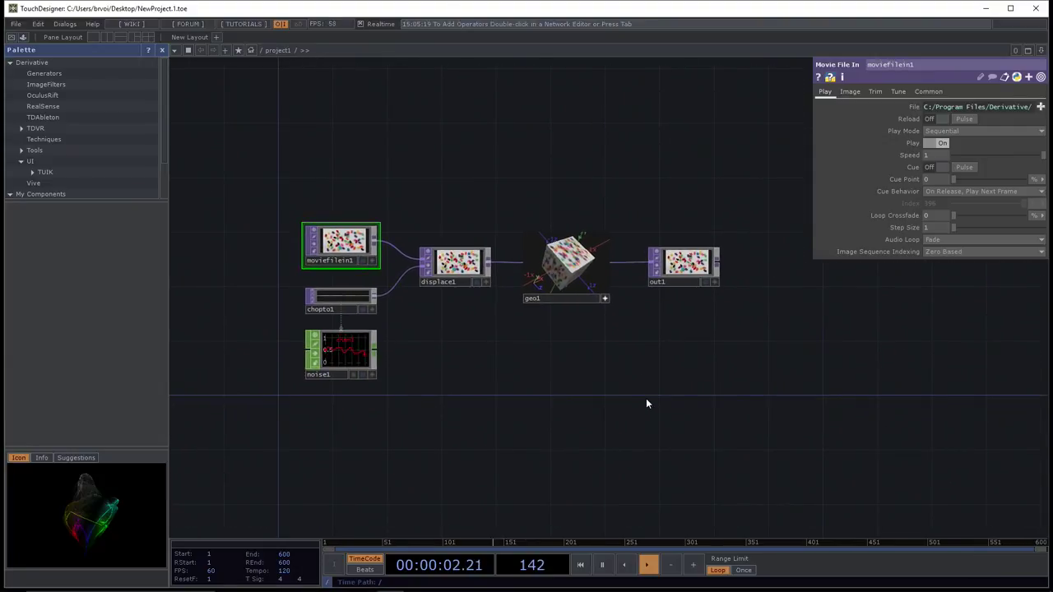
- Close the palette and delete all the default example operators from the project1 network
{"action": "left_click", "coordinate": [163, 53]}
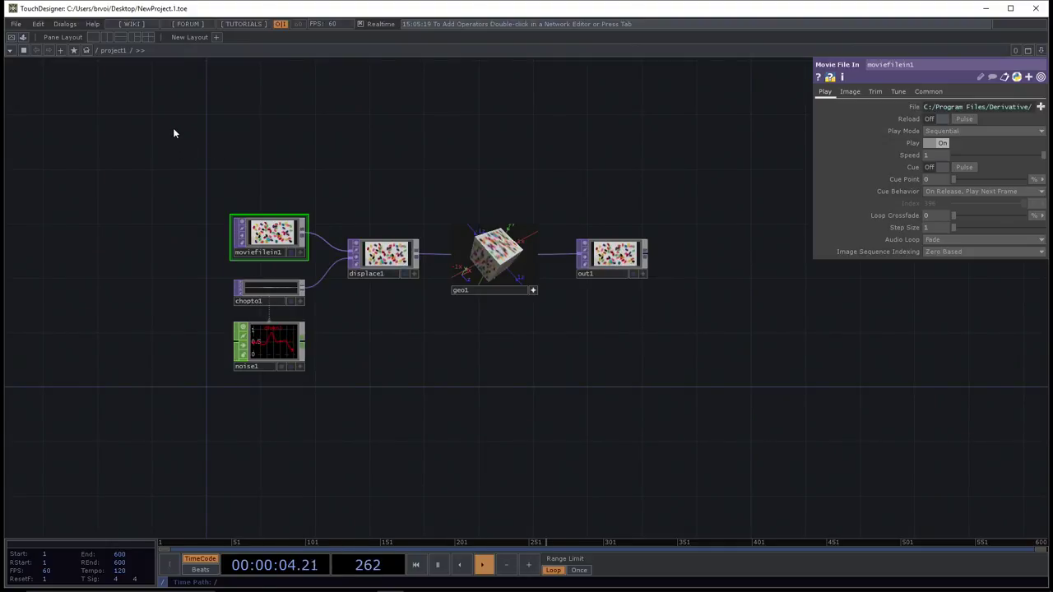
{"action": "mouse_move", "coordinate": [173, 131]}
{"action": "left_mouse_down"}
{"action": "mouse_move", "coordinate": [293, 195]}
{"action": "mouse_move", "coordinate": [825, 419]}
{"action": "mouse_move", "coordinate": [150, 147]}
{"action": "mouse_move", "coordinate": [167, 150]}
{"action": "left_mouse_up"}
{"action": "left_click_drag", "start_coordinate": [264, 197], "coordinate": [769, 423]}
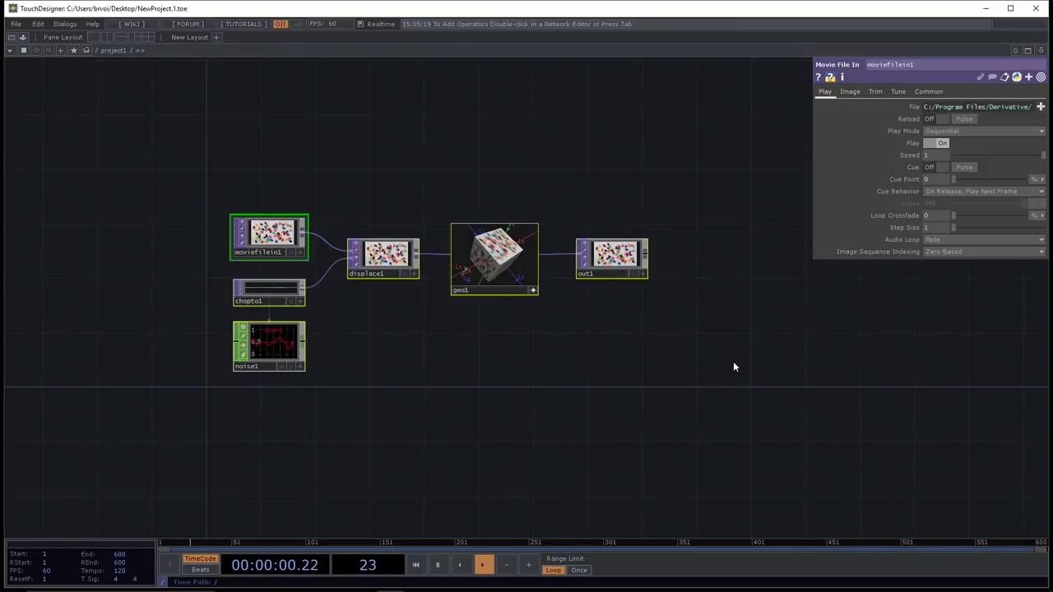
{"action": "key", "text": "Delete"}
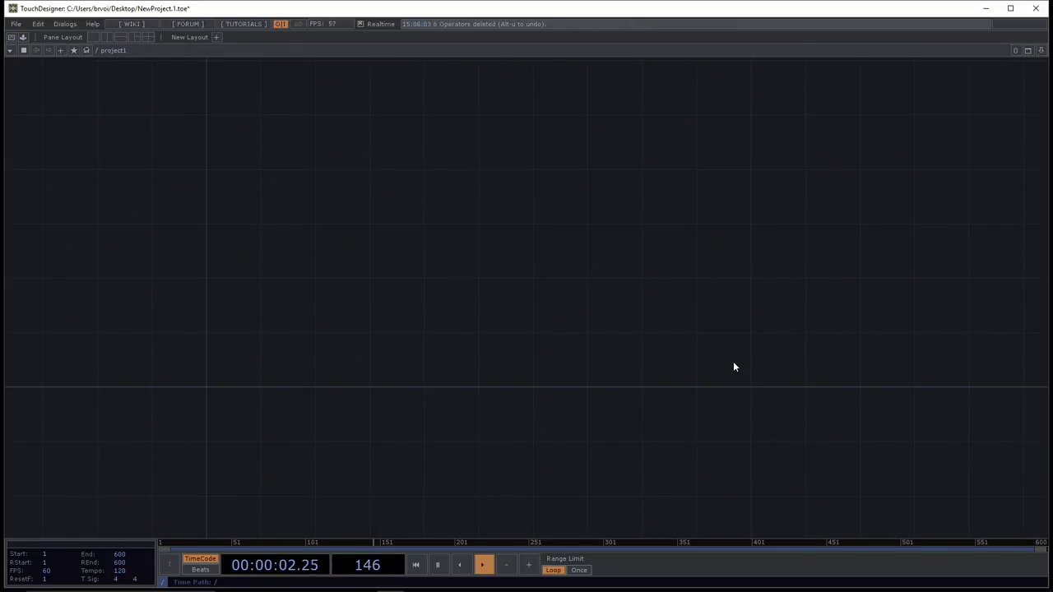
- Add a Container component to the empty project1 network, just above the horizontal origin line
{"action": "key", "text": "h"}
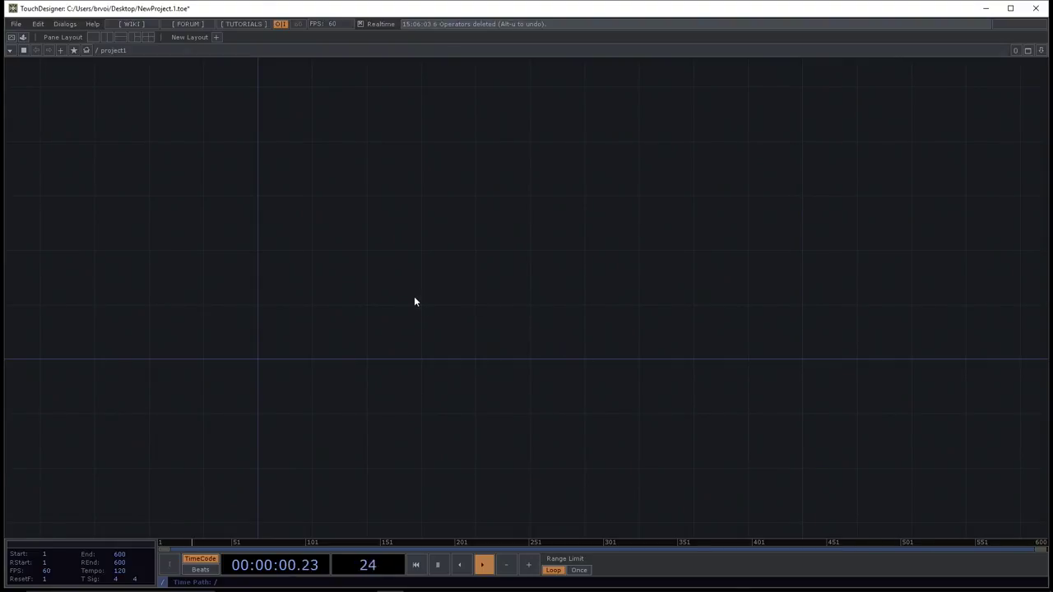
{"action": "left_click_drag", "start_coordinate": [413, 302], "coordinate": [456, 291]}
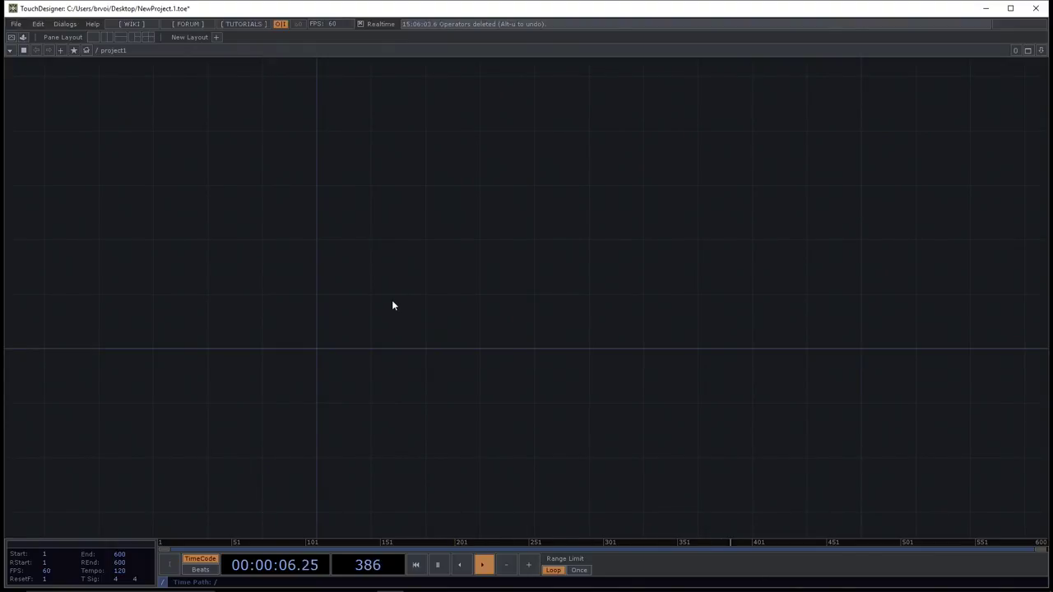
{"action": "key", "text": "Tab"}
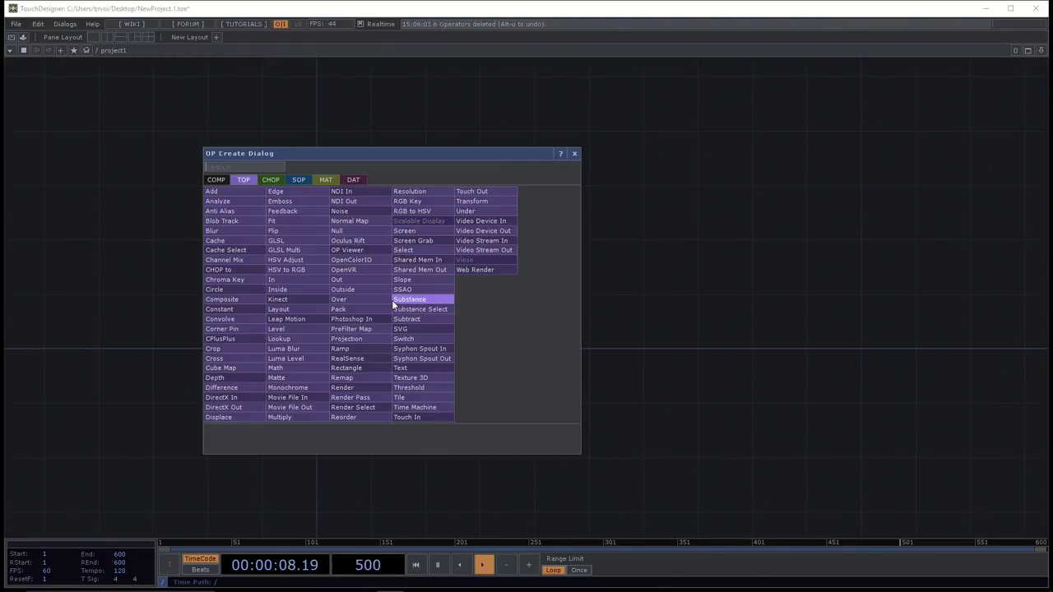
{"action": "left_click", "coordinate": [217, 181]}
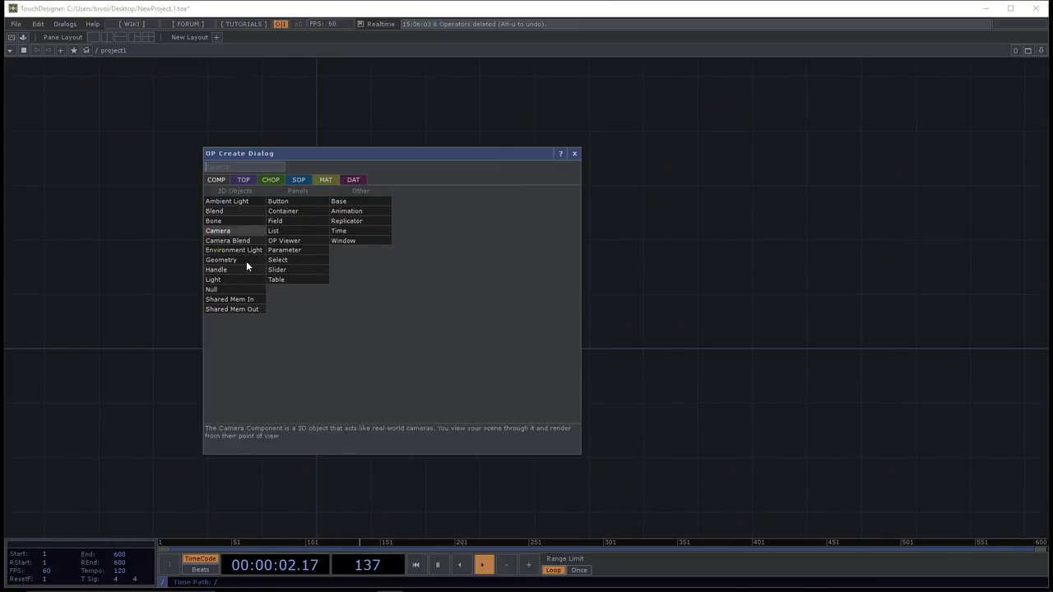
{"action": "left_click", "coordinate": [305, 210]}
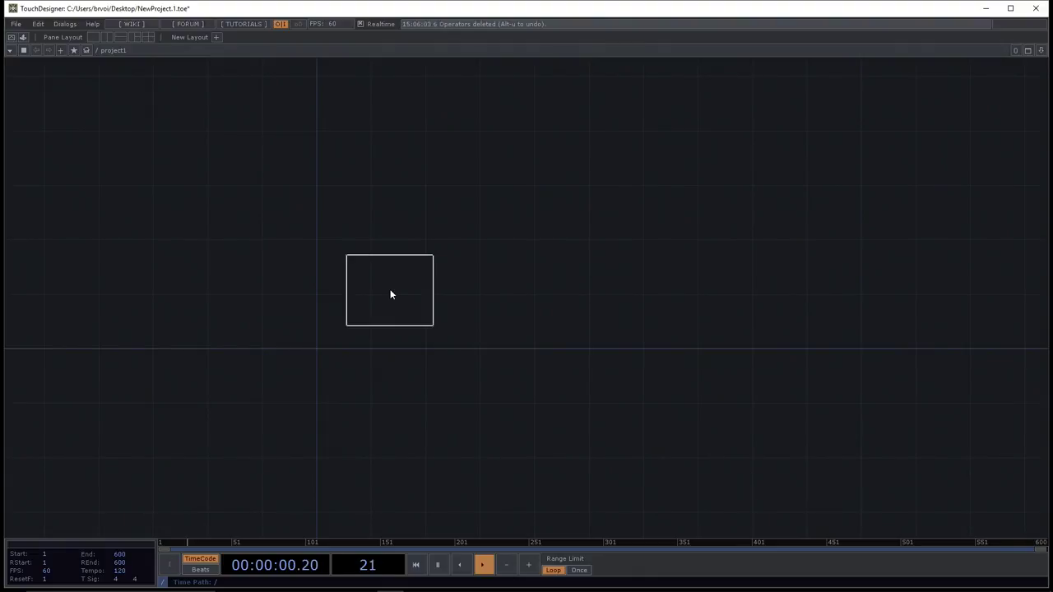
{"action": "left_click", "coordinate": [390, 294]}
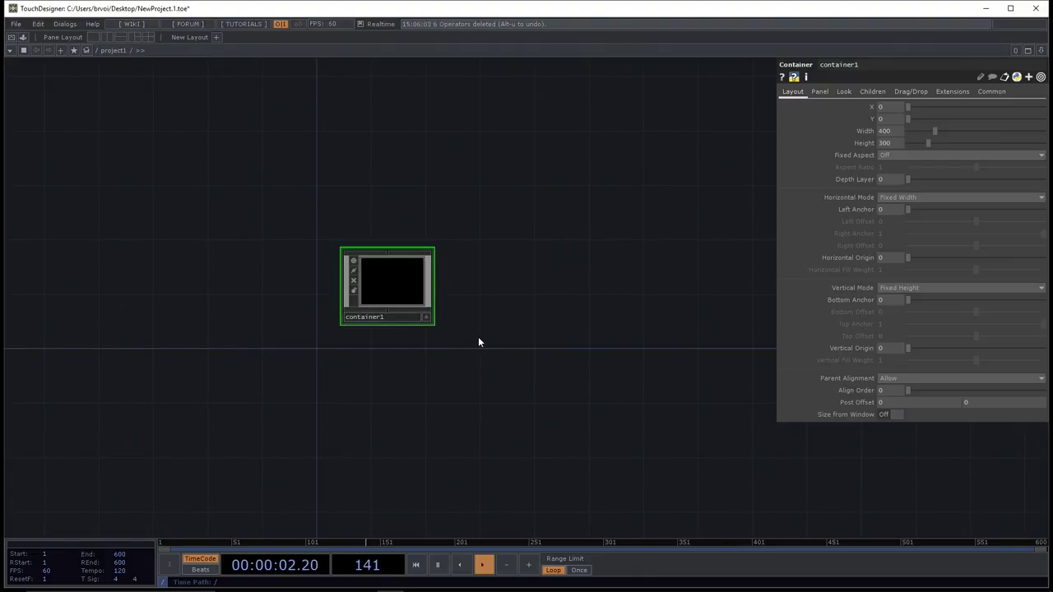
- Rename the new container as sphereNoise
{"action": "double_click", "coordinate": [396, 317]}
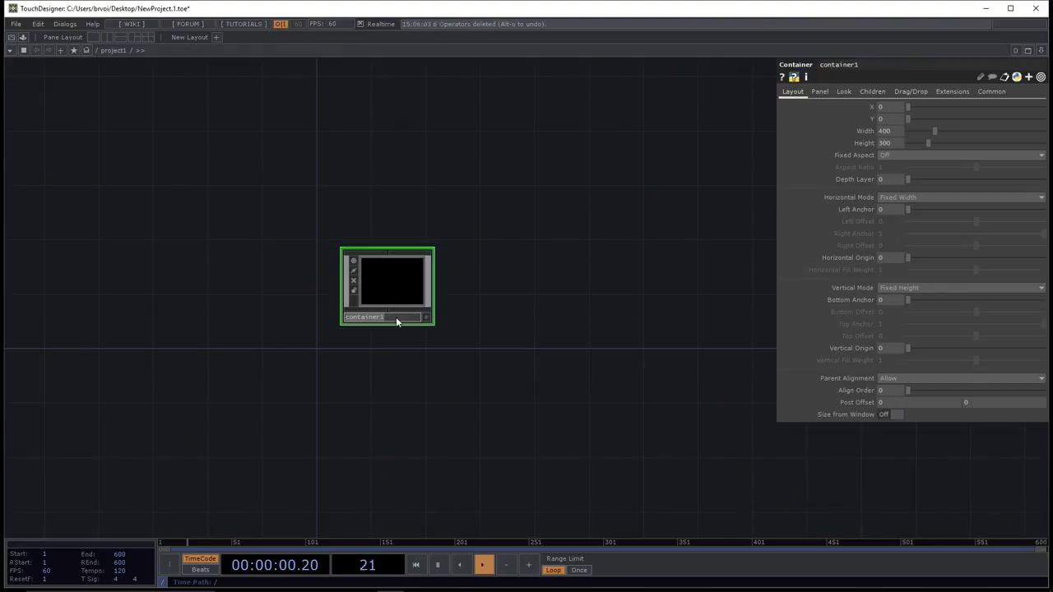
{"action": "type", "text": "sphereNoise"}
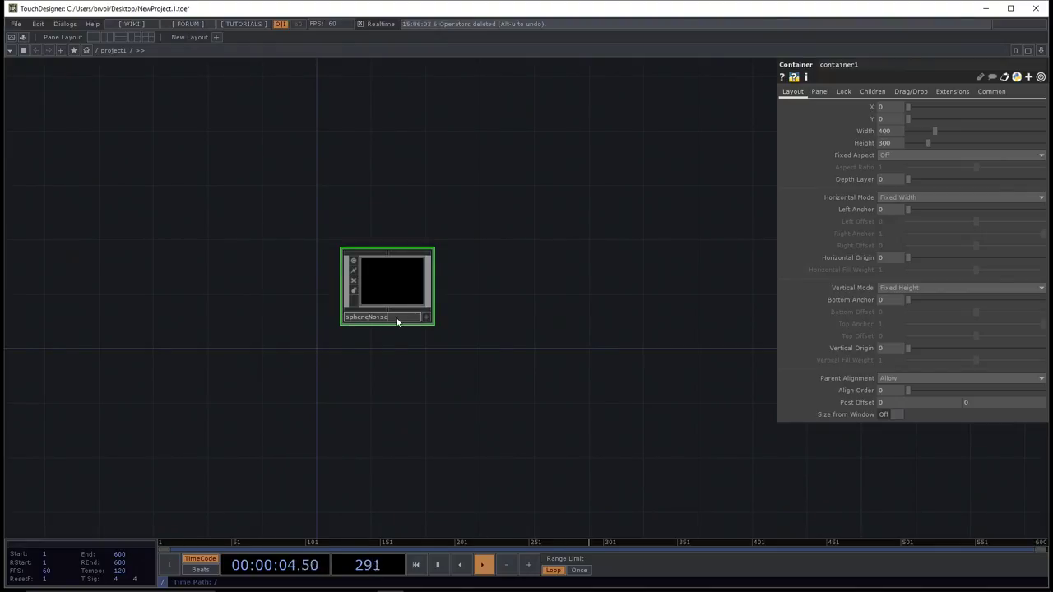
{"action": "key", "text": "Return"}
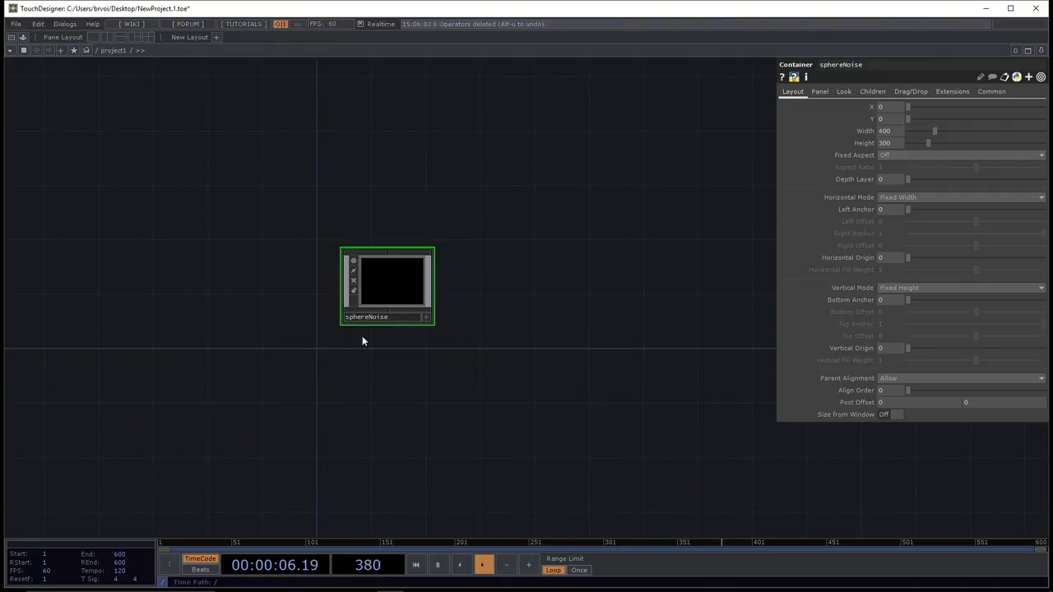
- Enter the sphereNoise container's empty network
{"action": "scroll", "coordinate": [366, 351], "scroll_direction": "up", "scroll_amount": 3}
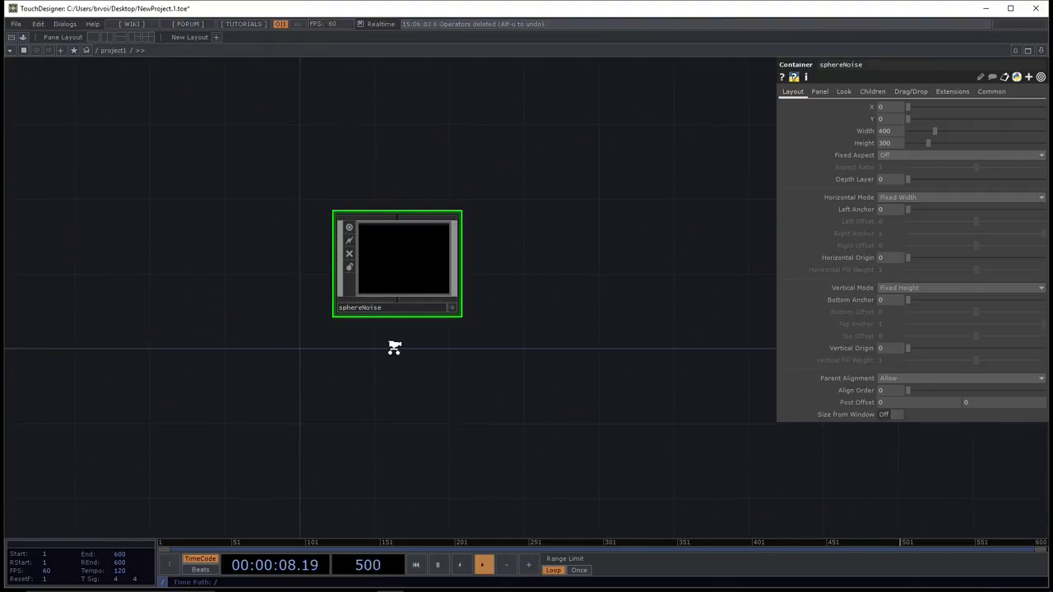
{"action": "scroll", "coordinate": [384, 350], "scroll_direction": "down", "scroll_amount": 2}
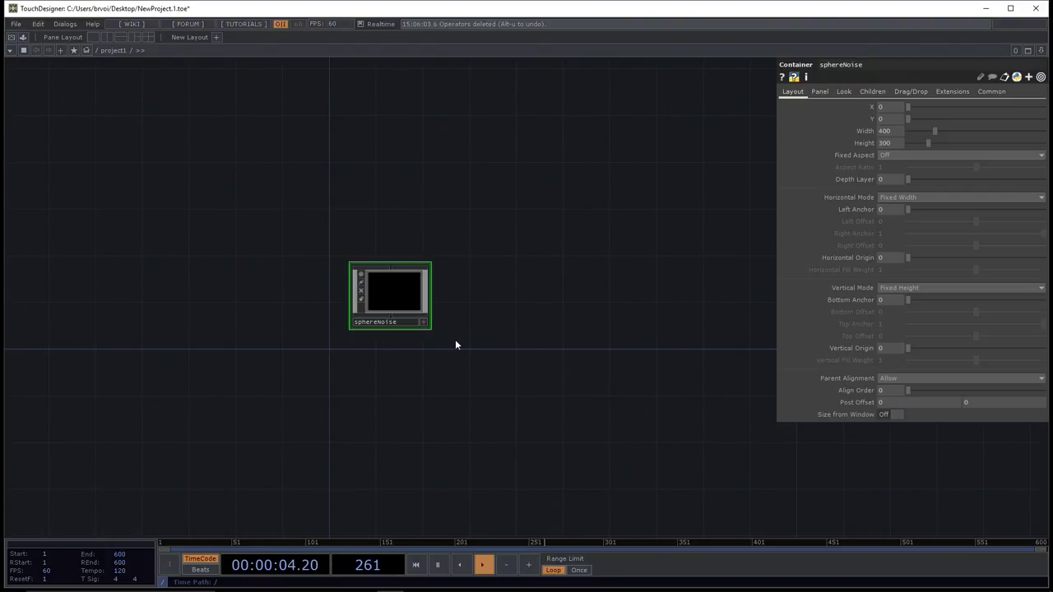
{"action": "scroll", "coordinate": [375, 296], "scroll_direction": "up", "scroll_amount": 2}
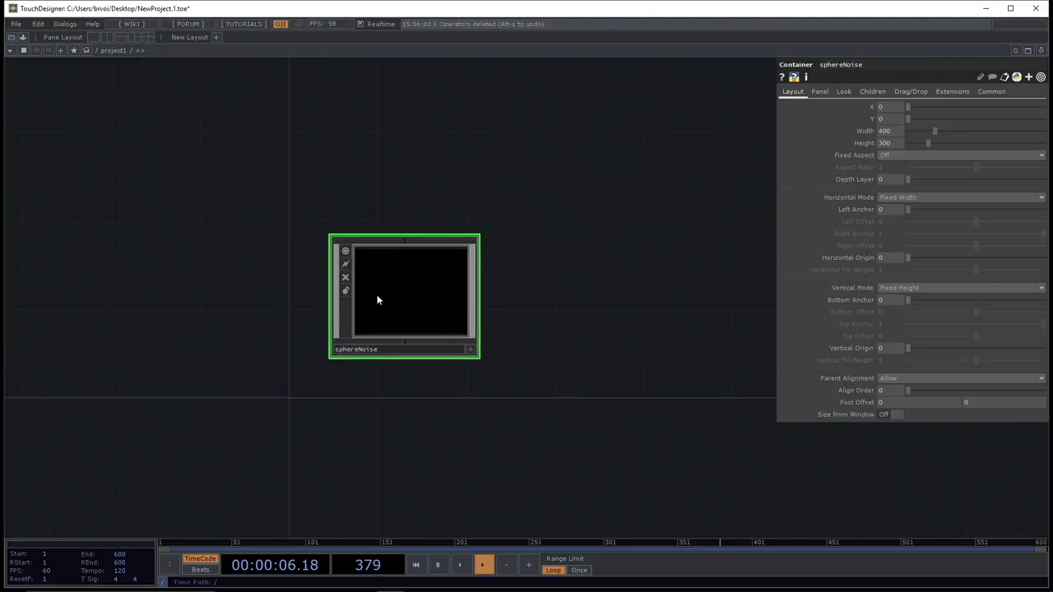
{"action": "scroll", "coordinate": [377, 296], "scroll_direction": "up", "scroll_amount": 5}
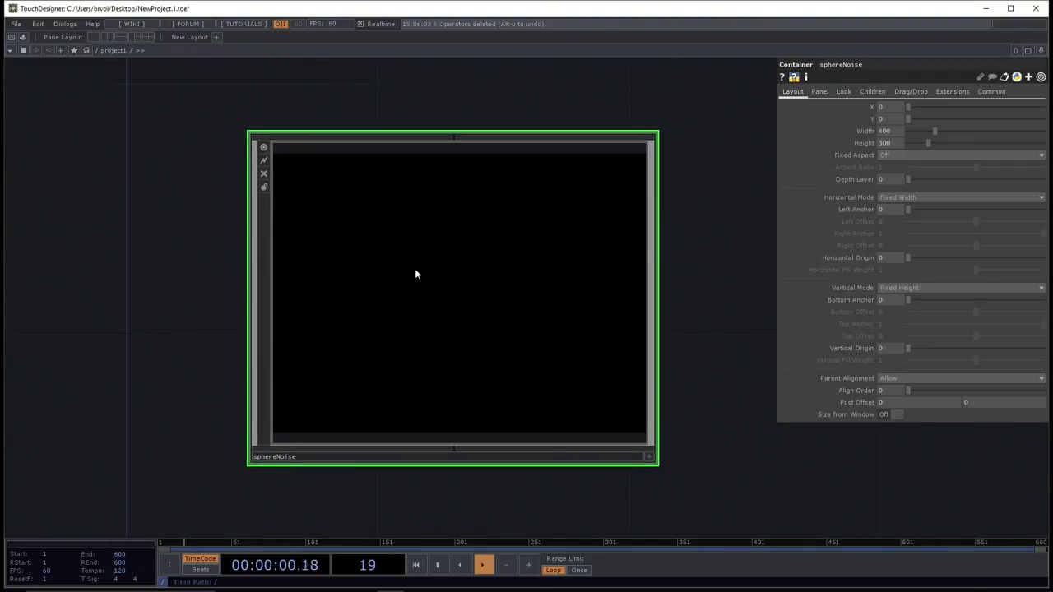
{"action": "scroll", "coordinate": [399, 281], "scroll_direction": "up", "scroll_amount": 2}
{"action": "scroll", "coordinate": [399, 281], "scroll_direction": "up", "scroll_amount": 2}
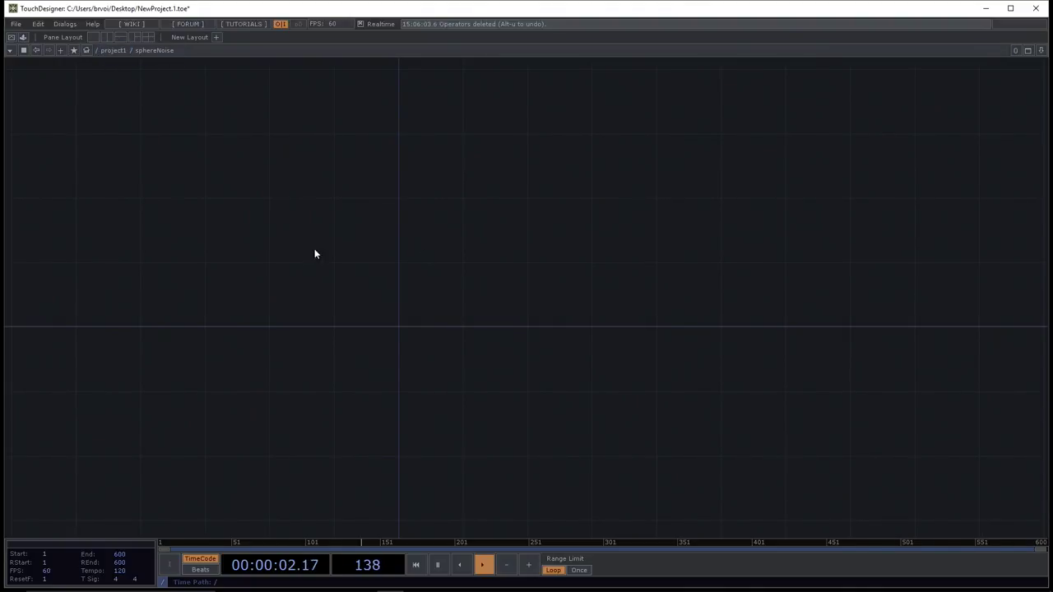
- Browse the SOP, TOP and CHOP operator families in the OP Create Dialog
{"action": "left_click_drag", "start_coordinate": [496, 274], "coordinate": [482, 278]}
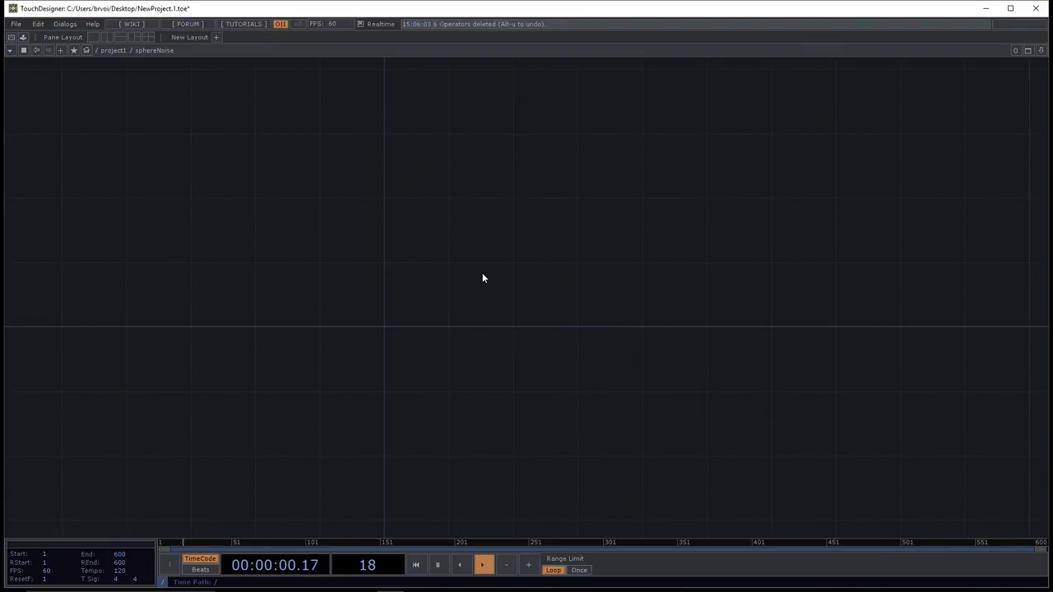
{"action": "key", "text": "Tab"}
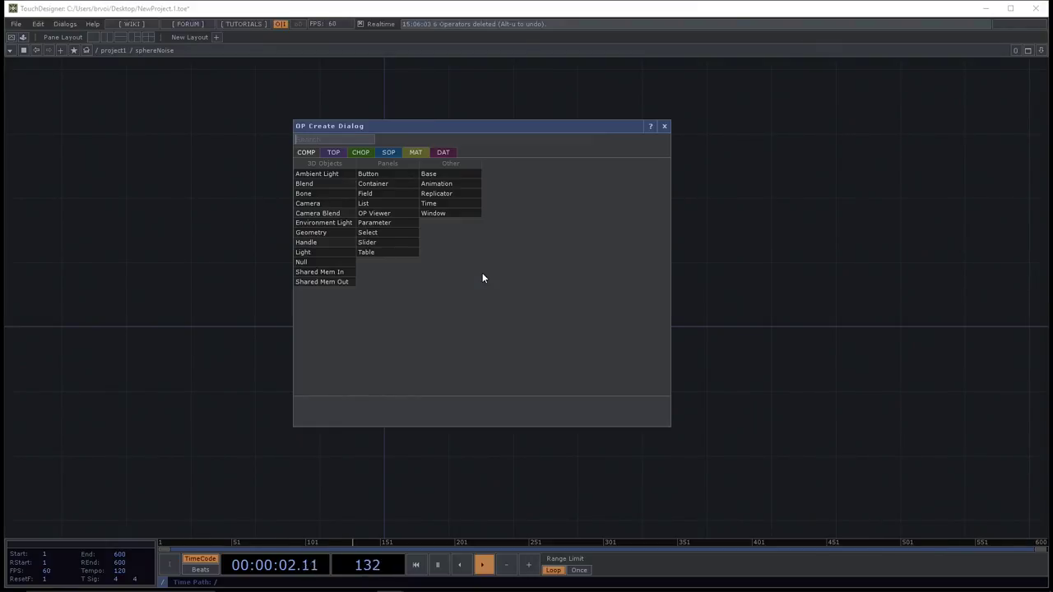
{"action": "key", "text": "Tab"}
{"action": "key", "text": "Tab"}
{"action": "key", "text": "Tab"}
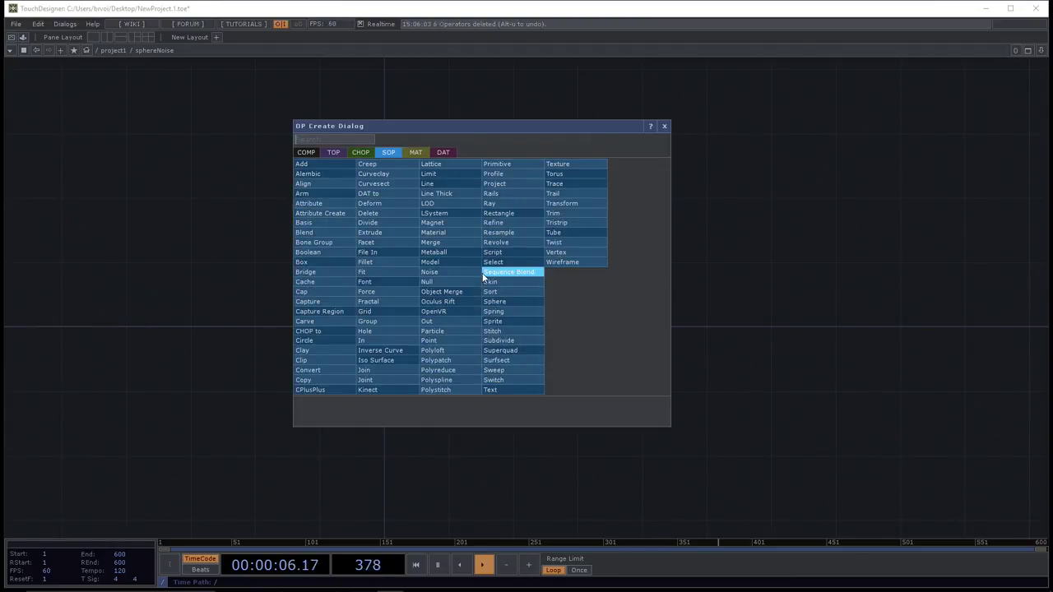
{"action": "key", "text": "Tab"}
{"action": "key", "text": "Tab"}
{"action": "key", "text": "Tab"}
{"action": "key", "text": "Tab"}
{"action": "key", "text": "Tab"}
{"action": "key", "text": "Tab"}
{"action": "key", "text": "Tab"}
{"action": "key", "text": "Tab"}
{"action": "key", "text": "Tab"}
{"action": "key", "text": "Tab"}
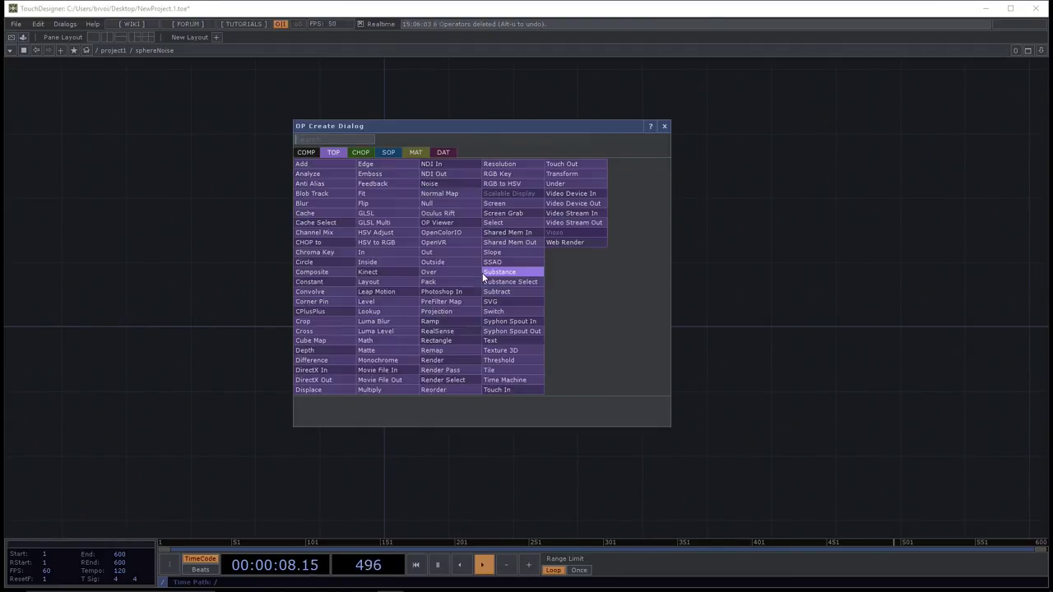
{"action": "key", "text": "Tab"}
{"action": "key", "text": "Tab"}
{"action": "key", "text": "Tab"}
{"action": "key", "text": "Tab"}
{"action": "key", "text": "Tab"}
{"action": "key", "text": "Tab"}
{"action": "key", "text": "Tab"}
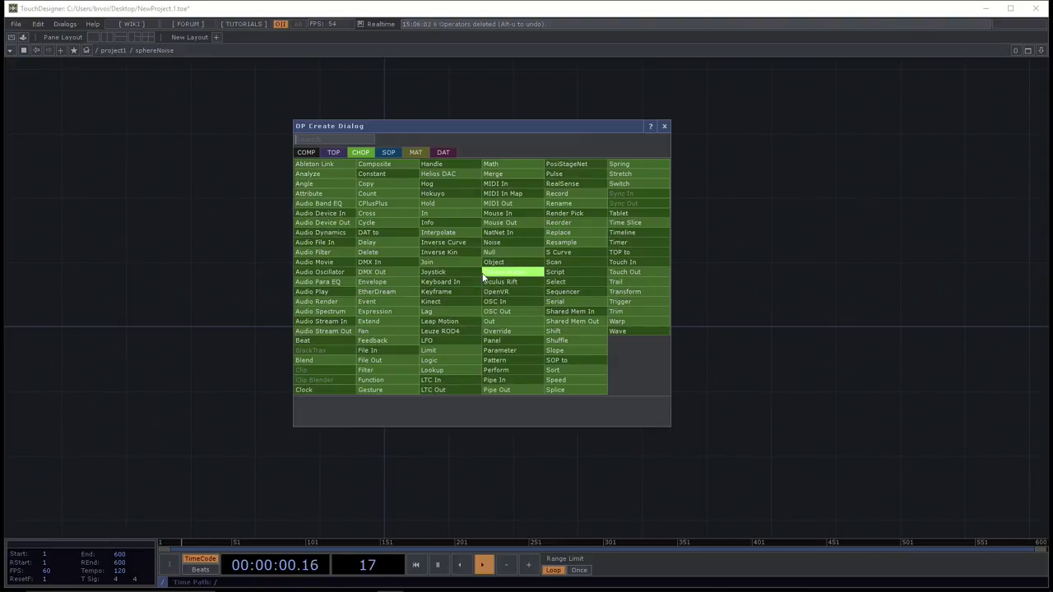
- Find the Sphere SOP by name and place it in the sphereNoise network, just above the horizontal origin line
{"action": "key", "text": "Tab"}
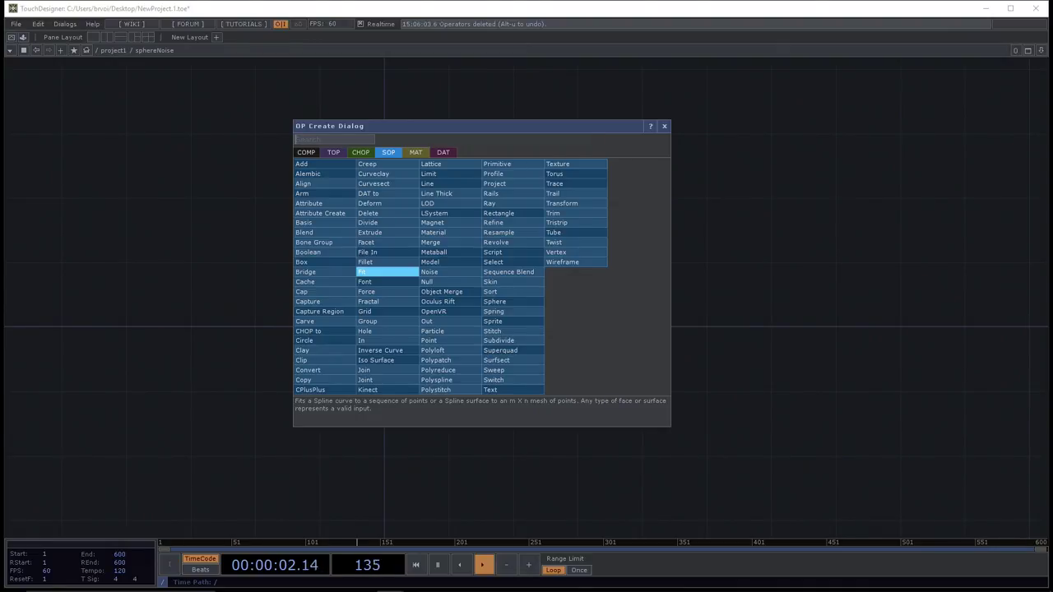
{"action": "type", "text": "sphere"}
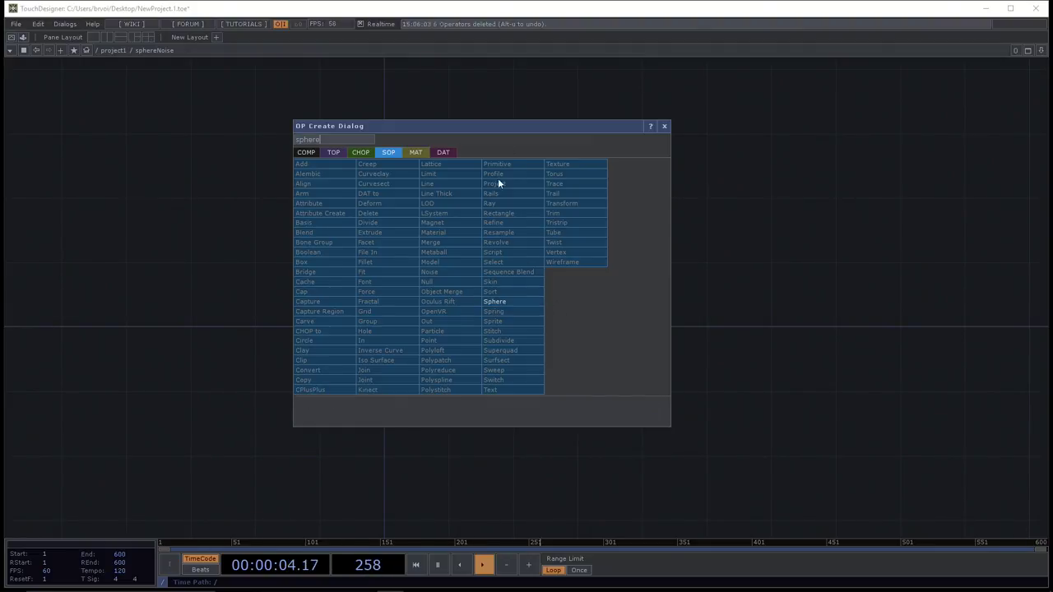
{"action": "left_click", "coordinate": [516, 301]}
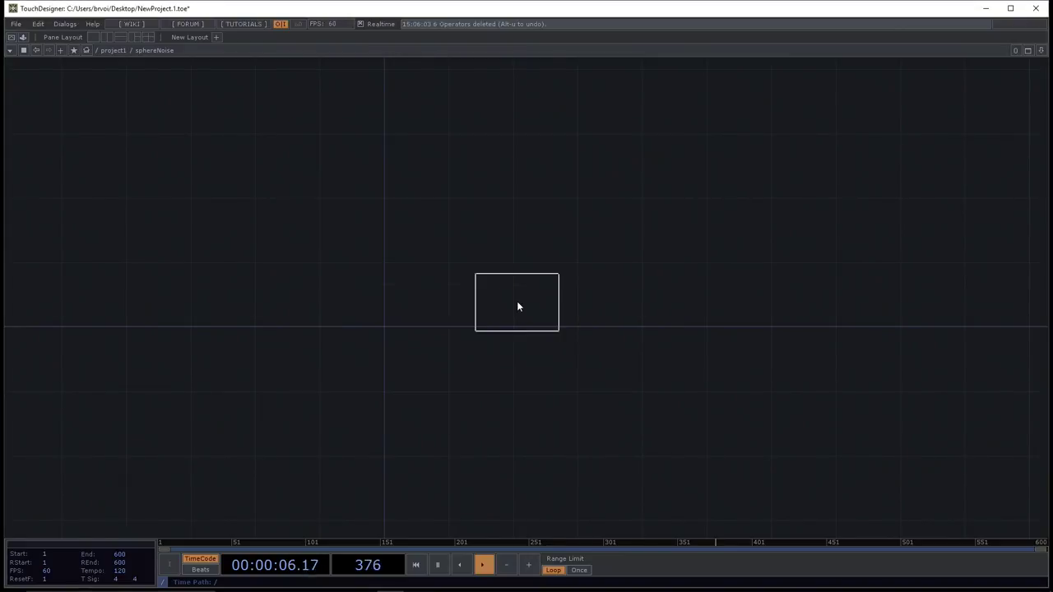
{"action": "left_click", "coordinate": [456, 288]}
{"action": "scroll", "coordinate": [543, 321], "scroll_direction": "up", "scroll_amount": 5}
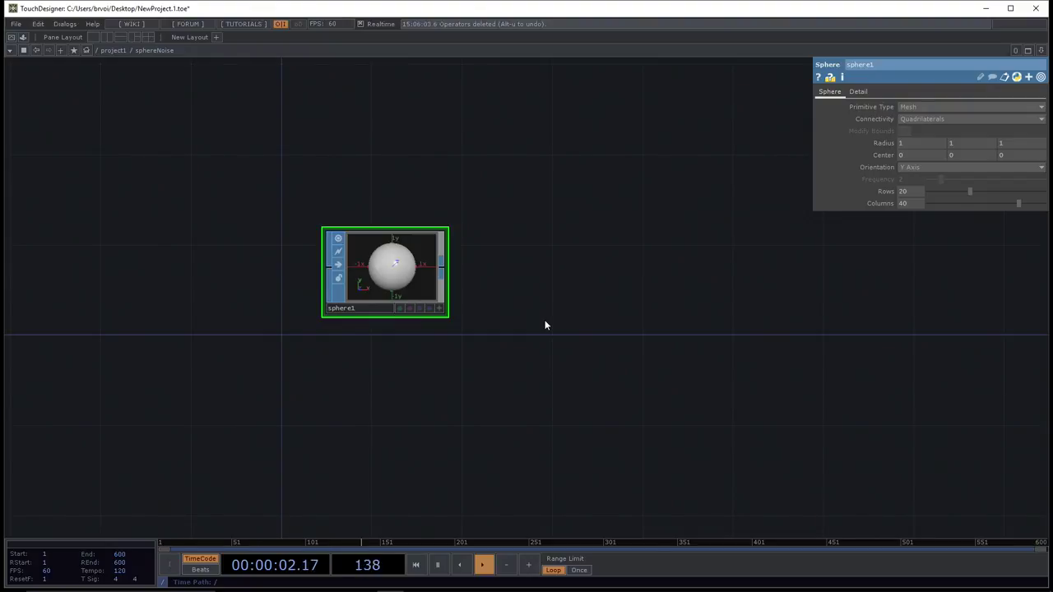
{"action": "scroll", "coordinate": [409, 277], "scroll_direction": "up", "scroll_amount": 3}
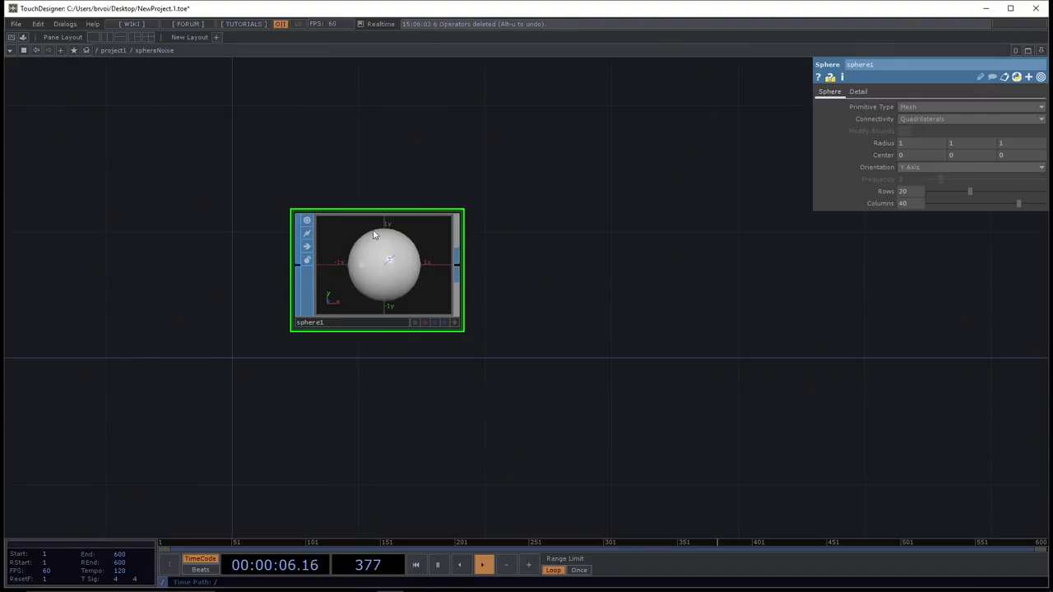
- Activate the sphere1 operator's viewer and rotate its 3D view to see the sphere from different angles
{"action": "left_click", "coordinate": [455, 322]}
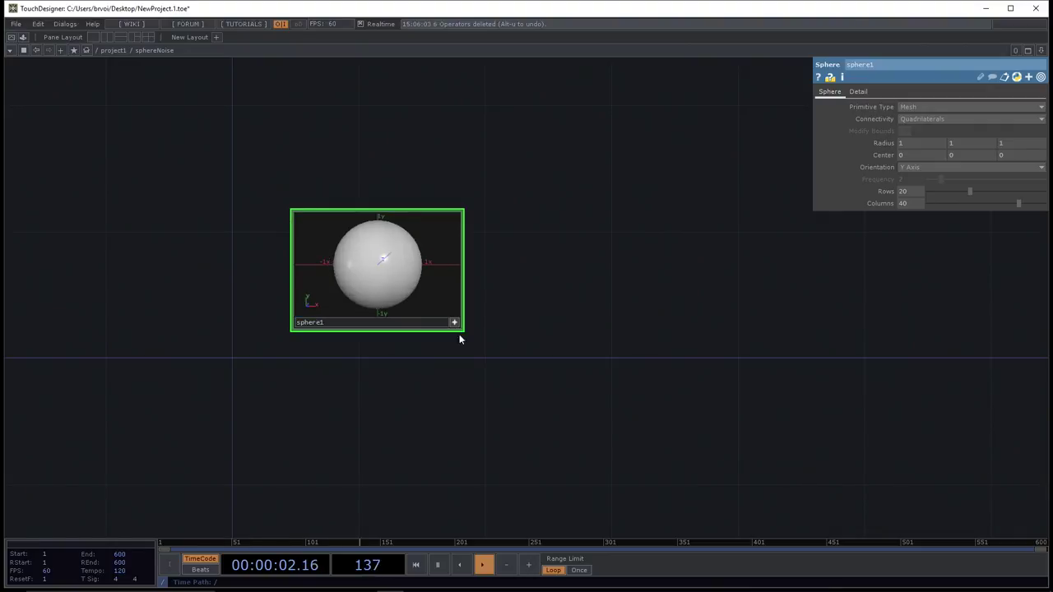
{"action": "mouse_move", "coordinate": [425, 261]}
{"action": "left_mouse_down"}
{"action": "mouse_move", "coordinate": [387, 264]}
{"action": "mouse_move", "coordinate": [380, 292]}
{"action": "mouse_move", "coordinate": [418, 247]}
{"action": "left_mouse_up"}
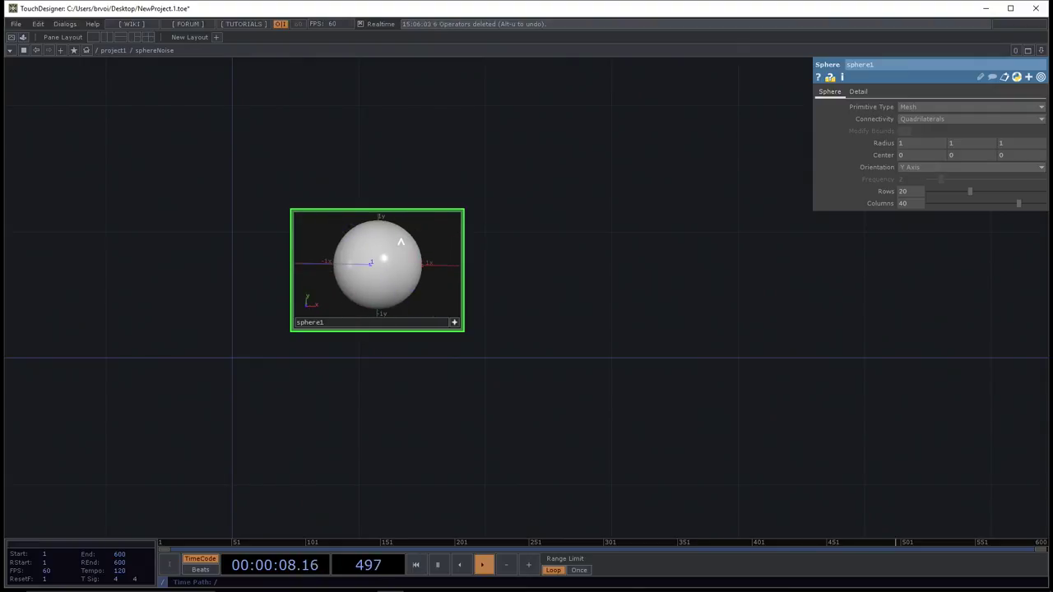
{"action": "left_click_drag", "start_coordinate": [387, 242], "coordinate": [366, 268]}
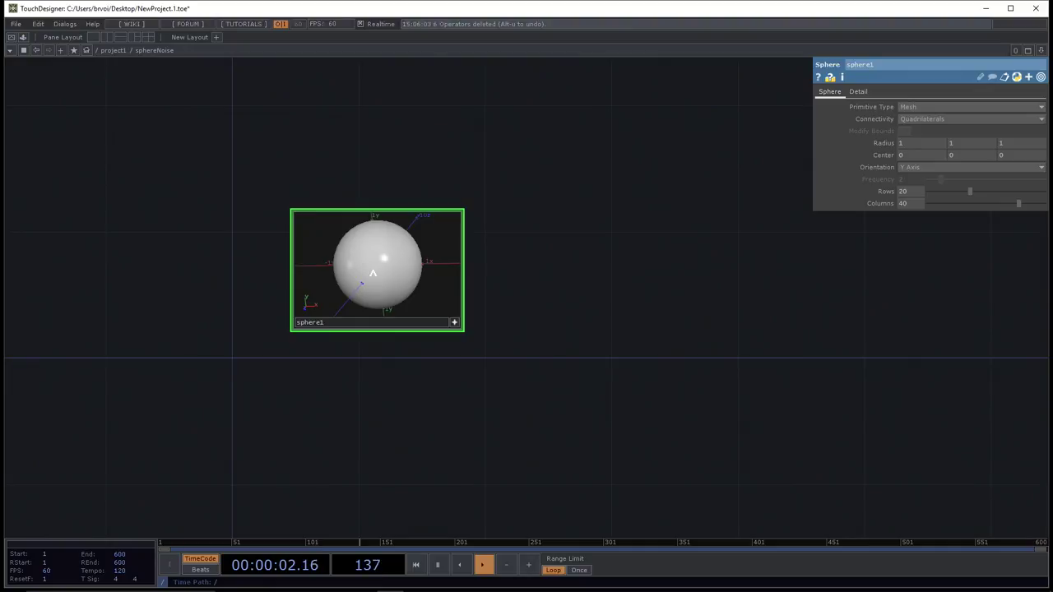
{"action": "left_click_drag", "start_coordinate": [387, 267], "coordinate": [367, 286]}
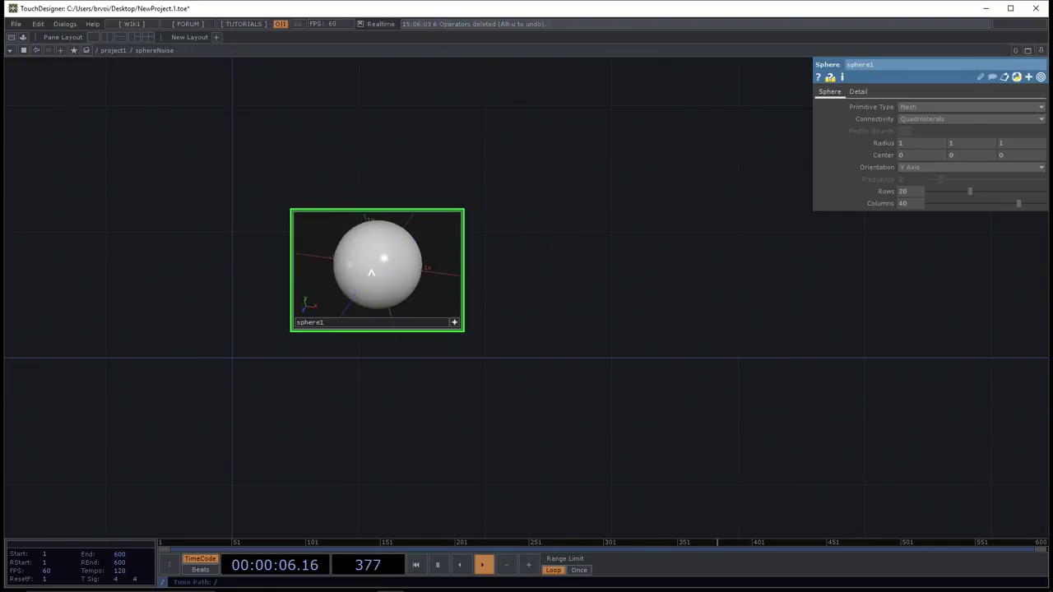
{"action": "left_click_drag", "start_coordinate": [387, 283], "coordinate": [389, 279]}
- Toggle the sphere1 viewer between shaded and wireframe display, leaving it in wireframe
{"action": "key", "text": "w"}
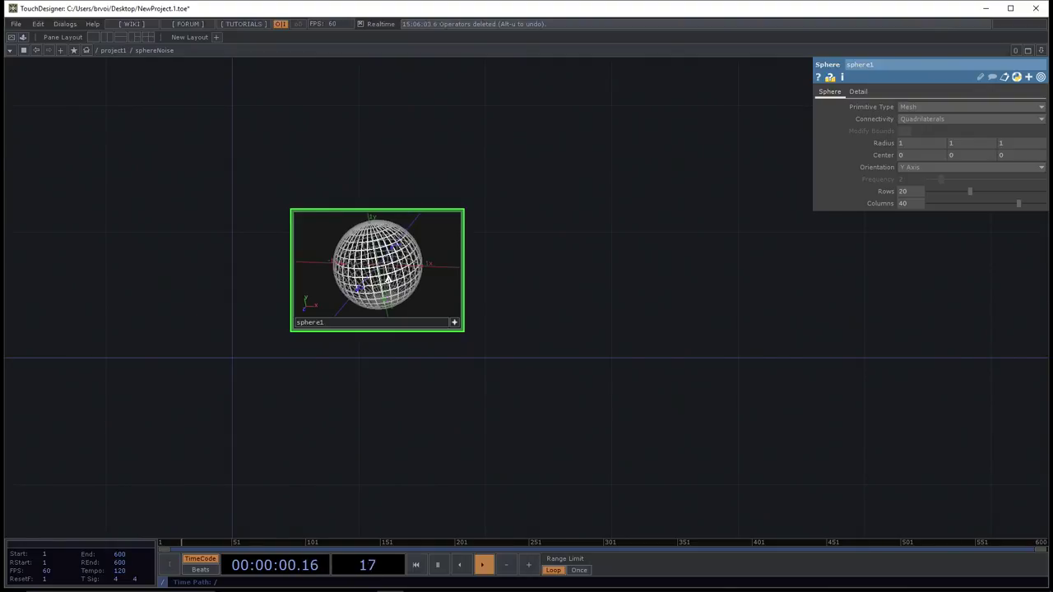
{"action": "key", "text": "w"}
{"action": "key", "text": "w"}
{"action": "key", "text": "w"}
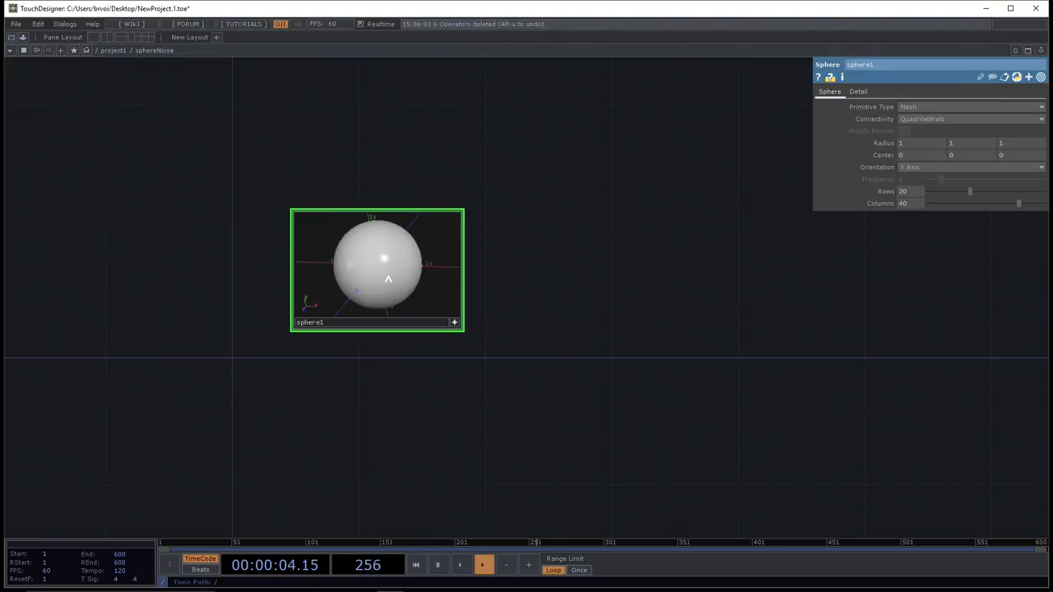
{"action": "key", "text": "w"}
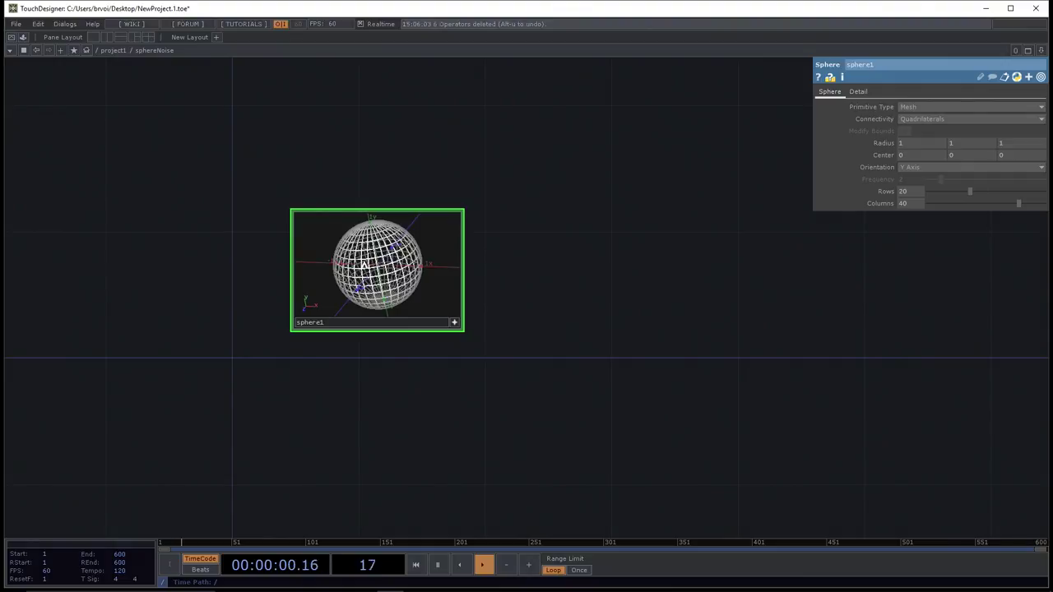
{"action": "right_click", "coordinate": [368, 205]}
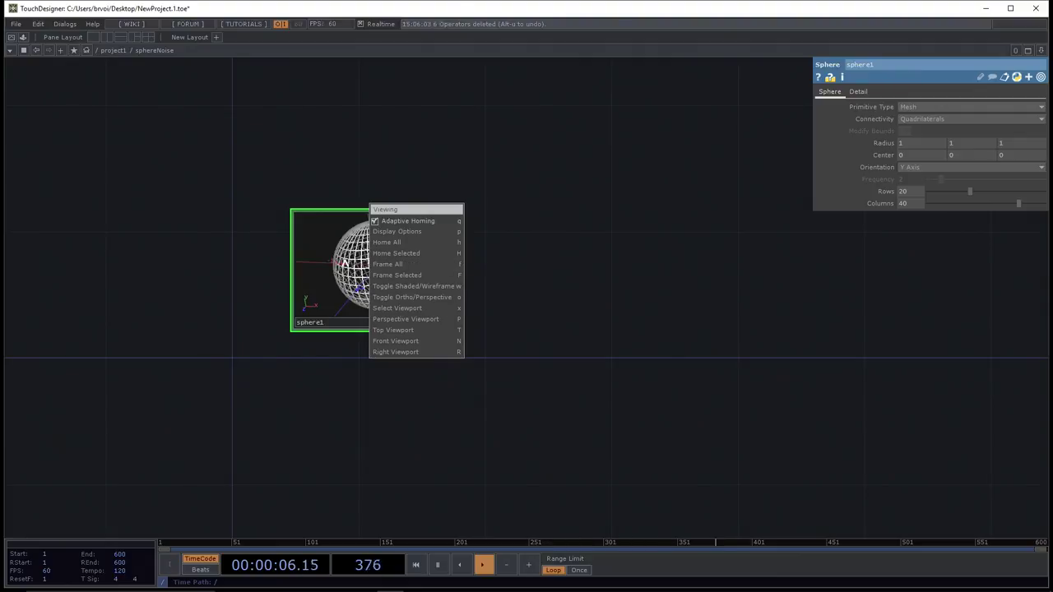
{"action": "left_click", "coordinate": [344, 258]}
{"action": "right_click", "coordinate": [375, 261]}
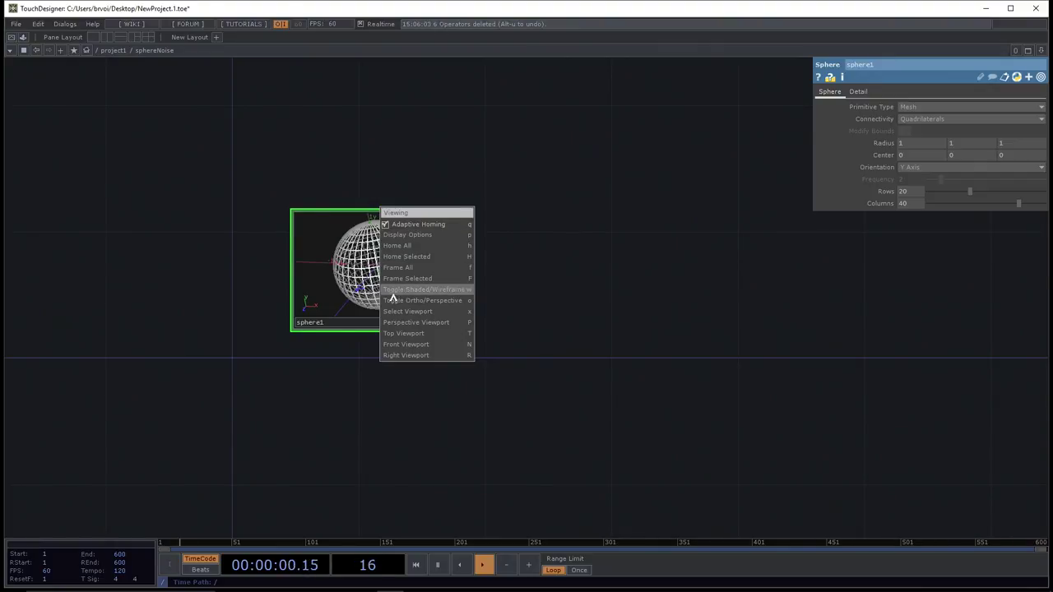
{"action": "left_click", "coordinate": [336, 275]}
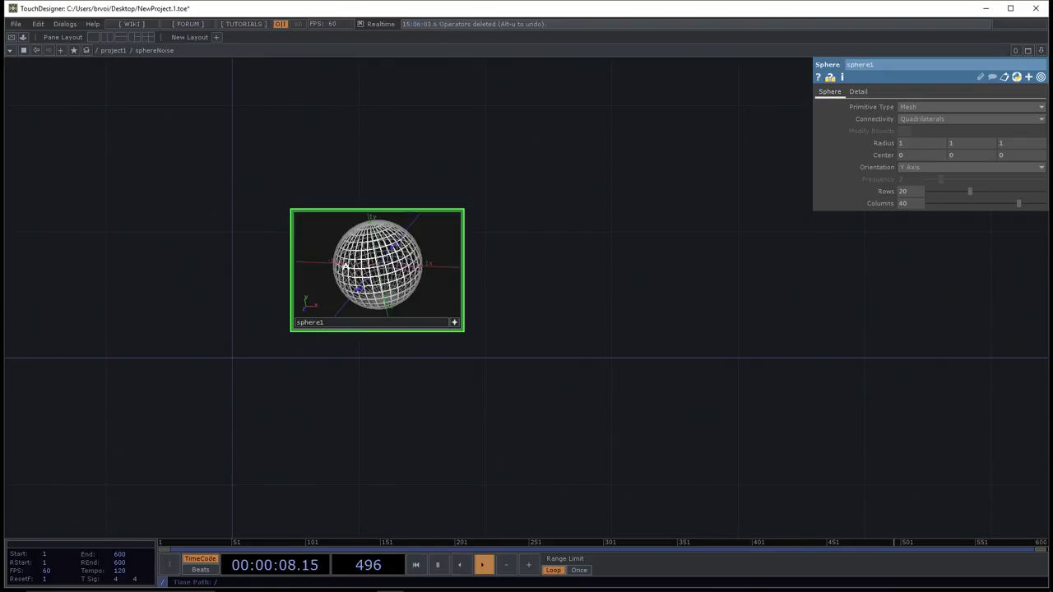
- Open the viewer's display options, show all of the sphere's points, inspect them up close and hide them again
{"action": "key", "text": "d"}
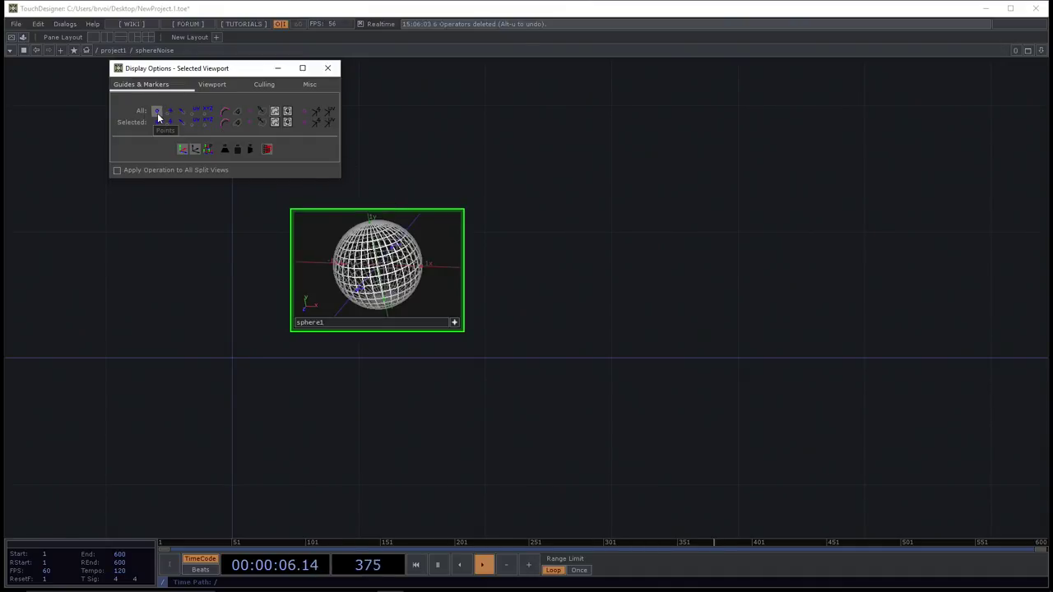
{"action": "left_click", "coordinate": [157, 112]}
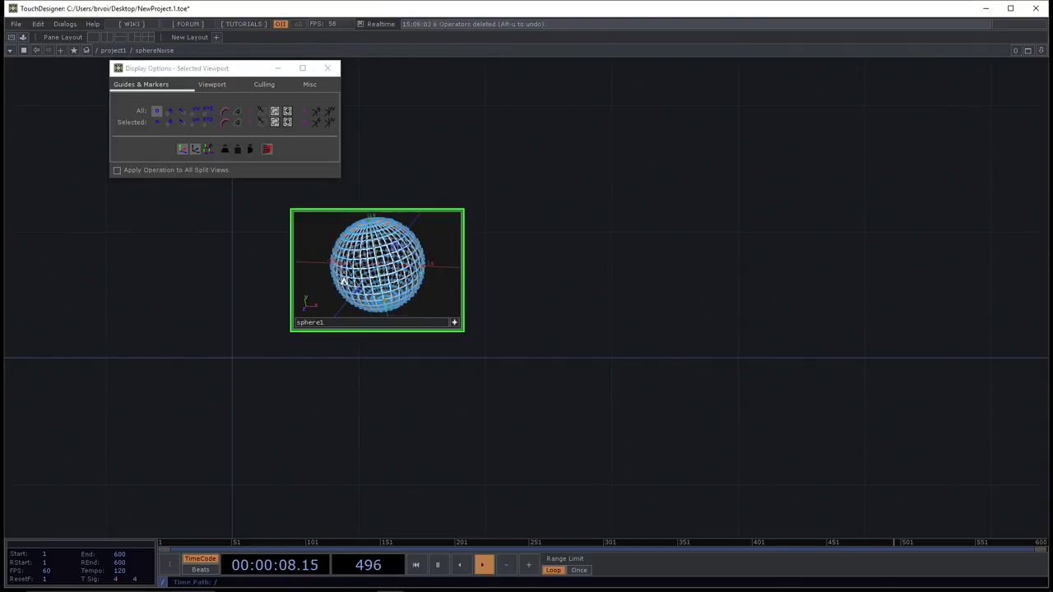
{"action": "scroll", "coordinate": [387, 279], "scroll_direction": "up", "scroll_amount": 5}
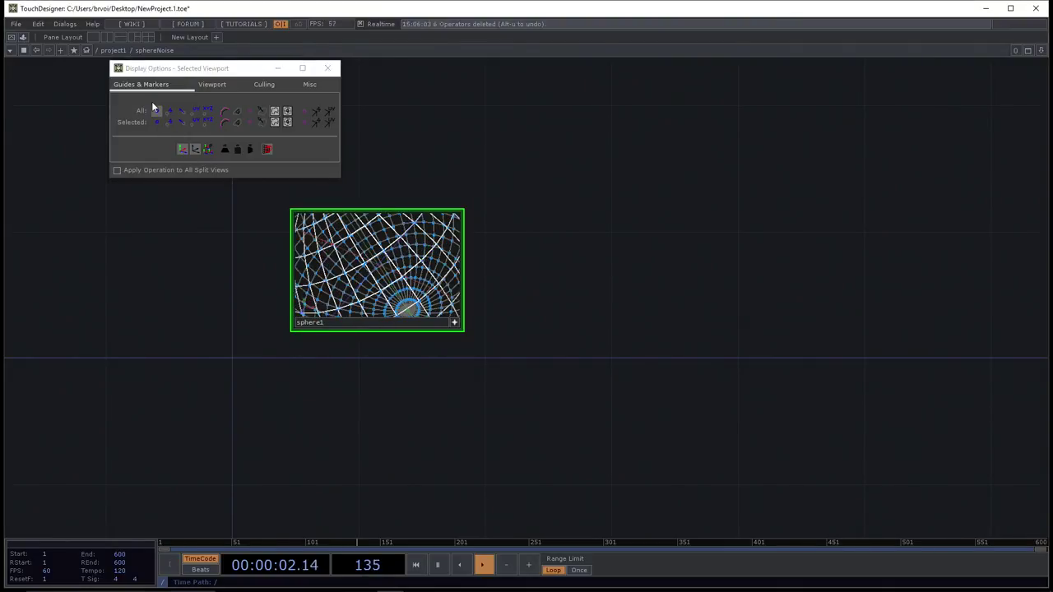
{"action": "left_click", "coordinate": [155, 108]}
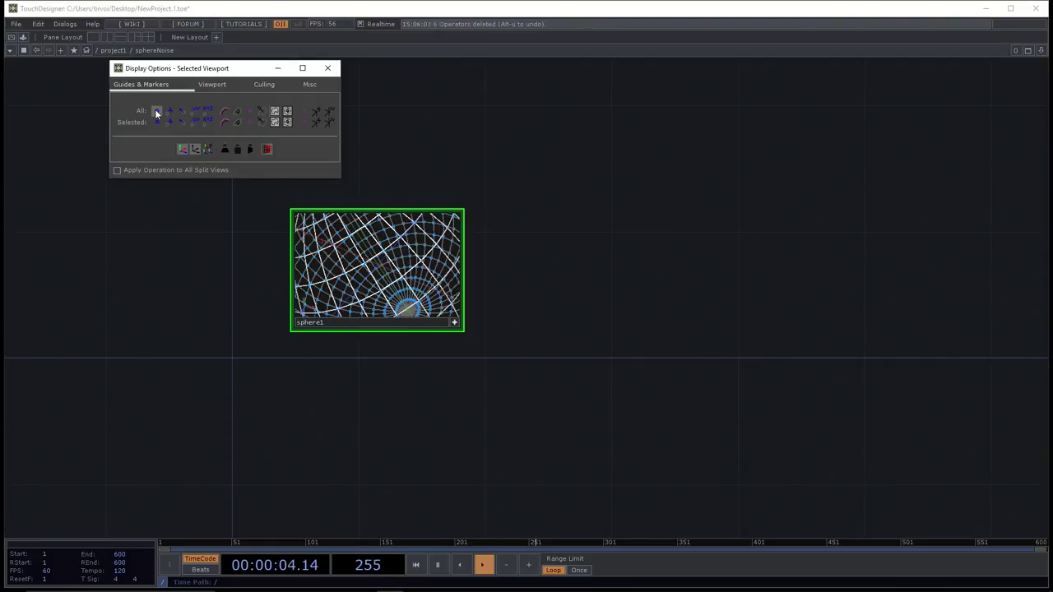
{"action": "left_click", "coordinate": [156, 111]}
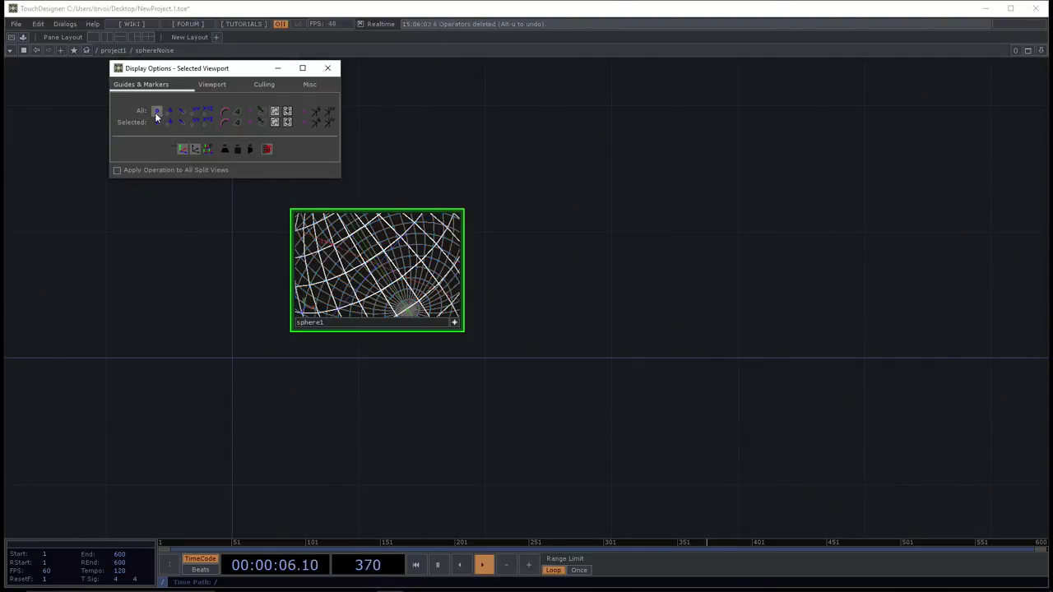
{"action": "left_click", "coordinate": [155, 112]}
{"action": "left_click", "coordinate": [154, 112]}
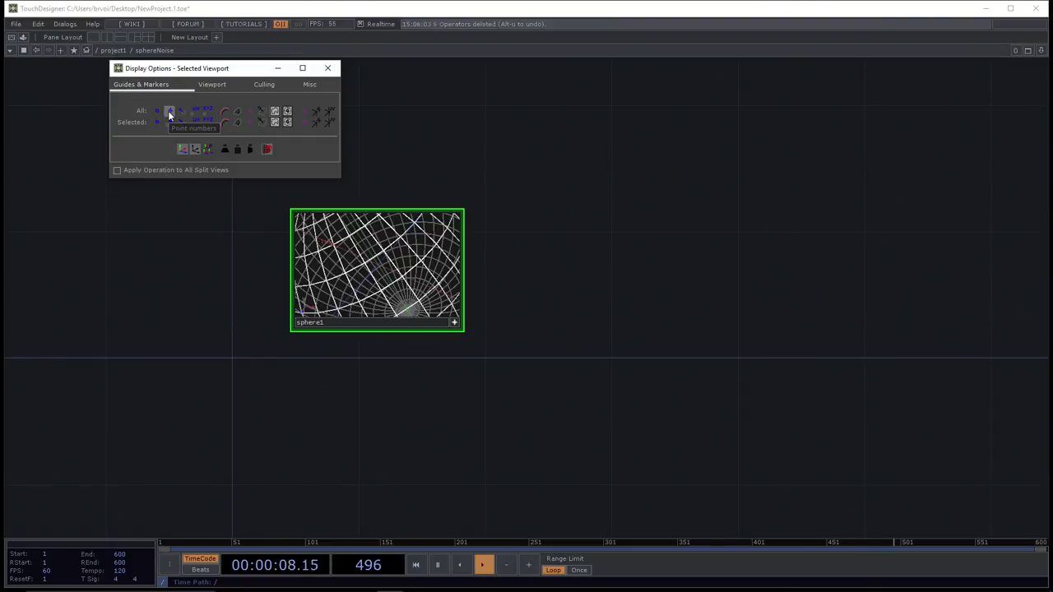
- Show the point numbers for the whole sphere, inspect them in the viewer and hide them again
{"action": "left_click", "coordinate": [168, 110]}
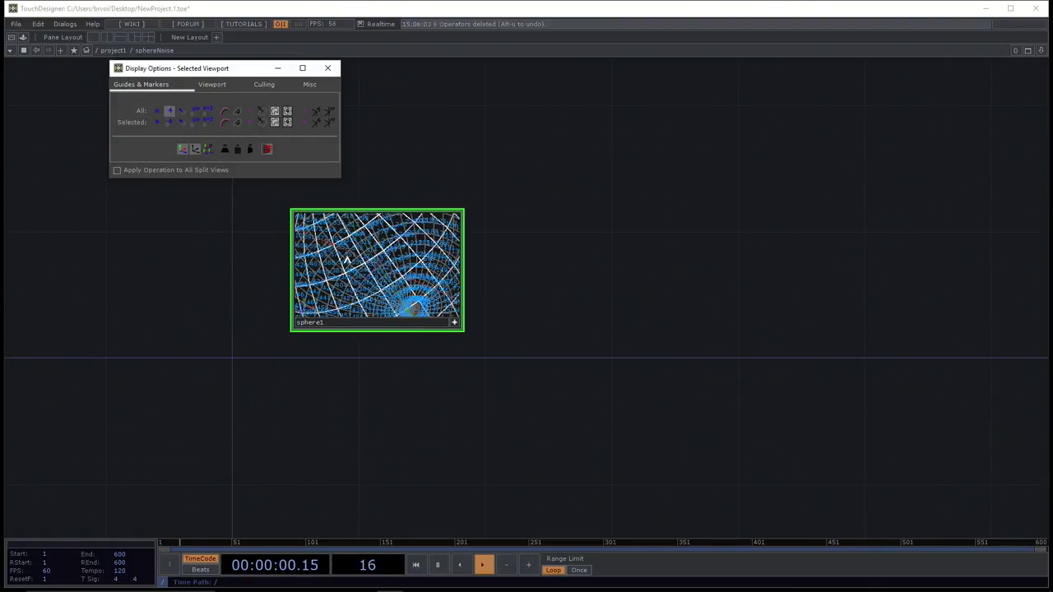
{"action": "left_click", "coordinate": [374, 265]}
{"action": "scroll", "coordinate": [332, 274], "scroll_direction": "down", "scroll_amount": 5}
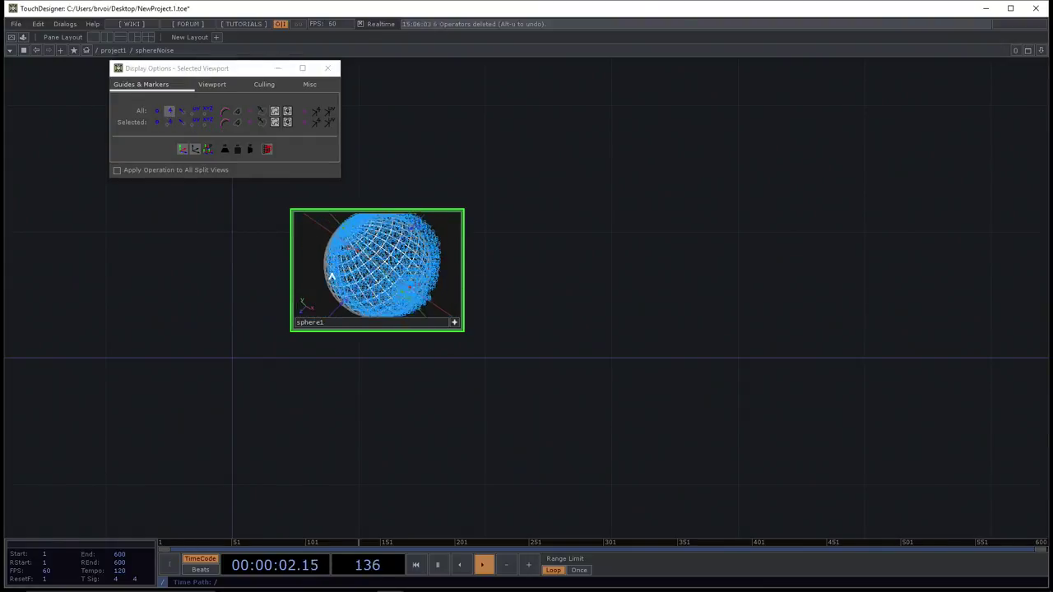
{"action": "left_click", "coordinate": [167, 110]}
{"action": "left_click", "coordinate": [169, 112]}
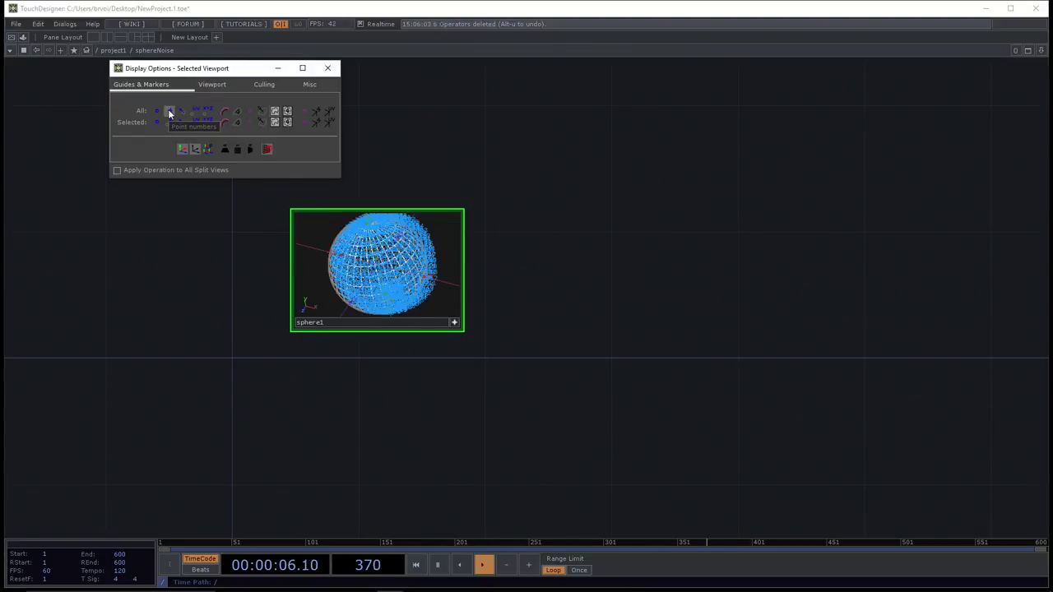
{"action": "left_click", "coordinate": [168, 112]}
- Show the sphere's point normals briefly, hide them again and close the display options
{"action": "left_click", "coordinate": [179, 109]}
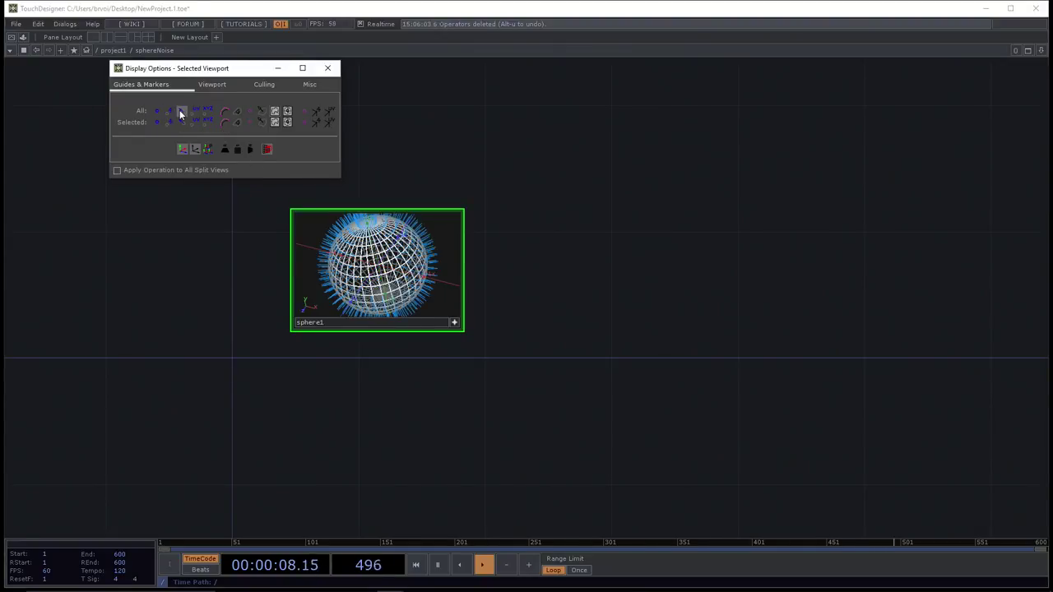
{"action": "left_click", "coordinate": [179, 109]}
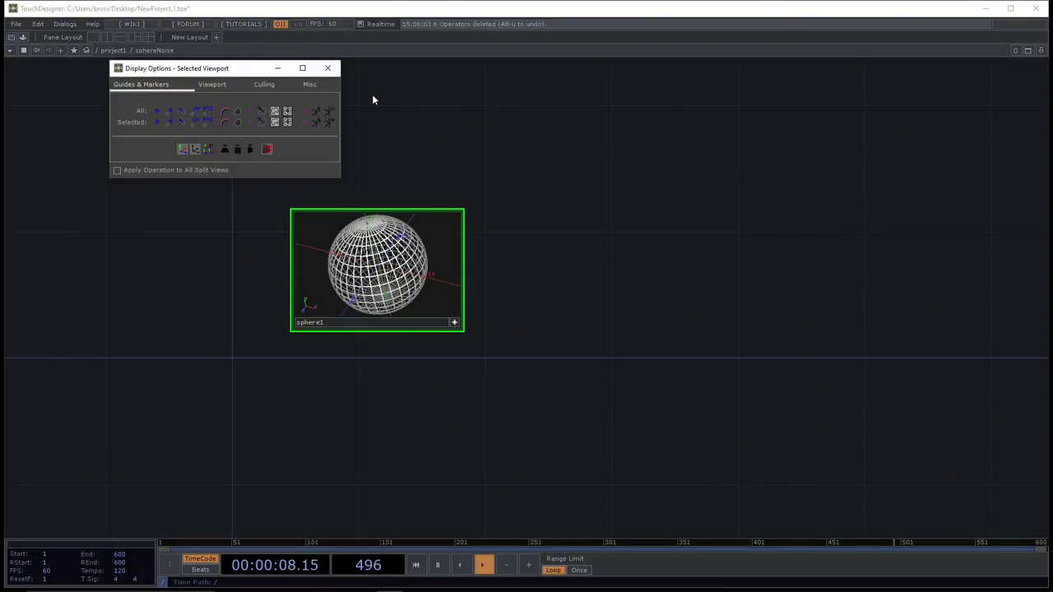
{"action": "left_click", "coordinate": [328, 68]}
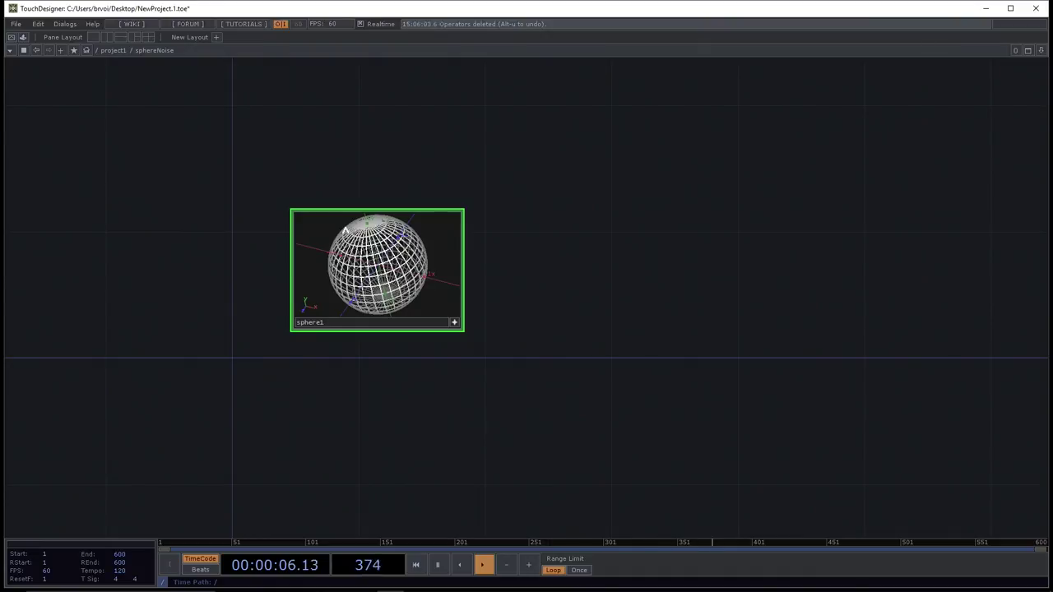
- Reopen the display options for the sphere1 viewer and bring back the sphere's parameters
{"action": "right_click", "coordinate": [352, 255]}
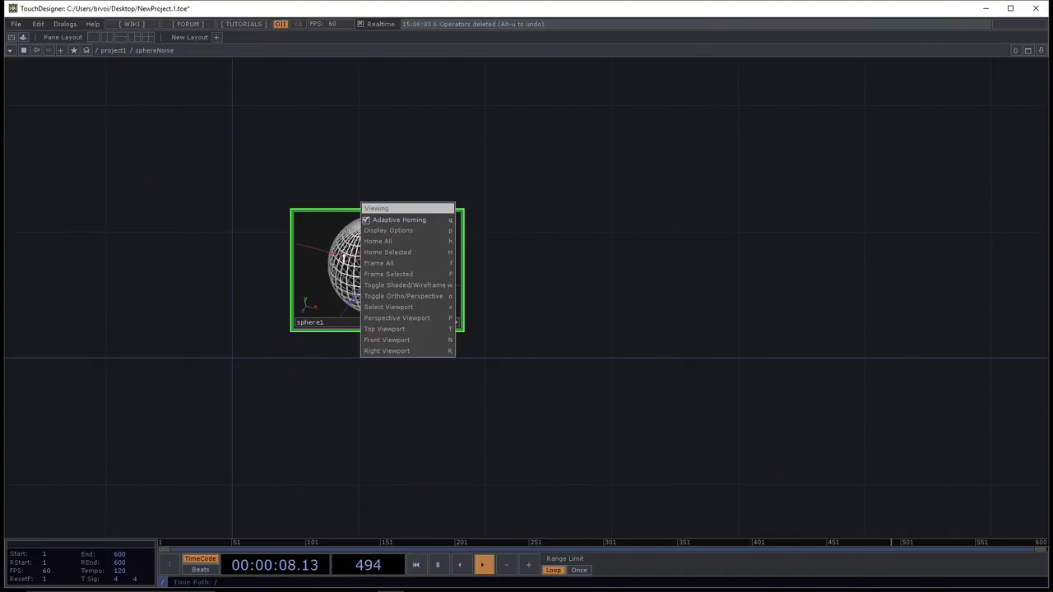
{"action": "left_click", "coordinate": [388, 230]}
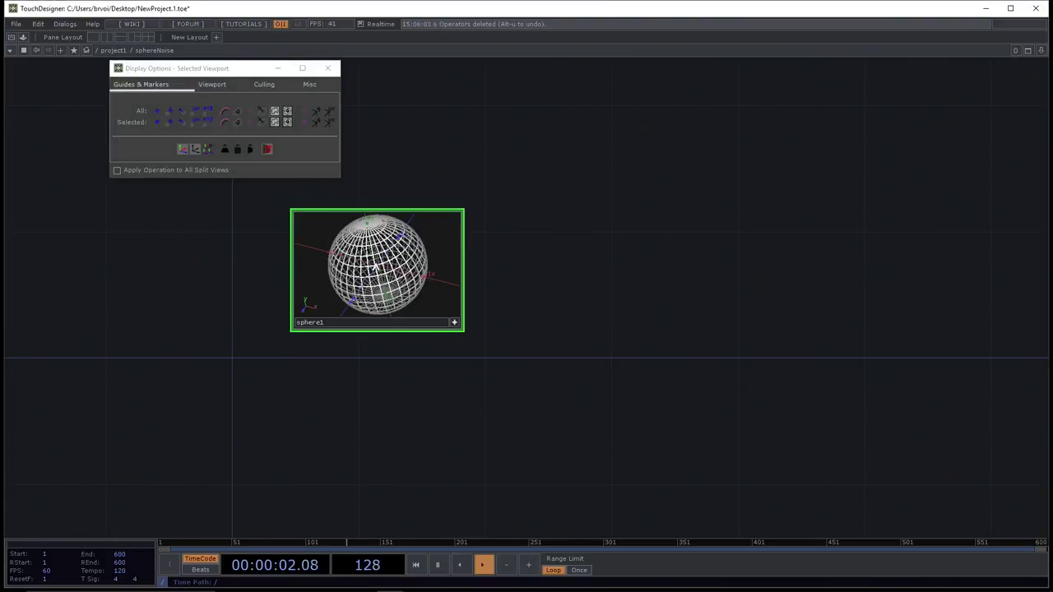
{"action": "left_click", "coordinate": [374, 267]}
{"action": "key", "text": "p"}
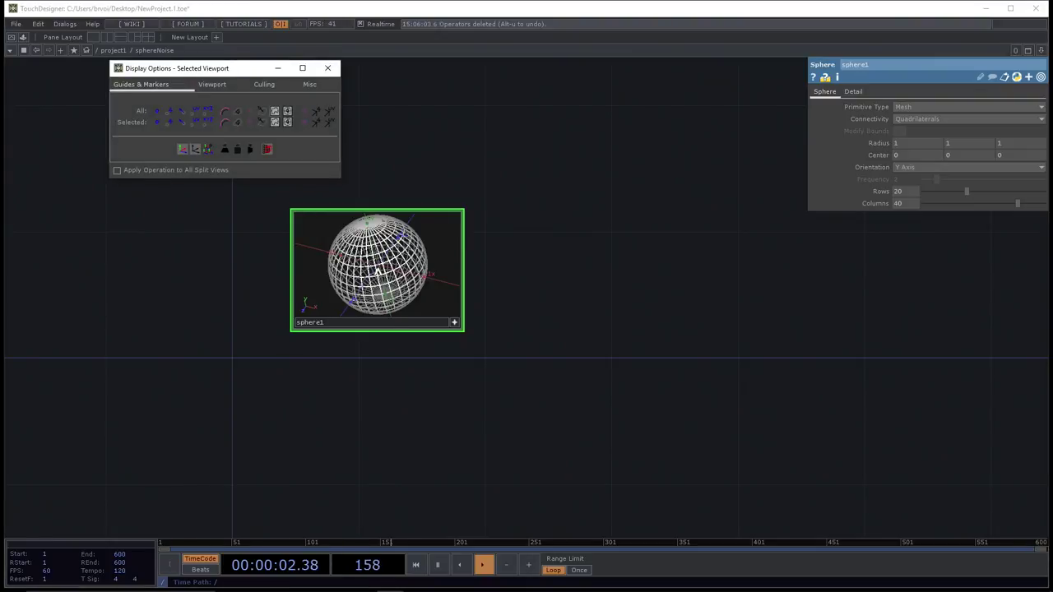
- Close and reopen the display options of the sphere1 viewer, close them again and bring back the sphere's parameters
{"action": "left_click", "coordinate": [326, 68]}
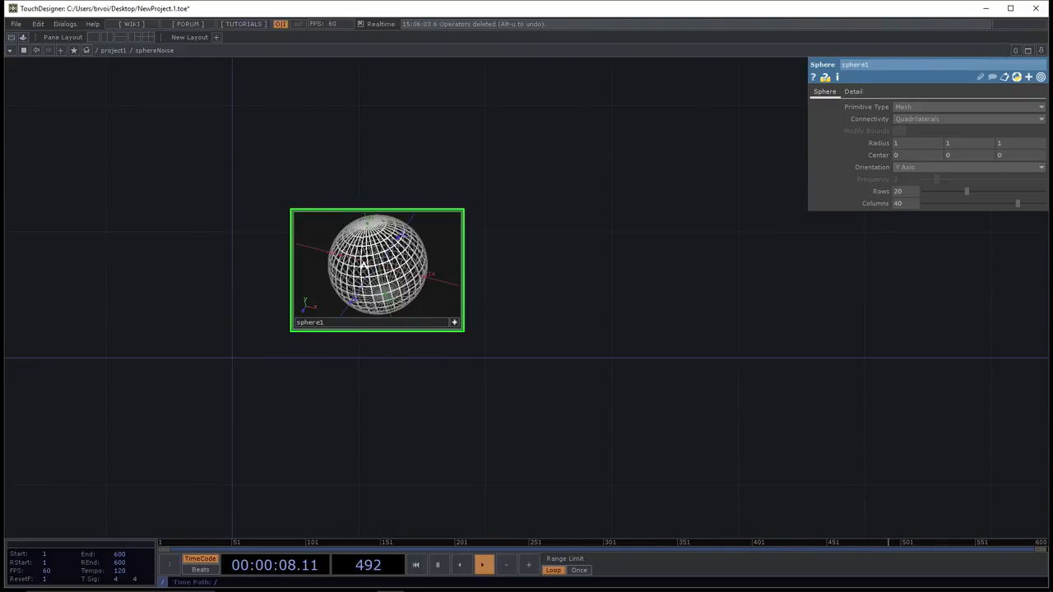
{"action": "key", "text": "d"}
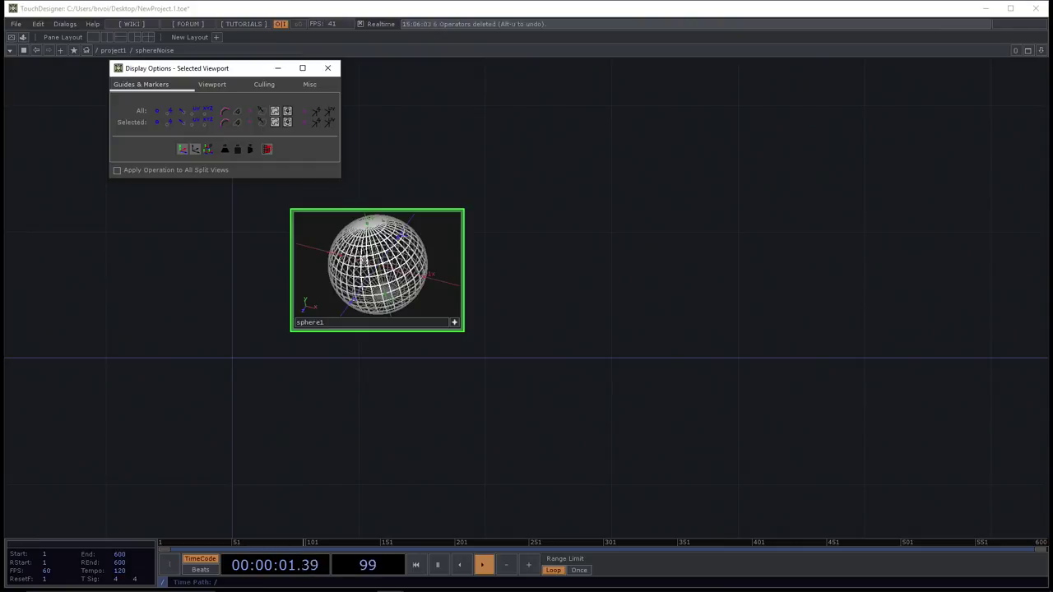
{"action": "left_click", "coordinate": [328, 67]}
{"action": "right_click", "coordinate": [389, 204]}
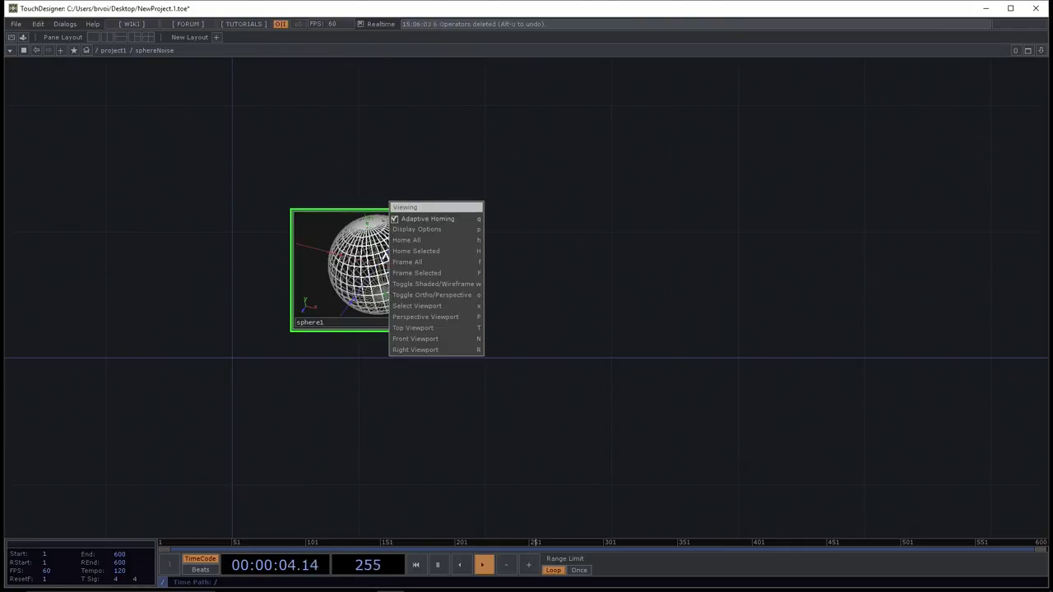
{"action": "left_click", "coordinate": [447, 229]}
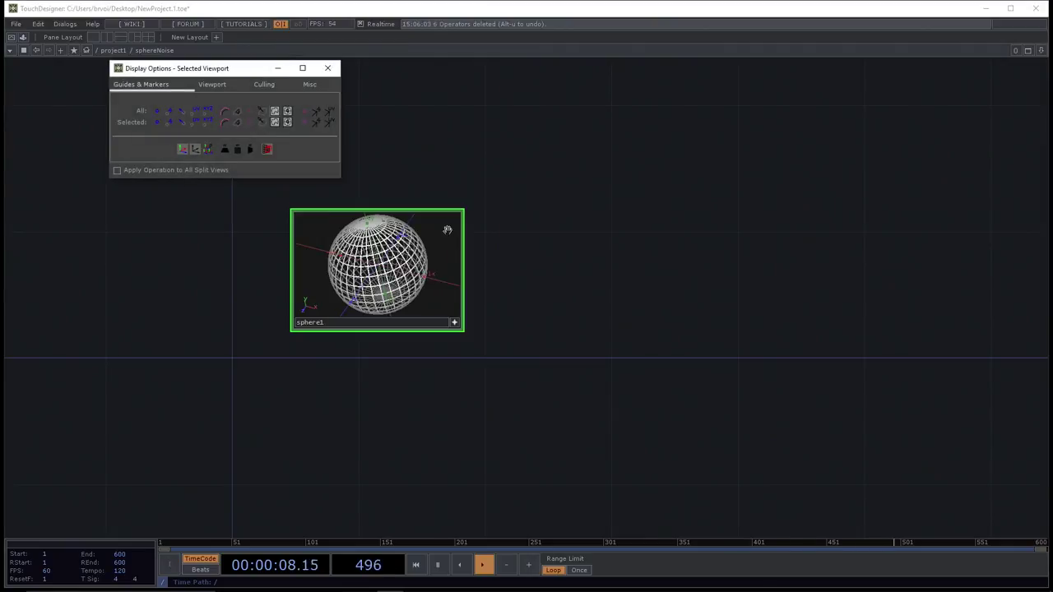
{"action": "left_click", "coordinate": [328, 67]}
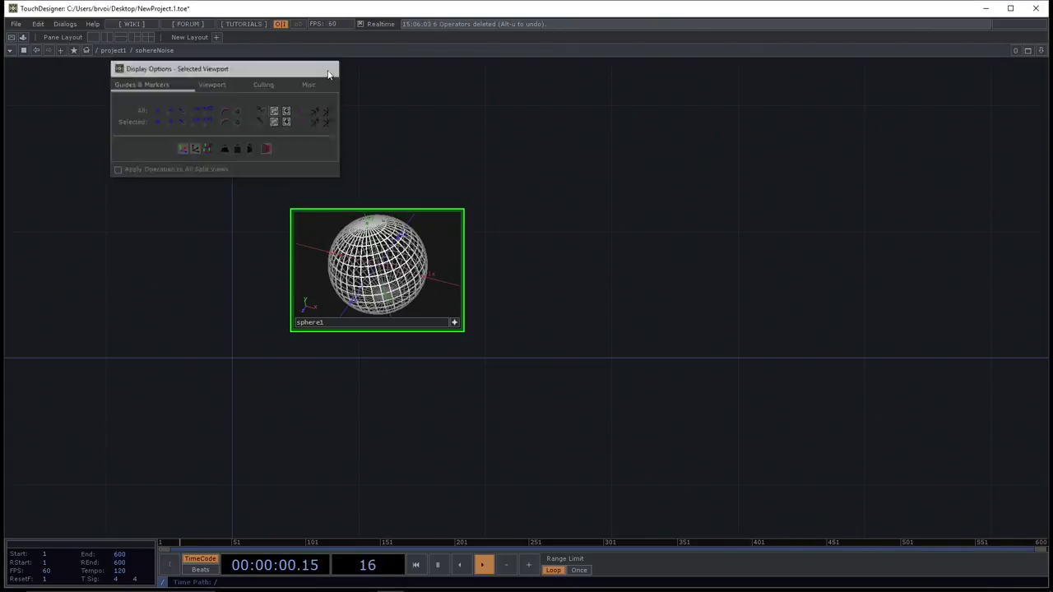
{"action": "key", "text": "p"}
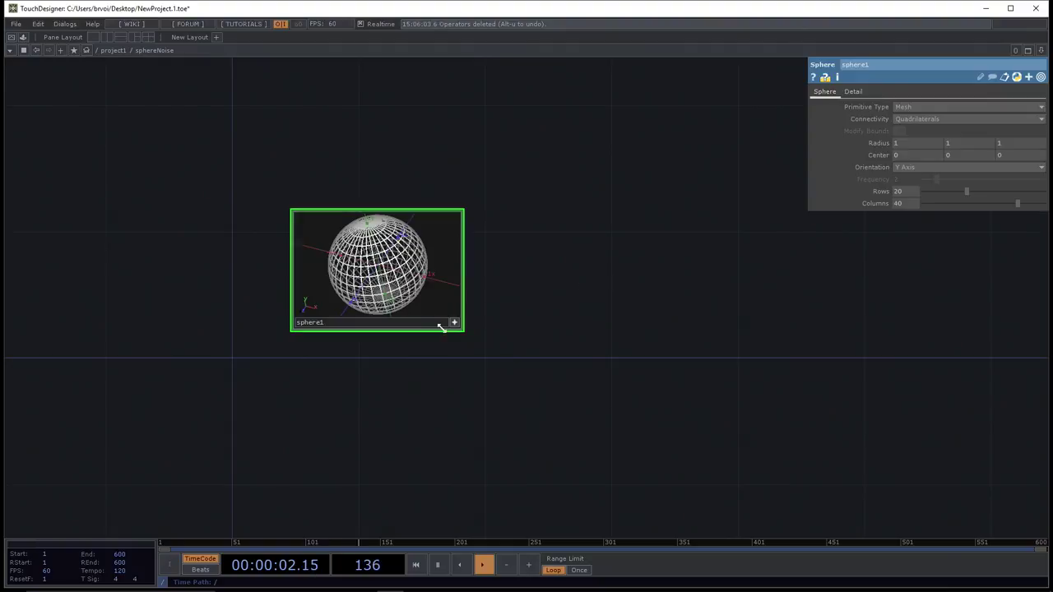
- Set the sphere's primitive type to Polygon, compare its shaded and wireframe display, and leave the viewer shaded and inactive
{"action": "key", "text": "w"}
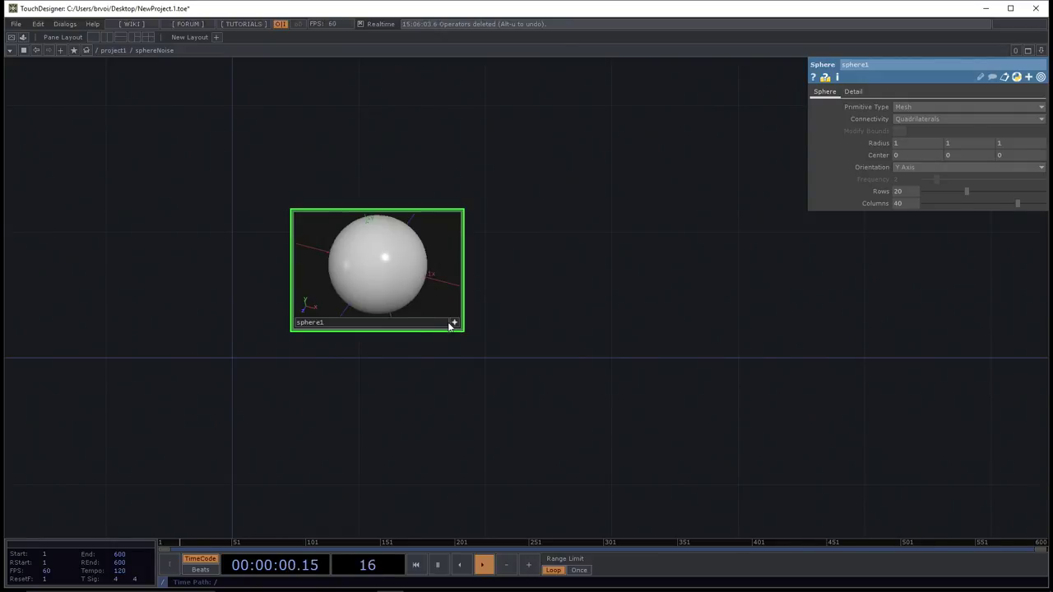
{"action": "key", "text": "w"}
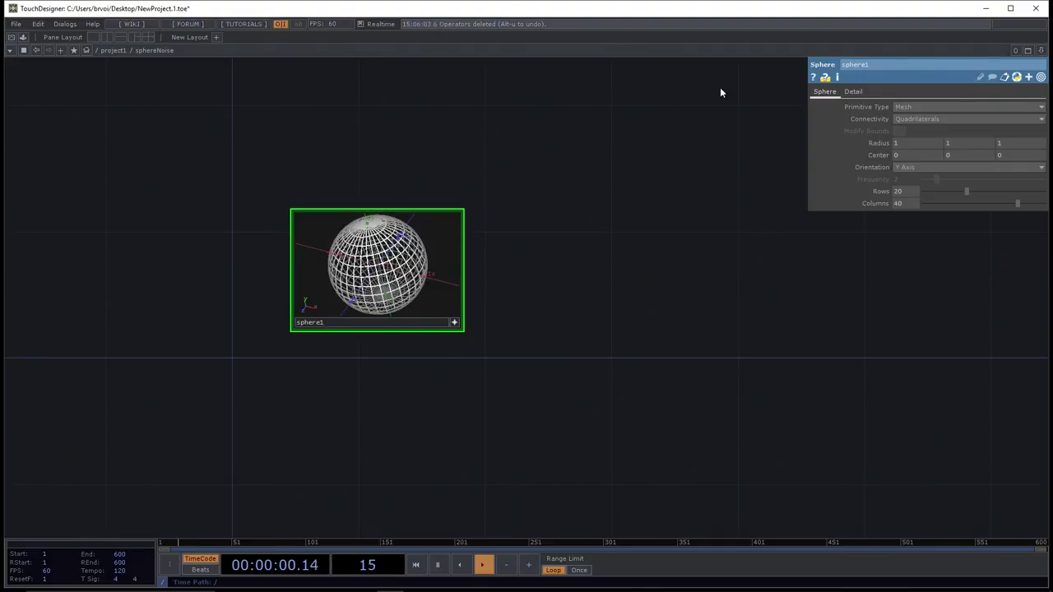
{"action": "left_click", "coordinate": [923, 106]}
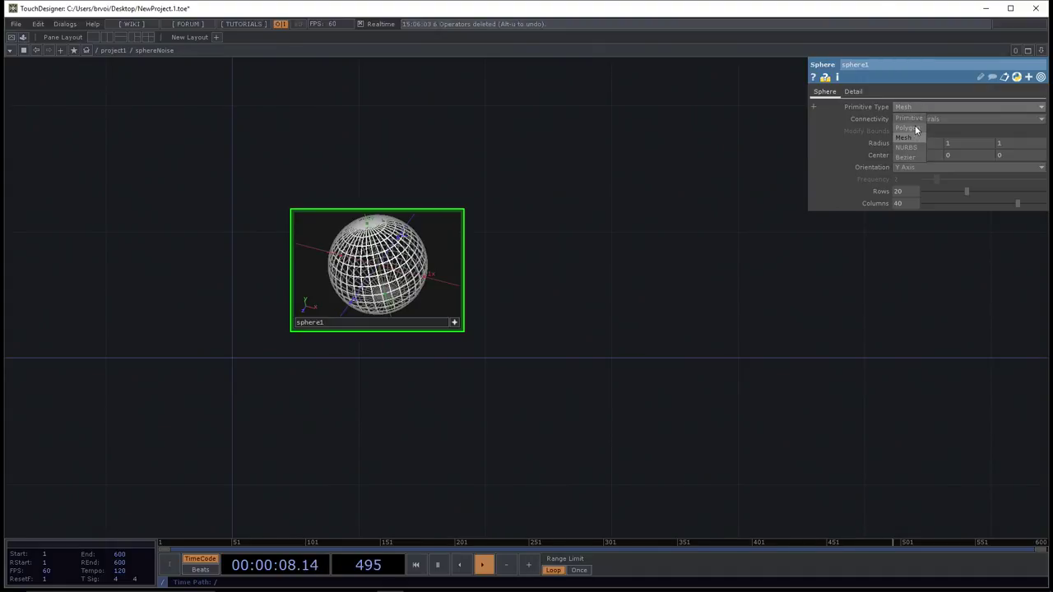
{"action": "left_click", "coordinate": [914, 128]}
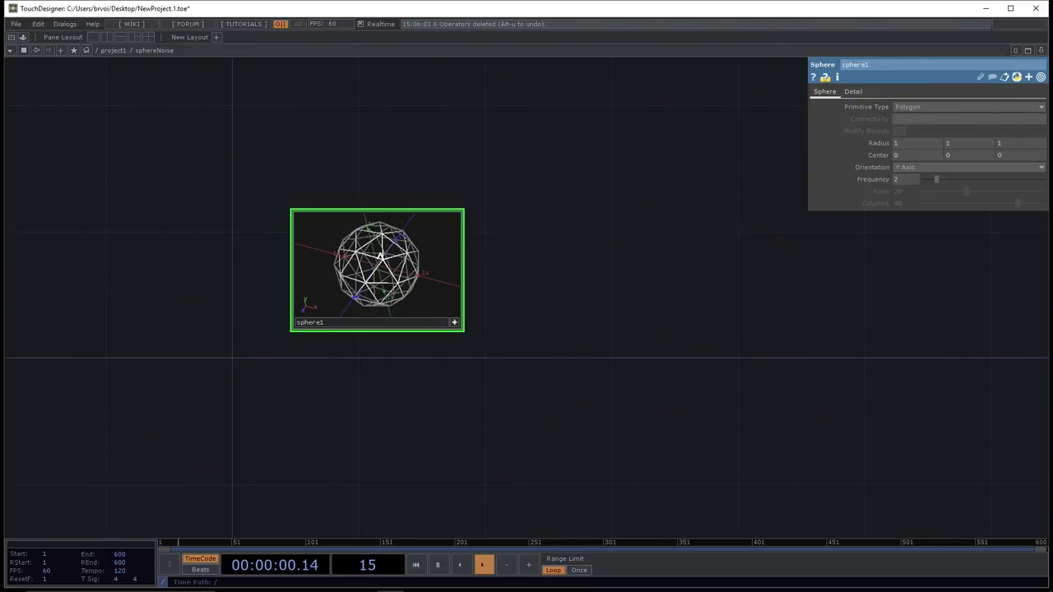
{"action": "key", "text": "w"}
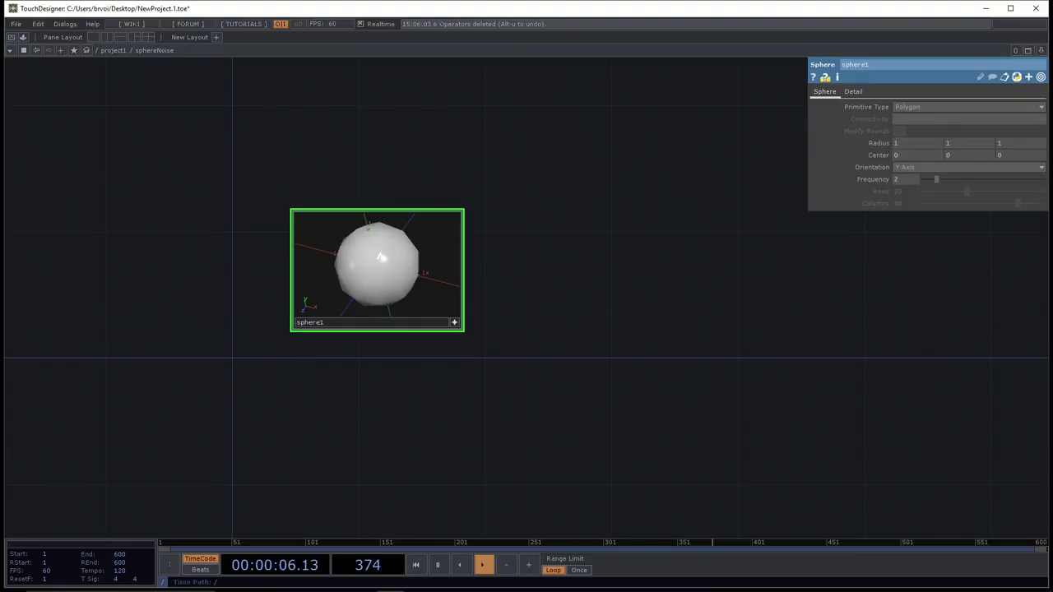
{"action": "key", "text": "w"}
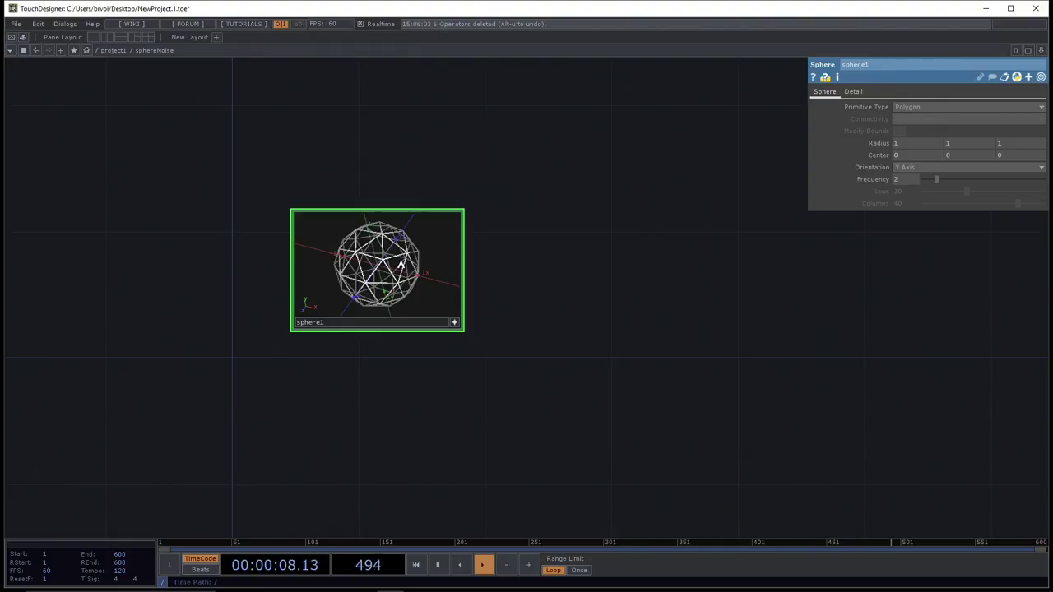
{"action": "key", "text": "w"}
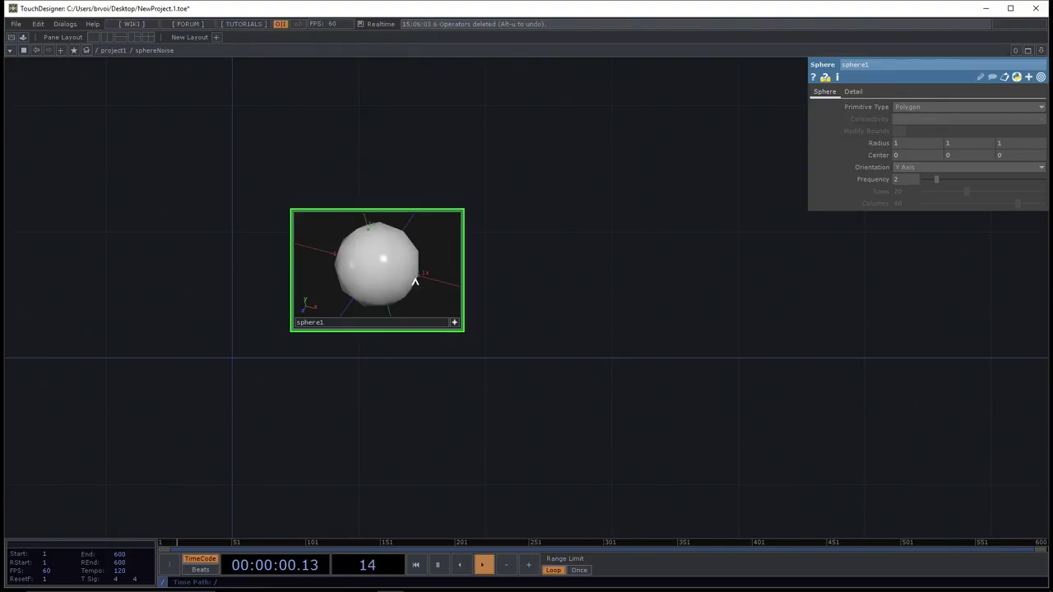
{"action": "left_click", "coordinate": [454, 325]}
- Add a Noise SOP connected to the output of sphere1 and place it beside the sphere
{"action": "left_click_drag", "start_coordinate": [533, 347], "coordinate": [443, 266]}
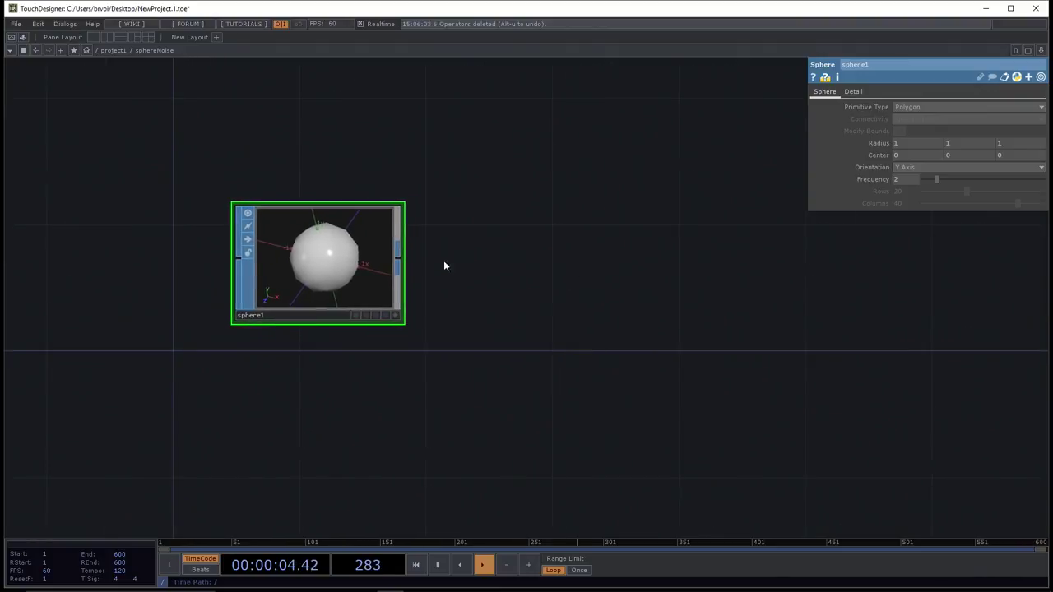
{"action": "right_click", "coordinate": [402, 262]}
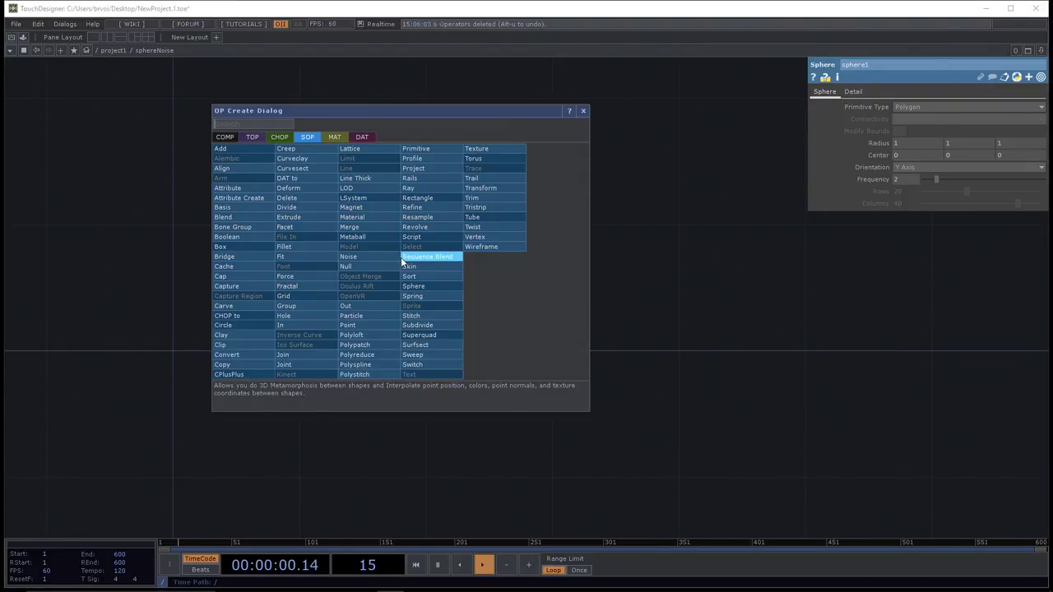
{"action": "type", "text": "noisse"}
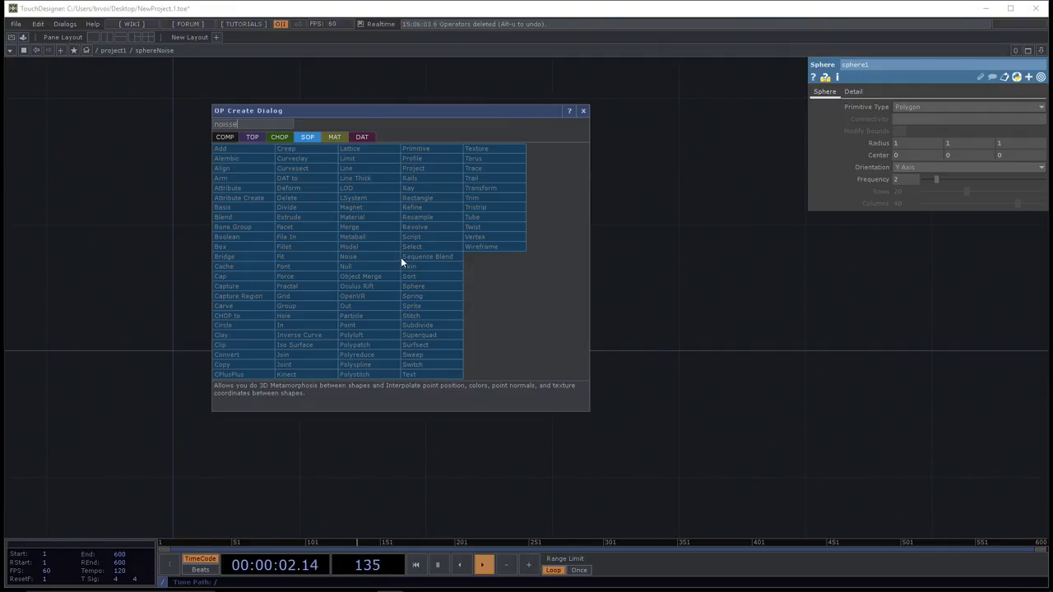
{"action": "key", "text": "BackSpace"}
{"action": "key", "text": "BackSpace"}
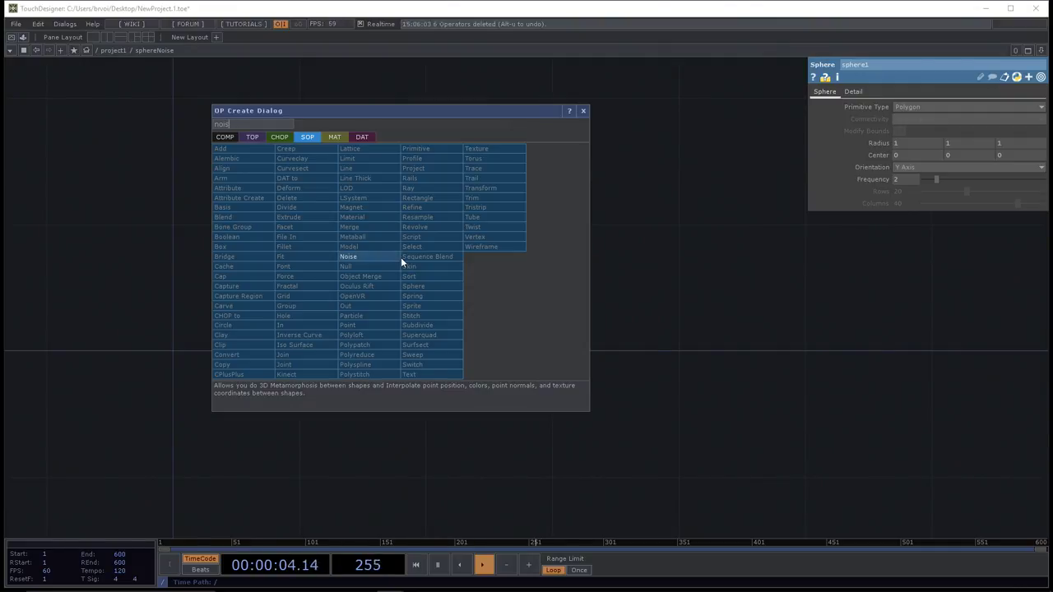
{"action": "type", "text": "e"}
{"action": "left_click", "coordinate": [395, 256]}
{"action": "left_click", "coordinate": [529, 268]}
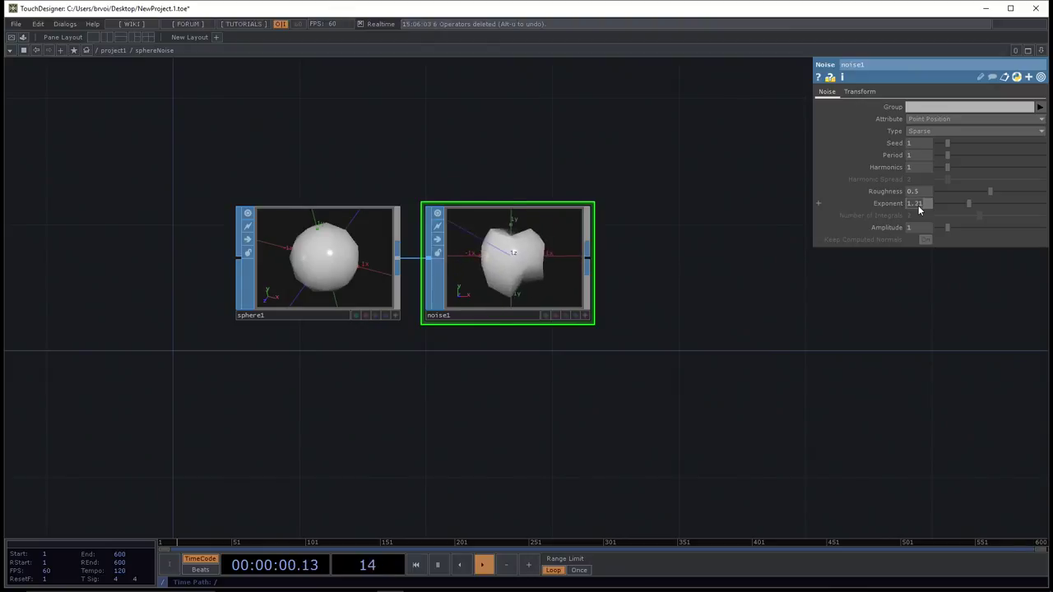
- Set noise1's exponent to 1, then try other period values and return the period to 1
{"action": "type", "text": "1"}
{"action": "key", "text": "Return"}
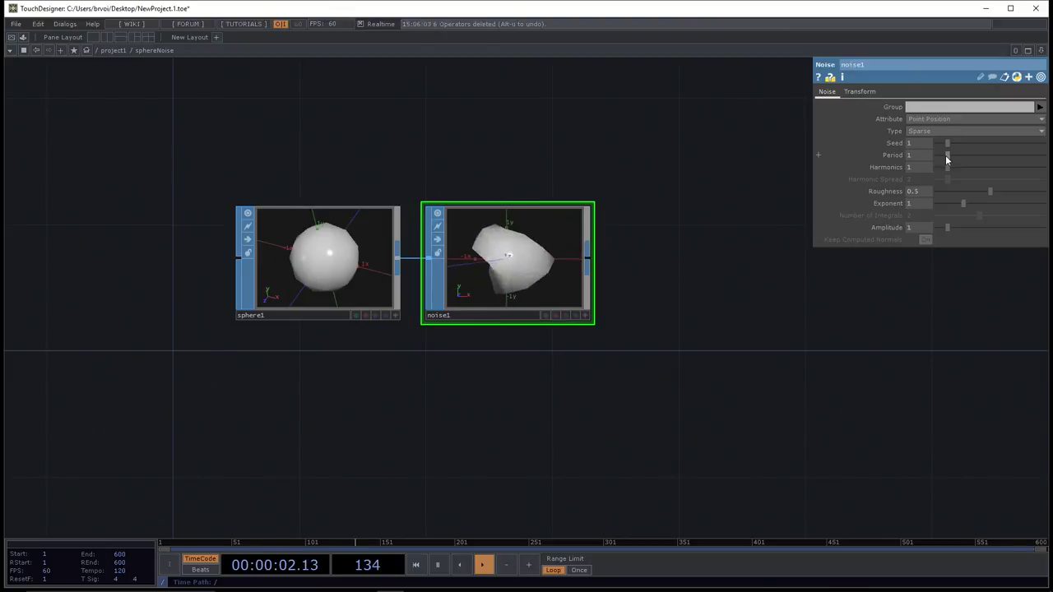
{"action": "left_click_drag", "start_coordinate": [994, 155], "coordinate": [944, 165]}
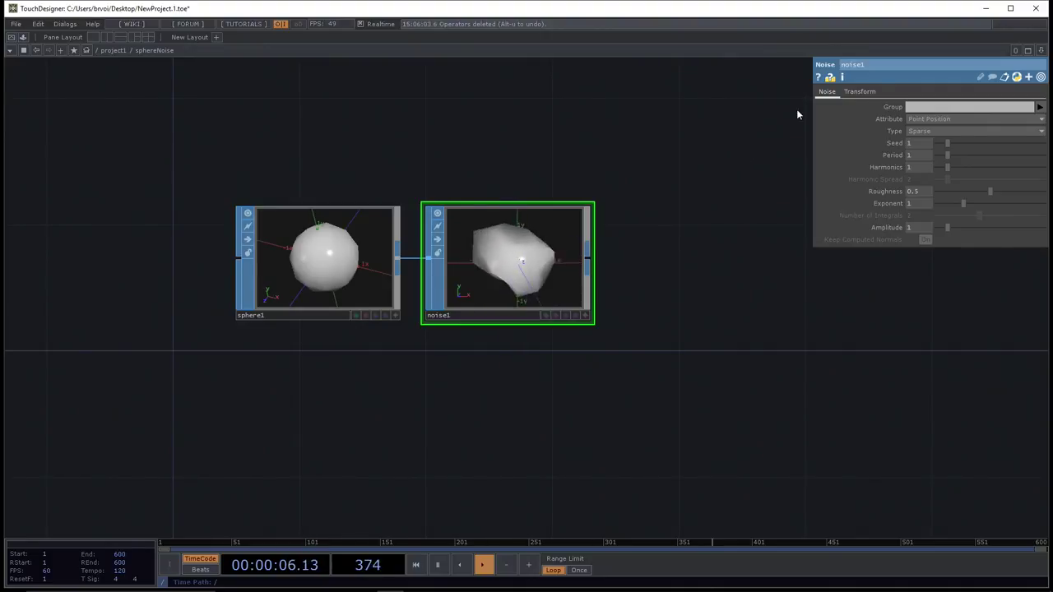
- Drive noise1's Z translation with the expression absTime.seconds*0.5
{"action": "left_click", "coordinate": [866, 91]}
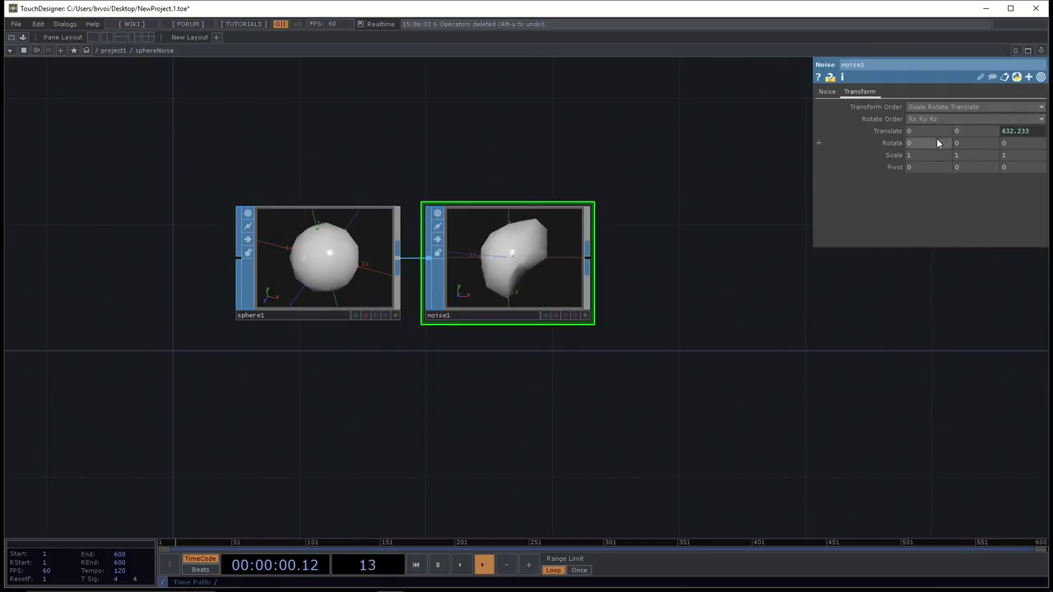
{"action": "mouse_move", "coordinate": [881, 132]}
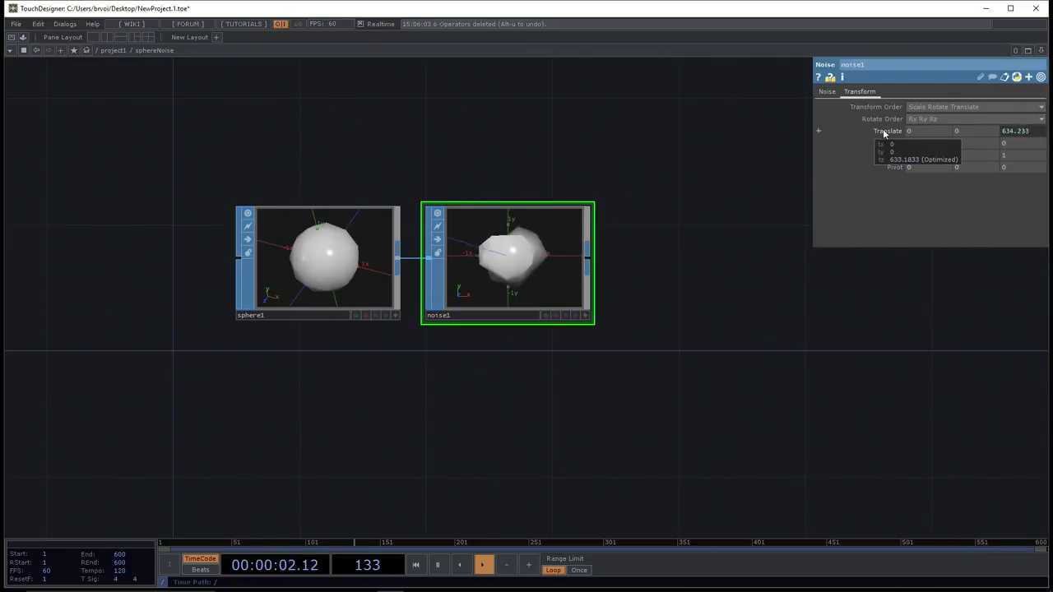
{"action": "left_click", "coordinate": [884, 132]}
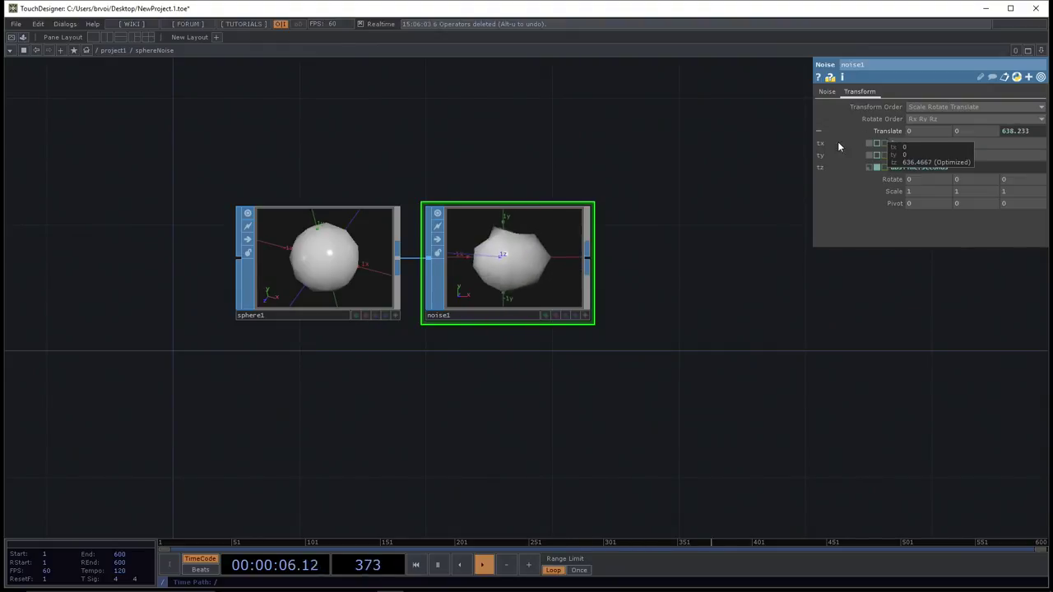
{"action": "mouse_move", "coordinate": [887, 132]}
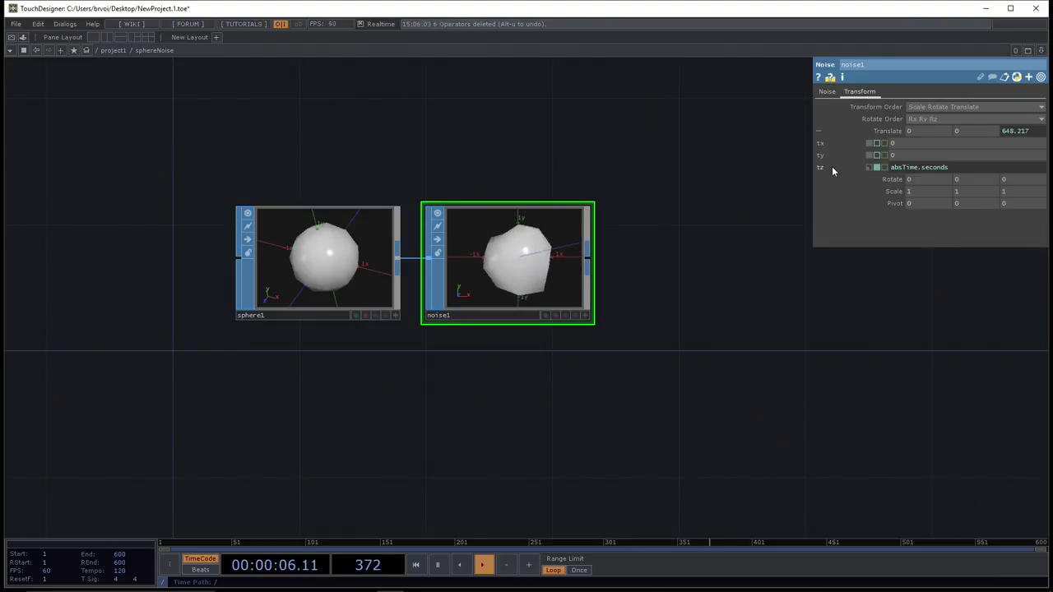
{"action": "left_click", "coordinate": [964, 167]}
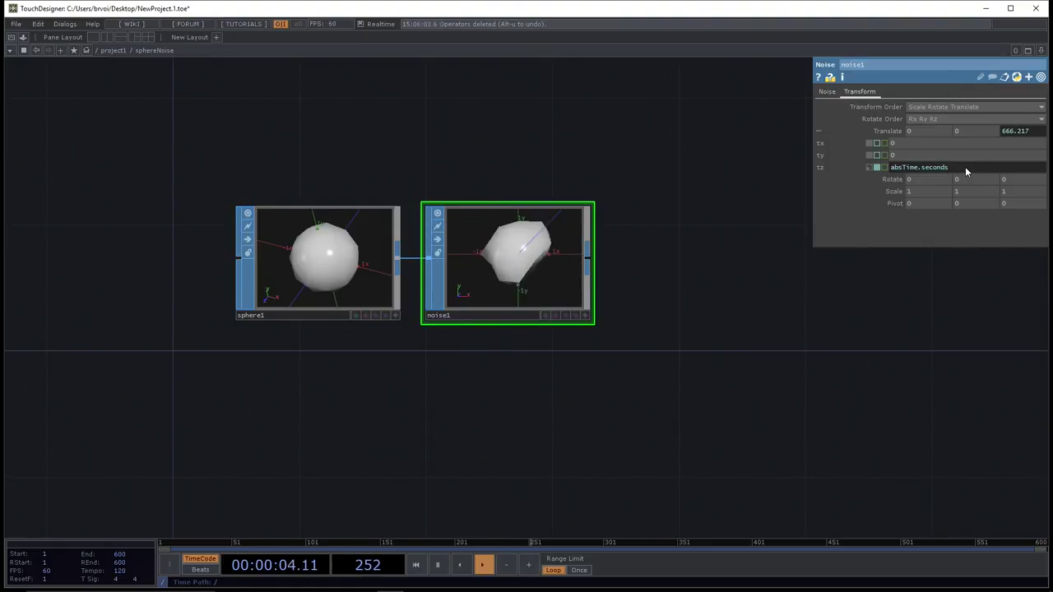
{"action": "type", "text": "*"}
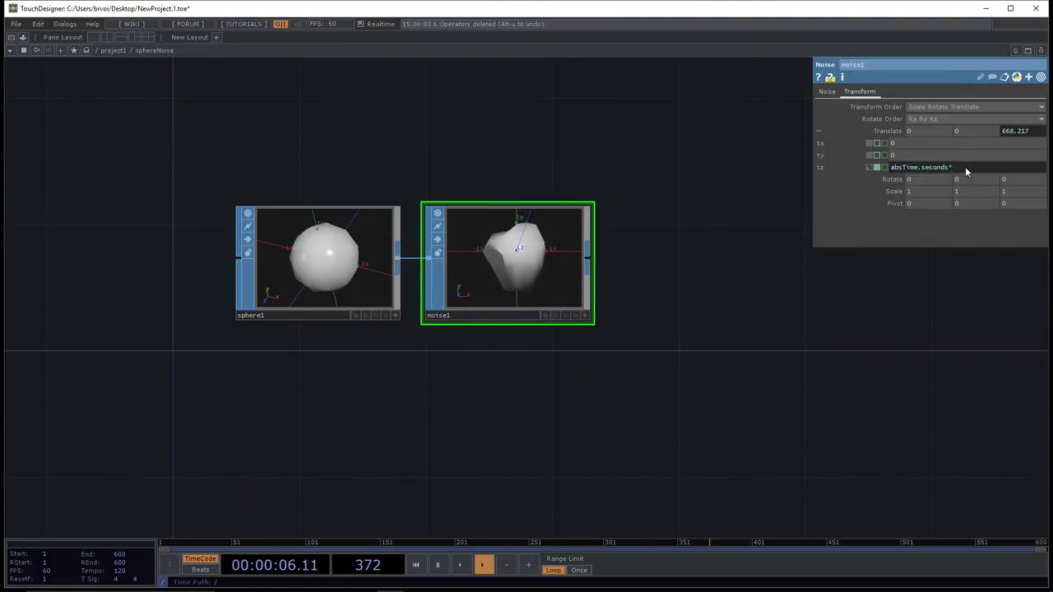
{"action": "type", "text": "0.5"}
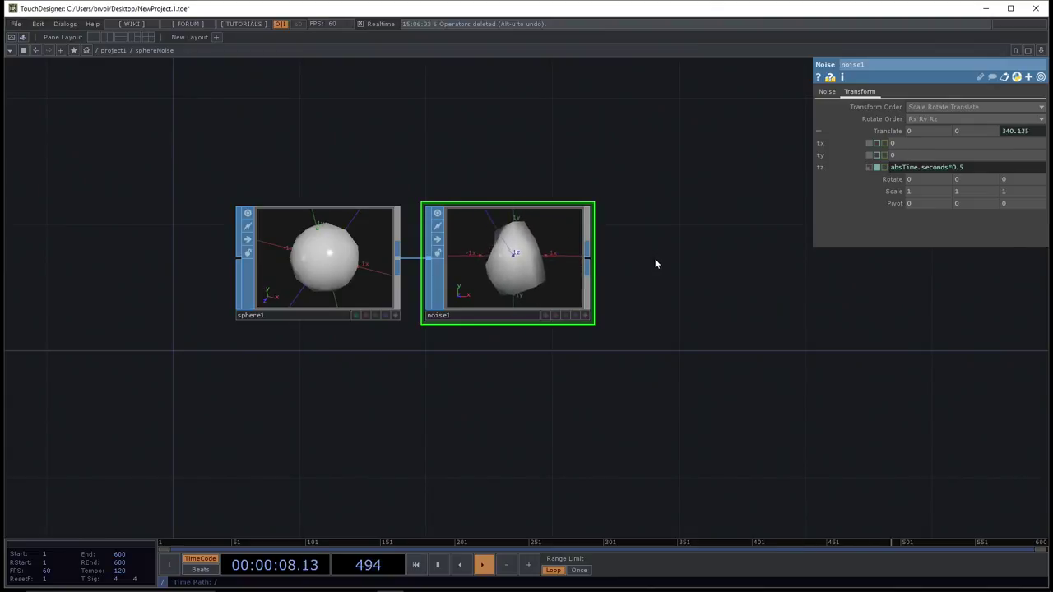
- Add a Camera COMP to the sphereNoise network, placed above and beyond noise1
{"action": "left_click_drag", "start_coordinate": [695, 296], "coordinate": [682, 312]}
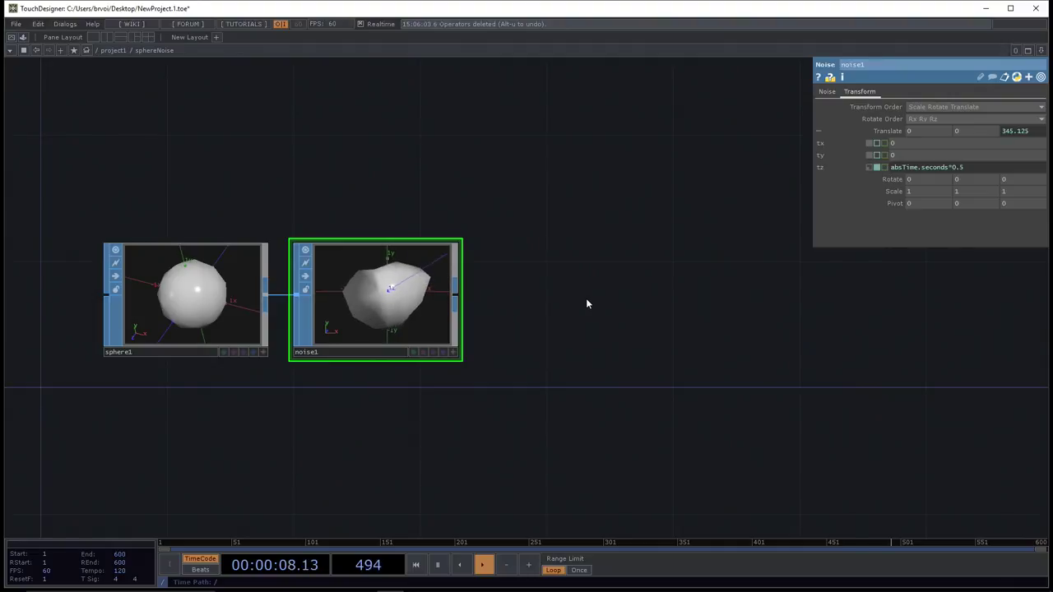
{"action": "left_click_drag", "start_coordinate": [670, 332], "coordinate": [528, 323]}
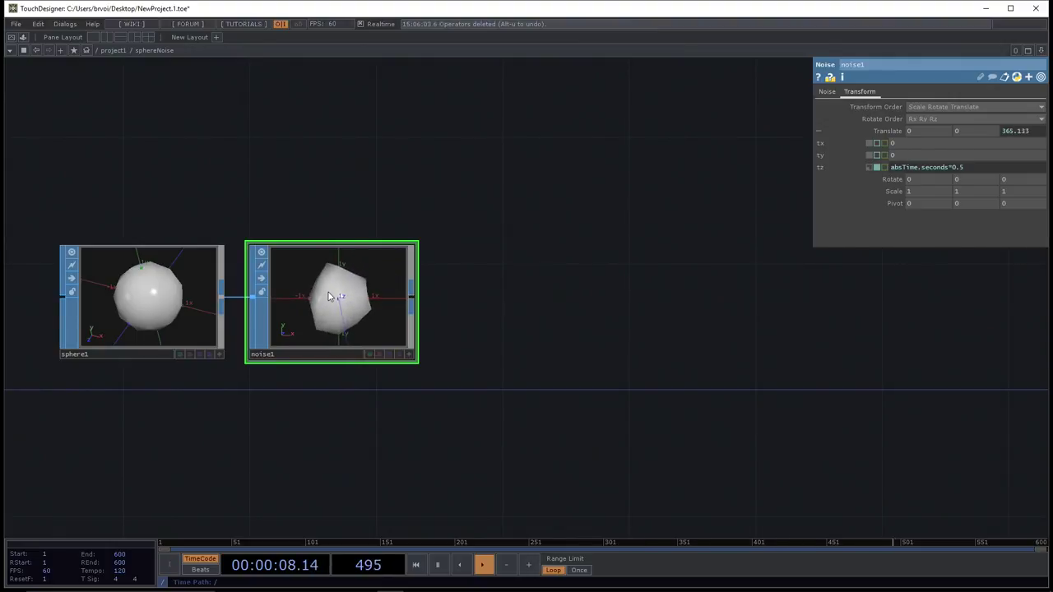
{"action": "left_click_drag", "start_coordinate": [639, 308], "coordinate": [585, 337]}
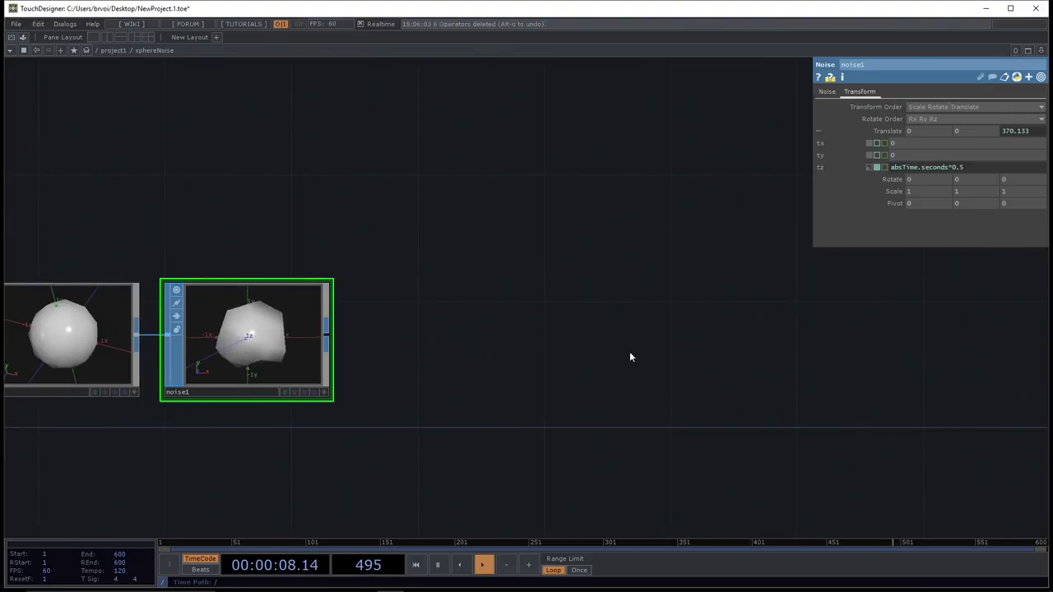
{"action": "left_click_drag", "start_coordinate": [634, 357], "coordinate": [627, 360]}
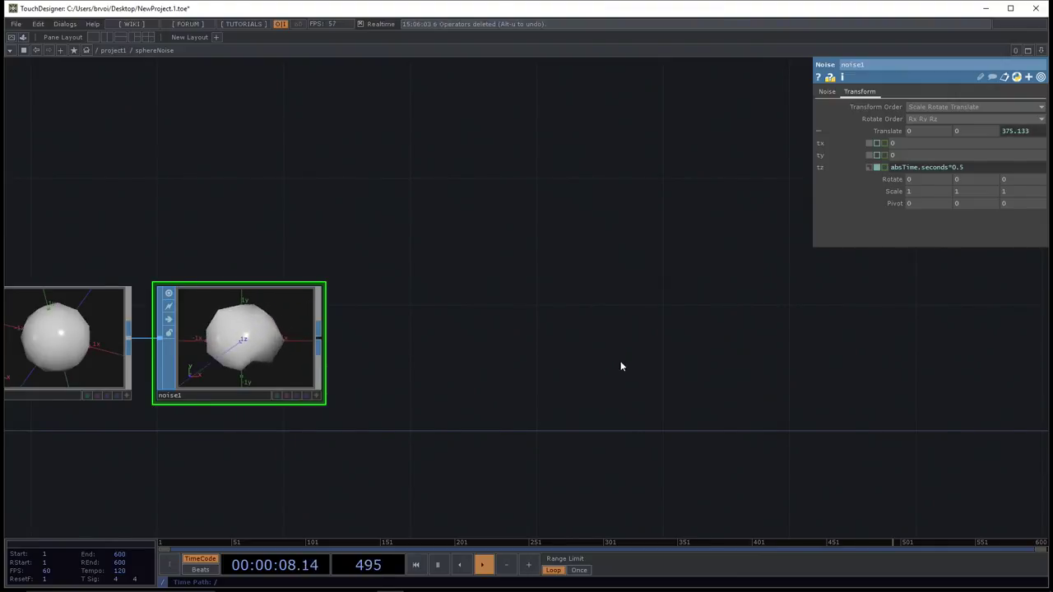
{"action": "left_click_drag", "start_coordinate": [620, 367], "coordinate": [698, 370]}
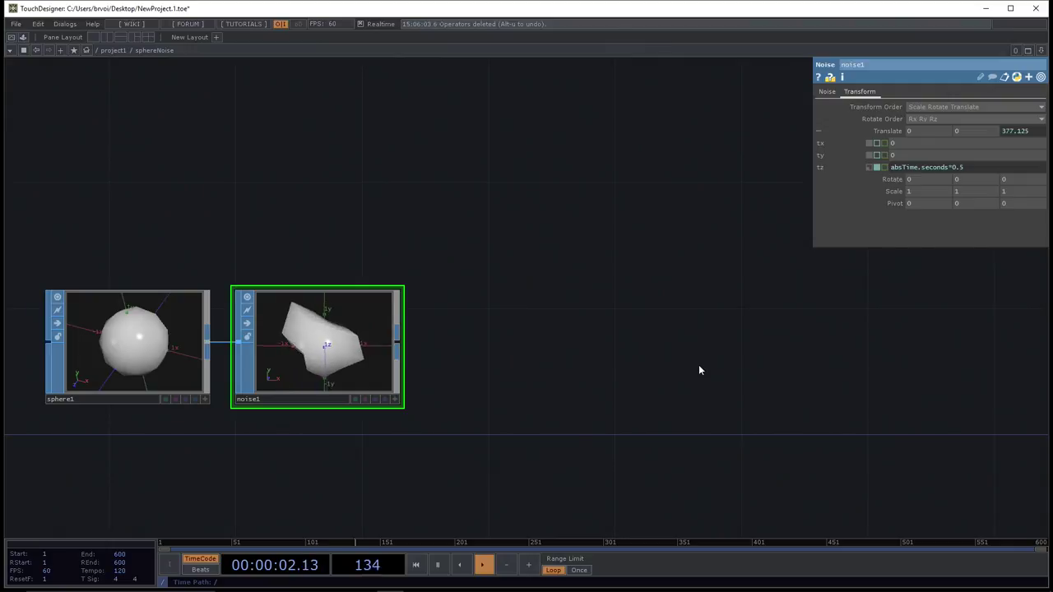
{"action": "key", "text": "Tab"}
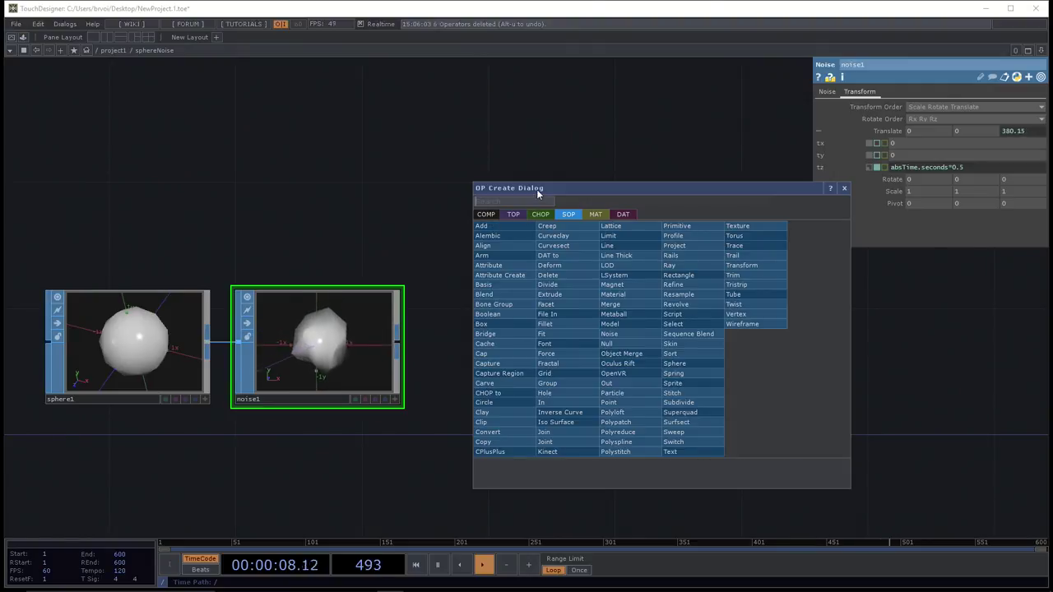
{"action": "key", "text": "Tab"}
{"action": "key", "text": "Tab"}
{"action": "key", "text": "Tab"}
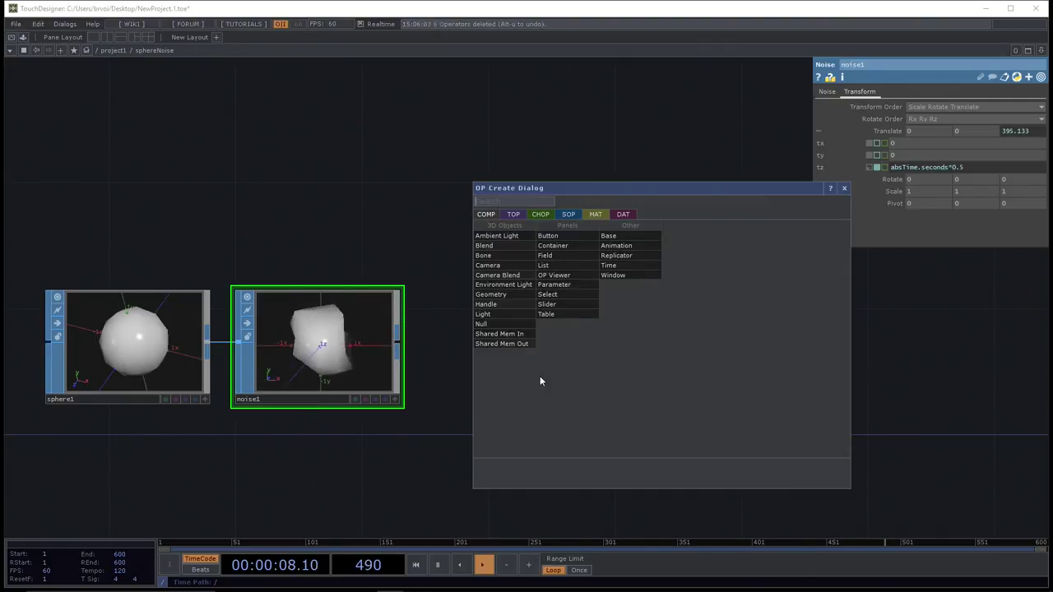
{"action": "left_click", "coordinate": [513, 268]}
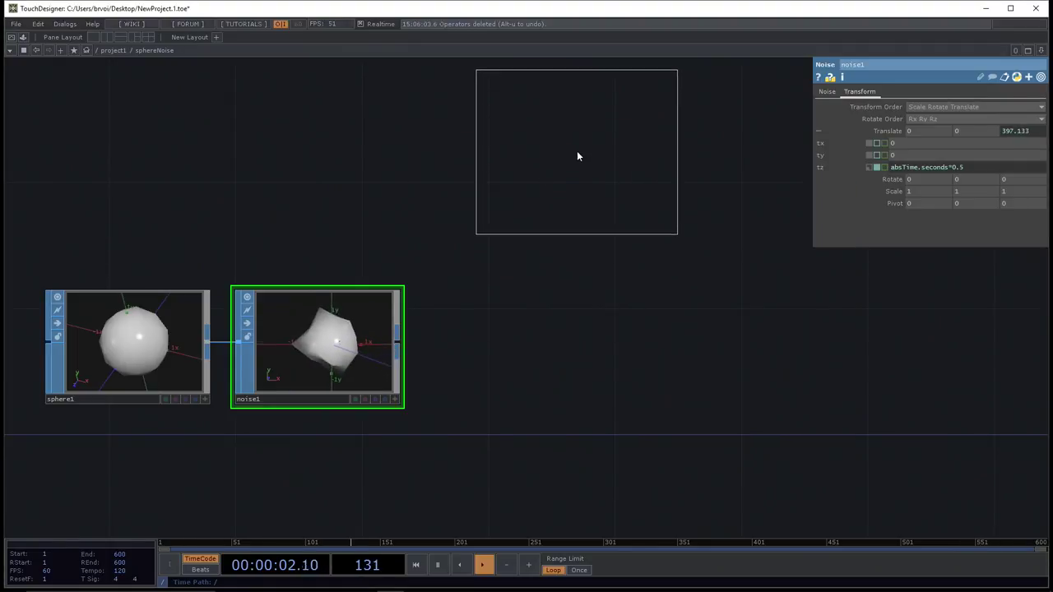
{"action": "left_click", "coordinate": [576, 151]}
- Add a Light COMP directly below cam1
{"action": "key", "text": "Tab"}
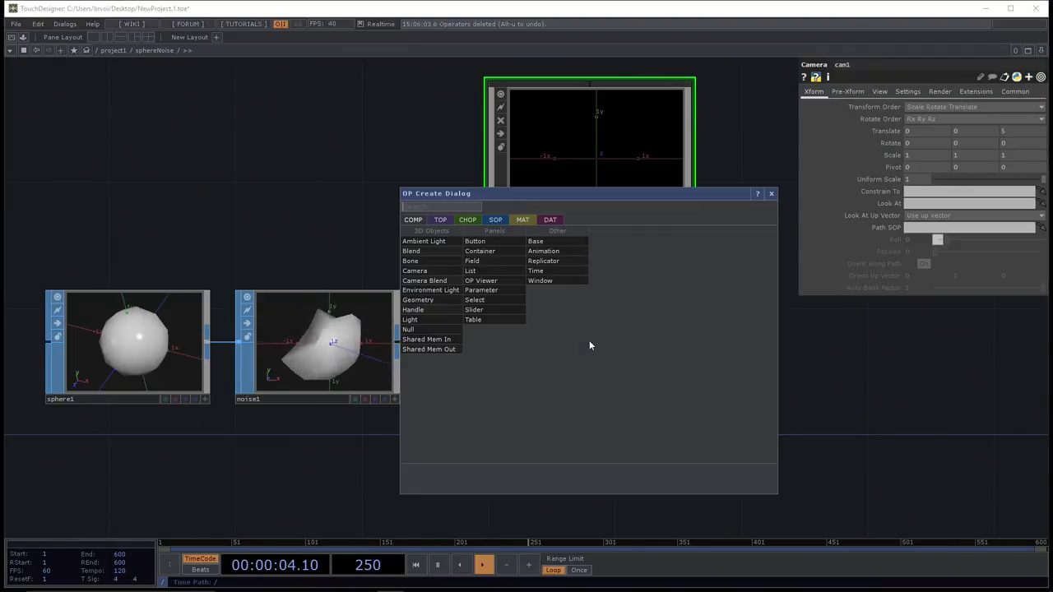
{"action": "left_click_drag", "start_coordinate": [642, 195], "coordinate": [636, 264]}
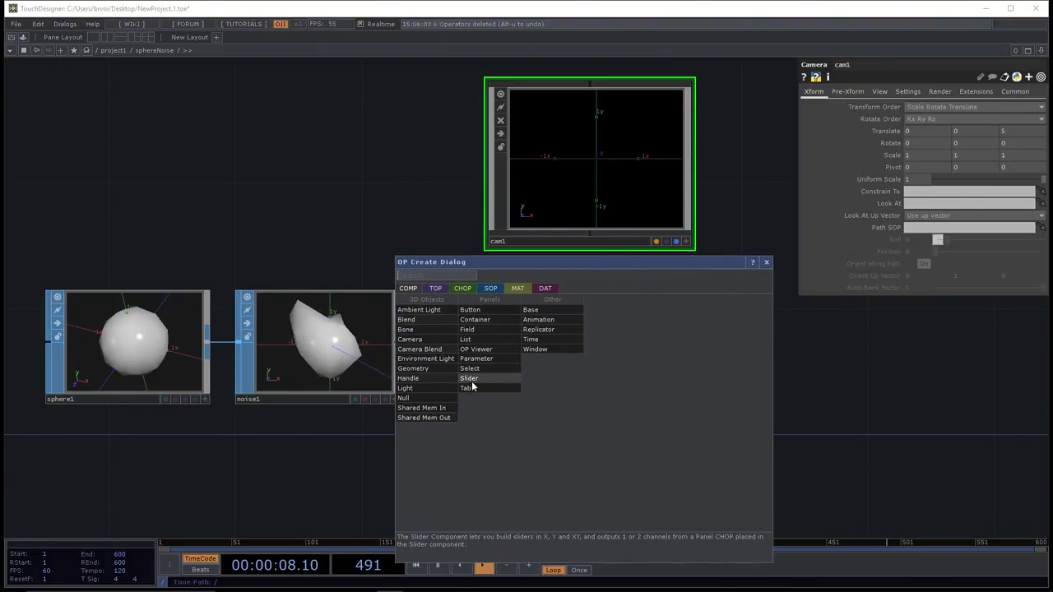
{"action": "left_click", "coordinate": [434, 390]}
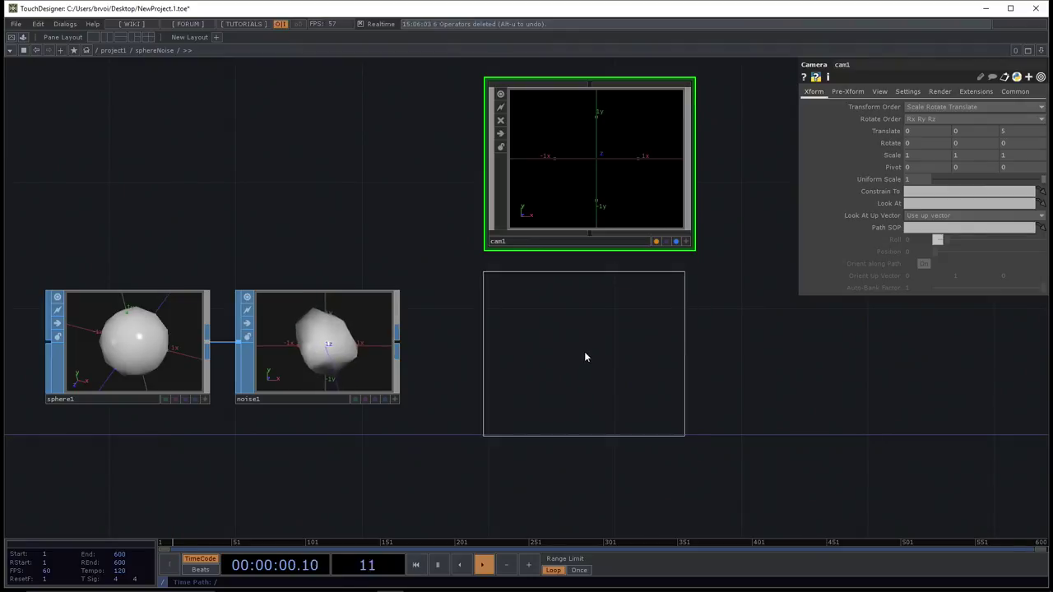
{"action": "left_click", "coordinate": [589, 353]}
- Add a Geometry COMP directly below light1
{"action": "left_click_drag", "start_coordinate": [742, 431], "coordinate": [720, 307]}
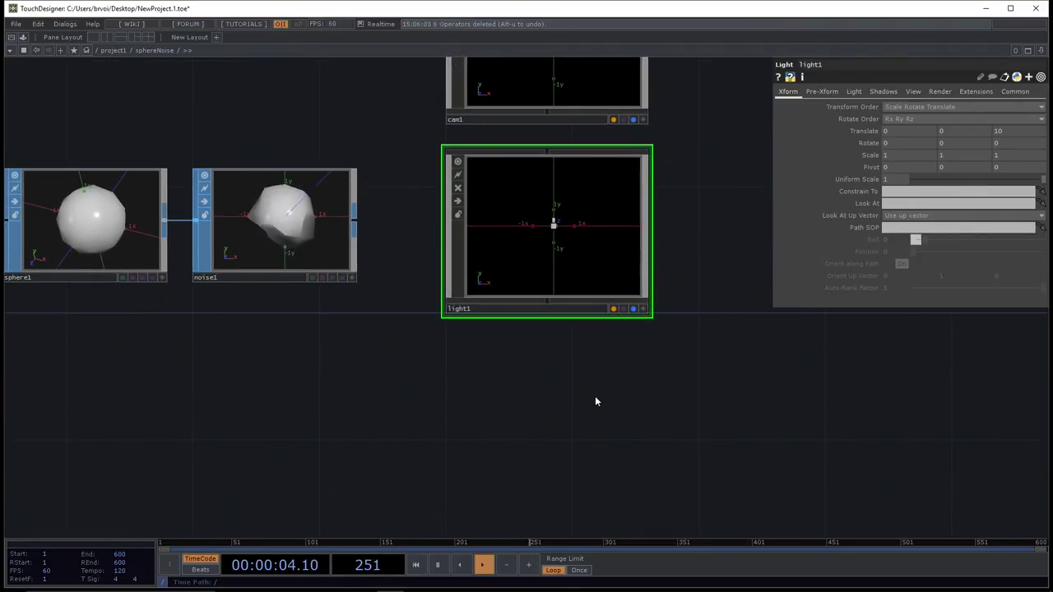
{"action": "key", "text": "Tab"}
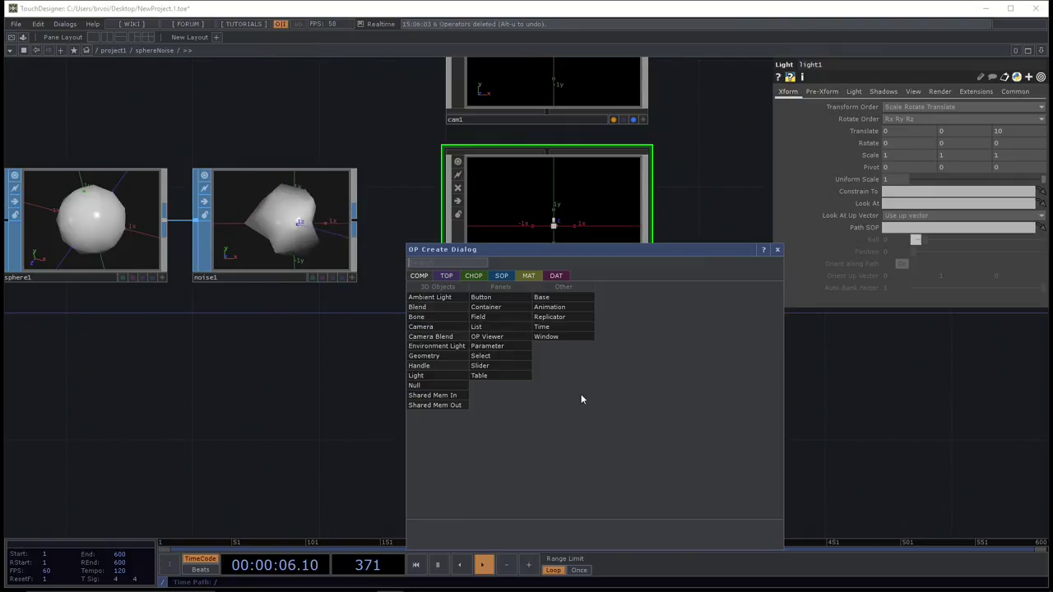
{"action": "left_click", "coordinate": [447, 355]}
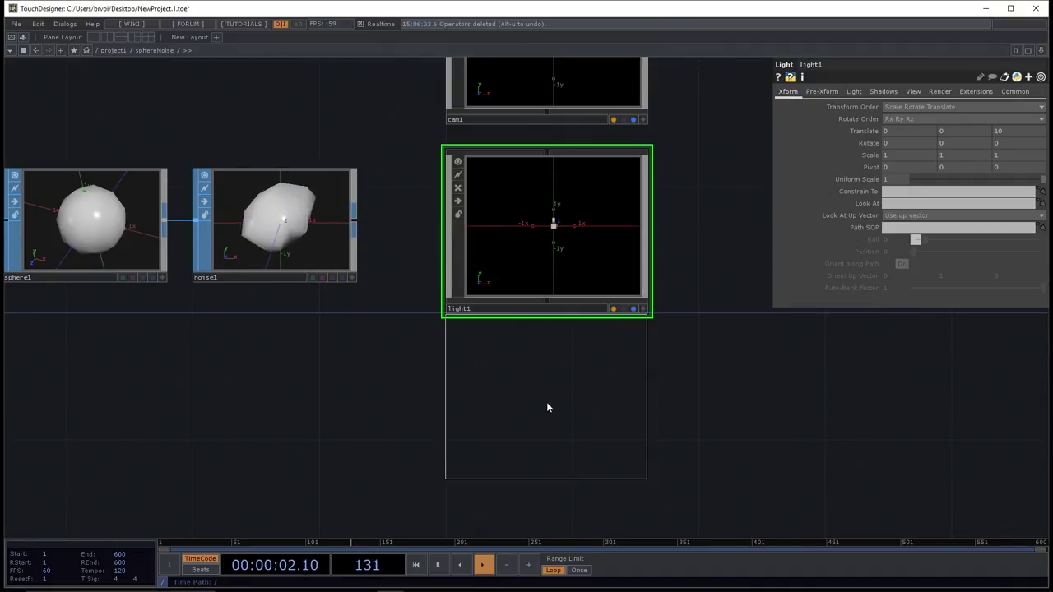
{"action": "left_click", "coordinate": [553, 424]}
{"action": "scroll", "coordinate": [334, 381], "scroll_direction": "down", "scroll_amount": 3}
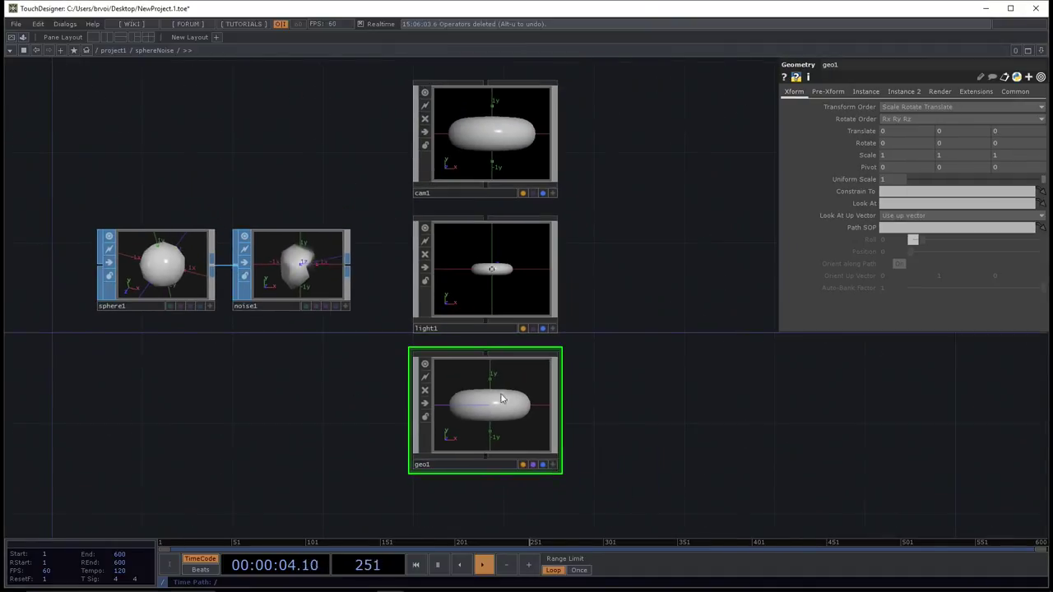
- Find the Render TOP by searching for "render" and place it beside the camera, light and geometry components
{"action": "left_click_drag", "start_coordinate": [601, 409], "coordinate": [583, 421]}
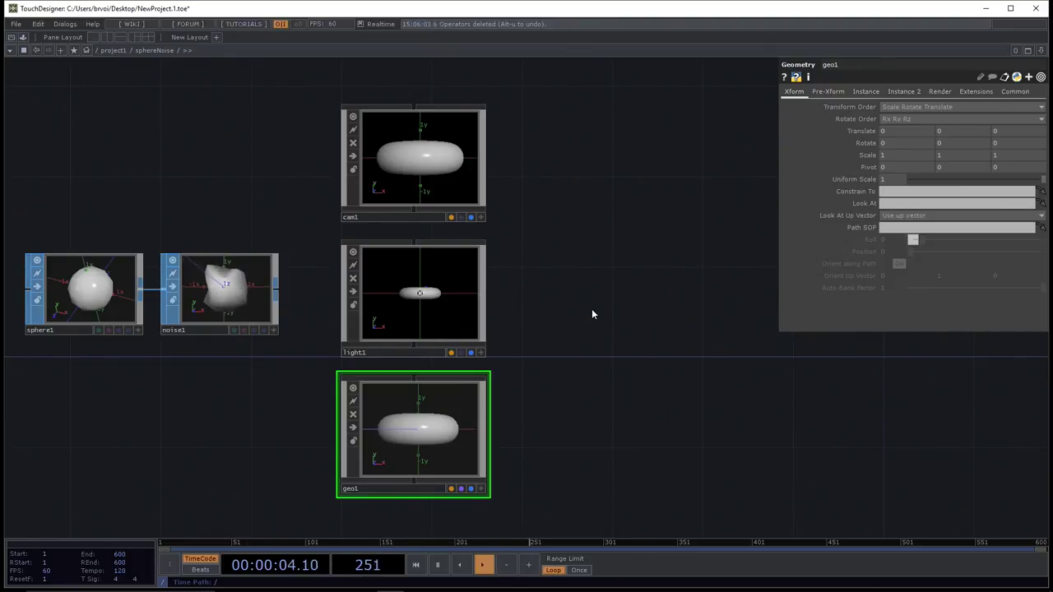
{"action": "key", "text": "Tab"}
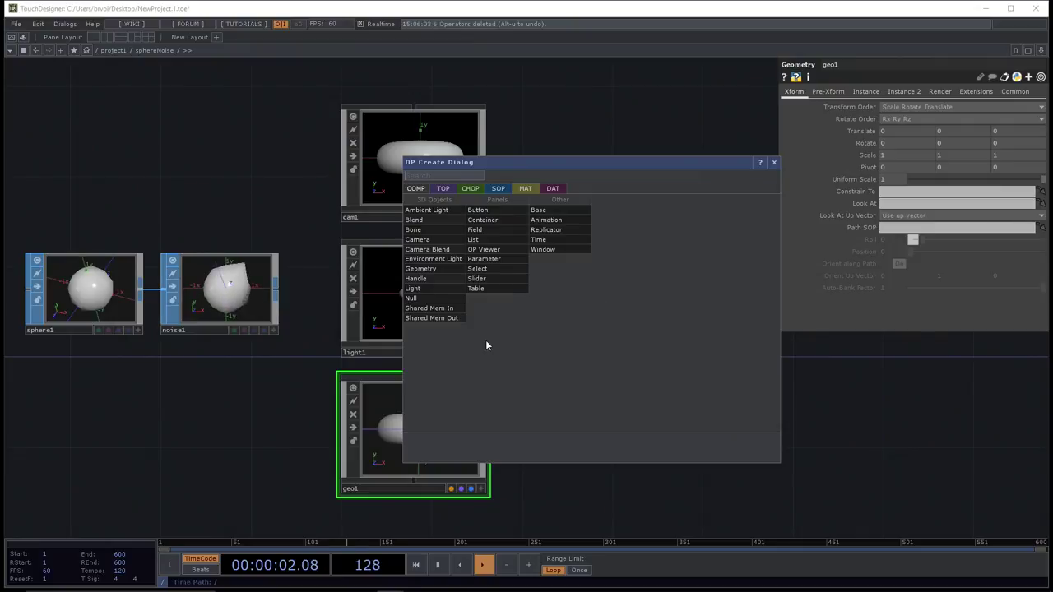
{"action": "left_click", "coordinate": [443, 189]}
{"action": "type", "text": "render"}
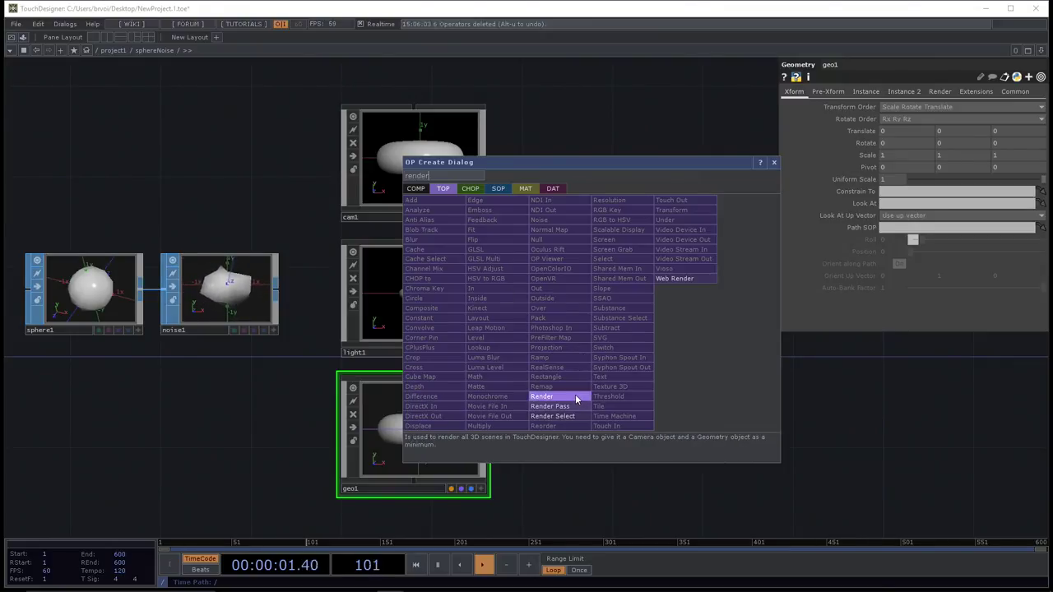
{"action": "left_click", "coordinate": [575, 396]}
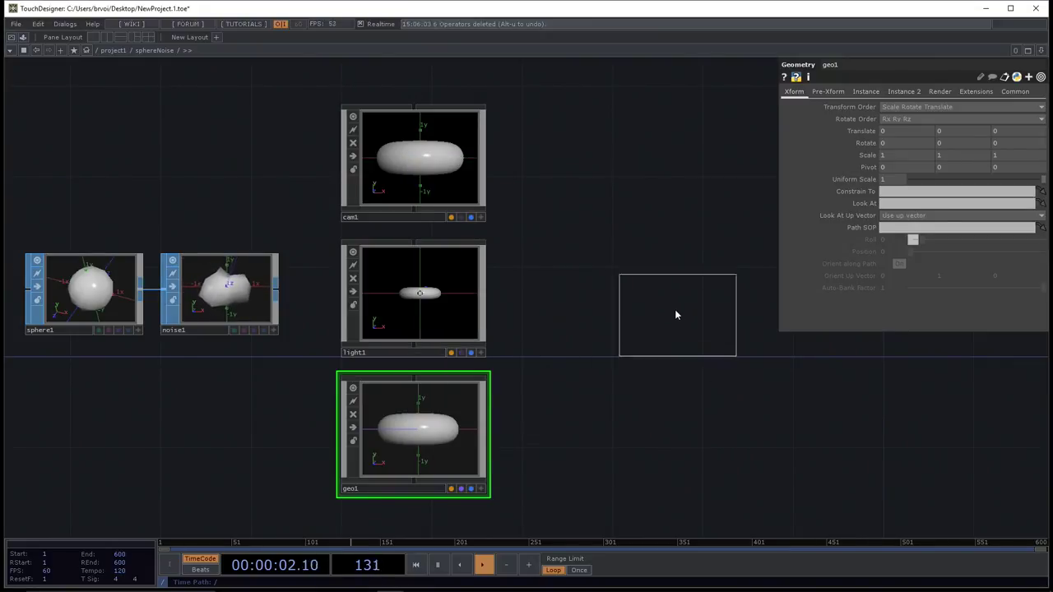
{"action": "left_click", "coordinate": [649, 298]}
- Set geo1's X rotation to 45
{"action": "left_click_drag", "start_coordinate": [705, 417], "coordinate": [686, 415]}
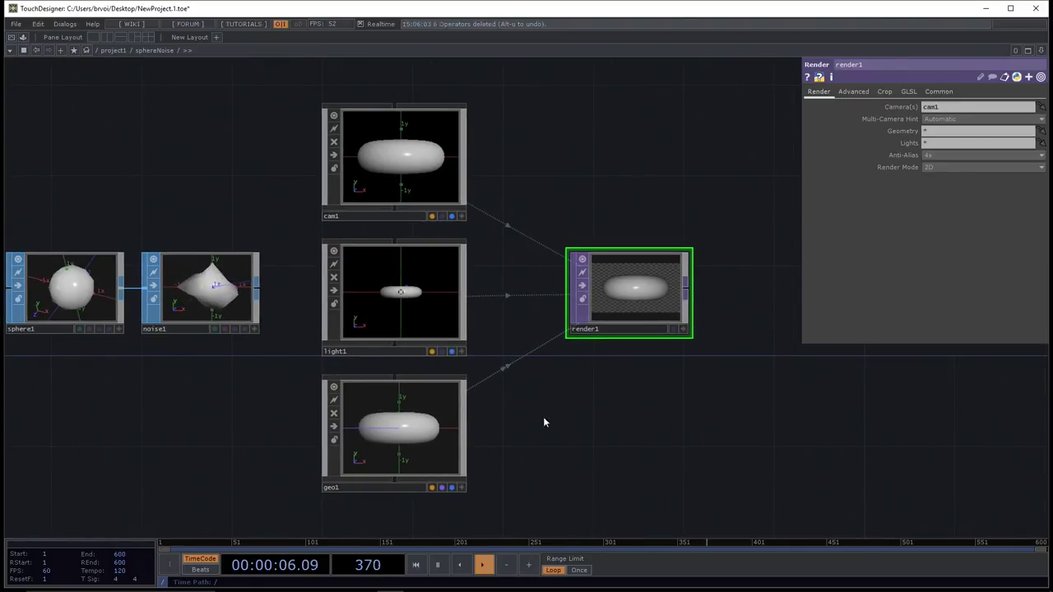
{"action": "left_click", "coordinate": [441, 437]}
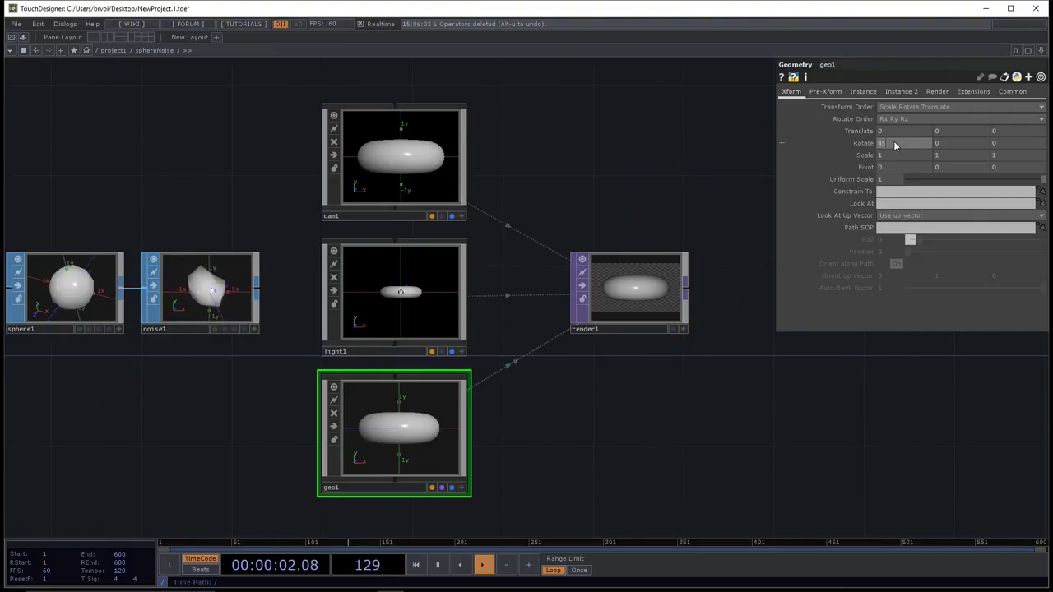
{"action": "key", "text": "Return"}
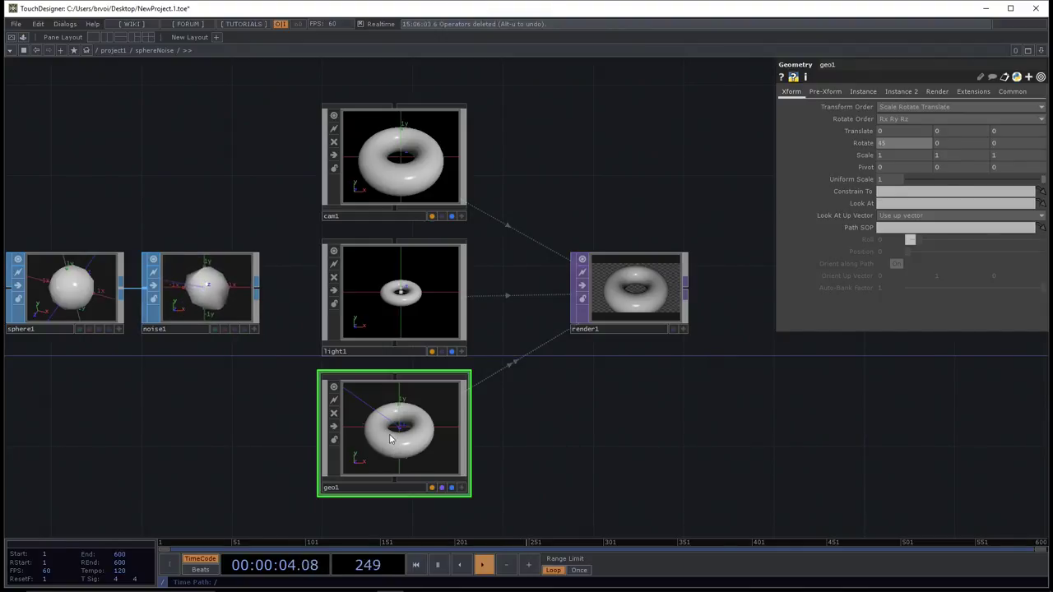
- Select sphere1 and noise1 together and copy them
{"action": "left_click_drag", "start_coordinate": [586, 433], "coordinate": [651, 432]}
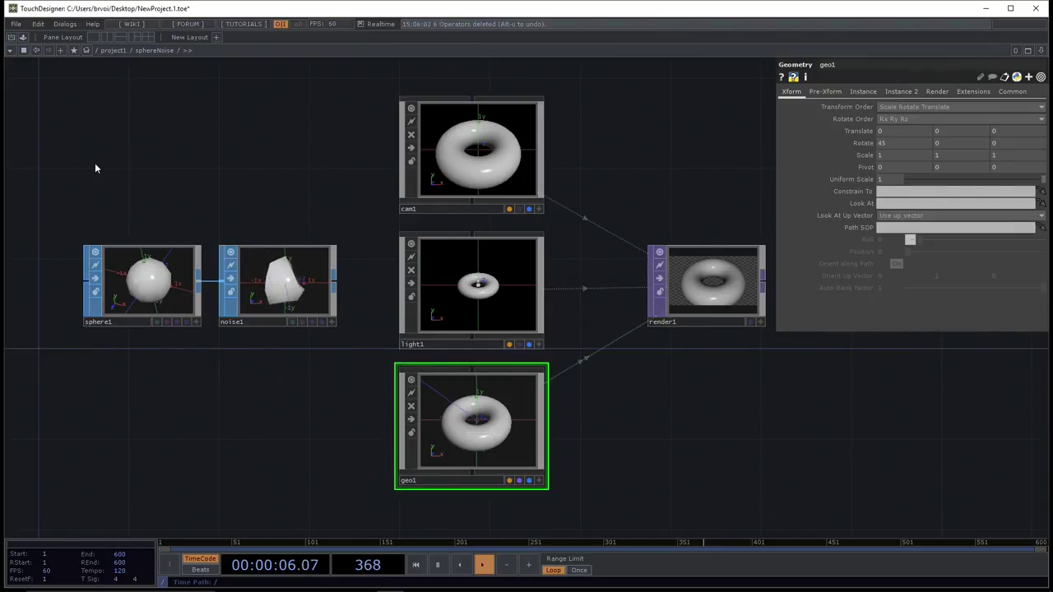
{"action": "left_click_drag", "start_coordinate": [83, 153], "coordinate": [326, 395]}
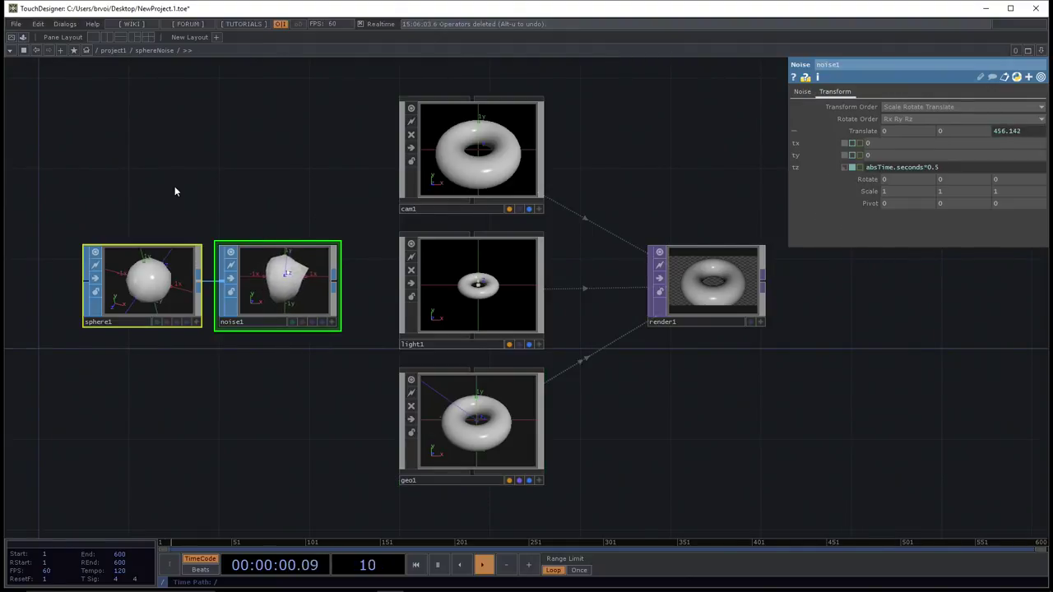
{"action": "left_click_drag", "start_coordinate": [83, 165], "coordinate": [329, 381]}
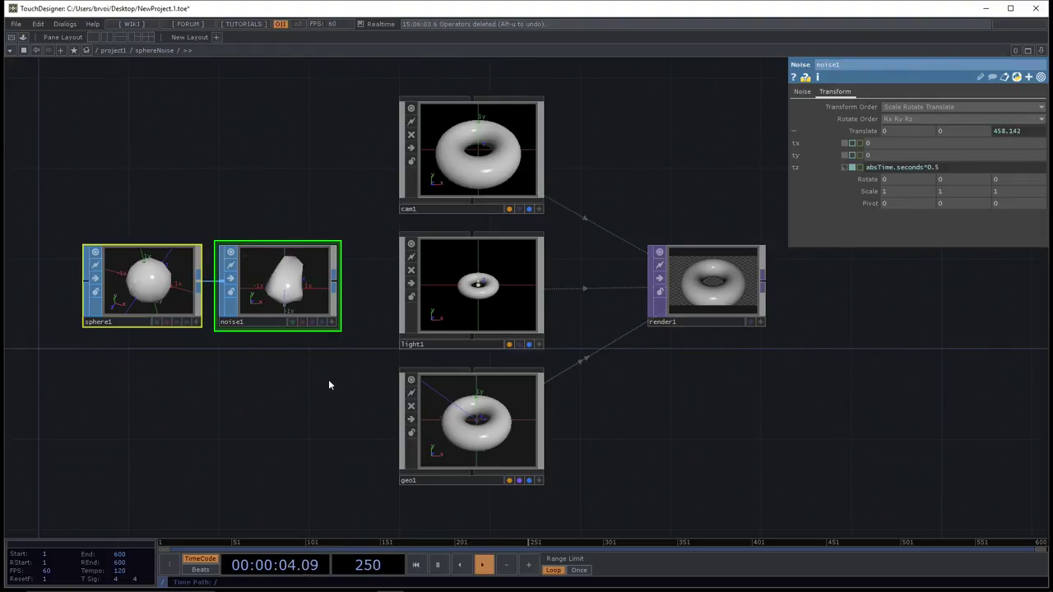
{"action": "key", "text": "ctrl+c"}
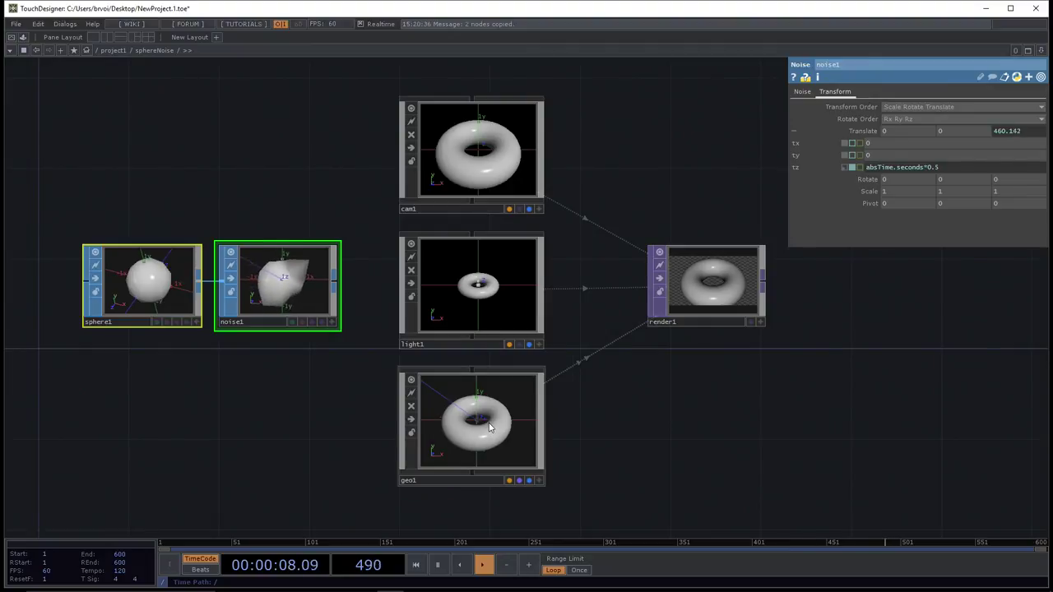
- Enter geo1, paste the copied sphere1 and noise1, and align them directly below torus1
{"action": "scroll", "coordinate": [487, 430], "scroll_direction": "up", "scroll_amount": 2}
{"action": "scroll", "coordinate": [484, 433], "scroll_direction": "down", "scroll_amount": 2}
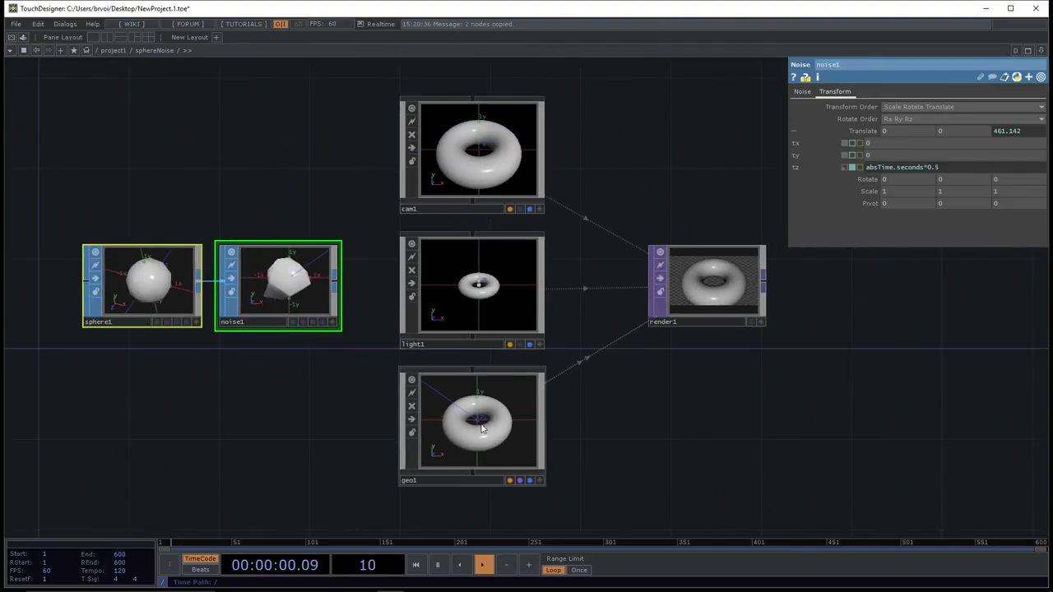
{"action": "scroll", "coordinate": [477, 439], "scroll_direction": "up", "scroll_amount": 5}
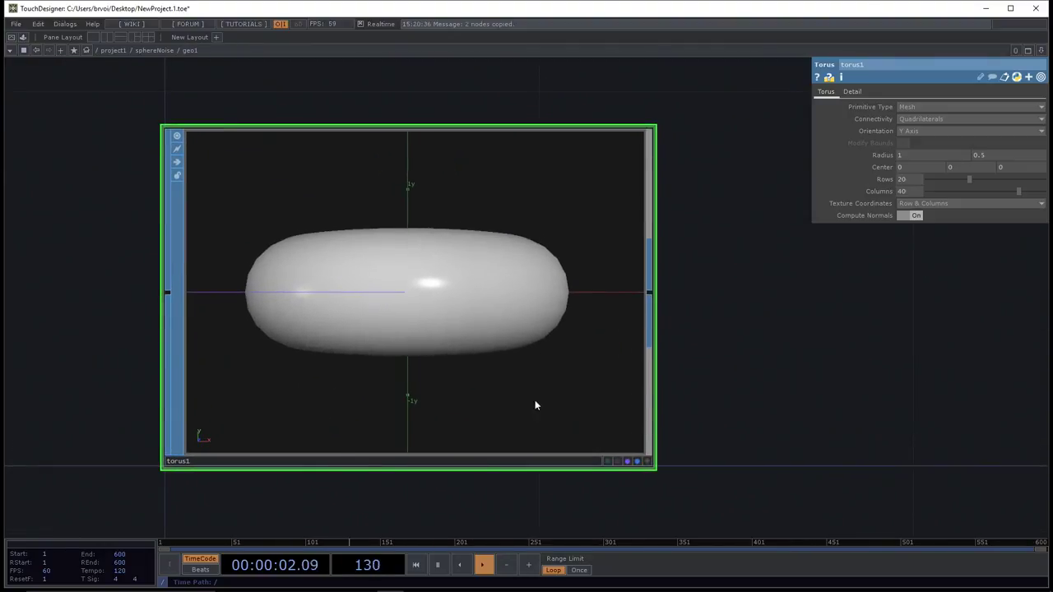
{"action": "scroll", "coordinate": [506, 426], "scroll_direction": "down", "scroll_amount": 3}
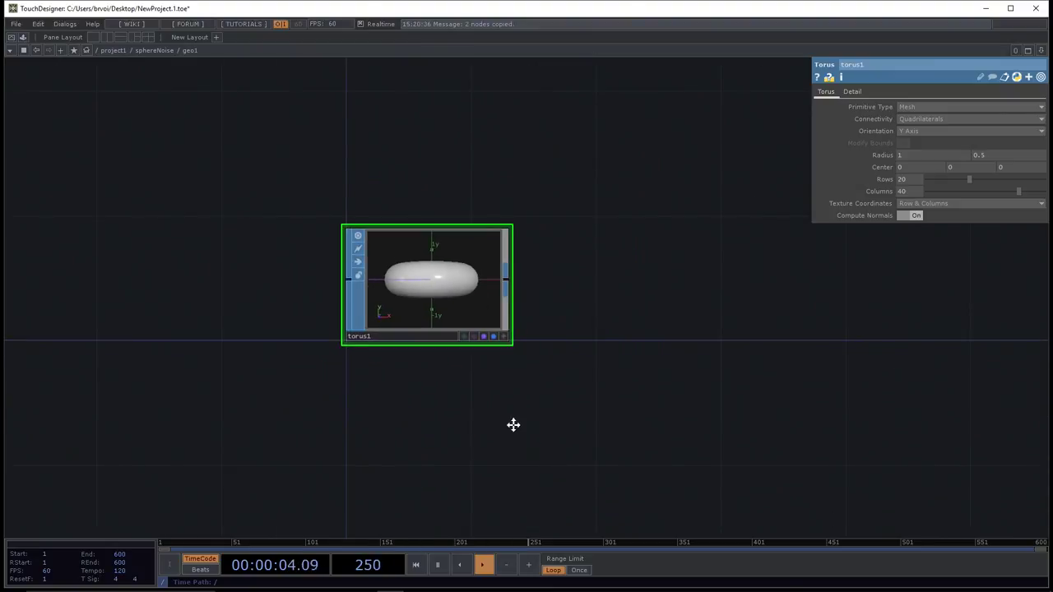
{"action": "left_click_drag", "start_coordinate": [513, 424], "coordinate": [523, 409]}
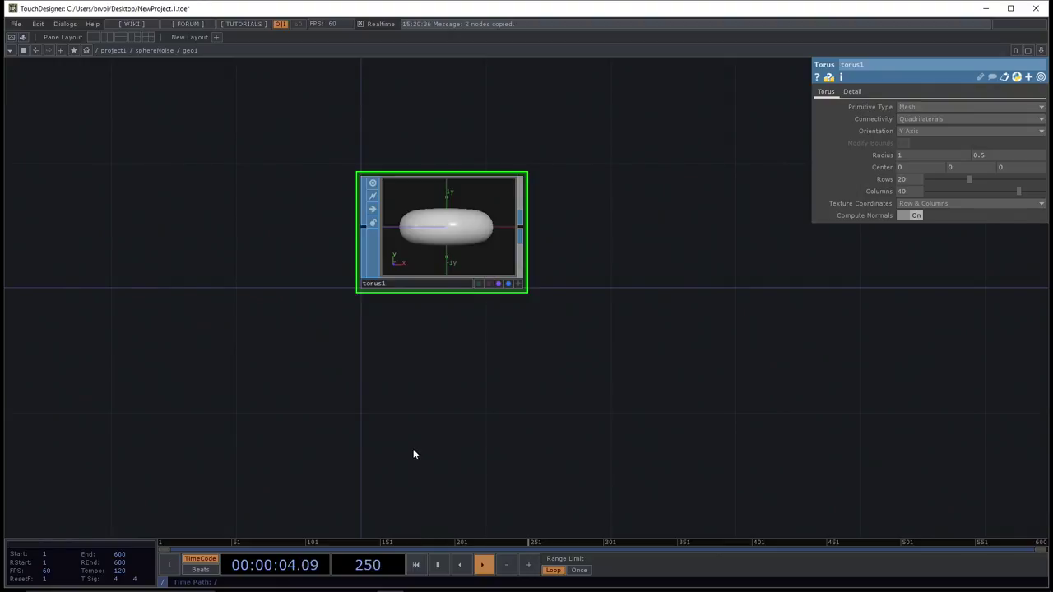
{"action": "key", "text": "ctrl+v"}
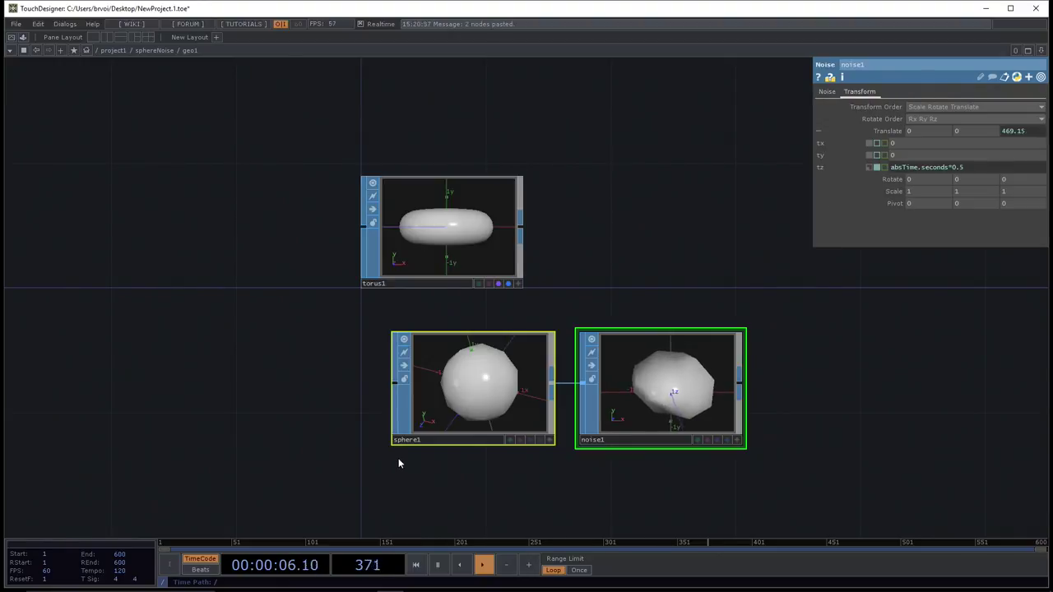
{"action": "left_click_drag", "start_coordinate": [461, 379], "coordinate": [430, 348]}
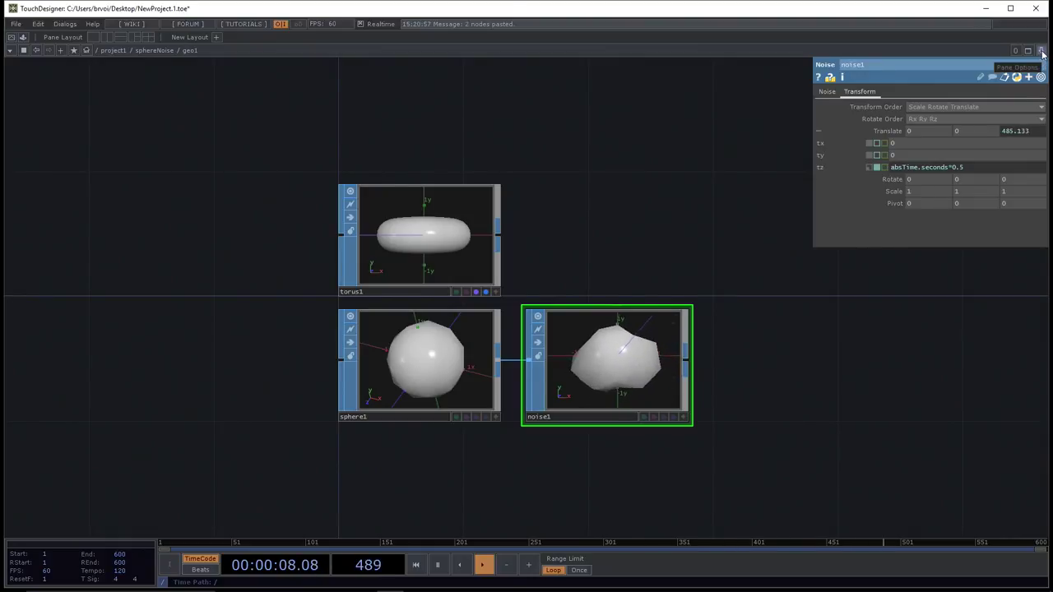
- Split the network pane left/right and bring noise1 into view in the first pane
{"action": "left_click", "coordinate": [1042, 51]}
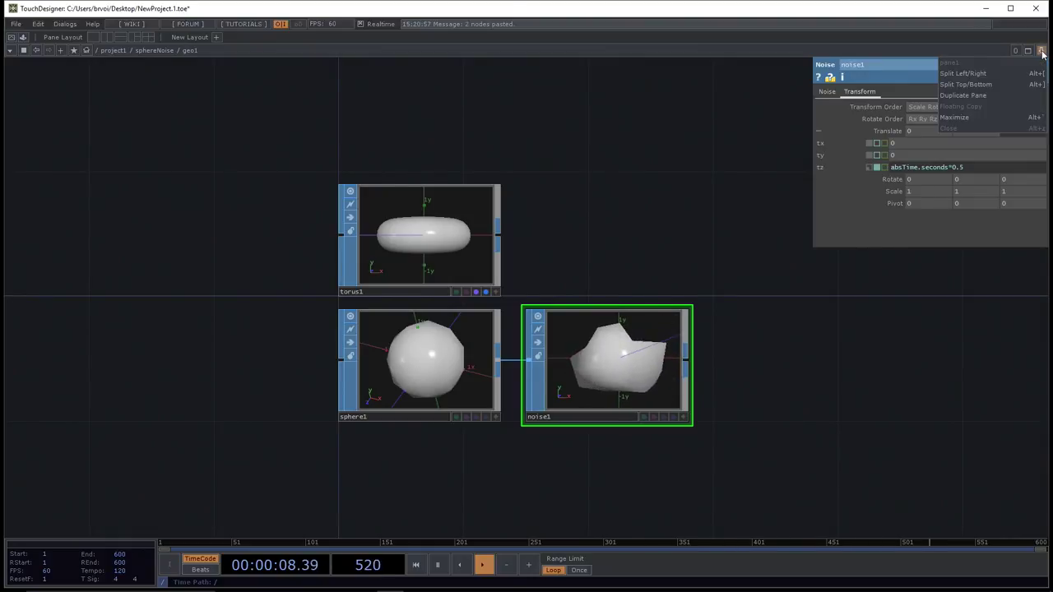
{"action": "left_click", "coordinate": [992, 77]}
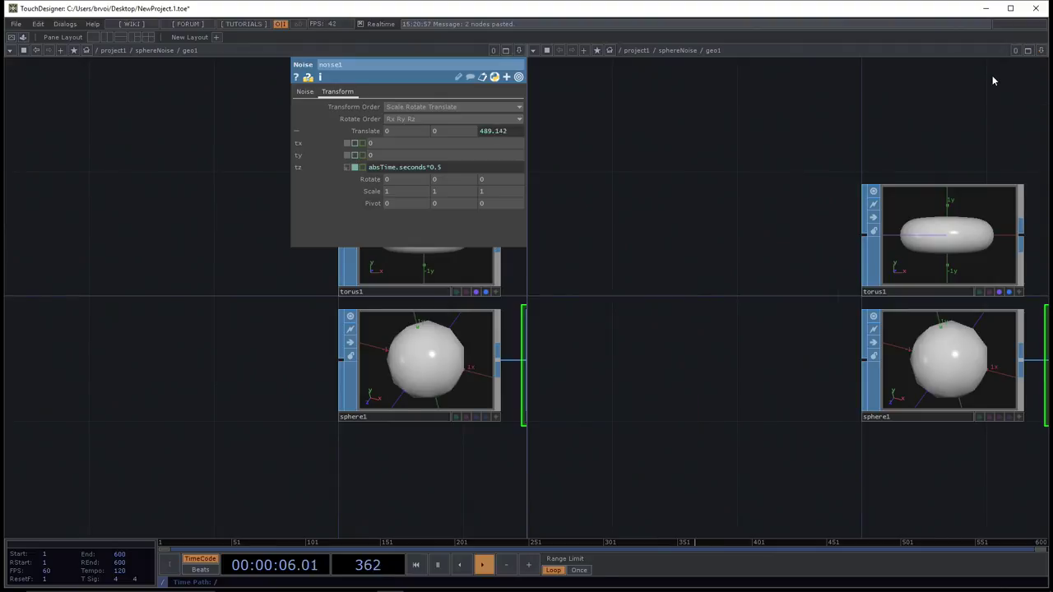
{"action": "left_click_drag", "start_coordinate": [369, 271], "coordinate": [108, 353]}
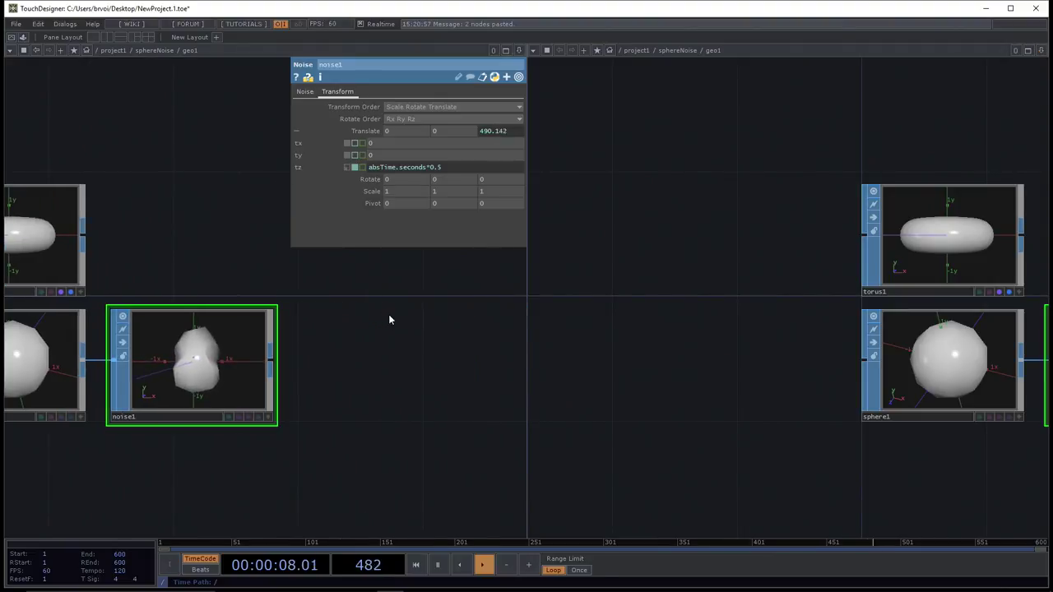
- Show the parent sphereNoise network in the second pane, keeping the inside of geo1 in the first
{"action": "left_click_drag", "start_coordinate": [390, 320], "coordinate": [461, 354]}
{"action": "scroll", "coordinate": [765, 302], "scroll_direction": "down", "scroll_amount": 3}
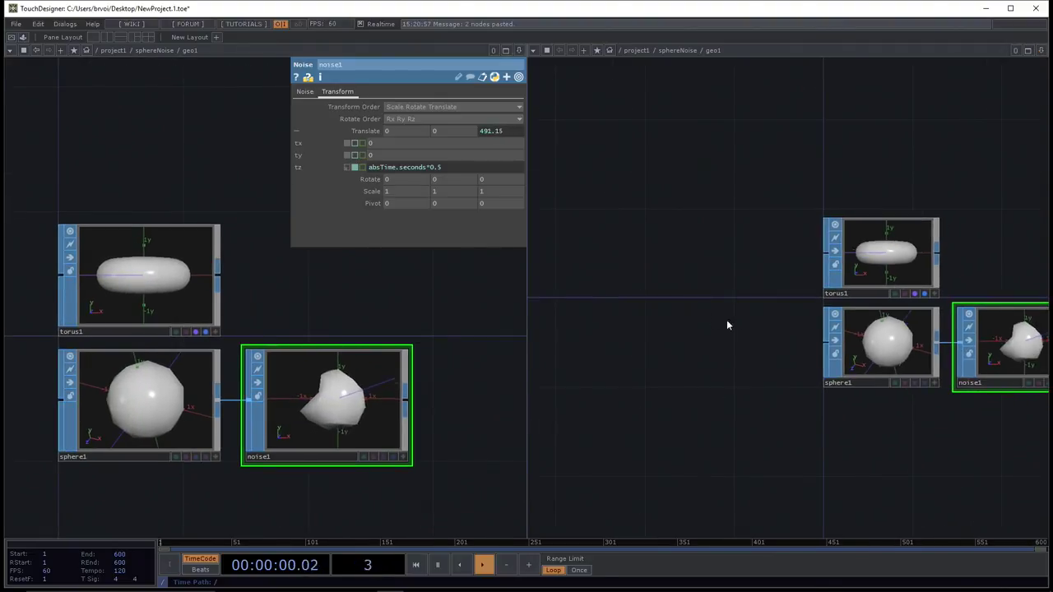
{"action": "left_click_drag", "start_coordinate": [726, 322], "coordinate": [620, 327]}
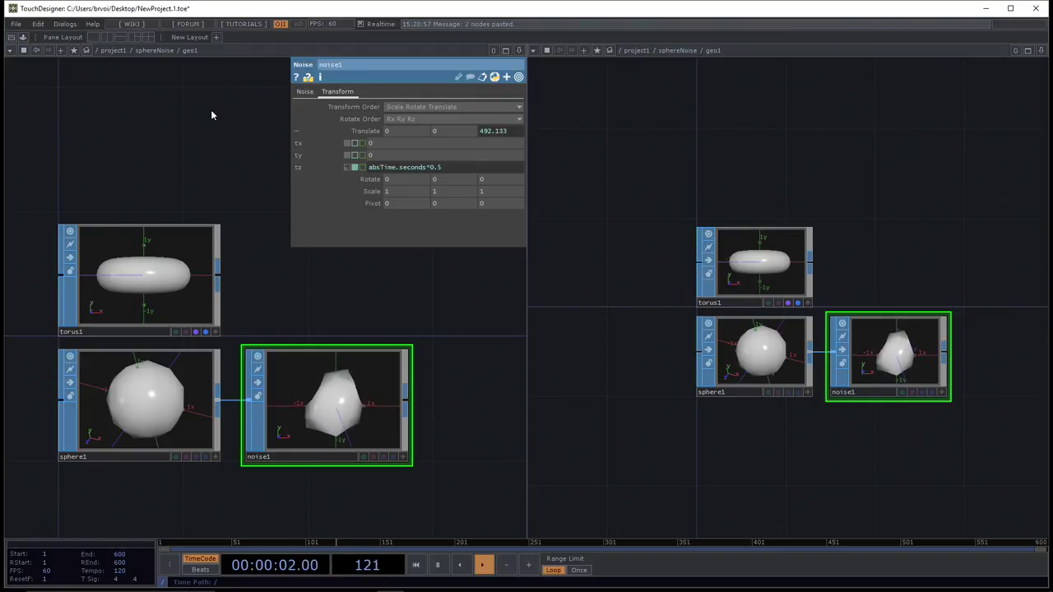
{"action": "left_click_drag", "start_coordinate": [670, 161], "coordinate": [755, 174]}
{"action": "left_click_drag", "start_coordinate": [452, 293], "coordinate": [543, 287]}
{"action": "left_click_drag", "start_coordinate": [385, 332], "coordinate": [146, 319]}
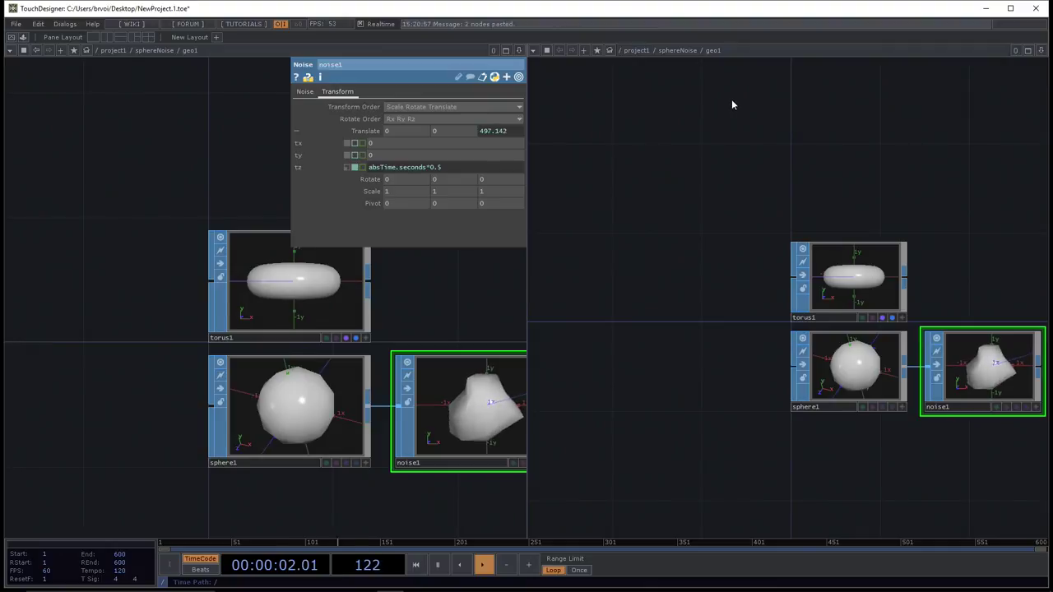
{"action": "left_click", "coordinate": [681, 50]}
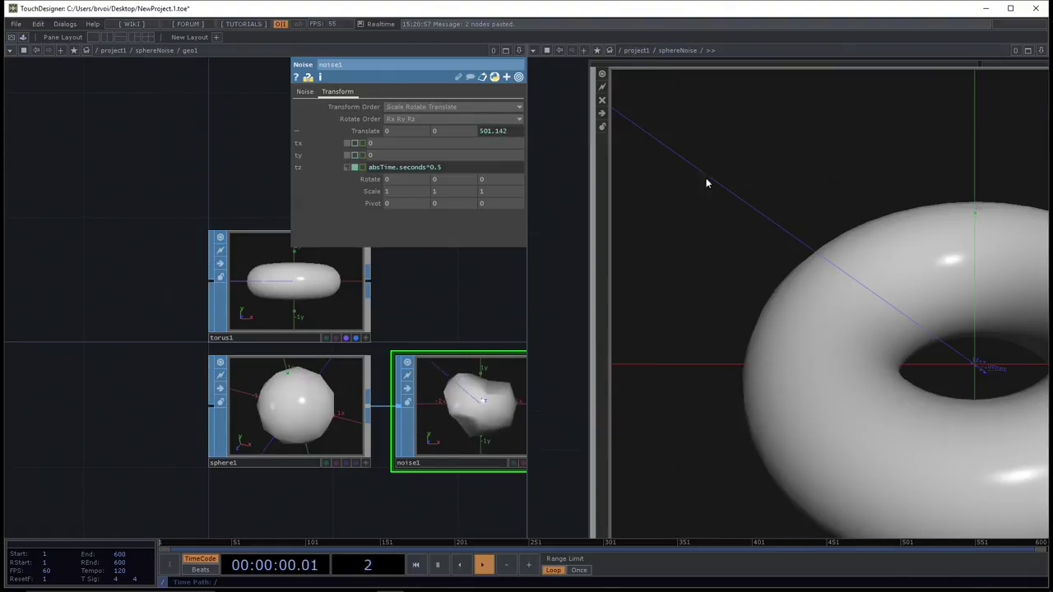
{"action": "scroll", "coordinate": [721, 215], "scroll_direction": "down", "scroll_amount": 10}
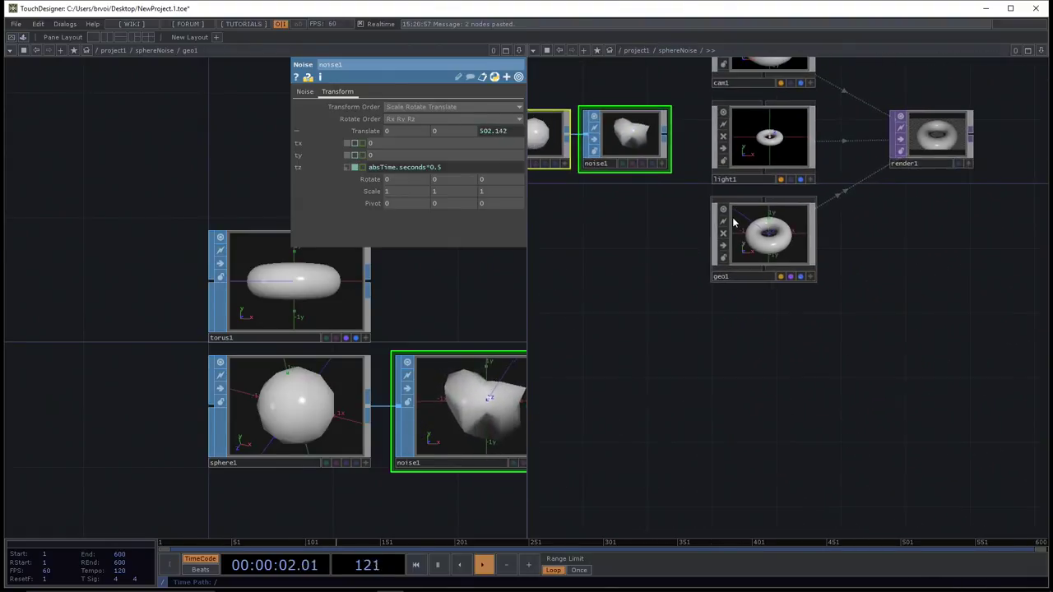
{"action": "left_click_drag", "start_coordinate": [886, 211], "coordinate": [867, 339]}
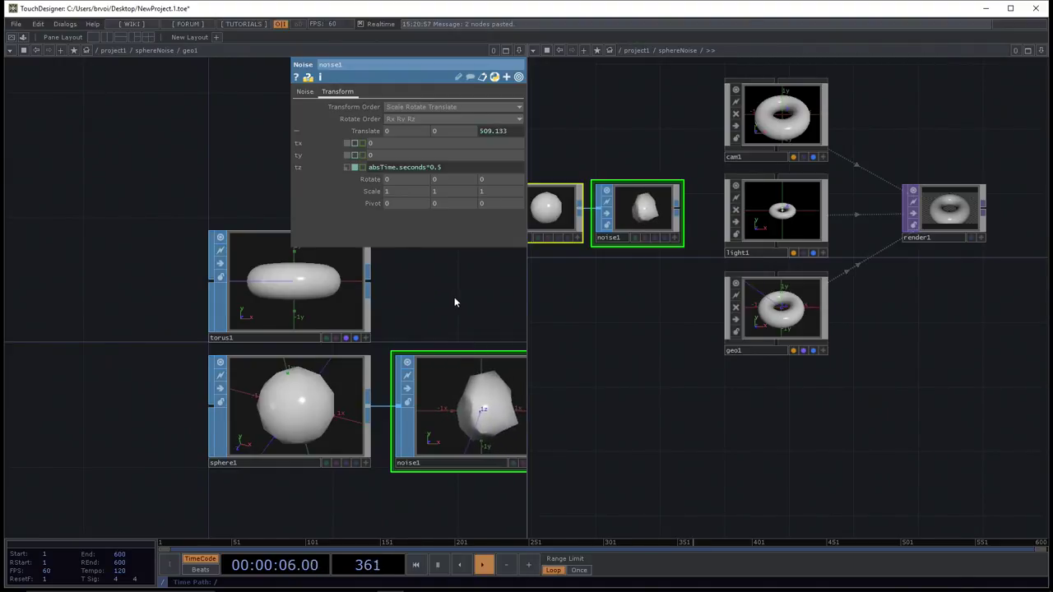
- Turn on the render and display flags of noise1 inside geo1 and delete torus1
{"action": "left_click_drag", "start_coordinate": [458, 302], "coordinate": [356, 311]}
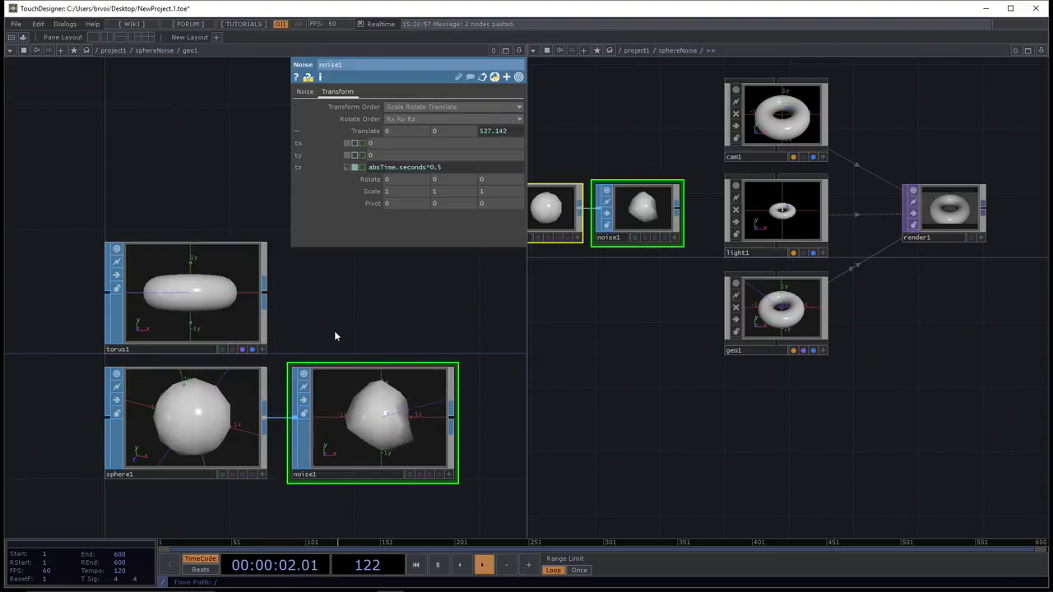
{"action": "left_click", "coordinate": [429, 475]}
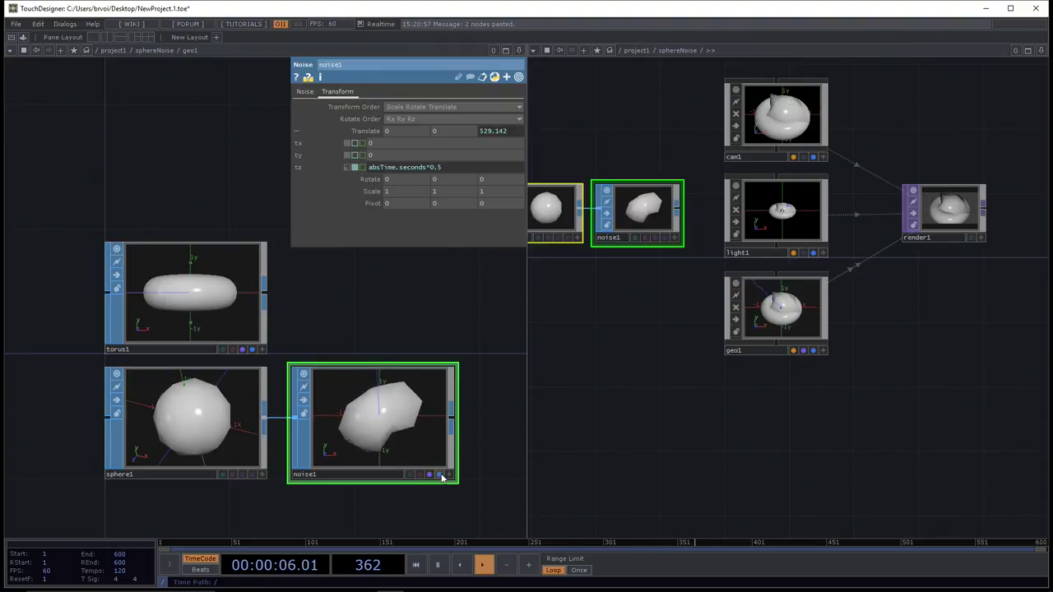
{"action": "left_click", "coordinate": [439, 475]}
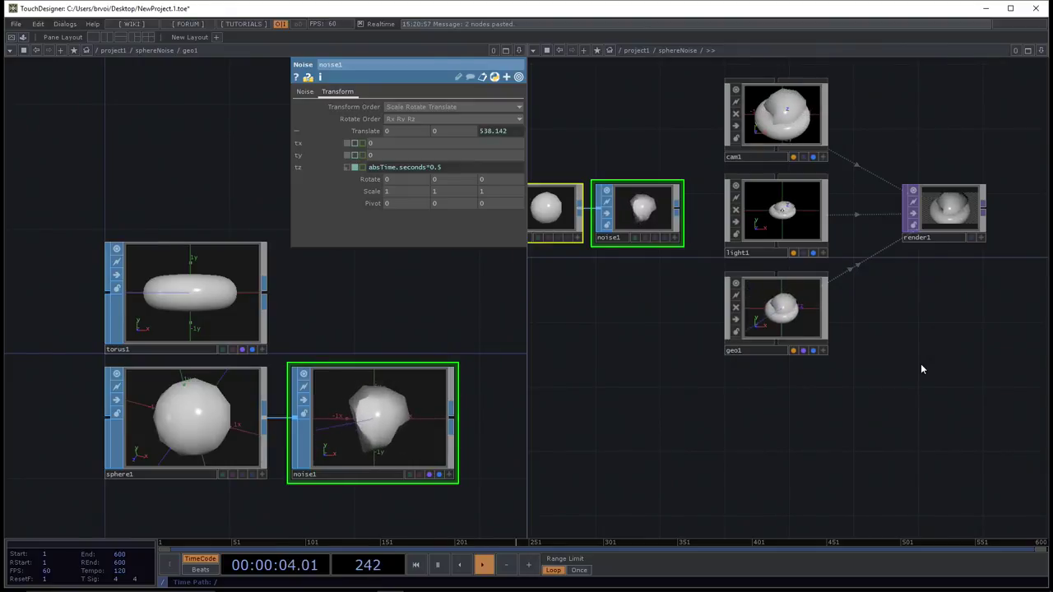
{"action": "left_click", "coordinate": [206, 289]}
{"action": "key", "text": "Delete"}
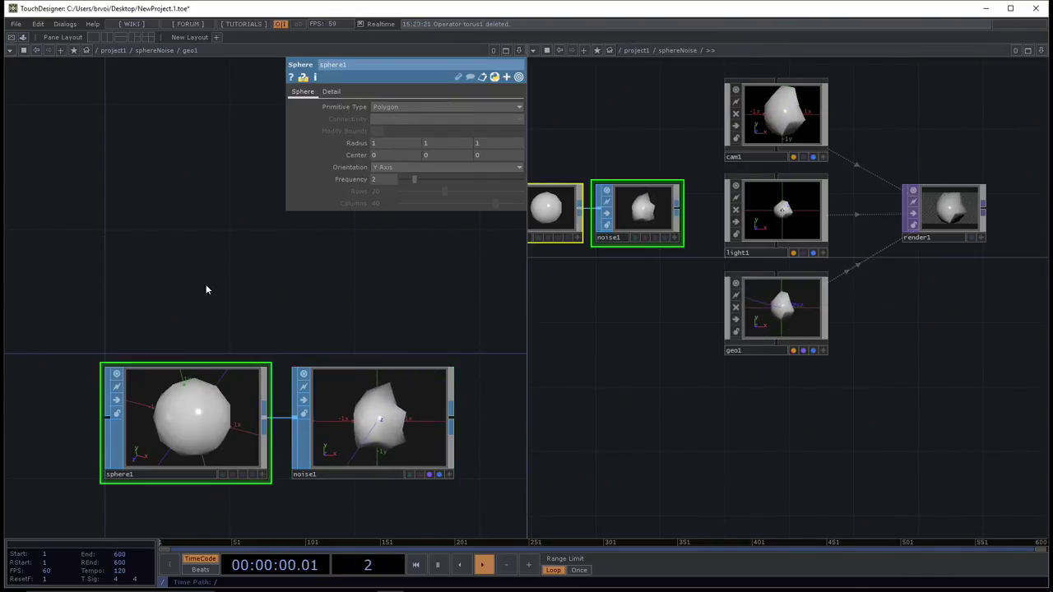
{"action": "left_click_drag", "start_coordinate": [206, 289], "coordinate": [280, 271]}
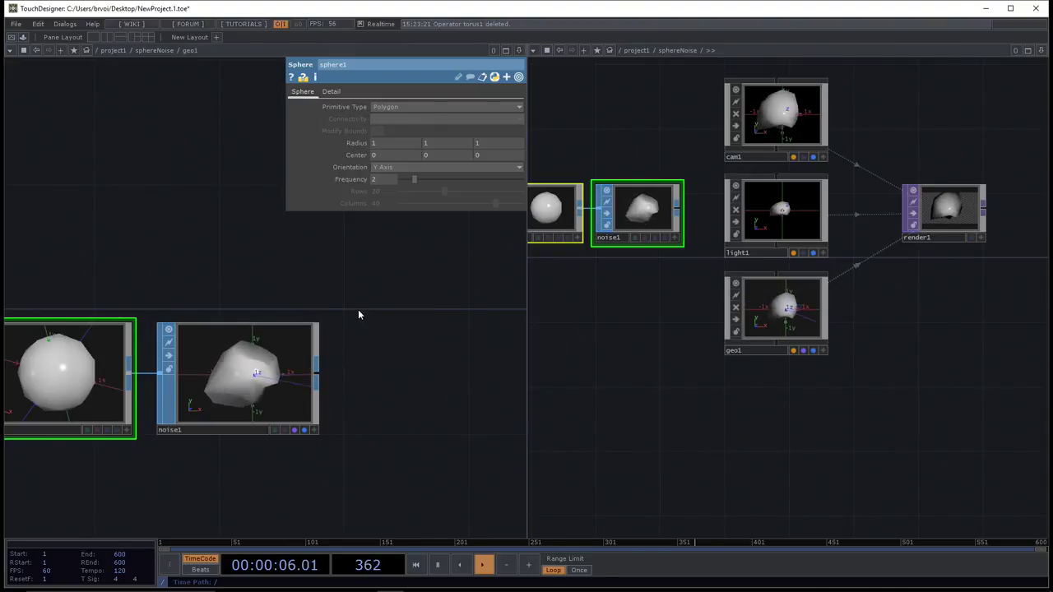
- Delete geo1 from the sphereNoise network and close the first pane so only the sphereNoise network remains
{"action": "left_click", "coordinate": [773, 311]}
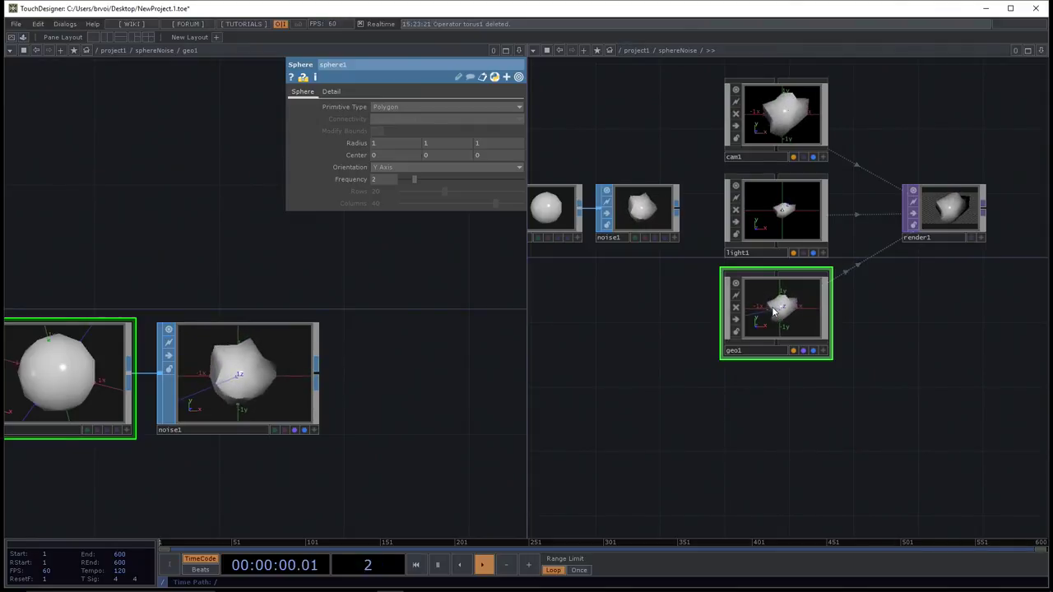
{"action": "key", "text": "Delete"}
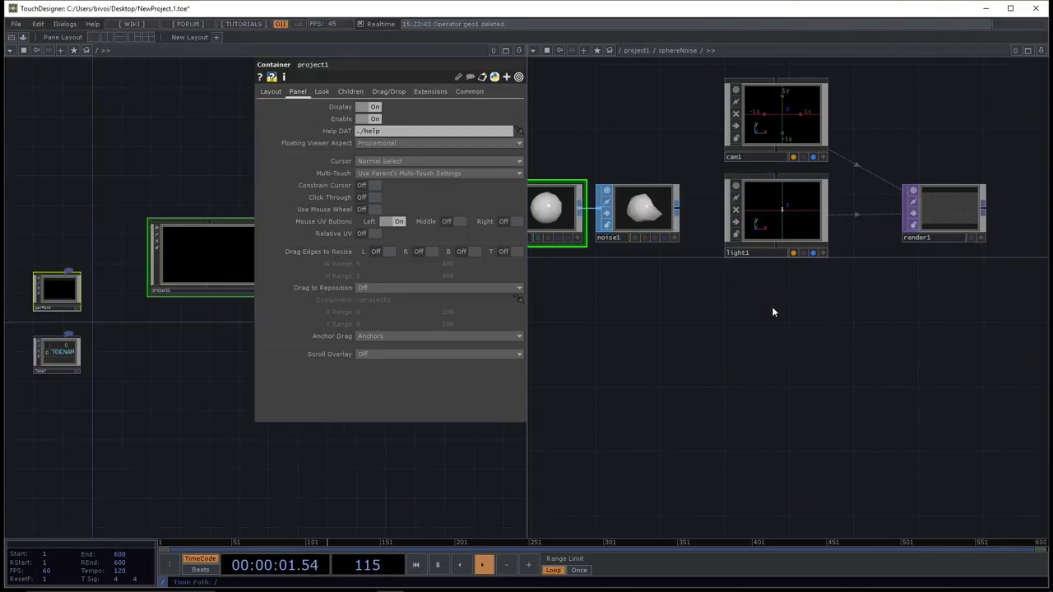
{"action": "left_click_drag", "start_coordinate": [552, 266], "coordinate": [737, 268]}
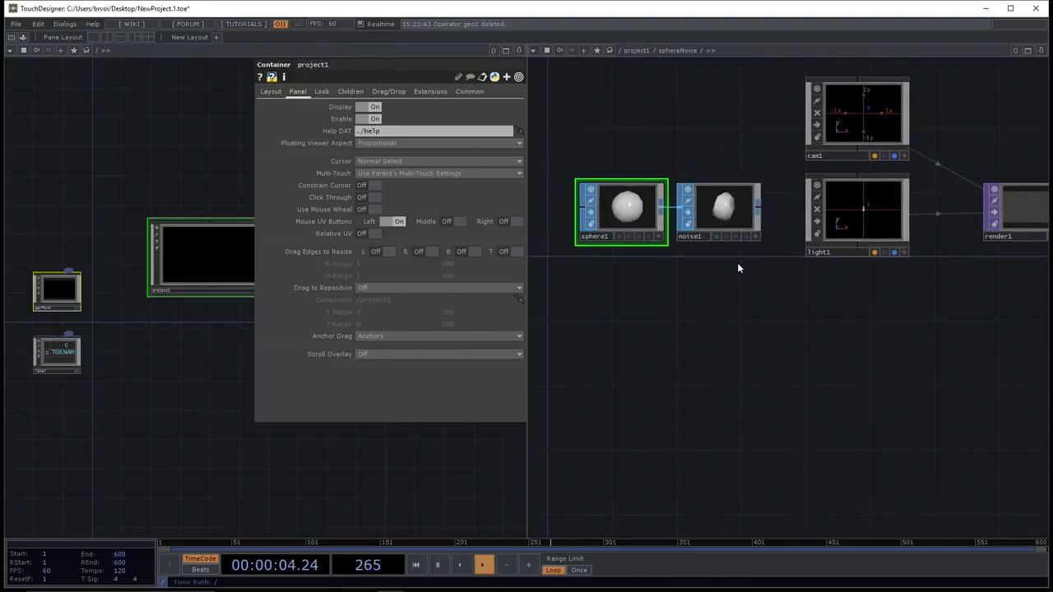
{"action": "left_click", "coordinate": [518, 51]}
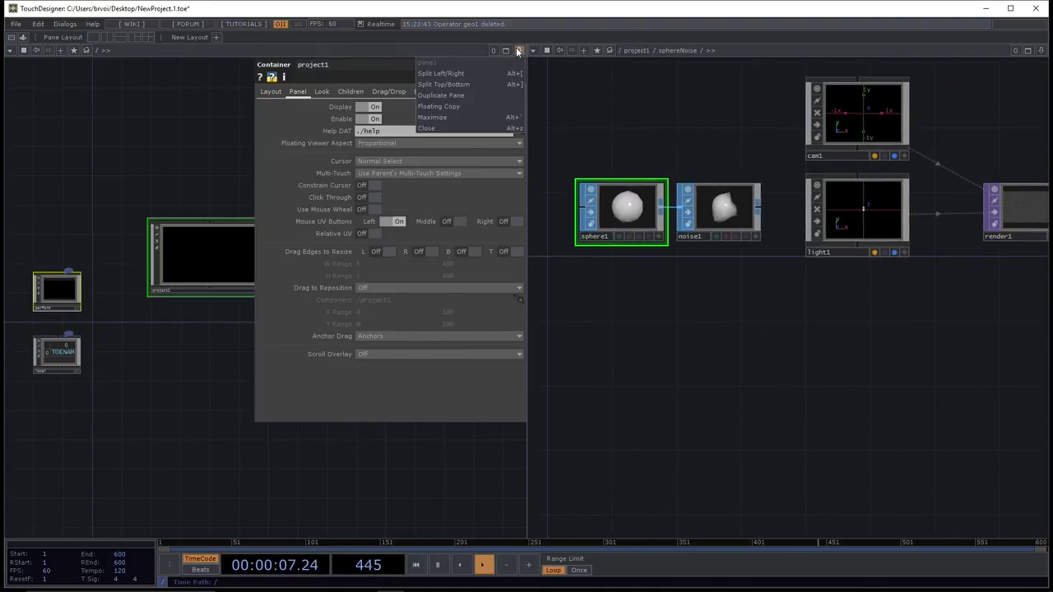
{"action": "left_click", "coordinate": [491, 129]}
{"action": "left_click_drag", "start_coordinate": [321, 339], "coordinate": [587, 447]}
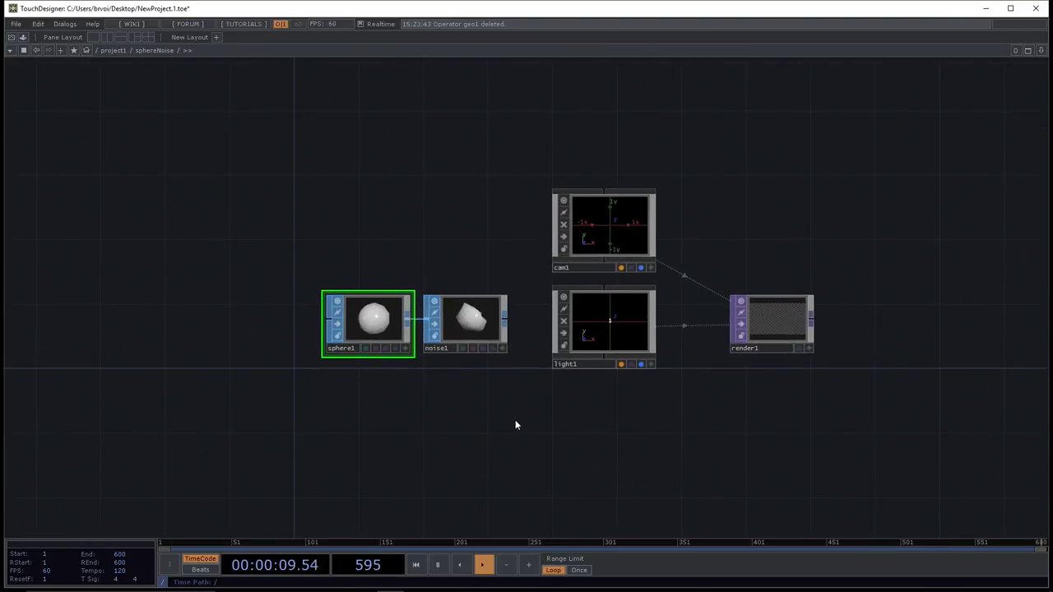
- Select sphere1 and noise1 together and move them down to a row below light1
{"action": "left_click_drag", "start_coordinate": [516, 422], "coordinate": [529, 376]}
{"action": "right_click_drag", "start_coordinate": [525, 372], "coordinate": [331, 210]}
{"action": "left_click_drag", "start_coordinate": [387, 276], "coordinate": [368, 418]}
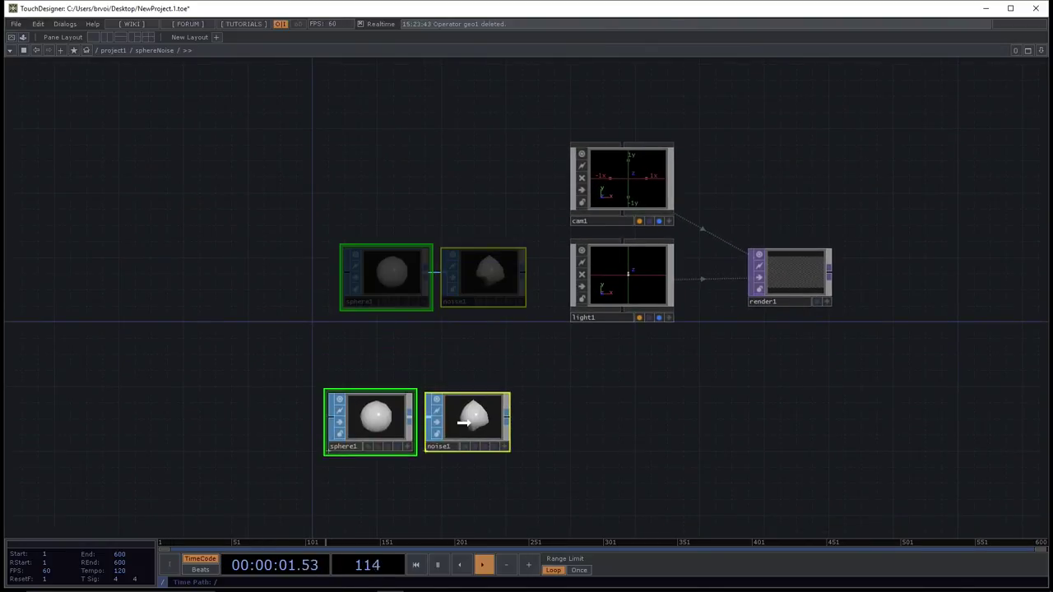
{"action": "left_click_drag", "start_coordinate": [606, 418], "coordinate": [593, 381]}
{"action": "left_click", "coordinate": [593, 384]}
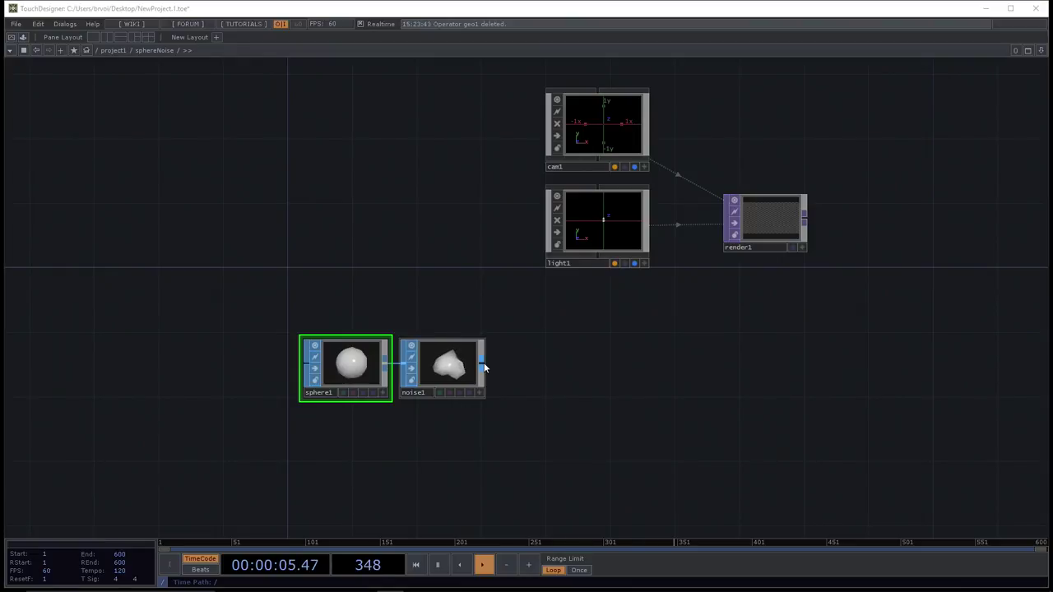
- Add a Geometry COMP connected to noise1's output and align it directly below light1
{"action": "right_click", "coordinate": [482, 366]}
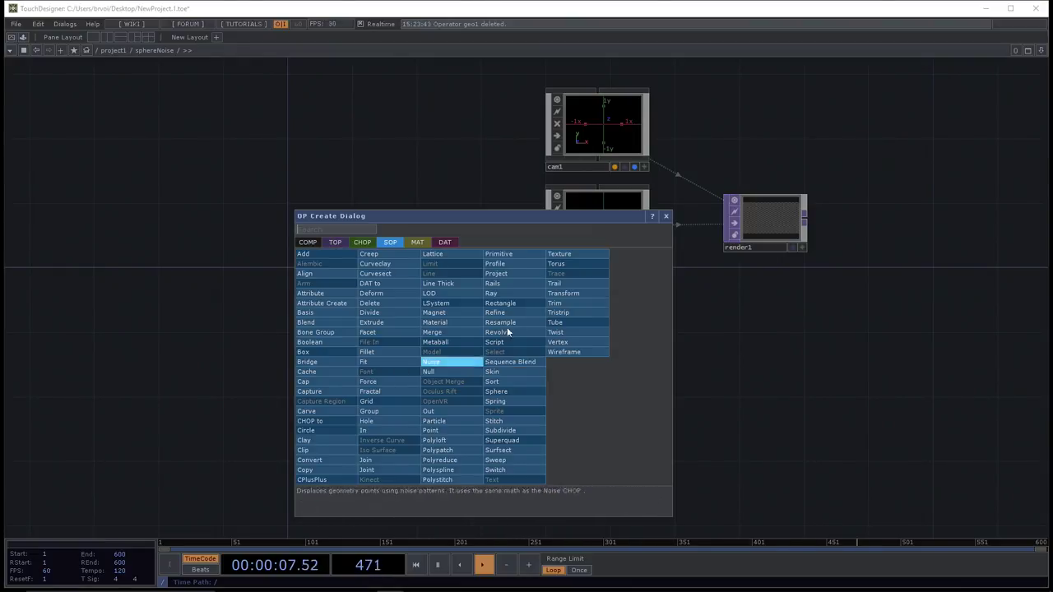
{"action": "left_click", "coordinate": [308, 242]}
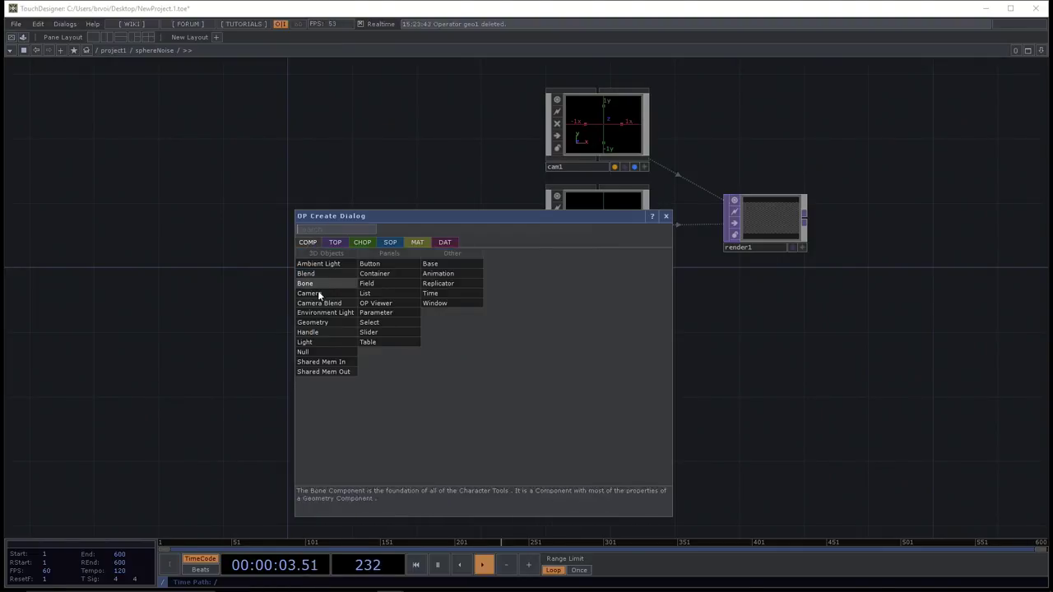
{"action": "left_click", "coordinate": [319, 323]}
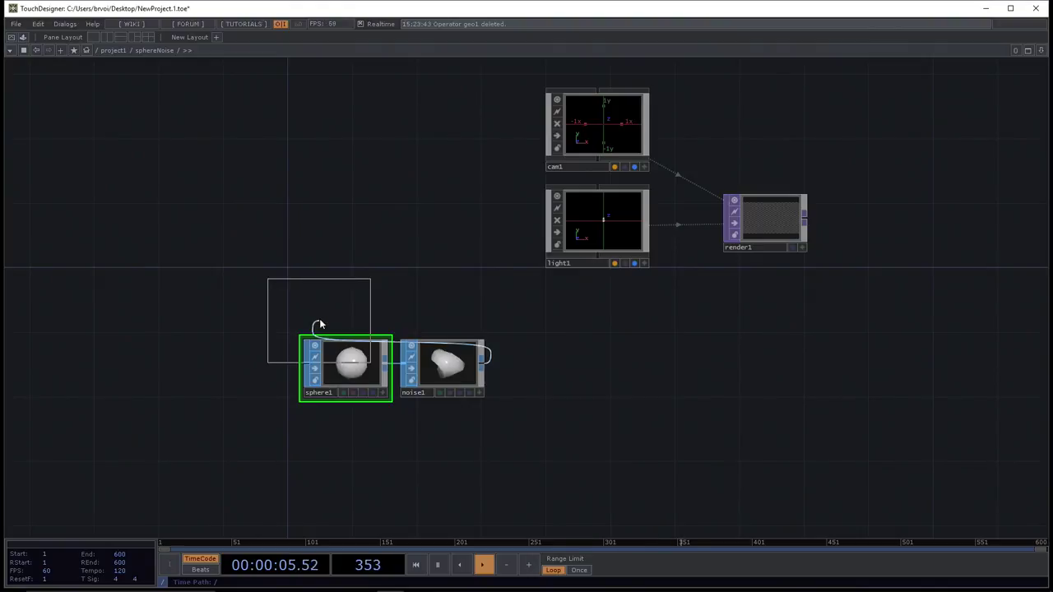
{"action": "left_click", "coordinate": [616, 370]}
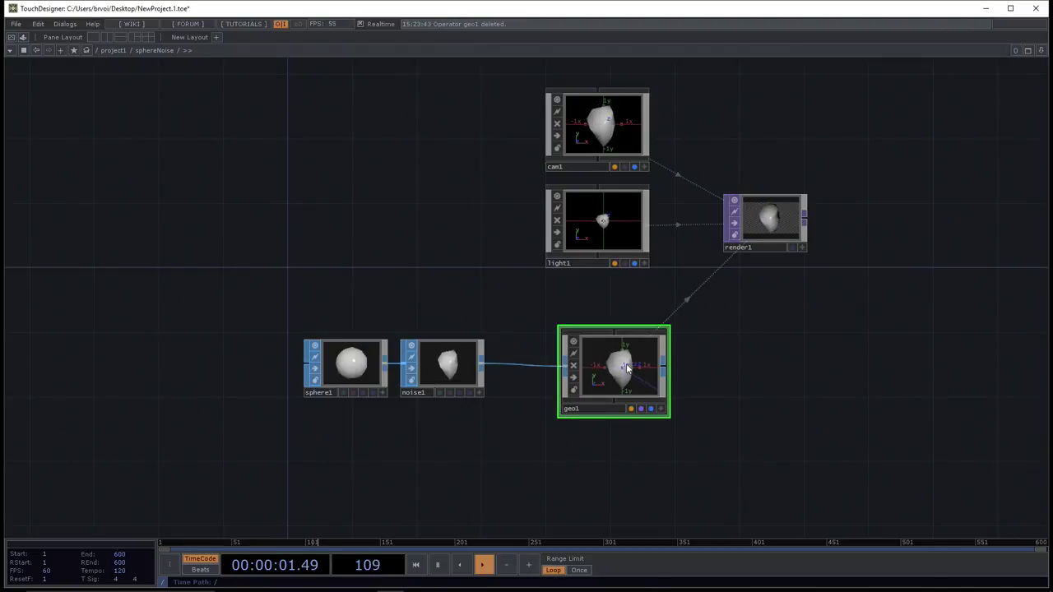
{"action": "left_click_drag", "start_coordinate": [667, 370], "coordinate": [651, 367]}
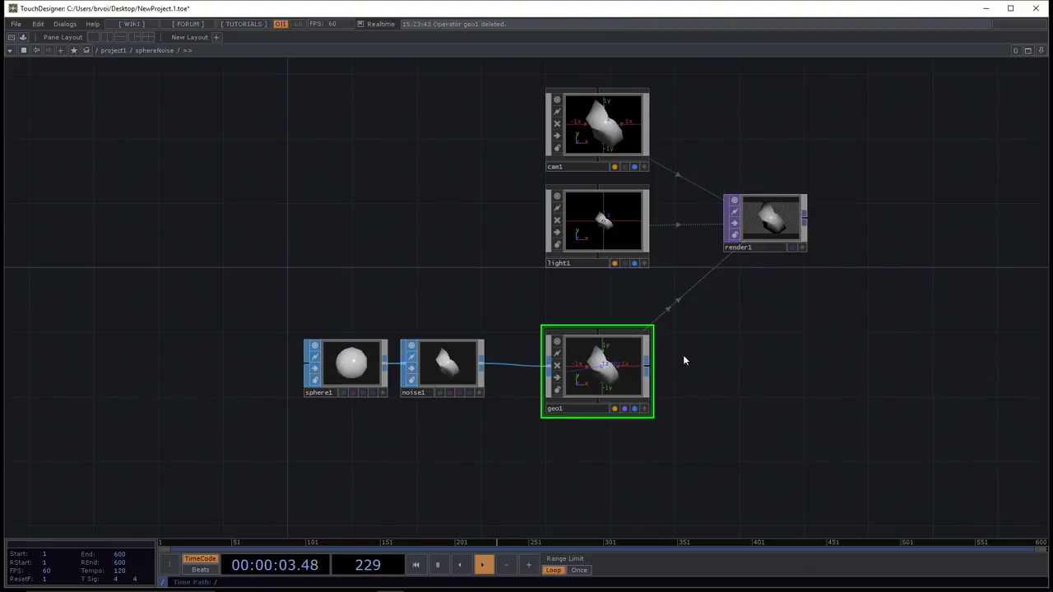
- Delete geo1 and create a new Geometry COMP from noise1's output, placed directly below light1
{"action": "key", "text": "Delete"}
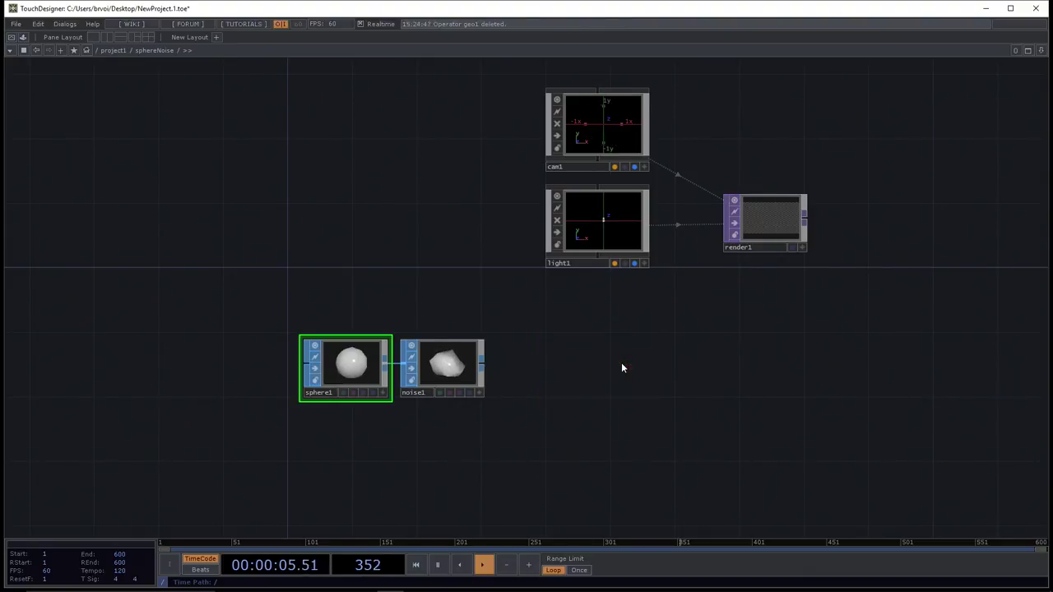
{"action": "right_click", "coordinate": [483, 368]}
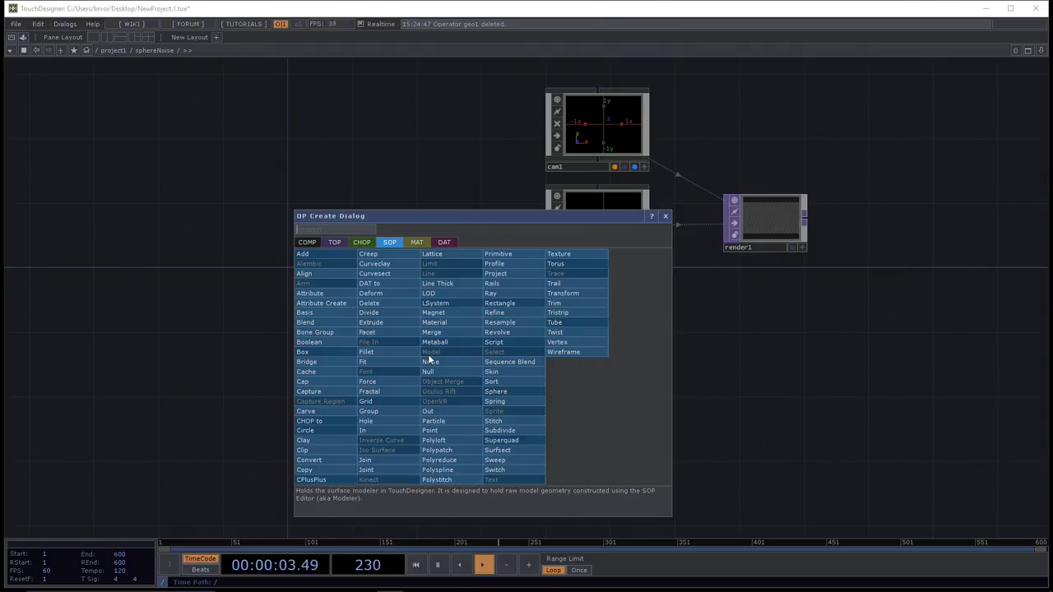
{"action": "key", "text": "Tab"}
{"action": "key", "text": "Tab"}
{"action": "key", "text": "Tab"}
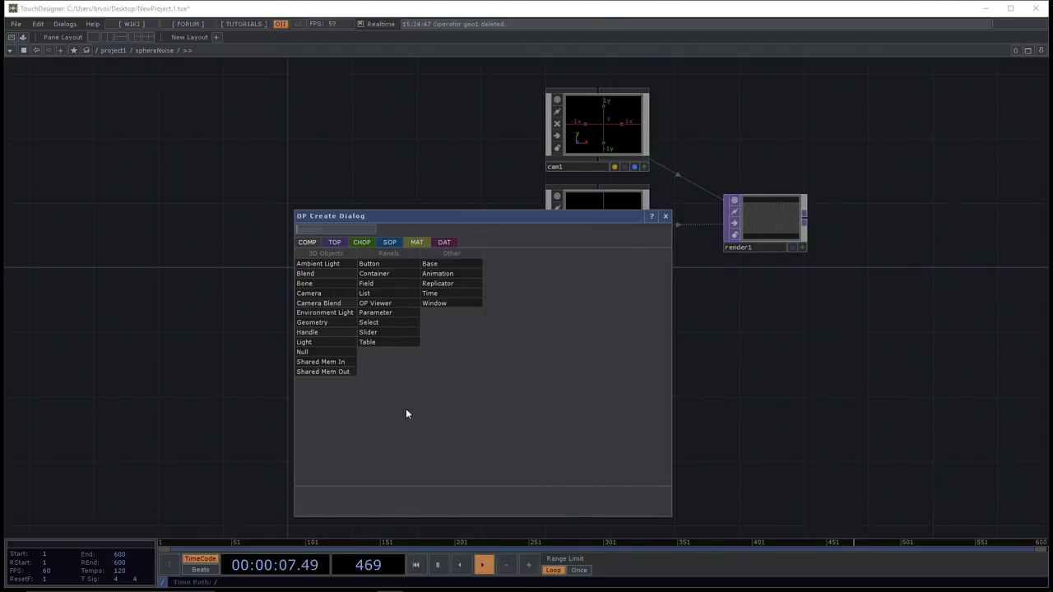
{"action": "left_click", "coordinate": [331, 322]}
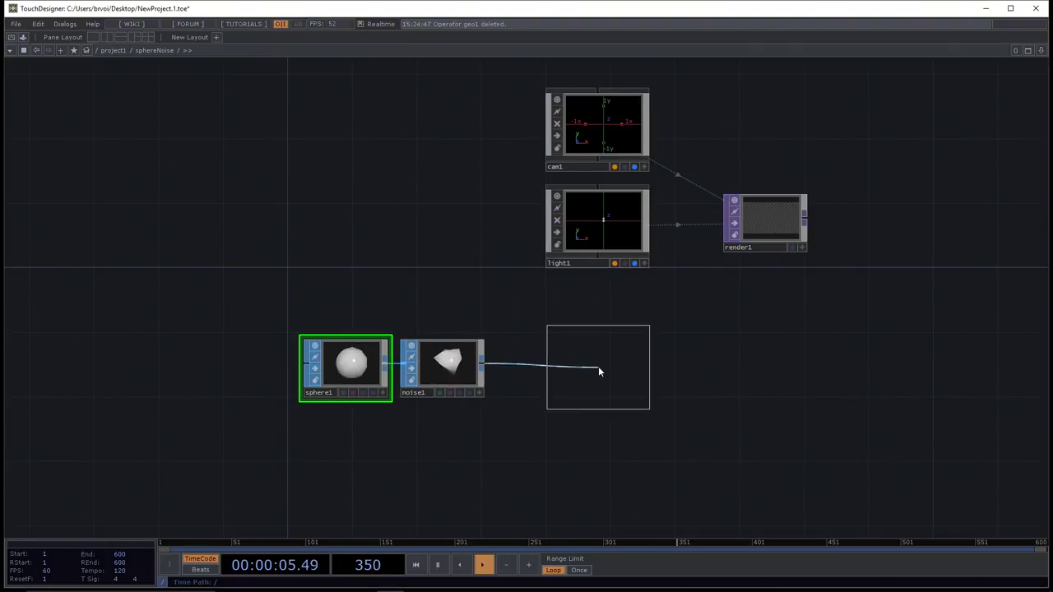
{"action": "left_click", "coordinate": [597, 362]}
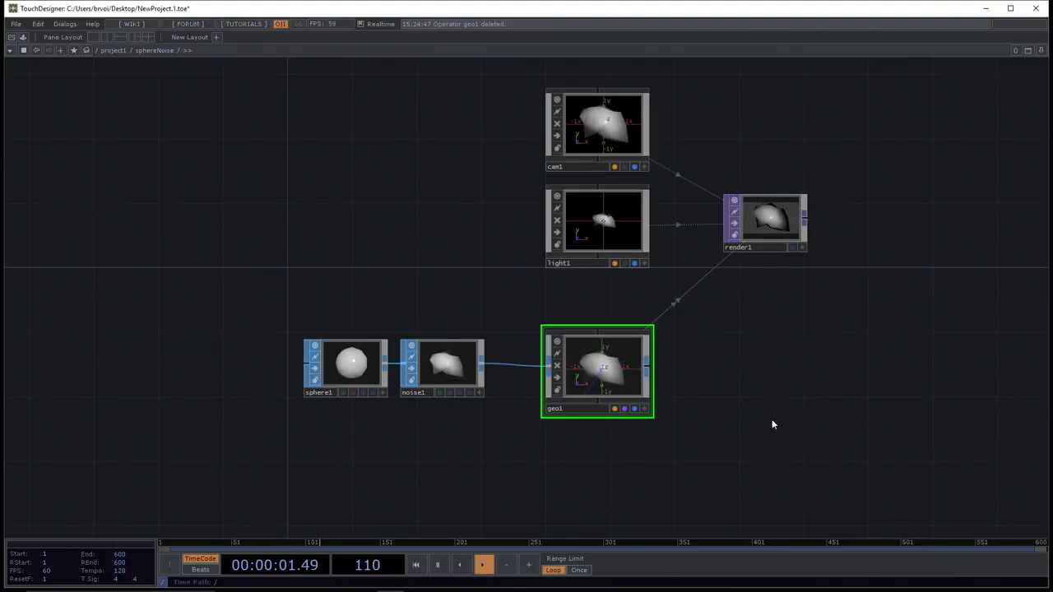
{"action": "key", "text": "Tab"}
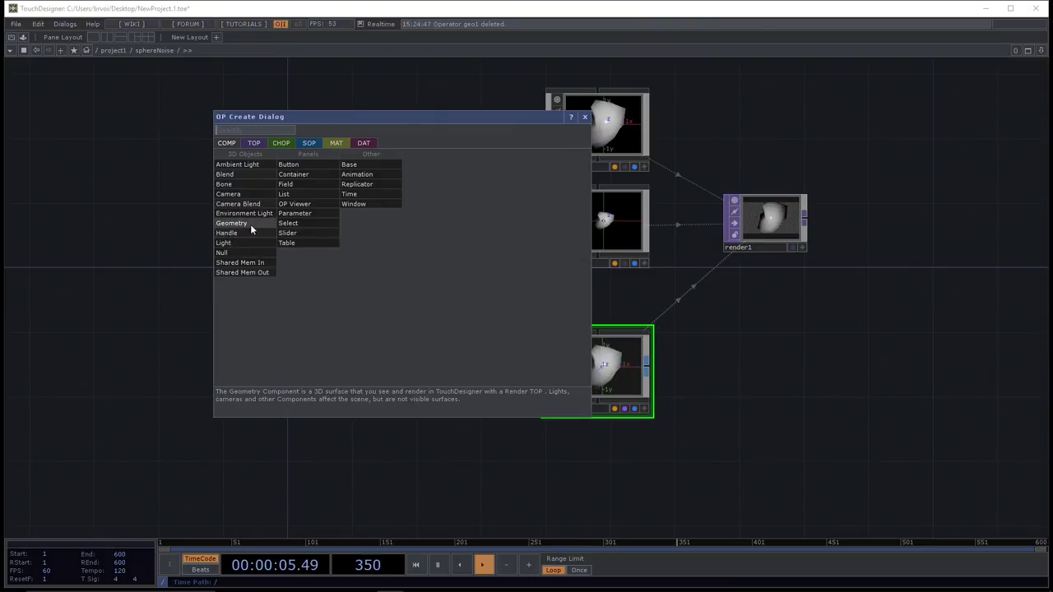
{"action": "left_click", "coordinate": [721, 320]}
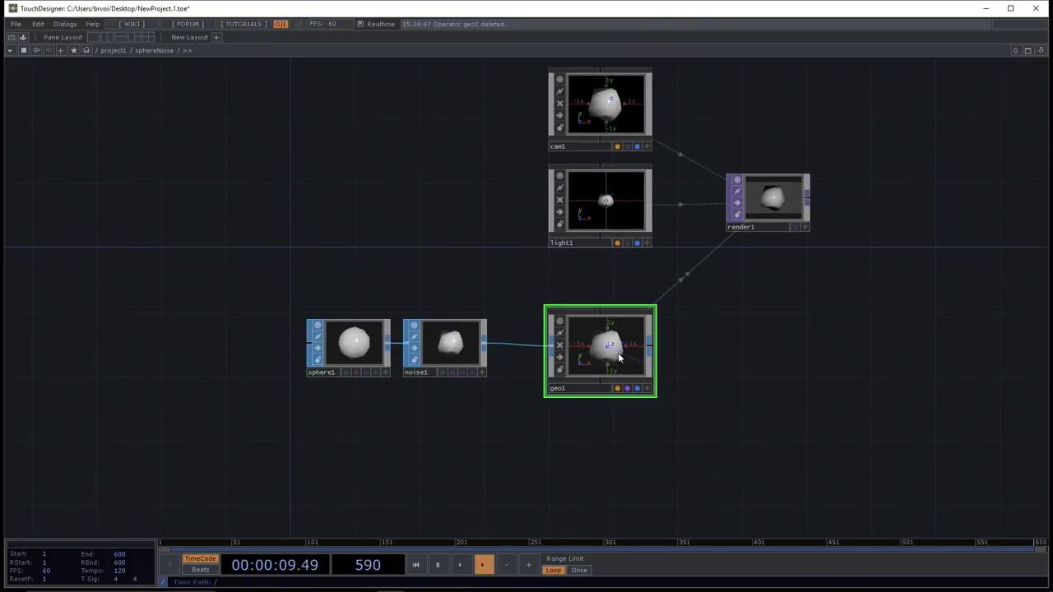
- Examine the wire from noise1 to geo1 and the in1 and out1 operators inside geo1, and return to the sphereNoise network
{"action": "scroll", "coordinate": [604, 342], "scroll_direction": "up", "scroll_amount": 4}
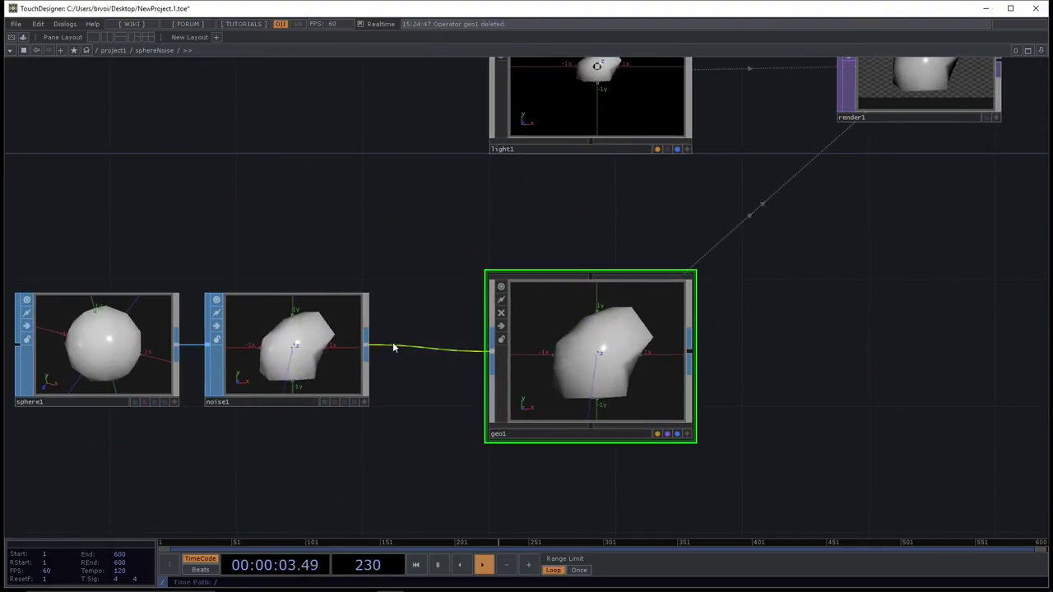
{"action": "scroll", "coordinate": [569, 418], "scroll_direction": "down", "scroll_amount": 4}
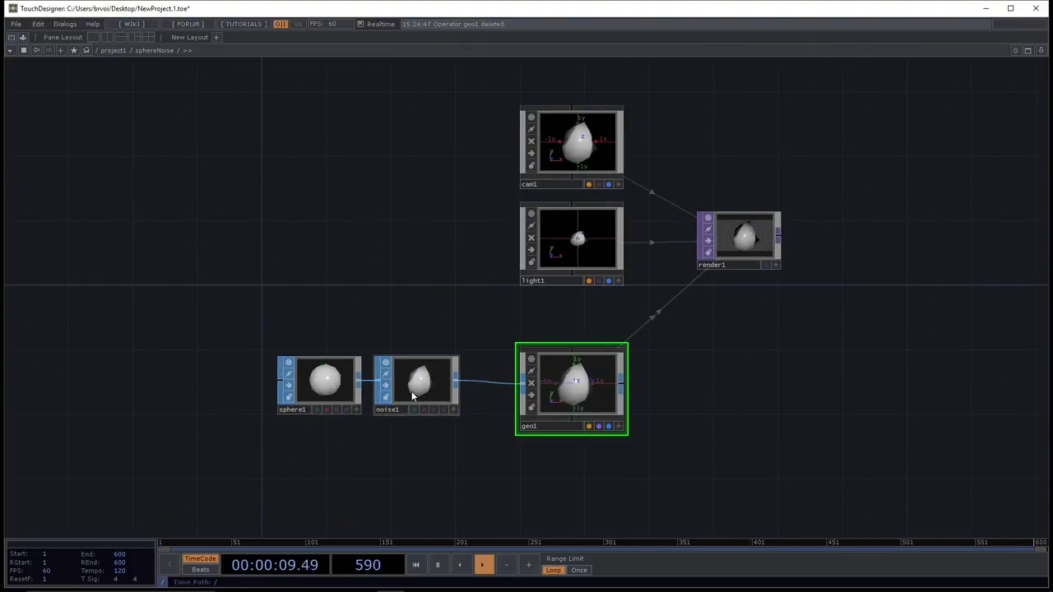
{"action": "scroll", "coordinate": [567, 403], "scroll_direction": "up", "scroll_amount": 8}
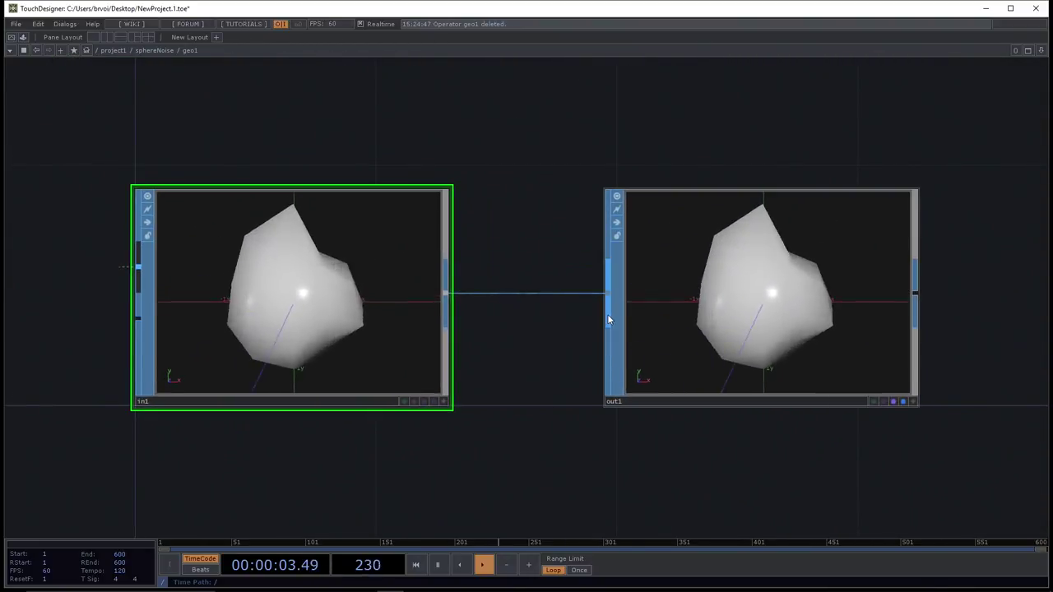
{"action": "scroll", "coordinate": [652, 285], "scroll_direction": "down", "scroll_amount": 3}
{"action": "left_click_drag", "start_coordinate": [620, 435], "coordinate": [624, 427]}
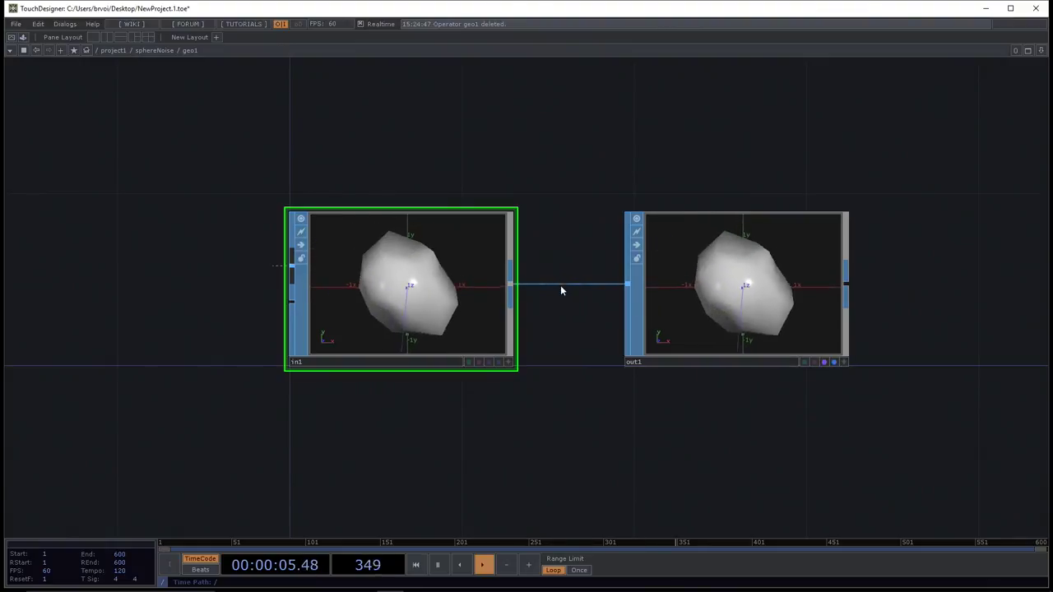
{"action": "scroll", "coordinate": [567, 312], "scroll_direction": "down", "scroll_amount": 3}
{"action": "scroll", "coordinate": [578, 358], "scroll_direction": "down", "scroll_amount": 5}
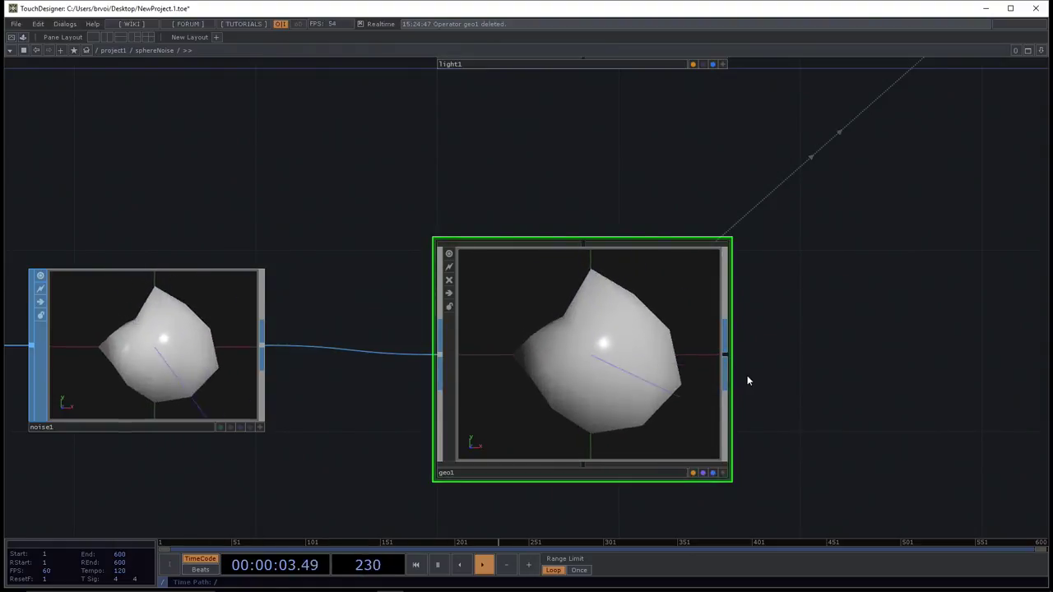
- Move geo1 up directly beneath light1, and shift sphere1 and noise1 together onto geo1's row with more space before it
{"action": "mouse_move", "coordinate": [747, 380]}
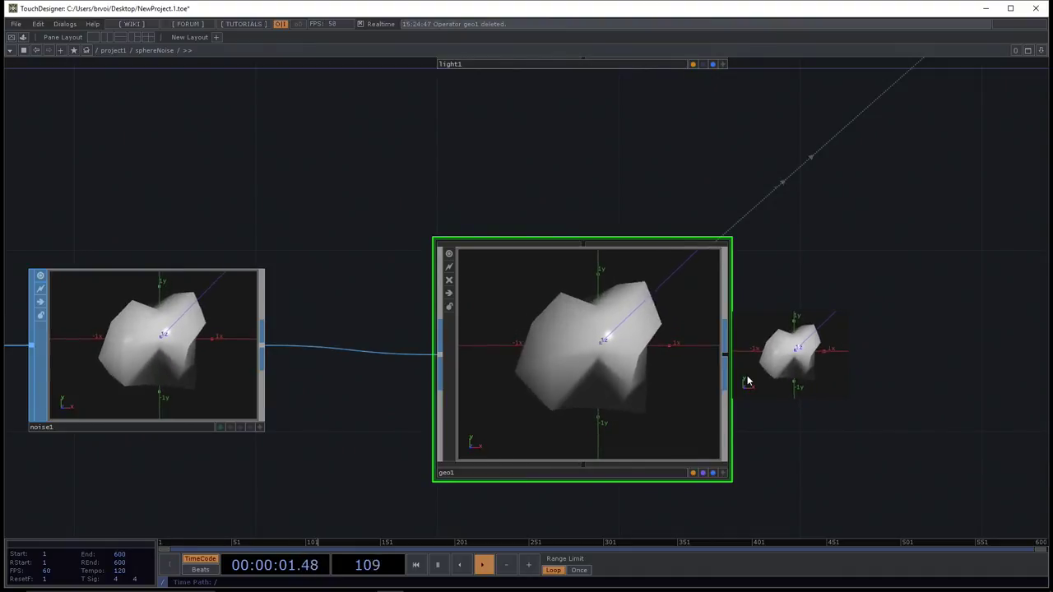
{"action": "scroll", "coordinate": [747, 381], "scroll_direction": "down", "scroll_amount": 3}
{"action": "scroll", "coordinate": [675, 396], "scroll_direction": "down", "scroll_amount": 4}
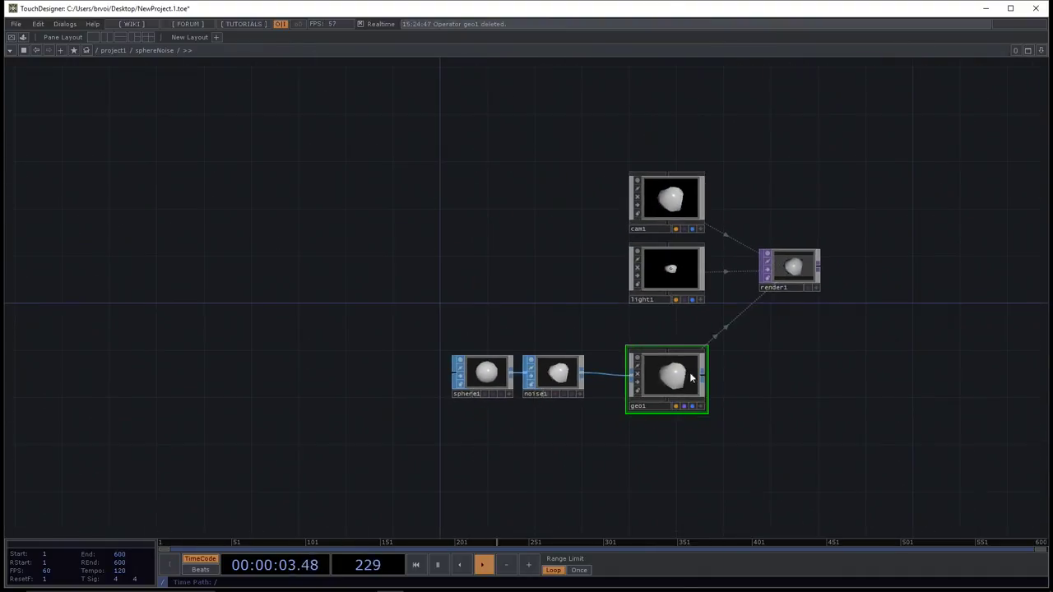
{"action": "left_click_drag", "start_coordinate": [675, 393], "coordinate": [670, 347]}
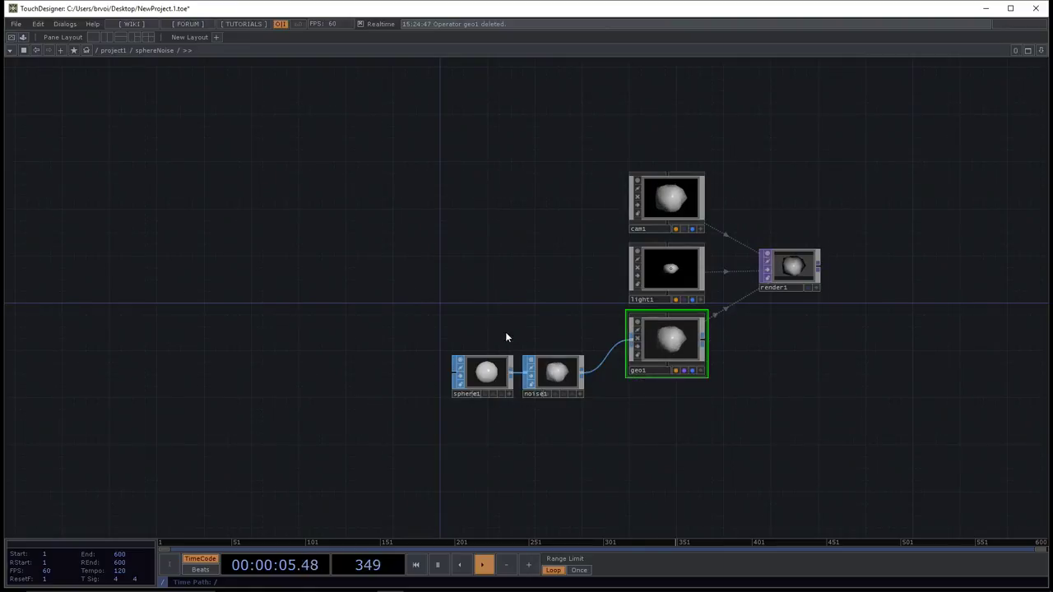
{"action": "left_click_drag", "start_coordinate": [453, 324], "coordinate": [538, 407]}
{"action": "left_click_drag", "start_coordinate": [536, 362], "coordinate": [463, 327]}
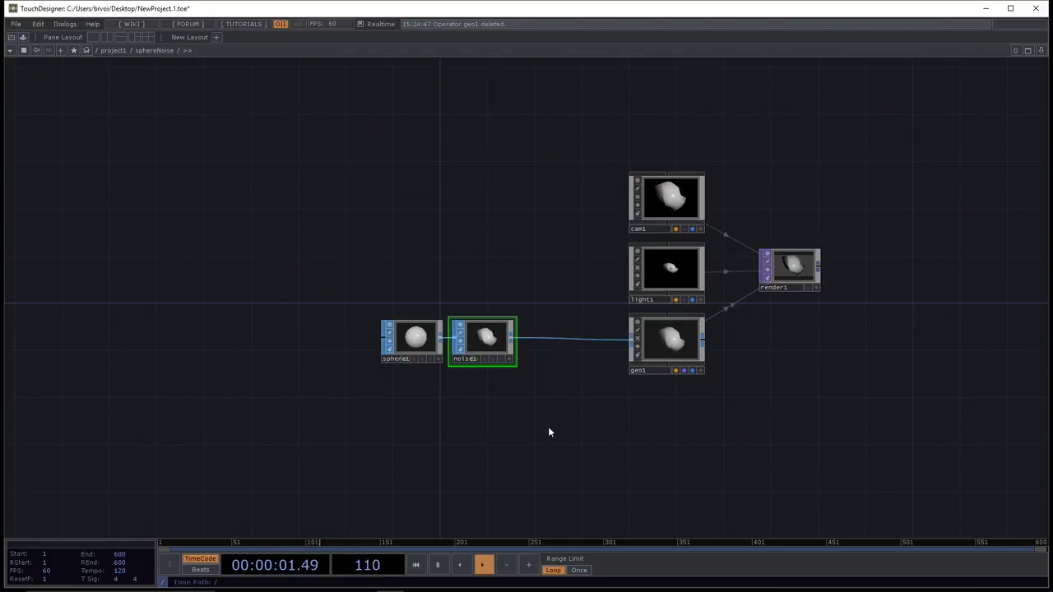
- Move render1 slightly farther from the column of cam1, light1 and geo1, keeping it level with light1
{"action": "left_click_drag", "start_coordinate": [723, 428], "coordinate": [646, 431]}
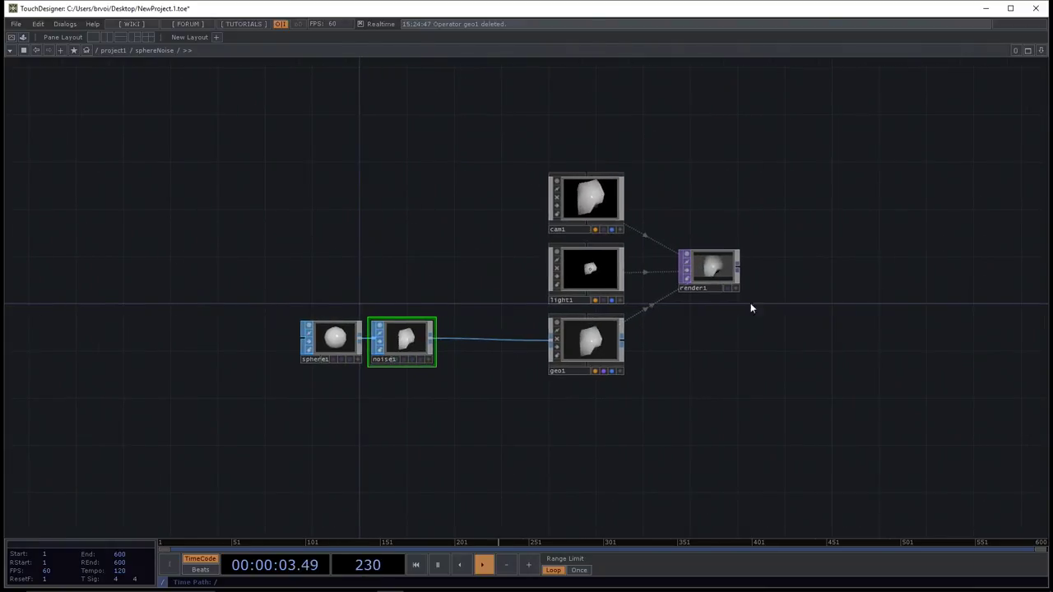
{"action": "left_click_drag", "start_coordinate": [750, 303], "coordinate": [760, 295]}
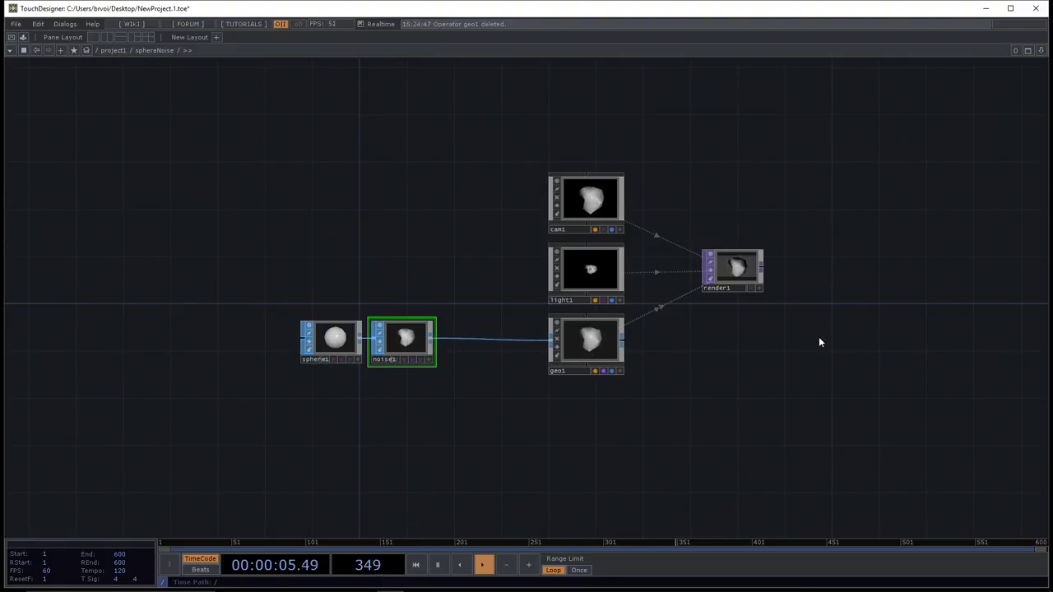
{"action": "left_click_drag", "start_coordinate": [825, 340], "coordinate": [820, 343]}
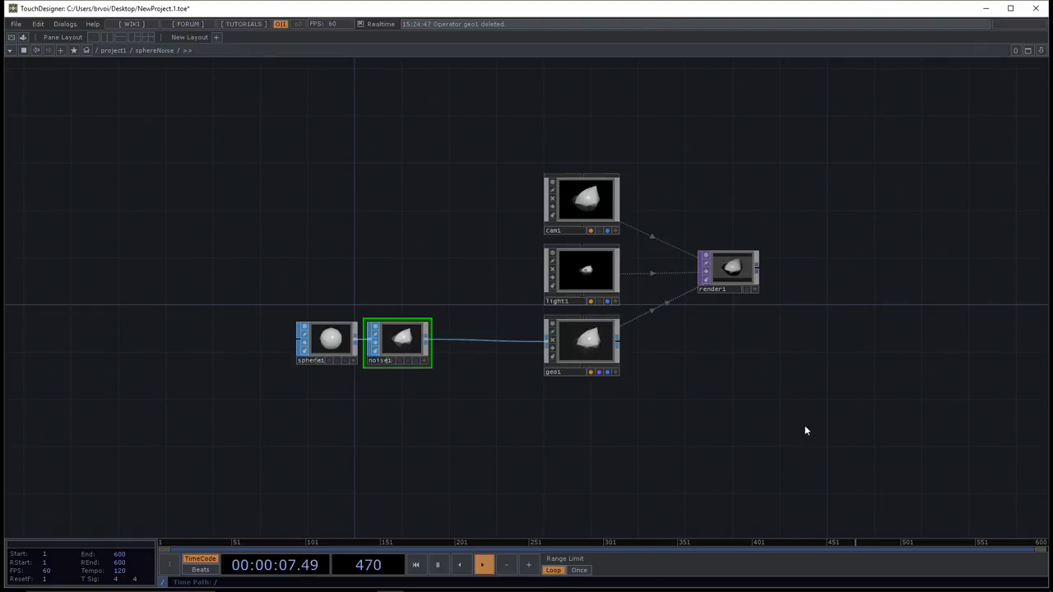
- Add a Phong MAT to the network and place it directly below geo1
{"action": "scroll", "coordinate": [756, 407], "scroll_direction": "down", "scroll_amount": 3}
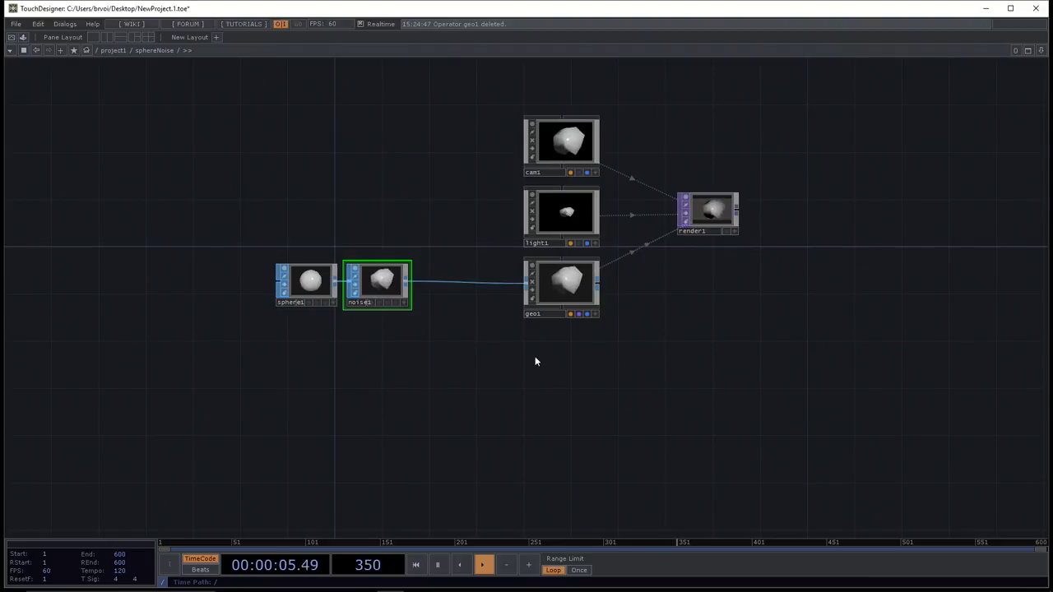
{"action": "key", "text": "Tab"}
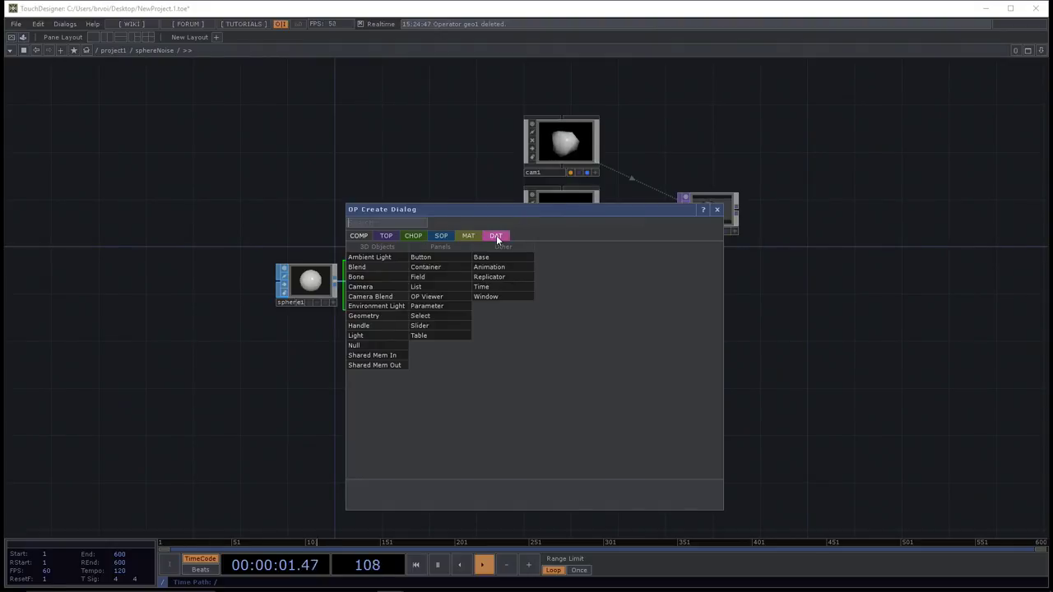
{"action": "left_click", "coordinate": [468, 238]}
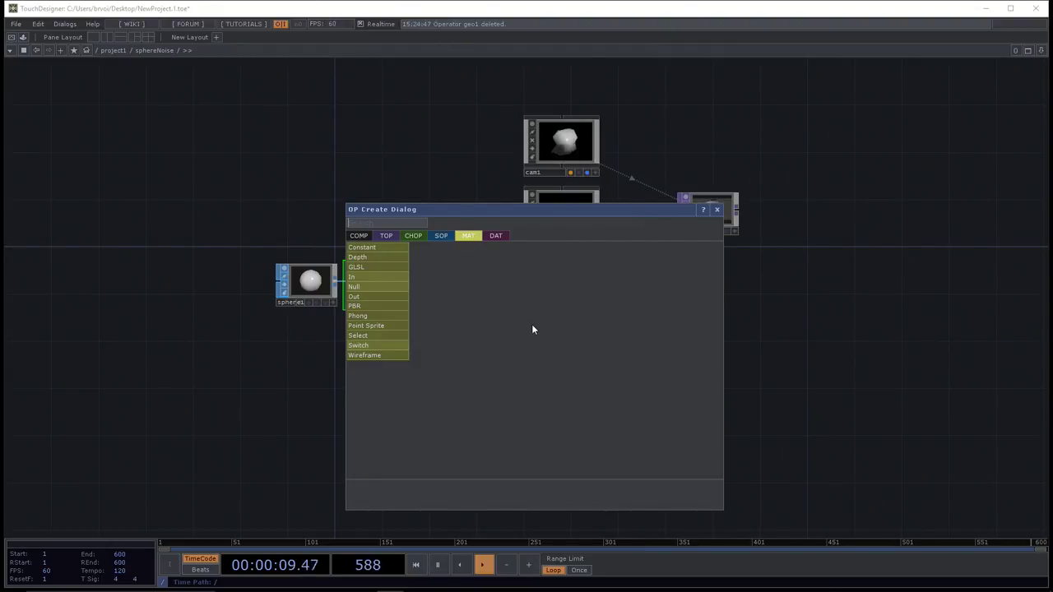
{"action": "left_click", "coordinate": [401, 320]}
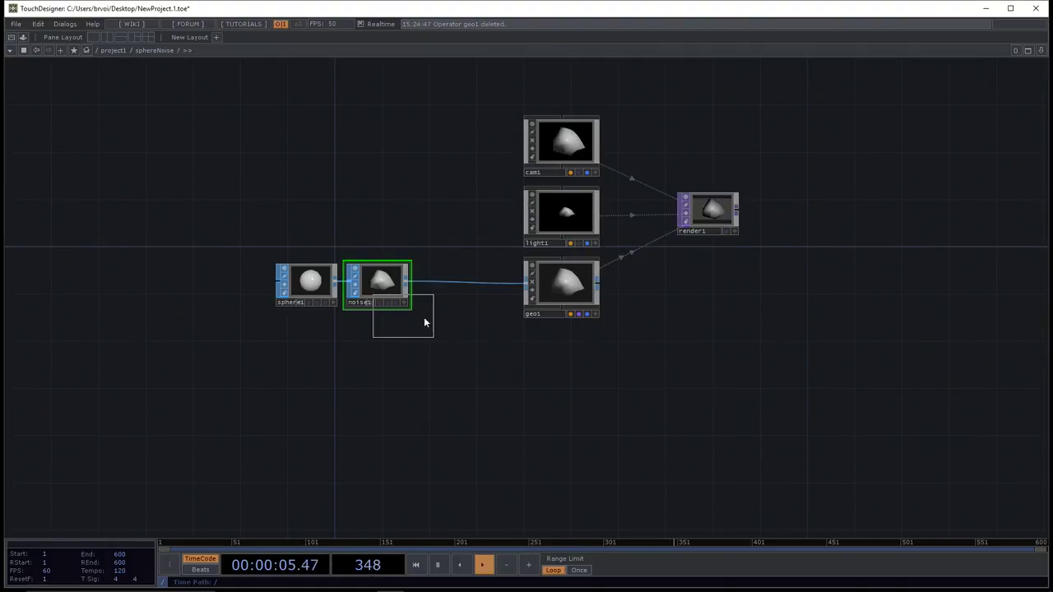
{"action": "left_click", "coordinate": [563, 348]}
{"action": "scroll", "coordinate": [594, 340], "scroll_direction": "up", "scroll_amount": 6}
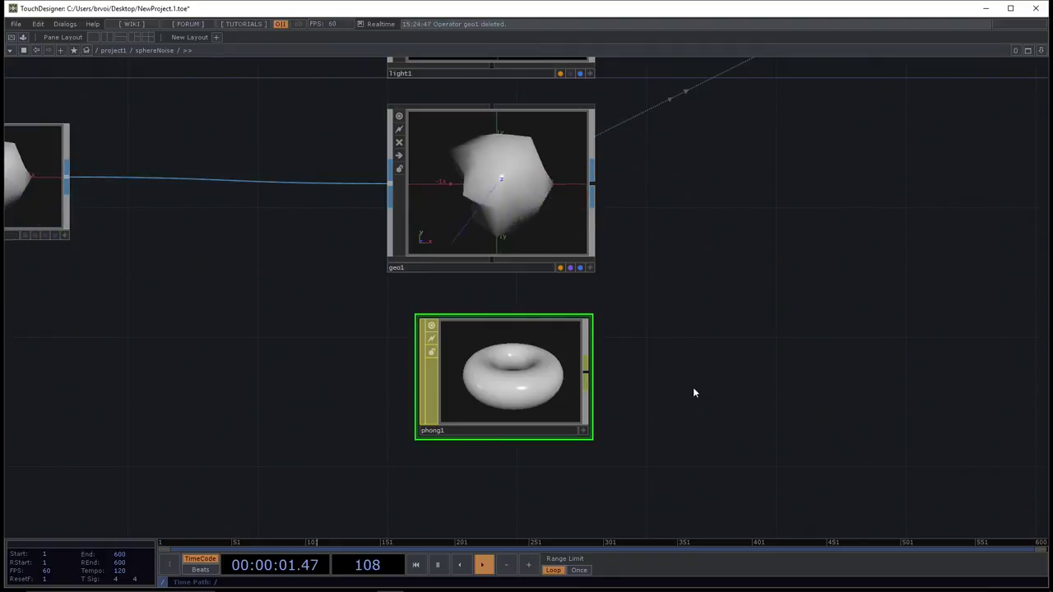
{"action": "left_click_drag", "start_coordinate": [780, 359], "coordinate": [717, 399]}
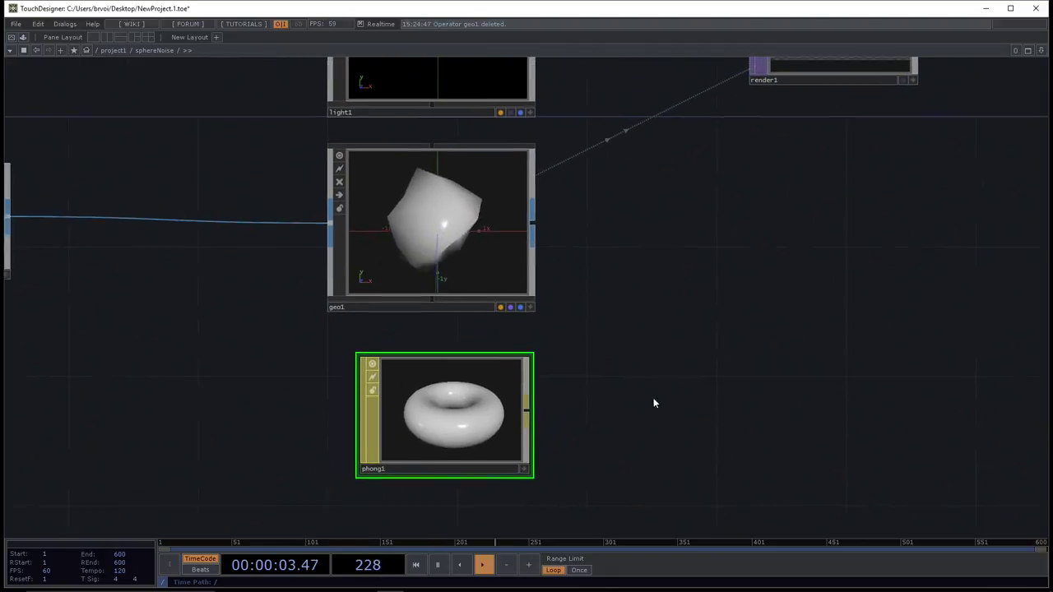
- Assign phong1 as the Material in geo1's render parameters
{"action": "left_click_drag", "start_coordinate": [451, 282], "coordinate": [482, 310]}
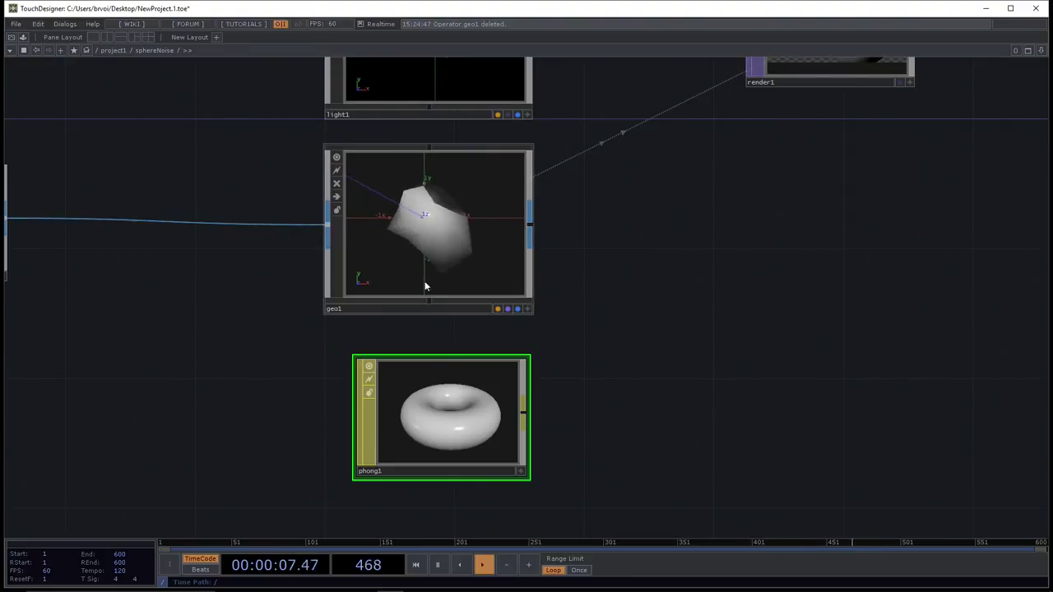
{"action": "left_click_drag", "start_coordinate": [424, 280], "coordinate": [406, 222]}
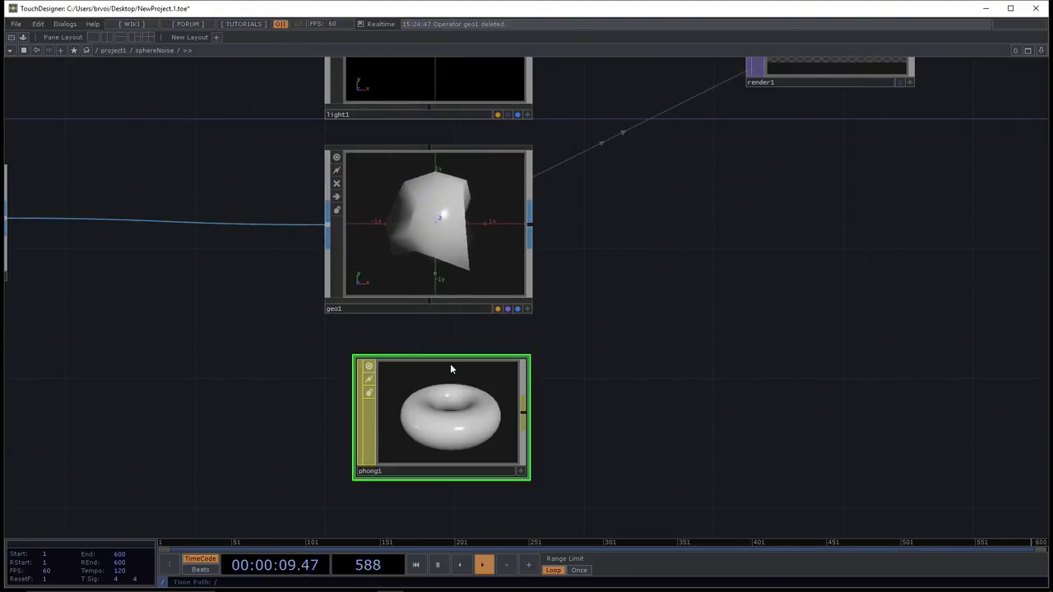
{"action": "left_click_drag", "start_coordinate": [421, 285], "coordinate": [407, 265]}
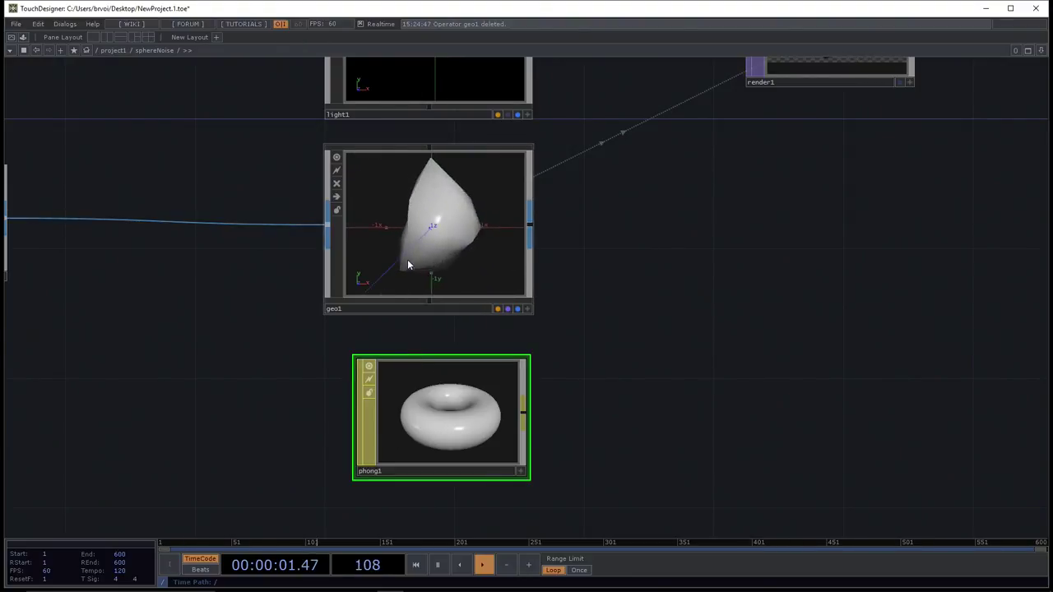
{"action": "left_click", "coordinate": [407, 265]}
{"action": "key", "text": "p"}
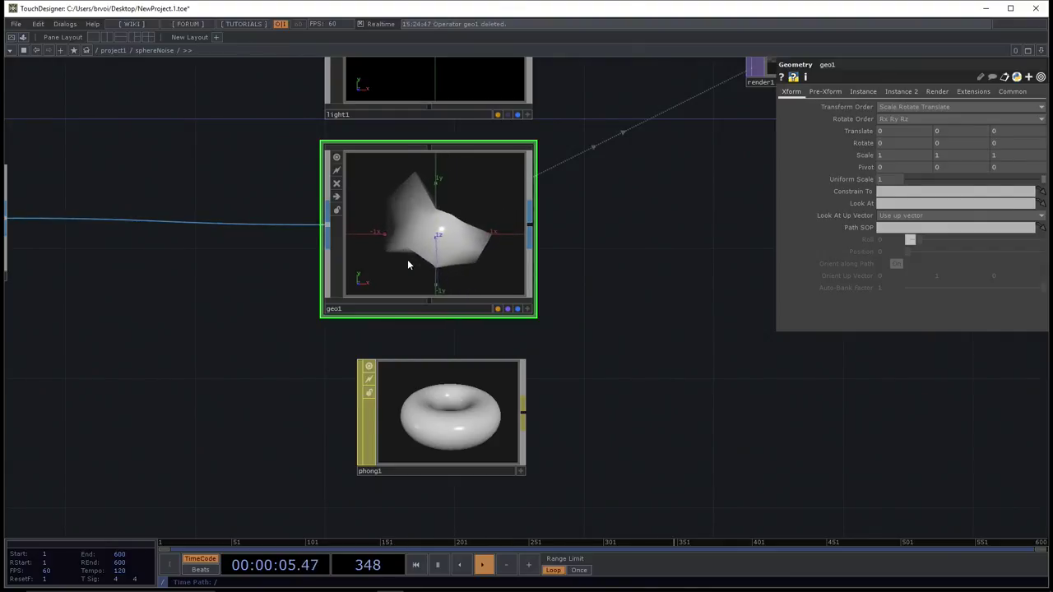
{"action": "left_click", "coordinate": [938, 91]}
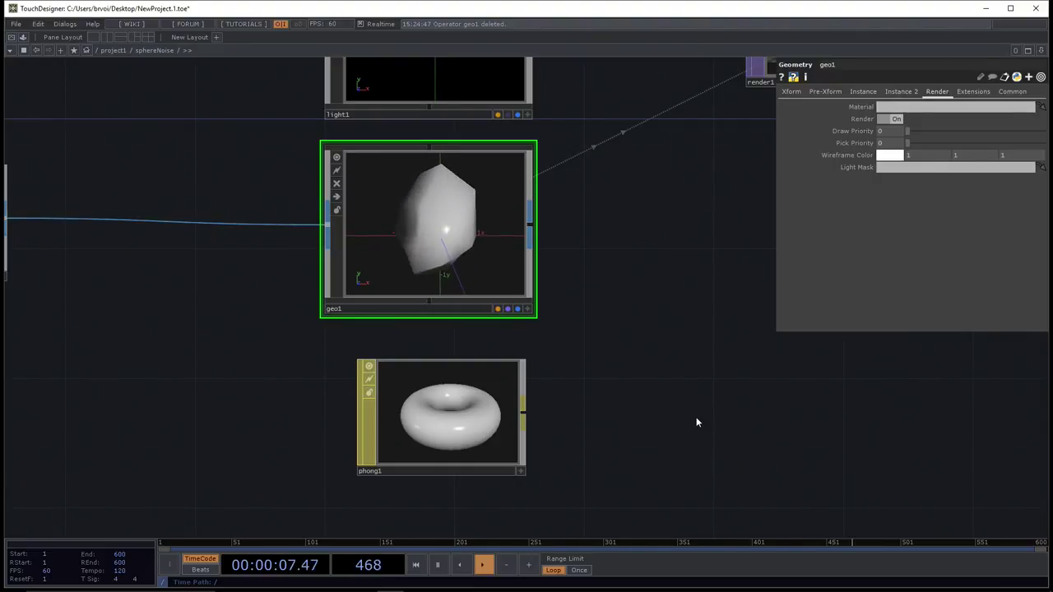
{"action": "left_click_drag", "start_coordinate": [486, 428], "coordinate": [905, 107]}
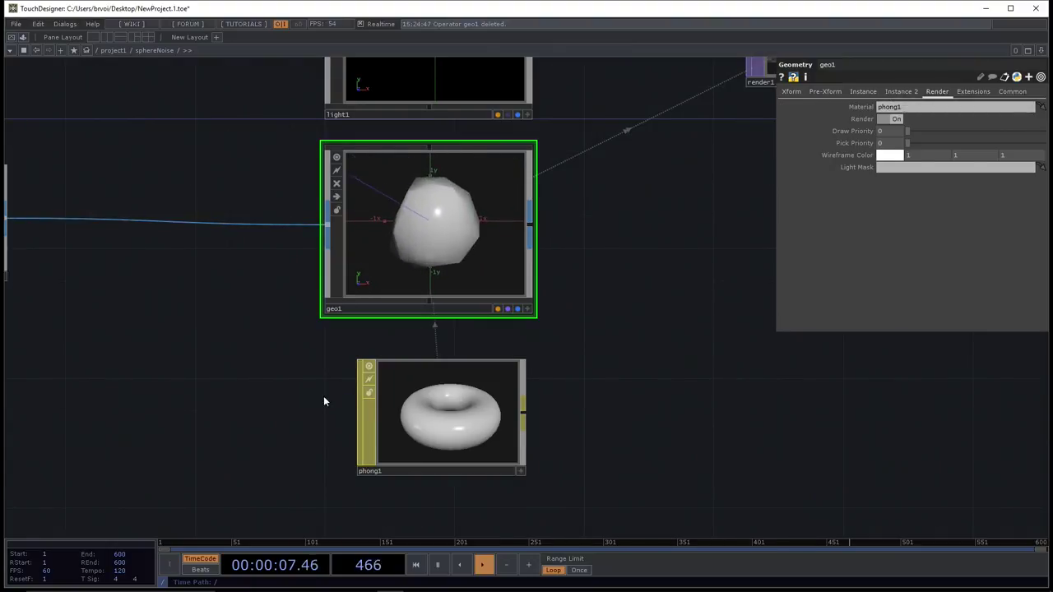
- Set the red component of phong1's Specular color to 1.1
{"action": "scroll", "coordinate": [343, 391], "scroll_direction": "down", "scroll_amount": 2}
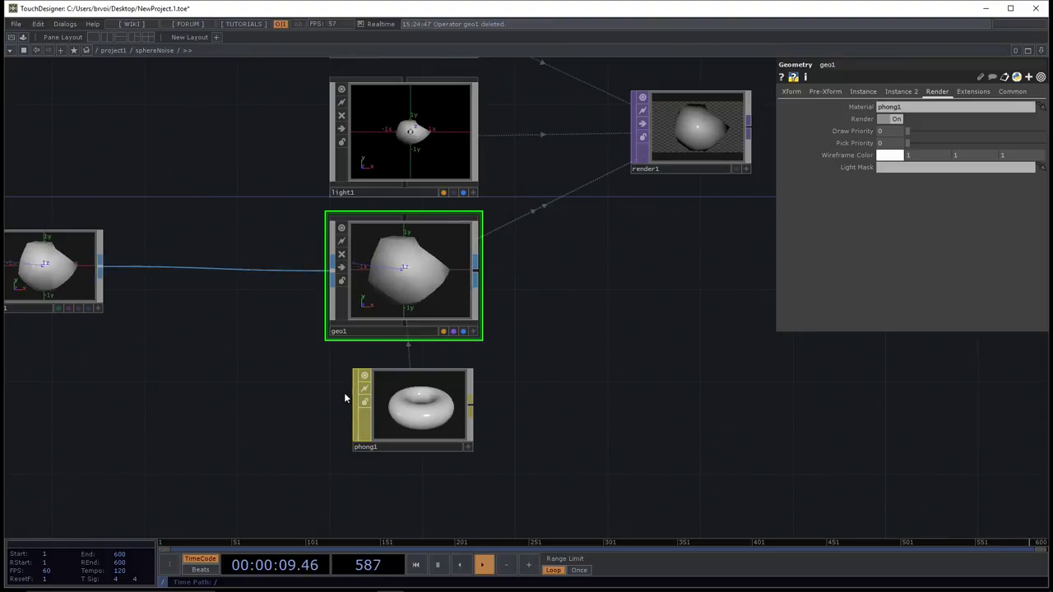
{"action": "left_click", "coordinate": [461, 397]}
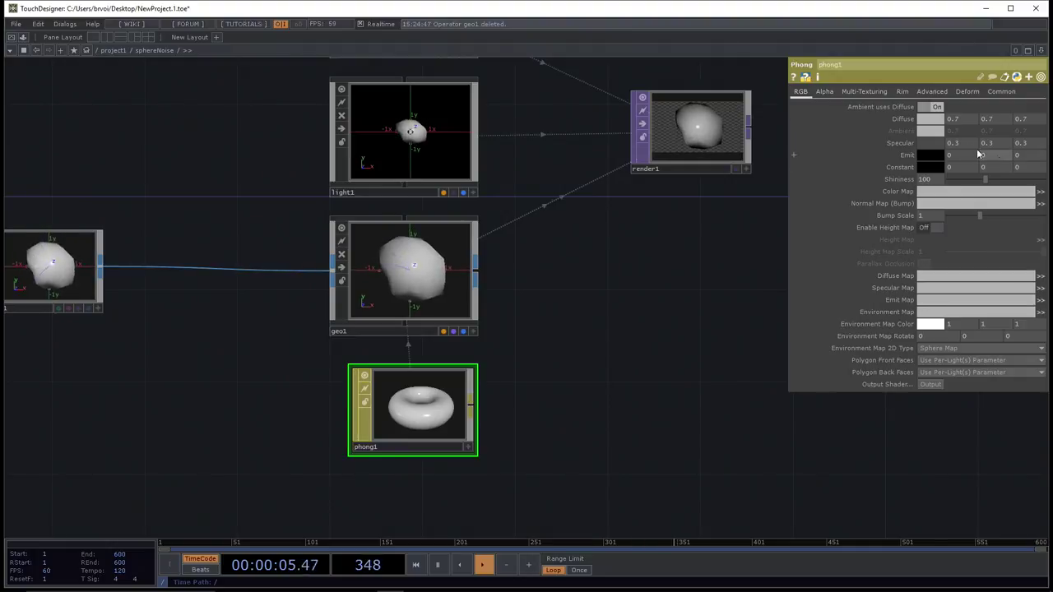
{"action": "middle_click_drag", "start_coordinate": [954, 144], "coordinate": [999, 145]}
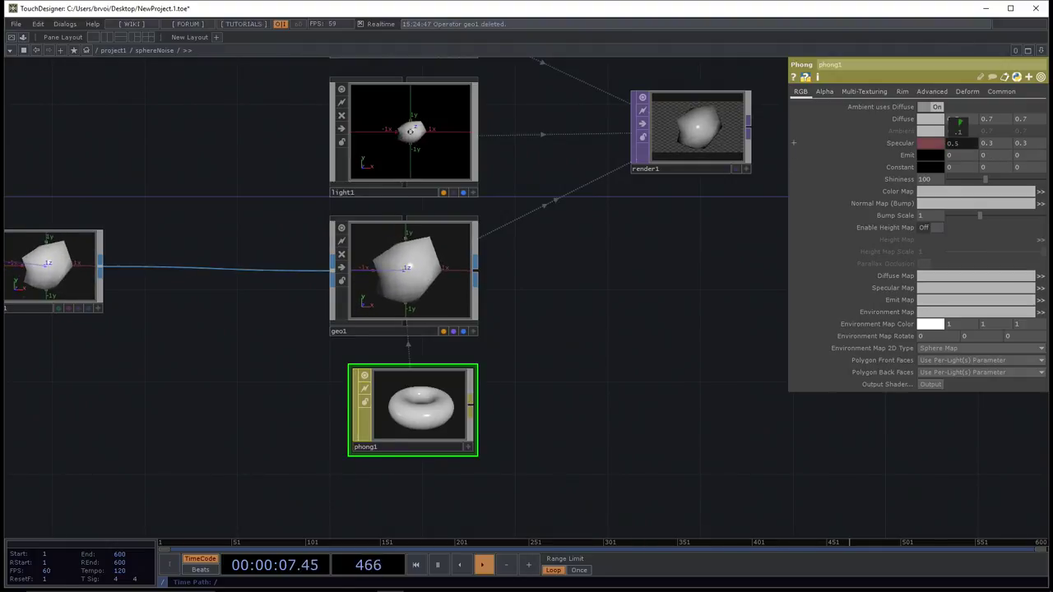
{"action": "scroll", "coordinate": [718, 124], "scroll_direction": "up", "scroll_amount": 4}
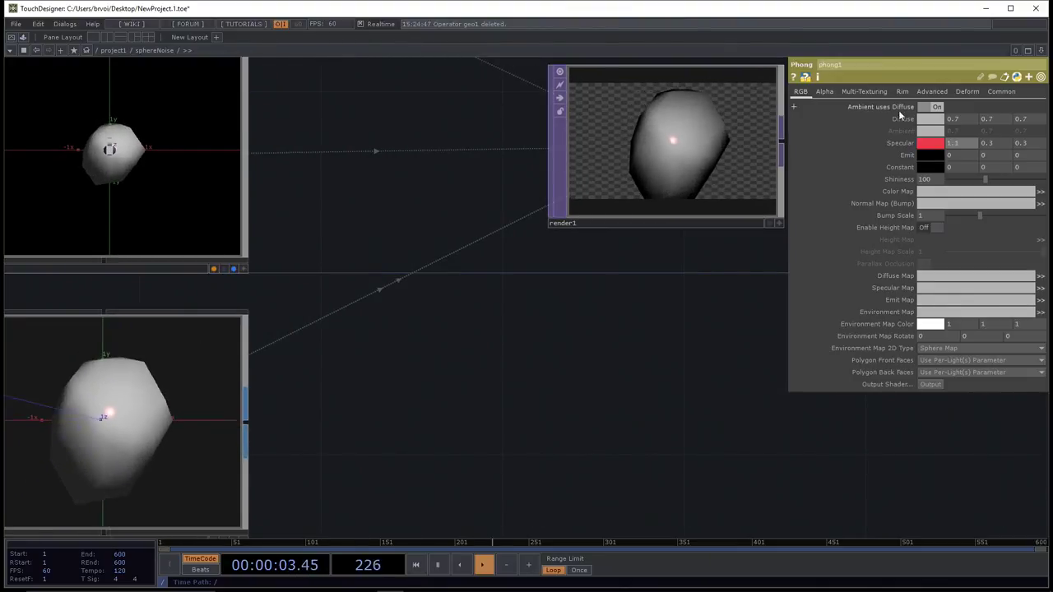
- Set phong1's Diffuse green component to 0 and its Specular green component to 1.2
{"action": "left_click", "coordinate": [999, 117]}
{"action": "type", "text": "0"}
{"action": "key", "text": "Return"}
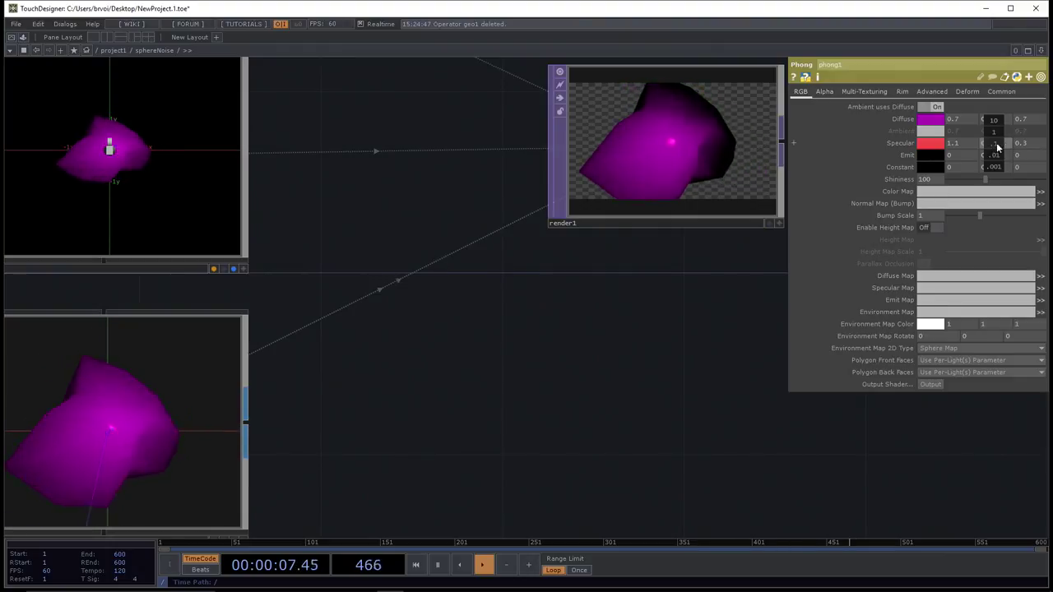
{"action": "left_click_drag", "start_coordinate": [993, 143], "coordinate": [994, 146]}
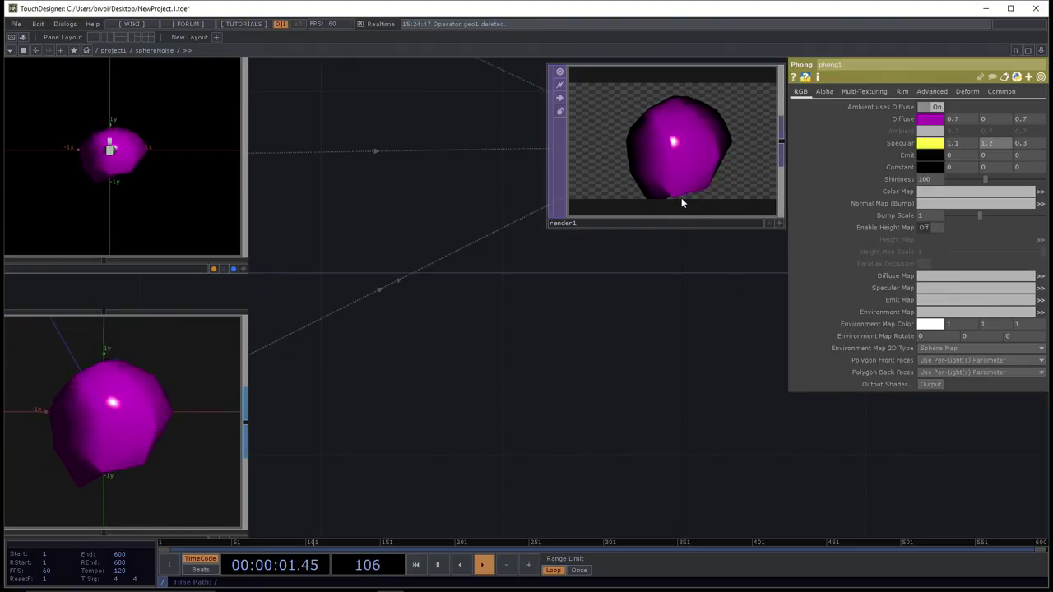
{"action": "key", "text": "h"}
{"action": "scroll", "coordinate": [573, 312], "scroll_direction": "up", "scroll_amount": 3}
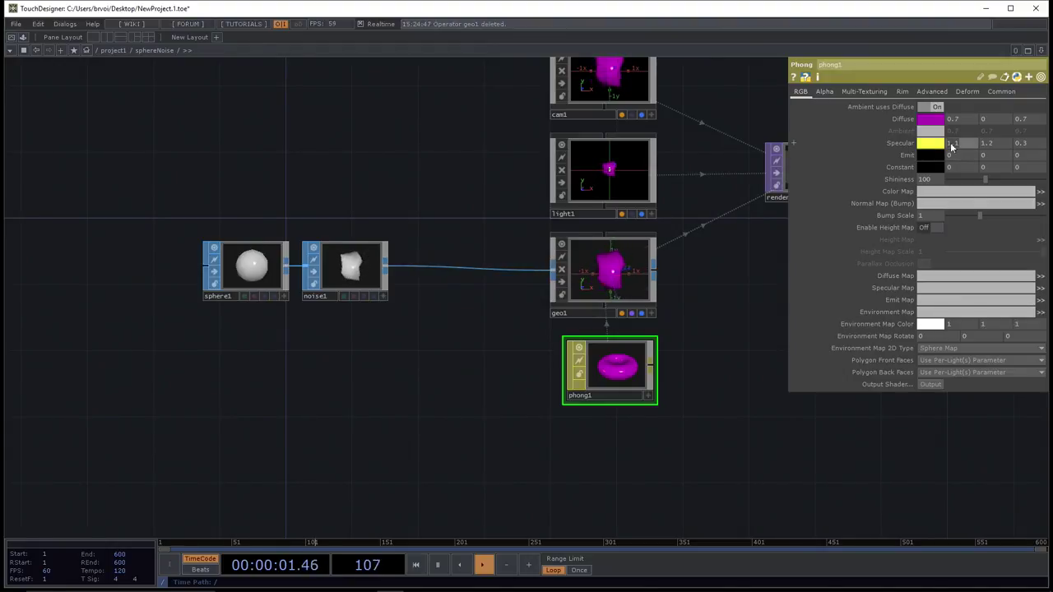
- Reset the Specular and Diffuse color parameters of phong1 to their defaults
{"action": "right_click", "coordinate": [895, 142]}
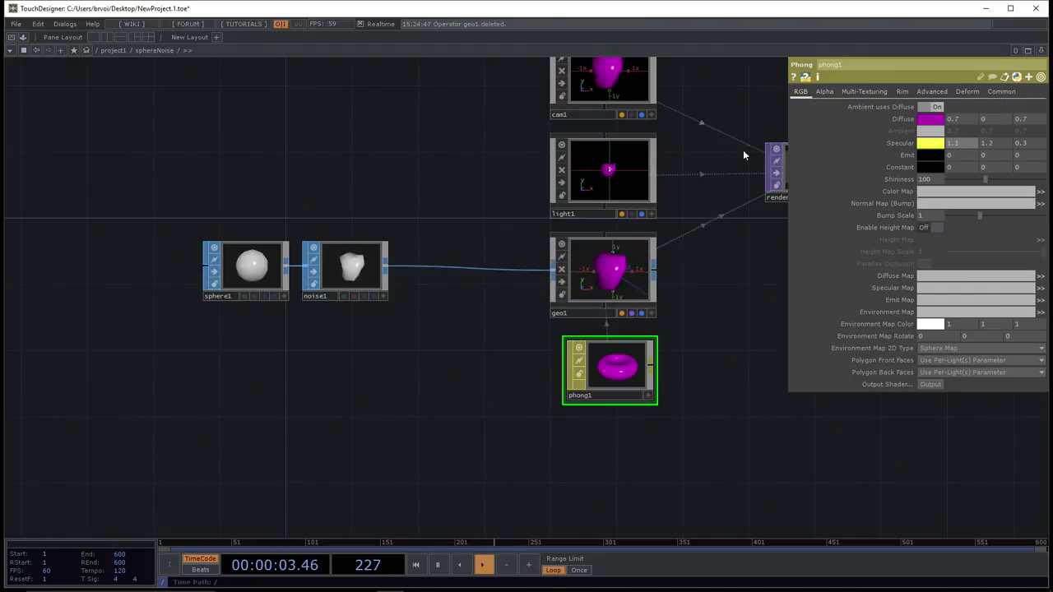
{"action": "left_click_drag", "start_coordinate": [784, 263], "coordinate": [773, 268]}
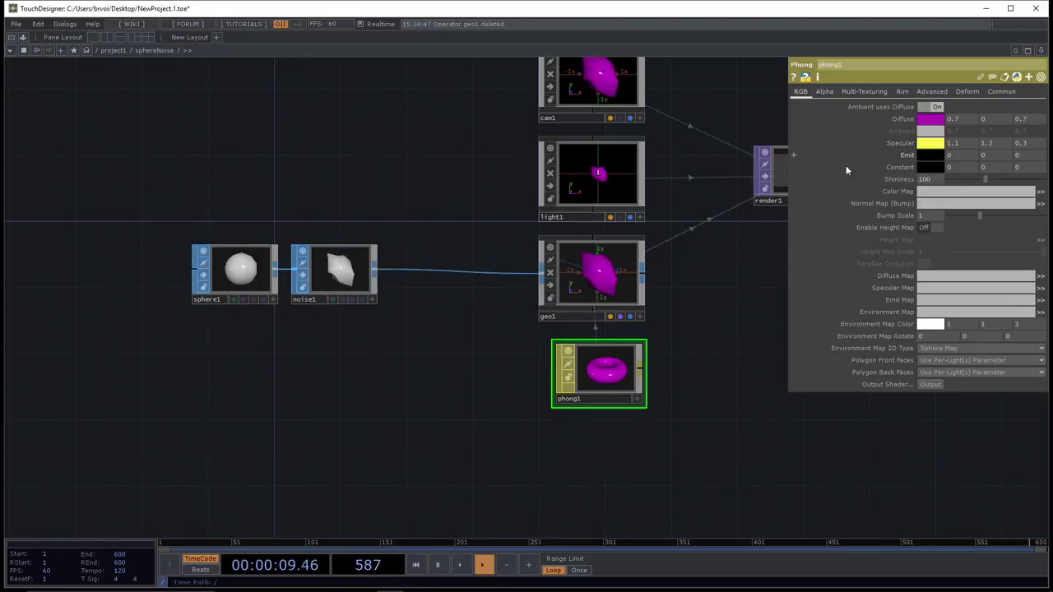
{"action": "right_click", "coordinate": [891, 145]}
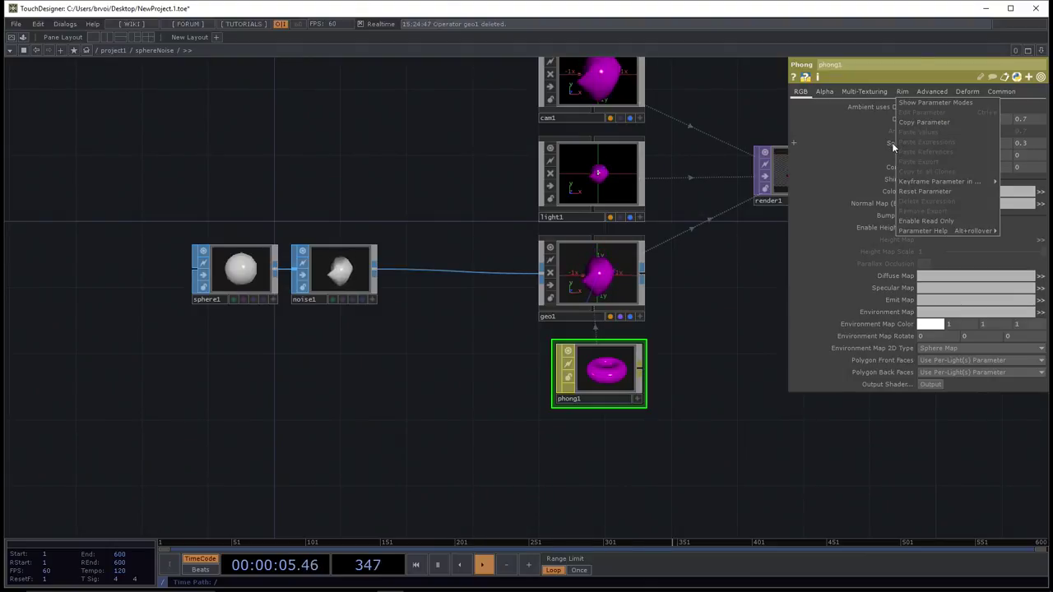
{"action": "left_click", "coordinate": [952, 190]}
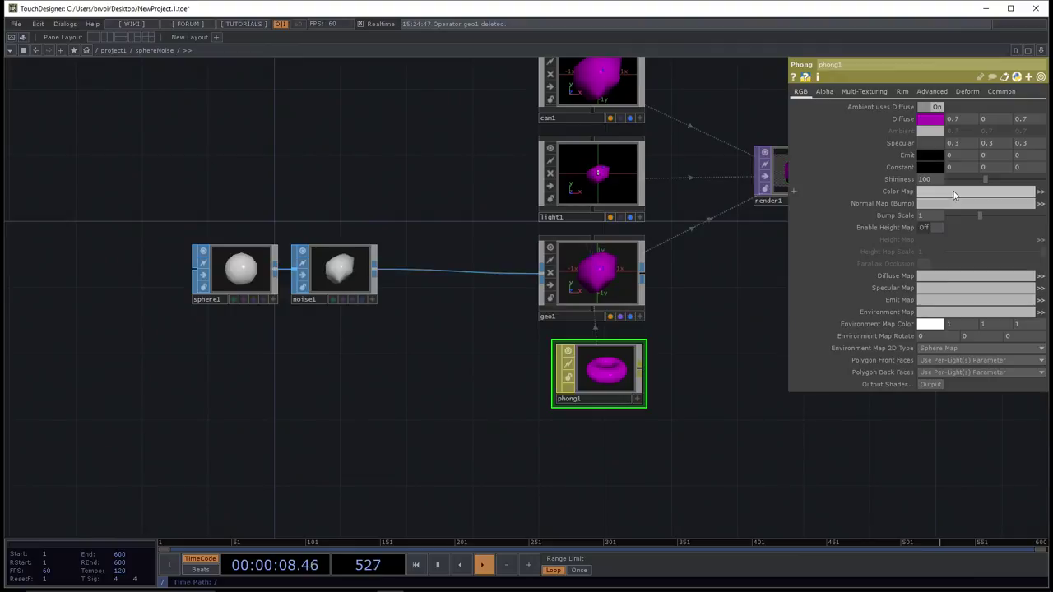
{"action": "right_click", "coordinate": [902, 119]}
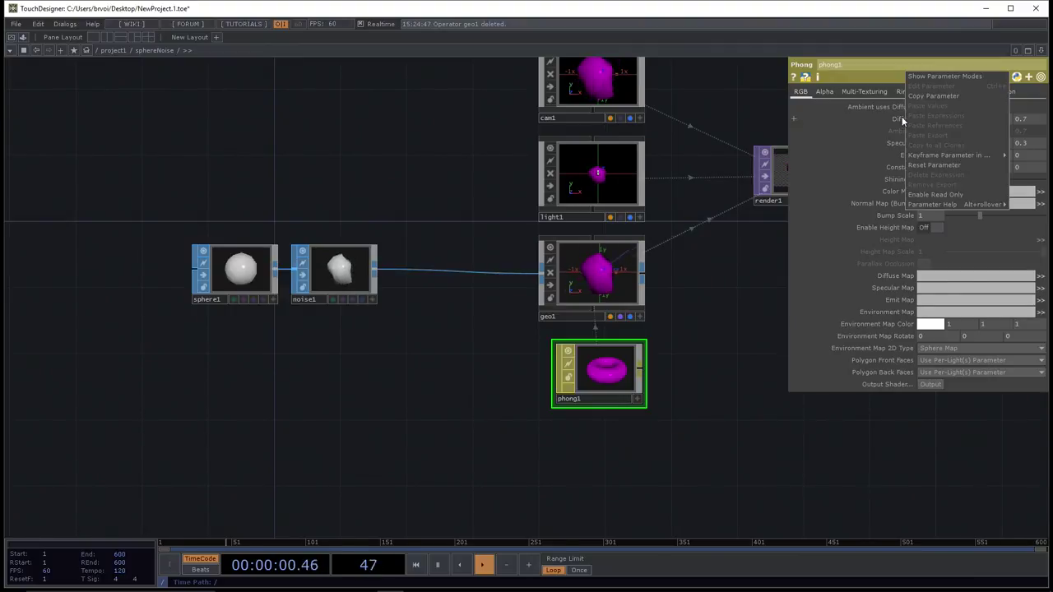
{"action": "left_click", "coordinate": [953, 165]}
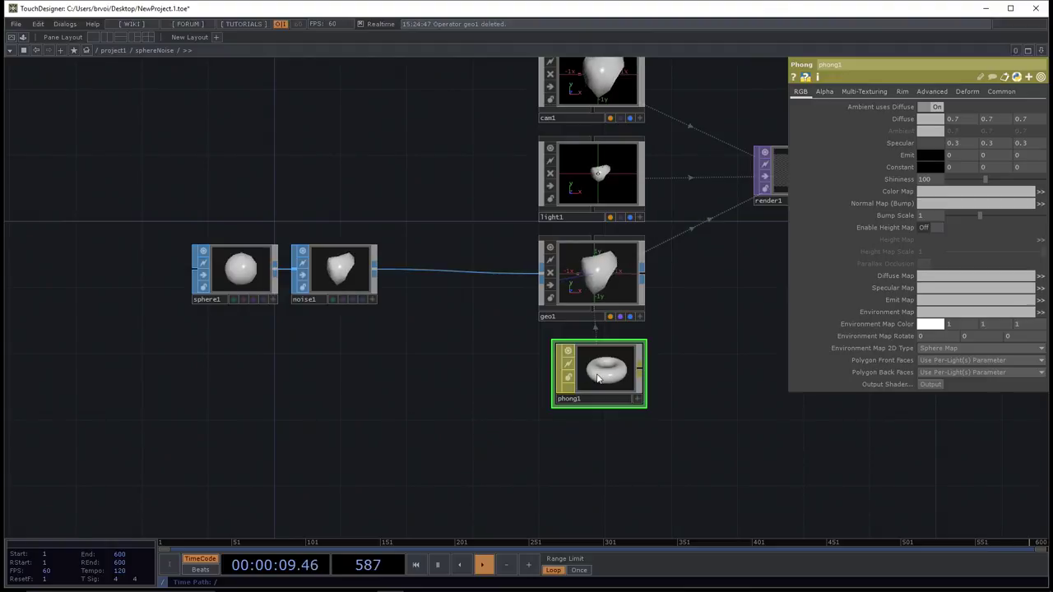
- Add a Movie File In TOP to the left of phong1, below noise1
{"action": "left_click_drag", "start_coordinate": [598, 383], "coordinate": [598, 400]}
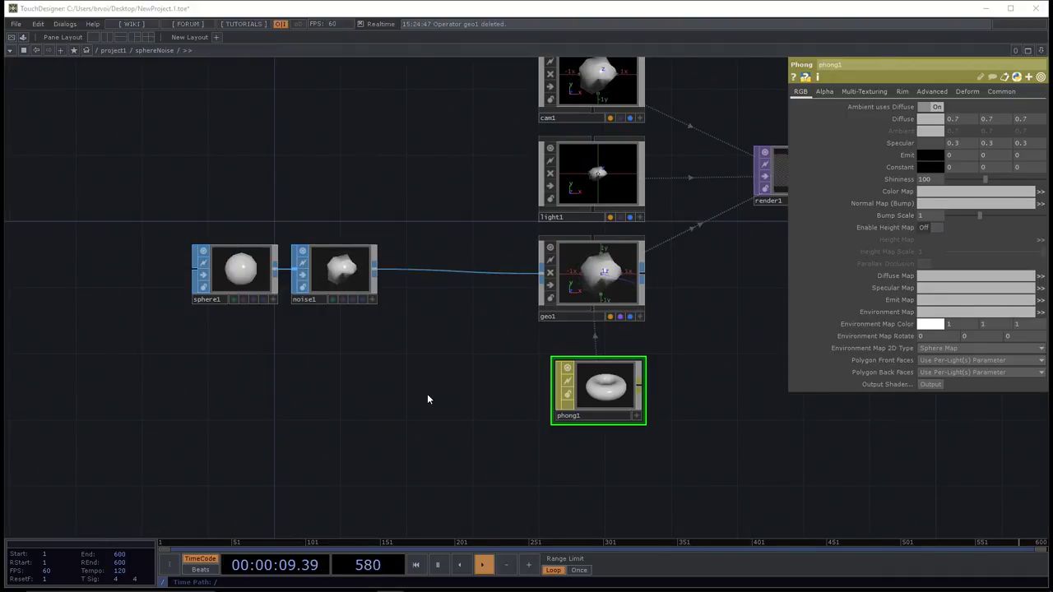
{"action": "key", "text": "Tab"}
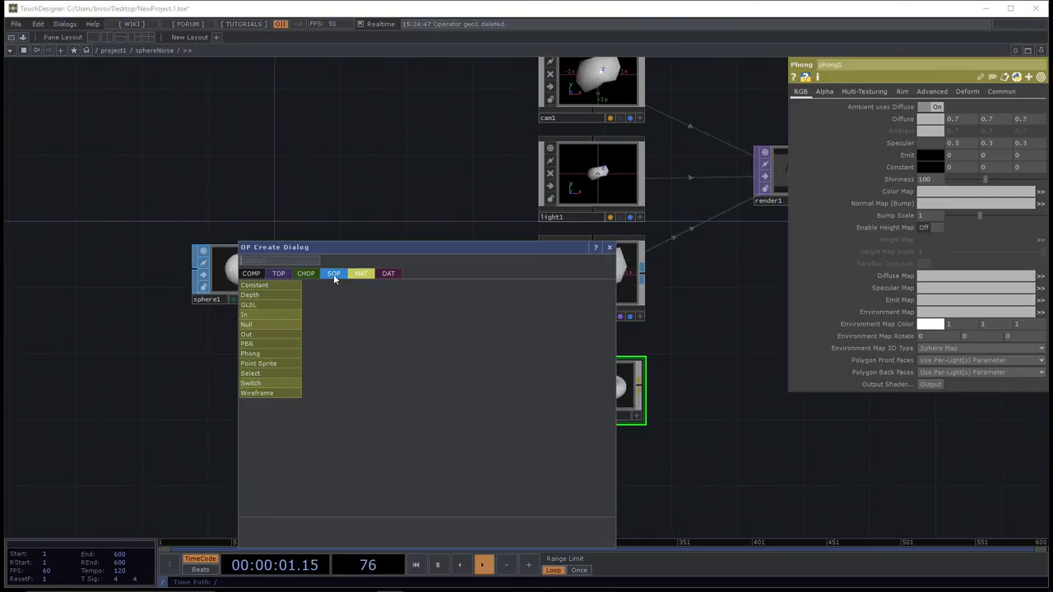
{"action": "left_click", "coordinate": [279, 274]}
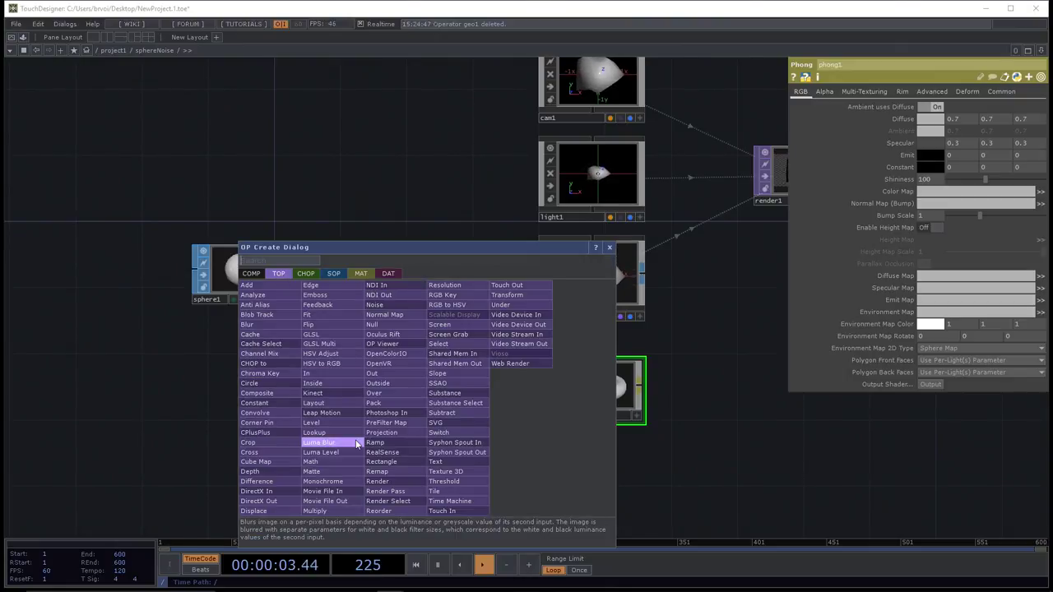
{"action": "left_click", "coordinate": [349, 494]}
{"action": "left_click", "coordinate": [379, 386]}
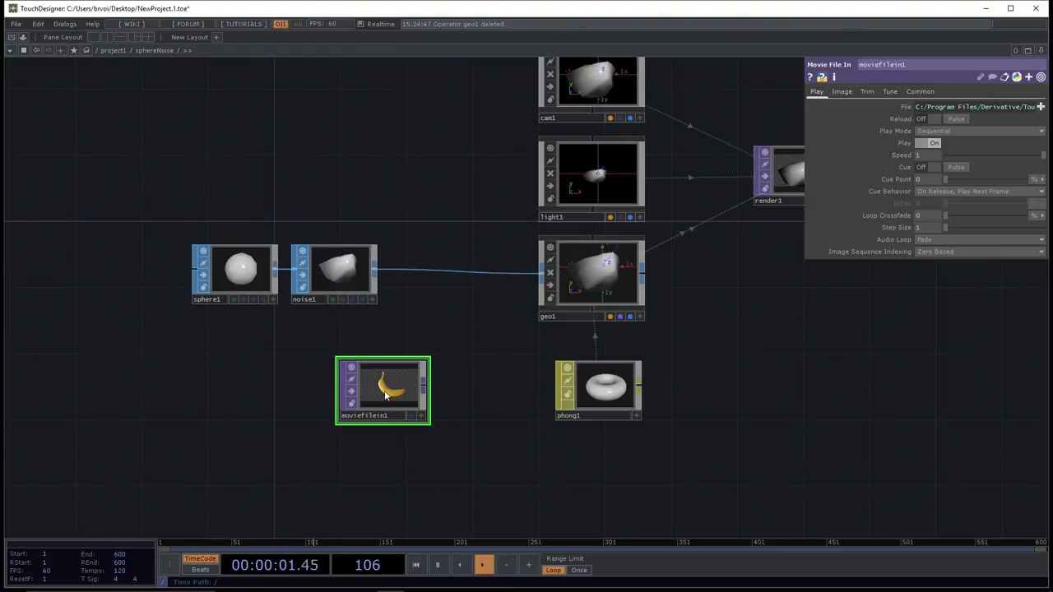
{"action": "left_click_drag", "start_coordinate": [386, 395], "coordinate": [403, 396]}
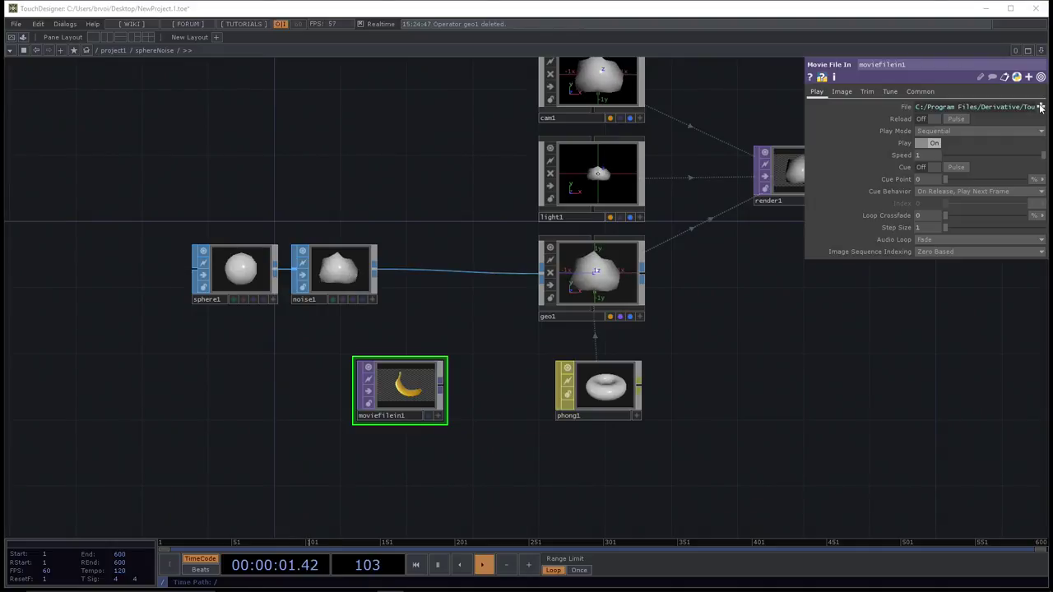
- Load BoxMap.tif from the Samples/Map folder as the file of moviefilein1
{"action": "left_click", "coordinate": [1040, 107]}
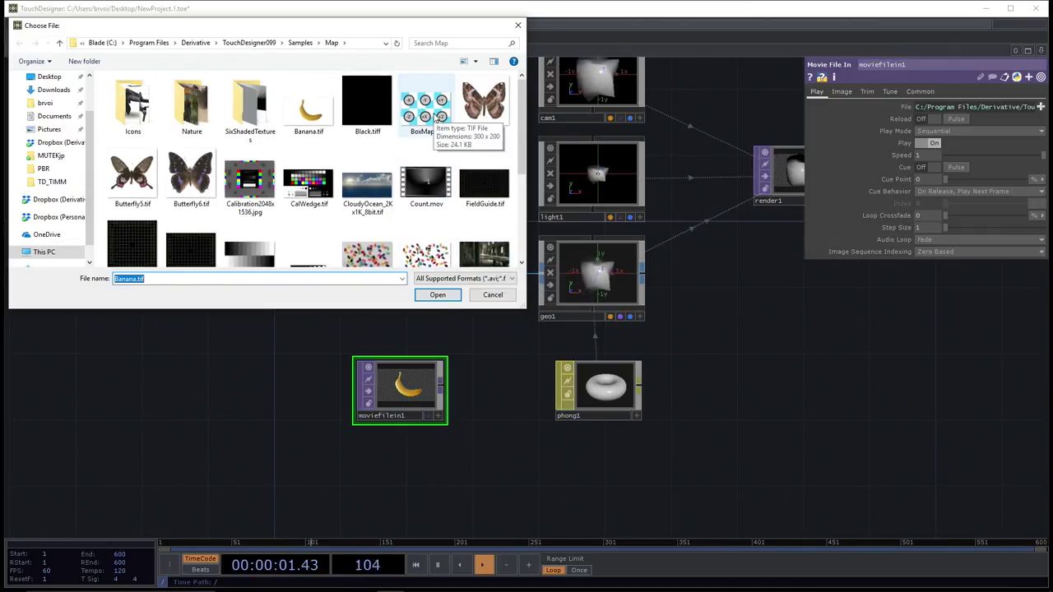
{"action": "left_click", "coordinate": [433, 116]}
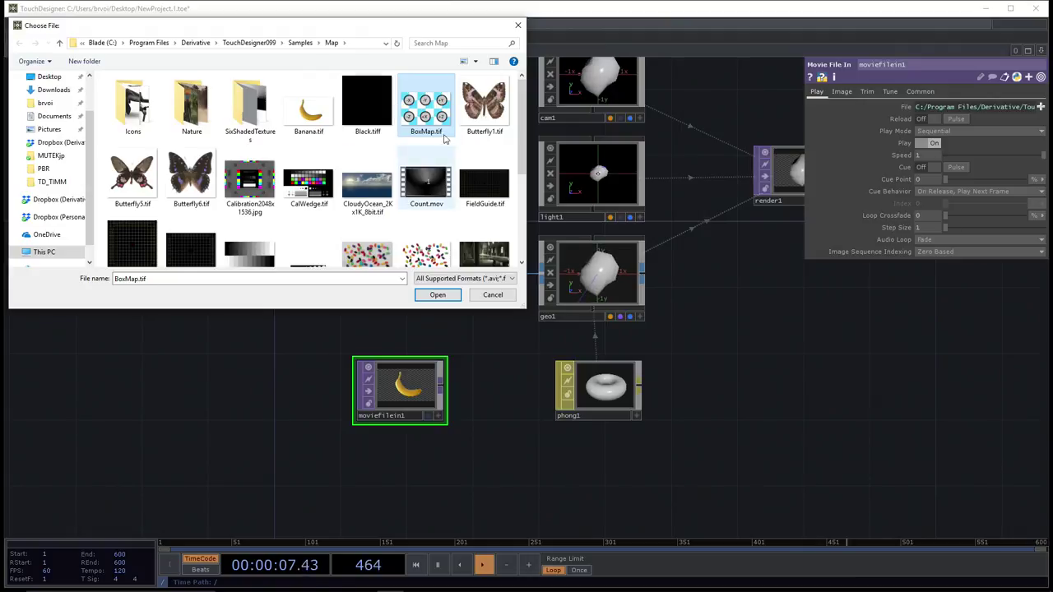
{"action": "left_click", "coordinate": [436, 295]}
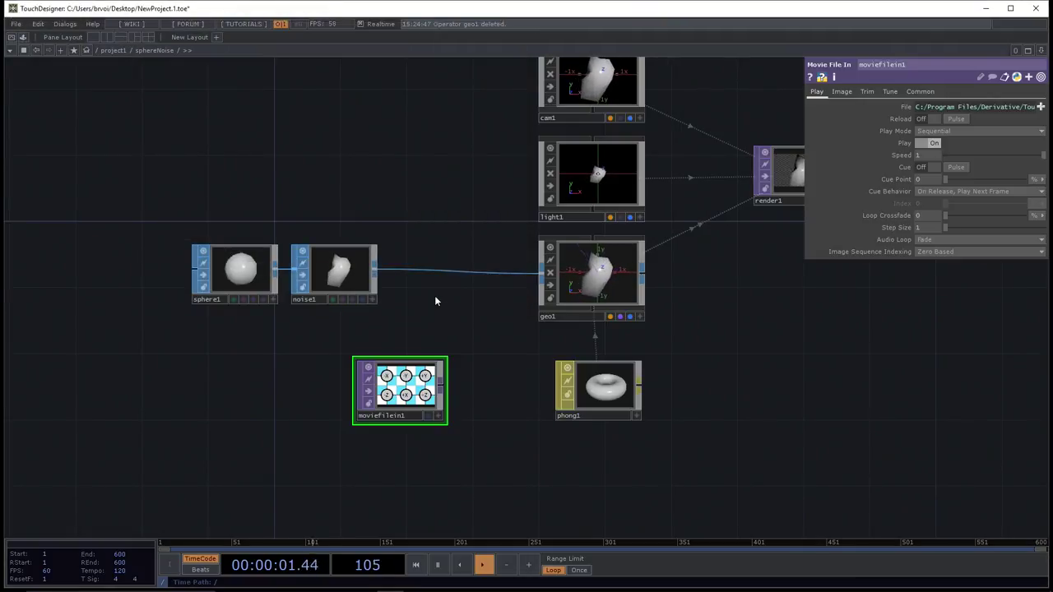
- Assign moviefilein1 as phong1's Color Map and check the textured shape in render1
{"action": "left_click", "coordinate": [608, 392]}
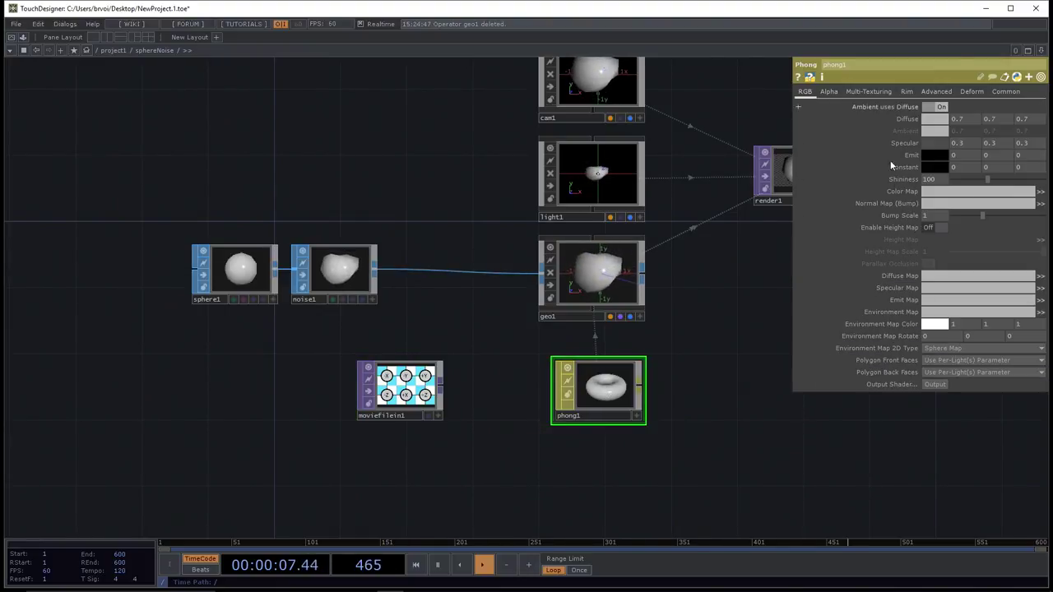
{"action": "left_click_drag", "start_coordinate": [402, 391], "coordinate": [943, 194]}
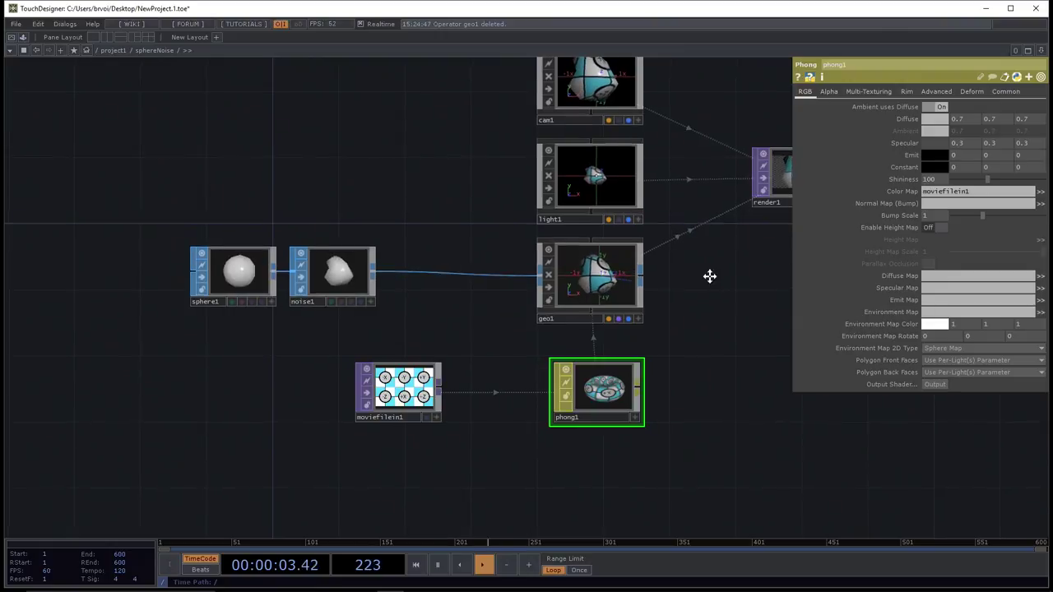
{"action": "left_click_drag", "start_coordinate": [710, 275], "coordinate": [625, 307]}
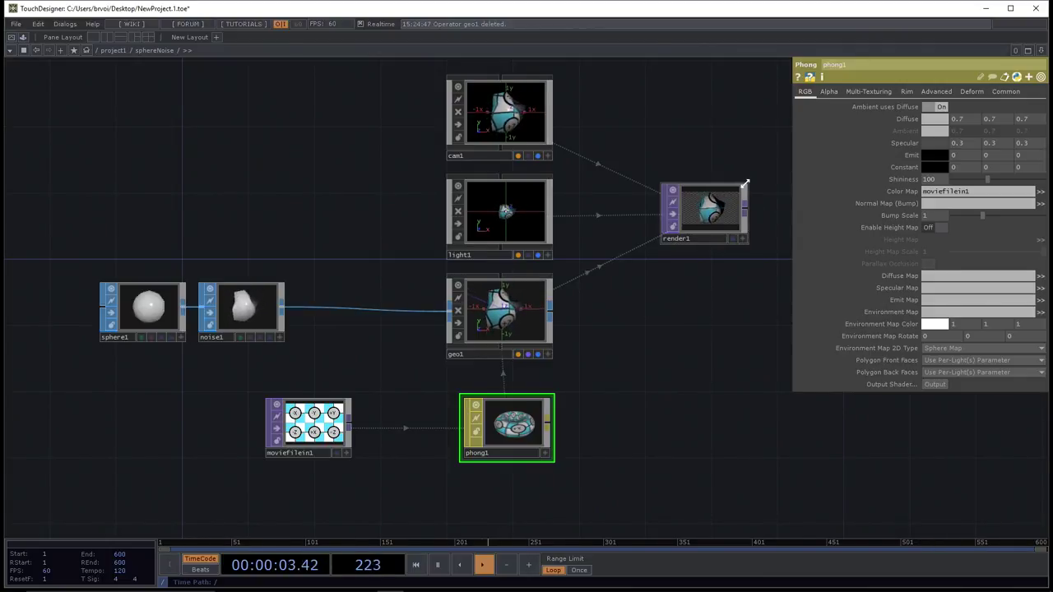
{"action": "scroll", "coordinate": [733, 206], "scroll_direction": "up", "scroll_amount": 5}
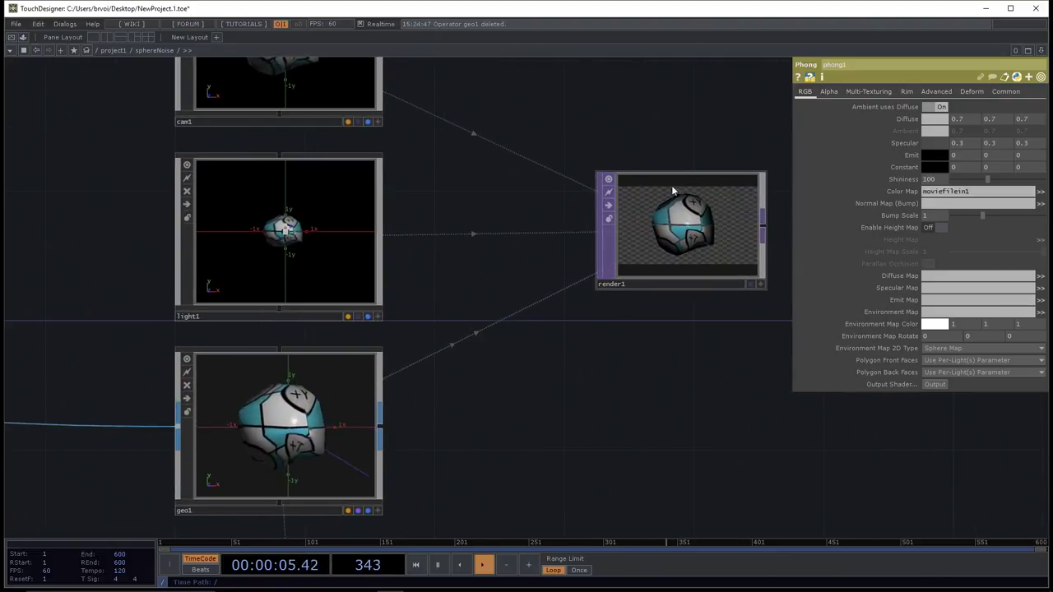
{"action": "scroll", "coordinate": [708, 207], "scroll_direction": "down", "scroll_amount": 6}
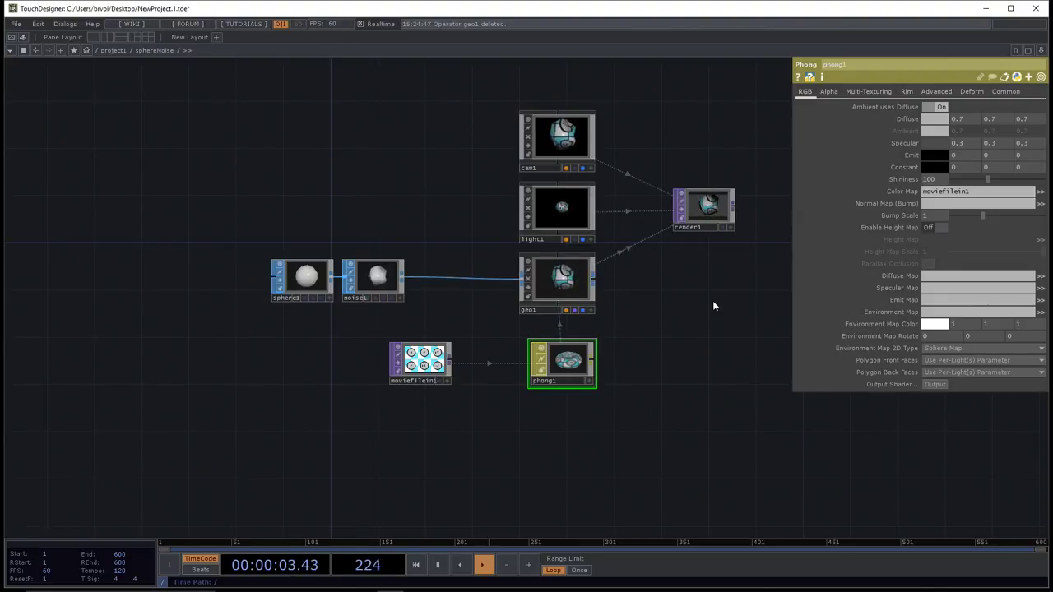
- Review the sphere and noise source operators and the camera, geometry and light references in render1's parameters
{"action": "scroll", "coordinate": [299, 294], "scroll_direction": "up", "scroll_amount": 6}
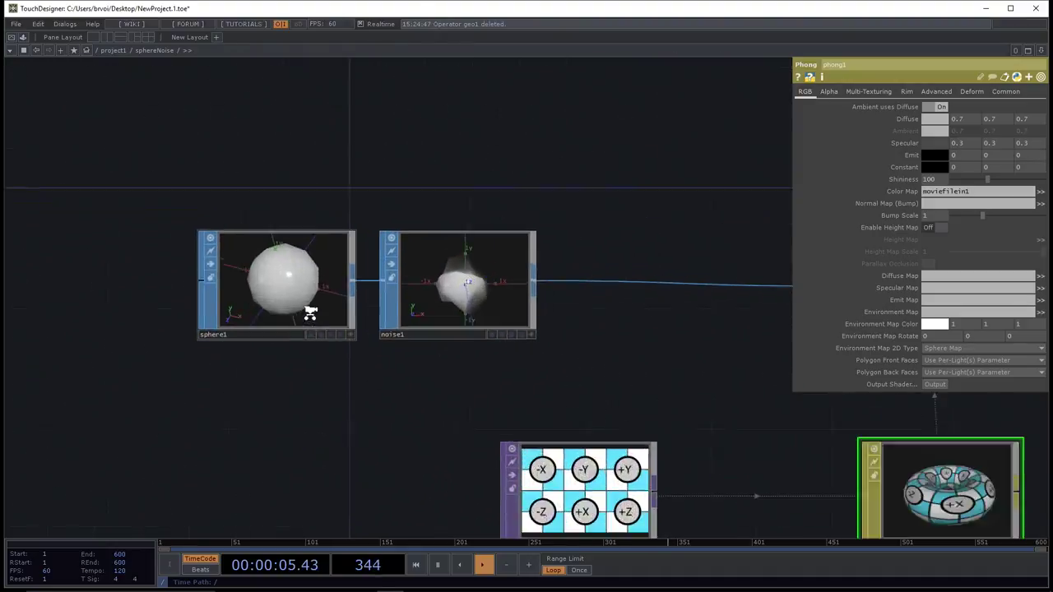
{"action": "scroll", "coordinate": [271, 294], "scroll_direction": "down", "scroll_amount": 2}
{"action": "scroll", "coordinate": [265, 292], "scroll_direction": "down", "scroll_amount": 6}
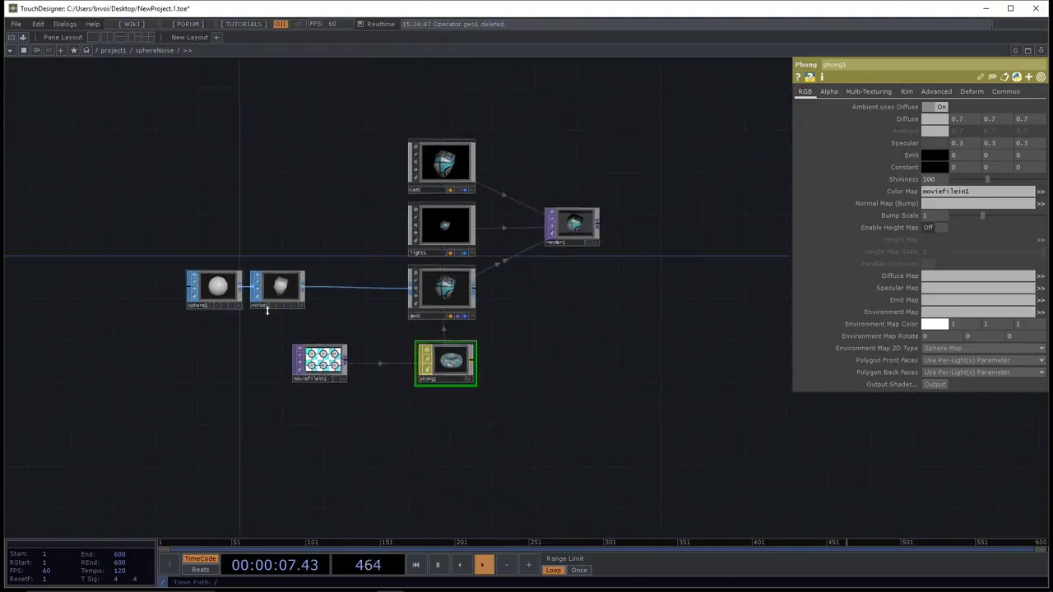
{"action": "left_click_drag", "start_coordinate": [470, 293], "coordinate": [466, 343]}
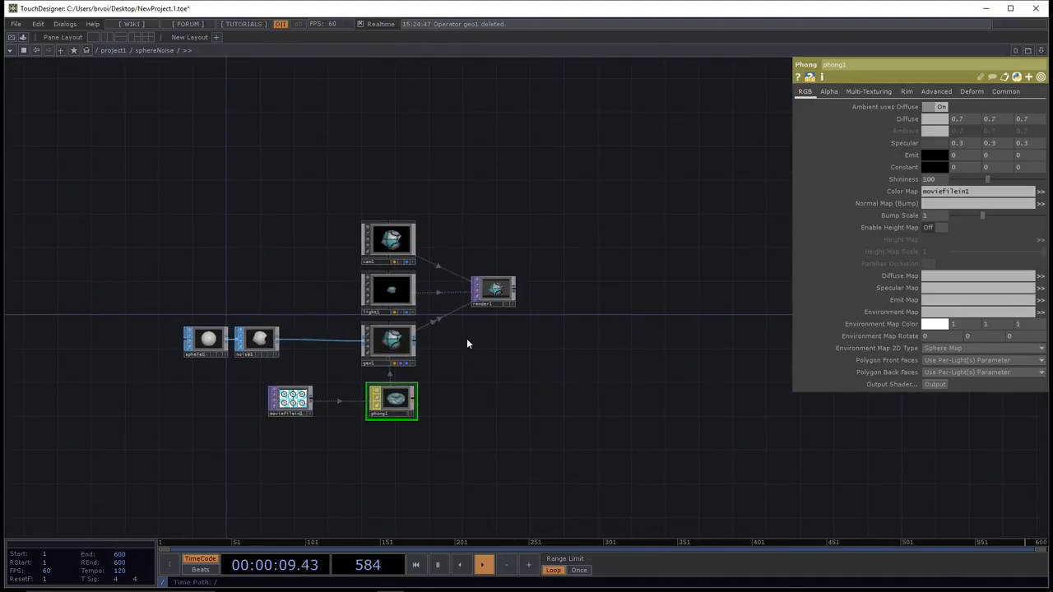
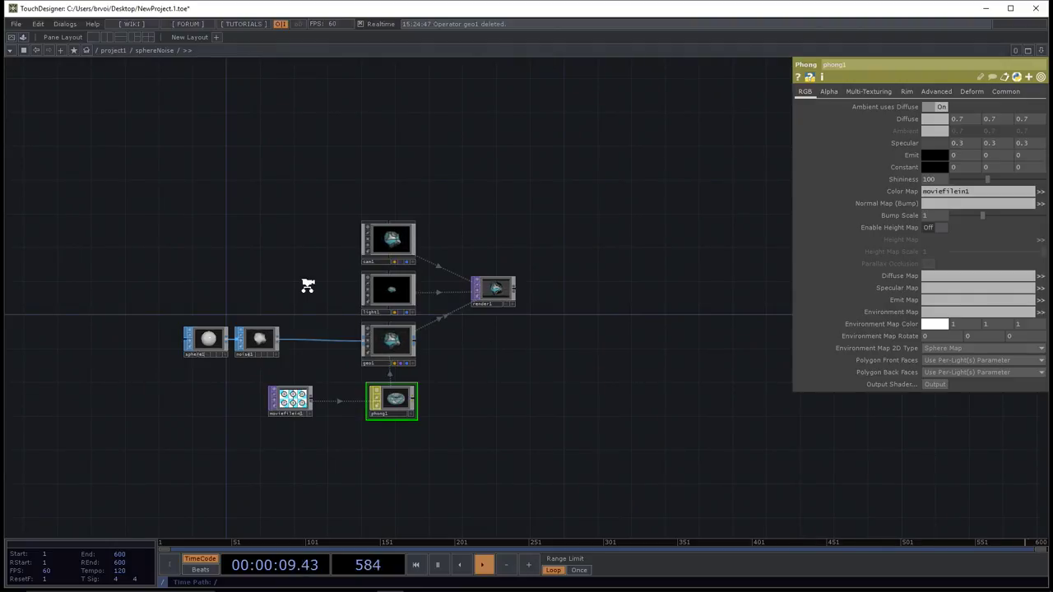
{"action": "scroll", "coordinate": [305, 296], "scroll_direction": "up", "scroll_amount": 5}
{"action": "left_click_drag", "start_coordinate": [319, 269], "coordinate": [320, 271]}
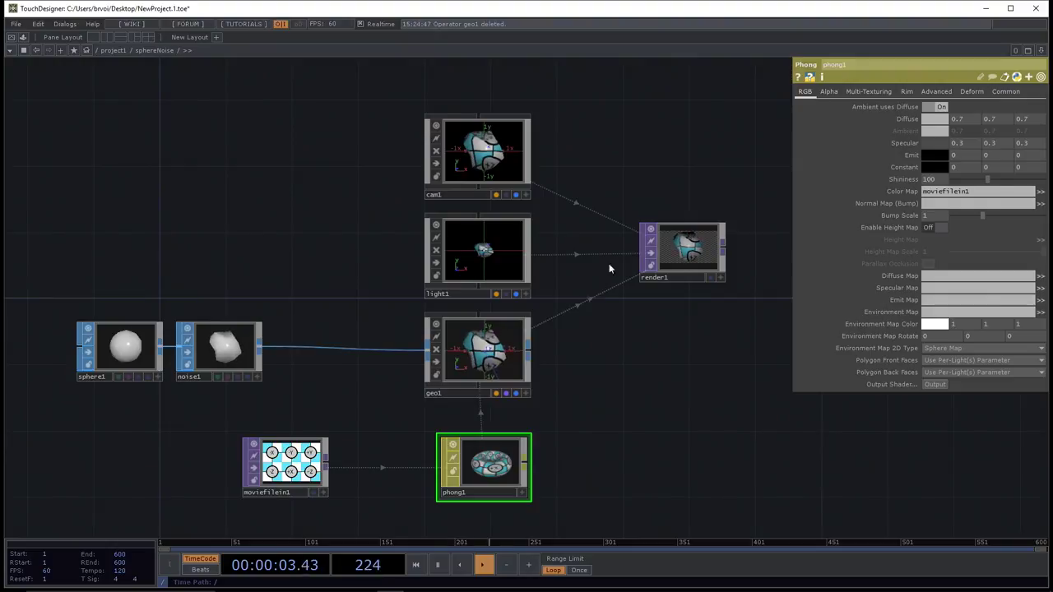
{"action": "left_click", "coordinate": [660, 251]}
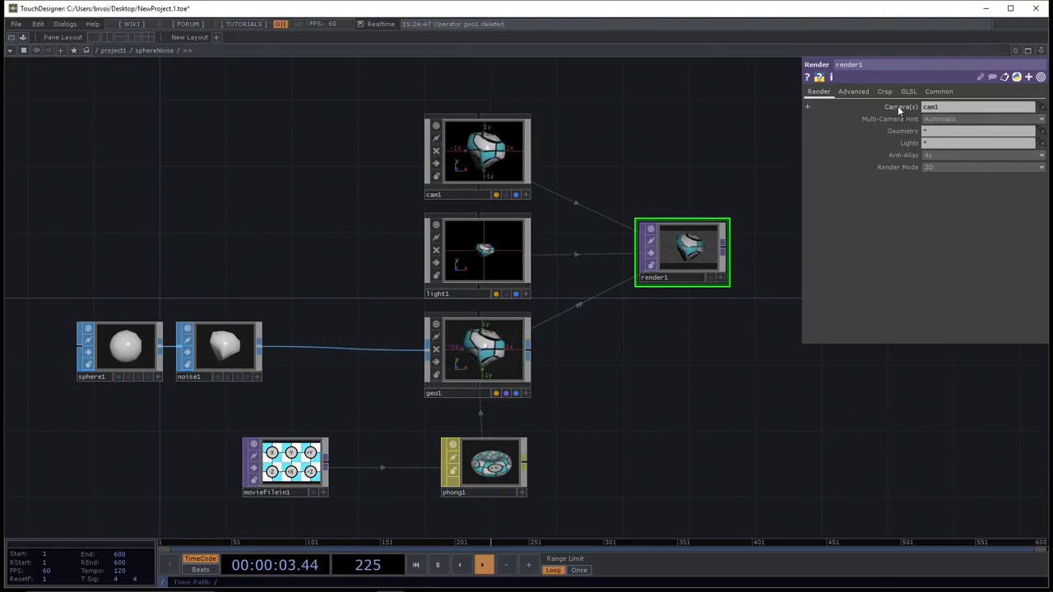
{"action": "left_click", "coordinate": [943, 107]}
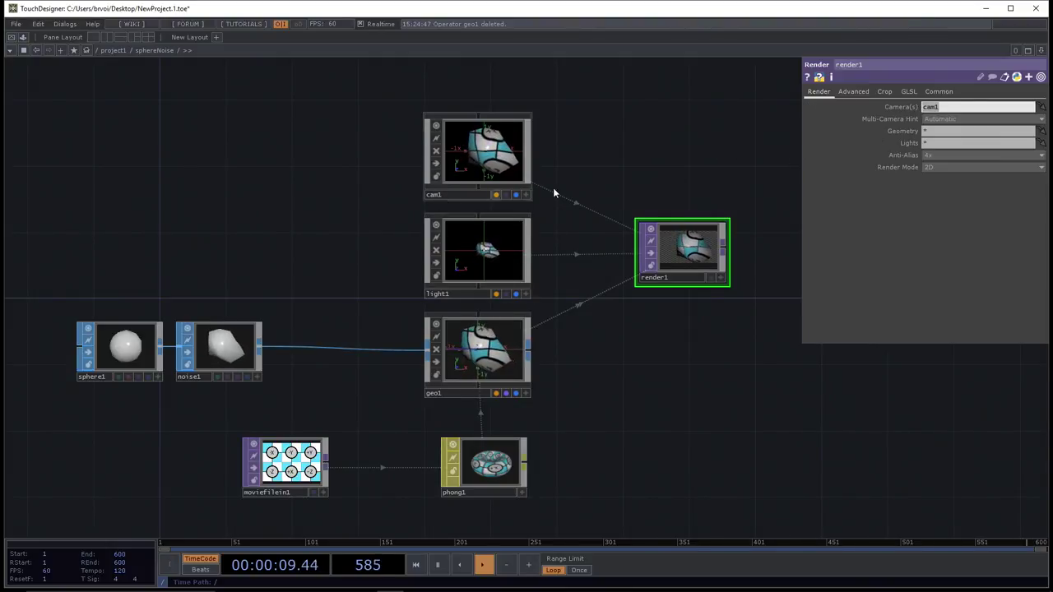
{"action": "key", "text": "Return"}
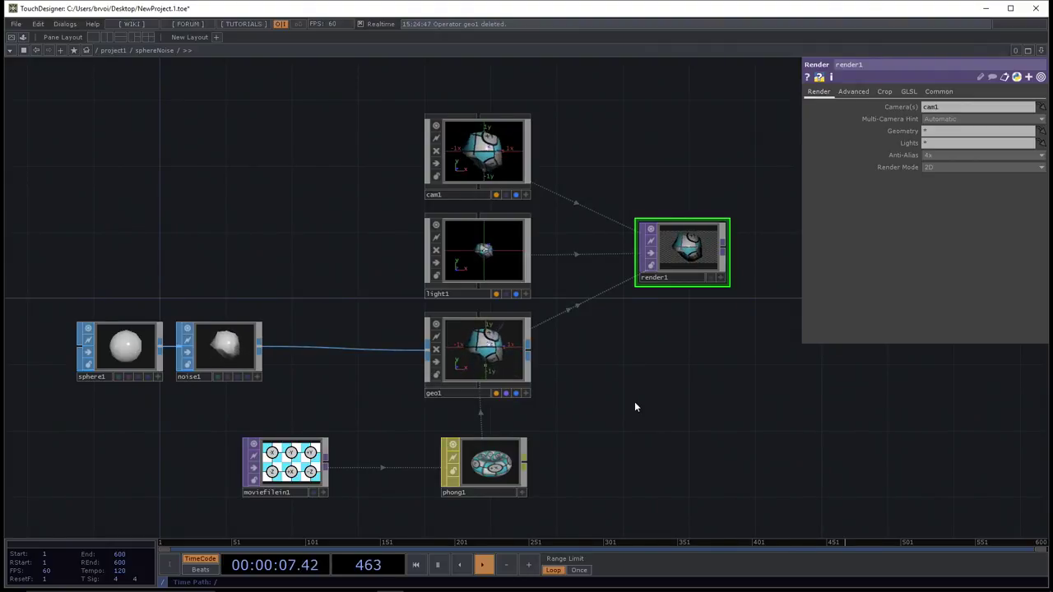
- Move moviefilein1 and phong1 together to the left, clearing the space below geo1
{"action": "left_click_drag", "start_coordinate": [634, 406], "coordinate": [600, 377]}
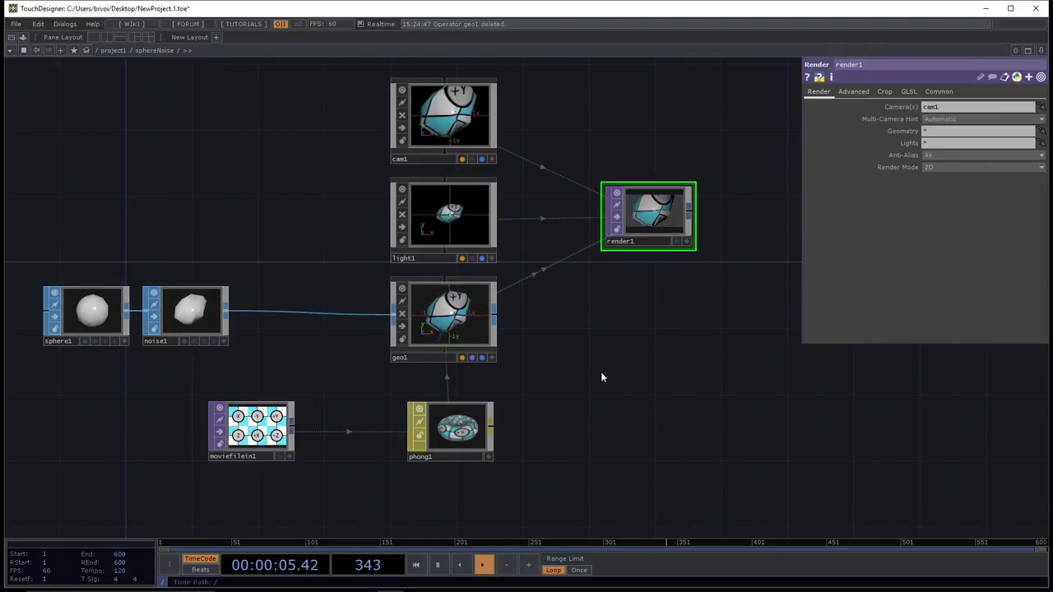
{"action": "left_click_drag", "start_coordinate": [630, 383], "coordinate": [642, 466]}
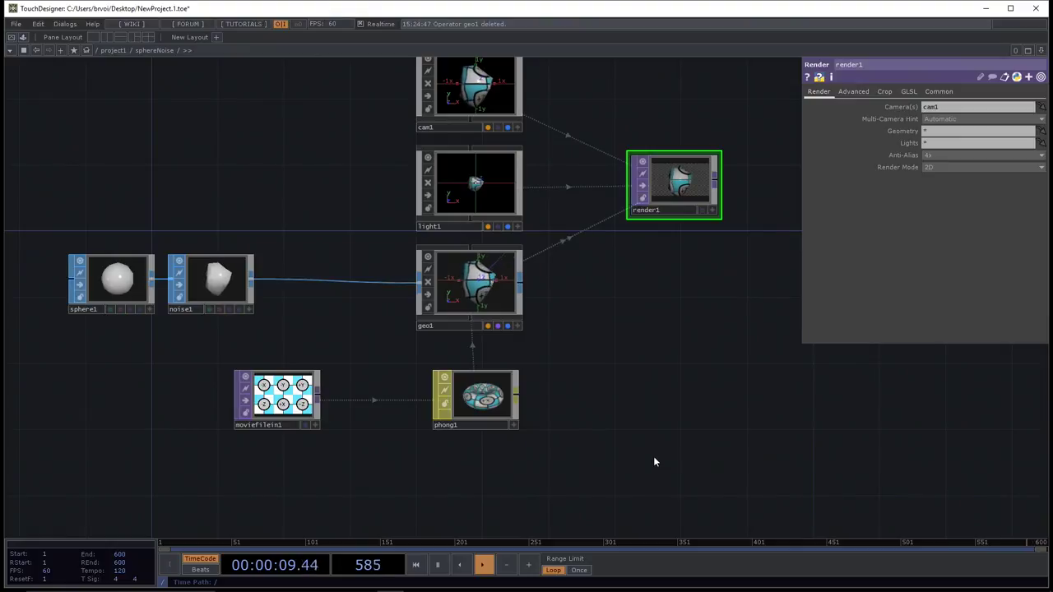
{"action": "scroll", "coordinate": [653, 460], "scroll_direction": "up", "scroll_amount": 3}
{"action": "scroll", "coordinate": [653, 457], "scroll_direction": "down", "scroll_amount": 3}
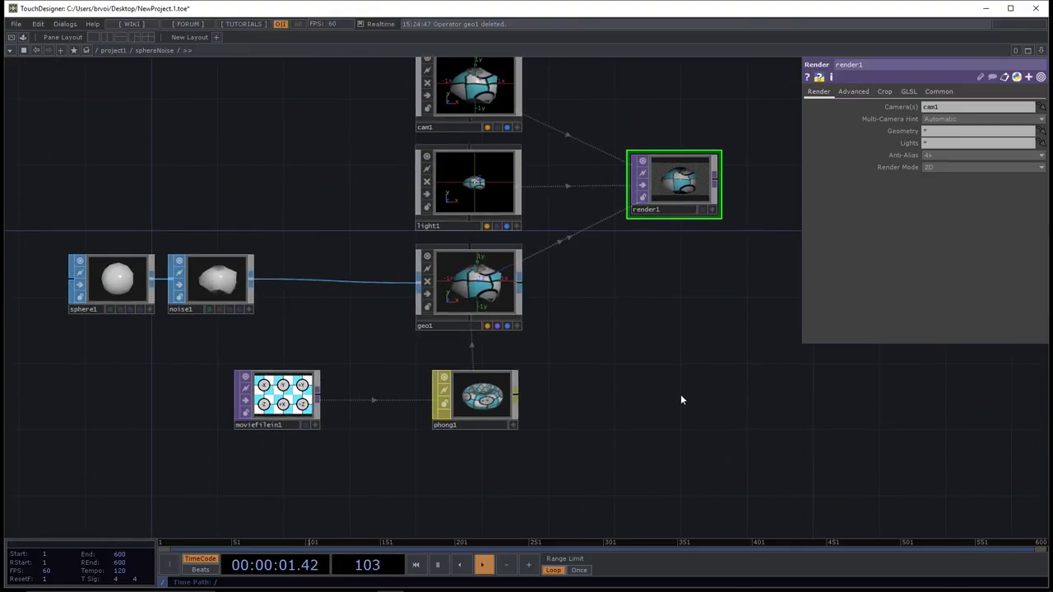
{"action": "left_click_drag", "start_coordinate": [682, 400], "coordinate": [689, 411]}
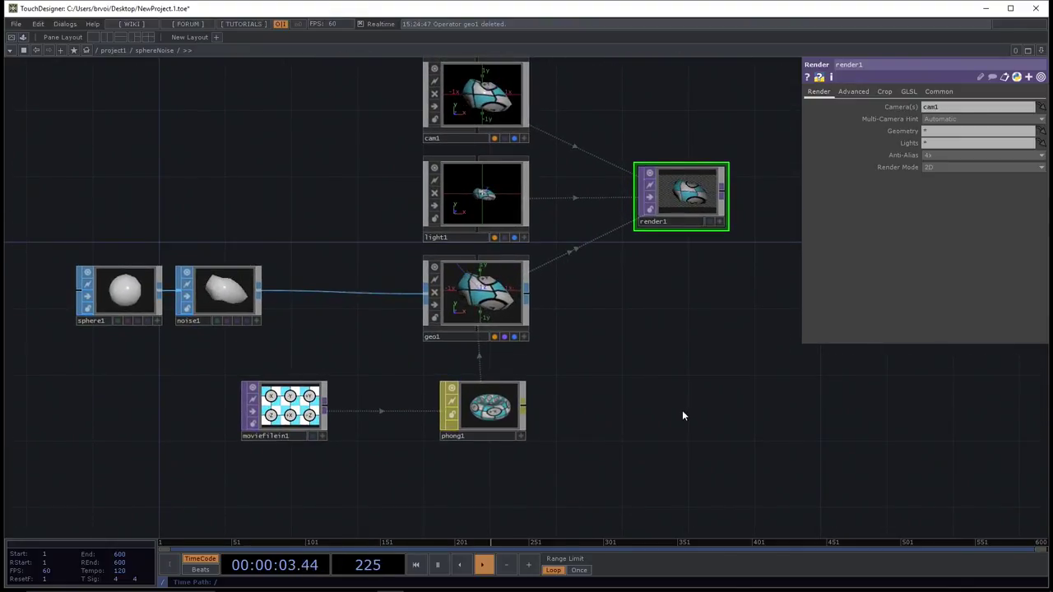
{"action": "left_click_drag", "start_coordinate": [599, 442], "coordinate": [204, 380]}
{"action": "left_click_drag", "start_coordinate": [284, 407], "coordinate": [80, 407]}
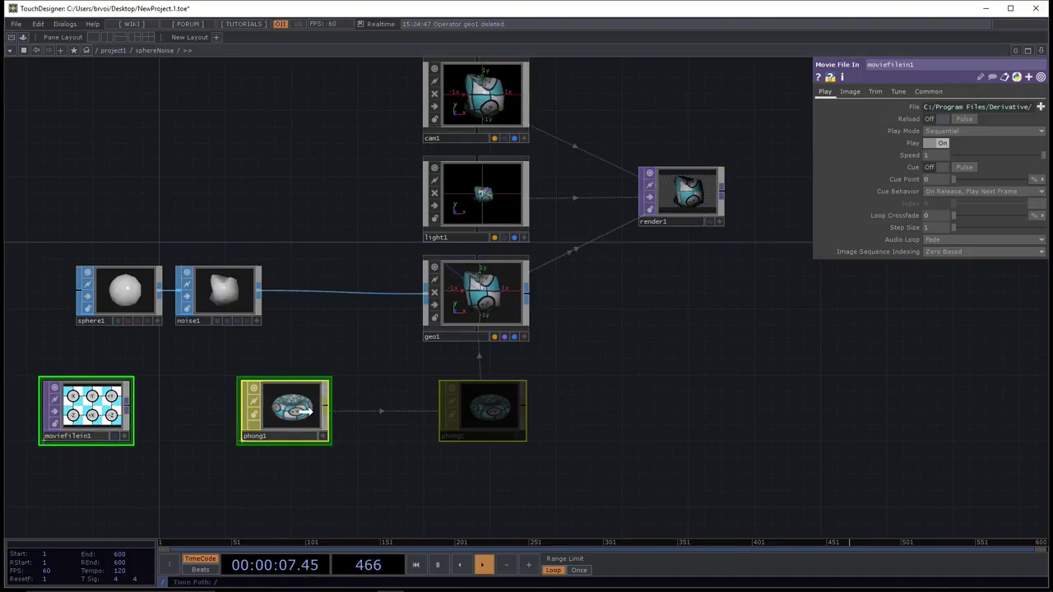
- Duplicate geo1 and place the copy directly below it in the network
{"action": "left_click", "coordinate": [698, 207]}
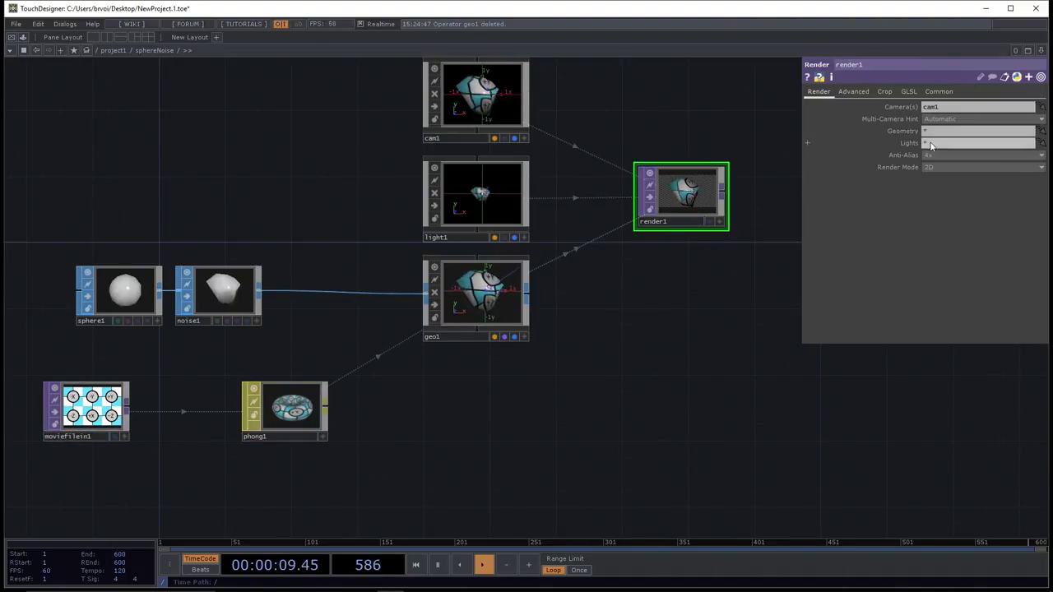
{"action": "left_click", "coordinate": [455, 299]}
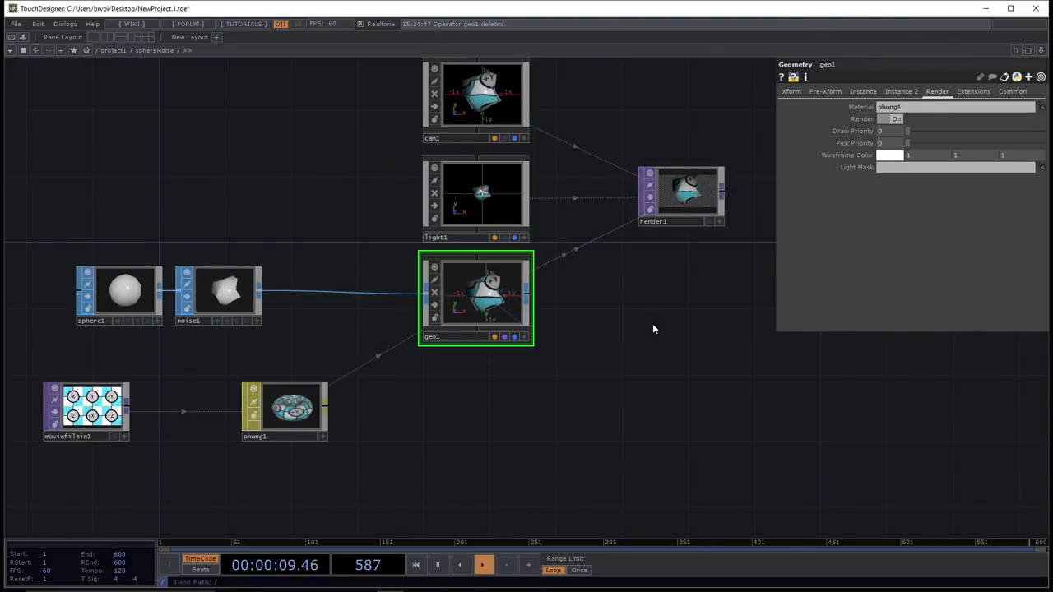
{"action": "left_click_drag", "start_coordinate": [655, 315], "coordinate": [540, 321]}
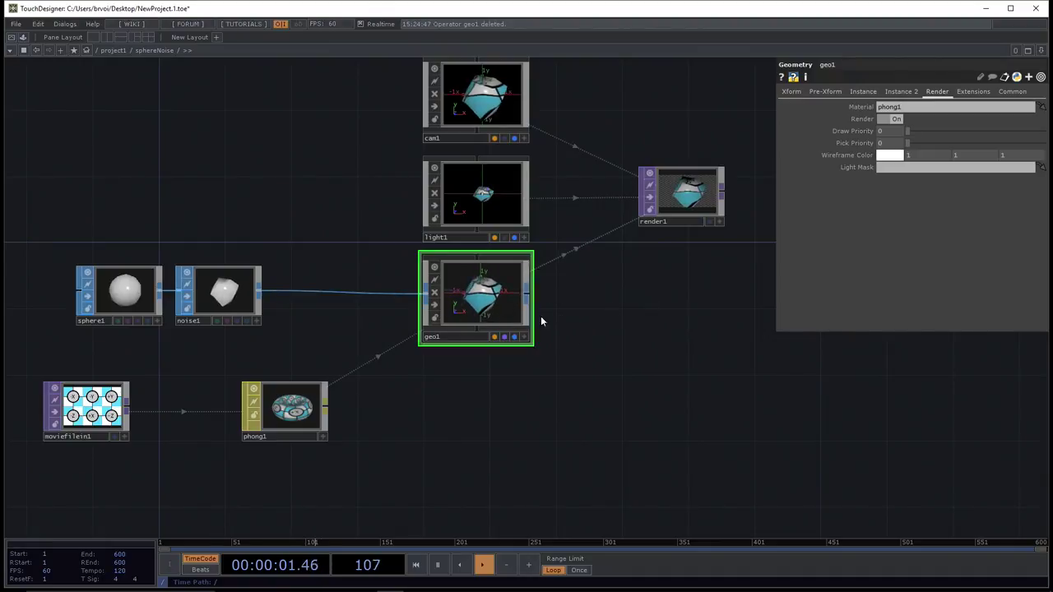
{"action": "key", "text": "ctrl+c"}
{"action": "key", "text": "ctrl+v"}
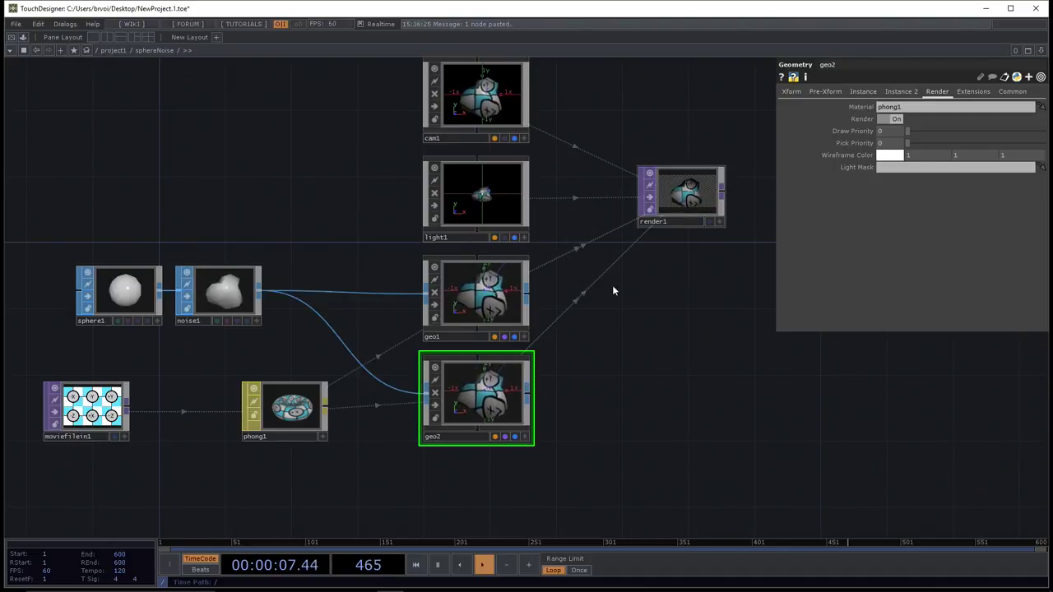
- Set geo2's X Translate to 1.2
{"action": "left_click", "coordinate": [790, 91]}
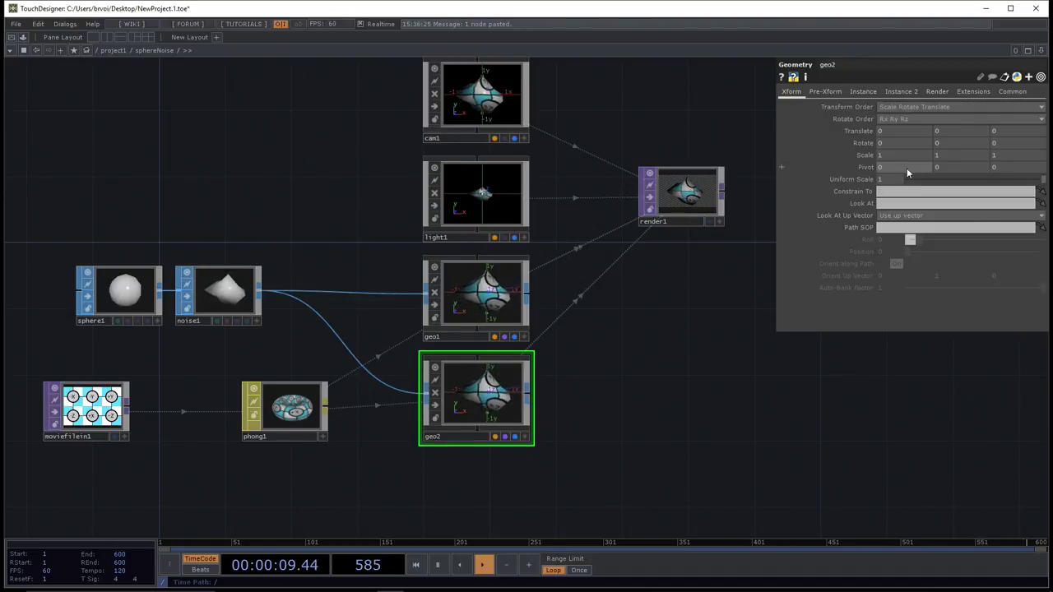
{"action": "middle_click_drag", "start_coordinate": [887, 130], "coordinate": [963, 119]}
{"action": "scroll", "coordinate": [707, 185], "scroll_direction": "up", "scroll_amount": 4}
{"action": "scroll", "coordinate": [674, 189], "scroll_direction": "down", "scroll_amount": 4}
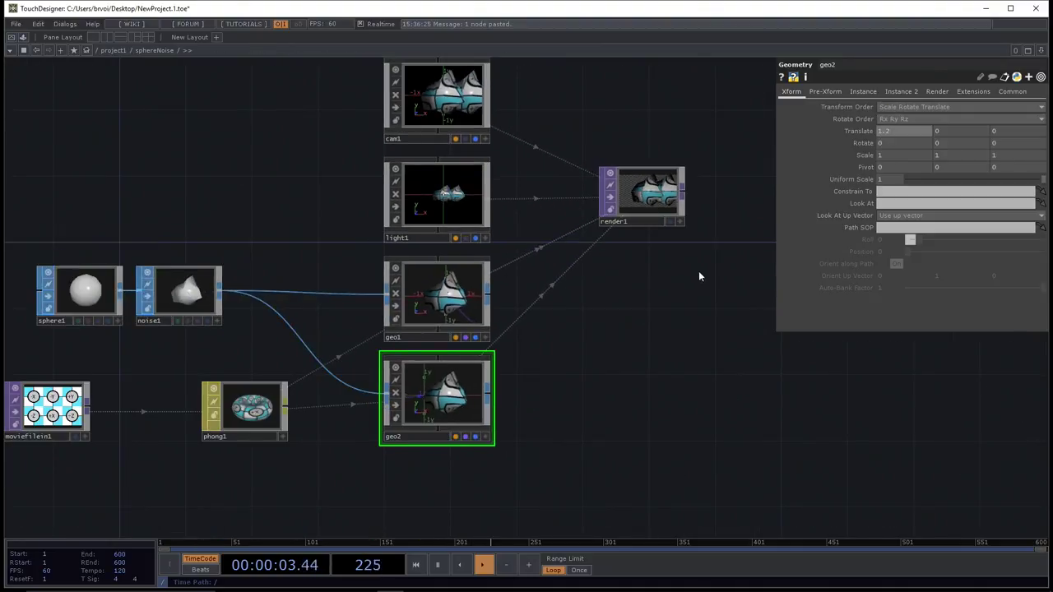
{"action": "left_click_drag", "start_coordinate": [698, 270], "coordinate": [680, 269]}
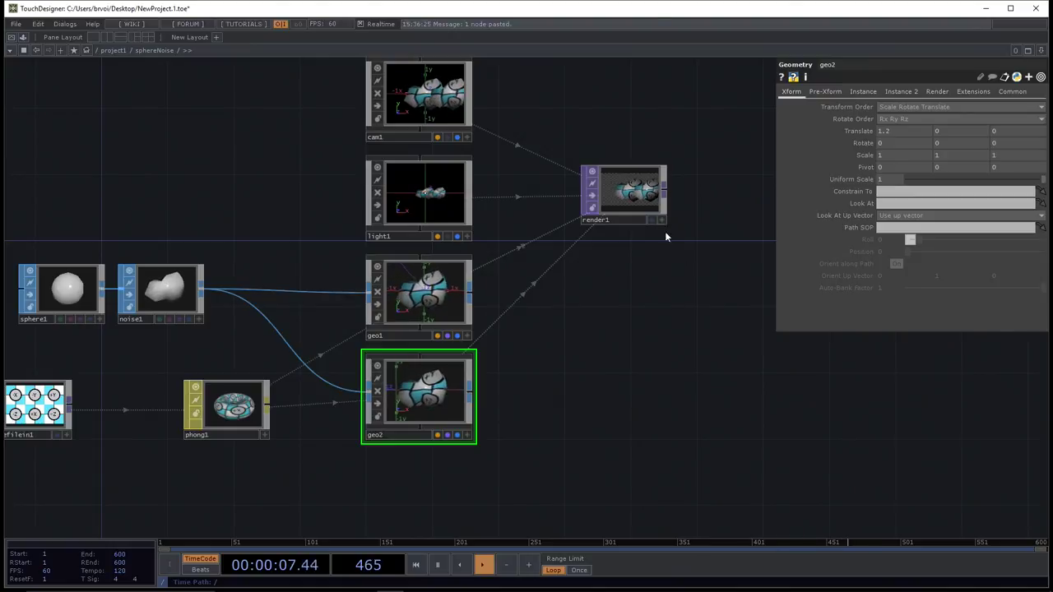
- Set render1's Geometry parameter to geo2 so that only this geometry is rendered
{"action": "left_click", "coordinate": [631, 197]}
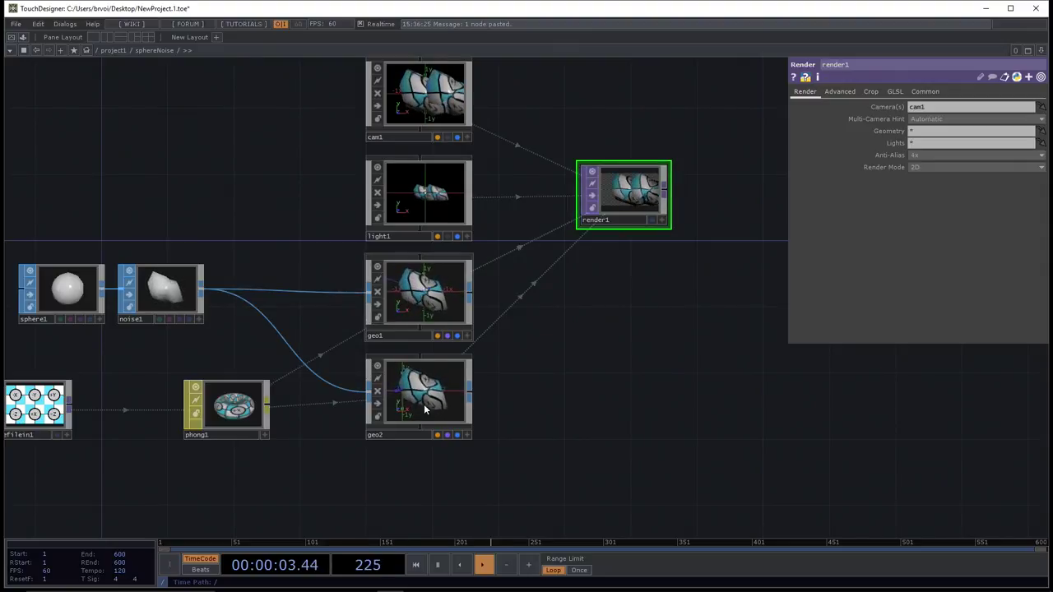
{"action": "left_click", "coordinate": [925, 133]}
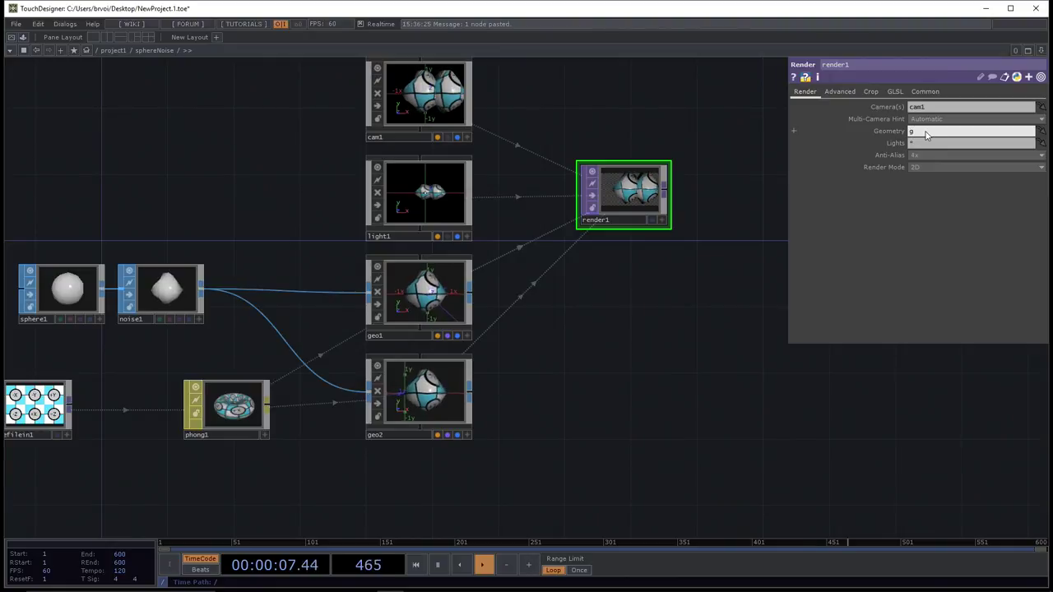
{"action": "type", "text": "geo2"}
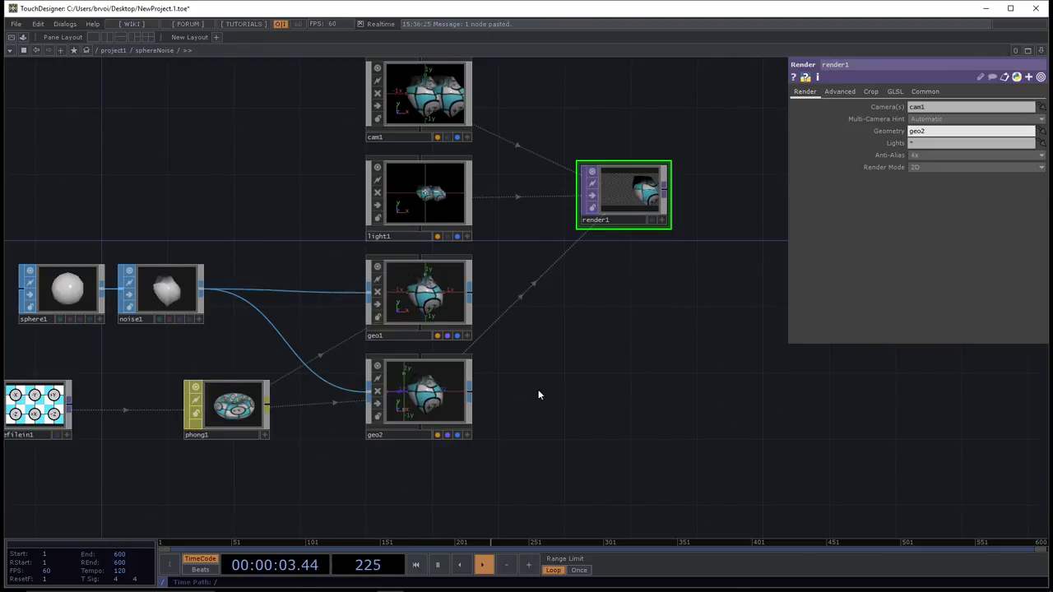
{"action": "left_click", "coordinate": [428, 395]}
{"action": "left_click", "coordinate": [618, 193]}
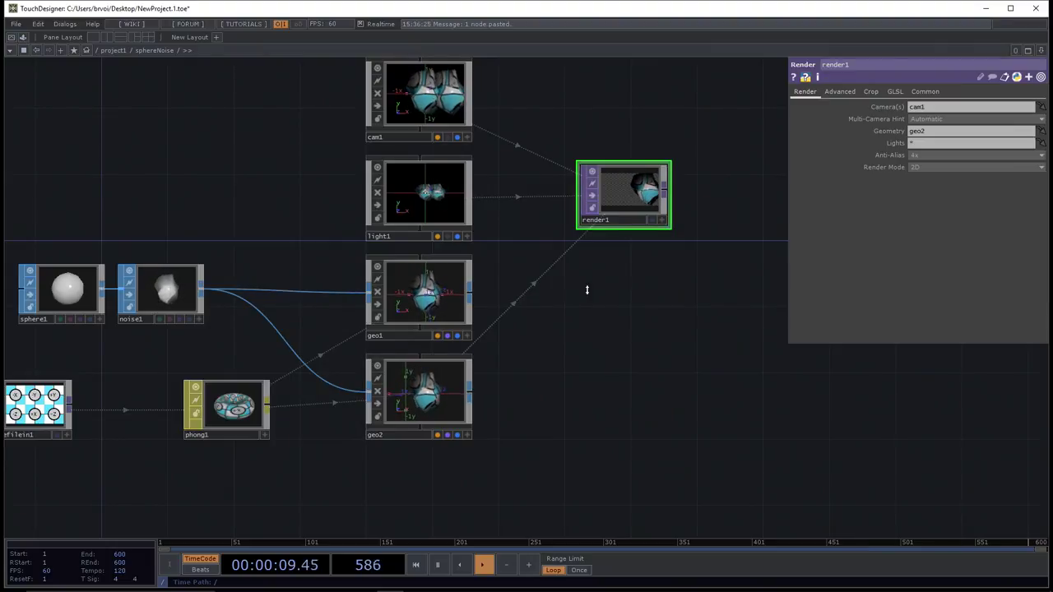
- Duplicate geo2 below itself in the network and set the copy's X Translate to -0.4
{"action": "left_click", "coordinate": [455, 392]}
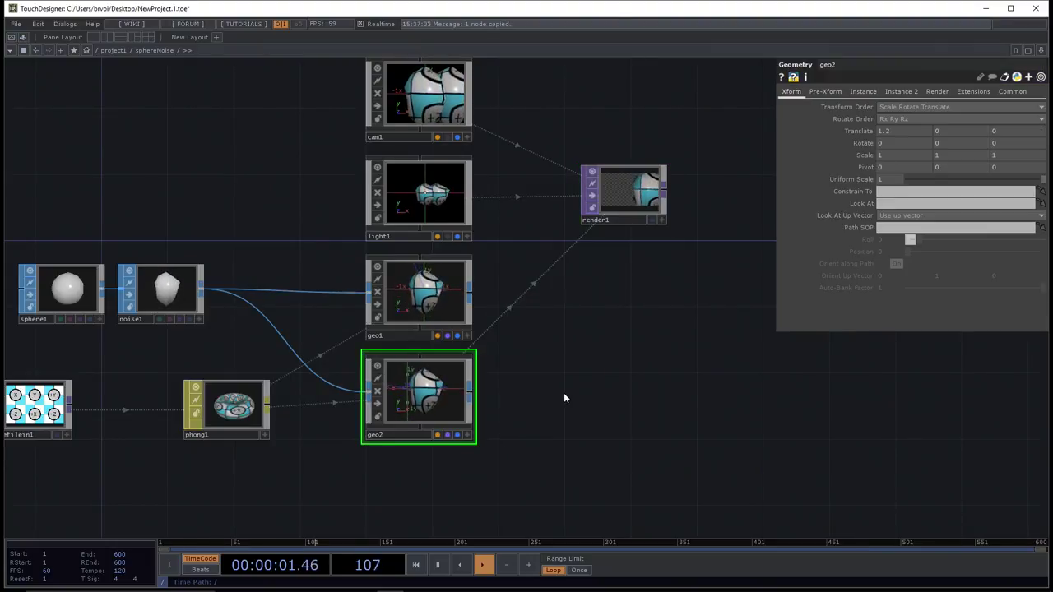
{"action": "key", "text": "ctrl+v"}
{"action": "left_click", "coordinate": [603, 175]}
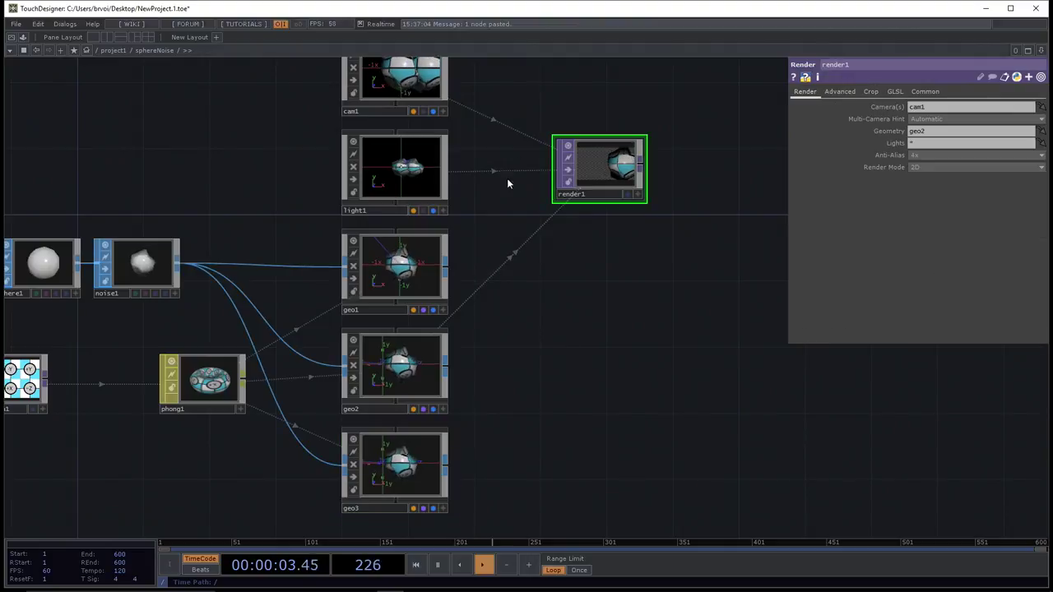
{"action": "left_click", "coordinate": [419, 441]}
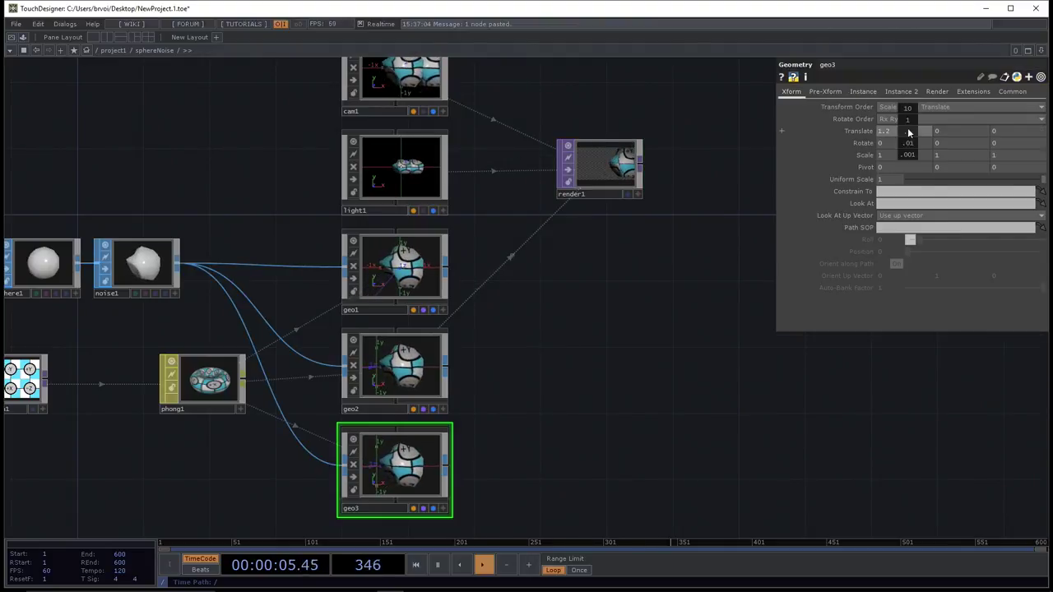
{"action": "middle_click_drag", "start_coordinate": [905, 131], "coordinate": [748, 233]}
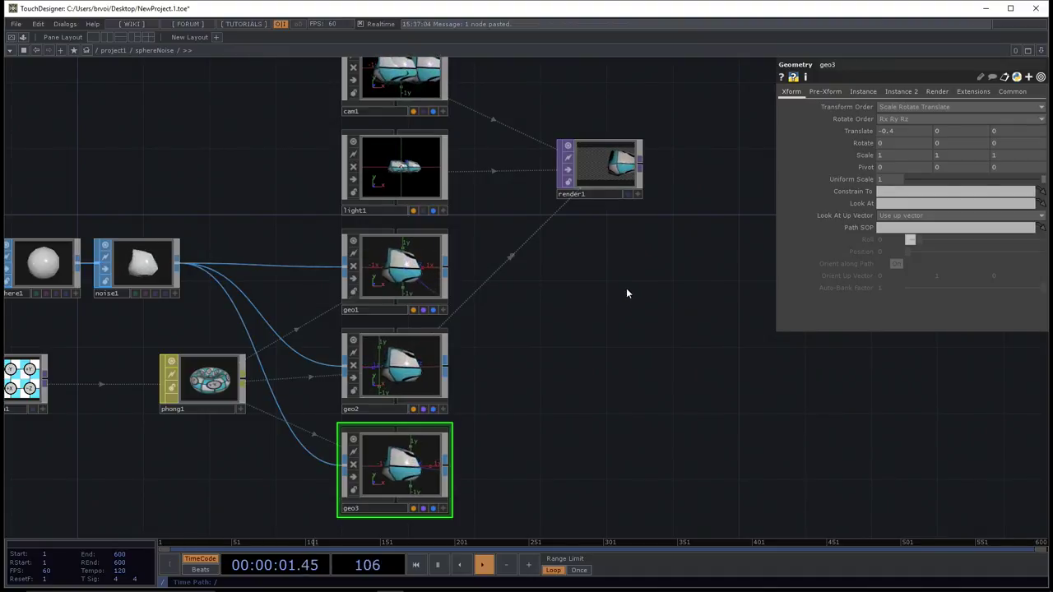
- Set render1's Geometry parameter to * and delete geo2 and geo3 from the network
{"action": "left_click", "coordinate": [632, 176]}
{"action": "left_click", "coordinate": [935, 131]}
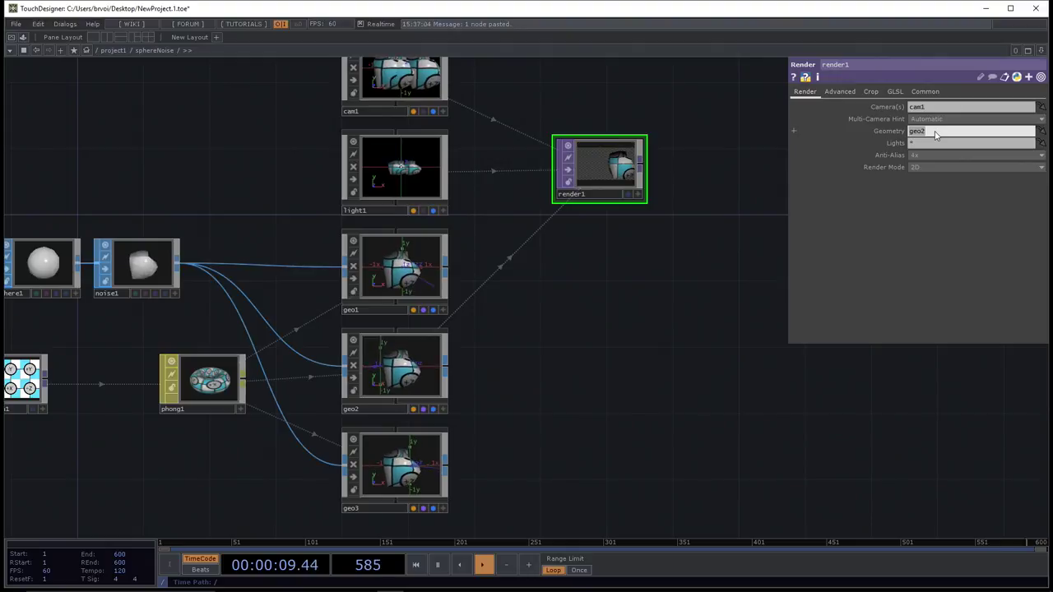
{"action": "type", "text": "*"}
{"action": "key", "text": "Return"}
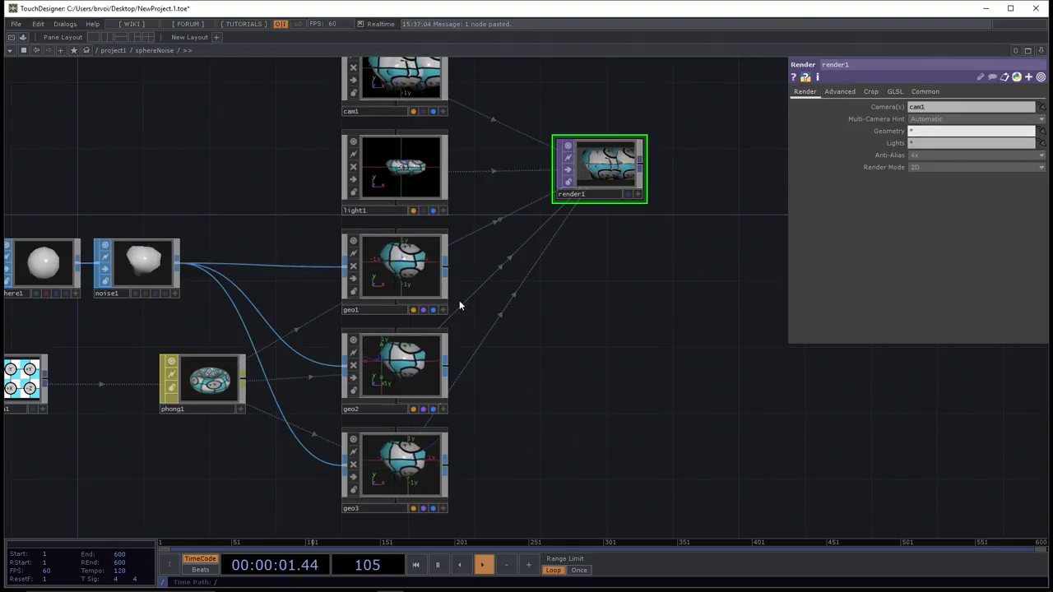
{"action": "left_click_drag", "start_coordinate": [510, 371], "coordinate": [411, 492]}
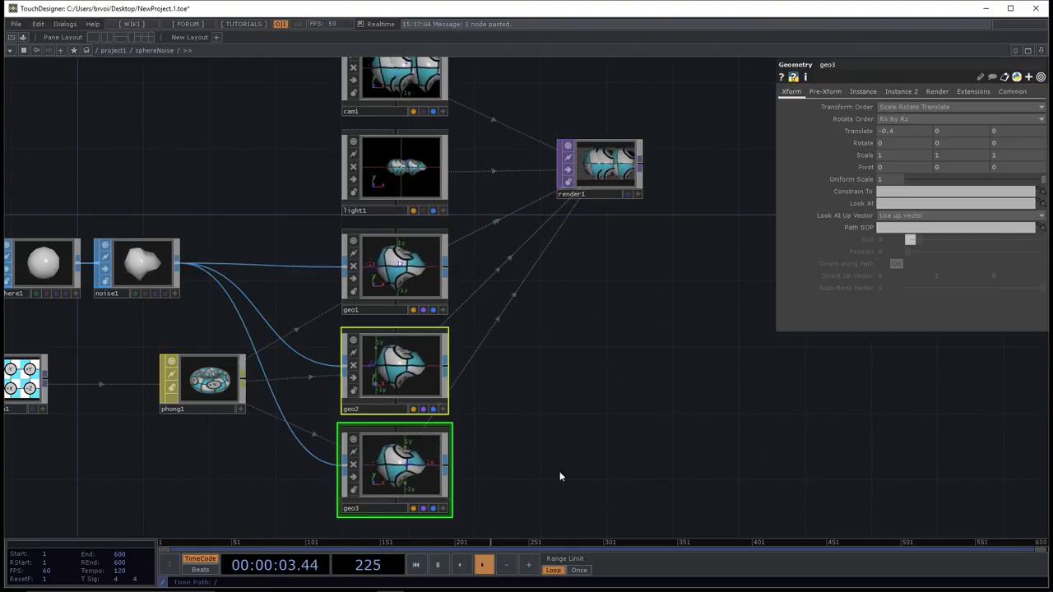
{"action": "key", "text": "Delete"}
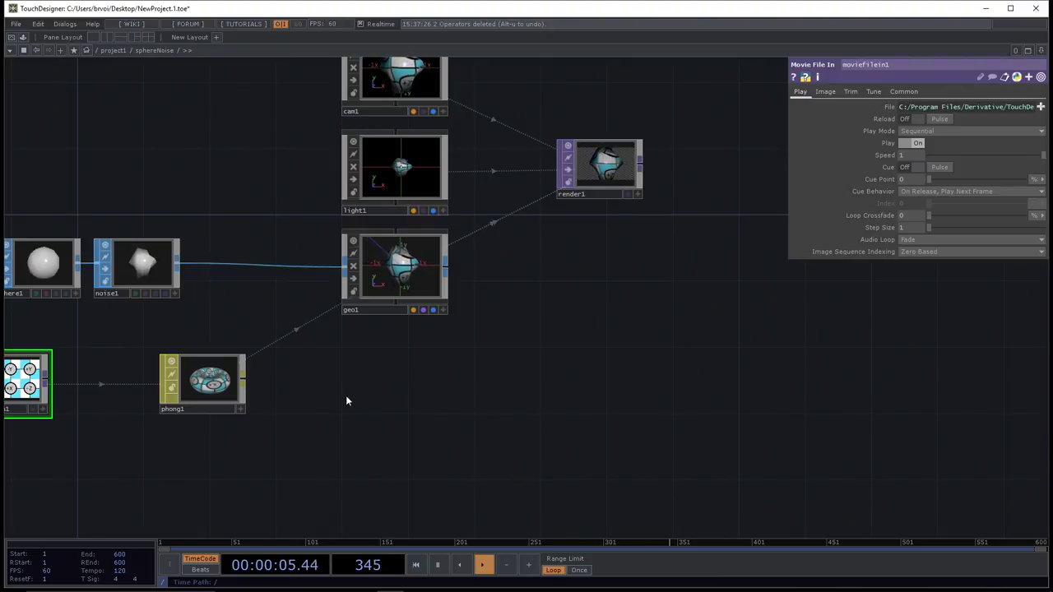
- Arrange phong1 below geo1 with moviefilein1 close beside it, and move sphere1 farther away from noise1
{"action": "left_click_drag", "start_coordinate": [345, 400], "coordinate": [510, 412]}
{"action": "right_click_drag", "start_coordinate": [465, 435], "coordinate": [130, 332]}
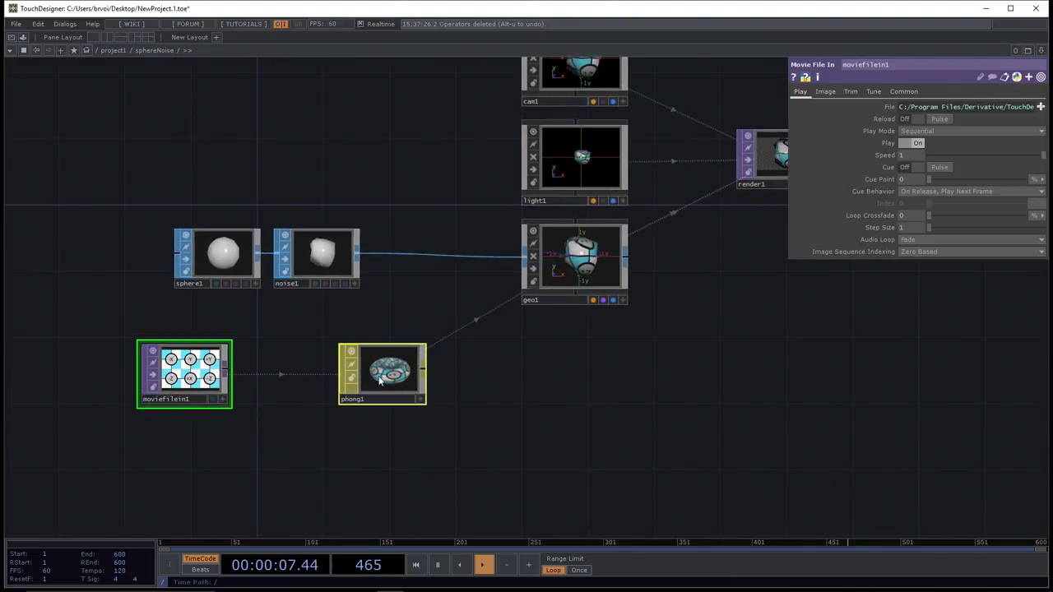
{"action": "key", "text": "ctrl+c"}
{"action": "key", "text": "ctrl+v"}
{"action": "left_click", "coordinate": [366, 421]}
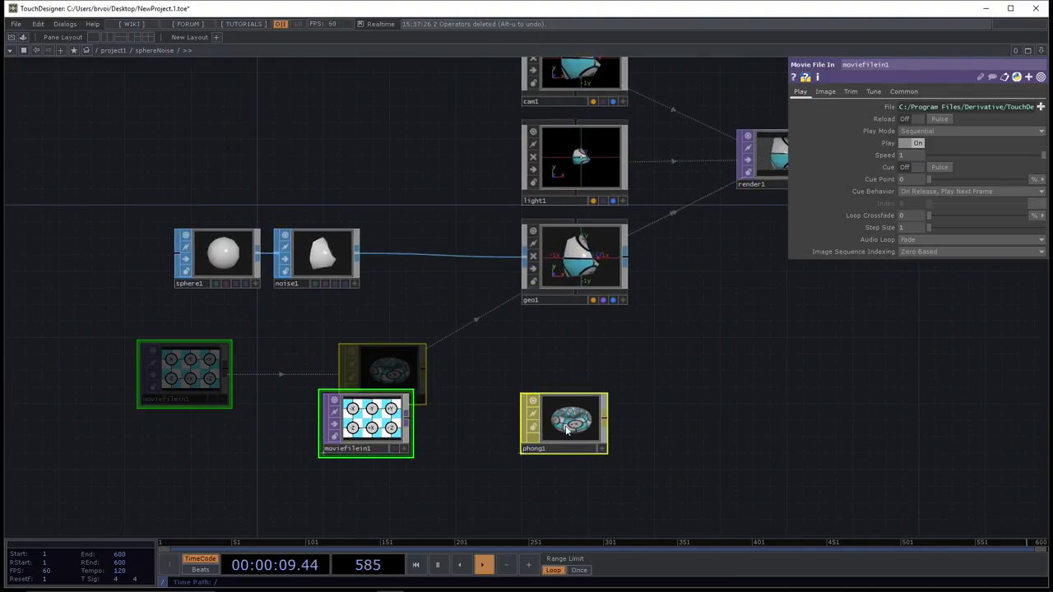
{"action": "left_click", "coordinate": [769, 160]}
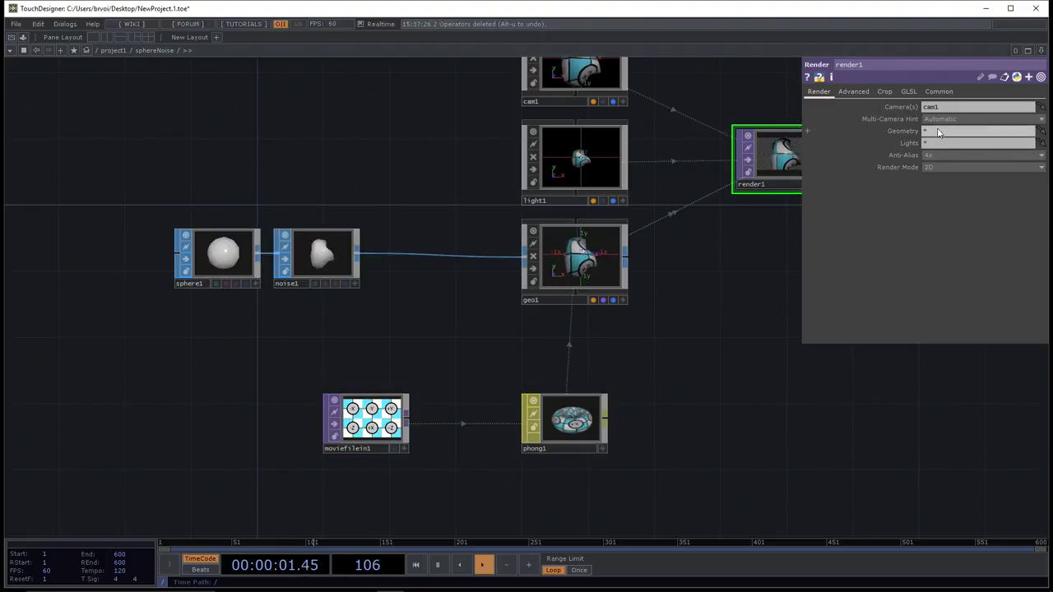
{"action": "left_click_drag", "start_coordinate": [383, 421], "coordinate": [467, 421]}
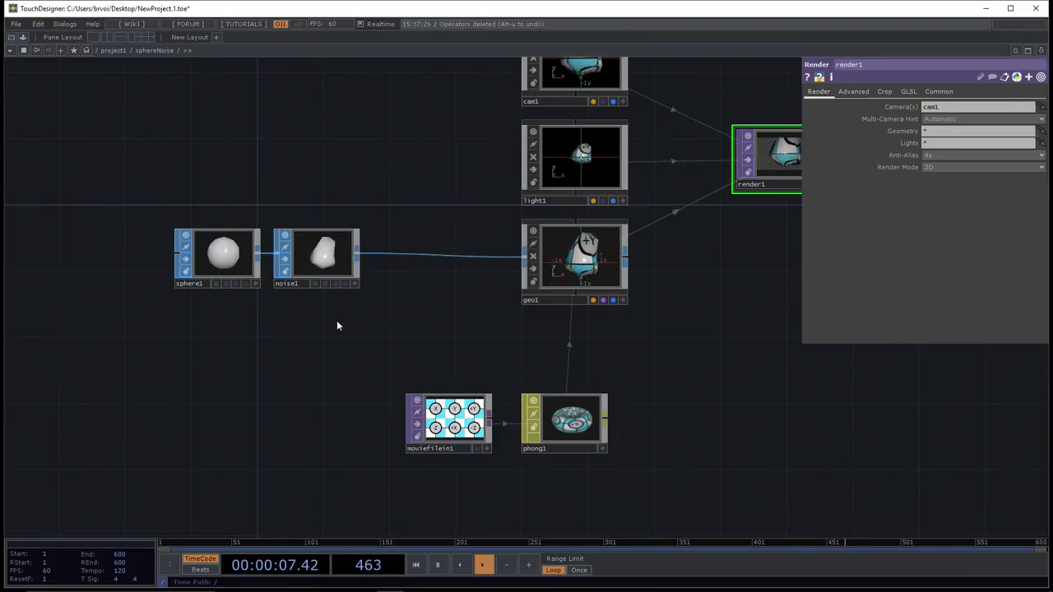
{"action": "left_click_drag", "start_coordinate": [186, 256], "coordinate": [70, 256]}
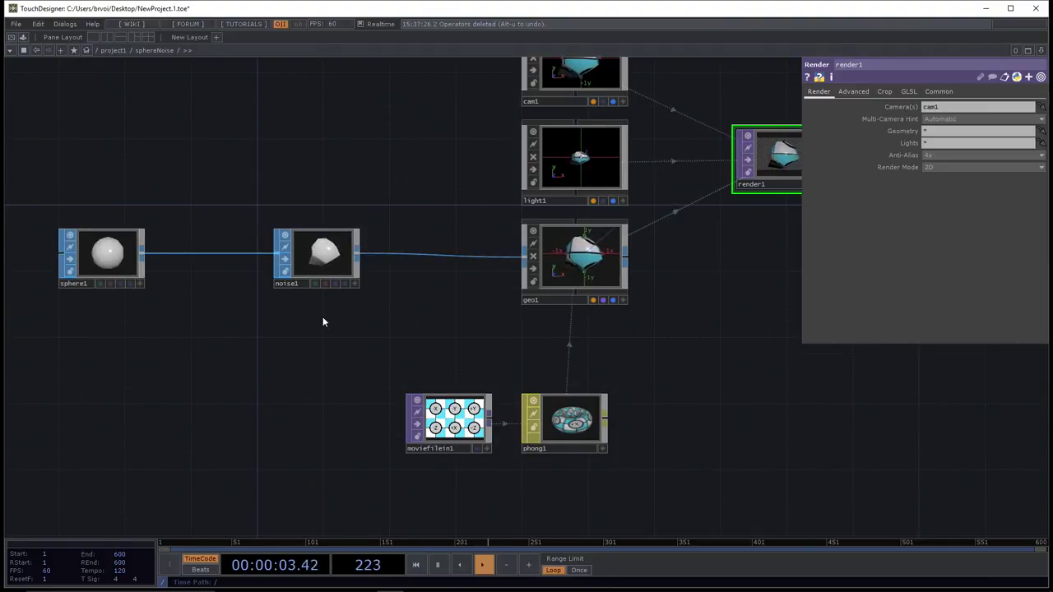
- Look over the available SOP operators in the OP Create Dialog, leaving it without adding one
{"action": "key", "text": "Tab"}
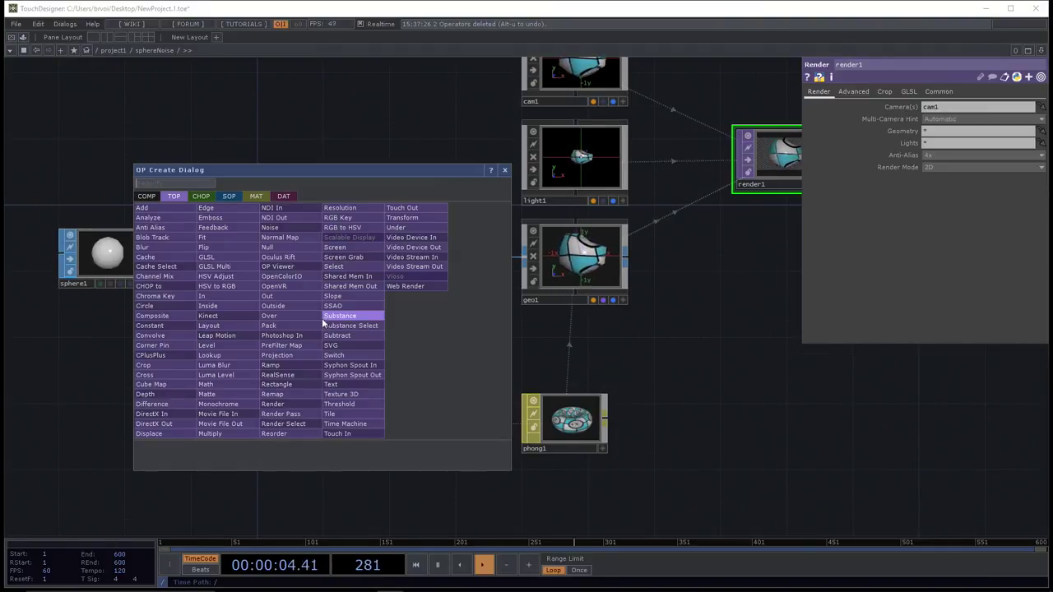
{"action": "left_click", "coordinate": [228, 196]}
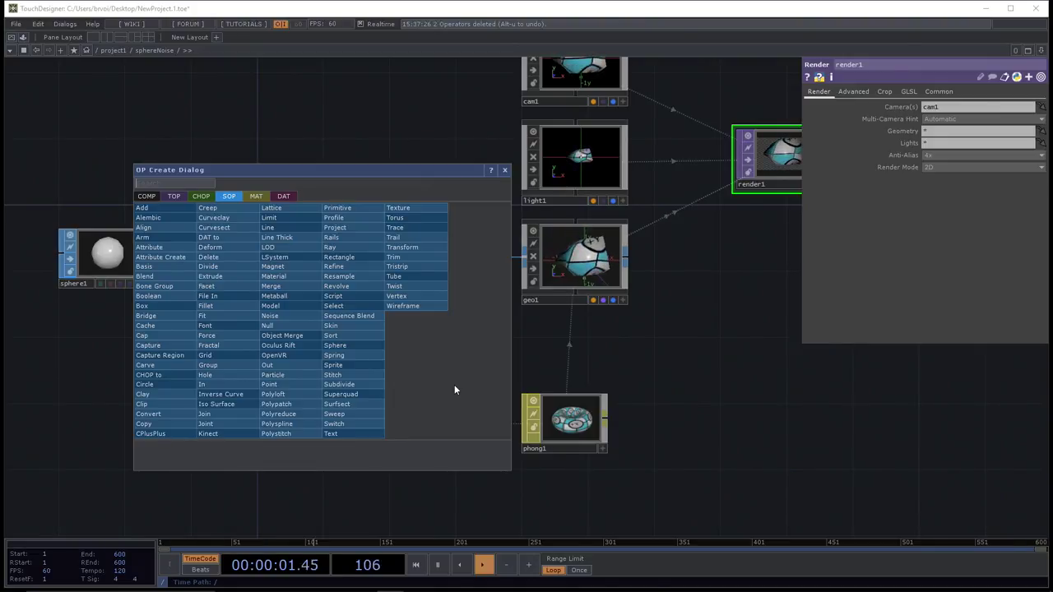
{"action": "key", "text": "Escape"}
{"action": "key", "text": "alt+u"}
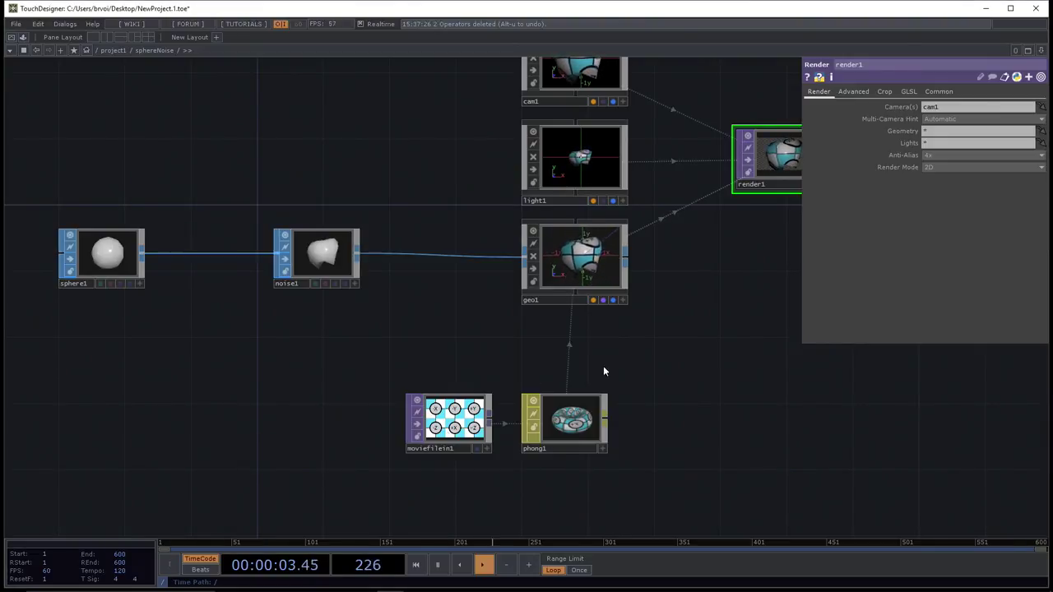
- Import dodecahedron.obj from the workshop's Media/Geo/Dodeca folder in File Explorer into the network, placing it below sphere1
{"action": "left_click", "coordinate": [256, 590]}
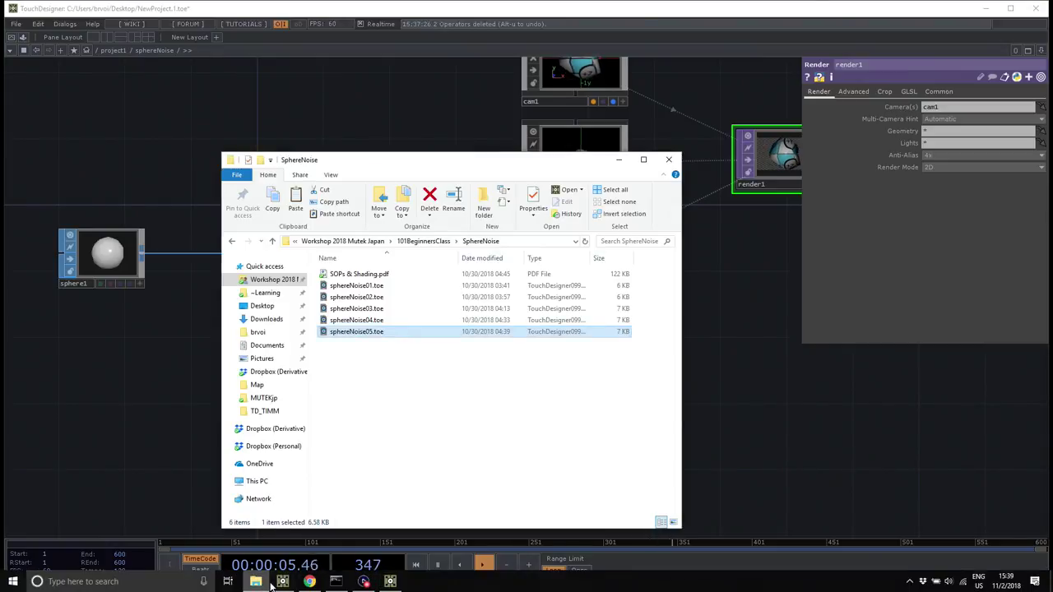
{"action": "left_click", "coordinate": [359, 241]}
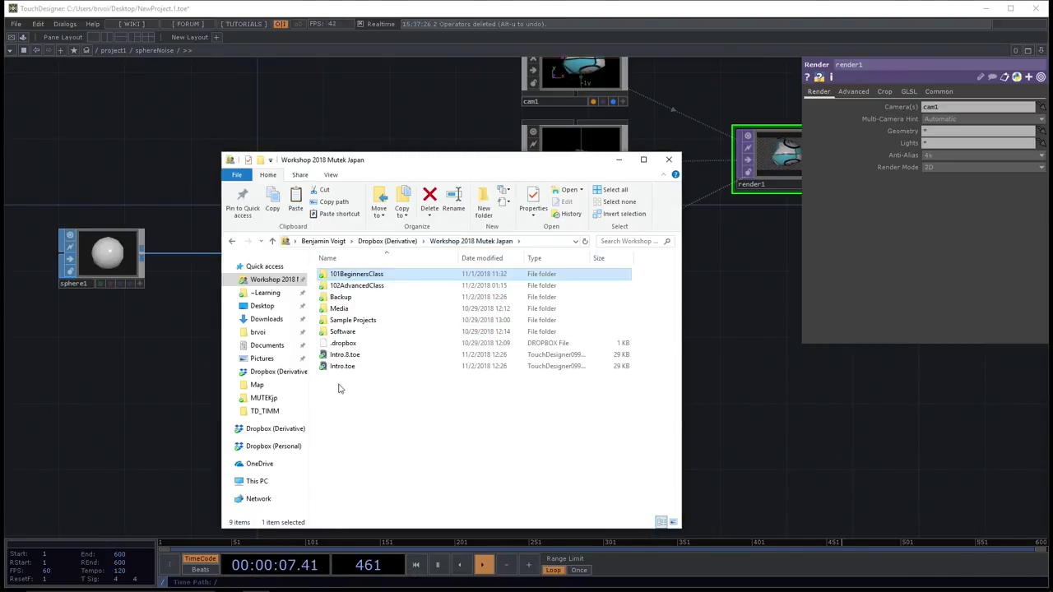
{"action": "double_click", "coordinate": [342, 309]}
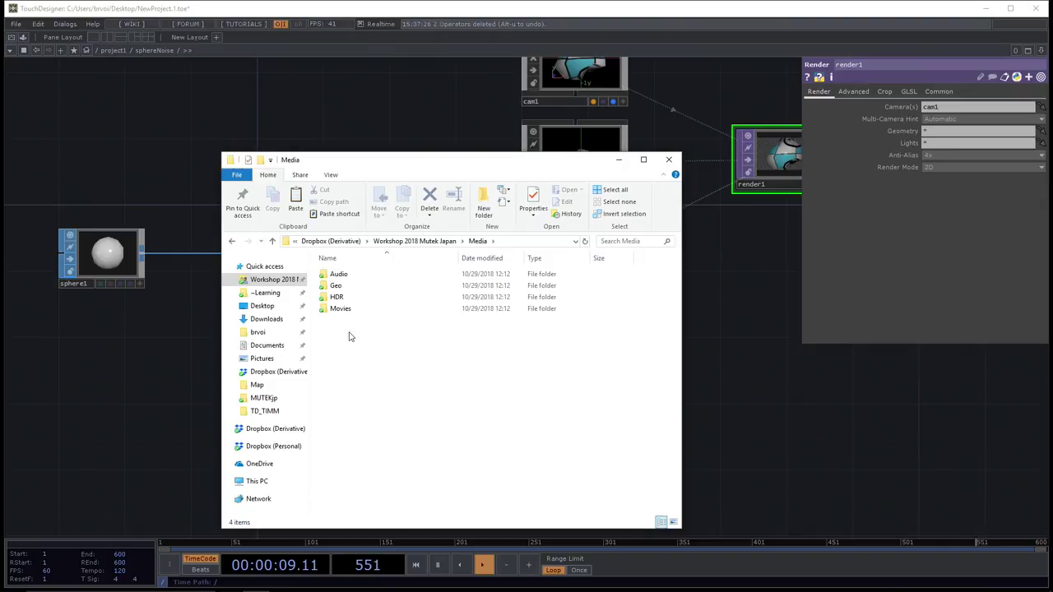
{"action": "double_click", "coordinate": [349, 285]}
{"action": "double_click", "coordinate": [342, 274]}
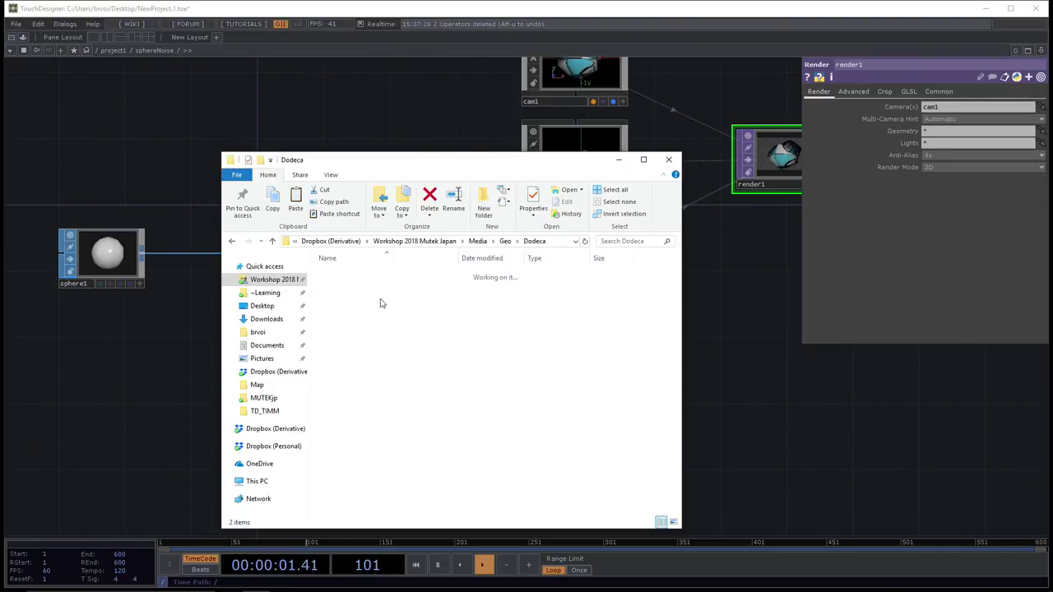
{"action": "left_click", "coordinate": [359, 298]}
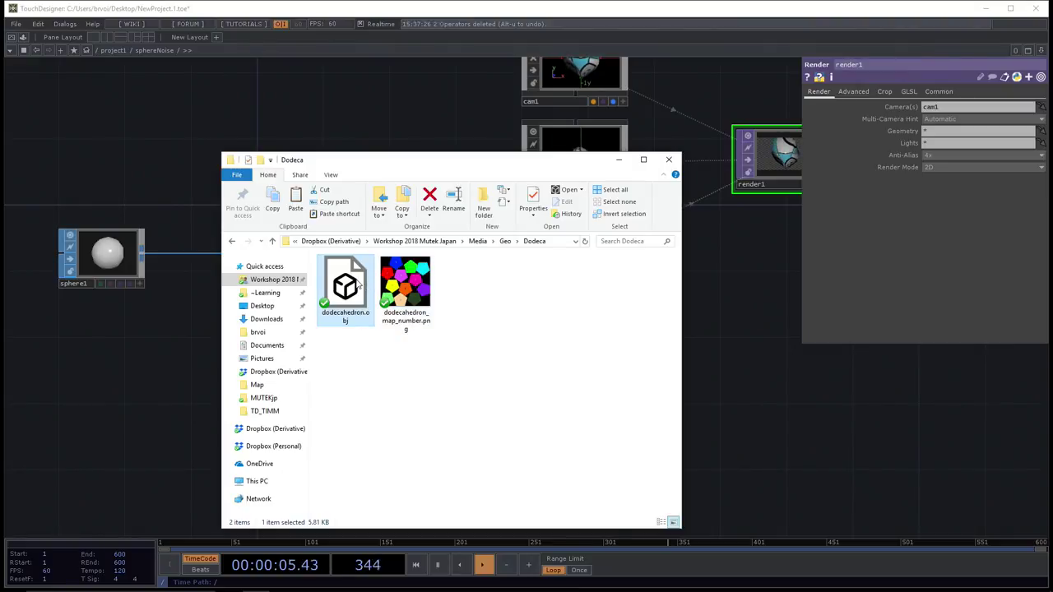
{"action": "left_click_drag", "start_coordinate": [358, 284], "coordinate": [124, 420]}
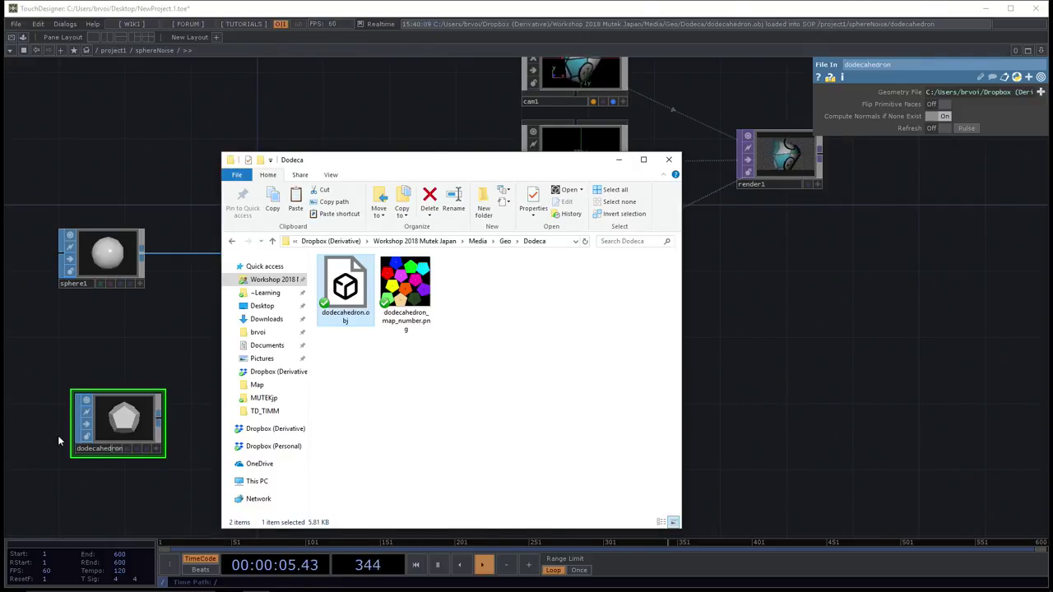
- Delete the imported dodecahedron operator from the network
{"action": "left_click", "coordinate": [135, 426]}
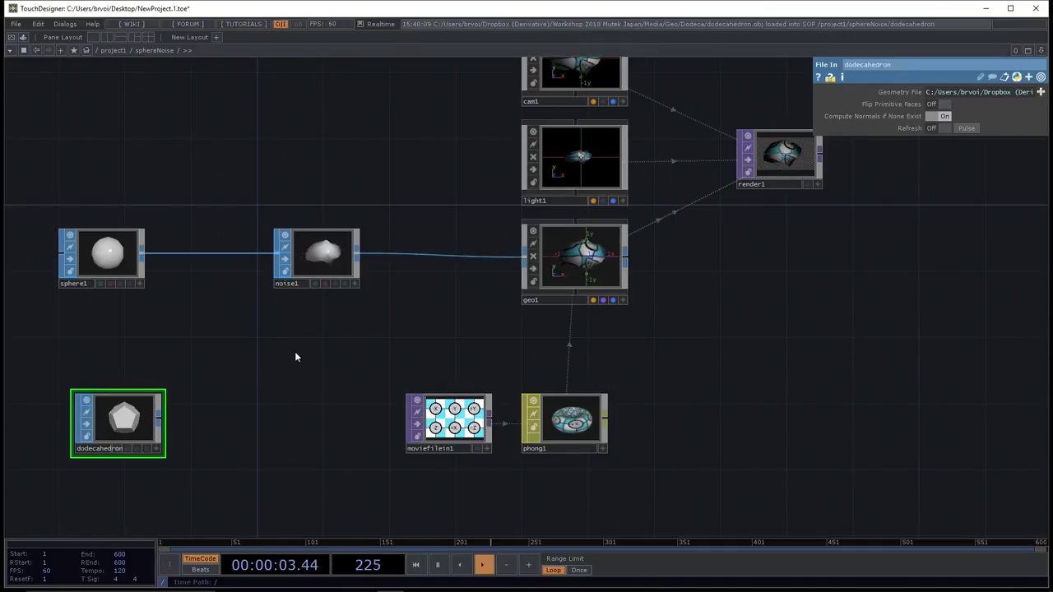
{"action": "key", "text": "Delete"}
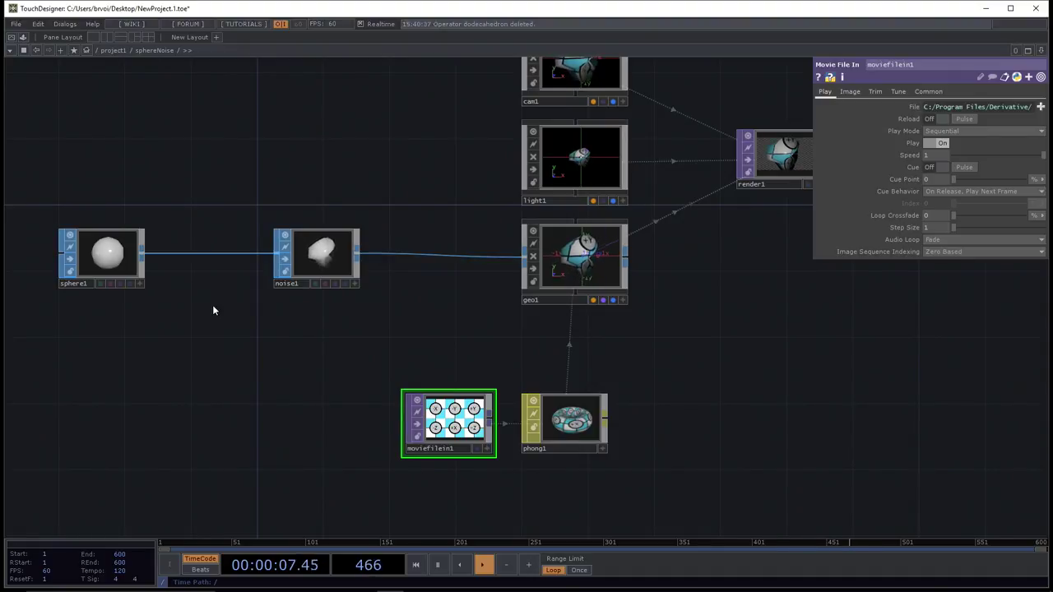
- Open sphereNoise05.toe from the workshop's 101BeginnersClass/SphereNoise folder in File Explorer
{"action": "mouse_move", "coordinate": [257, 582]}
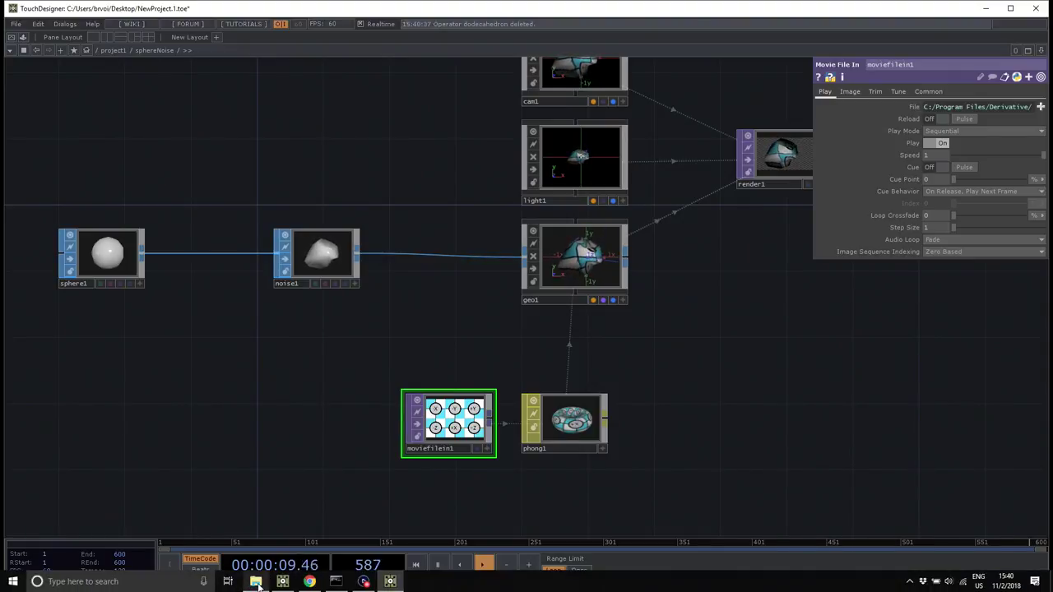
{"action": "left_click", "coordinate": [257, 581]}
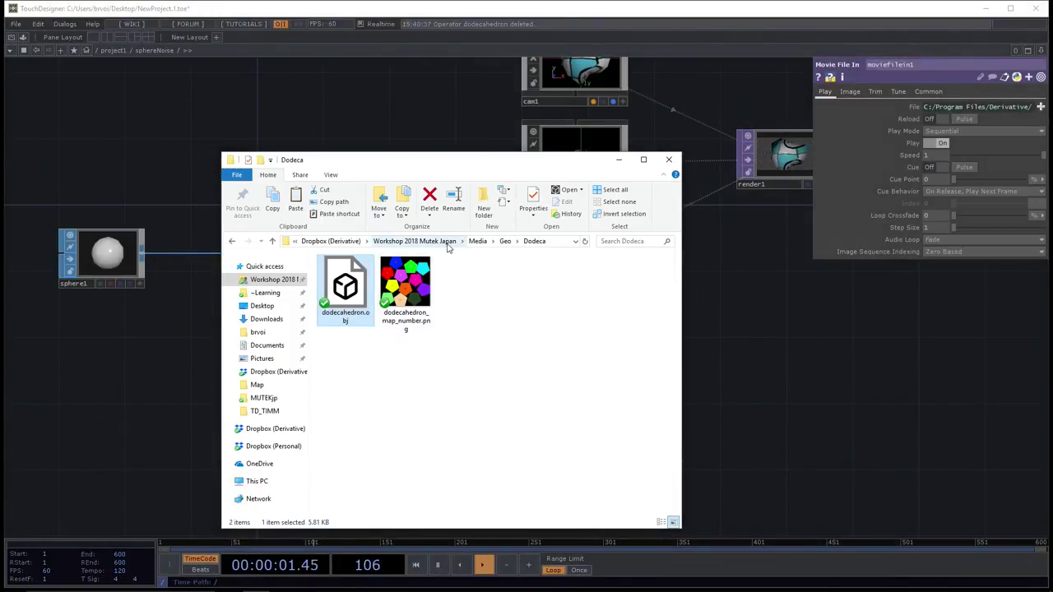
{"action": "left_click", "coordinate": [442, 241]}
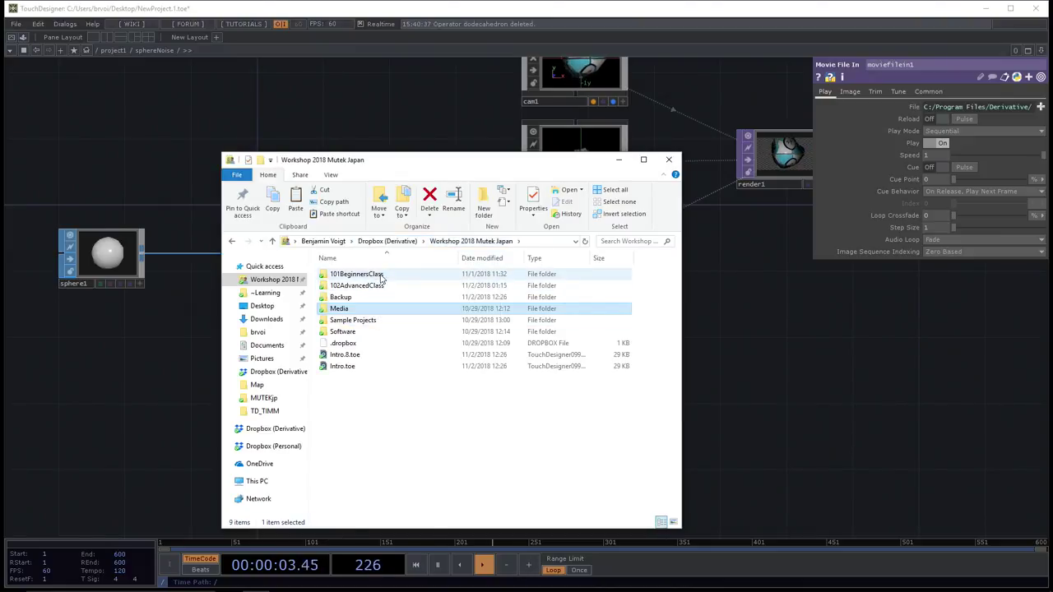
{"action": "double_click", "coordinate": [380, 275]}
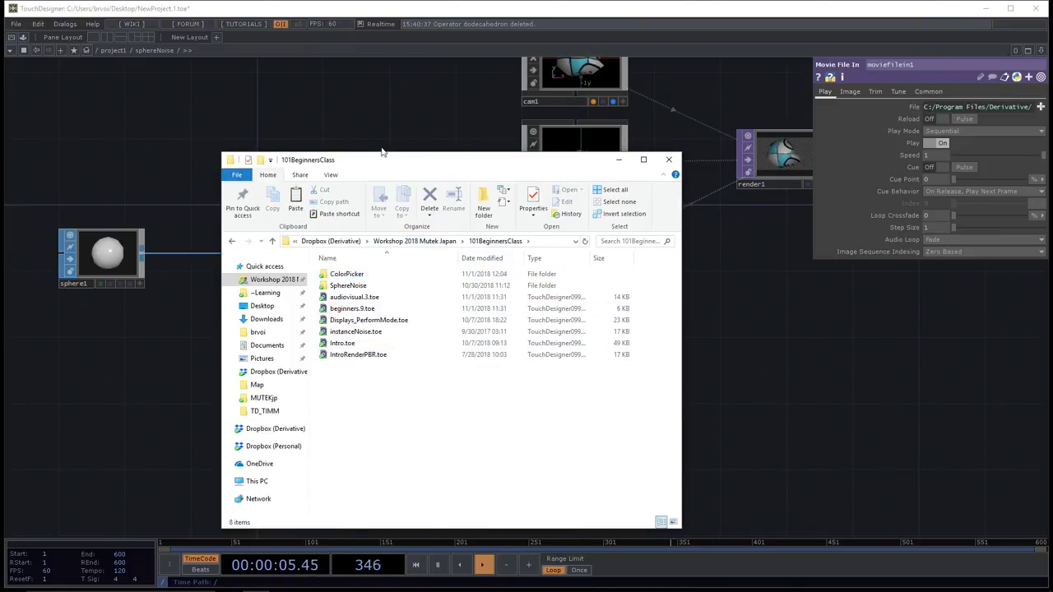
{"action": "scroll", "coordinate": [781, 150], "scroll_direction": "up", "scroll_amount": 5}
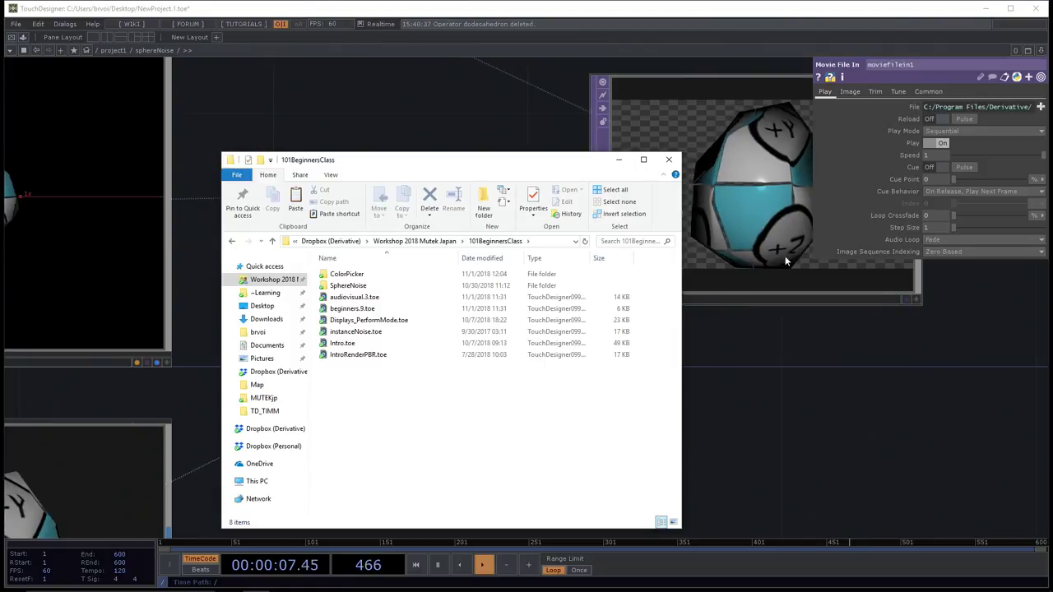
{"action": "left_click", "coordinate": [362, 286]}
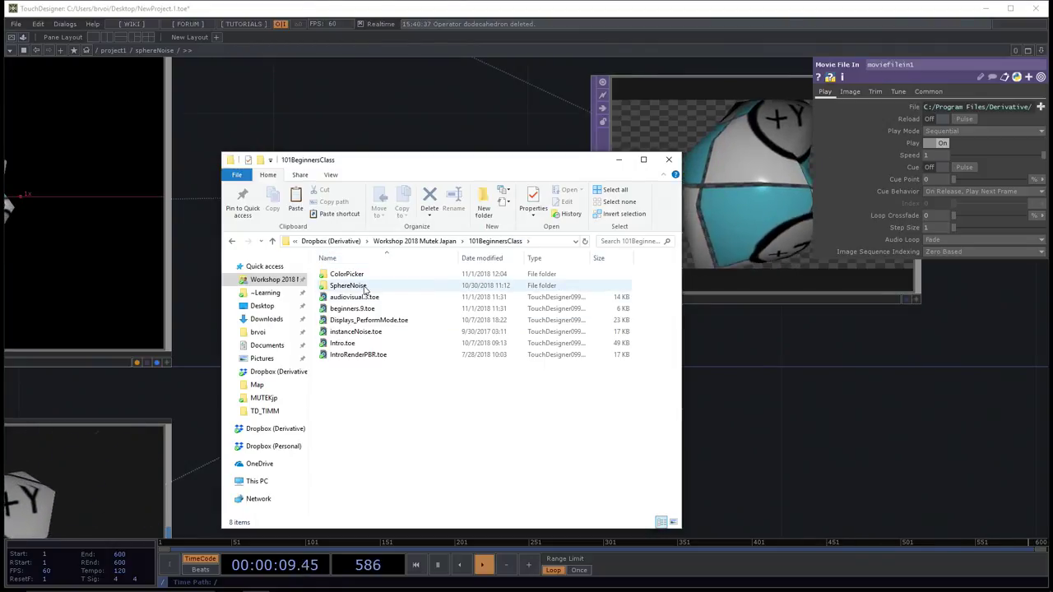
{"action": "double_click", "coordinate": [364, 286]}
{"action": "double_click", "coordinate": [379, 332]}
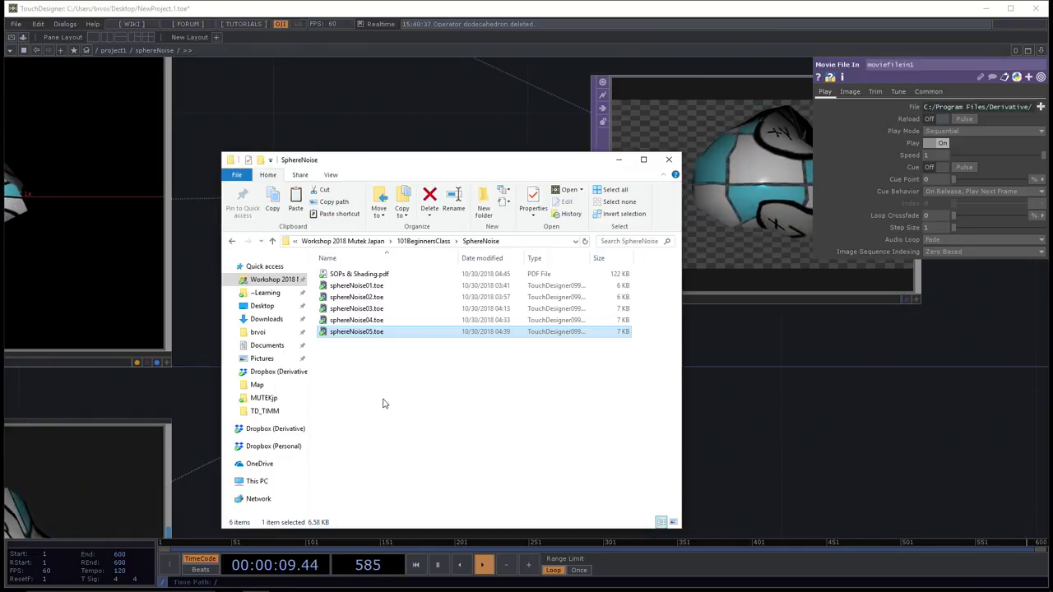
- Load sphereNoise05.toe and examine the noise1 and attribcreate1 geometry inside its sphereNoise network
{"action": "key", "text": "Return"}
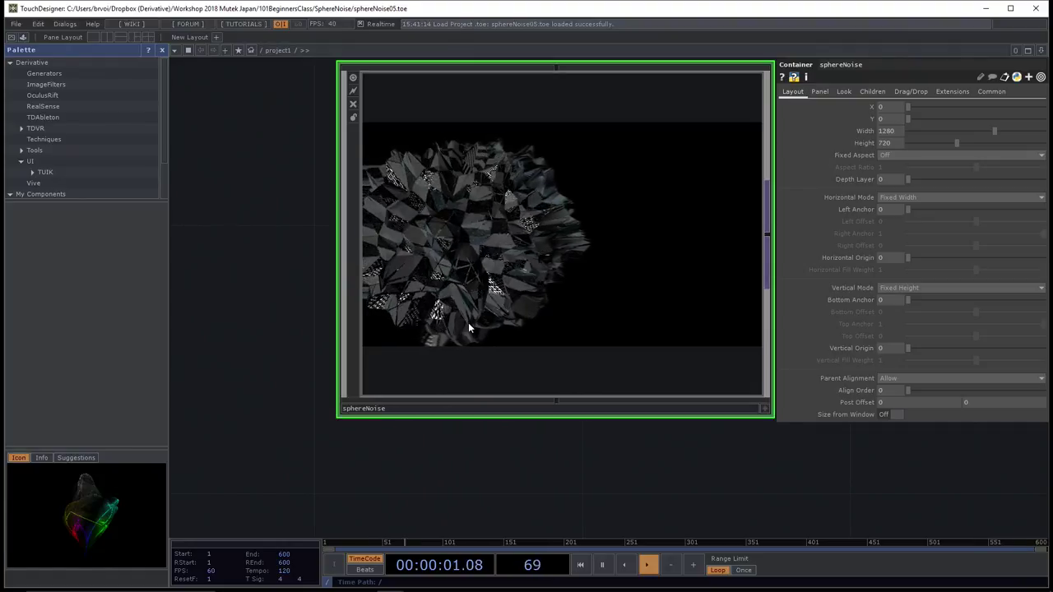
{"action": "scroll", "coordinate": [425, 252], "scroll_direction": "up", "scroll_amount": 3}
{"action": "scroll", "coordinate": [448, 234], "scroll_direction": "up", "scroll_amount": 1}
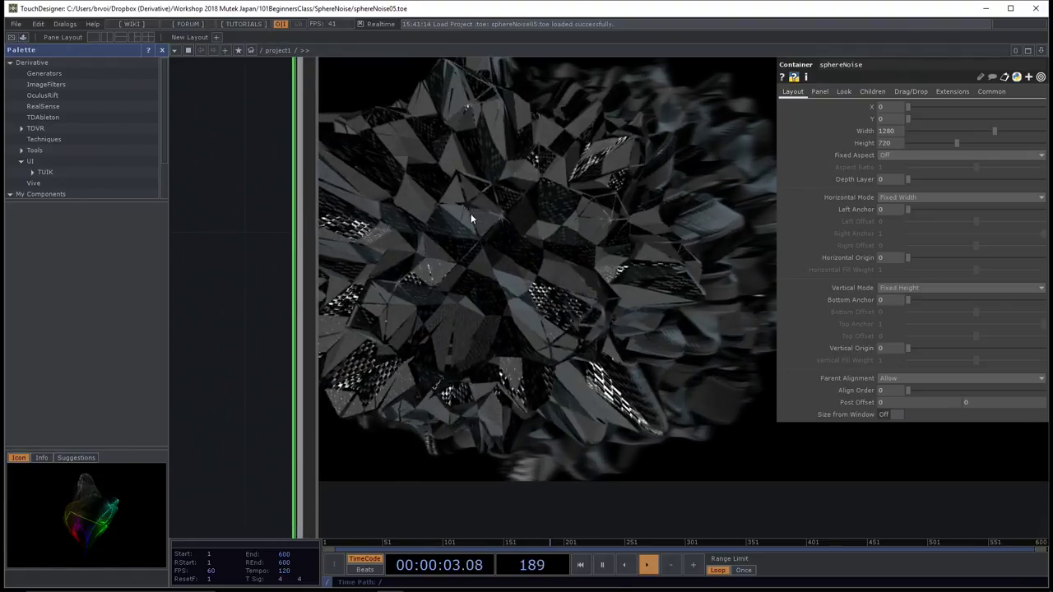
{"action": "scroll", "coordinate": [477, 313], "scroll_direction": "up", "scroll_amount": 6}
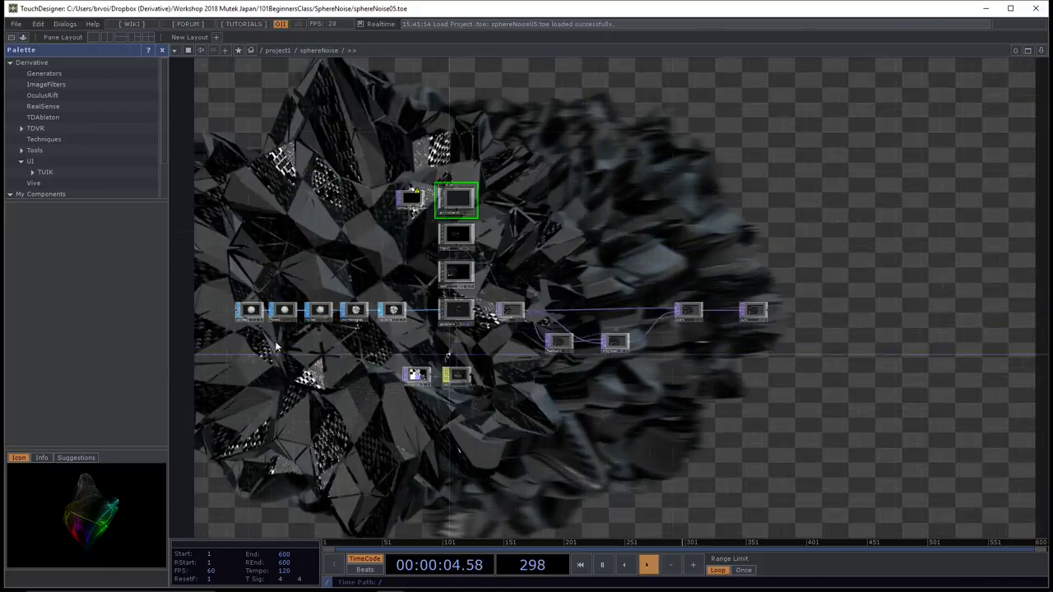
{"action": "scroll", "coordinate": [660, 323], "scroll_direction": "up", "scroll_amount": 5}
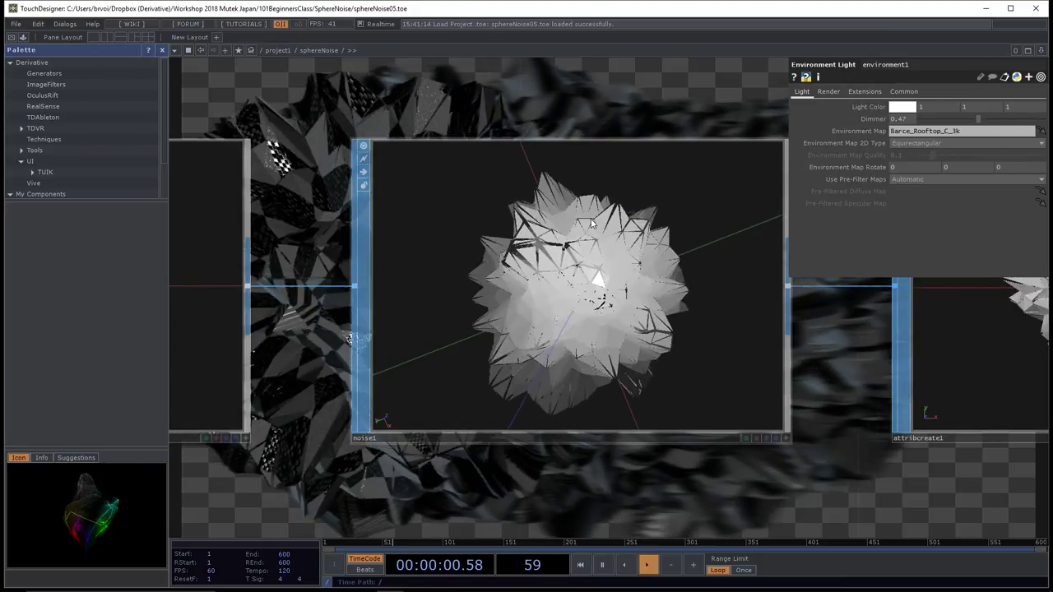
{"action": "scroll", "coordinate": [422, 277], "scroll_direction": "down", "scroll_amount": 3}
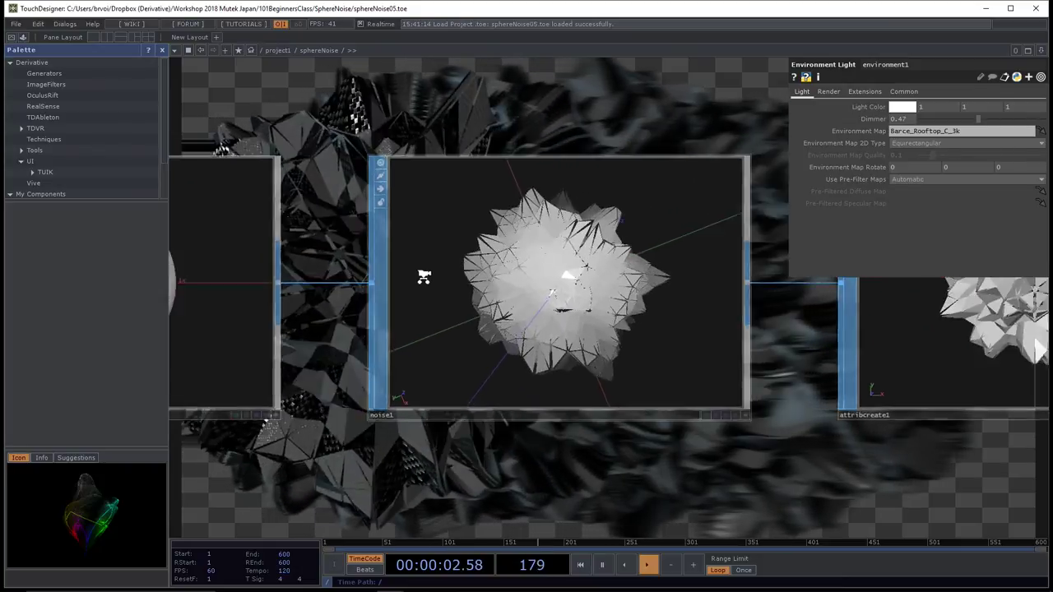
{"action": "scroll", "coordinate": [812, 320], "scroll_direction": "up", "scroll_amount": 4}
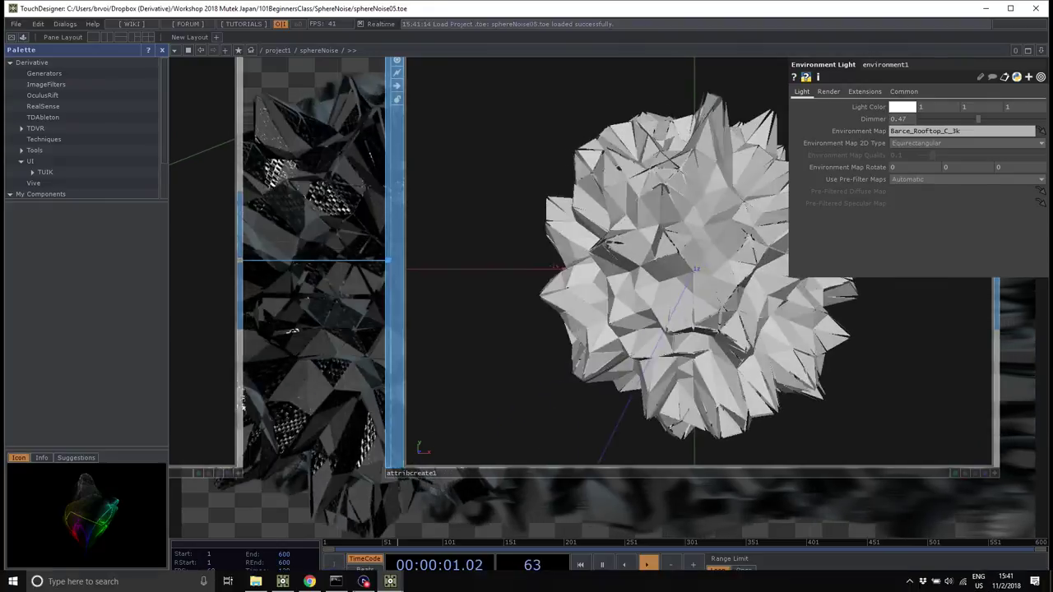
- Switch back to the NewProject window and frame the sphere1 and noise1 operators
{"action": "mouse_move", "coordinate": [391, 581]}
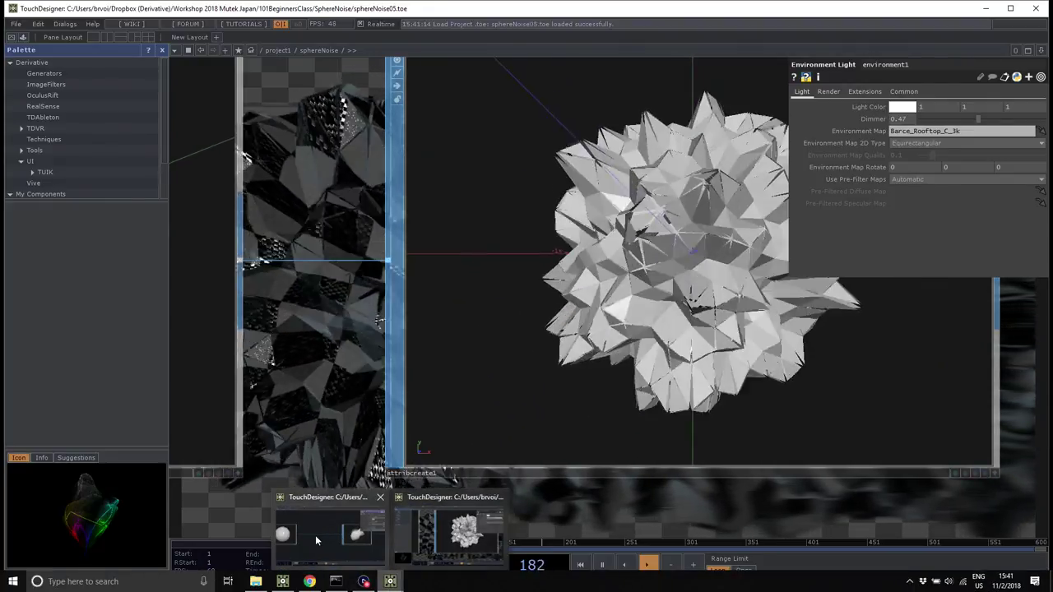
{"action": "left_click", "coordinate": [315, 535]}
{"action": "scroll", "coordinate": [560, 406], "scroll_direction": "down", "scroll_amount": 3}
{"action": "scroll", "coordinate": [685, 396], "scroll_direction": "up", "scroll_amount": 4}
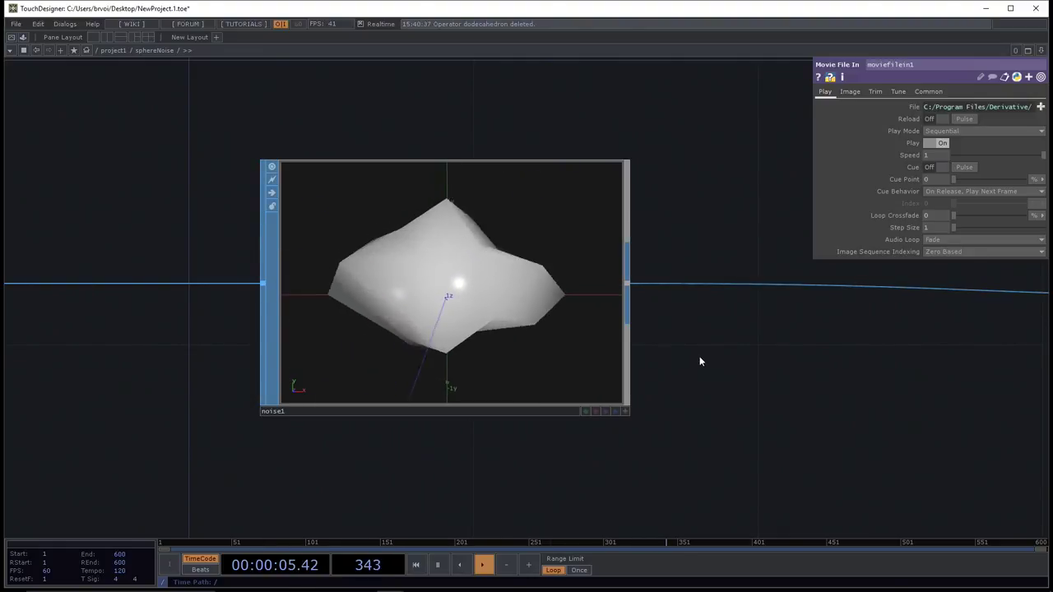
{"action": "key", "text": "h"}
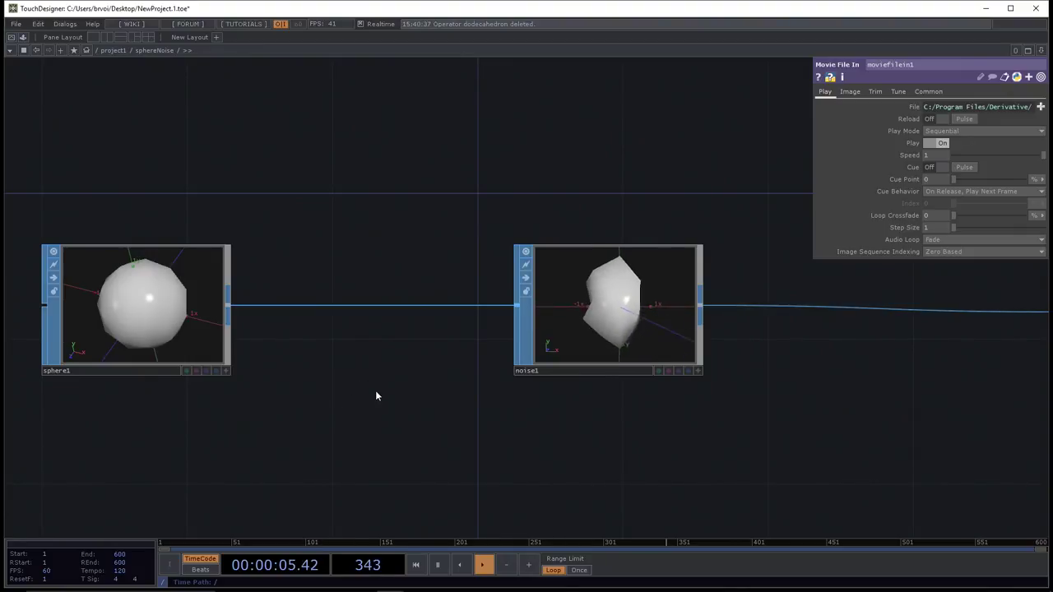
{"action": "right_click", "coordinate": [230, 310]}
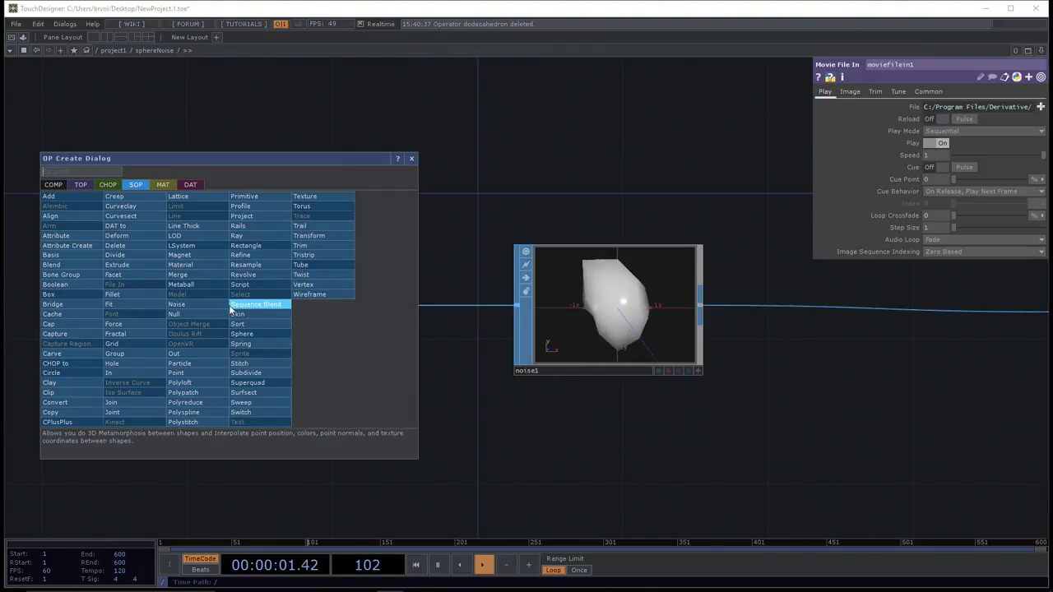
{"action": "type", "text": "fa"}
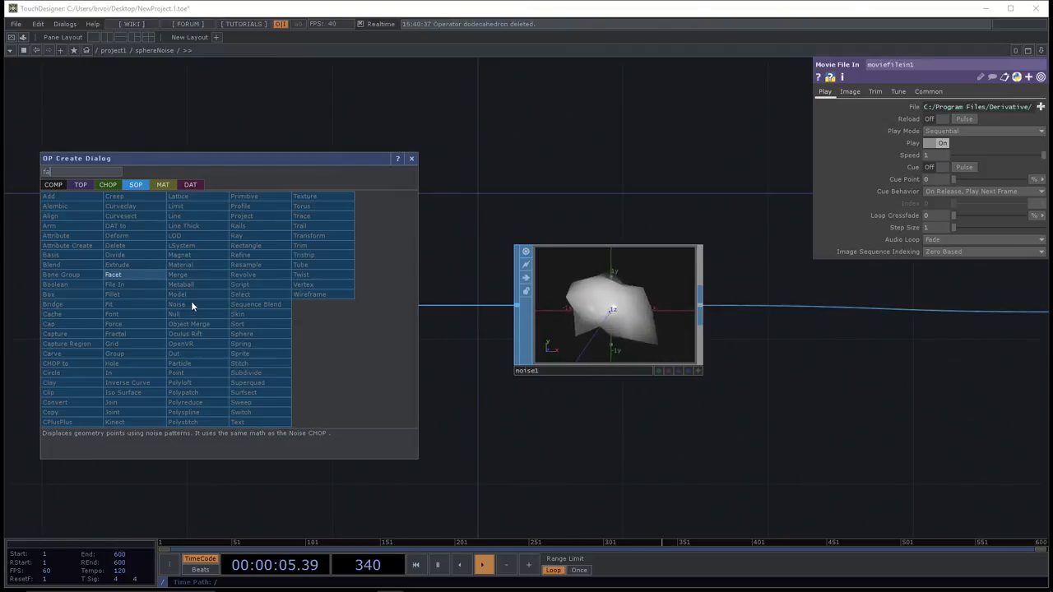
{"action": "left_click", "coordinate": [412, 161]}
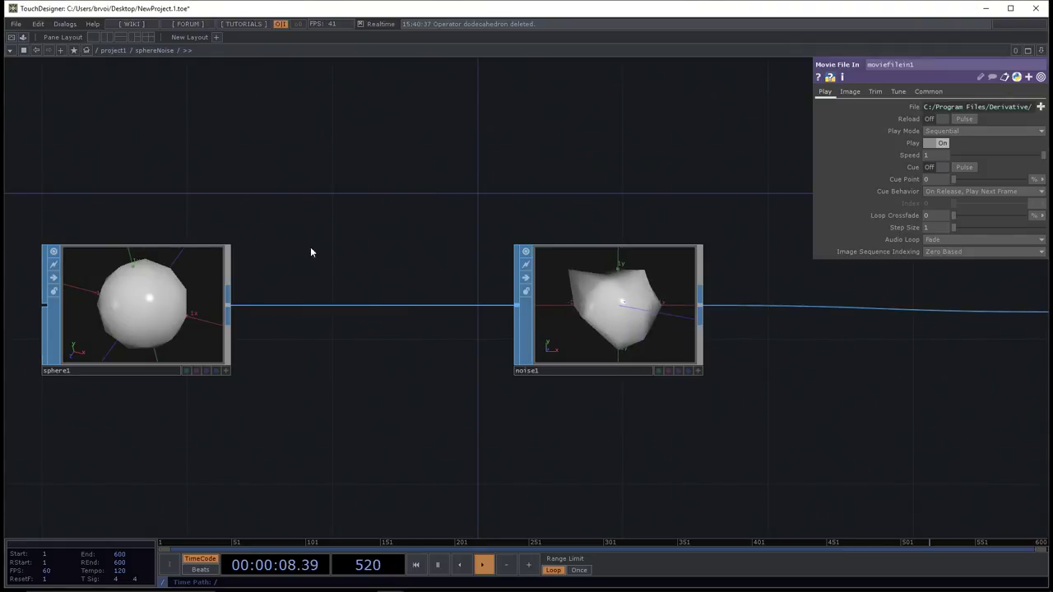
{"action": "right_click", "coordinate": [230, 309]}
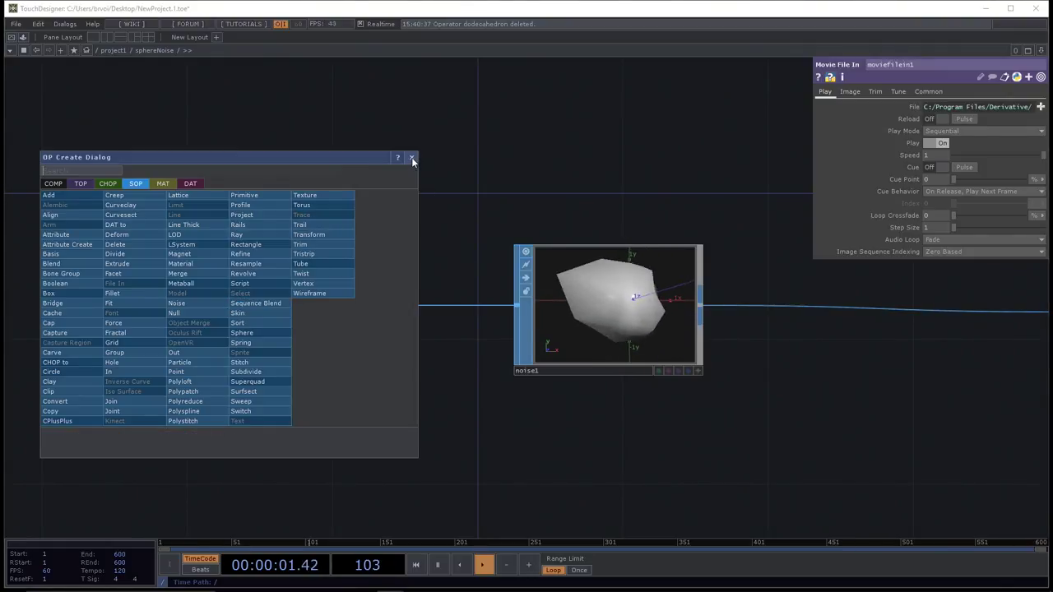
{"action": "type", "text": "fa"}
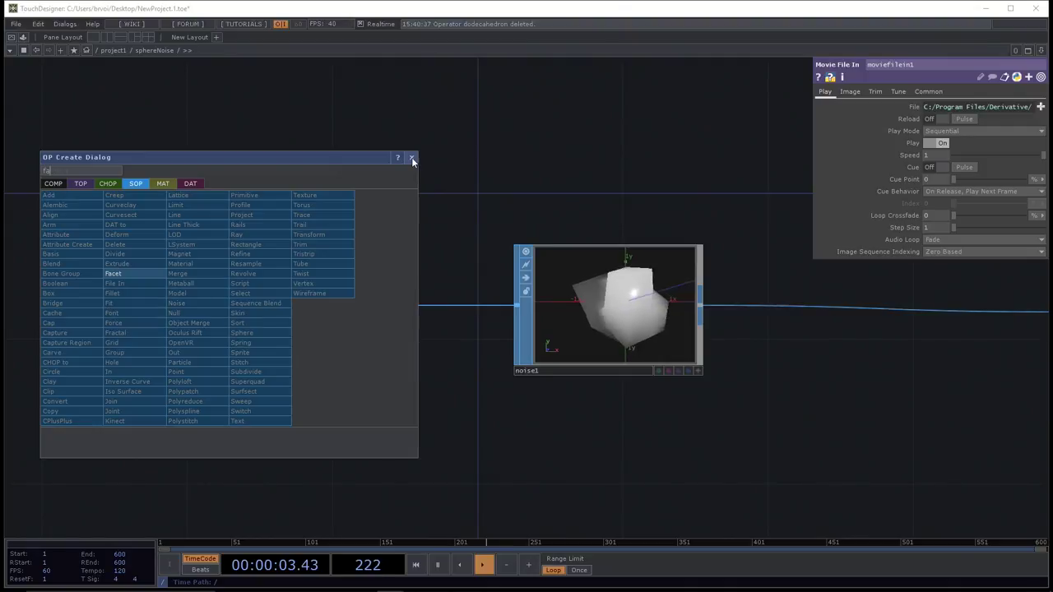
{"action": "left_click", "coordinate": [412, 159]}
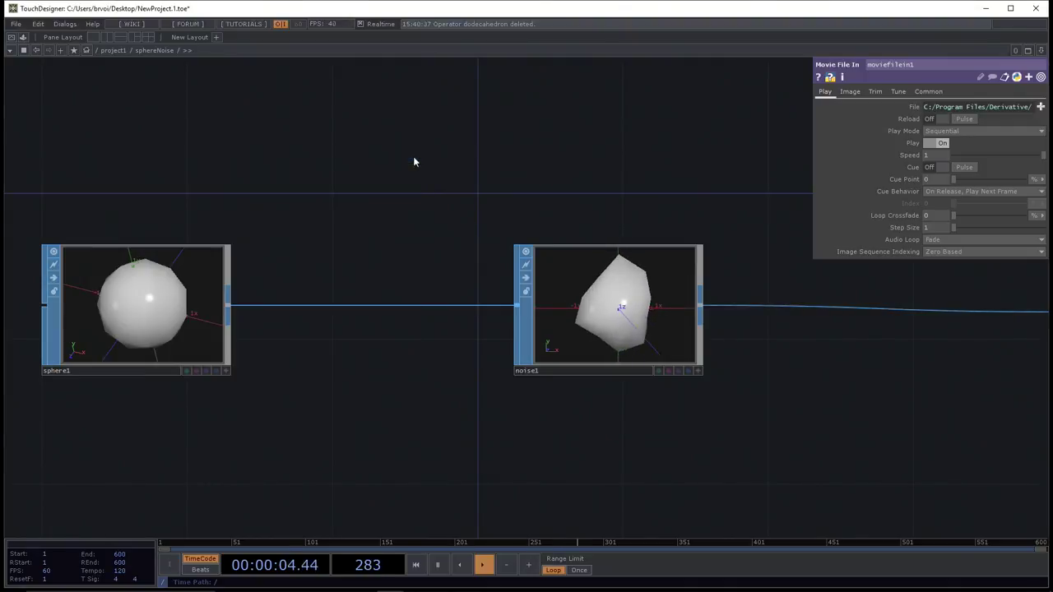
- Insert a Facet SOP between sphere1 and noise1, with Unique Points and the last Compute Normals option turned on
{"action": "right_click", "coordinate": [228, 307]}
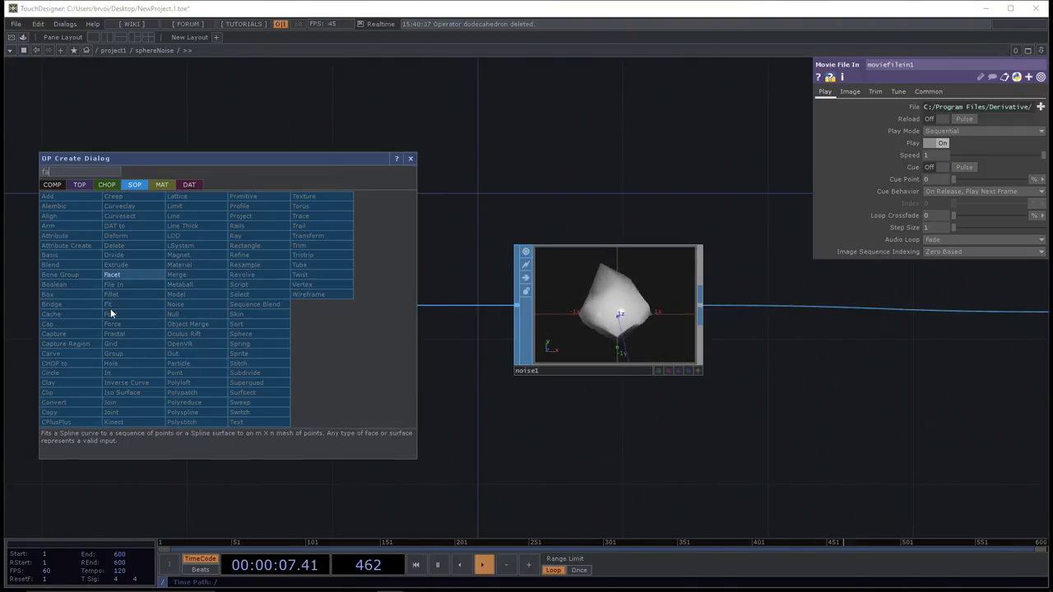
{"action": "left_click", "coordinate": [128, 278]}
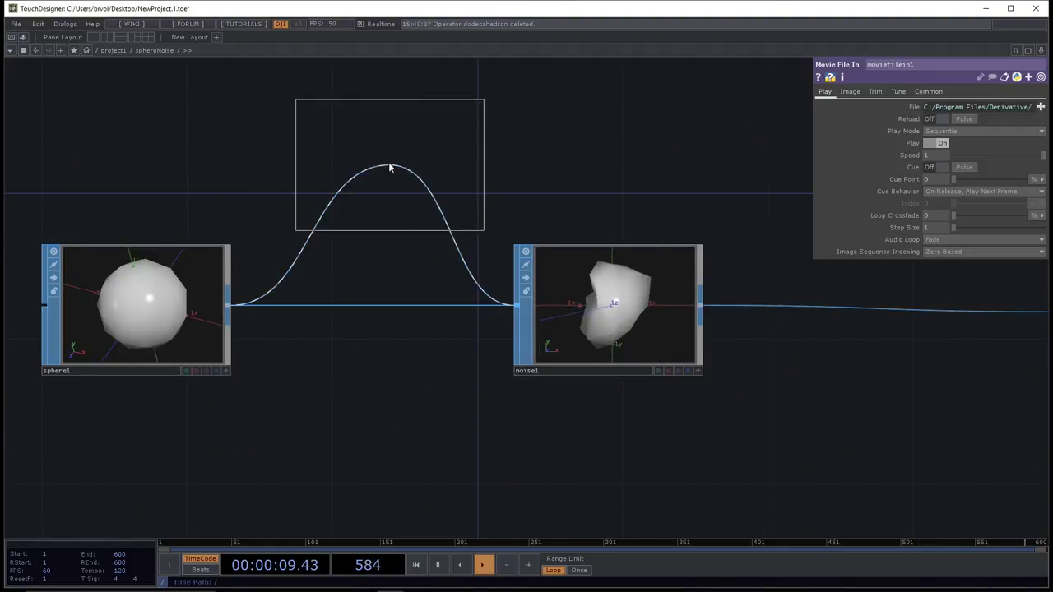
{"action": "left_click", "coordinate": [378, 288]}
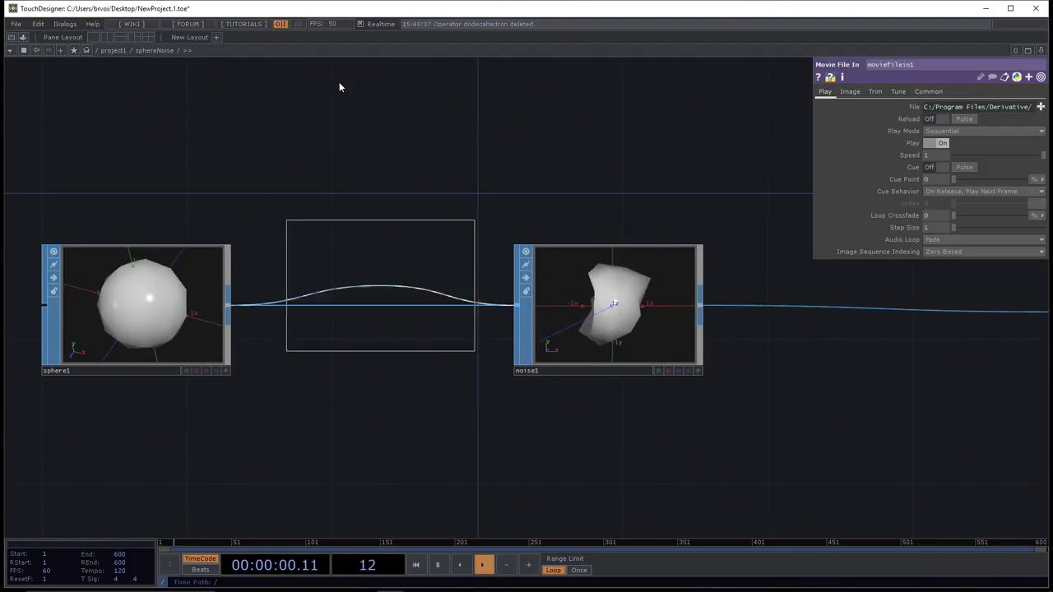
{"action": "left_click", "coordinate": [384, 309]}
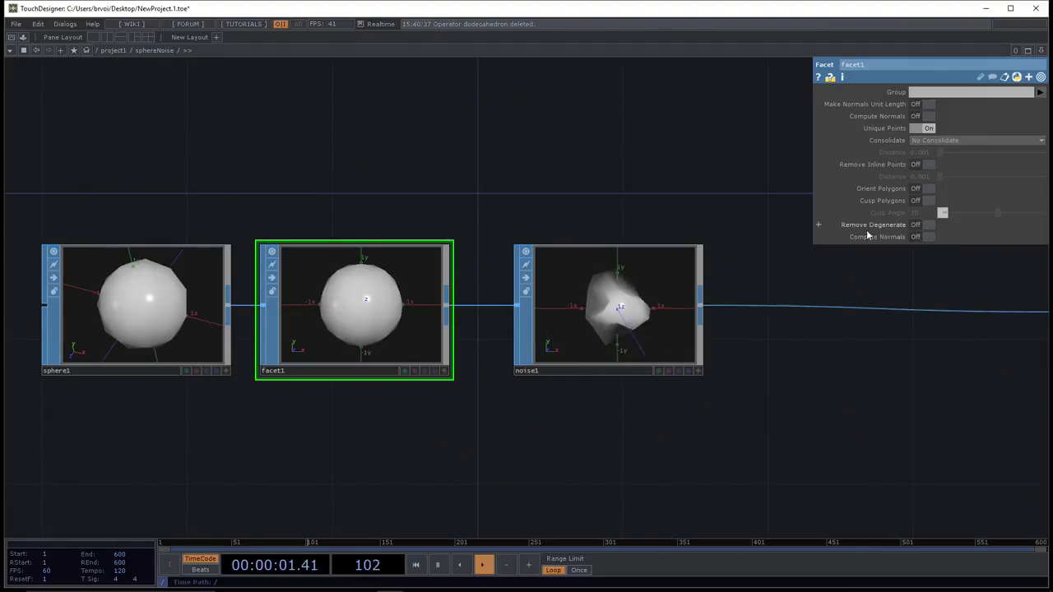
{"action": "left_click", "coordinate": [926, 237]}
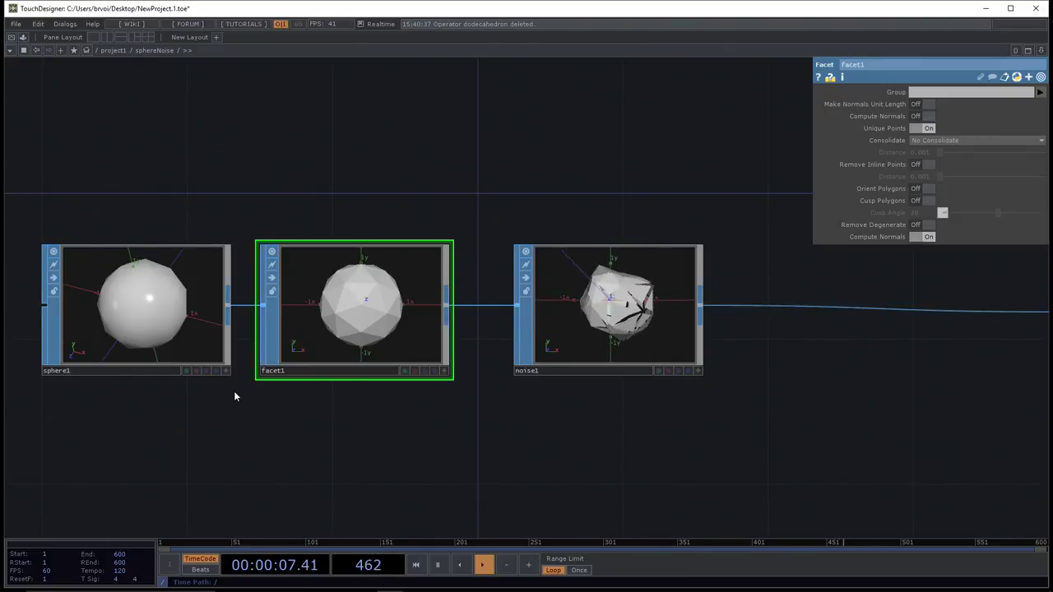
- Display sphere1 as a wireframe in its viewer and inspect its point, primitive and vertex information
{"action": "scroll", "coordinate": [83, 329], "scroll_direction": "up", "scroll_amount": 3}
{"action": "scroll", "coordinate": [287, 338], "scroll_direction": "down", "scroll_amount": 2}
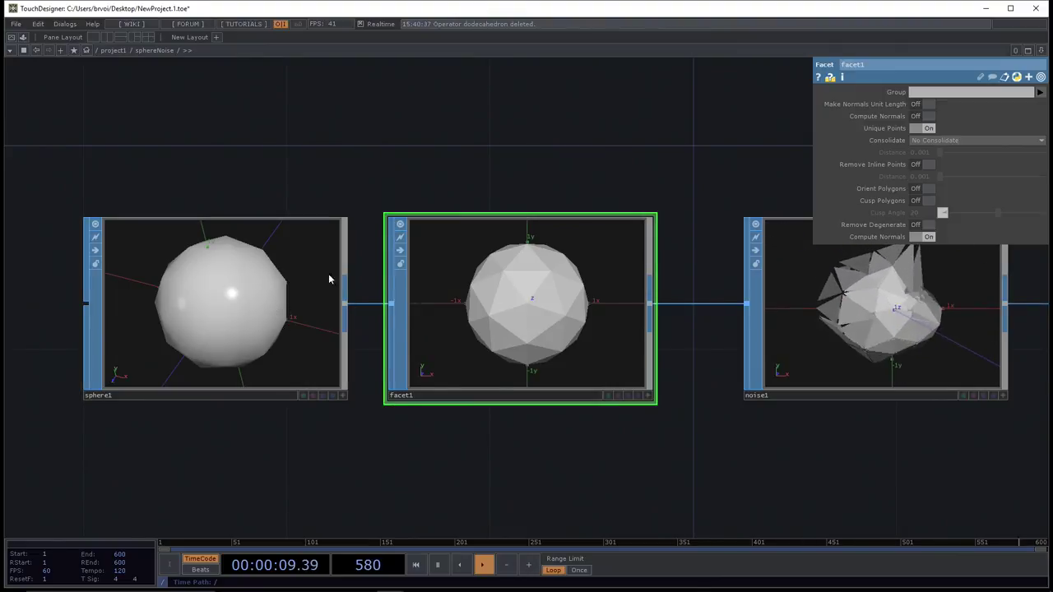
{"action": "middle_click", "coordinate": [229, 307]}
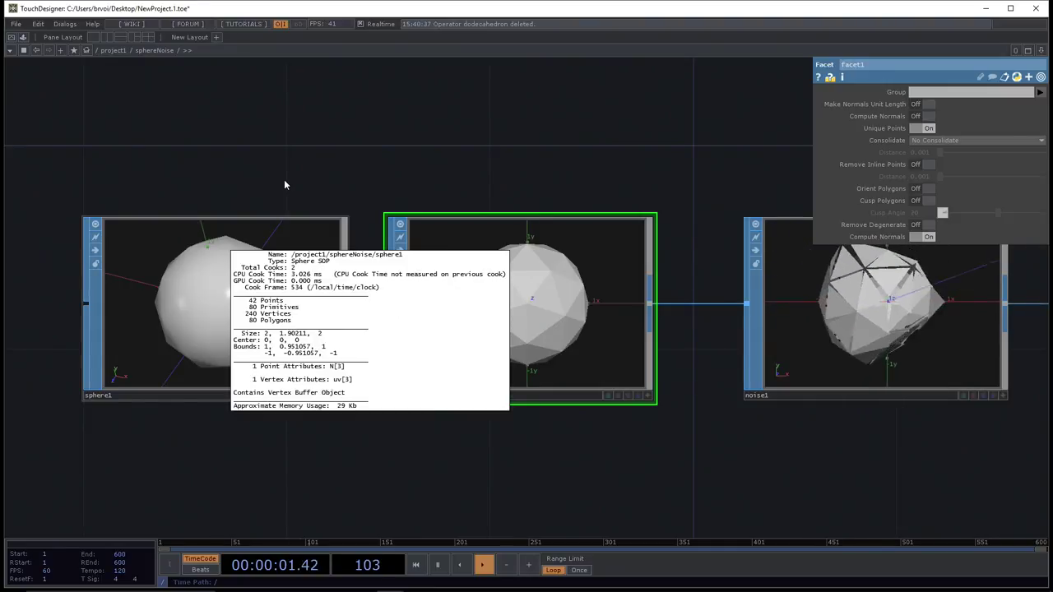
{"action": "left_click", "coordinate": [251, 289]}
{"action": "key", "text": "w"}
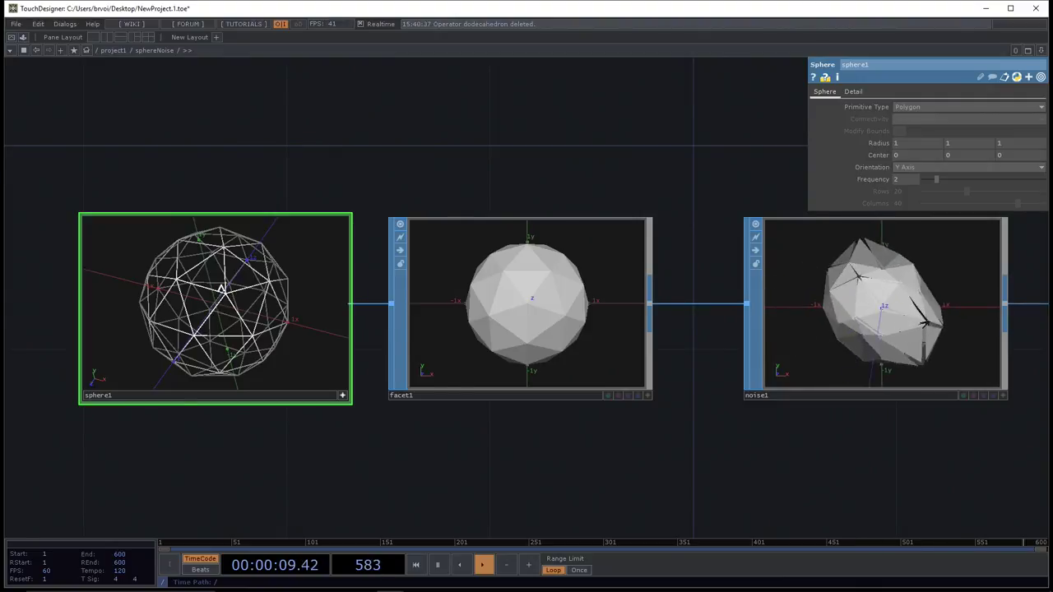
{"action": "middle_click", "coordinate": [231, 398]}
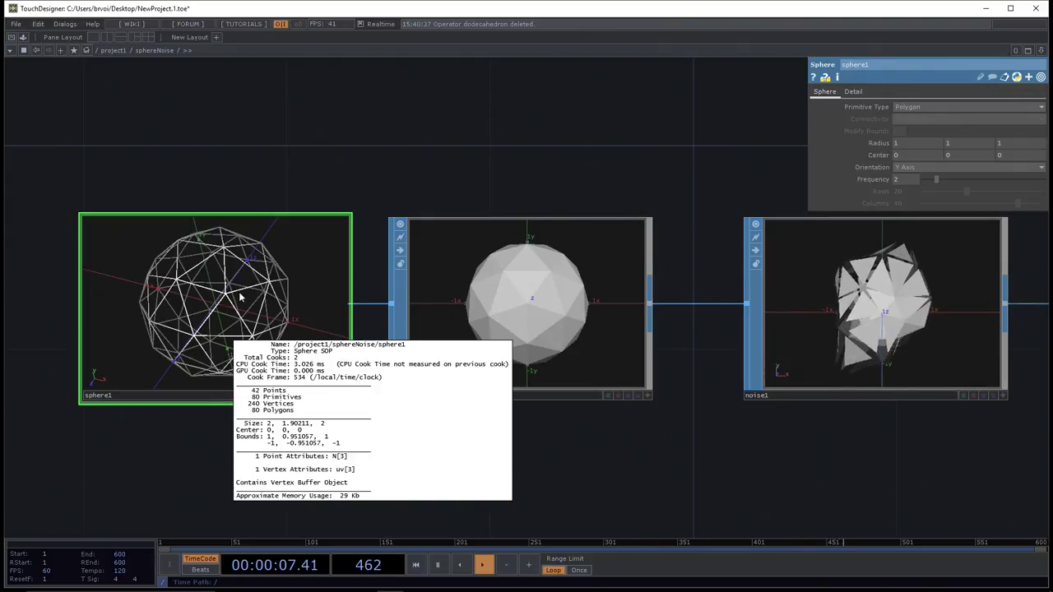
{"action": "middle_click_drag", "start_coordinate": [222, 285], "coordinate": [226, 290]}
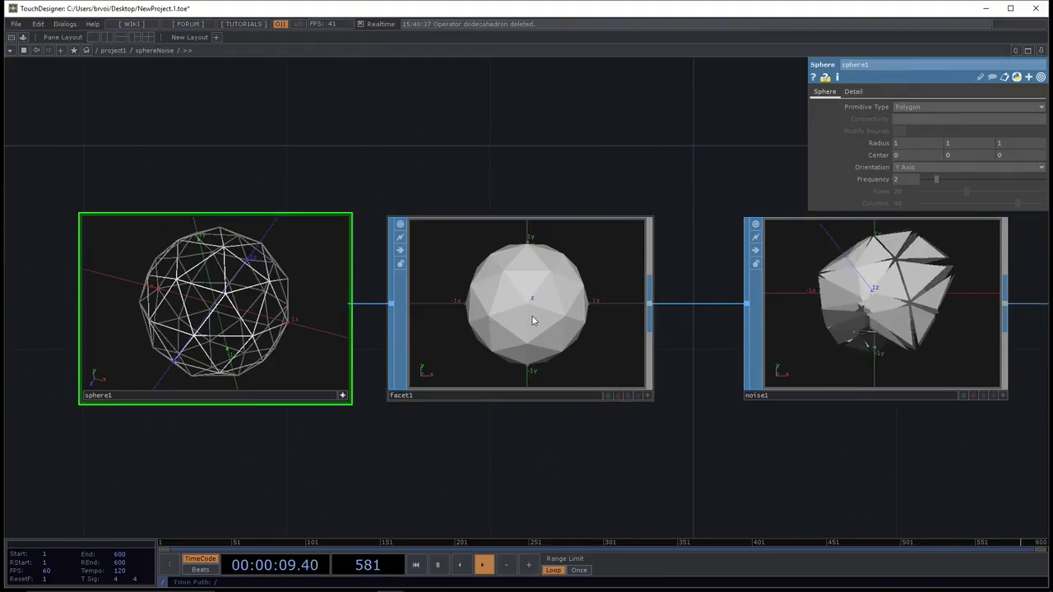
{"action": "left_click", "coordinate": [342, 395]}
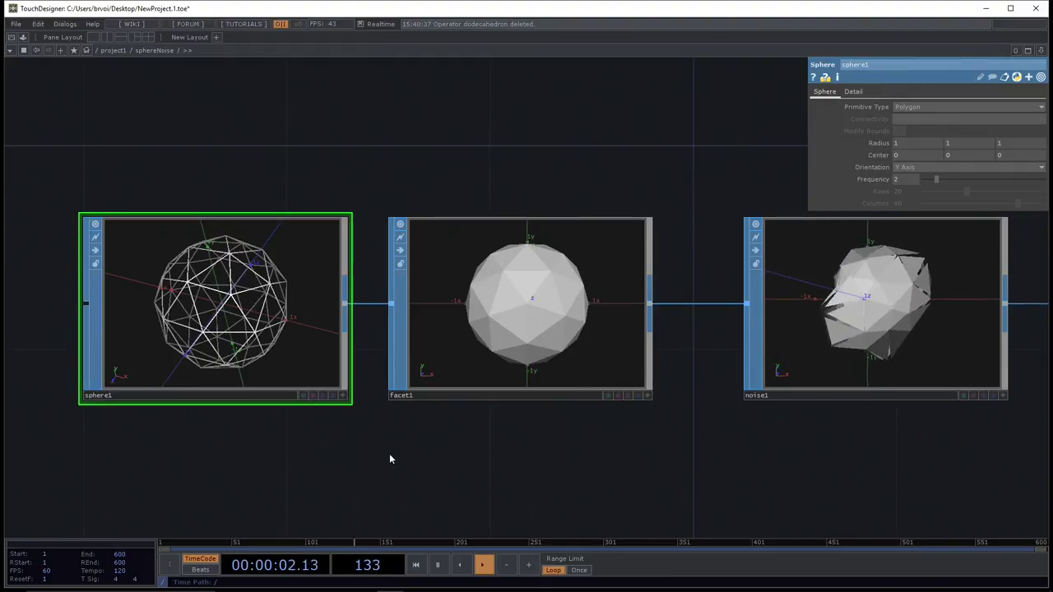
- Inspect facet1's point, primitive and vertex information for comparison with sphere1
{"action": "middle_click", "coordinate": [573, 359]}
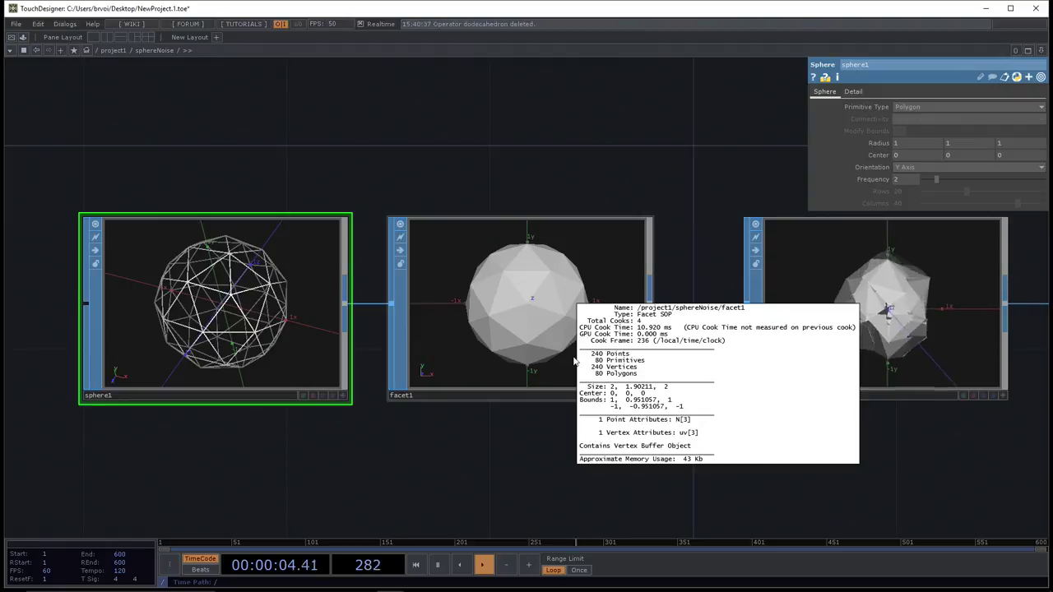
{"action": "left_click", "coordinate": [526, 362]}
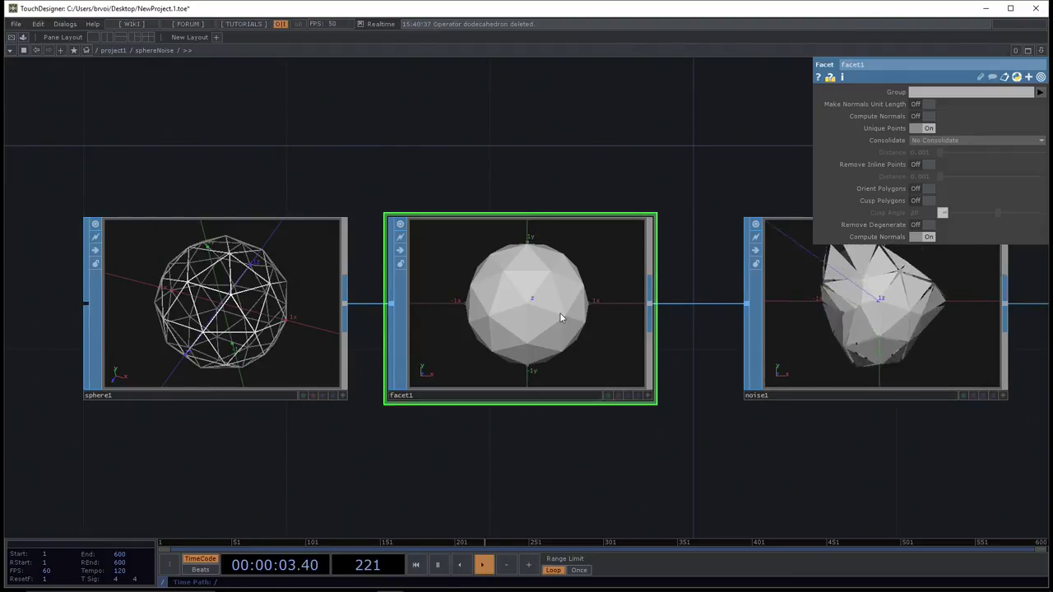
{"action": "middle_click_drag", "start_coordinate": [560, 313], "coordinate": [603, 324]}
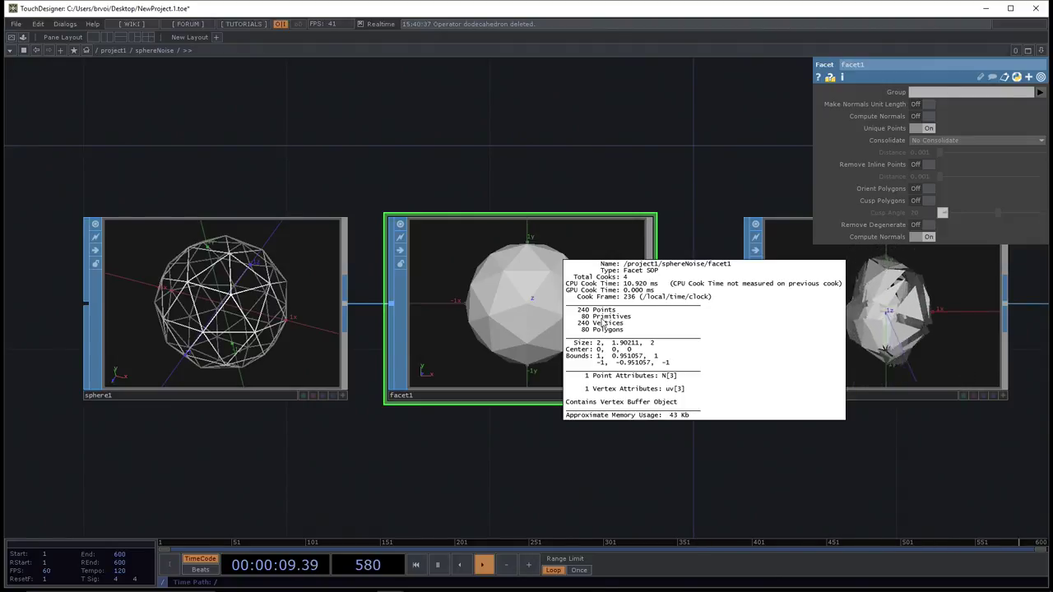
{"action": "middle_click_drag", "start_coordinate": [603, 323], "coordinate": [555, 168]}
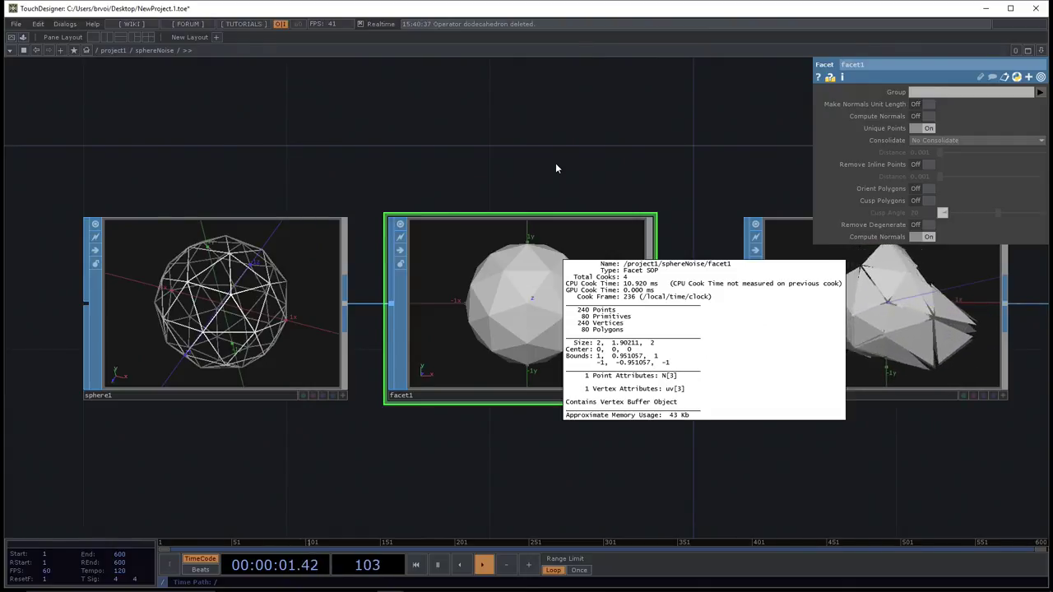
{"action": "left_click", "coordinate": [543, 143]}
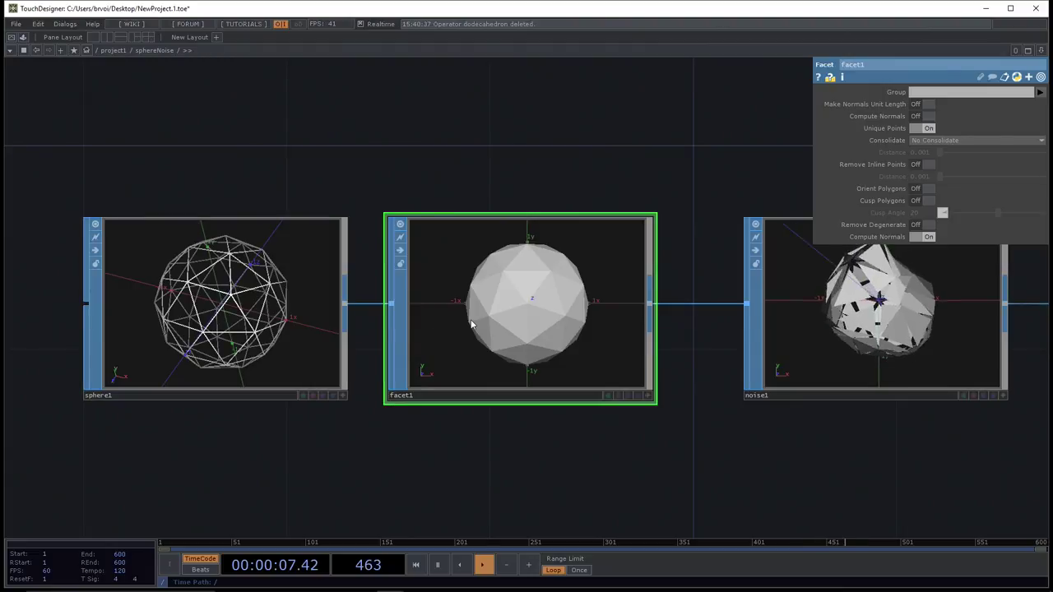
- Set sphere1's Frequency to 8
{"action": "left_click", "coordinate": [319, 329]}
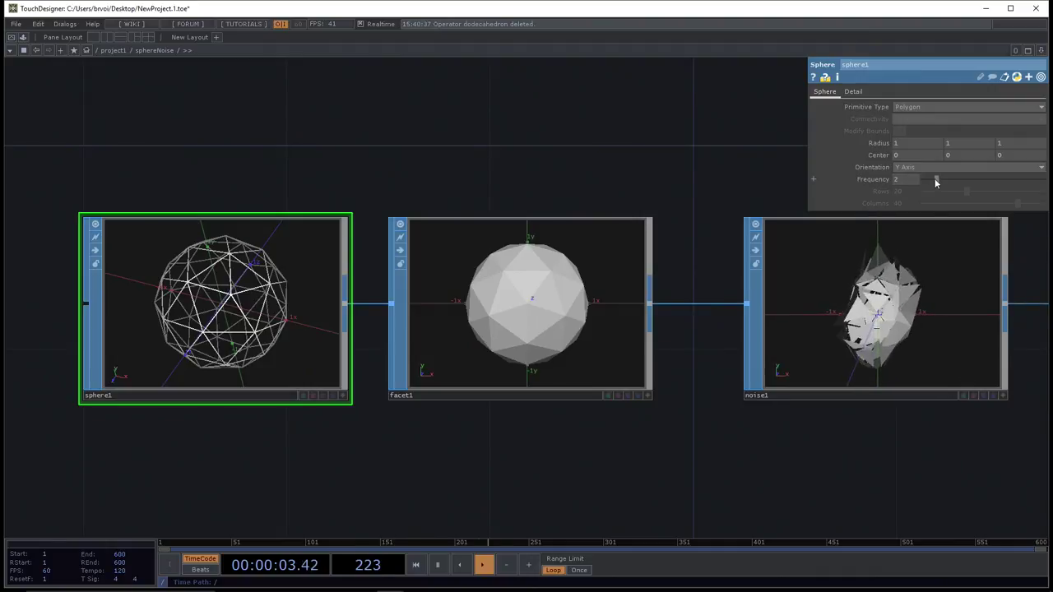
{"action": "left_click_drag", "start_coordinate": [935, 180], "coordinate": [986, 179]}
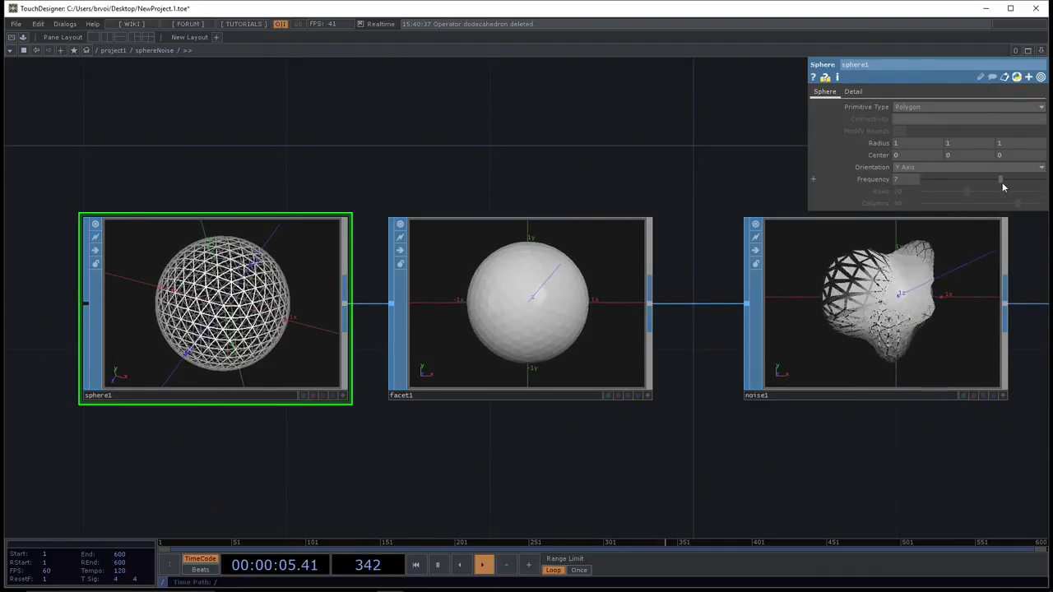
{"action": "left_click_drag", "start_coordinate": [1001, 187], "coordinate": [1014, 188]}
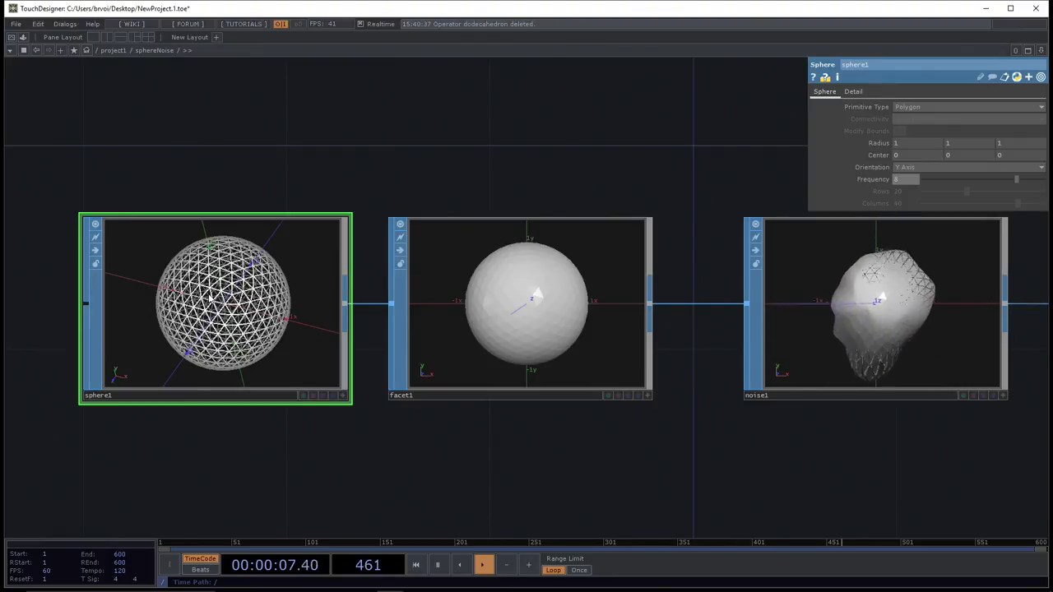
{"action": "scroll", "coordinate": [286, 368], "scroll_direction": "down", "scroll_amount": 5}
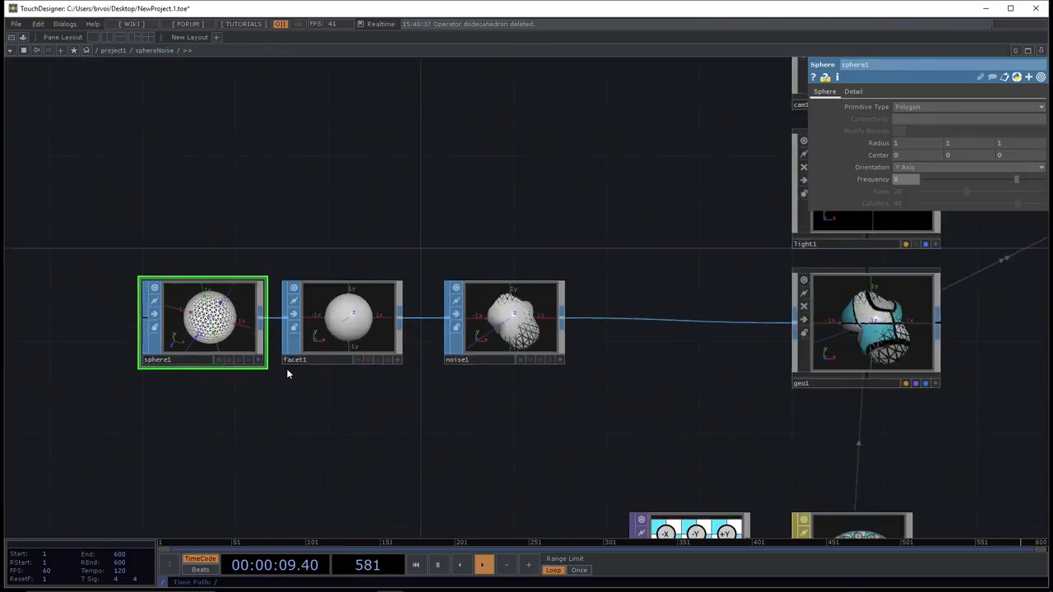
- Examine the denser faceted noise geometry in geo1 and its shading in the render1 output
{"action": "left_click_drag", "start_coordinate": [470, 392], "coordinate": [310, 385]}
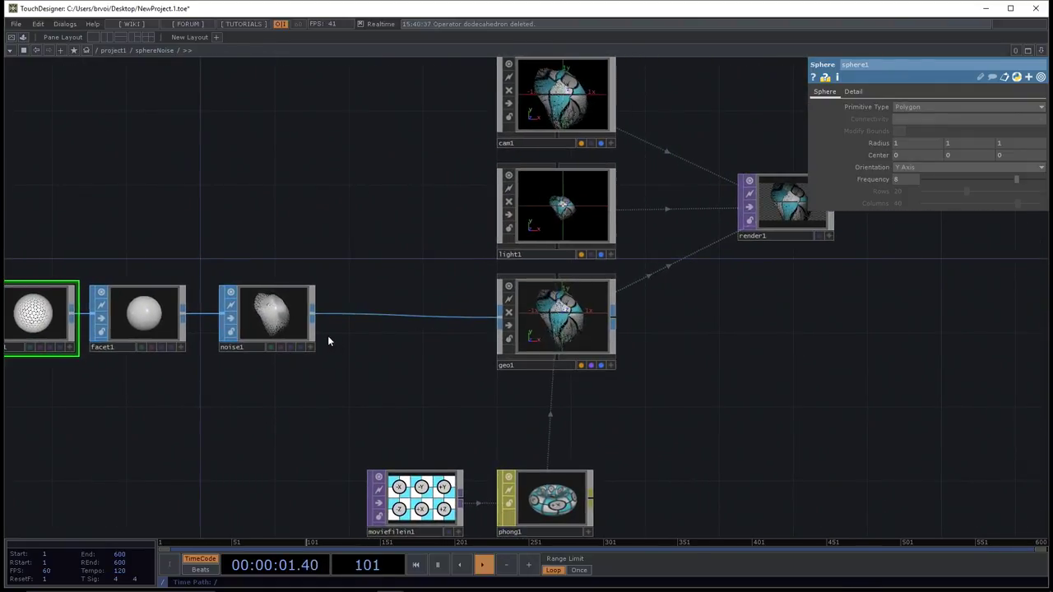
{"action": "scroll", "coordinate": [346, 339], "scroll_direction": "up", "scroll_amount": 5}
{"action": "left_click_drag", "start_coordinate": [600, 357], "coordinate": [286, 381]}
{"action": "scroll", "coordinate": [285, 381], "scroll_direction": "down", "scroll_amount": 6}
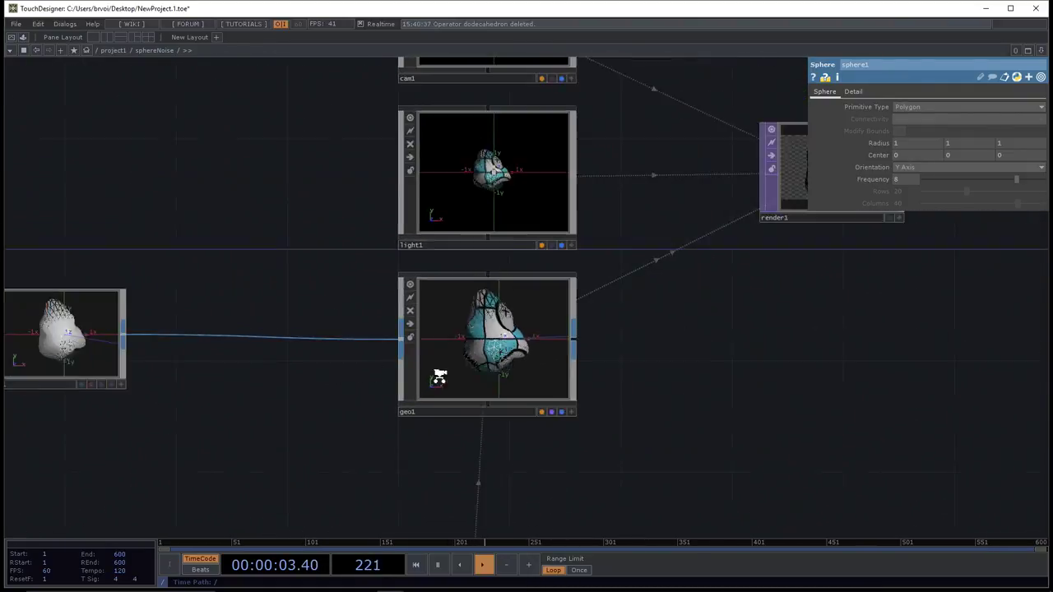
{"action": "scroll", "coordinate": [656, 289], "scroll_direction": "up", "scroll_amount": 10}
{"action": "scroll", "coordinate": [656, 289], "scroll_direction": "down", "scroll_amount": 10}
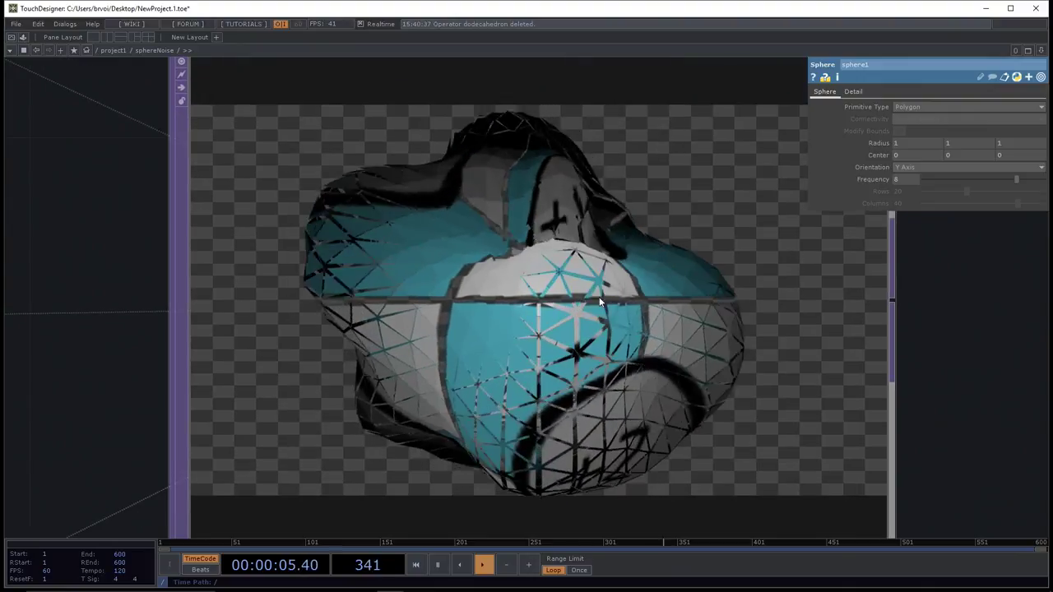
{"action": "scroll", "coordinate": [398, 327], "scroll_direction": "up", "scroll_amount": 4}
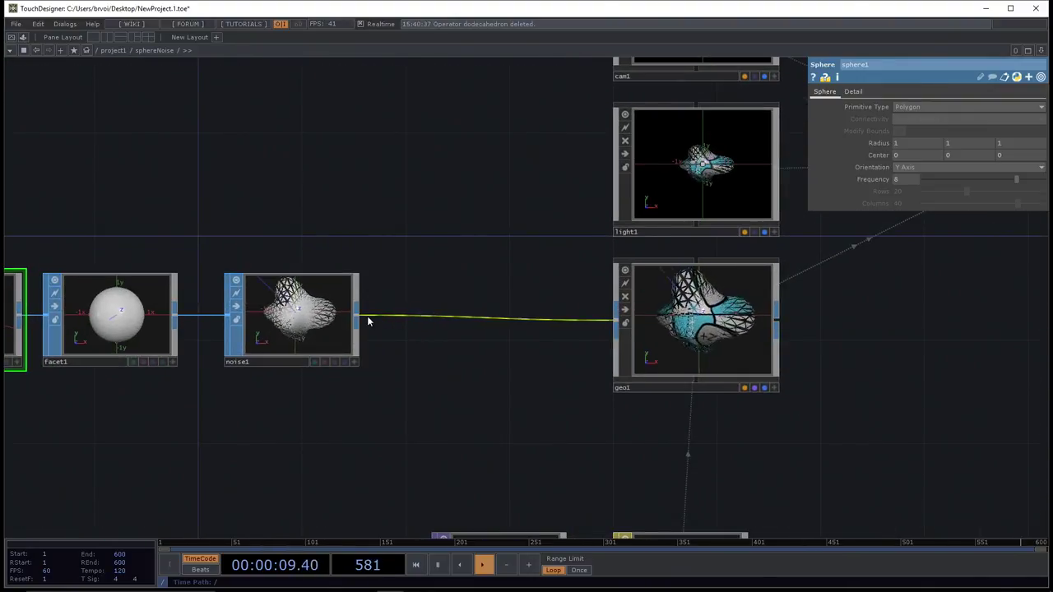
- Insert an Attribute Create SOP between noise1 and geo1 and turn on its Compute Normals option
{"action": "right_click", "coordinate": [360, 320]}
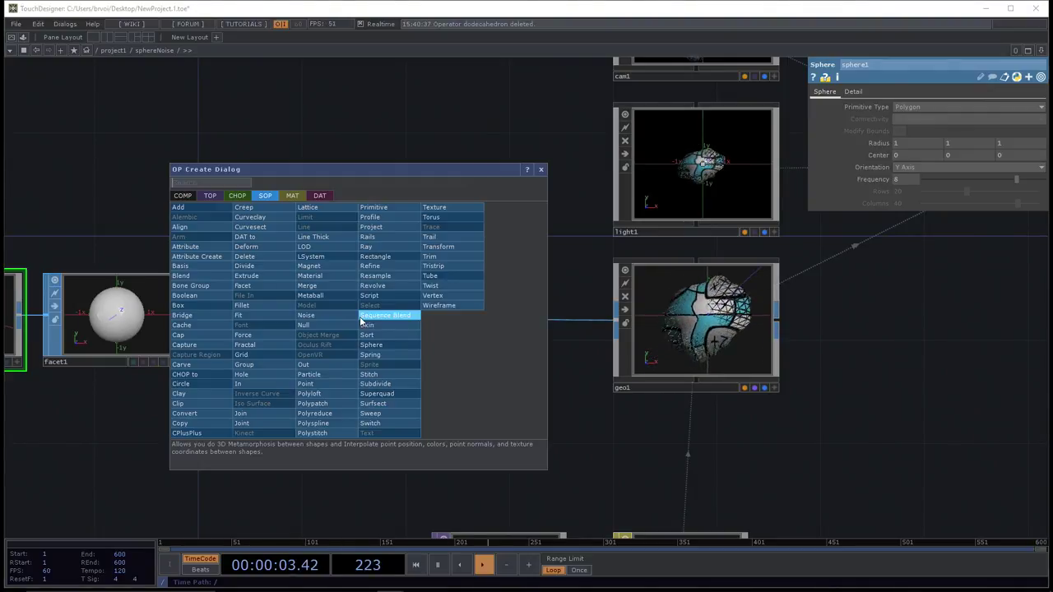
{"action": "type", "text": "a"}
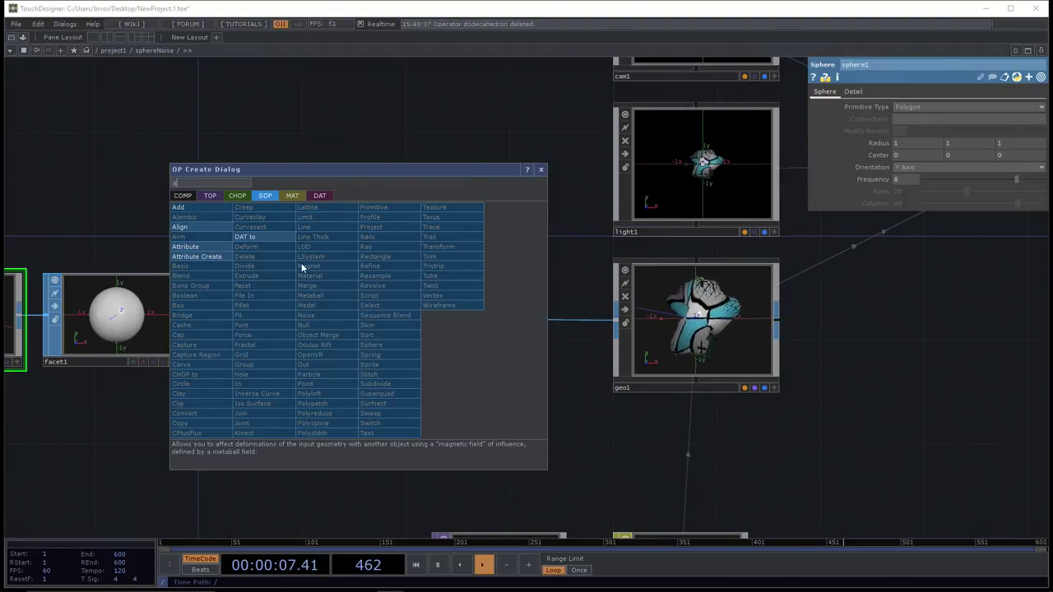
{"action": "left_click", "coordinate": [218, 260]}
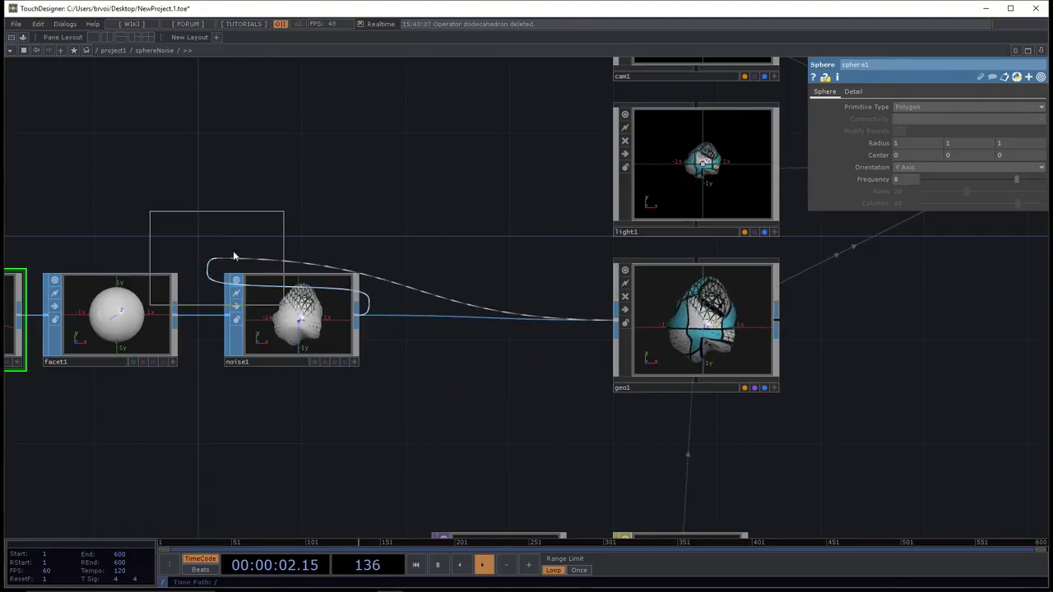
{"action": "left_click", "coordinate": [465, 321]}
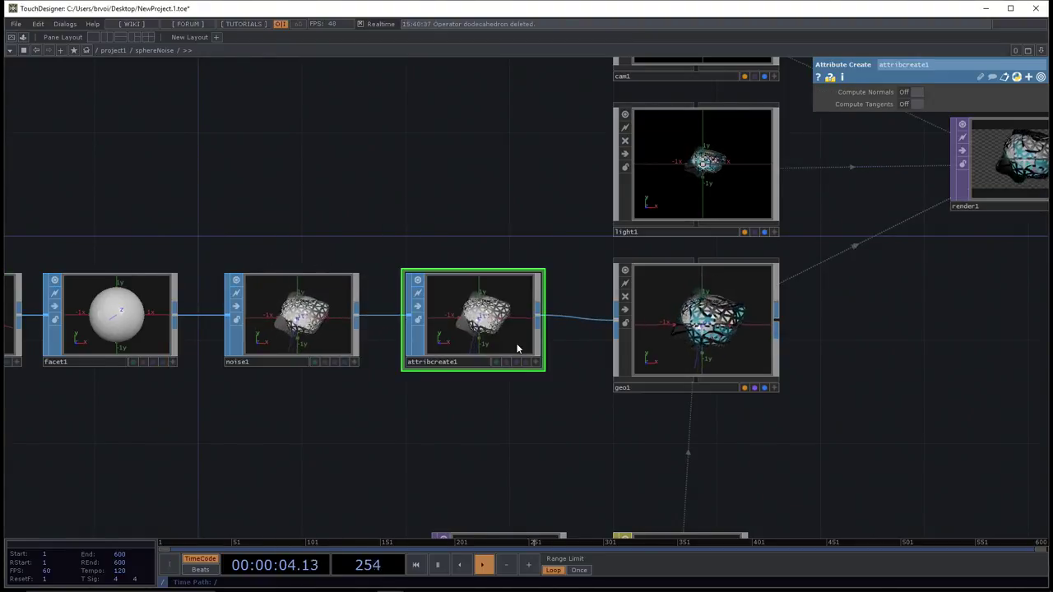
{"action": "left_click", "coordinate": [913, 91]}
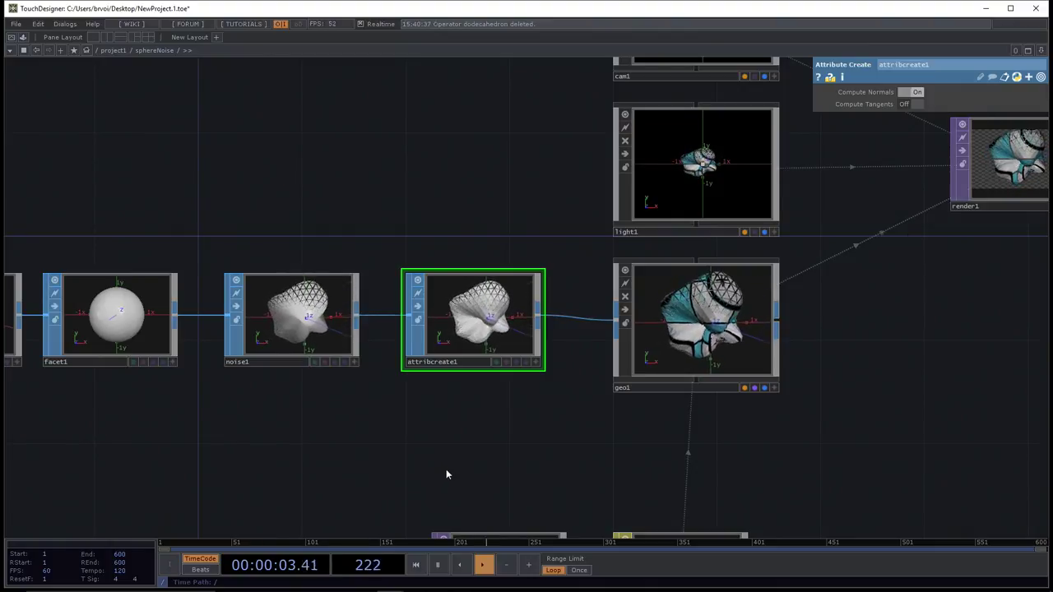
- Check attribcreate1's faceted geometry in the sphereNoise05 project, then return to NewProject.1
{"action": "mouse_move", "coordinate": [392, 582]}
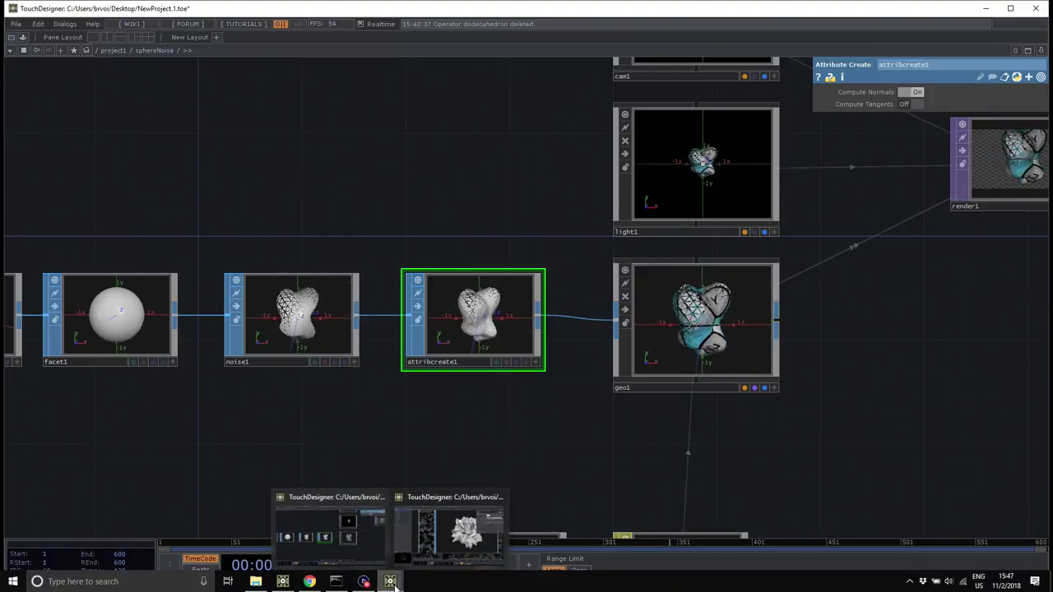
{"action": "left_click", "coordinate": [444, 535]}
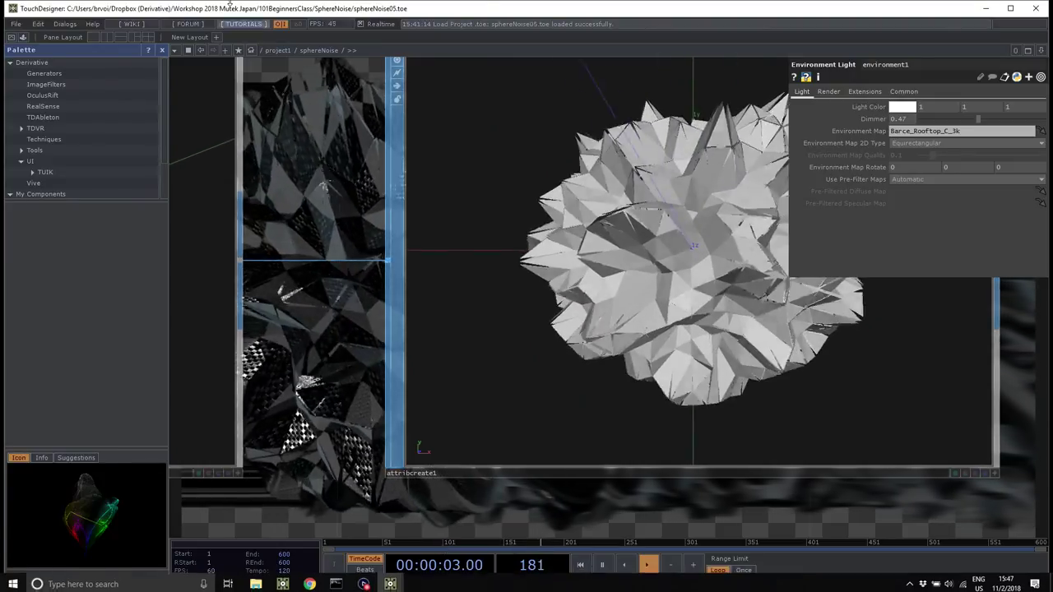
{"action": "left_click", "coordinate": [985, 9]}
- Examine the recomputed facet shading in the render1 output and review the connected network
{"action": "left_click_drag", "start_coordinate": [852, 423], "coordinate": [660, 439]}
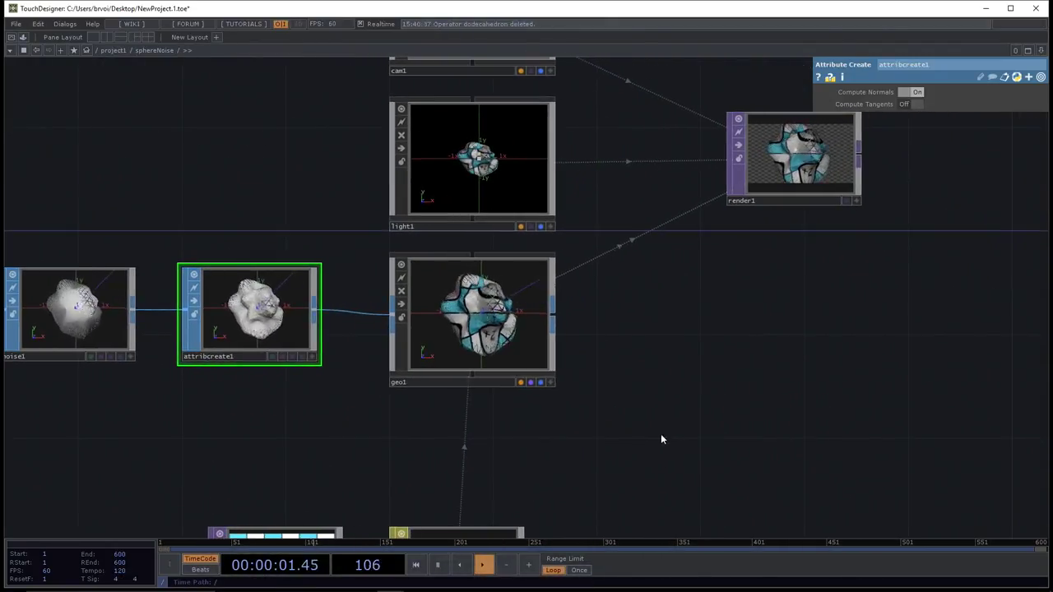
{"action": "scroll", "coordinate": [824, 208], "scroll_direction": "up", "scroll_amount": 5}
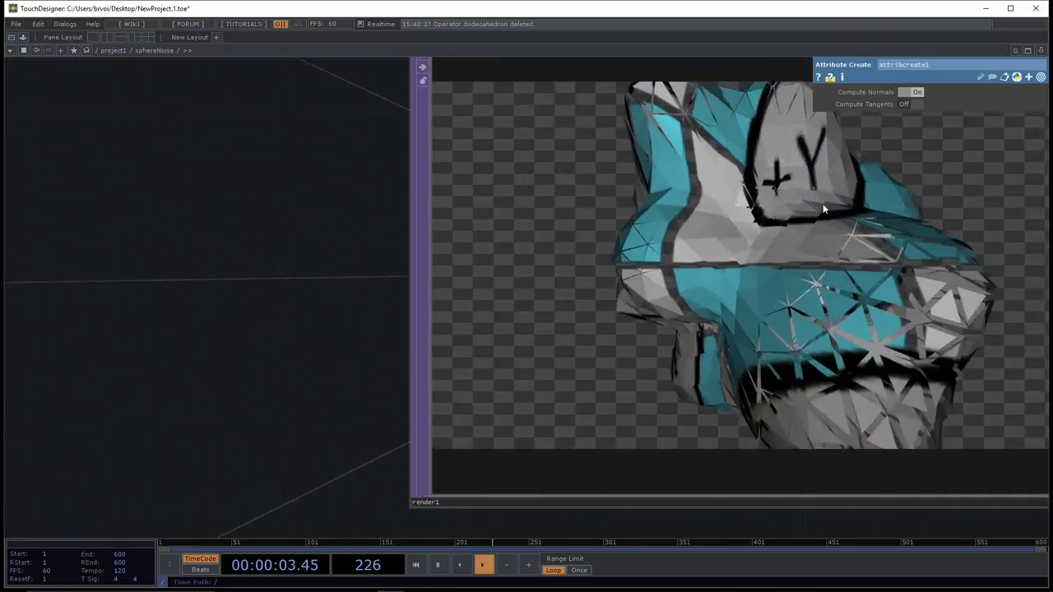
{"action": "scroll", "coordinate": [778, 193], "scroll_direction": "down", "scroll_amount": 2}
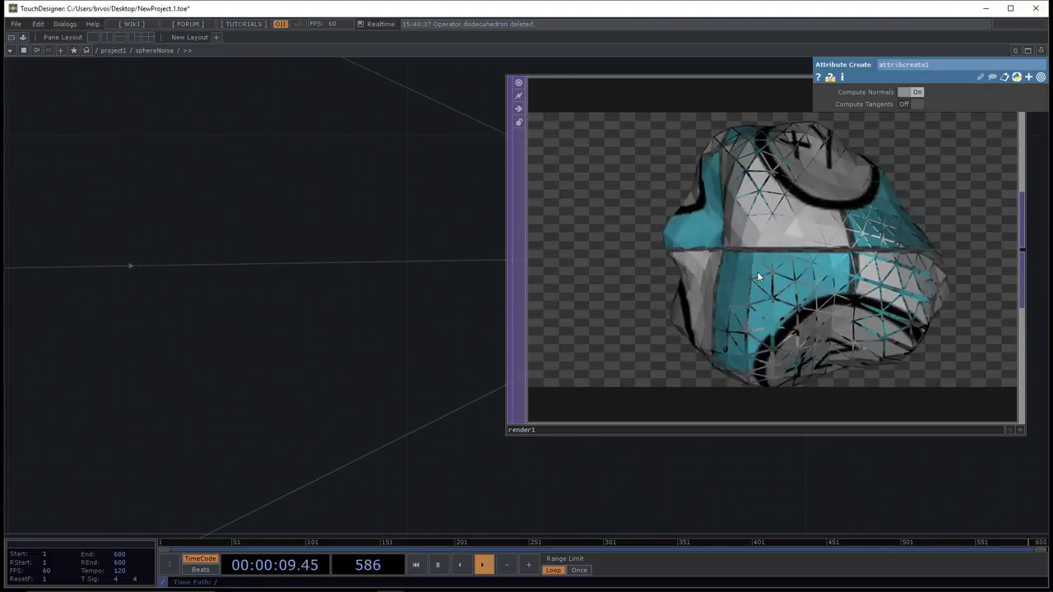
{"action": "scroll", "coordinate": [870, 298], "scroll_direction": "down", "scroll_amount": 2}
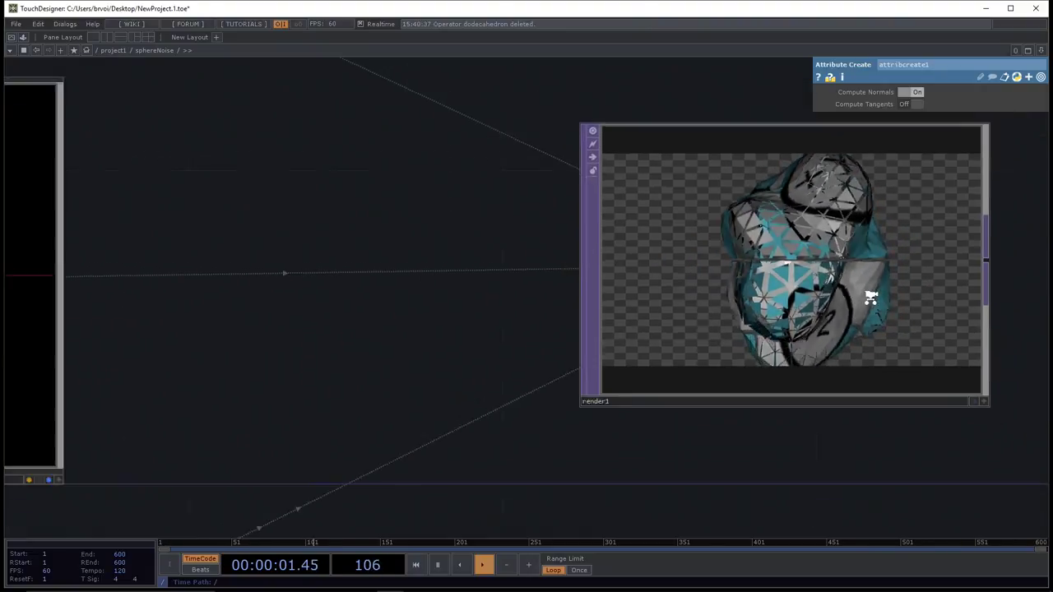
{"action": "scroll", "coordinate": [870, 298], "scroll_direction": "down", "scroll_amount": 3}
{"action": "scroll", "coordinate": [870, 303], "scroll_direction": "up", "scroll_amount": 4}
{"action": "scroll", "coordinate": [852, 305], "scroll_direction": "down", "scroll_amount": 2}
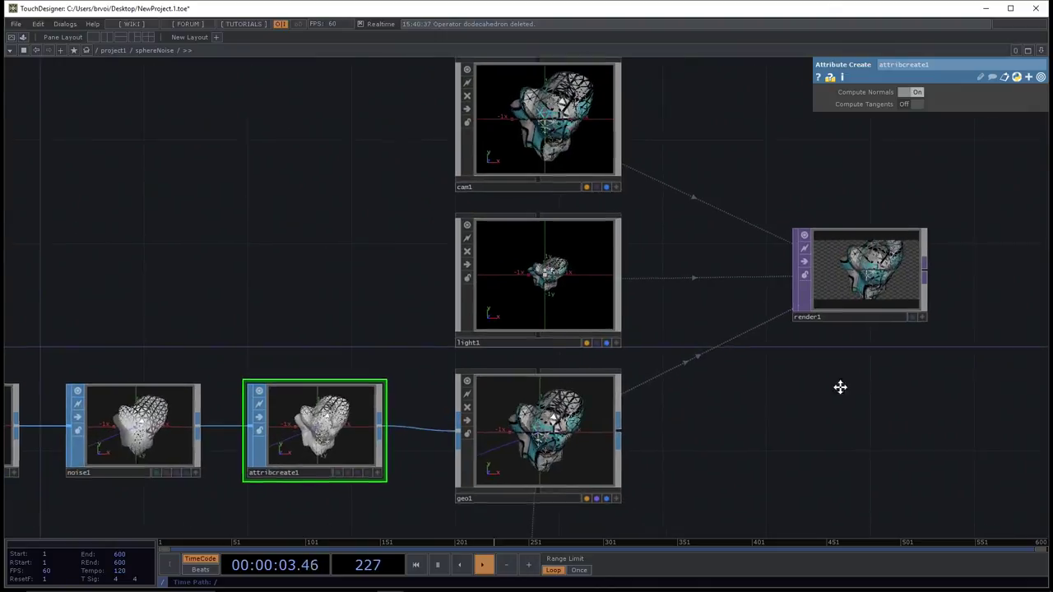
{"action": "left_click_drag", "start_coordinate": [840, 387], "coordinate": [827, 384]}
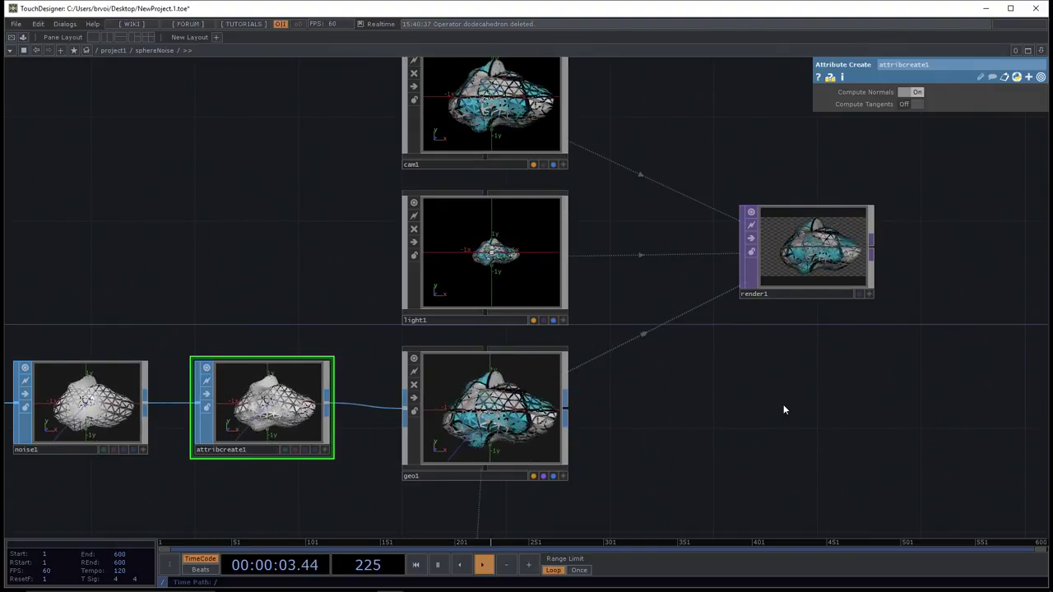
{"action": "scroll", "coordinate": [846, 329], "scroll_direction": "down", "scroll_amount": 5}
{"action": "left_click_drag", "start_coordinate": [533, 435], "coordinate": [555, 432]}
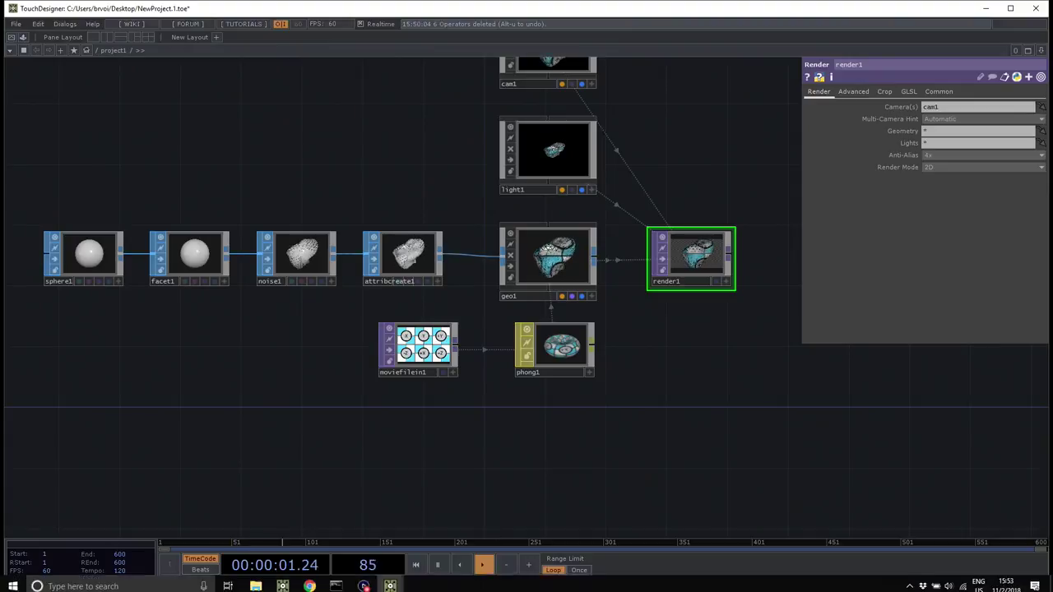
- Compare the render1 output with the textured, reflective render1 in the sphereNoise05 project
{"action": "mouse_move", "coordinate": [390, 582]}
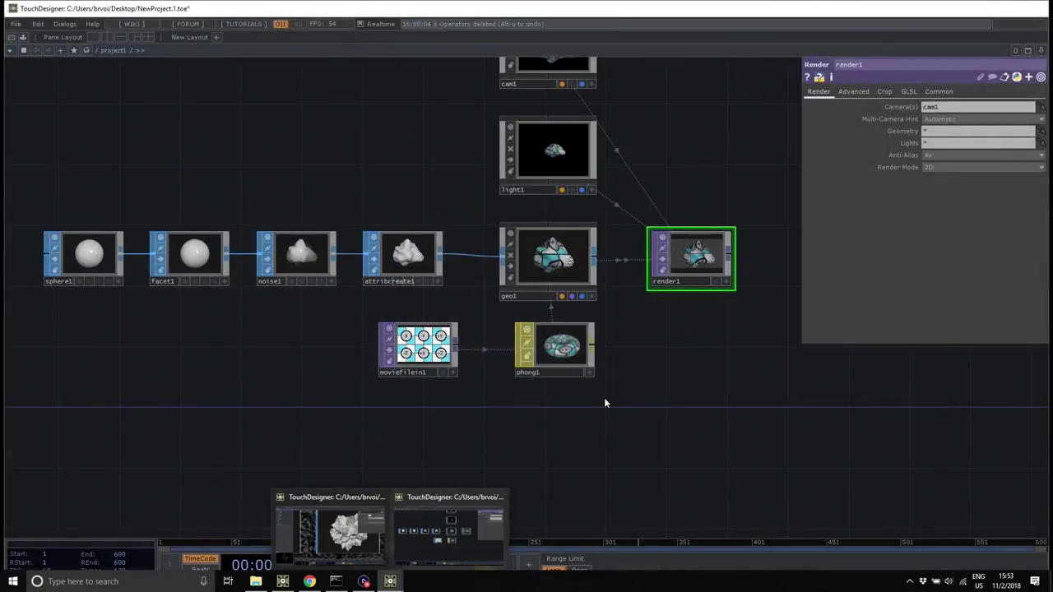
{"action": "scroll", "coordinate": [689, 274], "scroll_direction": "up", "scroll_amount": 5}
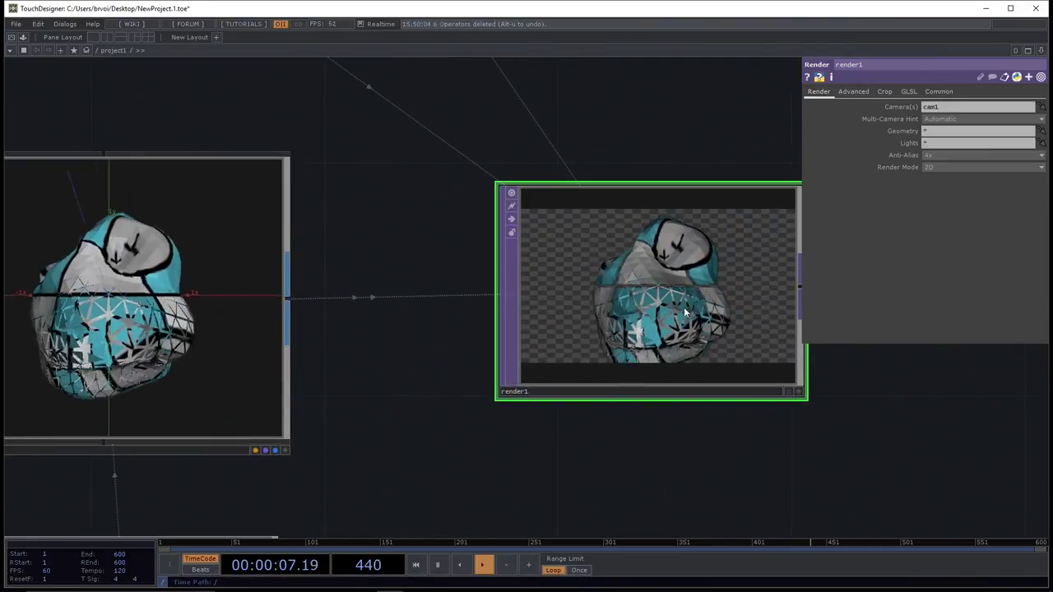
{"action": "scroll", "coordinate": [683, 306], "scroll_direction": "up", "scroll_amount": 2}
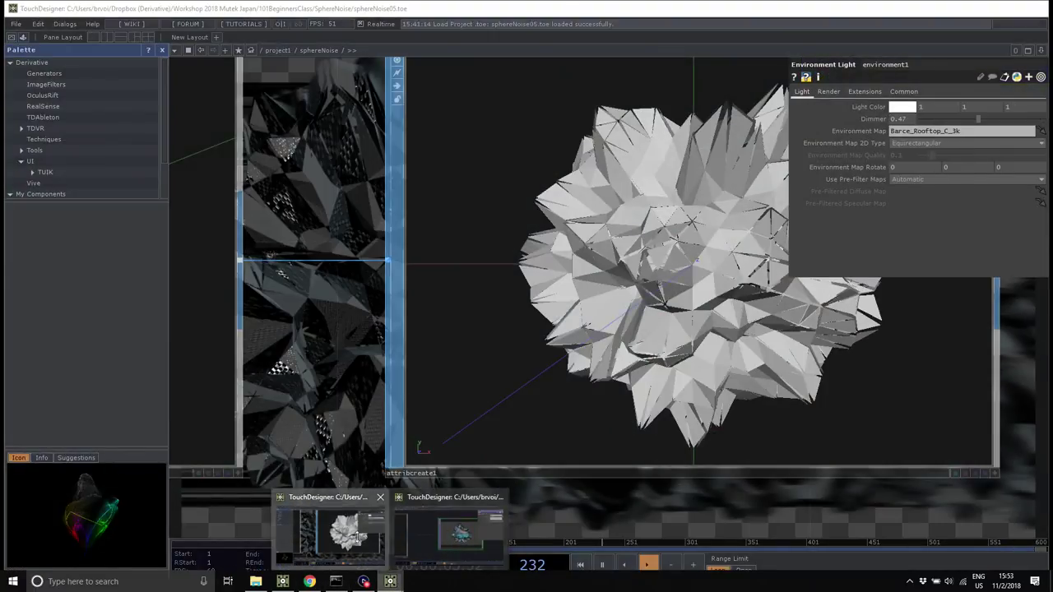
{"action": "left_click", "coordinate": [361, 535]}
{"action": "scroll", "coordinate": [453, 418], "scroll_direction": "down", "scroll_amount": 3}
{"action": "scroll", "coordinate": [640, 424], "scroll_direction": "up", "scroll_amount": 3}
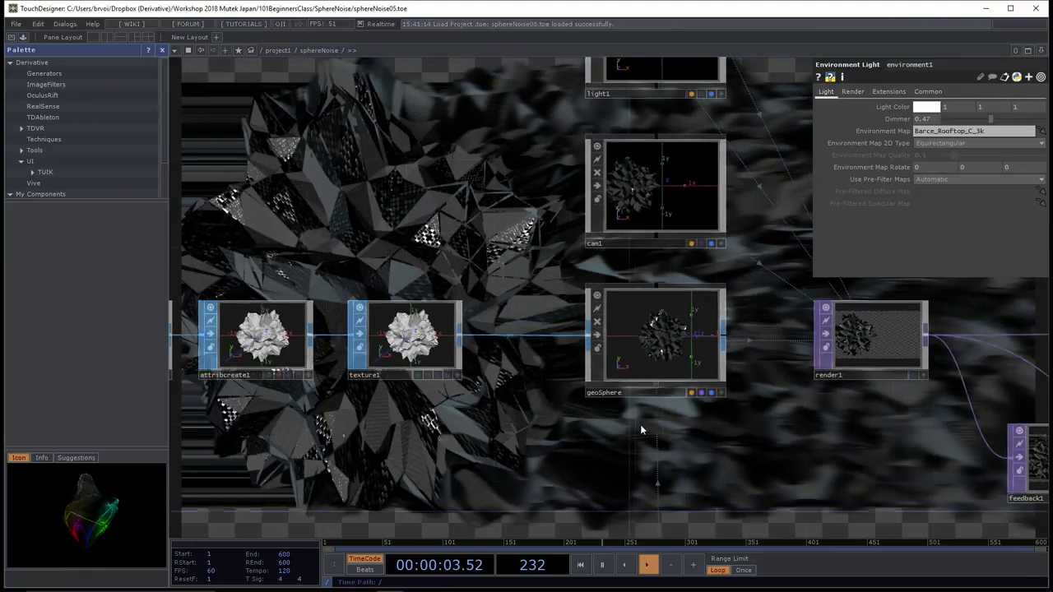
{"action": "scroll", "coordinate": [640, 424], "scroll_direction": "up", "scroll_amount": 10}
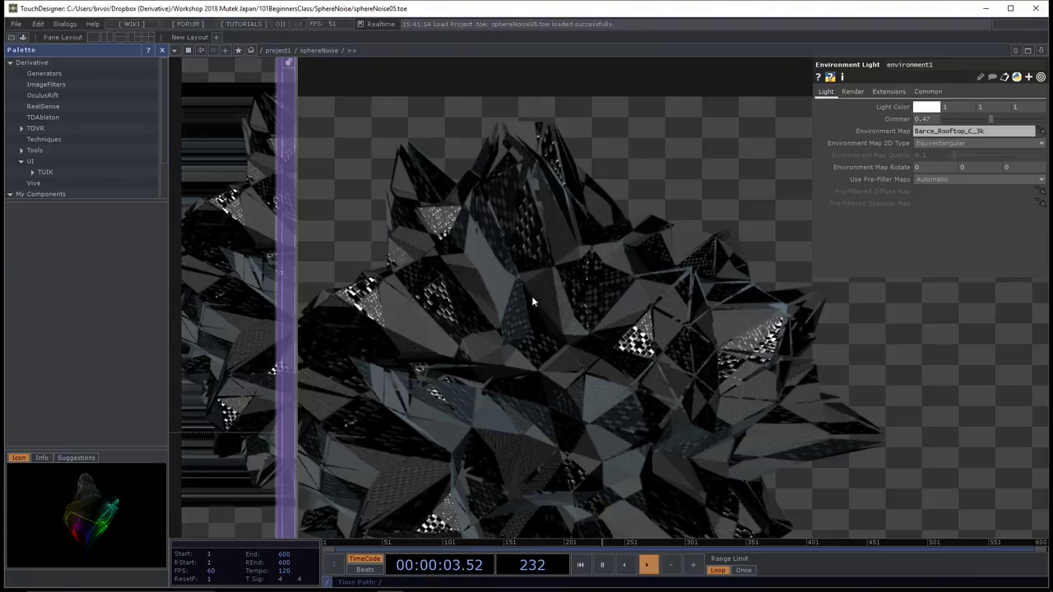
{"action": "left_click", "coordinate": [983, 12]}
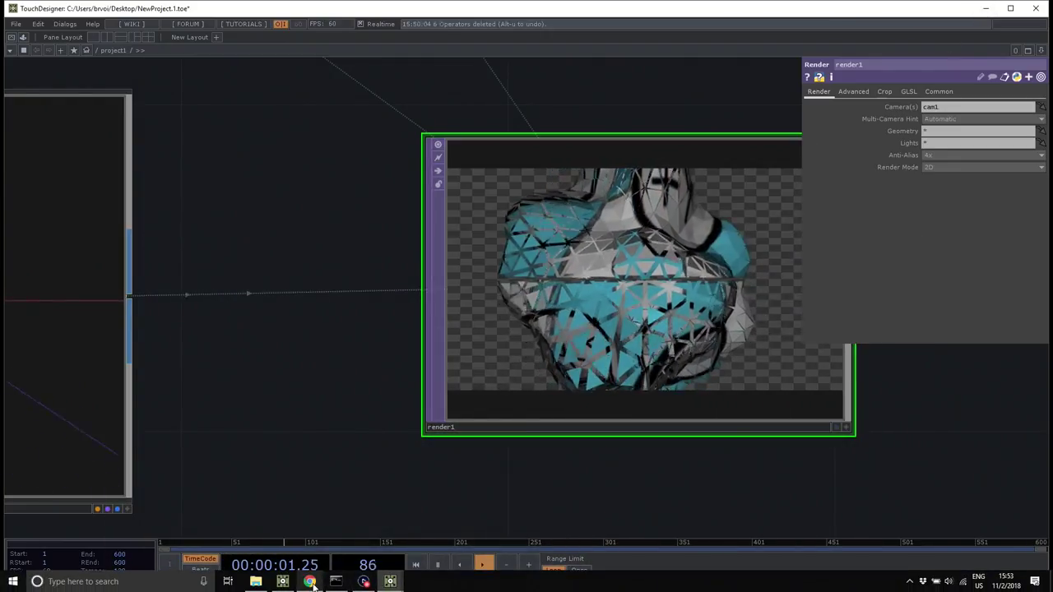
- Open share.allegorithmic.com in a new Chrome tab and view the page of its Aluminum Directional material
{"action": "left_click", "coordinate": [309, 581]}
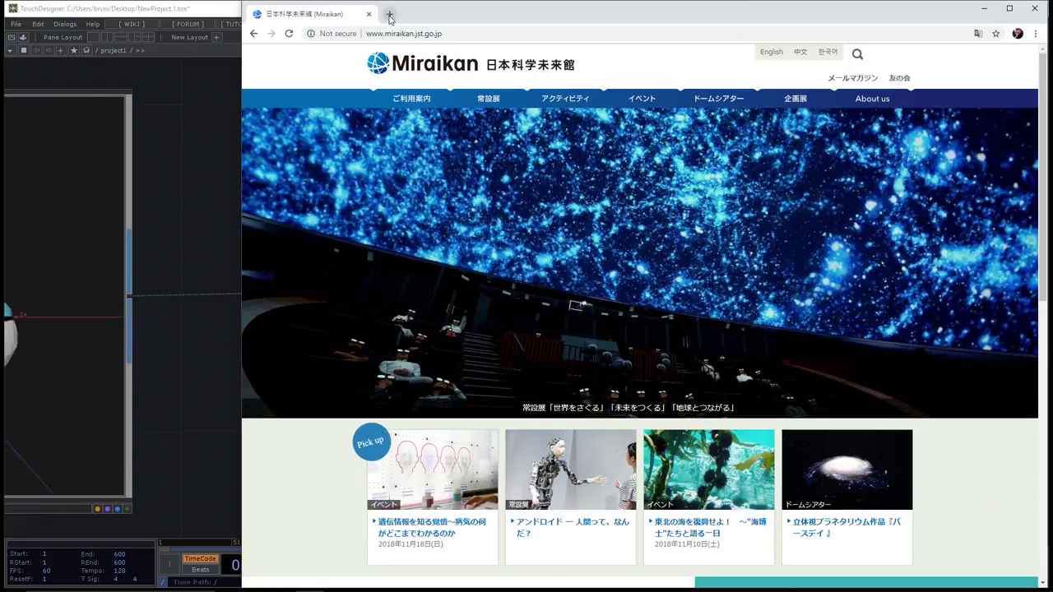
{"action": "left_click", "coordinate": [390, 15]}
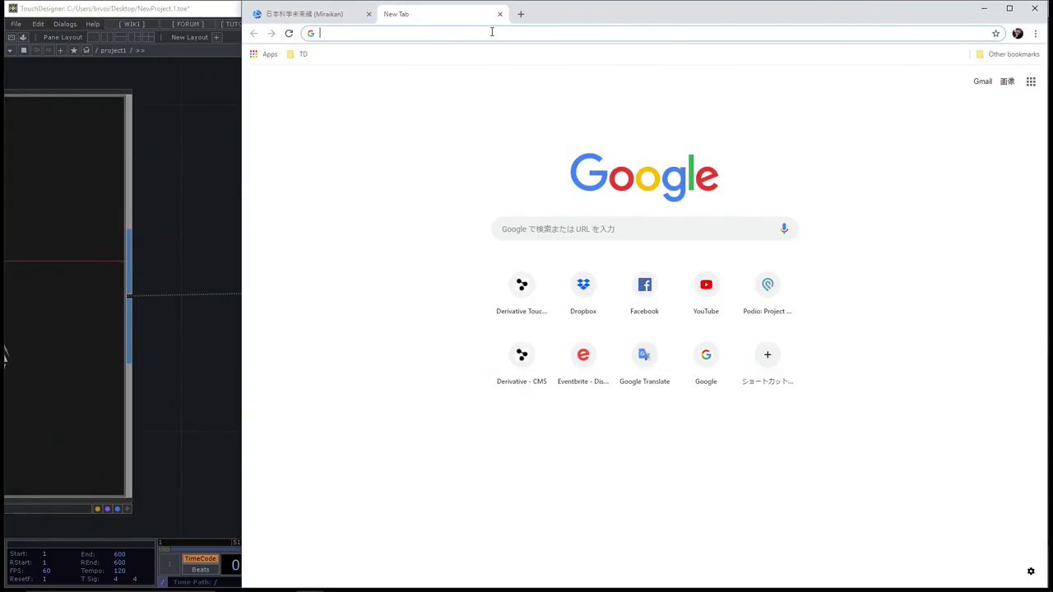
{"action": "type", "text": "share"}
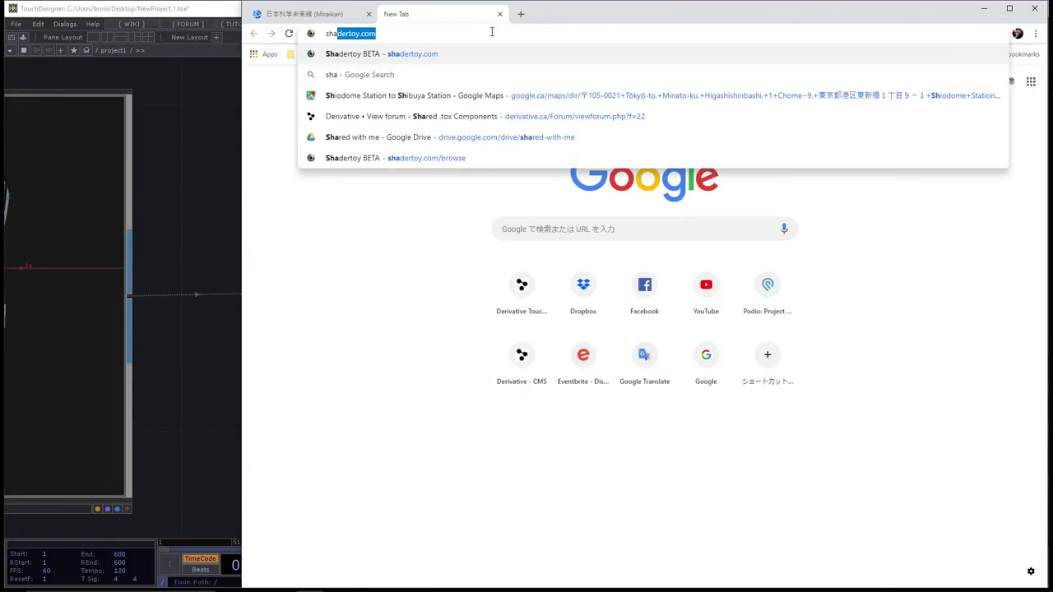
{"action": "type", "text": ".substanc"}
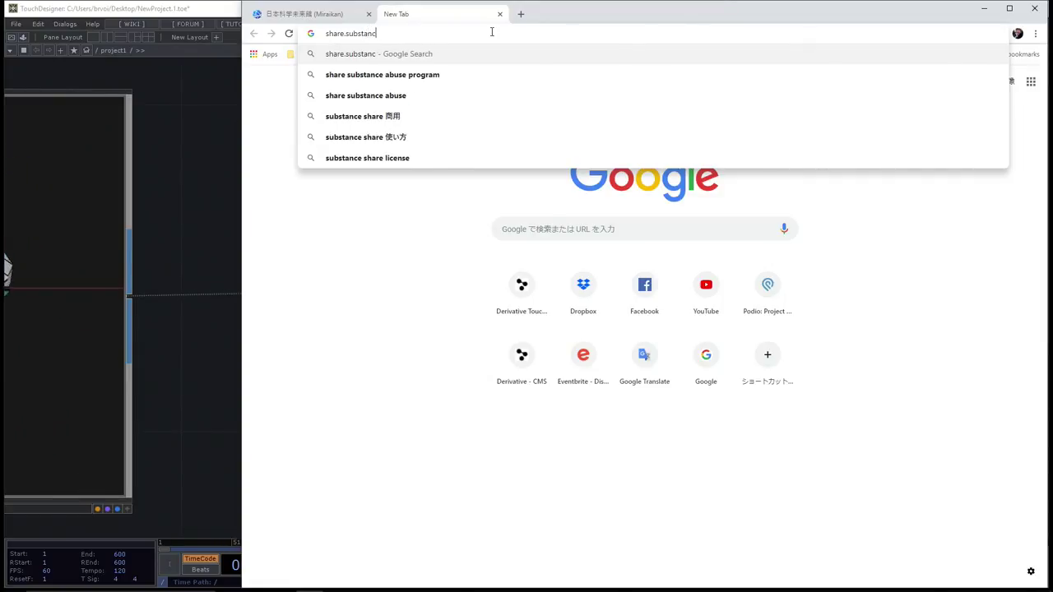
{"action": "key", "text": "BackSpace"}
{"action": "key", "text": "BackSpace"}
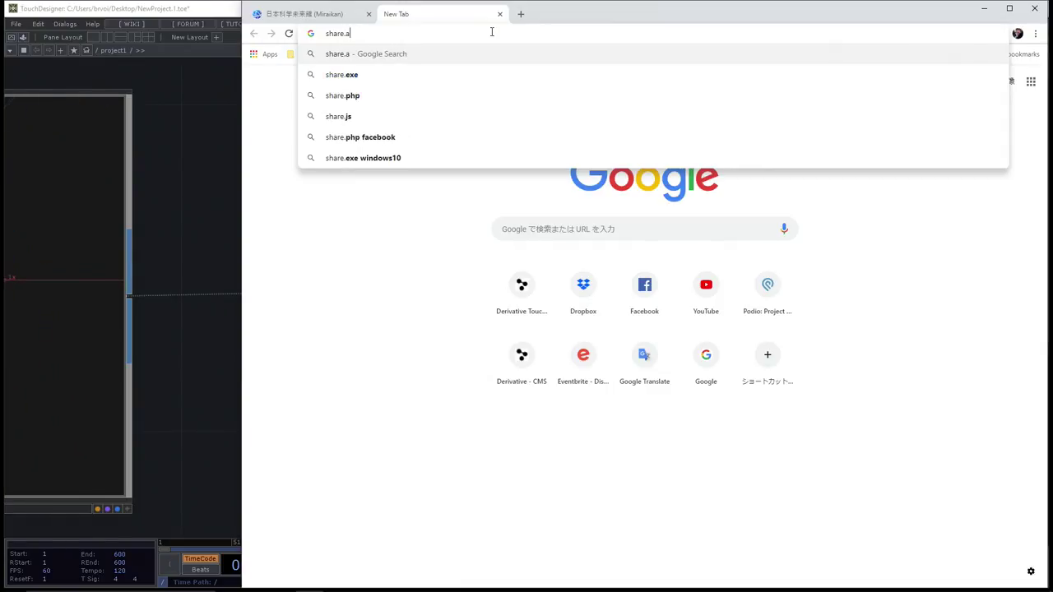
{"action": "type", "text": "allego"}
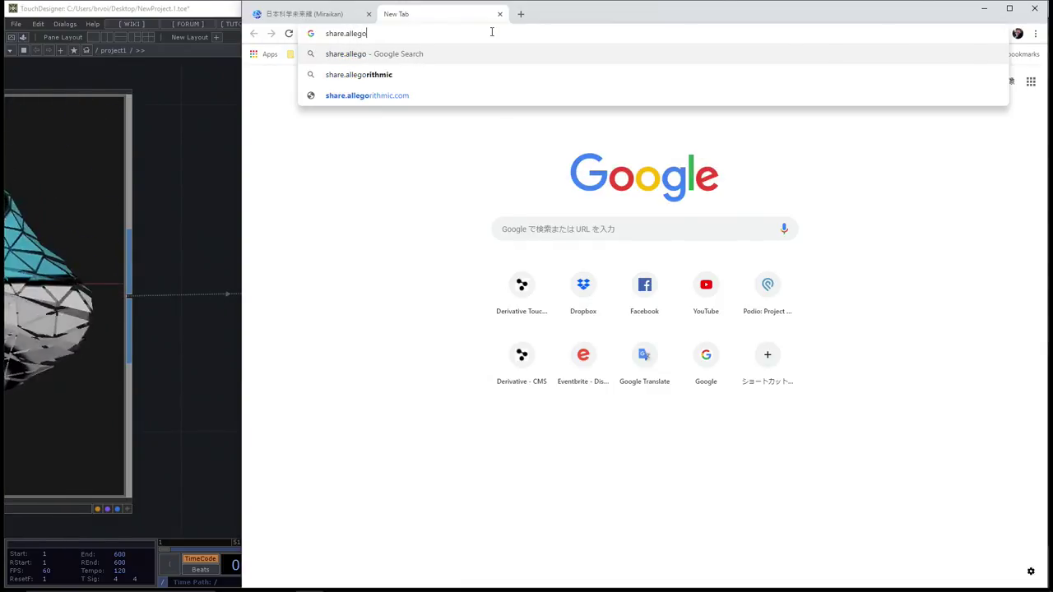
{"action": "key", "text": "Down"}
{"action": "key", "text": "Down"}
{"action": "key", "text": "Return"}
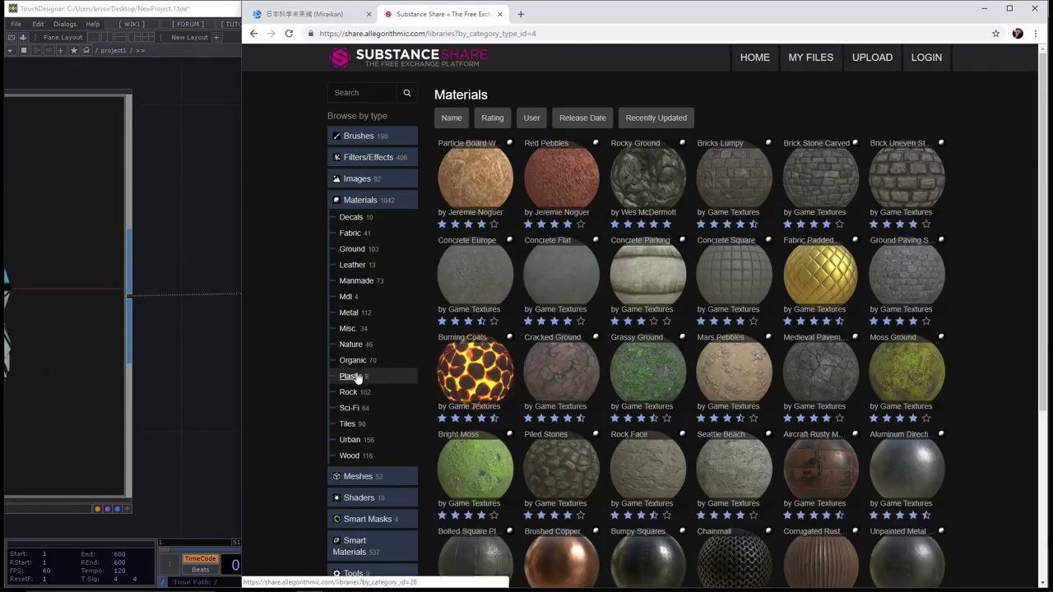
{"action": "scroll", "coordinate": [977, 372], "scroll_direction": "down", "scroll_amount": 2}
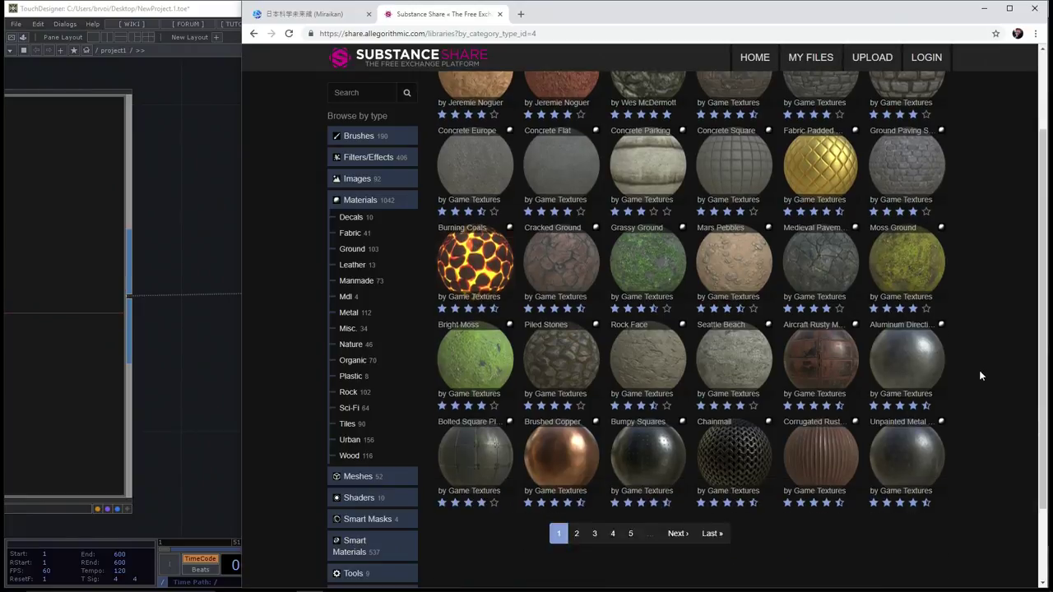
{"action": "left_click", "coordinate": [905, 374]}
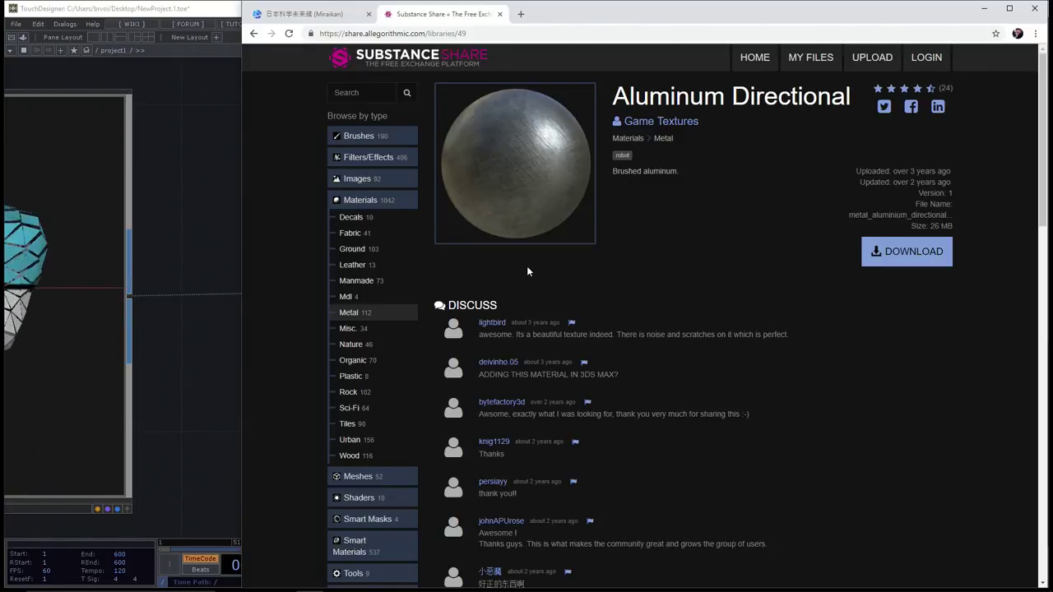
- Return to the NewProject.1 network in TouchDesigner and open the TOP operator list for the empty area below moviefilein1
{"action": "left_click", "coordinate": [196, 235]}
{"action": "scroll", "coordinate": [625, 206], "scroll_direction": "down", "scroll_amount": 10}
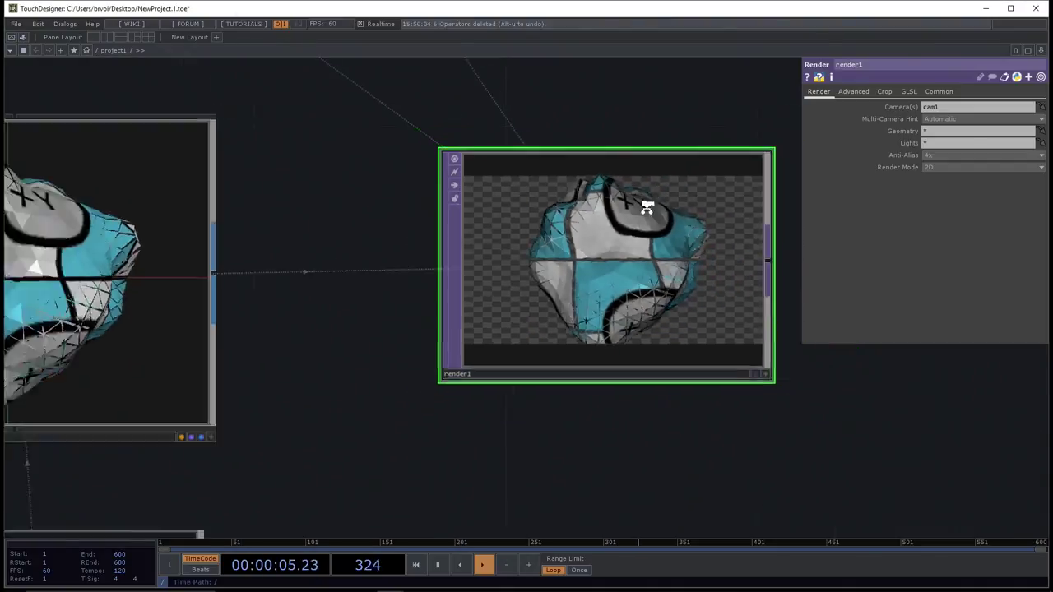
{"action": "scroll", "coordinate": [519, 325], "scroll_direction": "up", "scroll_amount": 5}
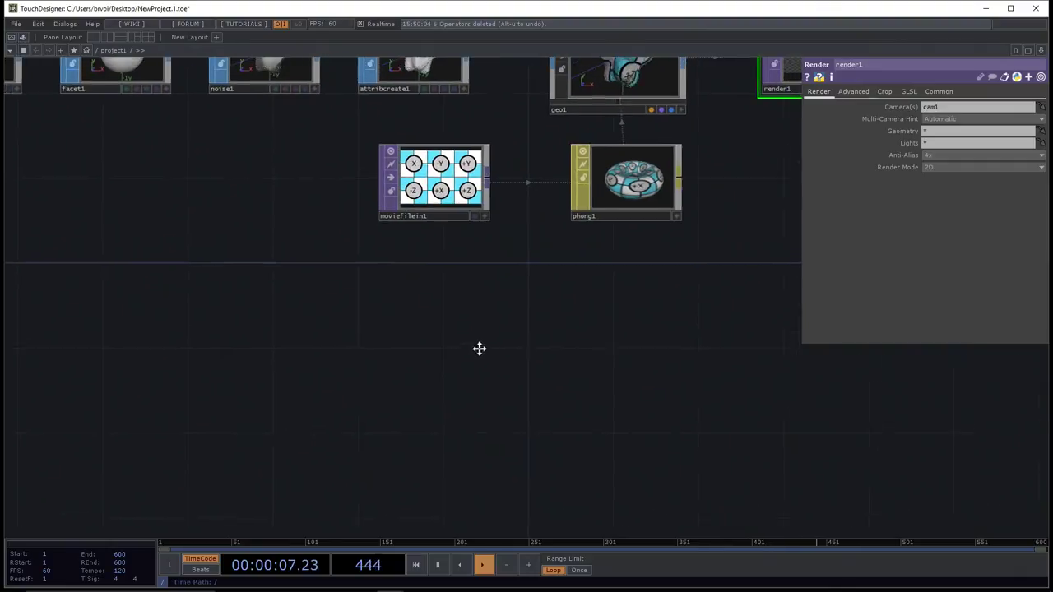
{"action": "key", "text": "Tab"}
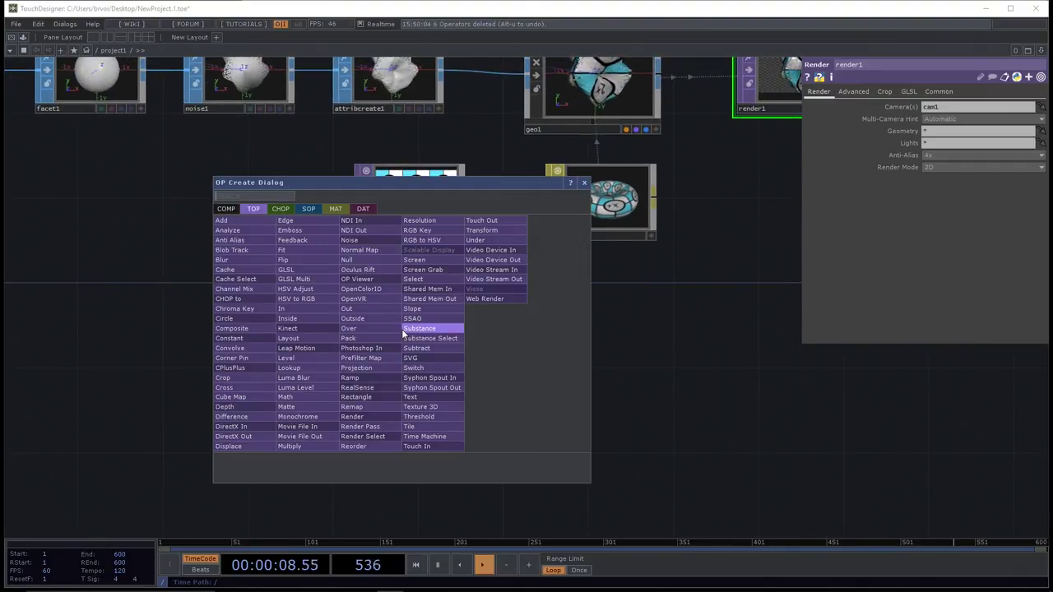
- Create a Substance TOP in the network below moviefilein1
{"action": "left_click", "coordinate": [451, 330]}
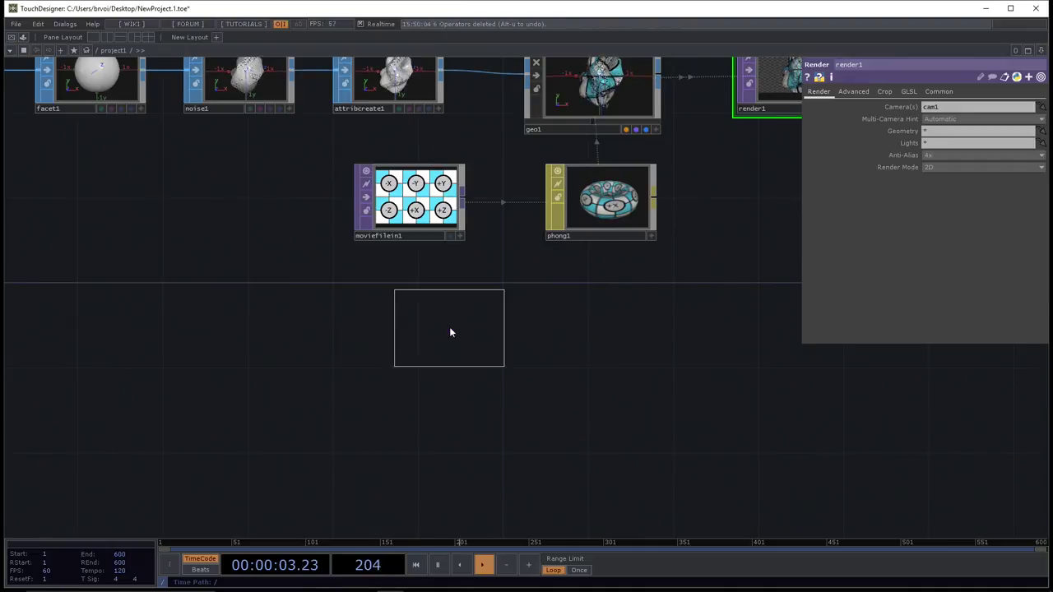
{"action": "left_click", "coordinate": [418, 359]}
- Look through the Media folder of Workshop 2018 Mutek Japan in File Explorer and return to TouchDesigner
{"action": "mouse_move", "coordinate": [190, 585]}
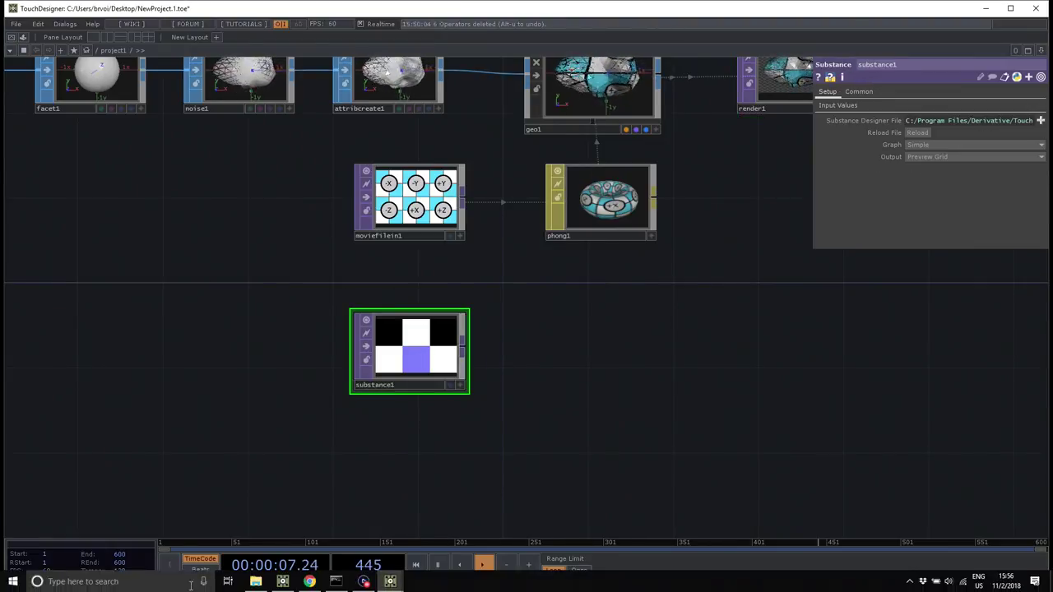
{"action": "left_click", "coordinate": [256, 582]}
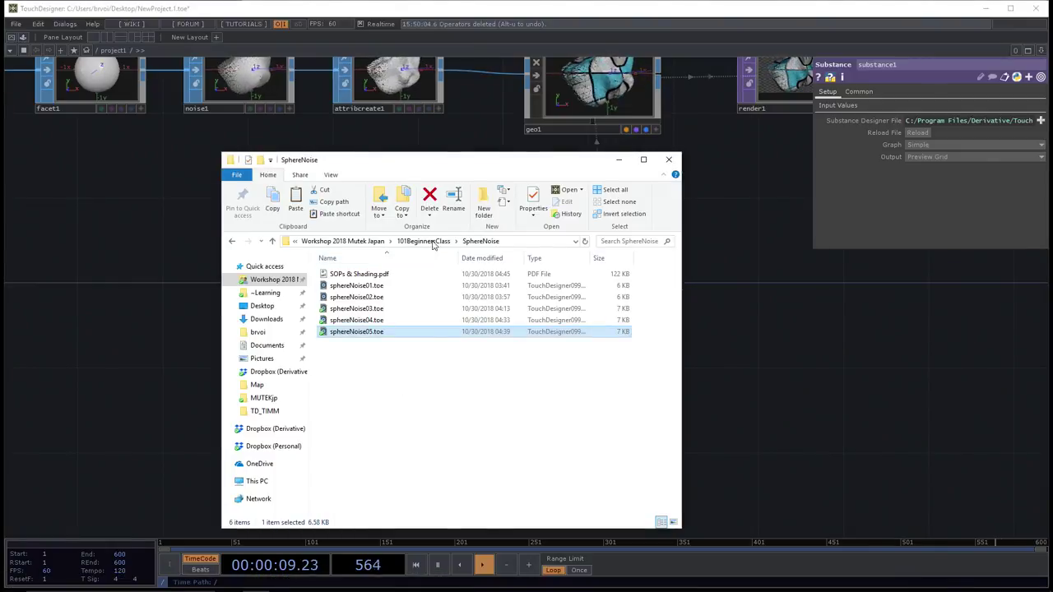
{"action": "left_click", "coordinate": [370, 241]}
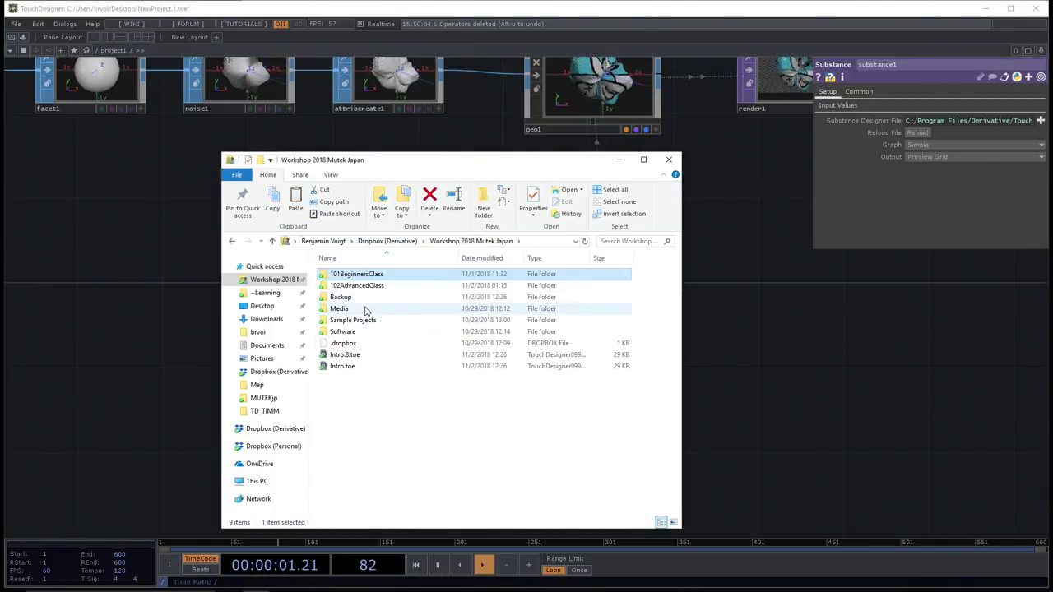
{"action": "double_click", "coordinate": [365, 309]}
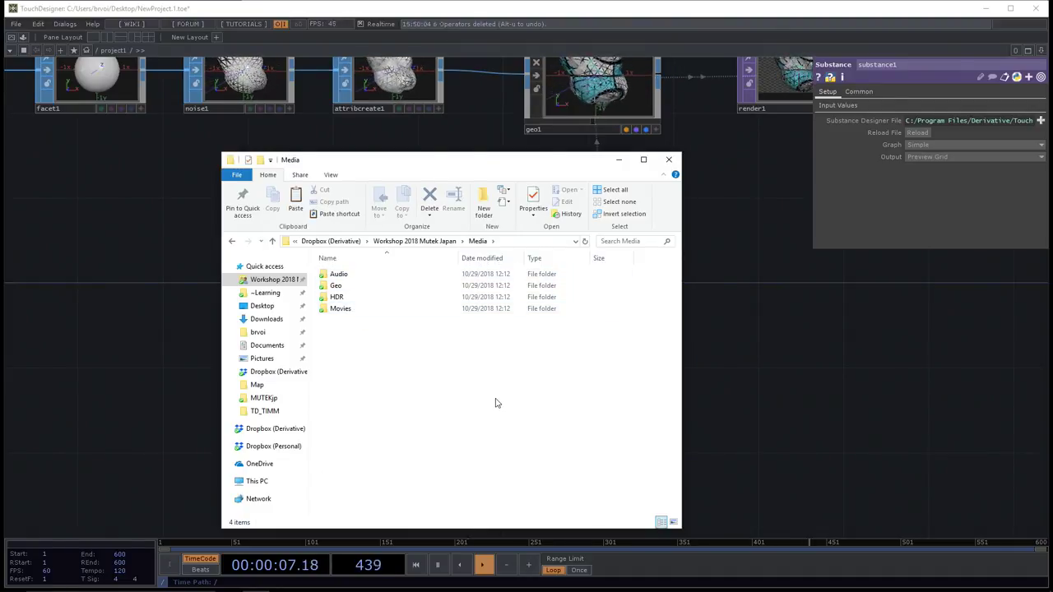
{"action": "left_click", "coordinate": [804, 424]}
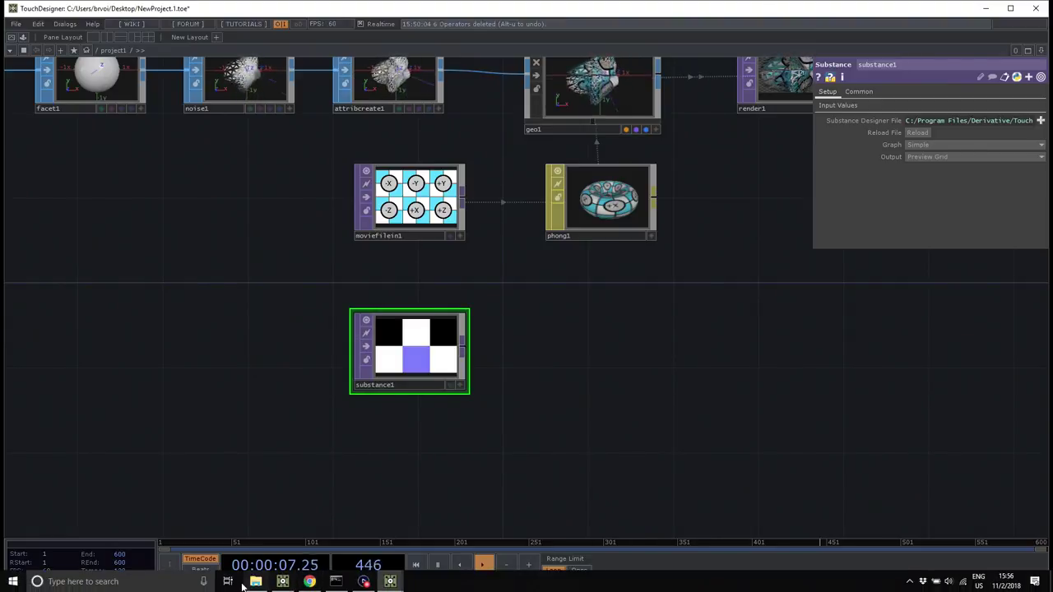
- Examine the texture images in the workshop's 102AdvancedClass/PBR/Maps folder in File Explorer, going back to TouchDesigner when done
{"action": "left_click", "coordinate": [256, 588]}
{"action": "left_click", "coordinate": [470, 241]}
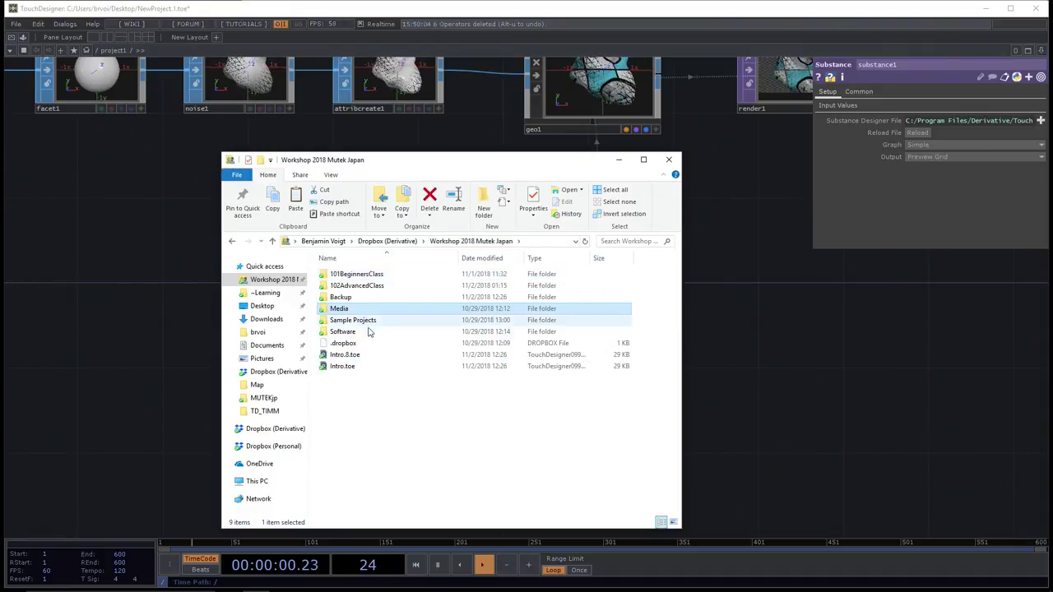
{"action": "double_click", "coordinate": [379, 285]}
{"action": "double_click", "coordinate": [381, 286]}
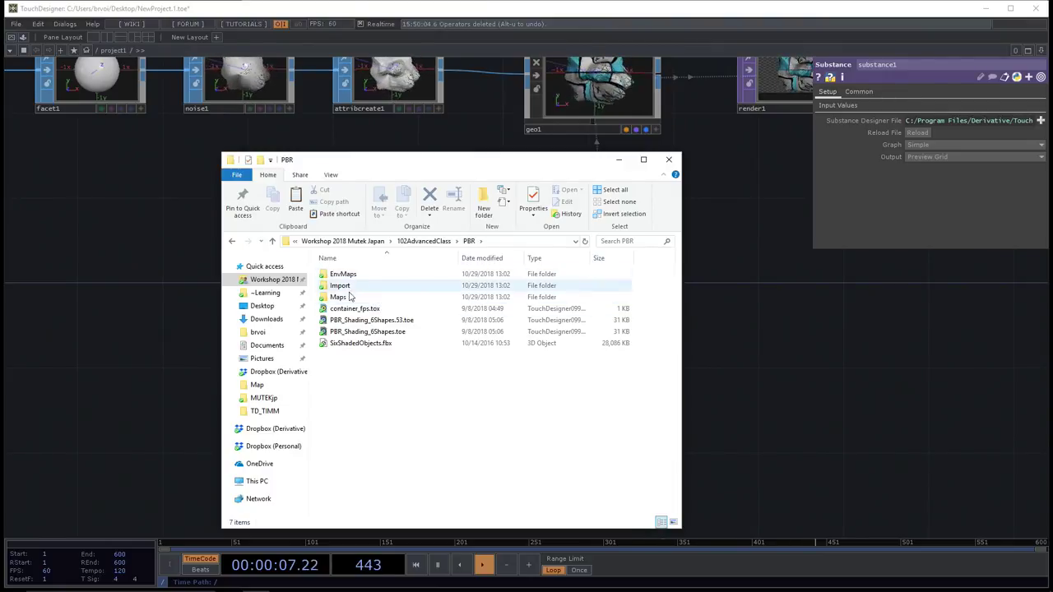
{"action": "double_click", "coordinate": [371, 298]}
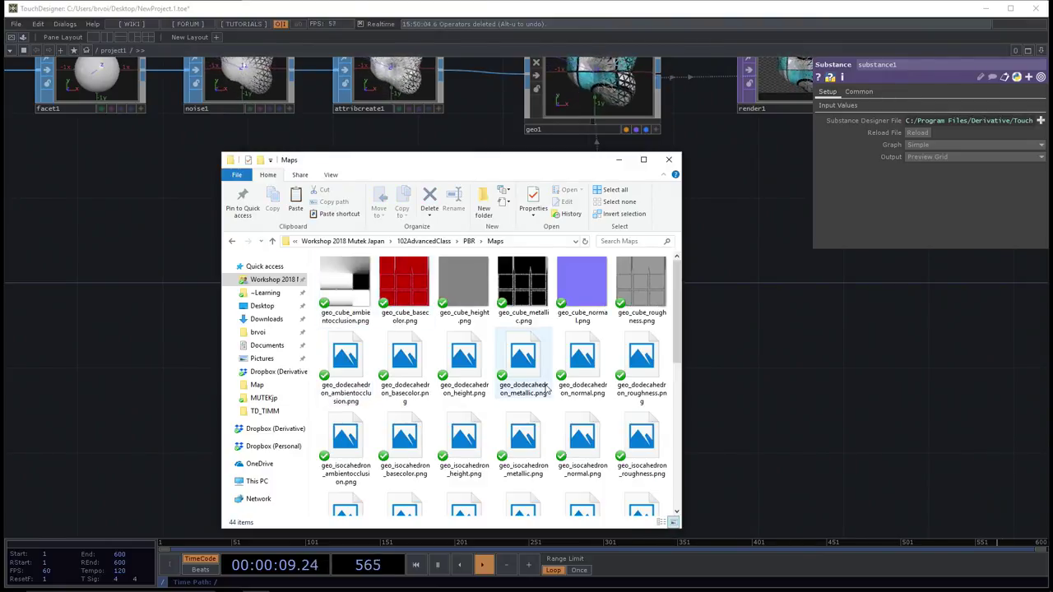
{"action": "left_click_drag", "start_coordinate": [678, 287], "coordinate": [678, 444]}
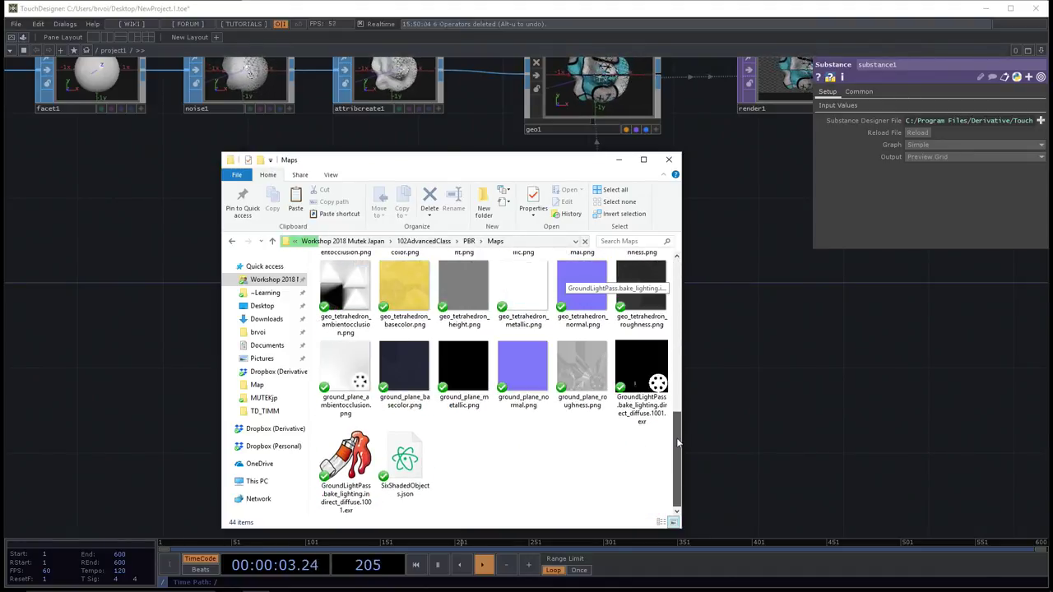
{"action": "scroll", "coordinate": [460, 265], "scroll_direction": "up", "scroll_amount": 10}
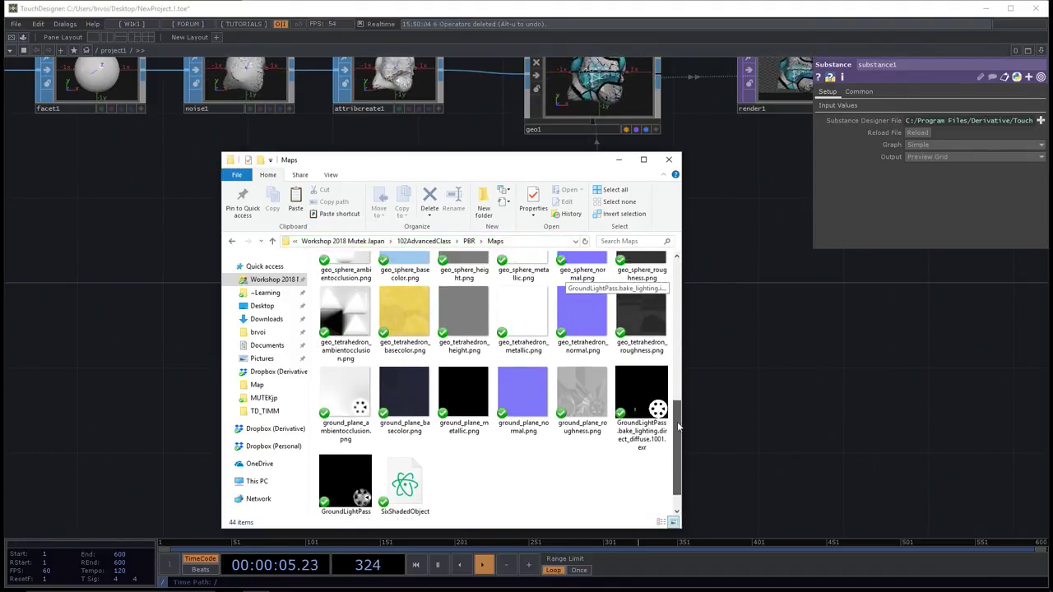
{"action": "left_click", "coordinate": [469, 241]}
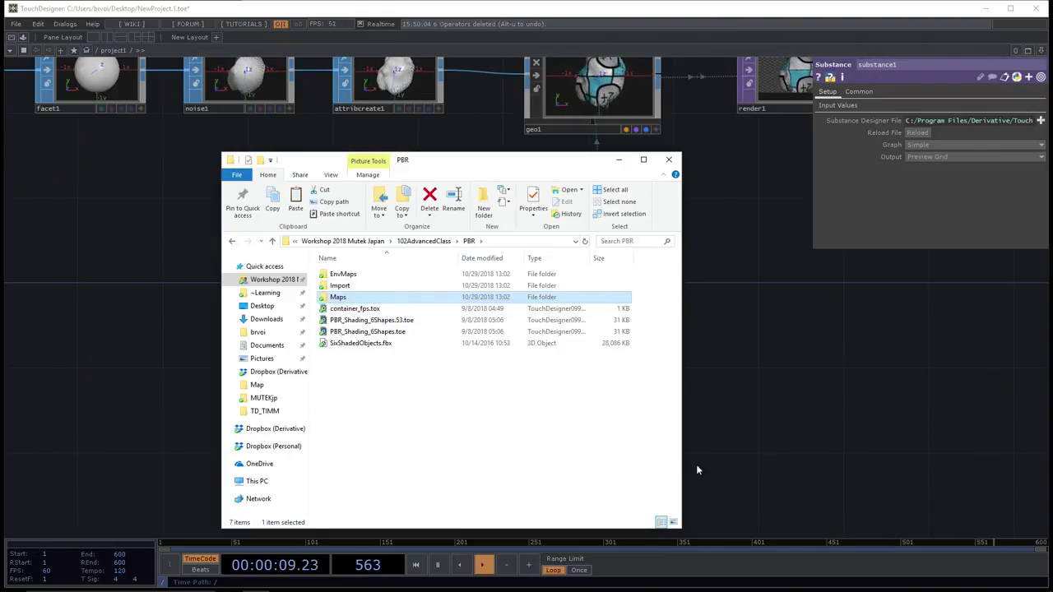
{"action": "left_click", "coordinate": [773, 420]}
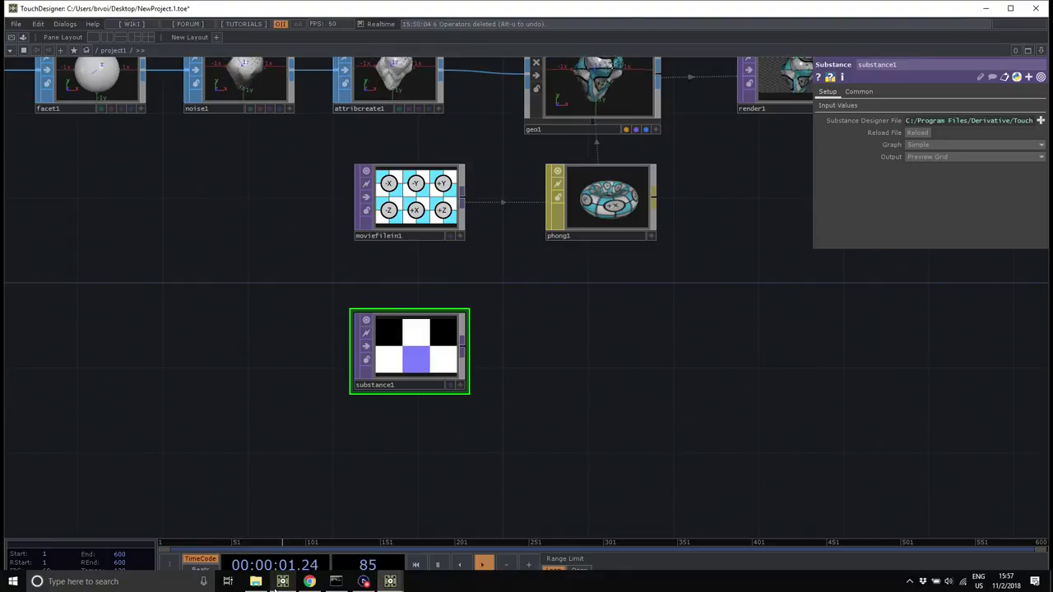
- View the Aluminum Directional material page on Substance Share in Chrome and return to TouchDesigner
{"action": "left_click", "coordinate": [309, 581]}
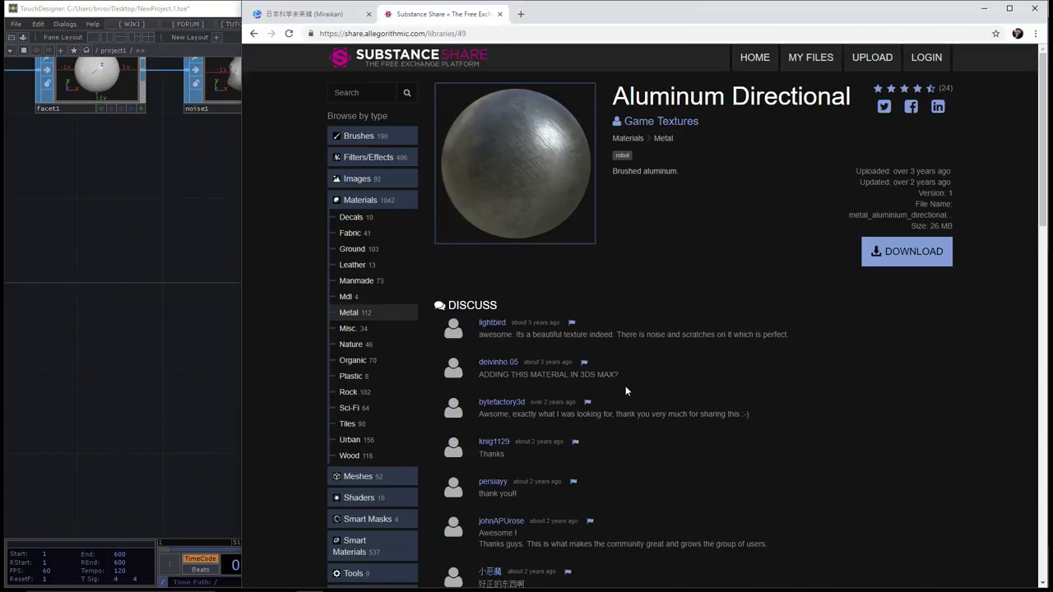
{"action": "left_click", "coordinate": [138, 400]}
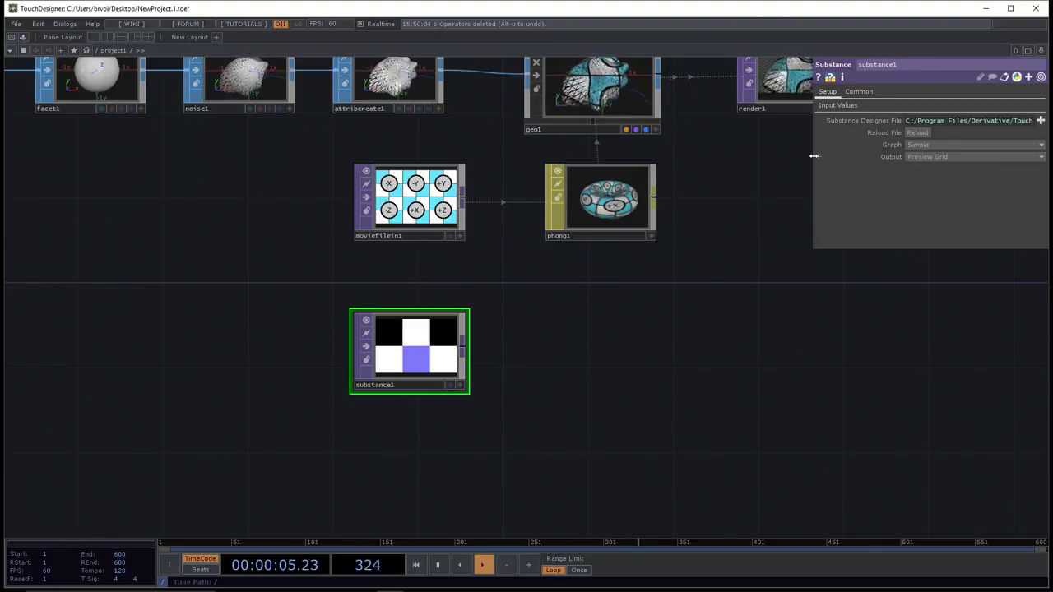
- Widen the substance1 parameters to read the full Substance Designer file path, then narrow them to a medium width
{"action": "left_click_drag", "start_coordinate": [816, 158], "coordinate": [505, 151]}
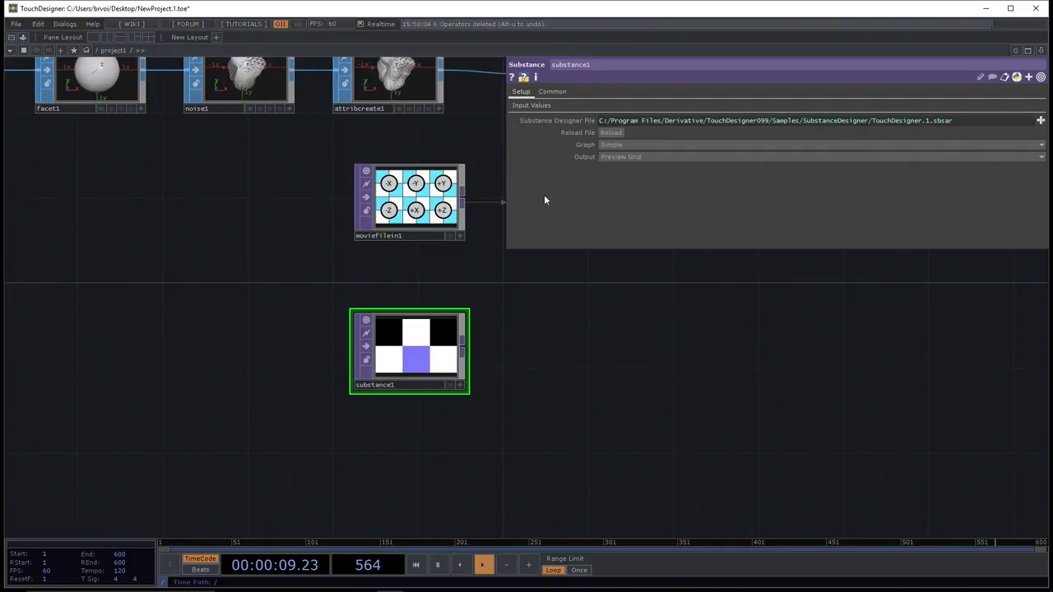
{"action": "left_click_drag", "start_coordinate": [505, 192], "coordinate": [707, 198]}
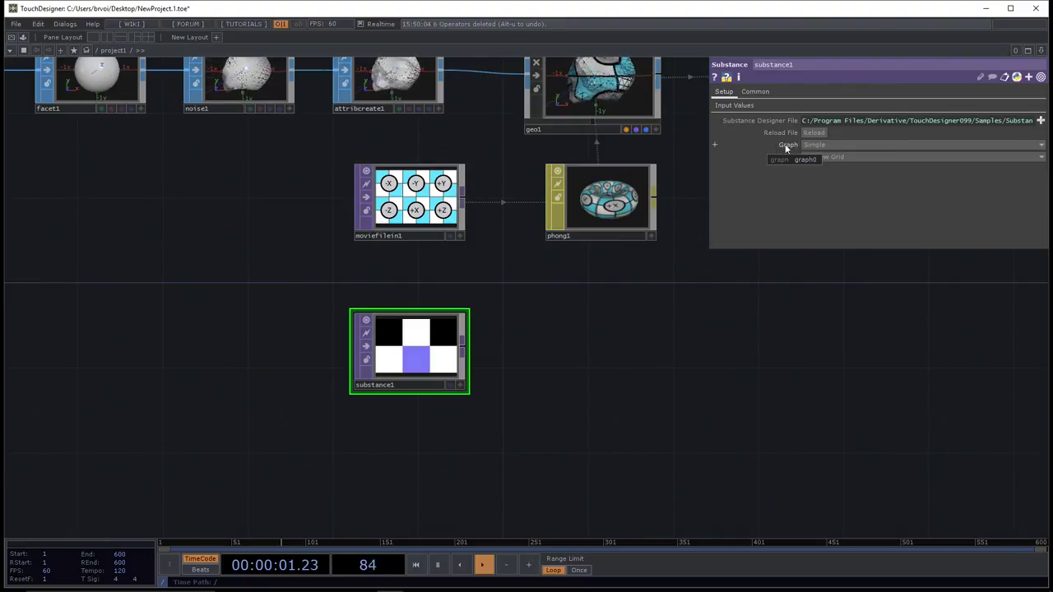
- Preview the Concrete, Metal and Checkers graphs in turn on substance1
{"action": "left_click", "coordinate": [827, 145]}
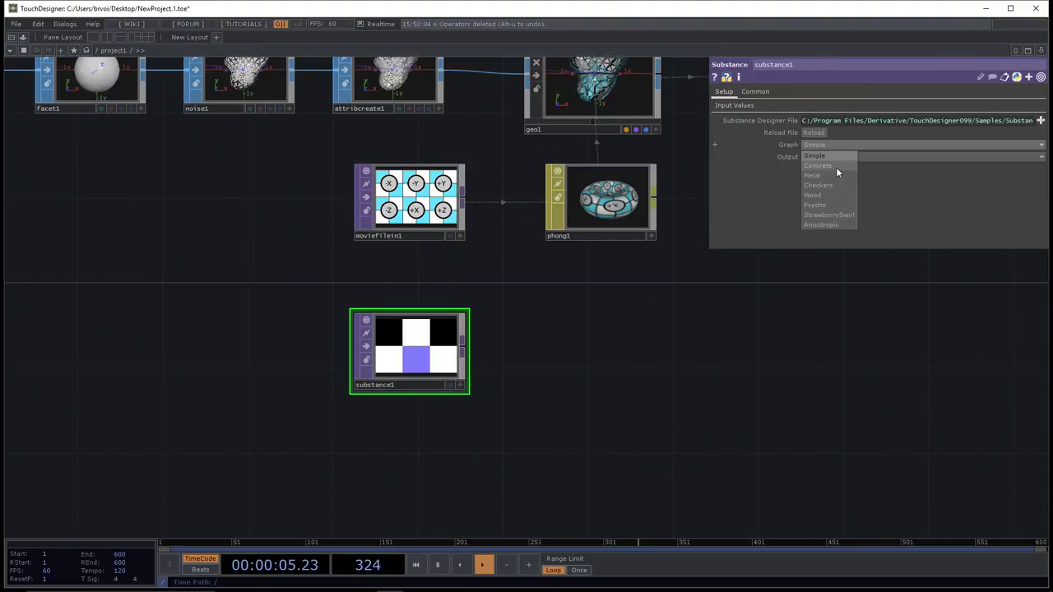
{"action": "left_click", "coordinate": [835, 167]}
{"action": "scroll", "coordinate": [392, 346], "scroll_direction": "up", "scroll_amount": 5}
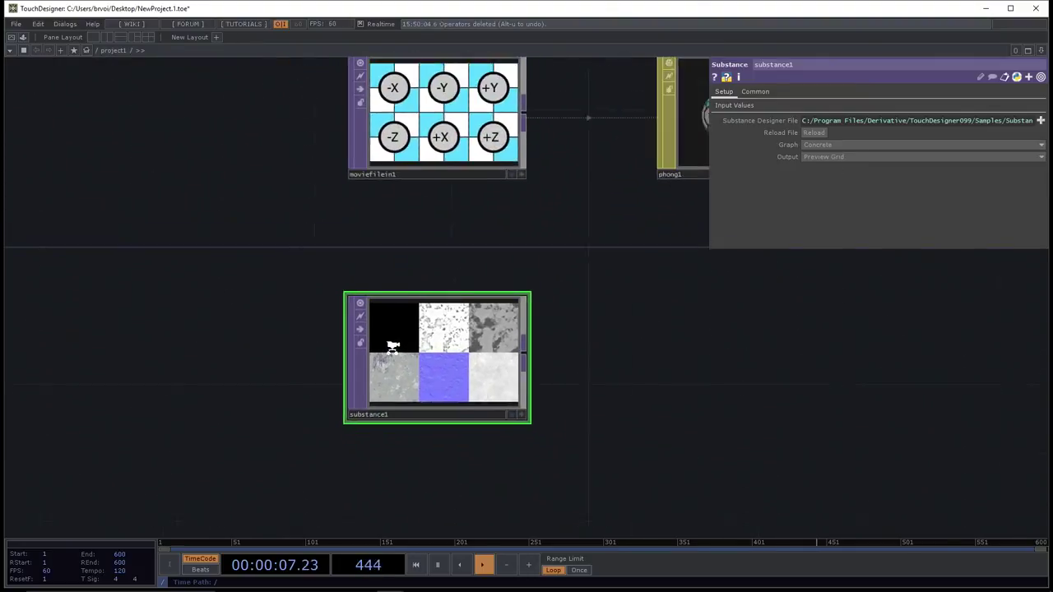
{"action": "scroll", "coordinate": [397, 348], "scroll_direction": "up", "scroll_amount": 1}
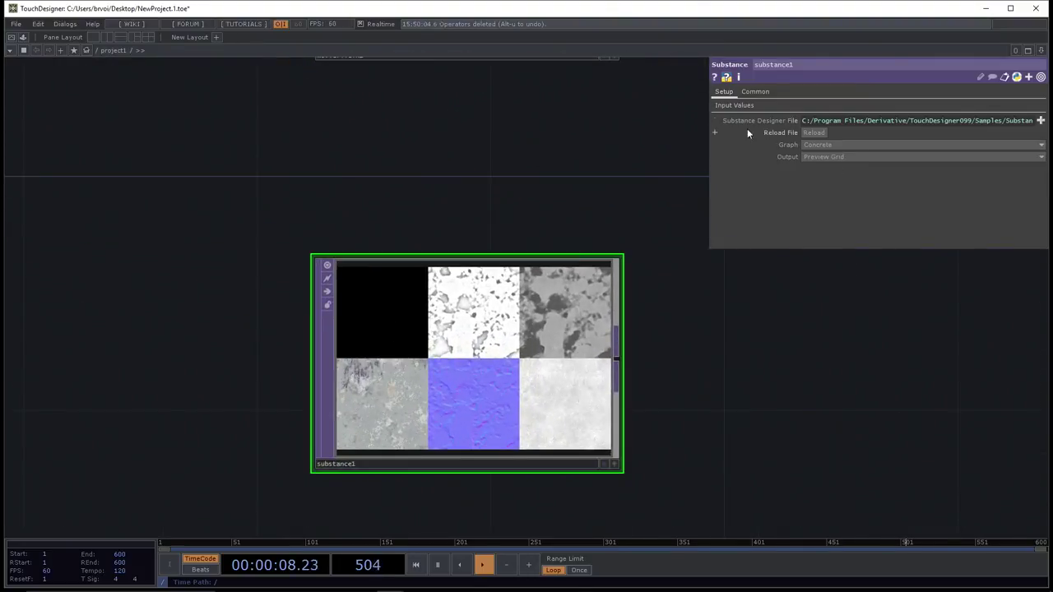
{"action": "left_click", "coordinate": [853, 145]}
{"action": "left_click", "coordinate": [839, 178]}
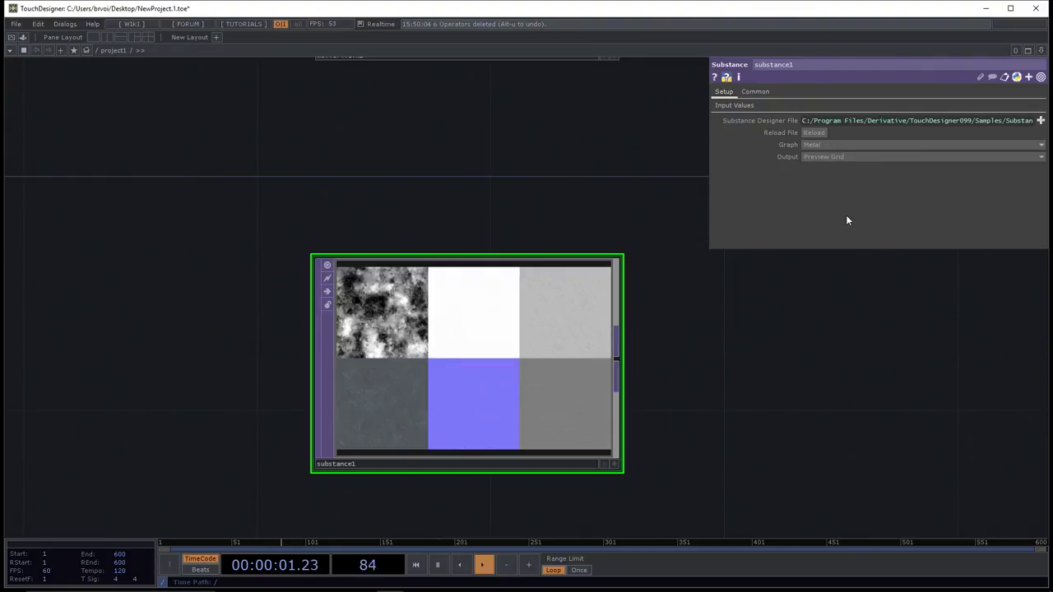
{"action": "scroll", "coordinate": [377, 399], "scroll_direction": "up", "scroll_amount": 3}
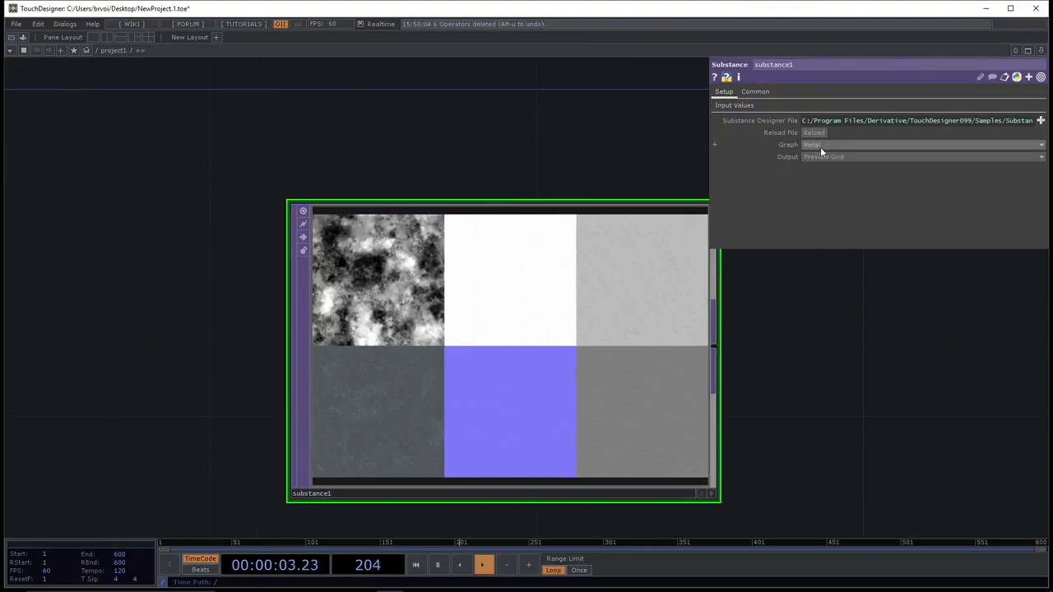
{"action": "left_click", "coordinate": [835, 145]}
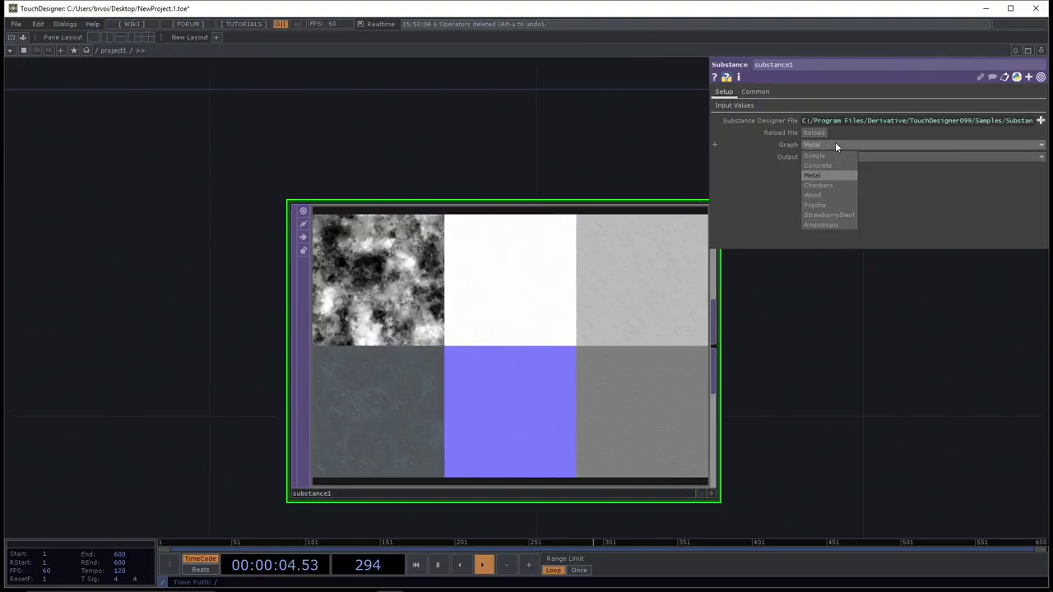
{"action": "left_click", "coordinate": [829, 186]}
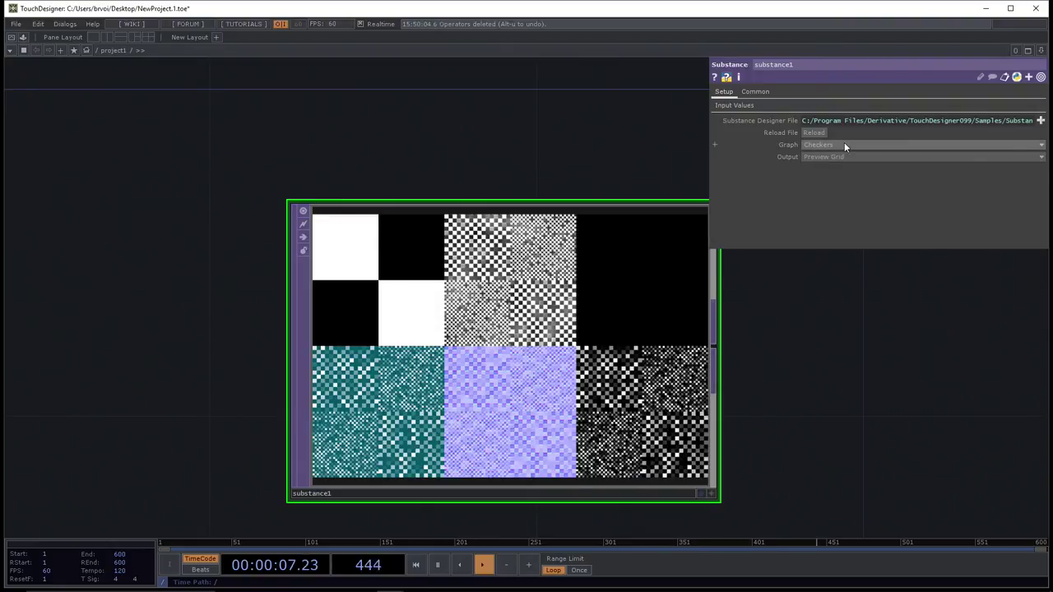
- Set the graph of substance1 to Wood and check its Output options, leaving the output on Preview Grid
{"action": "left_click", "coordinate": [844, 146]}
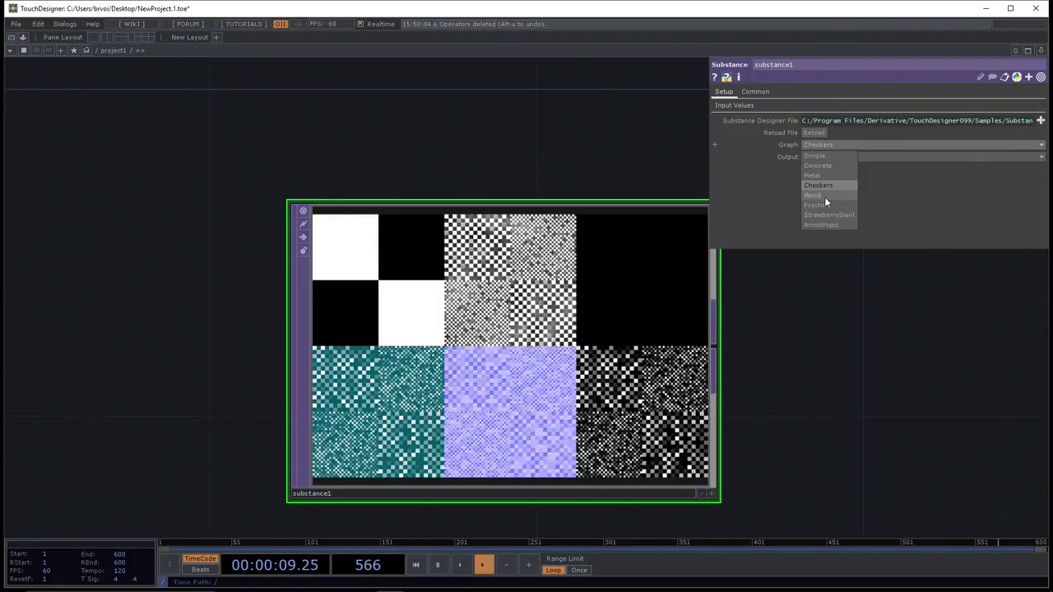
{"action": "left_click", "coordinate": [826, 201]}
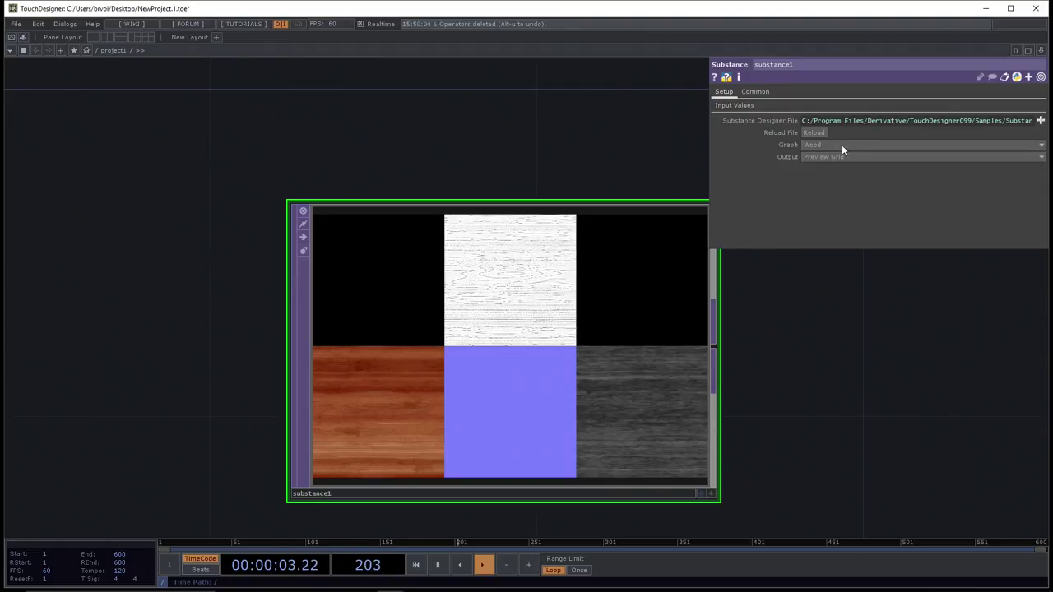
{"action": "left_click", "coordinate": [863, 156]}
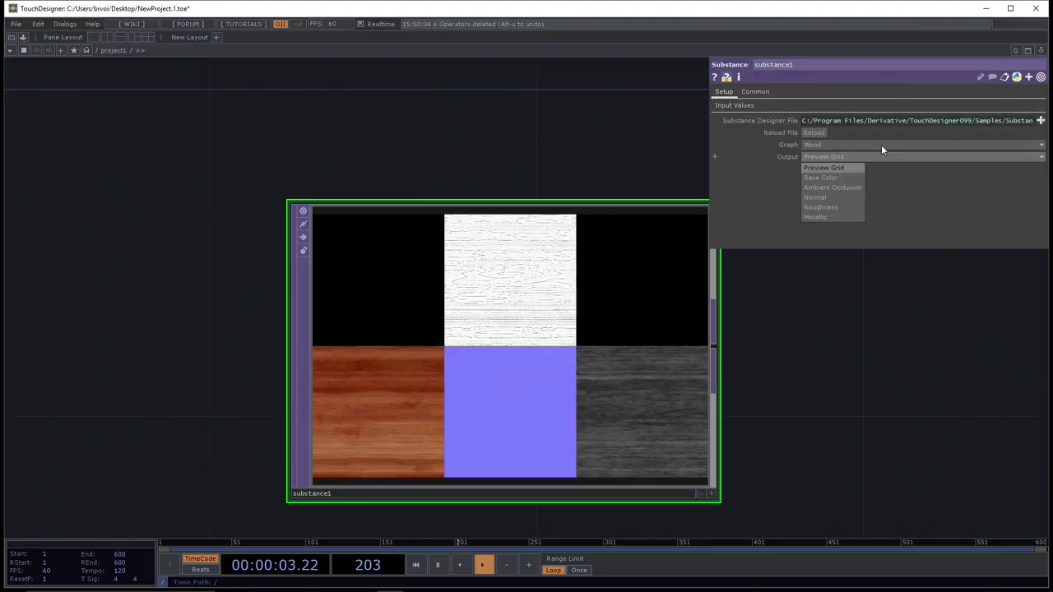
{"action": "left_click", "coordinate": [880, 145]}
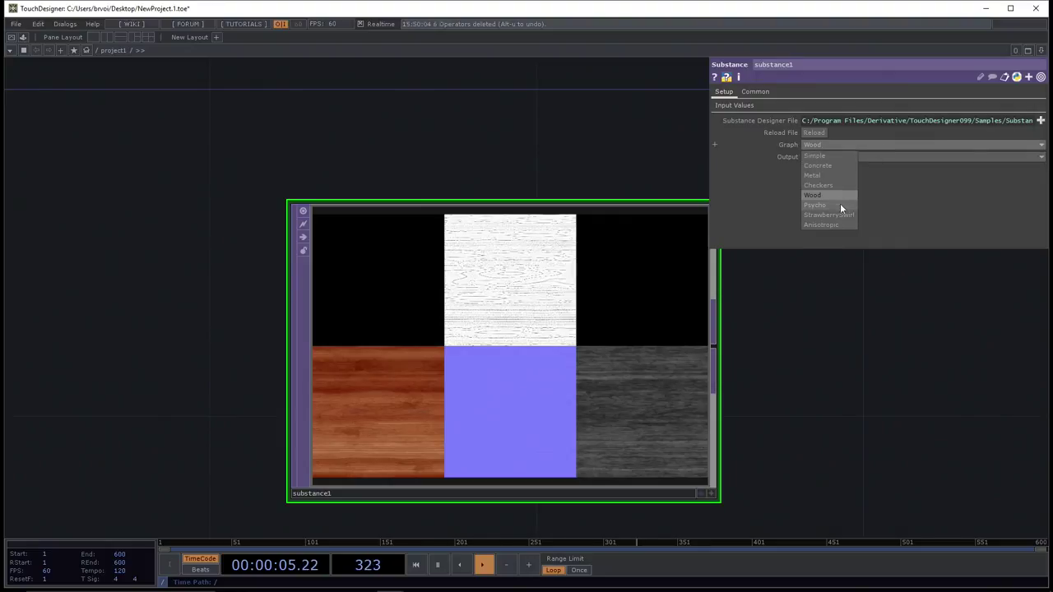
{"action": "left_click", "coordinate": [921, 201]}
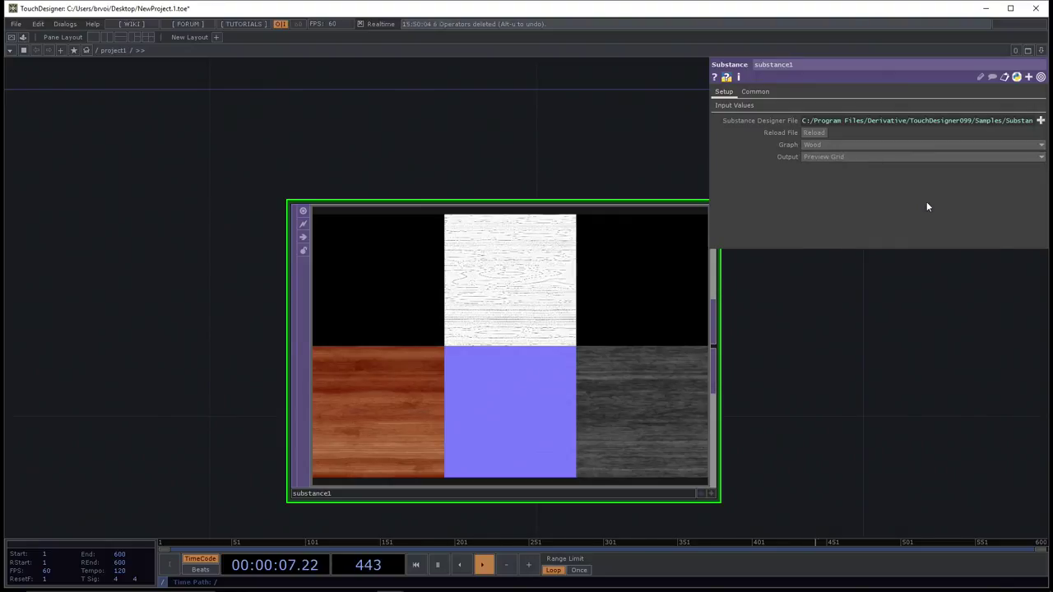
- Set the Wood graph's Random Seed to 3 and its Wood Roughness to about 0.513
{"action": "left_click", "coordinate": [737, 106]}
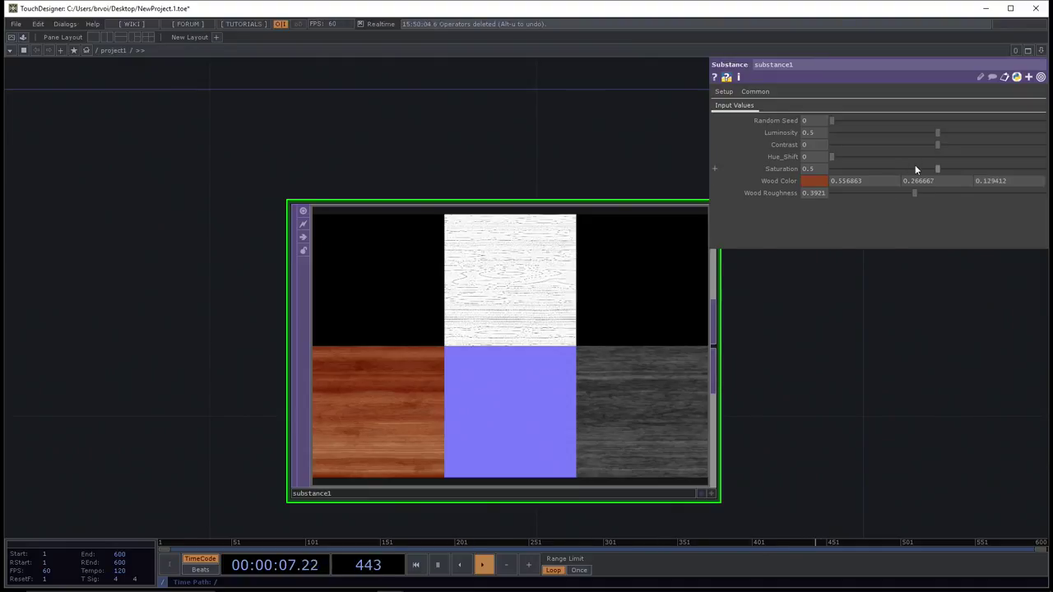
{"action": "left_click_drag", "start_coordinate": [832, 121], "coordinate": [894, 123]}
{"action": "left_click", "coordinate": [724, 91]}
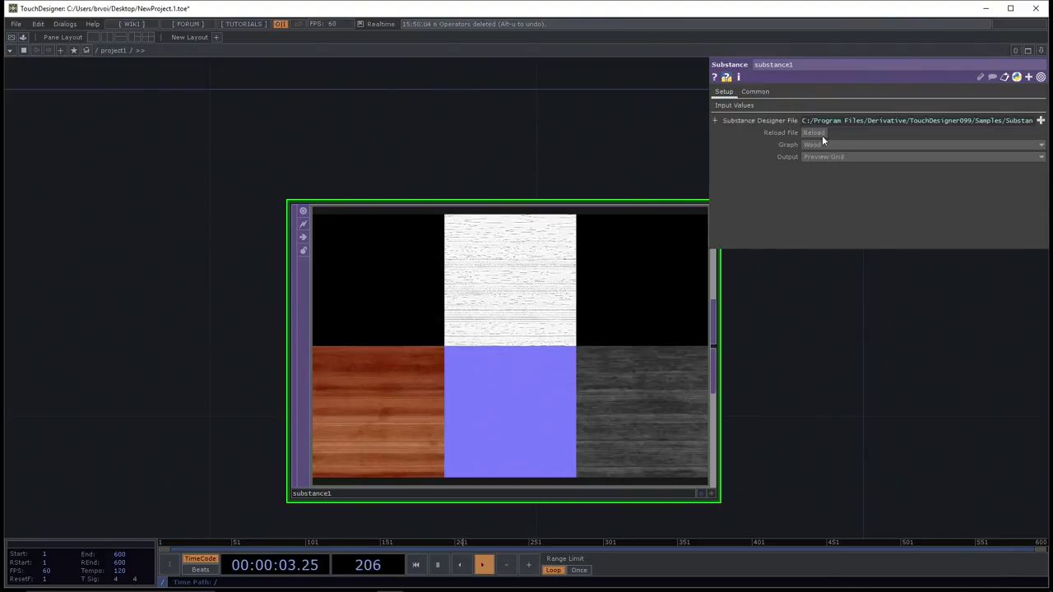
{"action": "left_click", "coordinate": [733, 106]}
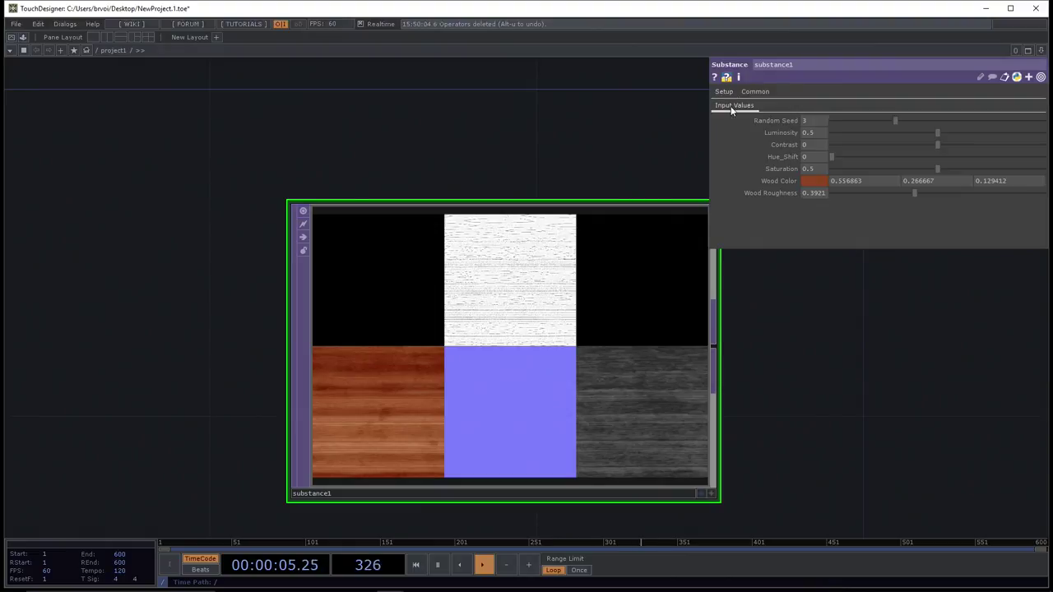
{"action": "mouse_move", "coordinate": [905, 125]}
{"action": "left_mouse_down"}
{"action": "mouse_move", "coordinate": [928, 123]}
{"action": "mouse_move", "coordinate": [868, 128]}
{"action": "mouse_move", "coordinate": [897, 126]}
{"action": "left_mouse_up"}
{"action": "left_click_drag", "start_coordinate": [914, 192], "coordinate": [942, 204]}
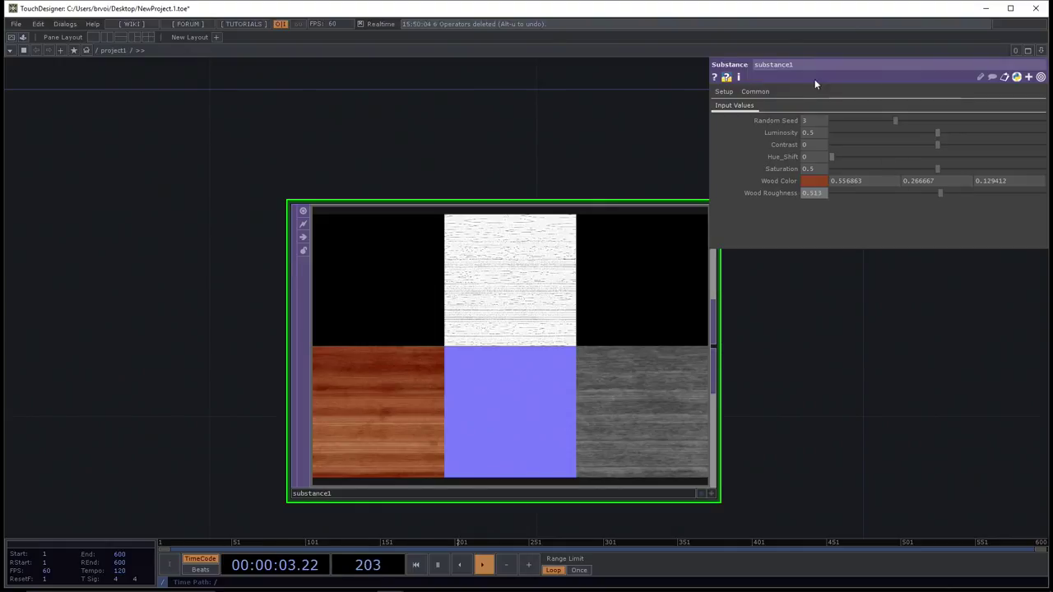
- Set the graph of substance1 to Psycho and its Random Seed to 4
{"action": "left_click", "coordinate": [727, 94]}
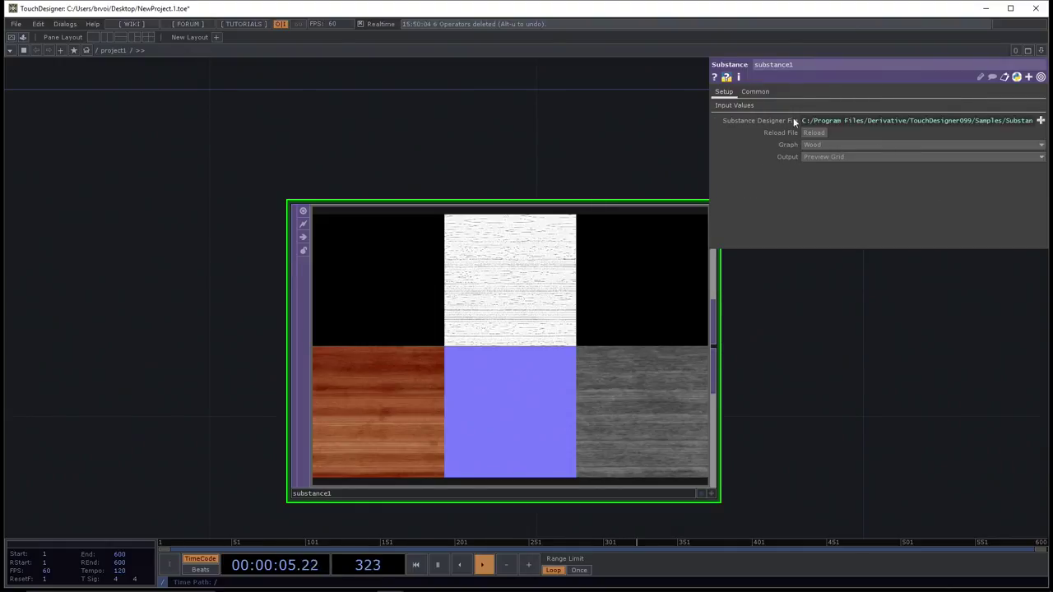
{"action": "left_click", "coordinate": [846, 144]}
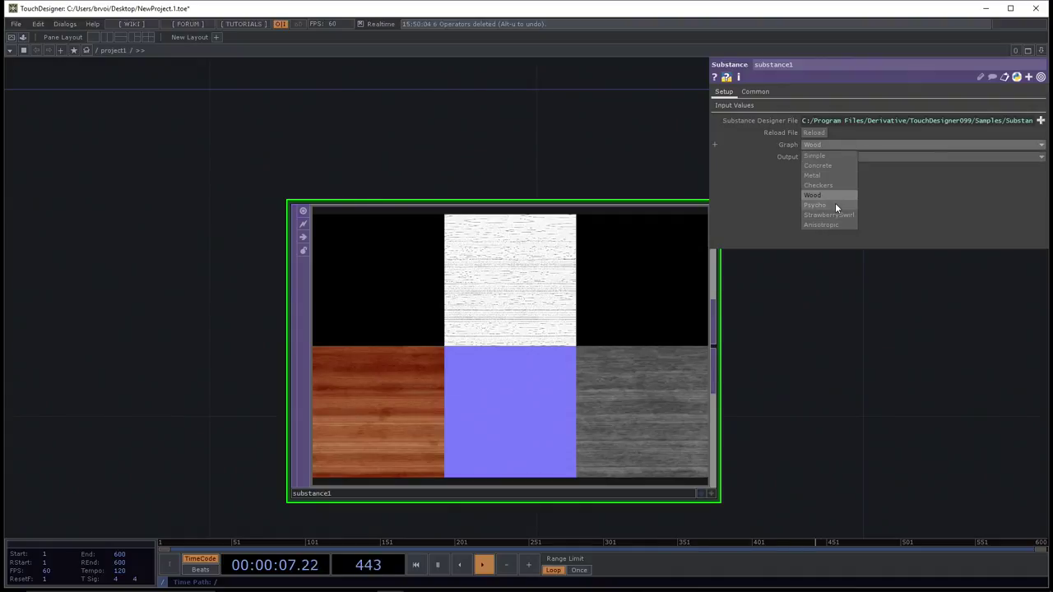
{"action": "left_click", "coordinate": [833, 204]}
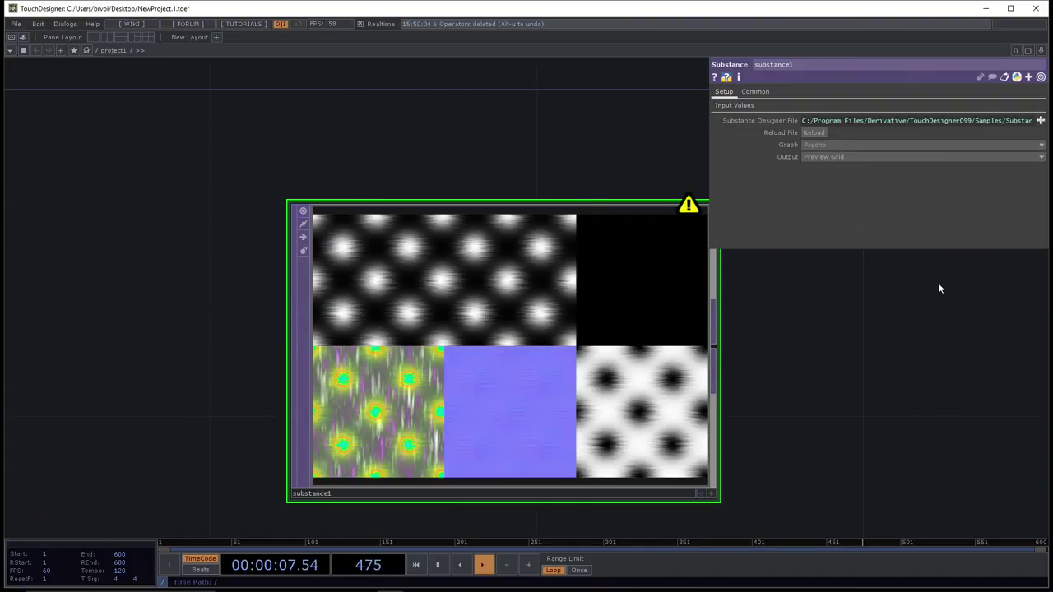
{"action": "left_click", "coordinate": [742, 106]}
{"action": "mouse_move", "coordinate": [895, 120]}
{"action": "left_mouse_down"}
{"action": "mouse_move", "coordinate": [850, 122]}
{"action": "mouse_move", "coordinate": [915, 120]}
{"action": "left_mouse_up"}
- Switch substance1 to the StrawberrySwirl graph and set Stripes to 17, Width to about 0.676 and Disorder to about 10.6
{"action": "left_click", "coordinate": [723, 91]}
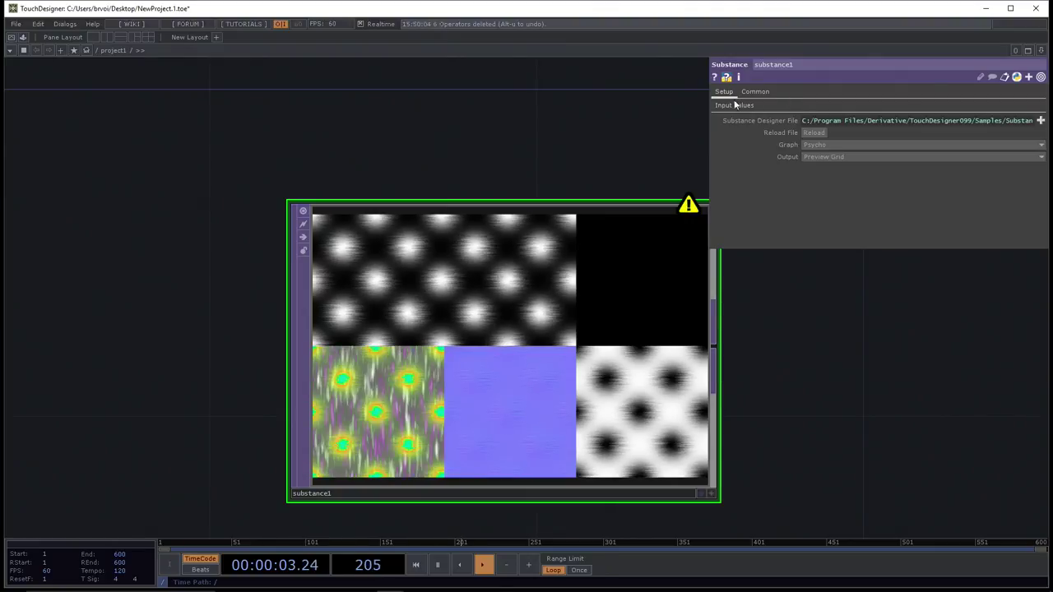
{"action": "left_click", "coordinate": [822, 145]}
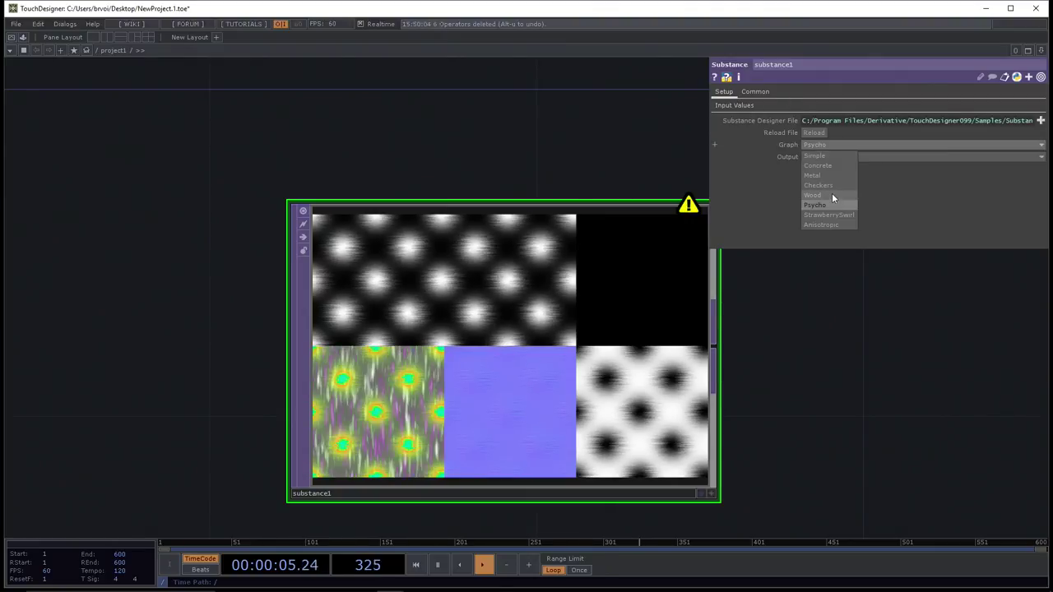
{"action": "left_click", "coordinate": [840, 216]}
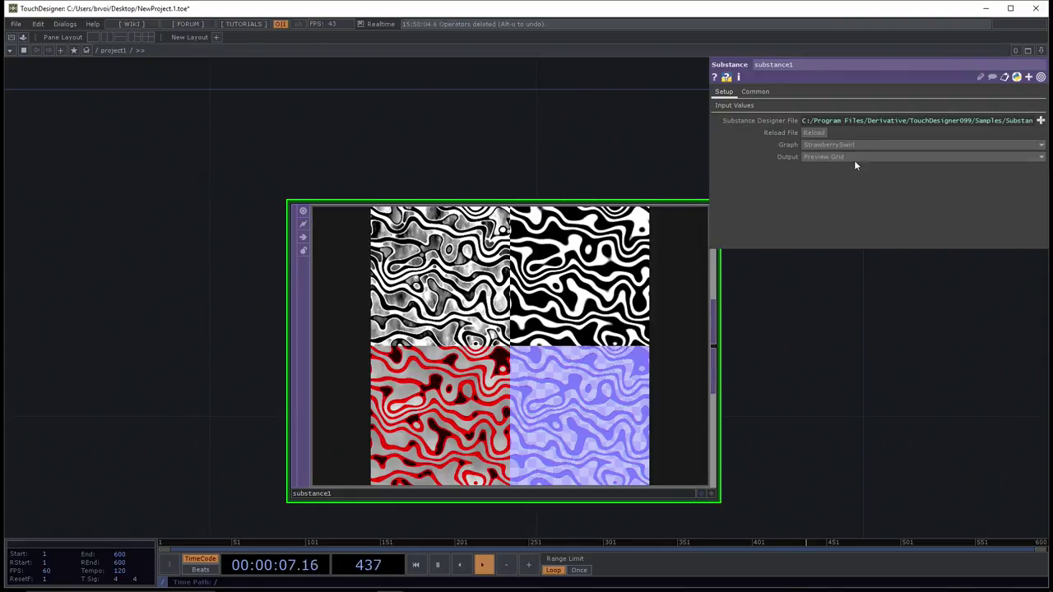
{"action": "left_click", "coordinate": [739, 105]}
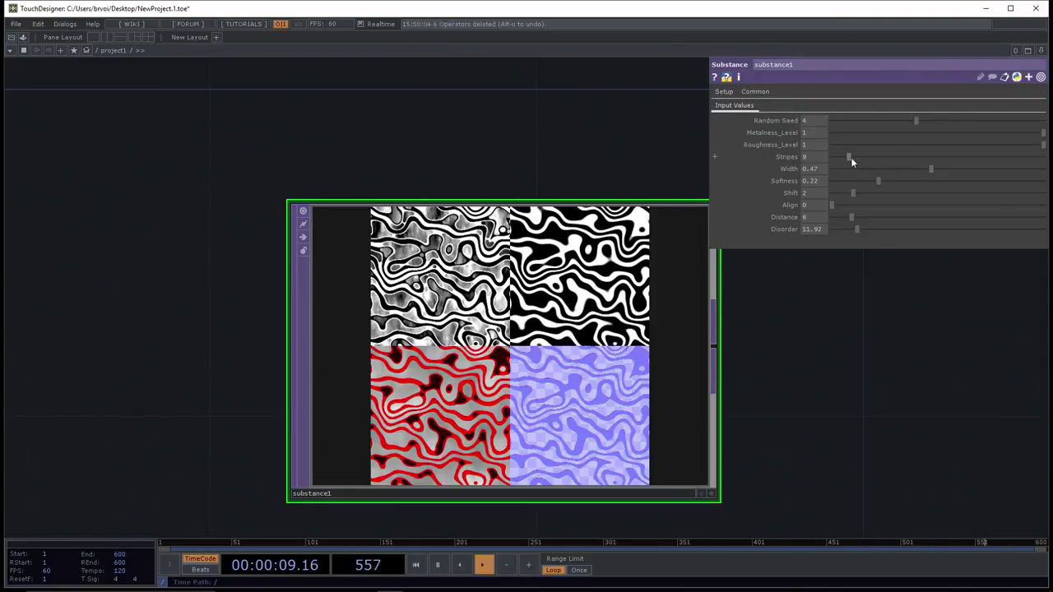
{"action": "left_click_drag", "start_coordinate": [849, 159], "coordinate": [976, 169]}
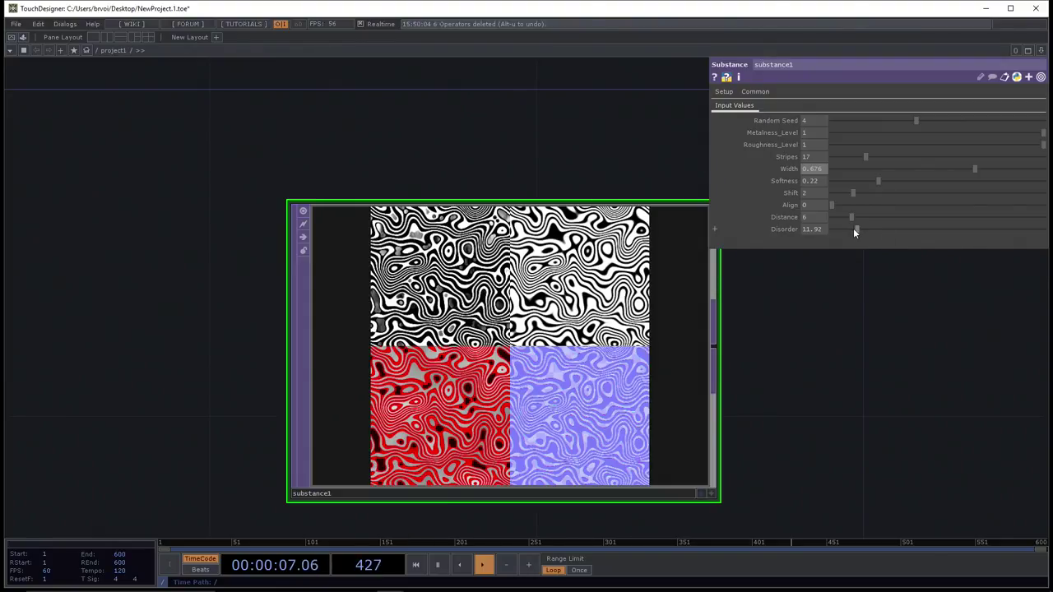
{"action": "mouse_move", "coordinate": [854, 230]}
{"action": "left_mouse_down"}
{"action": "mouse_move", "coordinate": [914, 235]}
{"action": "mouse_move", "coordinate": [853, 231]}
{"action": "left_mouse_up"}
{"action": "middle_click_drag", "start_coordinate": [901, 352], "coordinate": [813, 352]}
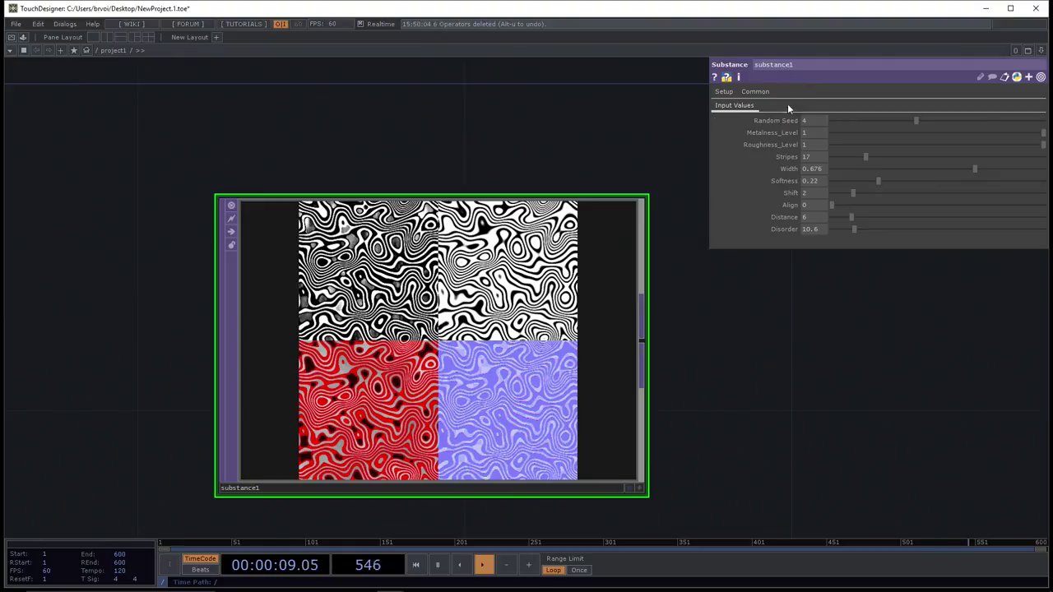
- Set the graph of substance1 to Checkers
{"action": "left_click", "coordinate": [724, 93]}
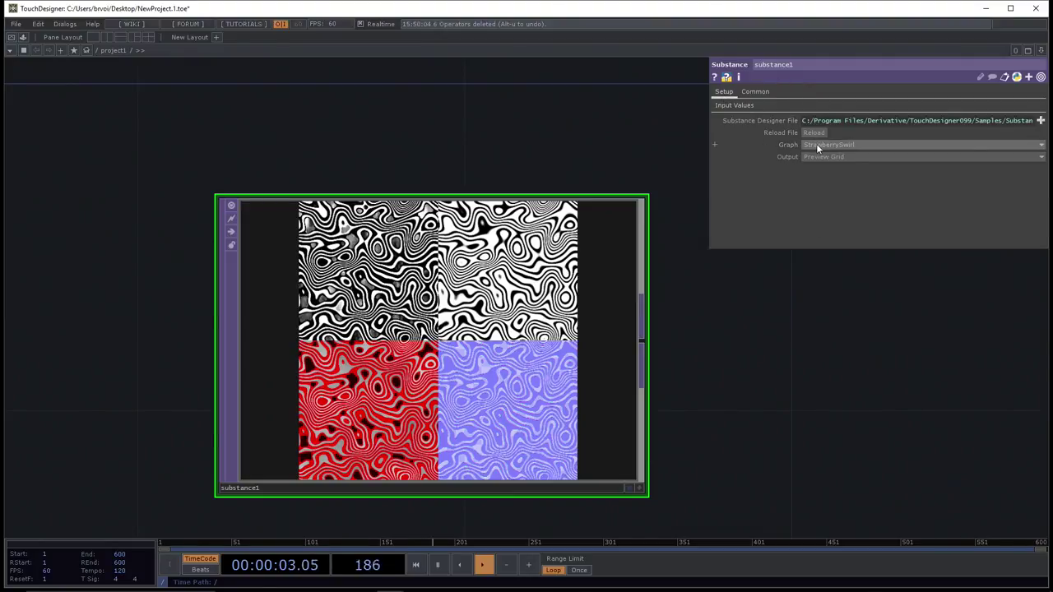
{"action": "left_click", "coordinate": [817, 145]}
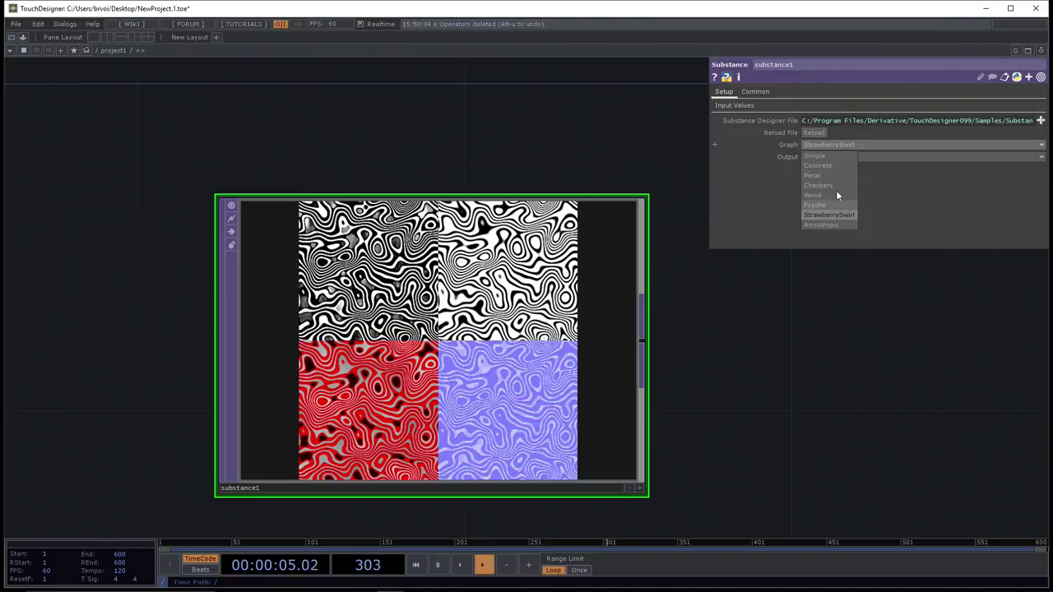
{"action": "left_click", "coordinate": [823, 185]}
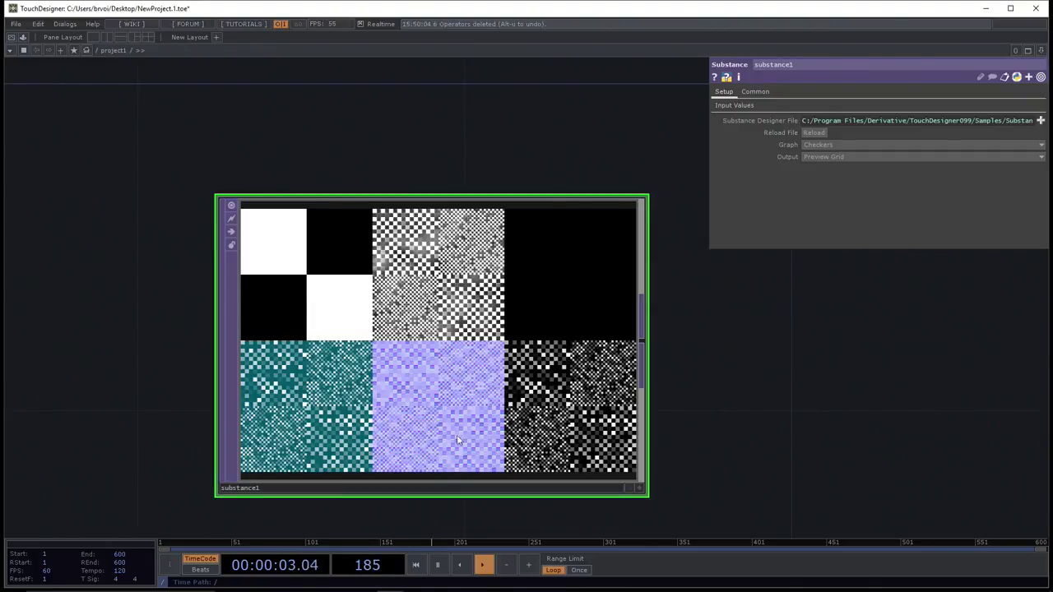
- Add a PBR MAT beside substance1, below phong1, and assign substance1 as its Substance TOP map
{"action": "scroll", "coordinate": [557, 425], "scroll_direction": "down", "scroll_amount": 5}
{"action": "scroll", "coordinate": [509, 420], "scroll_direction": "down", "scroll_amount": 2}
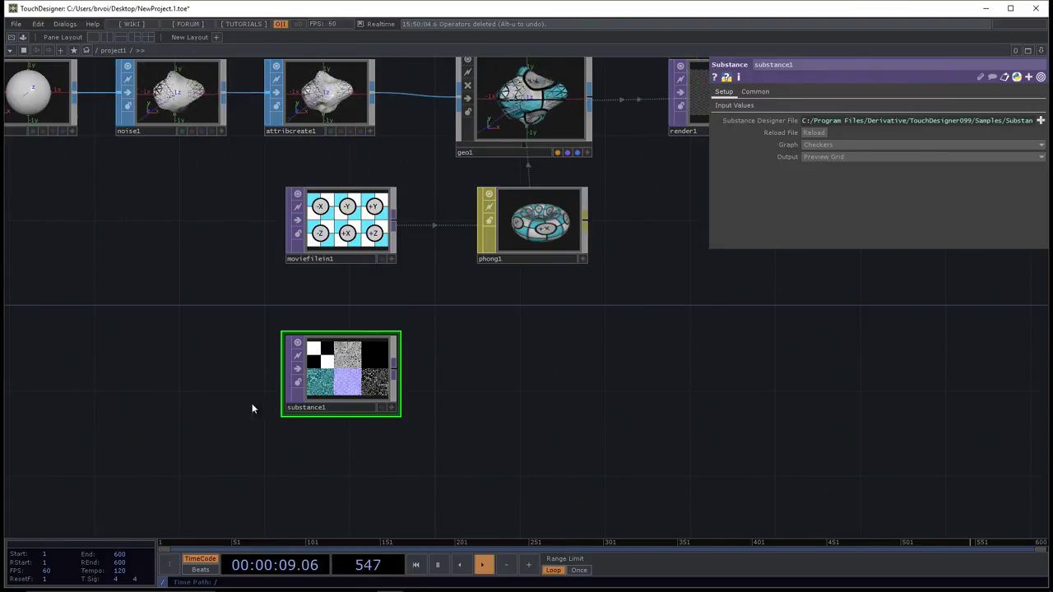
{"action": "scroll", "coordinate": [362, 316], "scroll_direction": "up", "scroll_amount": 3}
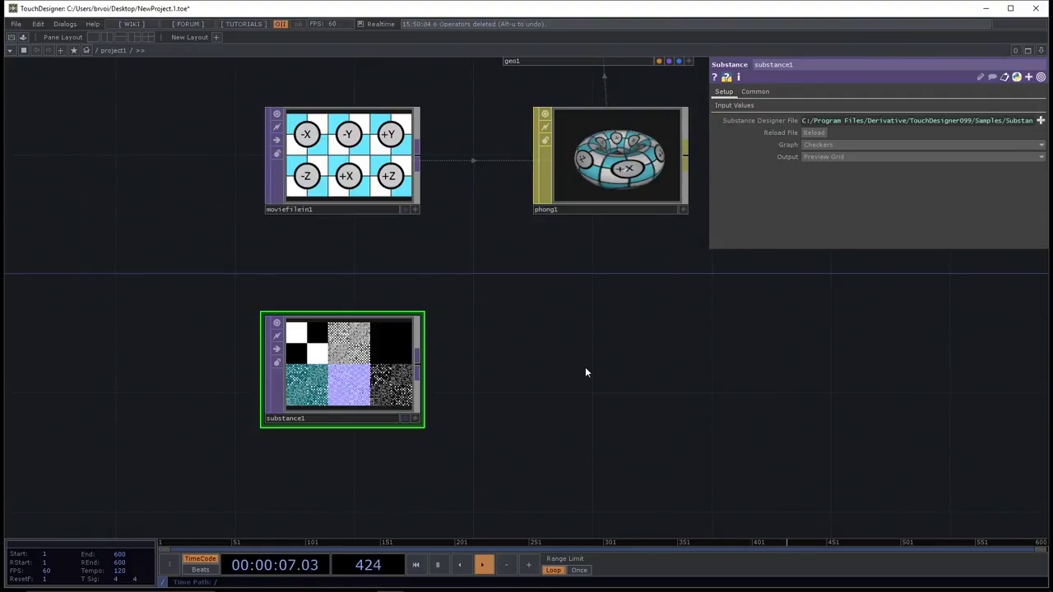
{"action": "key", "text": "Tab"}
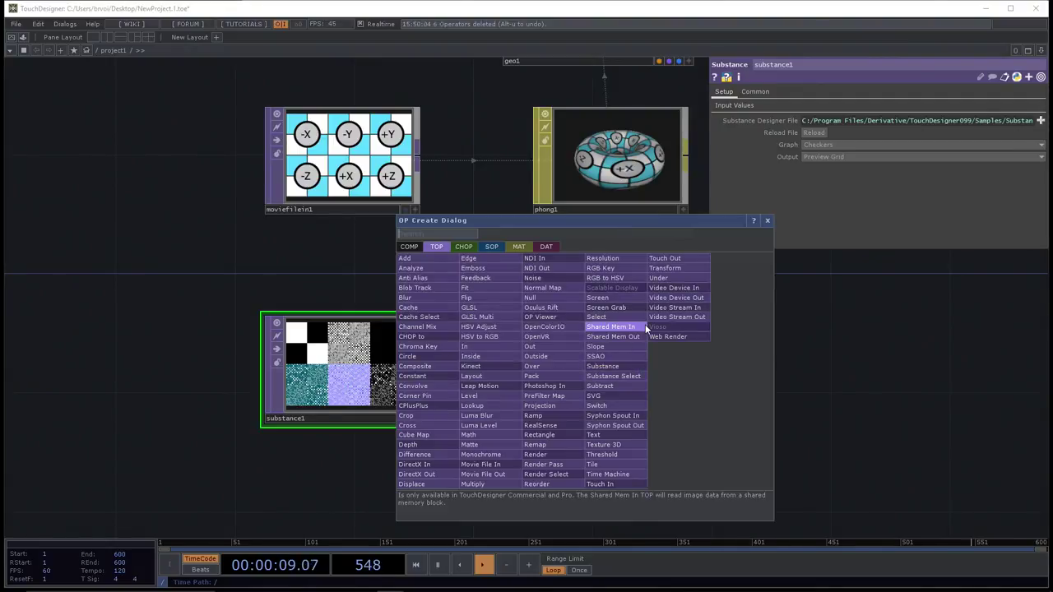
{"action": "left_click", "coordinate": [519, 247]}
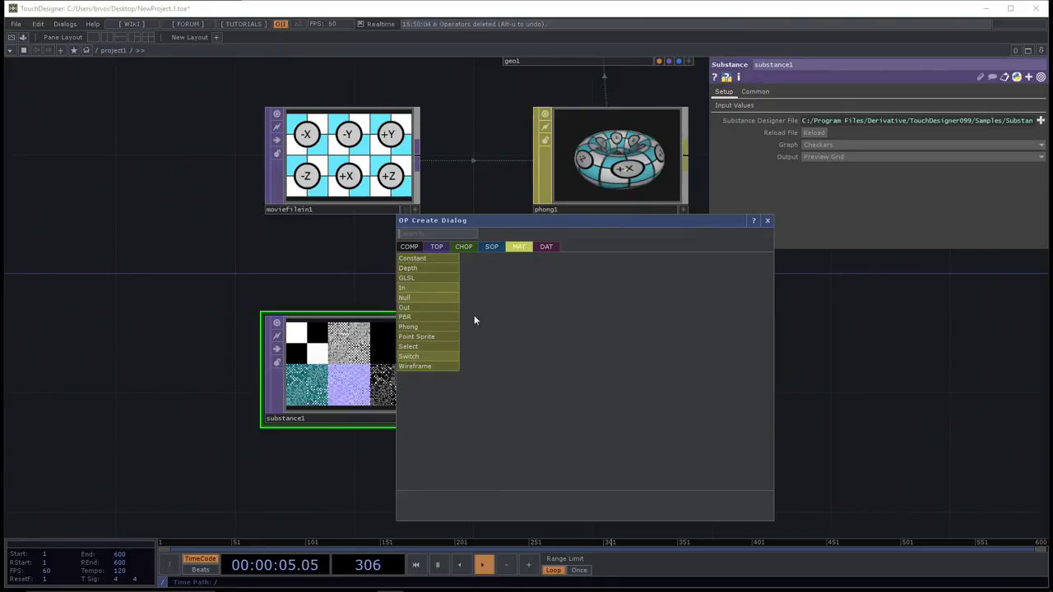
{"action": "type", "text": "pbr"}
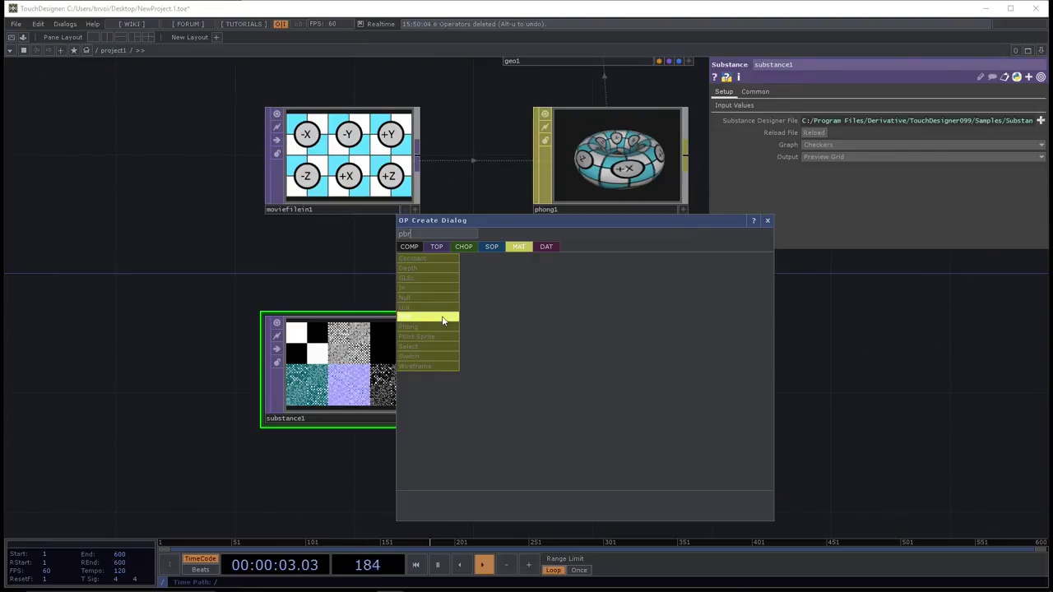
{"action": "left_click", "coordinate": [443, 318]}
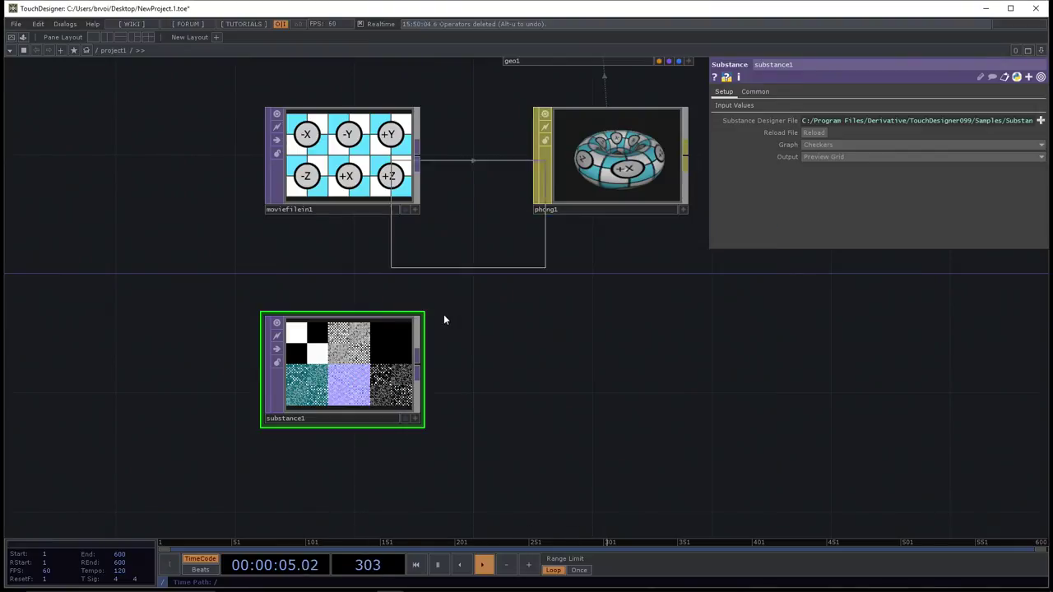
{"action": "left_click", "coordinate": [599, 367]}
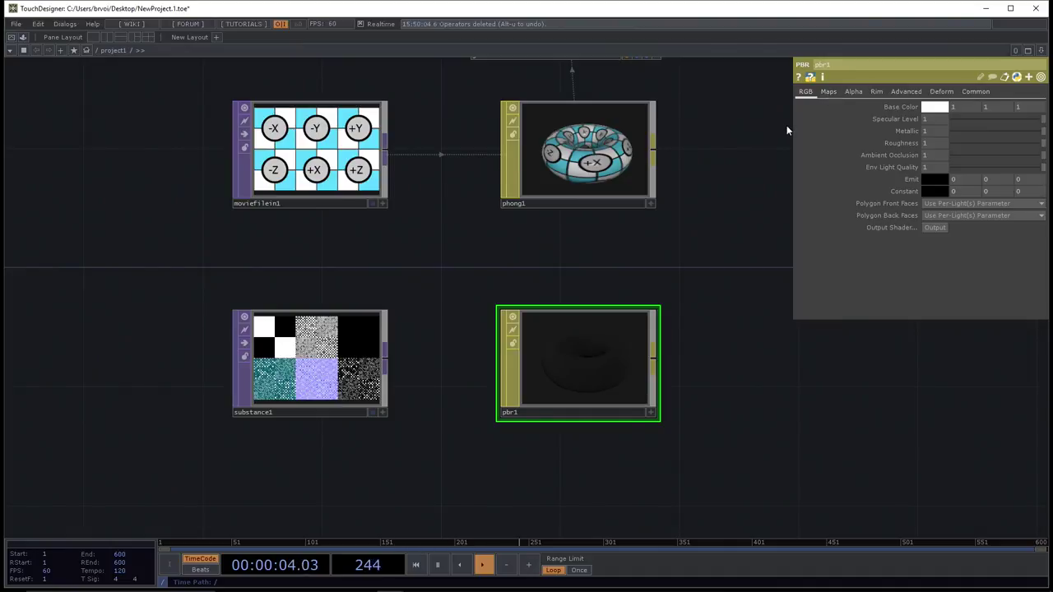
{"action": "left_click", "coordinate": [828, 92]}
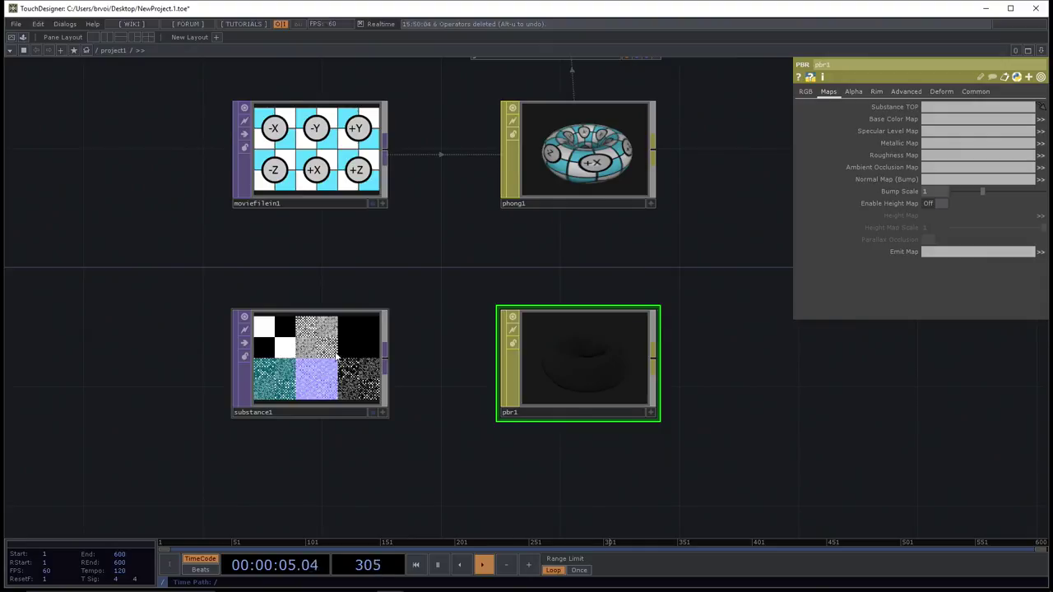
{"action": "left_click_drag", "start_coordinate": [311, 392], "coordinate": [939, 107]}
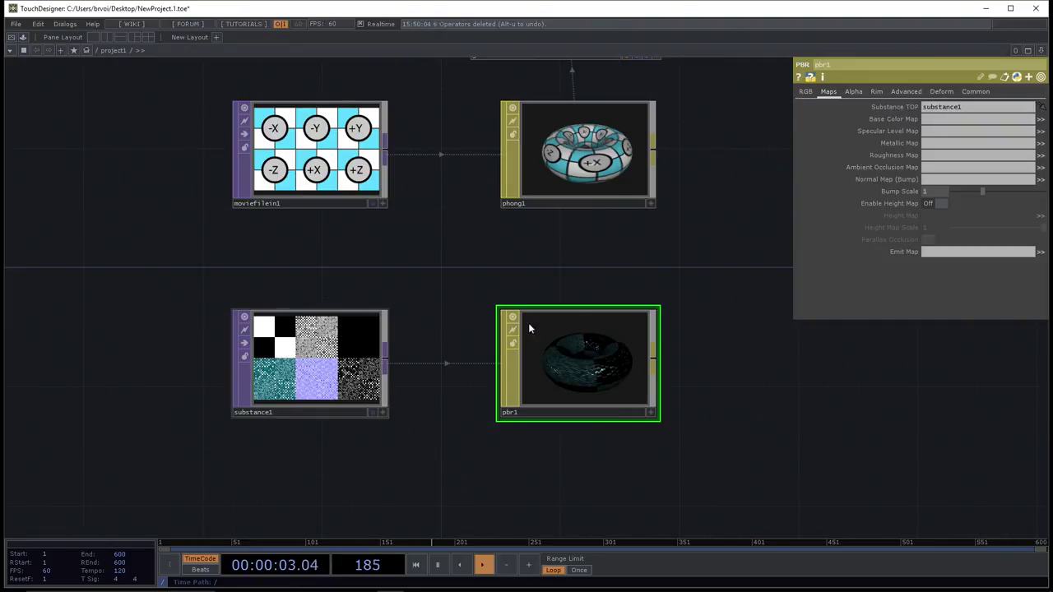
- Replace the render material of geo1 with pbr1
{"action": "left_click_drag", "start_coordinate": [776, 369], "coordinate": [653, 435]}
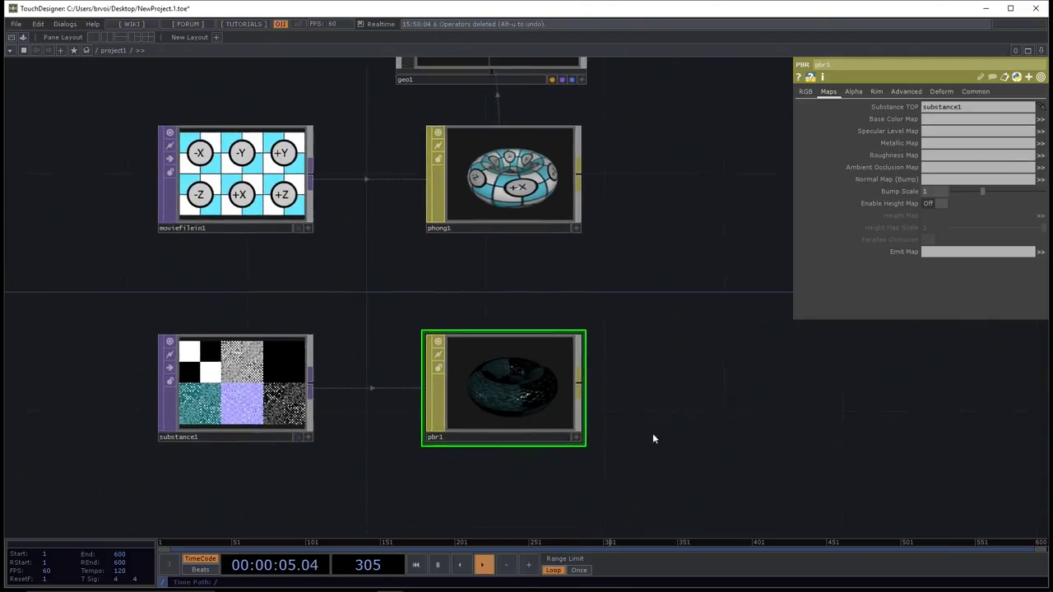
{"action": "scroll", "coordinate": [625, 445], "scroll_direction": "down", "scroll_amount": 3}
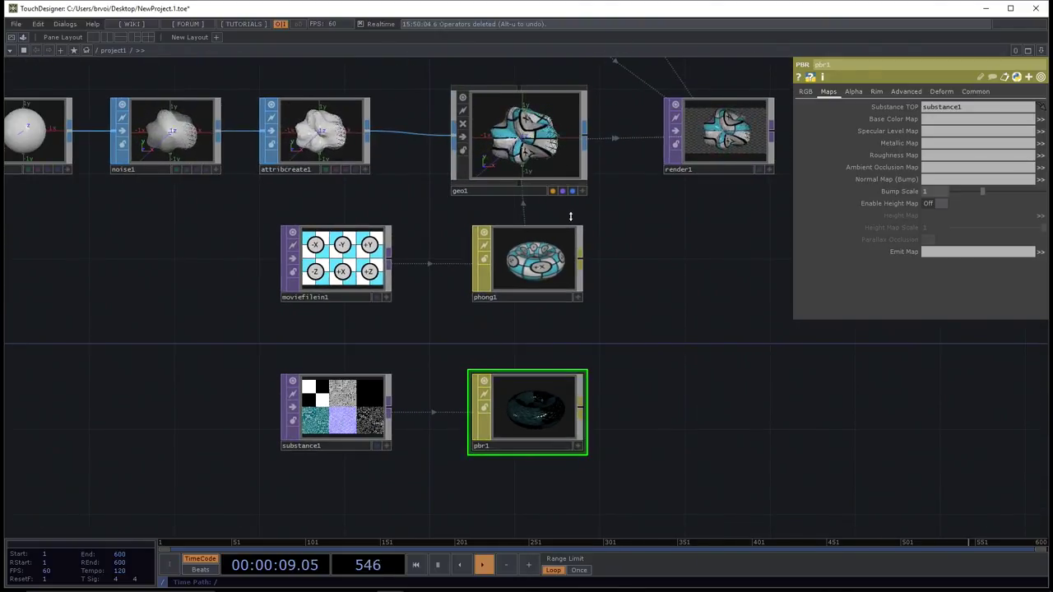
{"action": "left_click", "coordinate": [535, 138]}
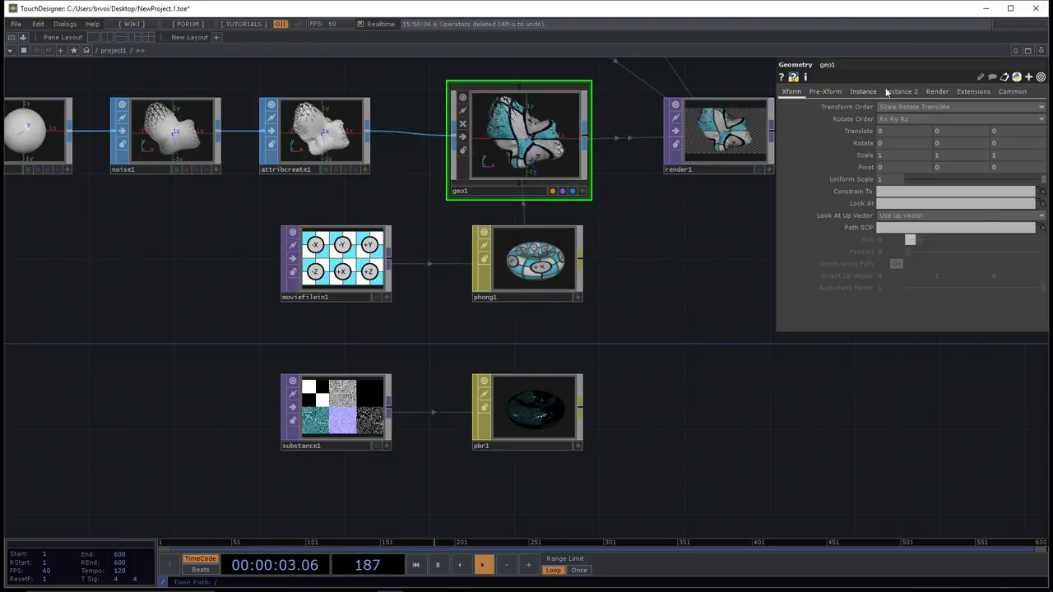
{"action": "left_click", "coordinate": [935, 91]}
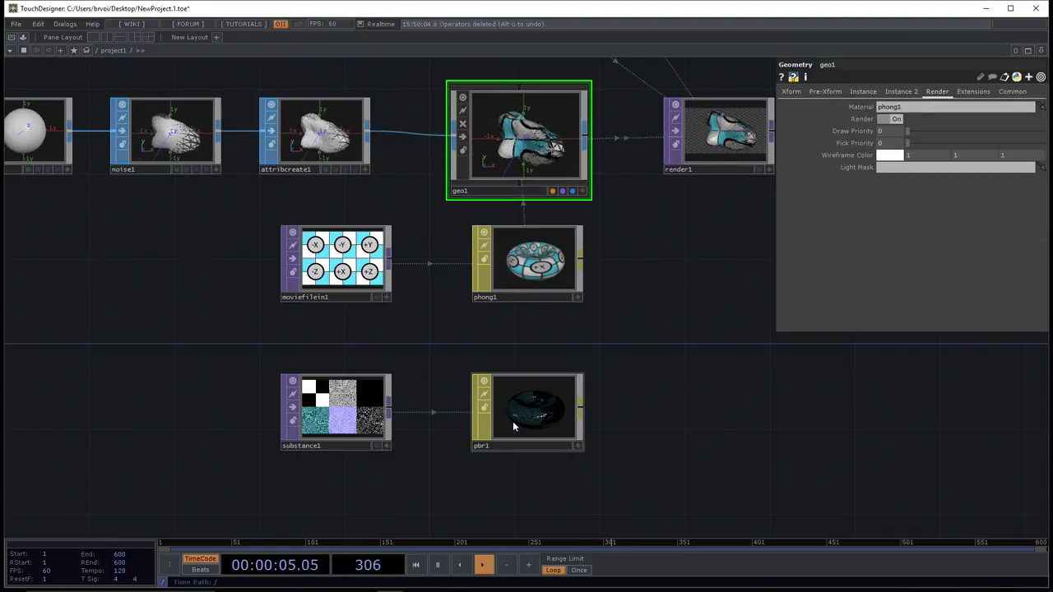
{"action": "left_click_drag", "start_coordinate": [512, 421], "coordinate": [898, 108]}
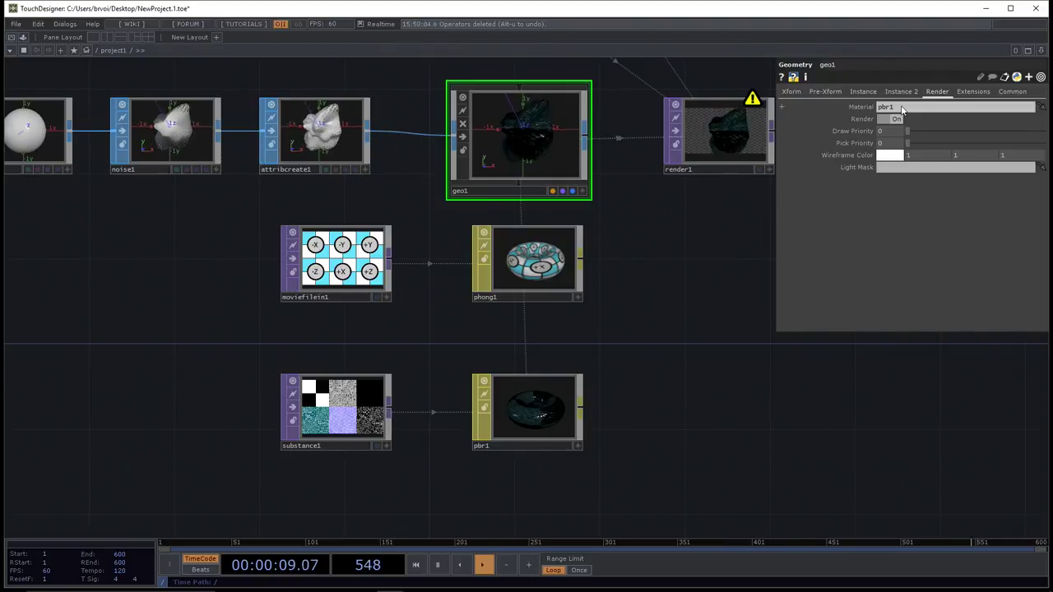
- Read the warning in render1's node info and turn on Compute Tangents on attribcreate1
{"action": "left_click_drag", "start_coordinate": [732, 223], "coordinate": [705, 282]}
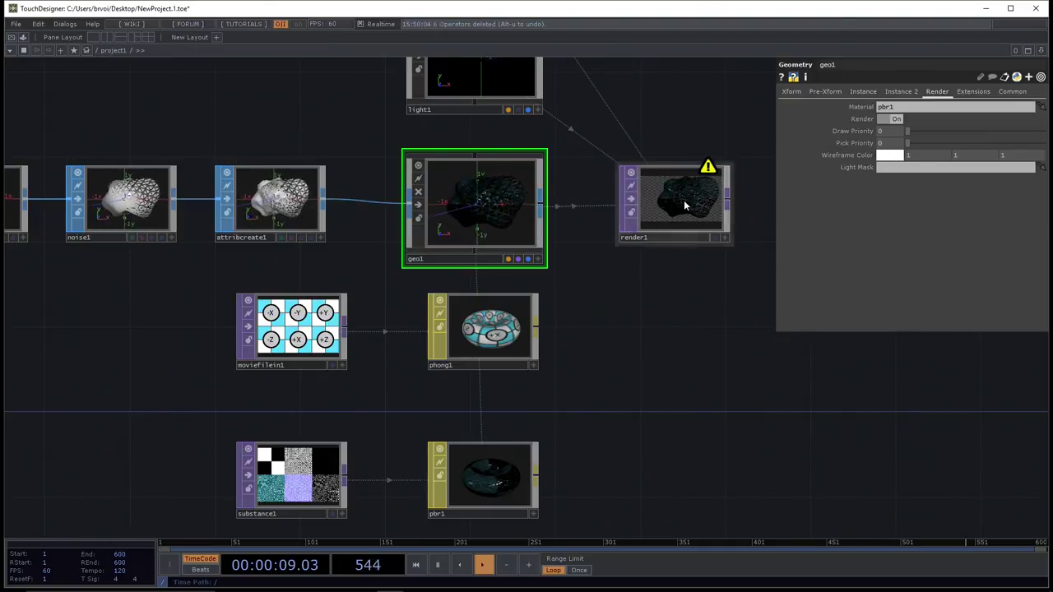
{"action": "left_click", "coordinate": [706, 231]}
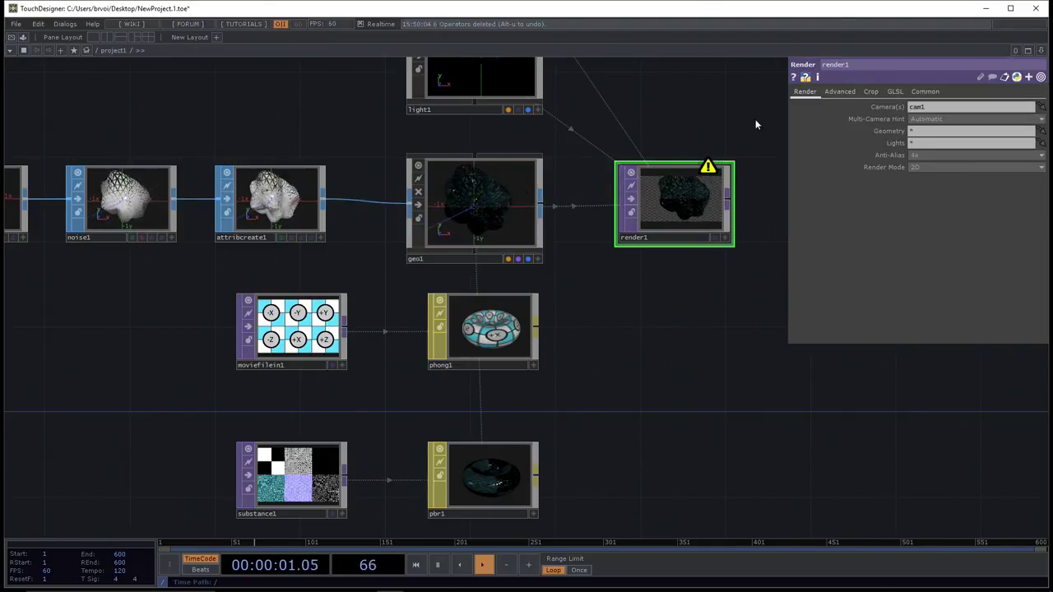
{"action": "left_click", "coordinate": [818, 79]}
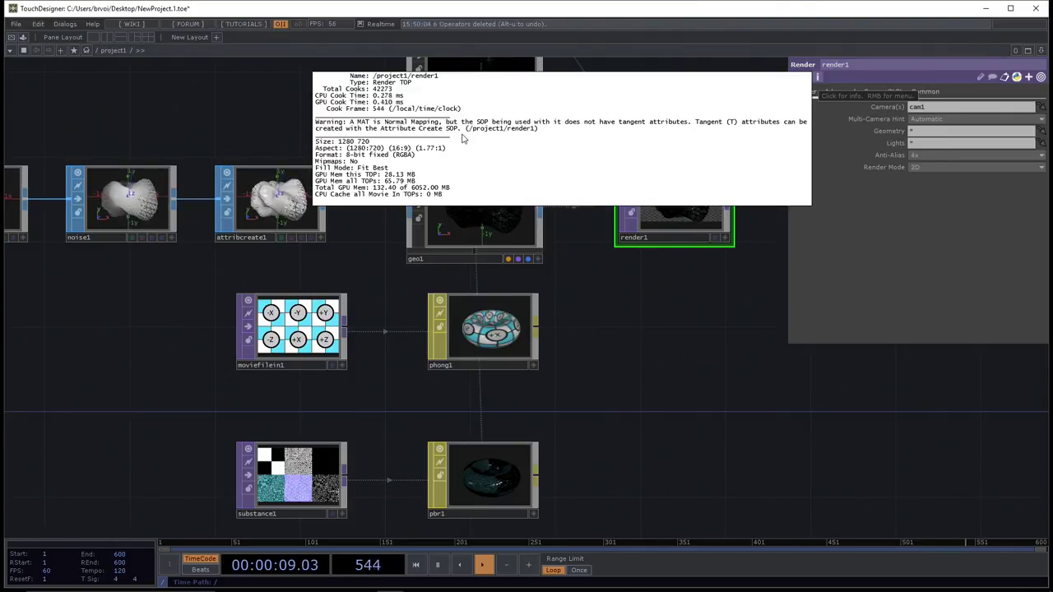
{"action": "left_click", "coordinate": [273, 204]}
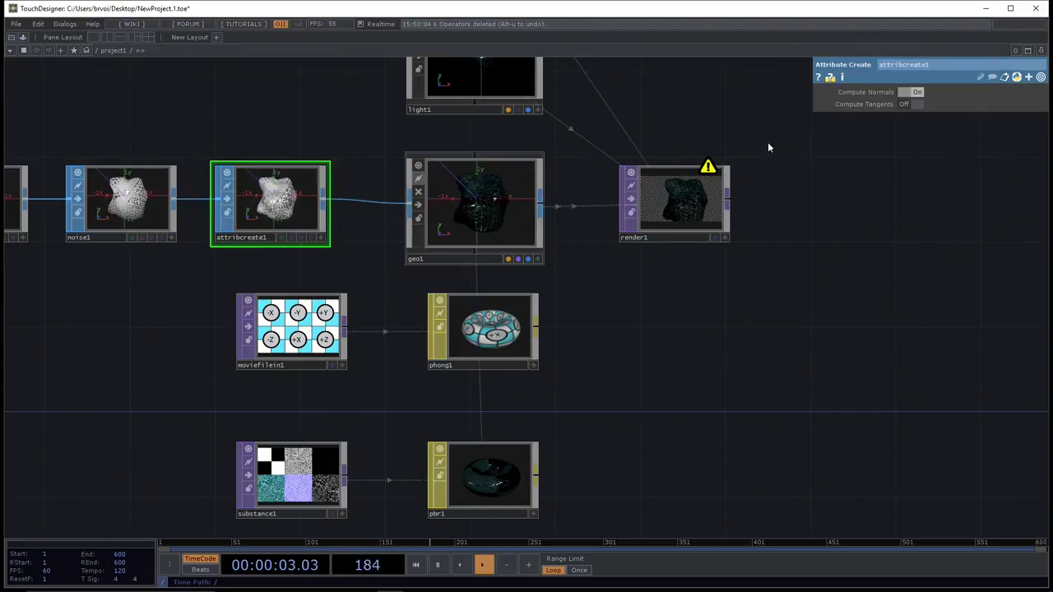
{"action": "left_click", "coordinate": [916, 104]}
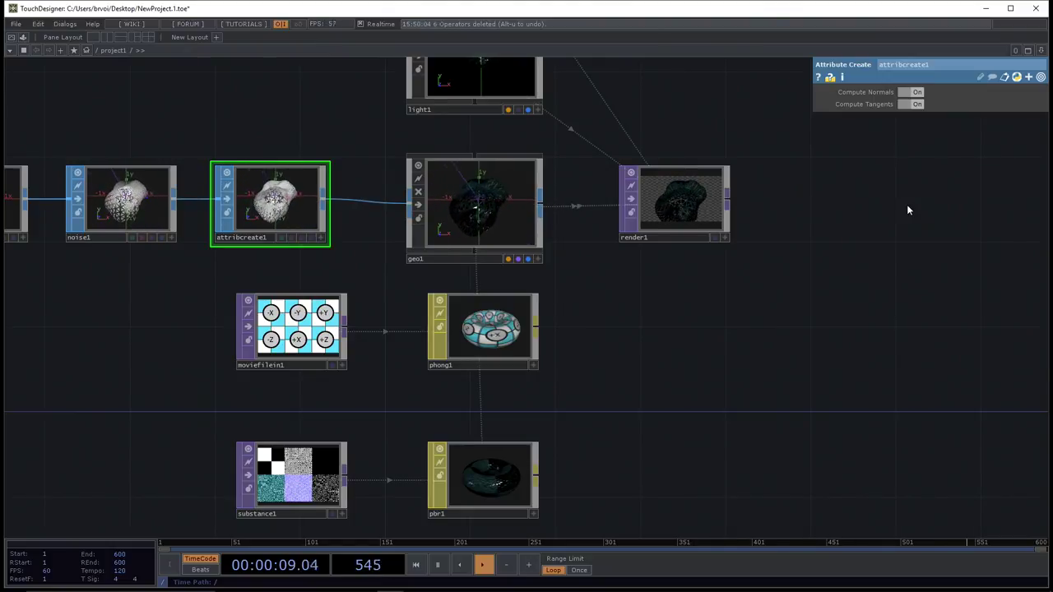
- Display render1 as the network background and bring the whole operator network into view over it
{"action": "left_click", "coordinate": [718, 238]}
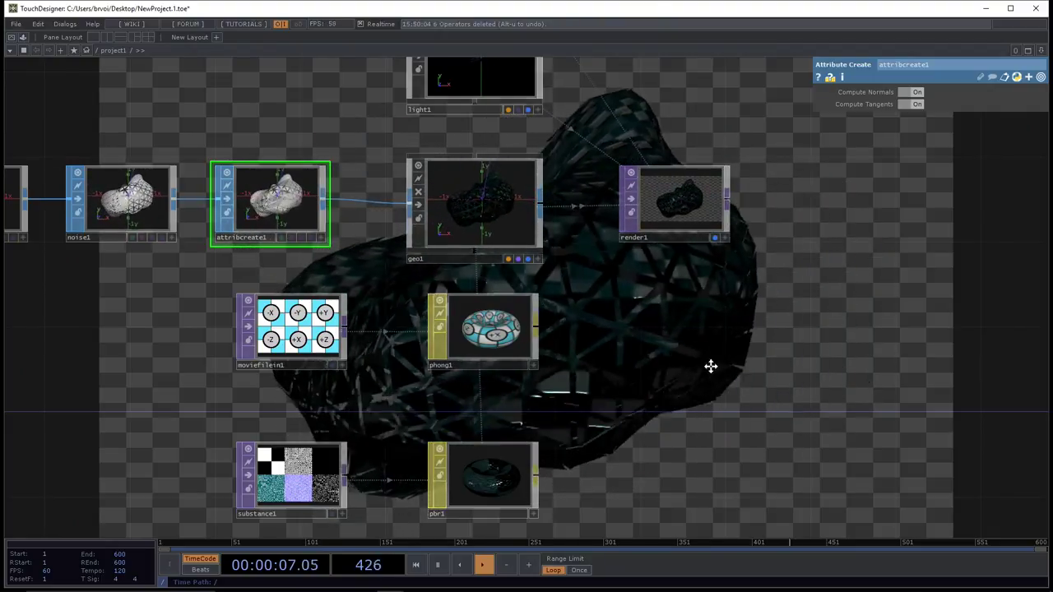
{"action": "left_click_drag", "start_coordinate": [709, 364], "coordinate": [841, 362]}
{"action": "scroll", "coordinate": [891, 343], "scroll_direction": "down", "scroll_amount": 6}
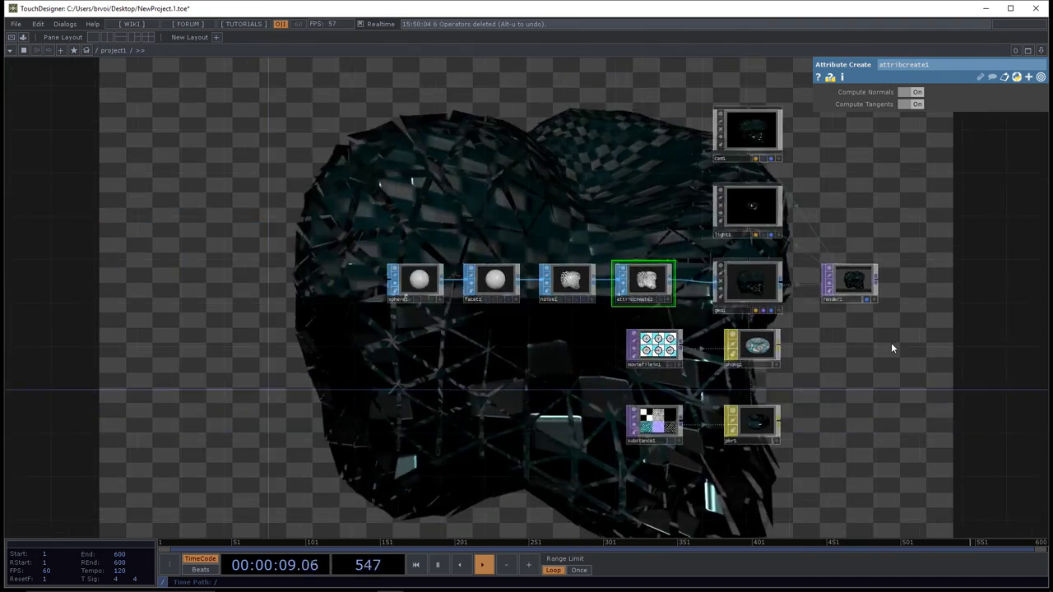
{"action": "scroll", "coordinate": [904, 358], "scroll_direction": "up", "scroll_amount": 5}
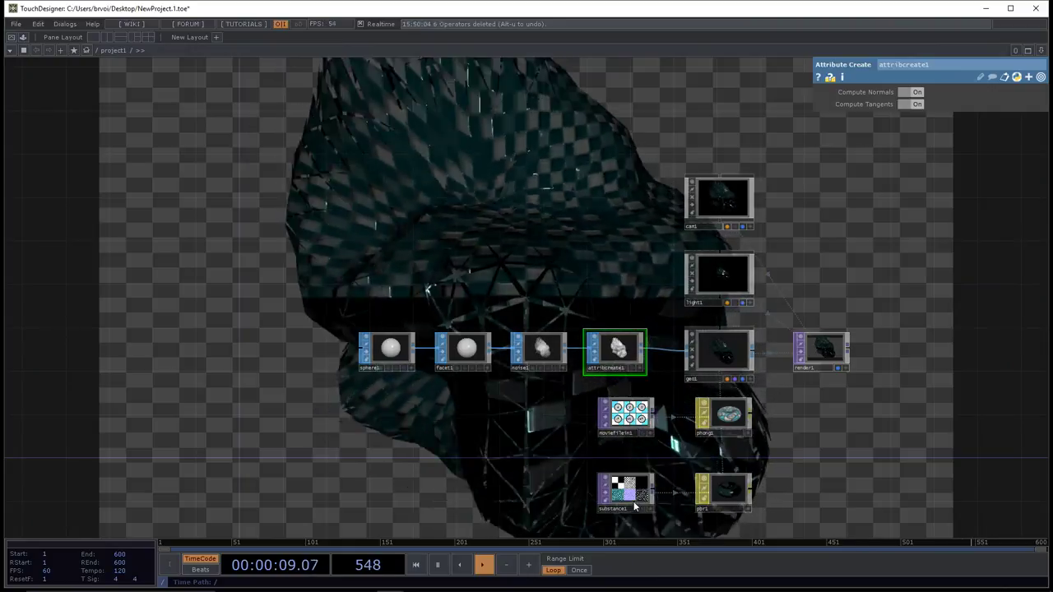
{"action": "mouse_move", "coordinate": [382, 583]}
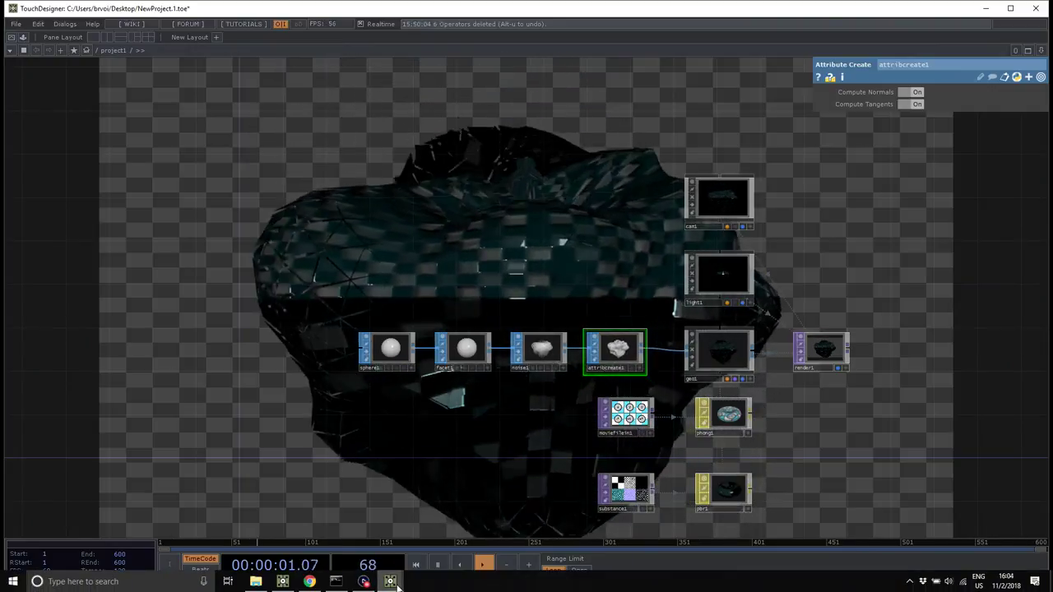
- Switch to the sphereNoise05.toe project to examine its environment-lit render, then return to NewProject.1.toe
{"action": "left_click", "coordinate": [333, 537]}
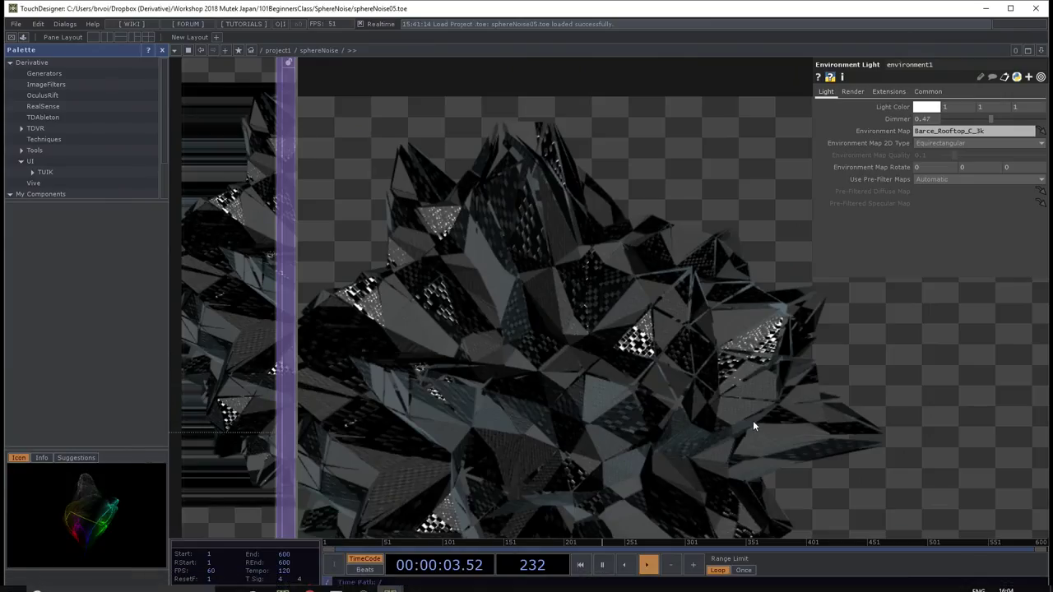
{"action": "scroll", "coordinate": [657, 374], "scroll_direction": "down", "scroll_amount": 2}
{"action": "scroll", "coordinate": [608, 329], "scroll_direction": "up", "scroll_amount": 4}
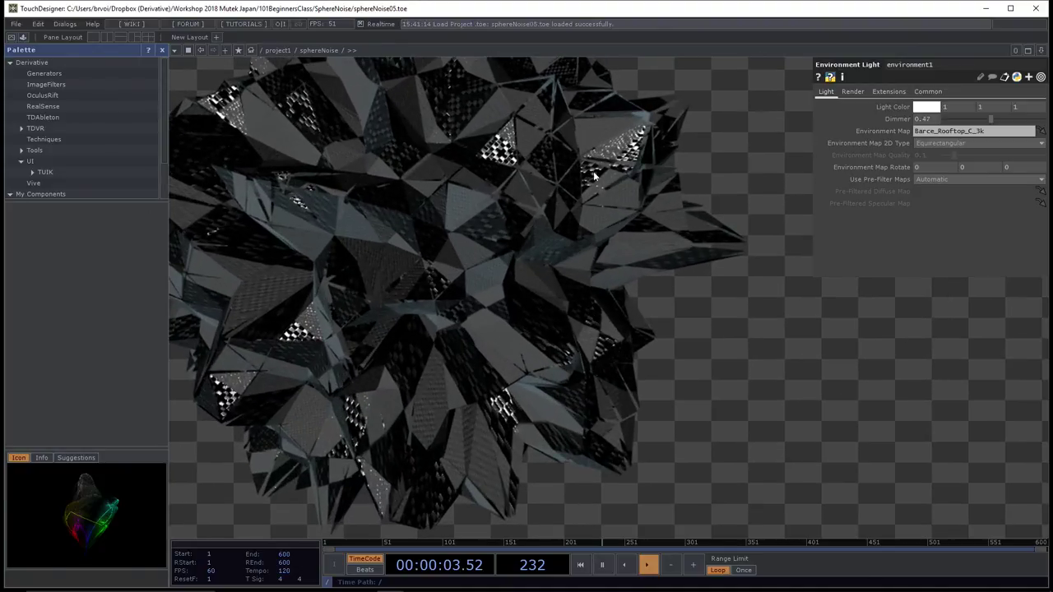
{"action": "mouse_move", "coordinate": [476, 585]}
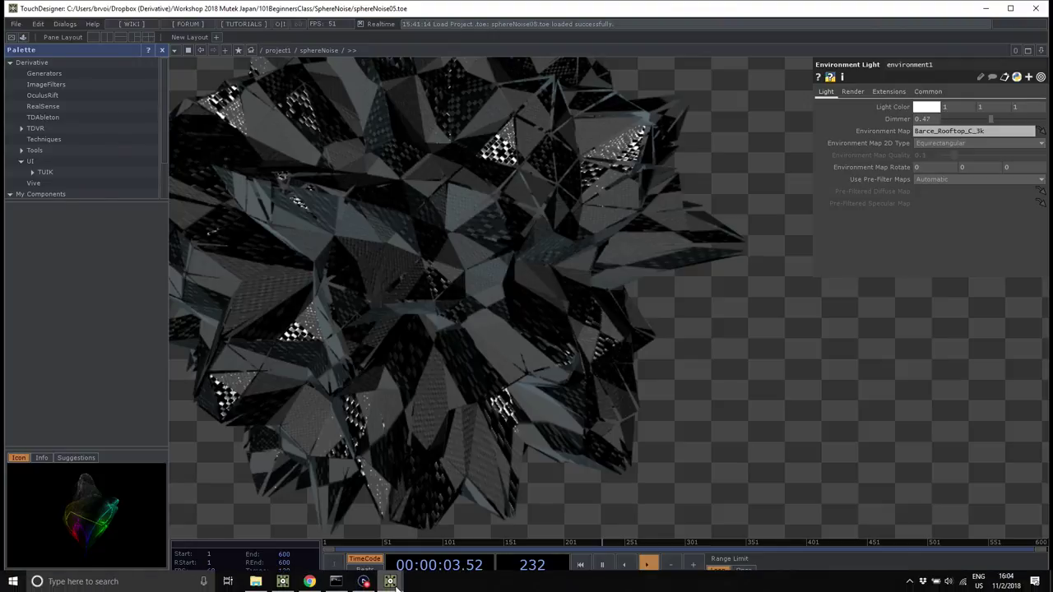
{"action": "mouse_move", "coordinate": [391, 582]}
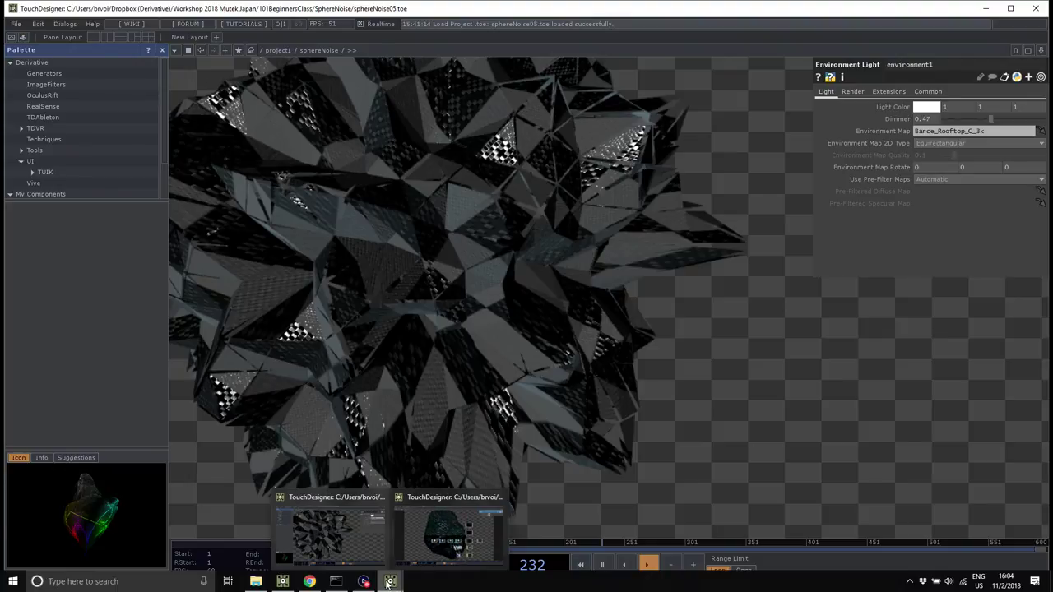
{"action": "left_click", "coordinate": [437, 541]}
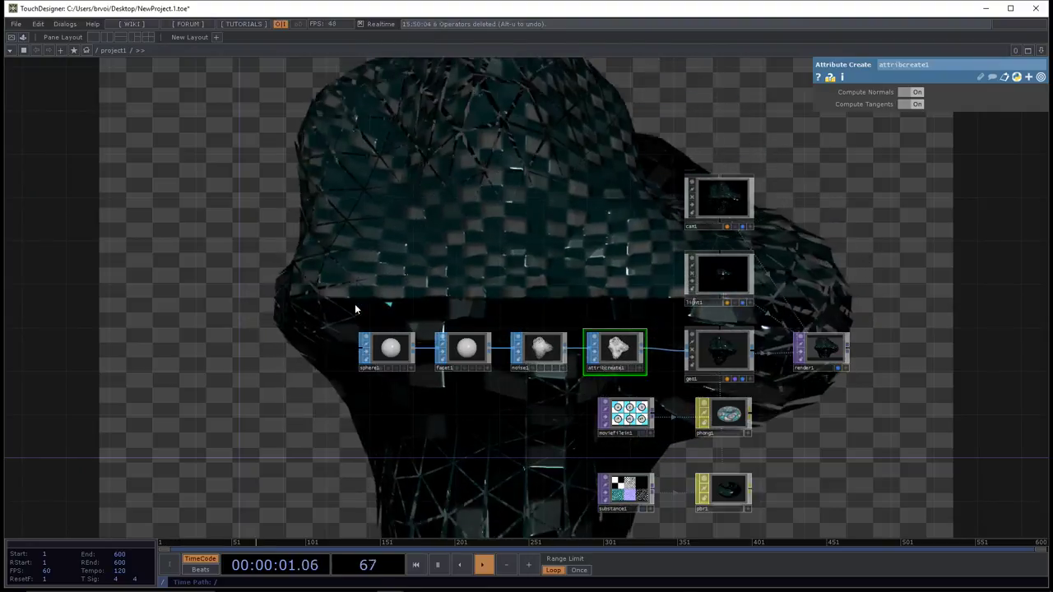
- Shift the SOP chain away from geo1 and insert a Texture SOP between attribcreate1 and geo1
{"action": "left_click_drag", "start_coordinate": [361, 289], "coordinate": [510, 354]}
{"action": "left_click", "coordinate": [441, 350]}
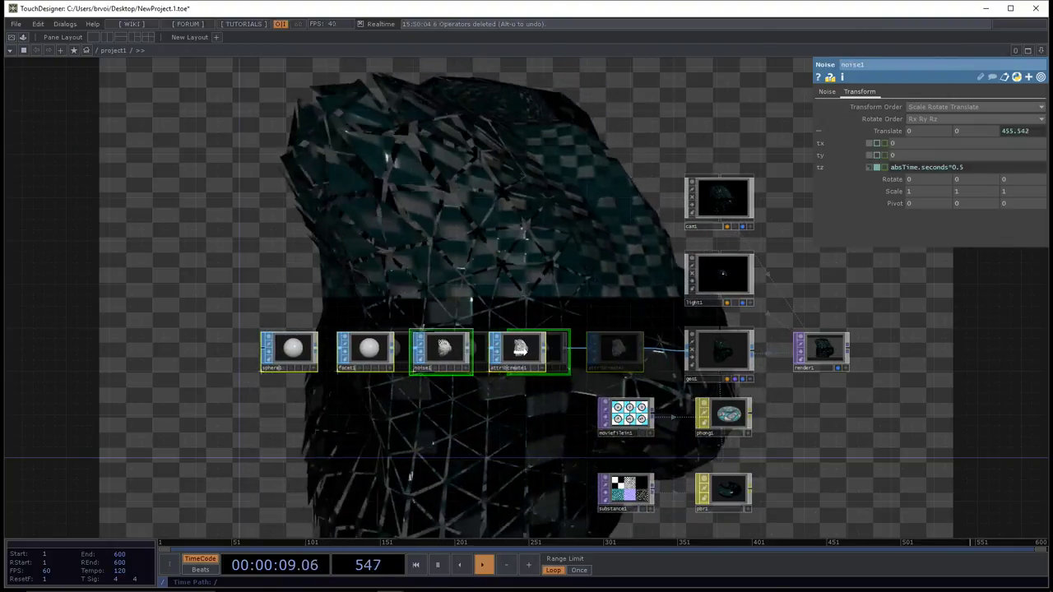
{"action": "left_click", "coordinate": [518, 350]}
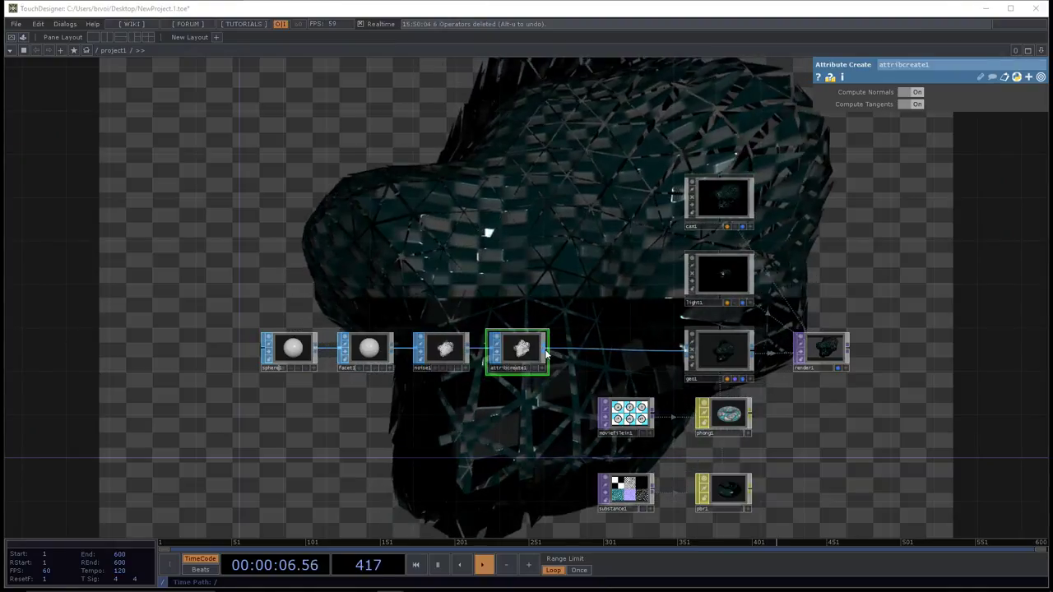
{"action": "right_click", "coordinate": [547, 354]}
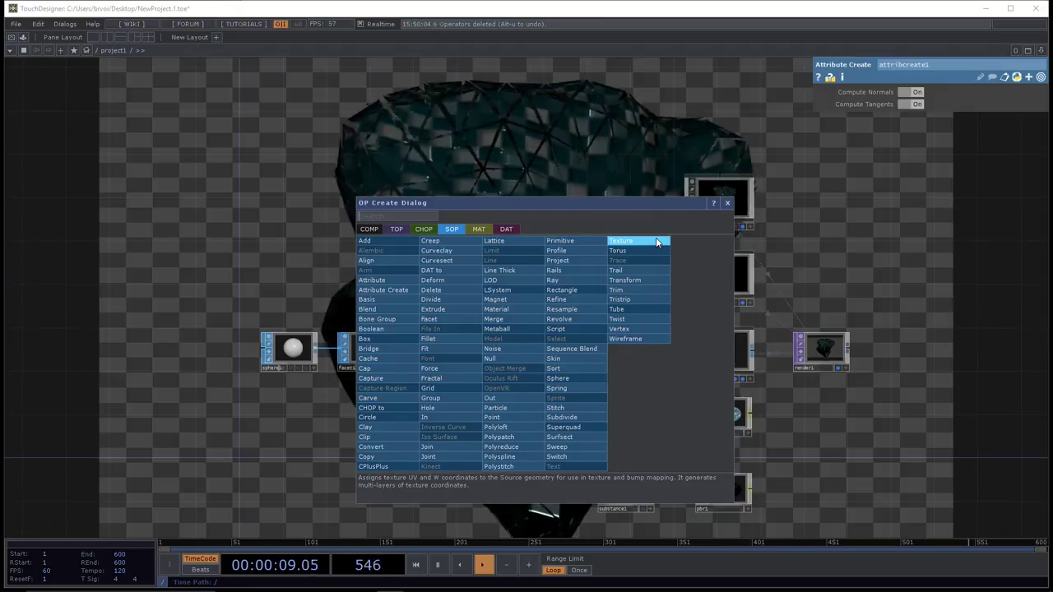
{"action": "left_click", "coordinate": [656, 241]}
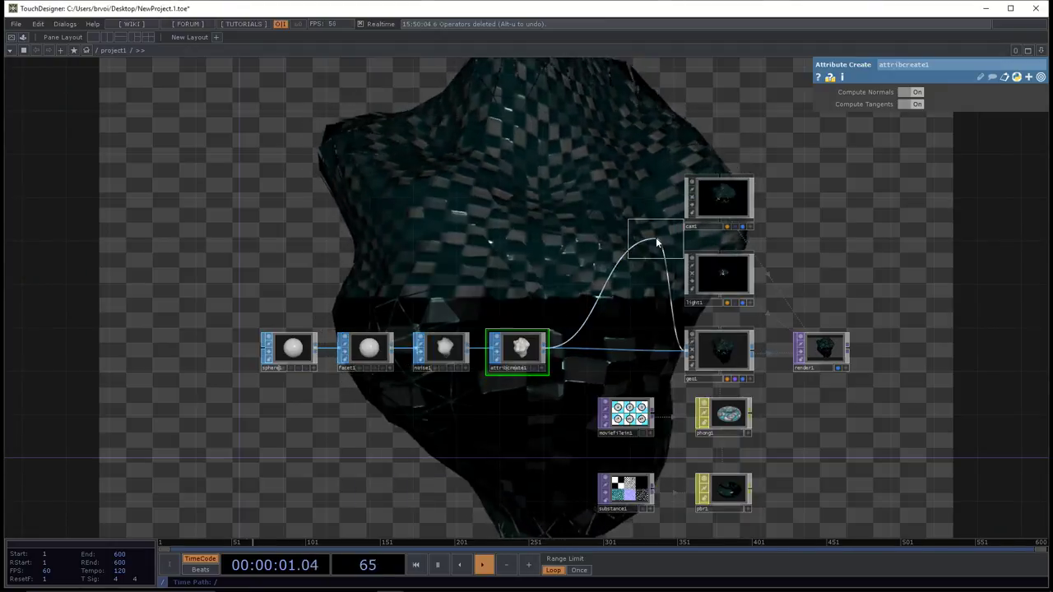
{"action": "left_click", "coordinate": [621, 356]}
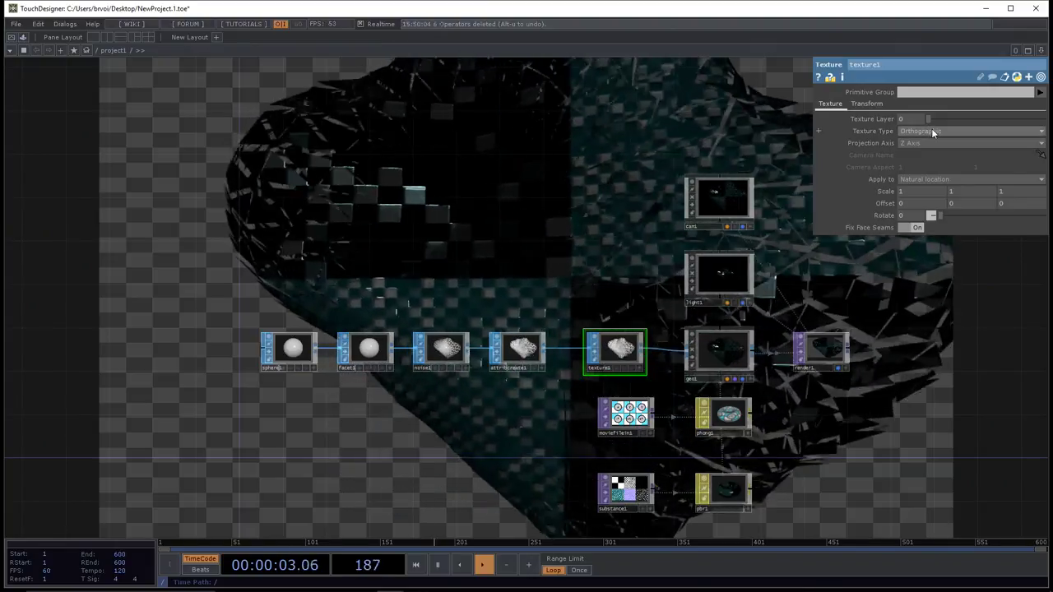
- Set the Texture Type of texture1 to Modify Source and try a uniform texture Scale of 9
{"action": "left_click", "coordinate": [931, 129]}
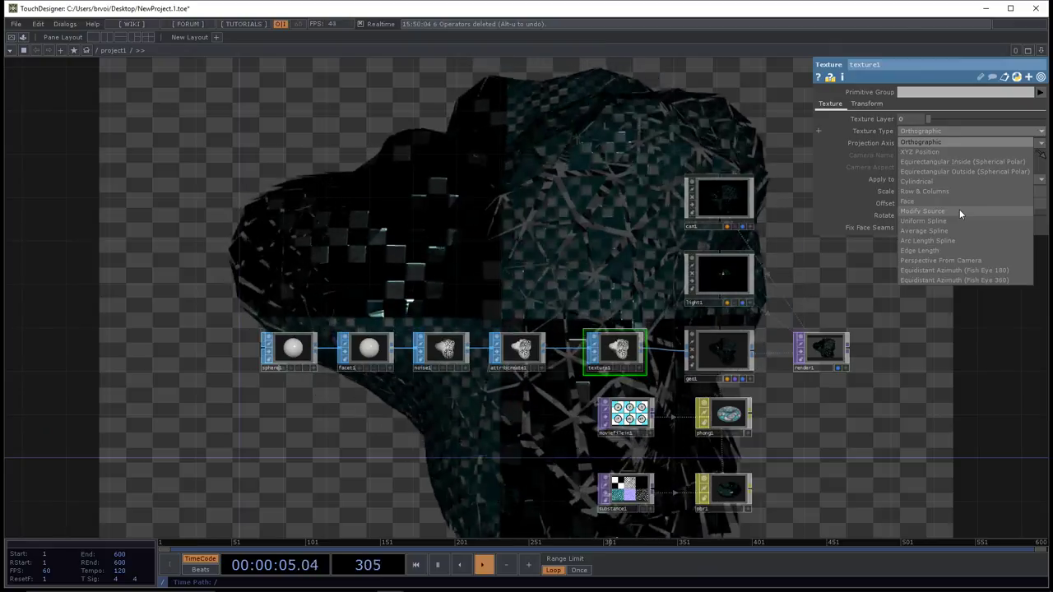
{"action": "left_click", "coordinate": [959, 212]}
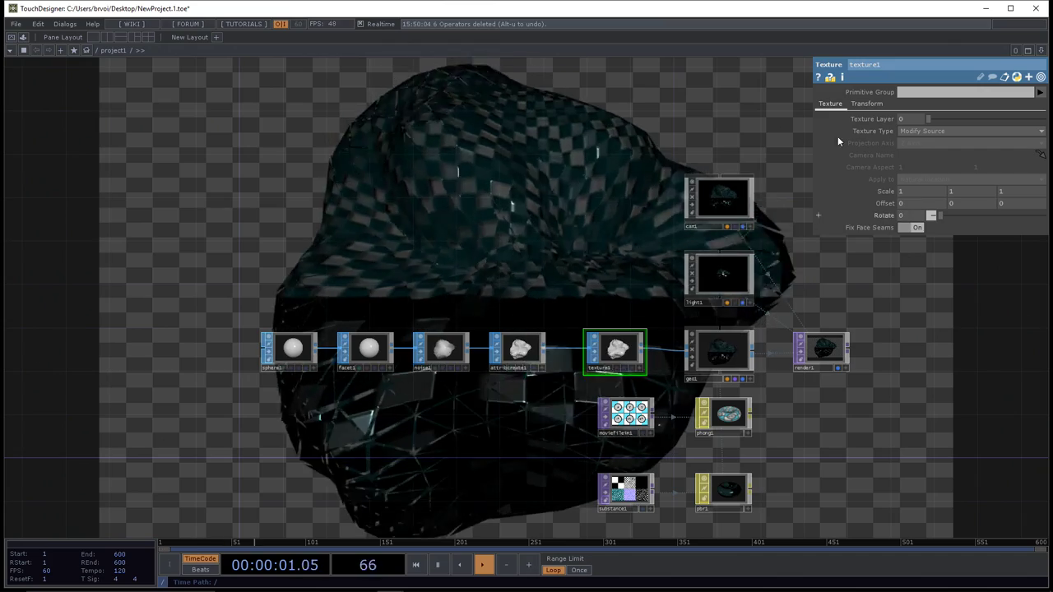
{"action": "left_click", "coordinate": [870, 105]}
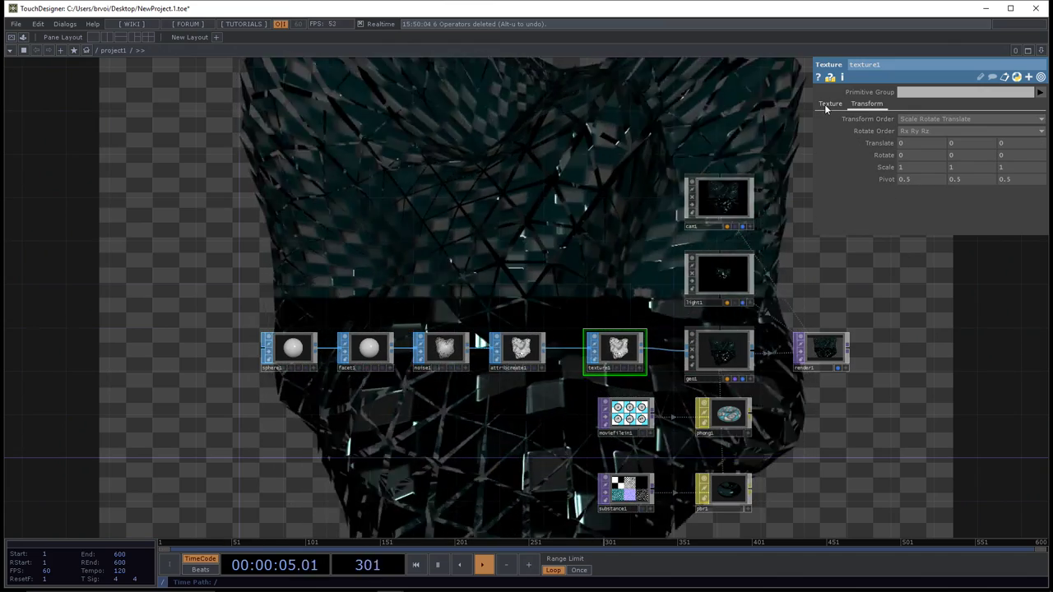
{"action": "left_click", "coordinate": [831, 104]}
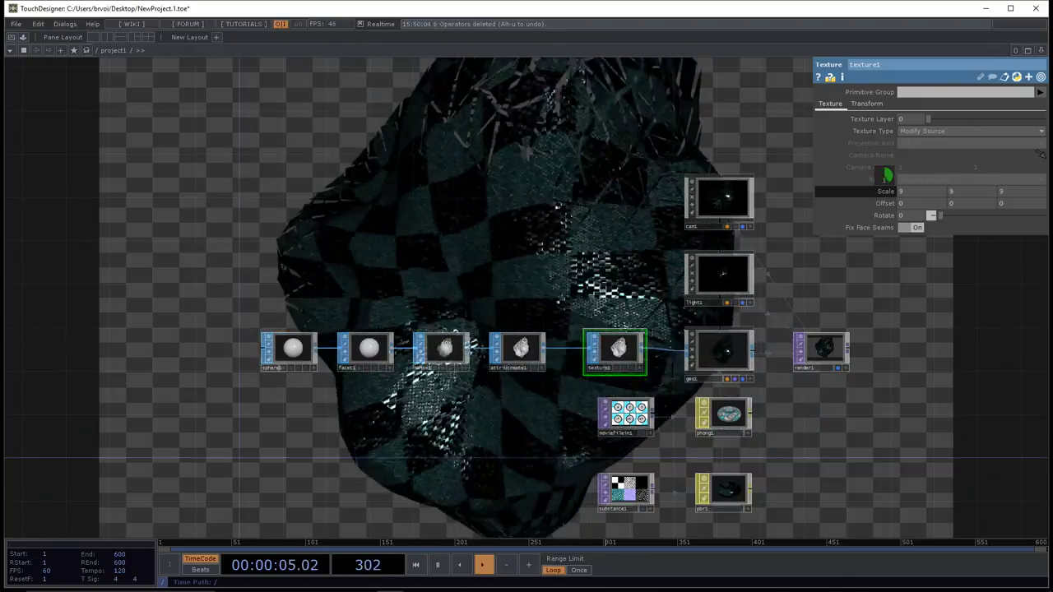
- Set the Transform scale of texture1 to 0.06 on all three axes and compare it with the texture Scale
{"action": "left_click", "coordinate": [867, 104]}
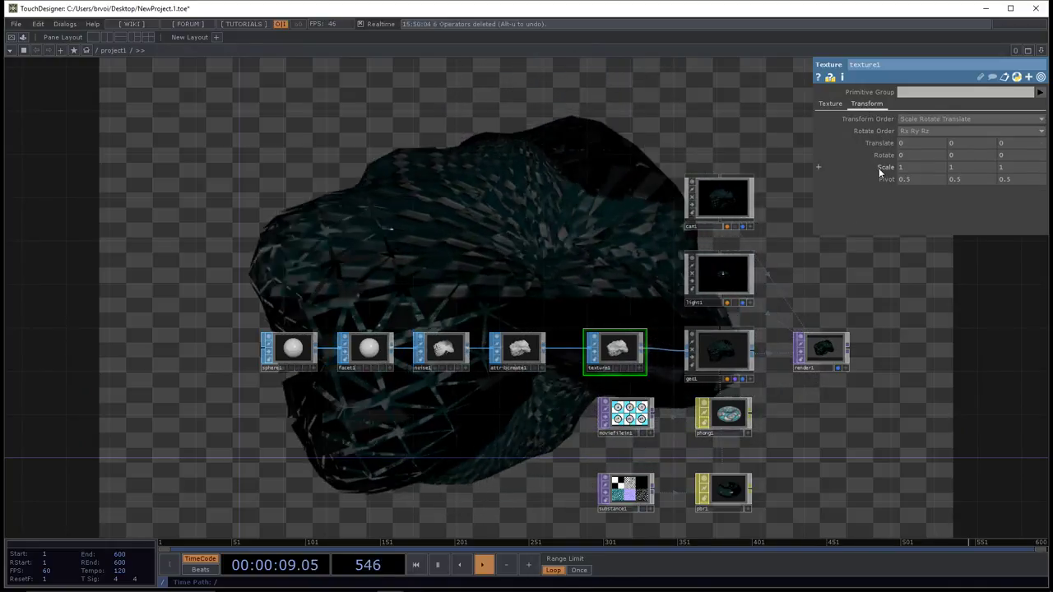
{"action": "middle_click_drag", "start_coordinate": [878, 168], "coordinate": [873, 156]}
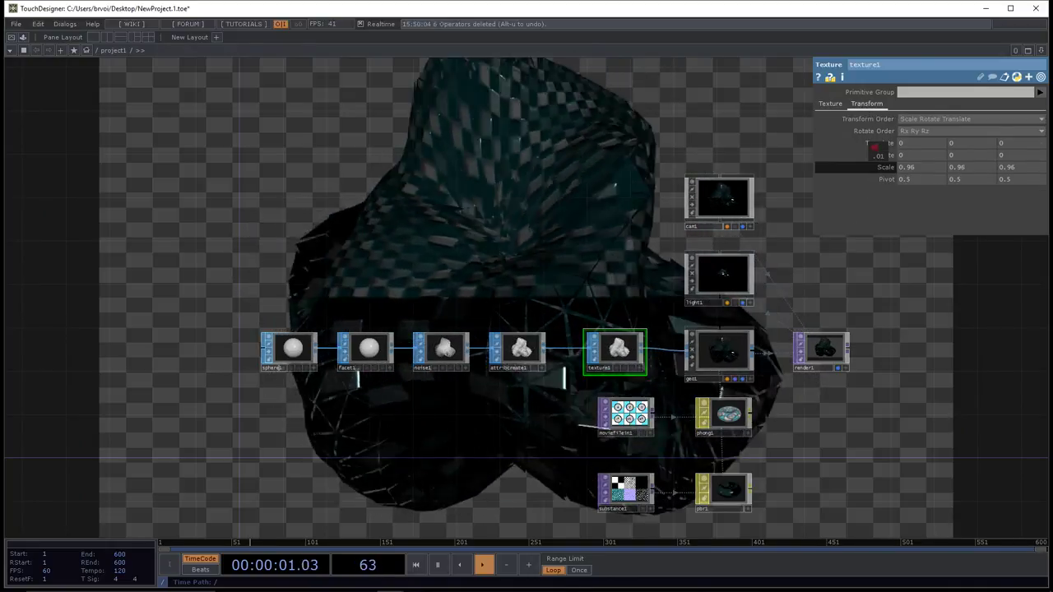
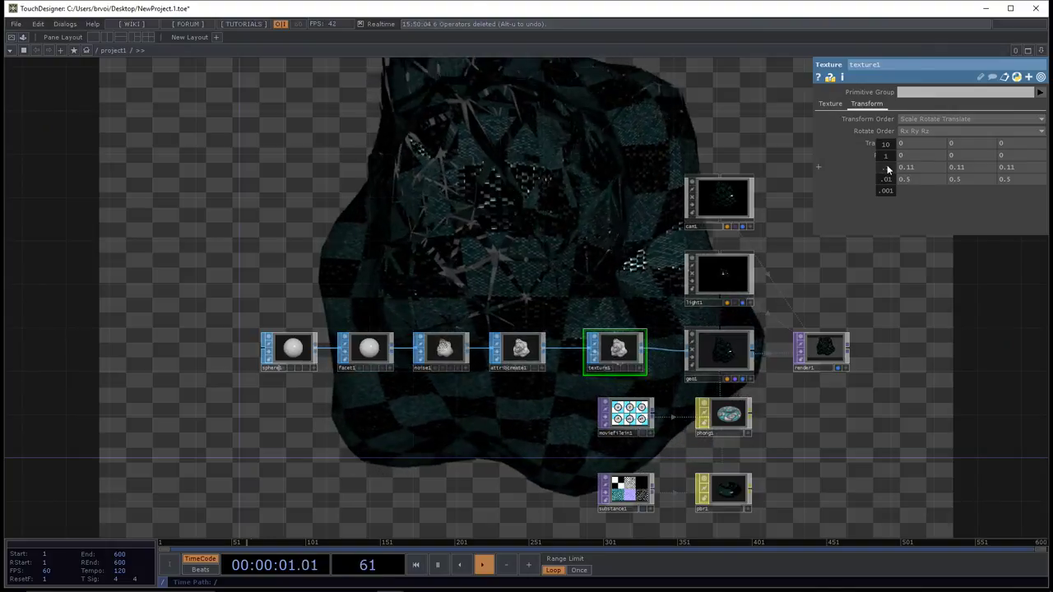
{"action": "middle_click_drag", "start_coordinate": [885, 184], "coordinate": [881, 149]}
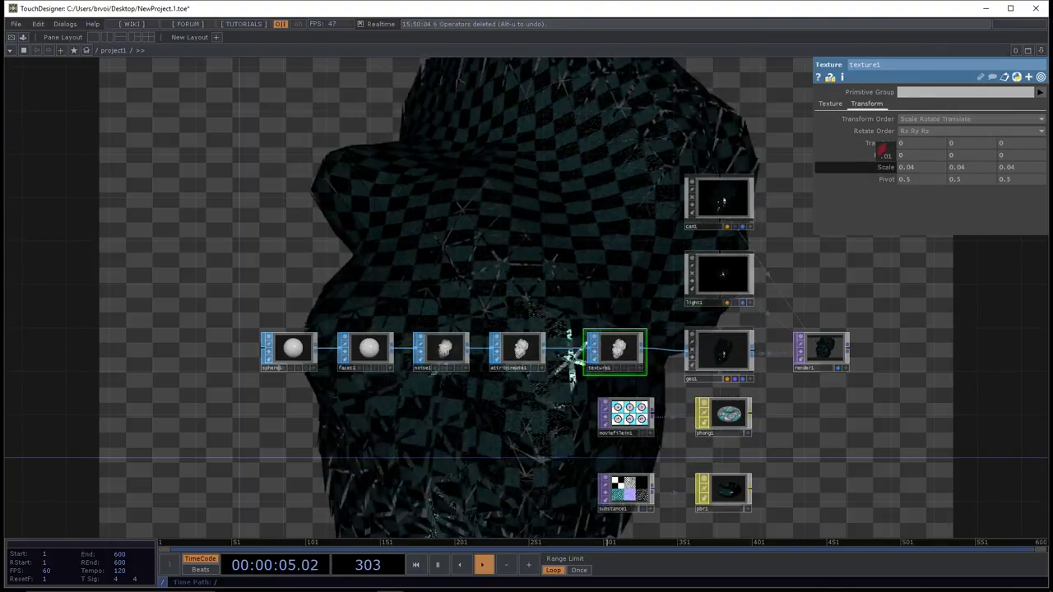
{"action": "middle_click_drag", "start_coordinate": [881, 153], "coordinate": [882, 153]}
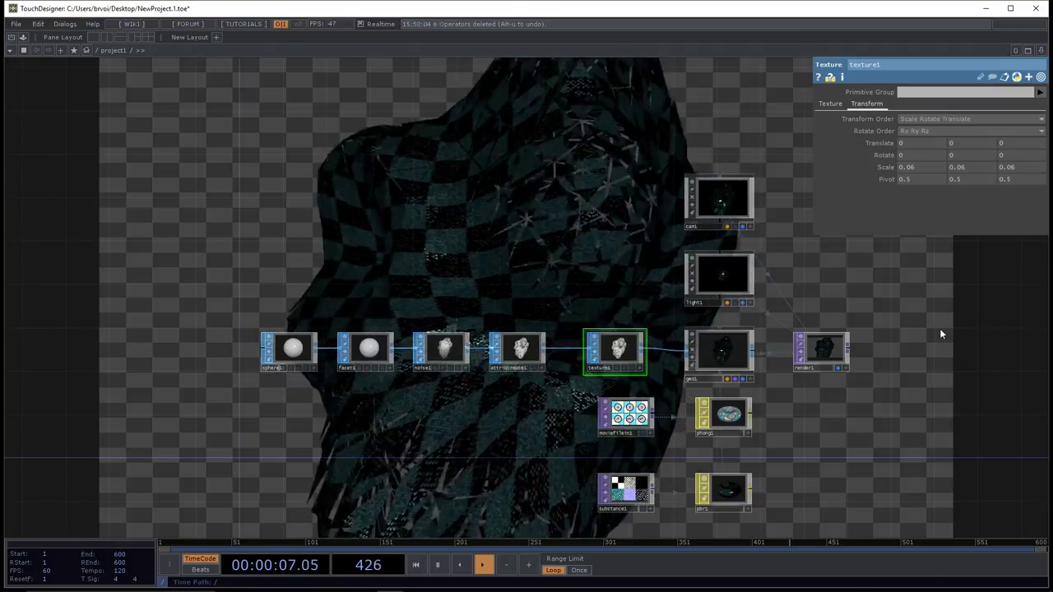
{"action": "left_click_drag", "start_coordinate": [942, 334], "coordinate": [814, 301]}
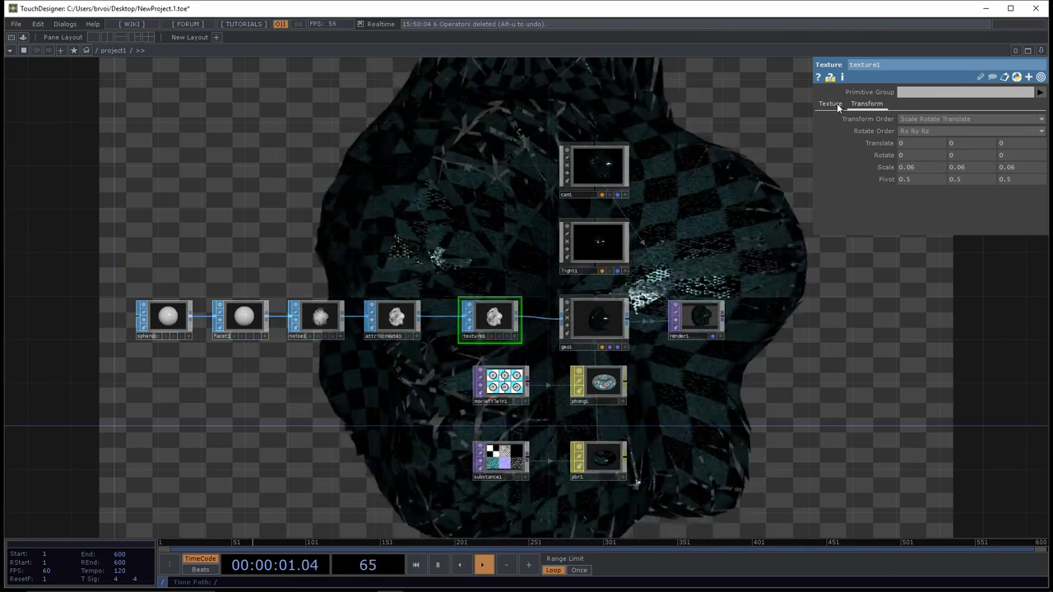
{"action": "left_click", "coordinate": [836, 104]}
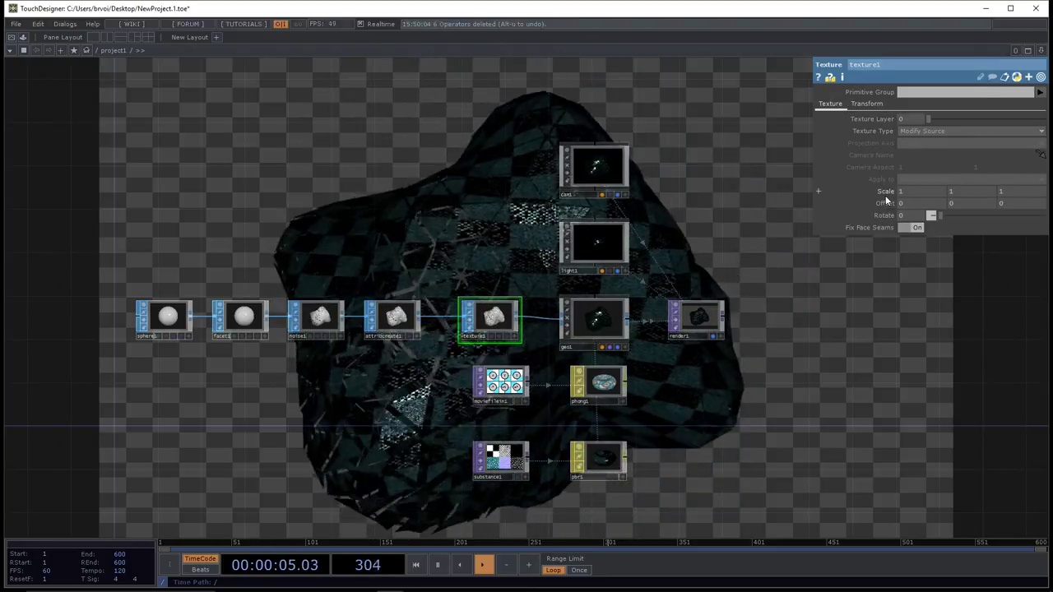
{"action": "mouse_move", "coordinate": [886, 197]}
{"action": "middle_mouse_down"}
{"action": "mouse_move", "coordinate": [884, 165]}
{"action": "mouse_move", "coordinate": [886, 200]}
{"action": "middle_mouse_up"}
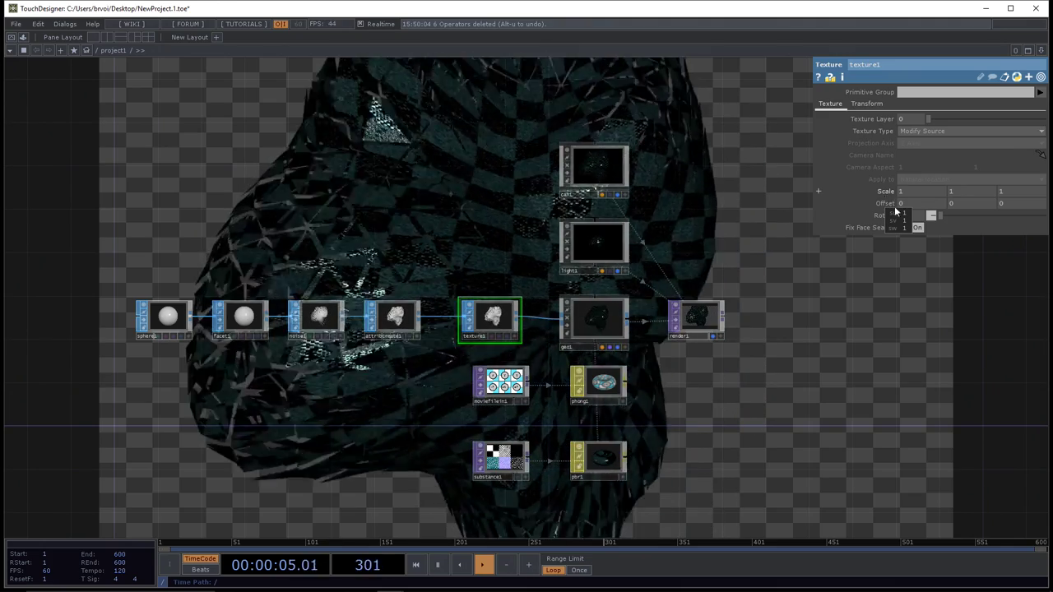
- Add an Environment Light COMP above cam1 and read the warning in its node info
{"action": "left_click_drag", "start_coordinate": [765, 414], "coordinate": [709, 513]}
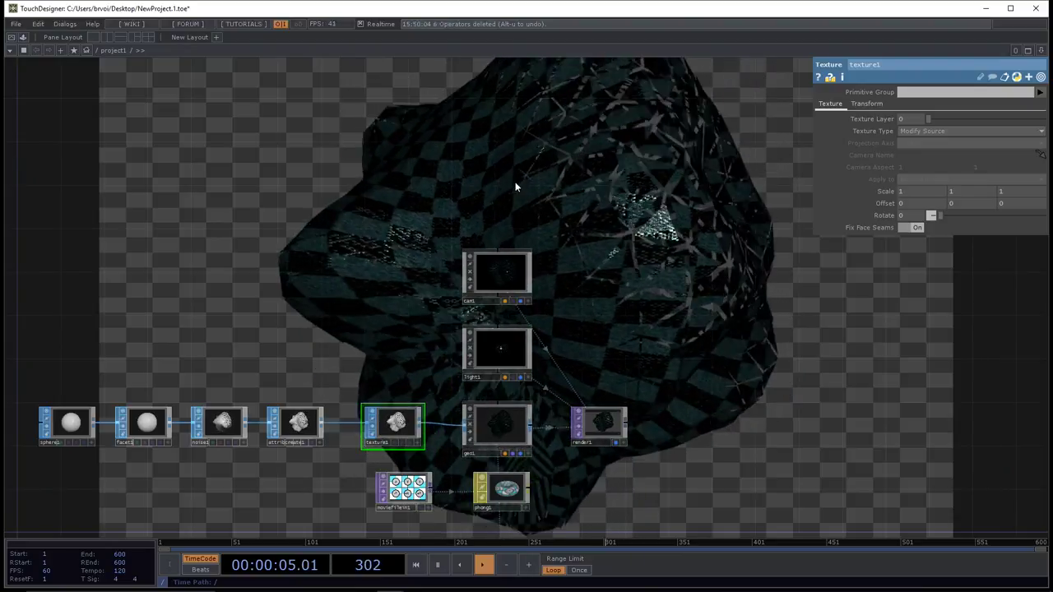
{"action": "key", "text": "Tab"}
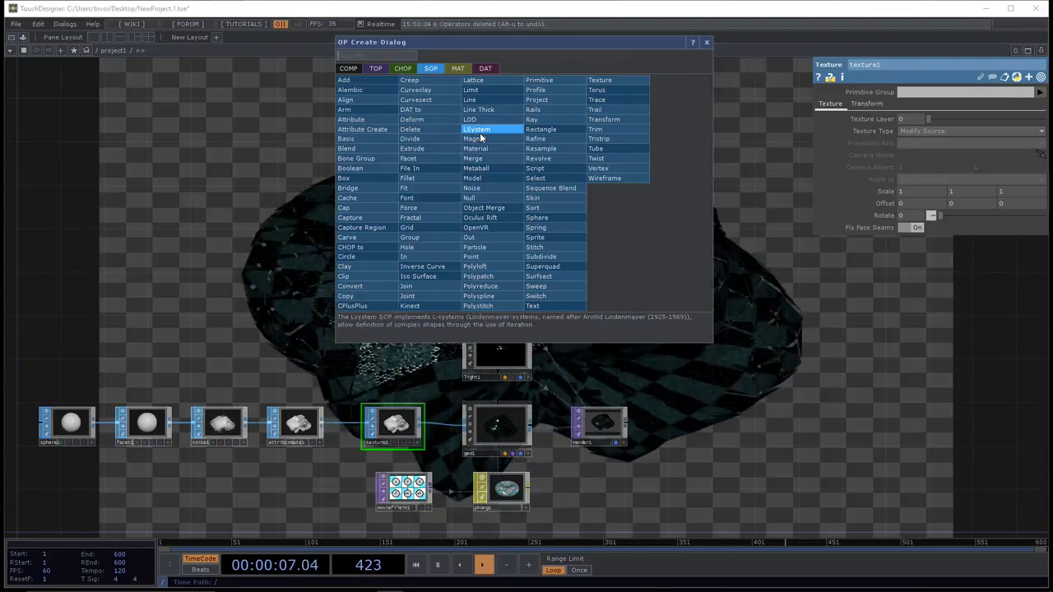
{"action": "left_click", "coordinate": [347, 68]}
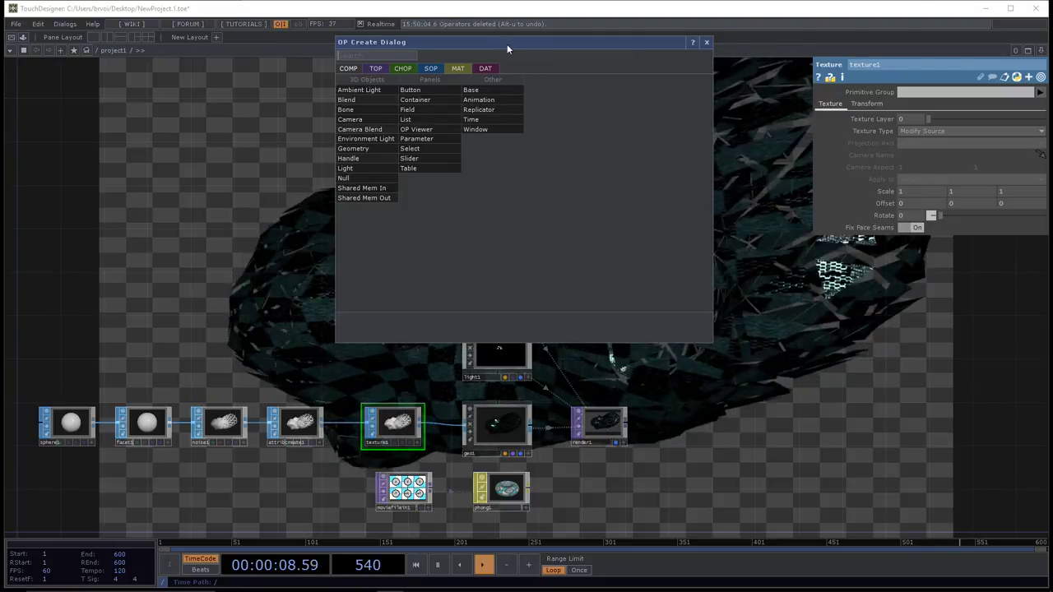
{"action": "left_click_drag", "start_coordinate": [507, 43], "coordinate": [509, 71]}
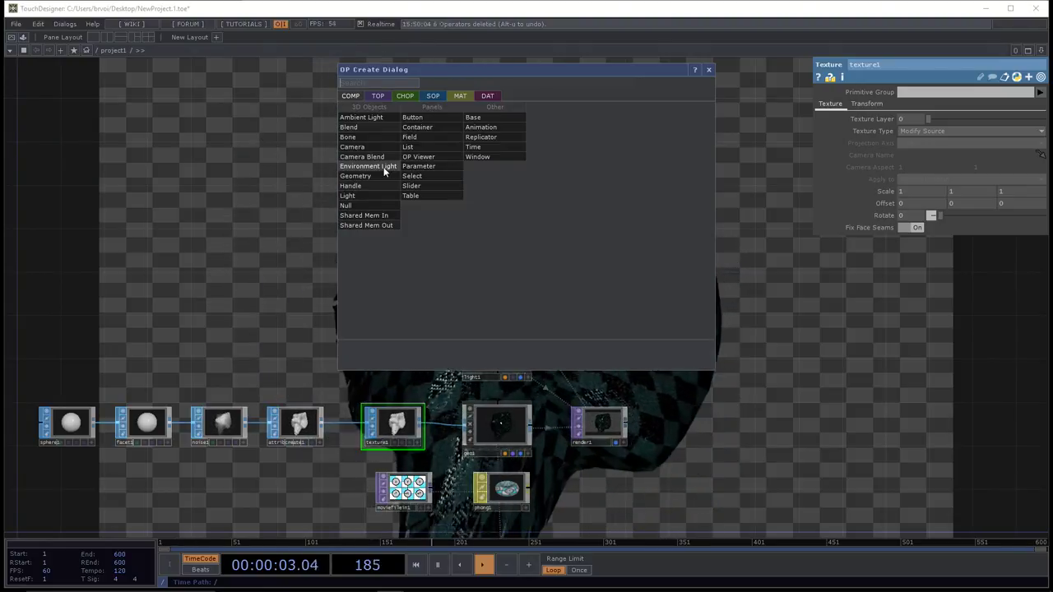
{"action": "left_click", "coordinate": [383, 170]}
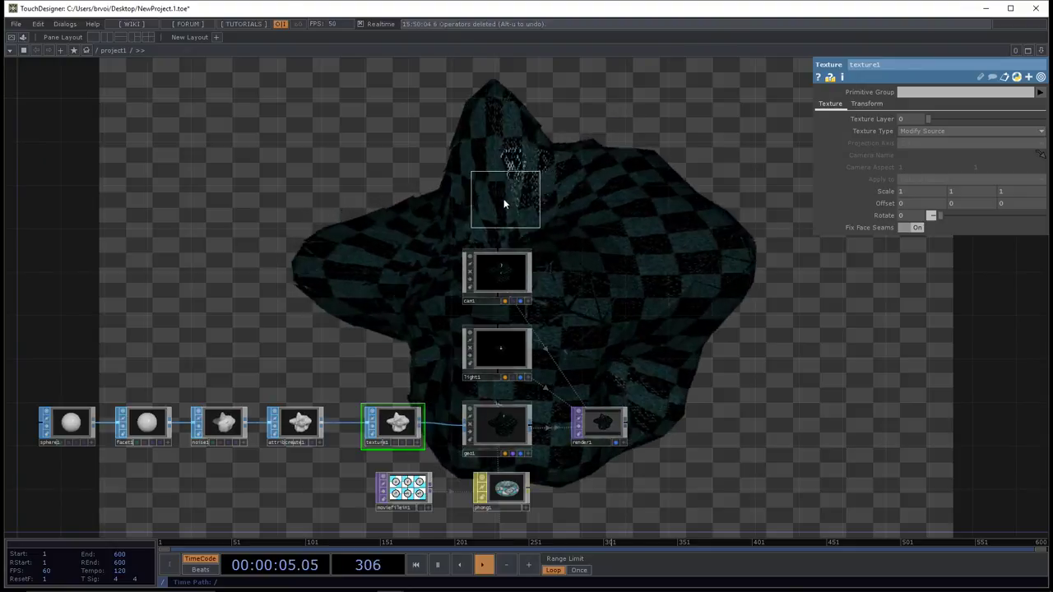
{"action": "left_click", "coordinate": [501, 204]}
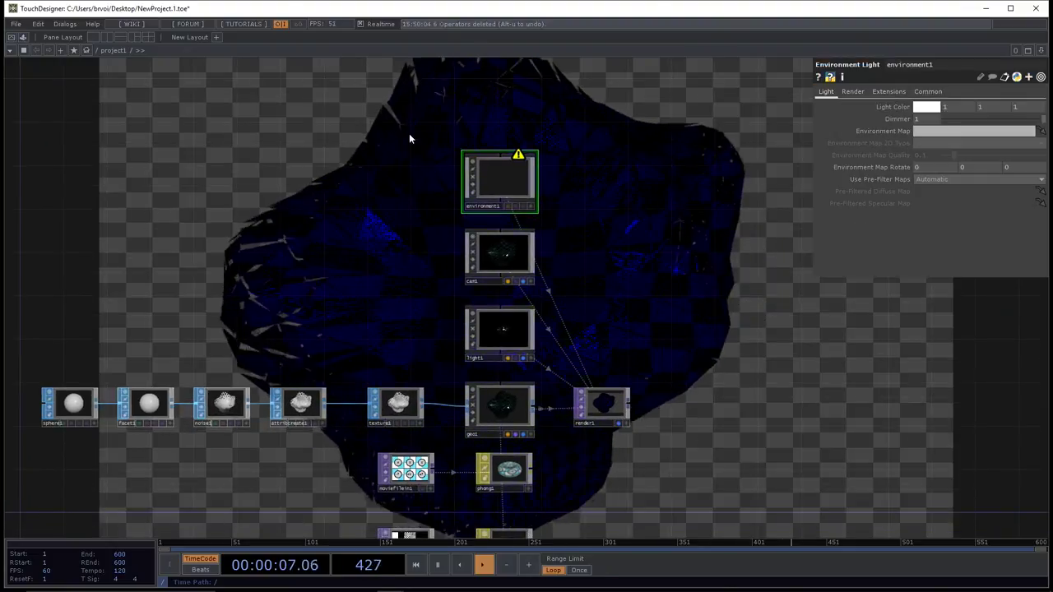
{"action": "middle_click", "coordinate": [511, 182]}
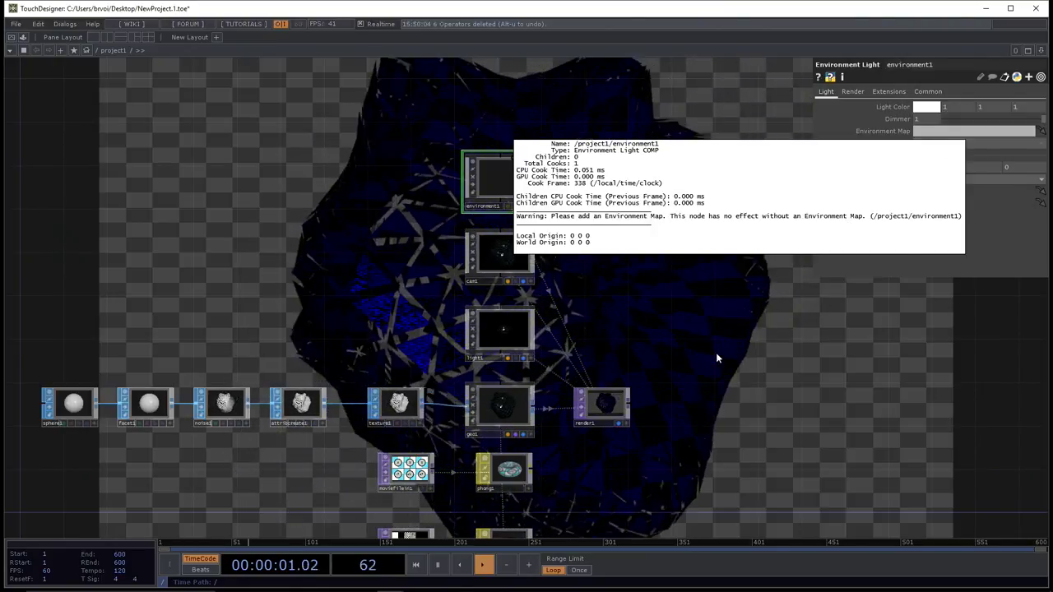
{"action": "left_click", "coordinate": [361, 190]}
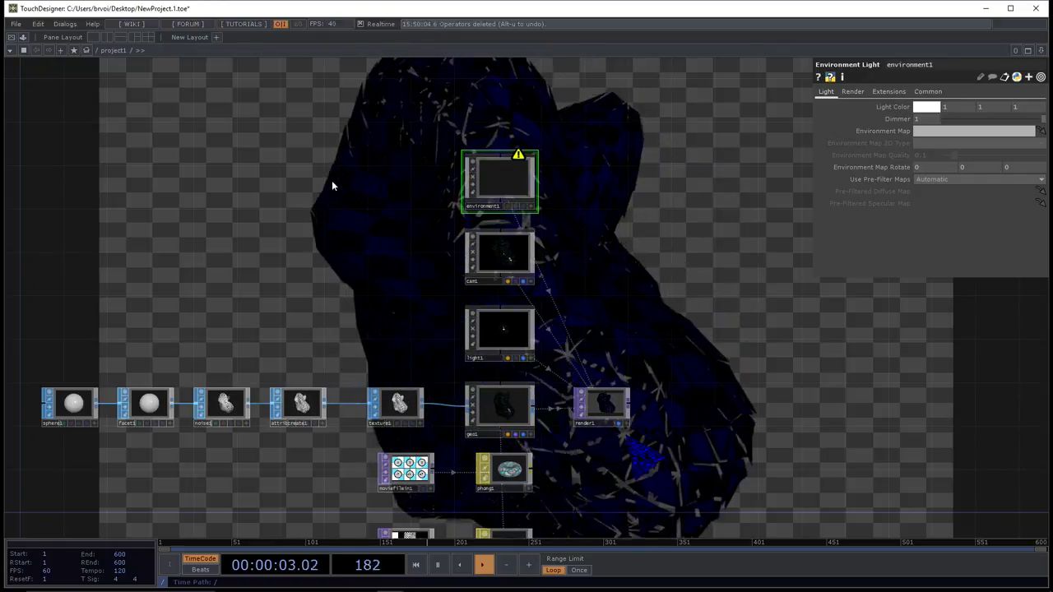
- Switch to File Explorer, move its window clear of the network, and open the workshop's Media/HDR folder
{"action": "mouse_move", "coordinate": [255, 582]}
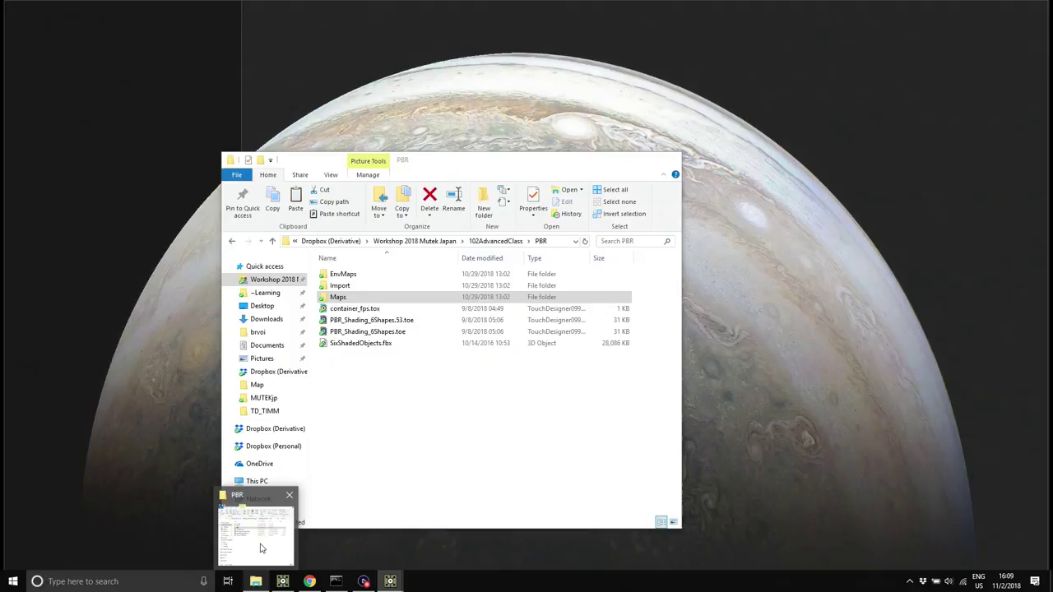
{"action": "left_click", "coordinate": [293, 535]}
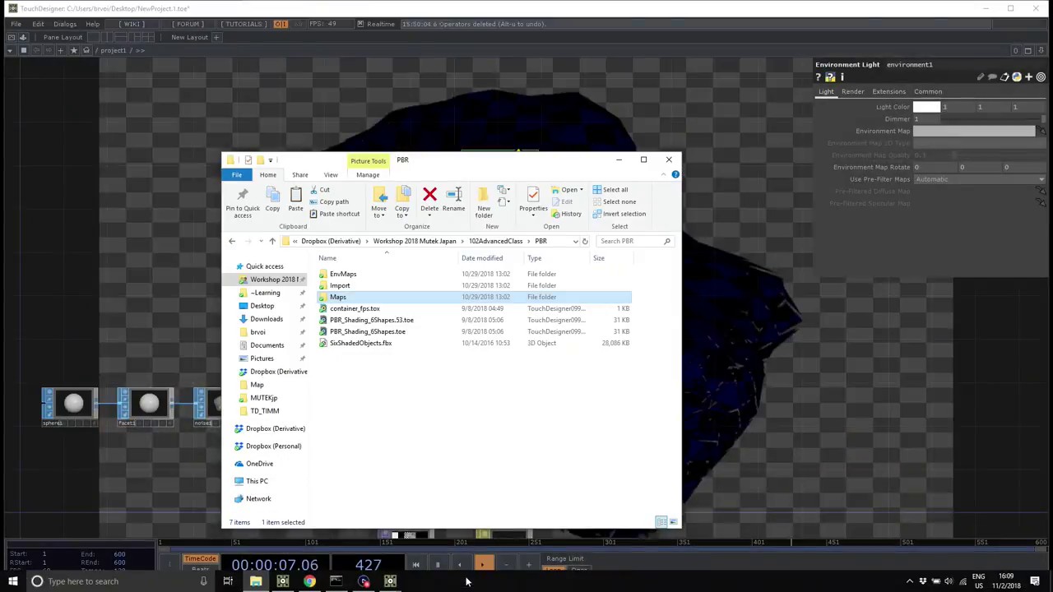
{"action": "left_click_drag", "start_coordinate": [438, 175], "coordinate": [773, 157]}
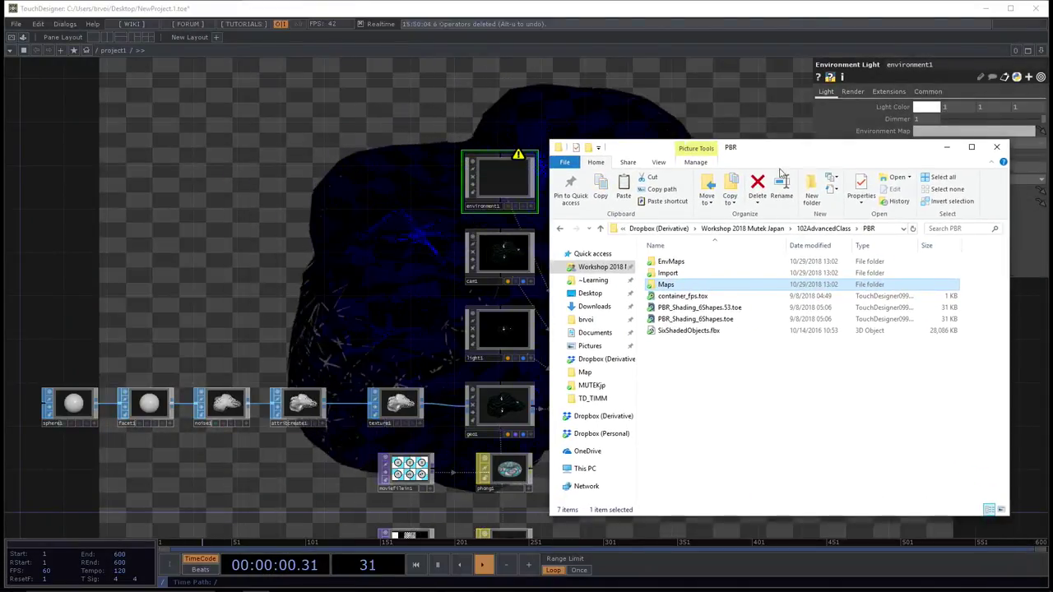
{"action": "left_click", "coordinate": [743, 229]}
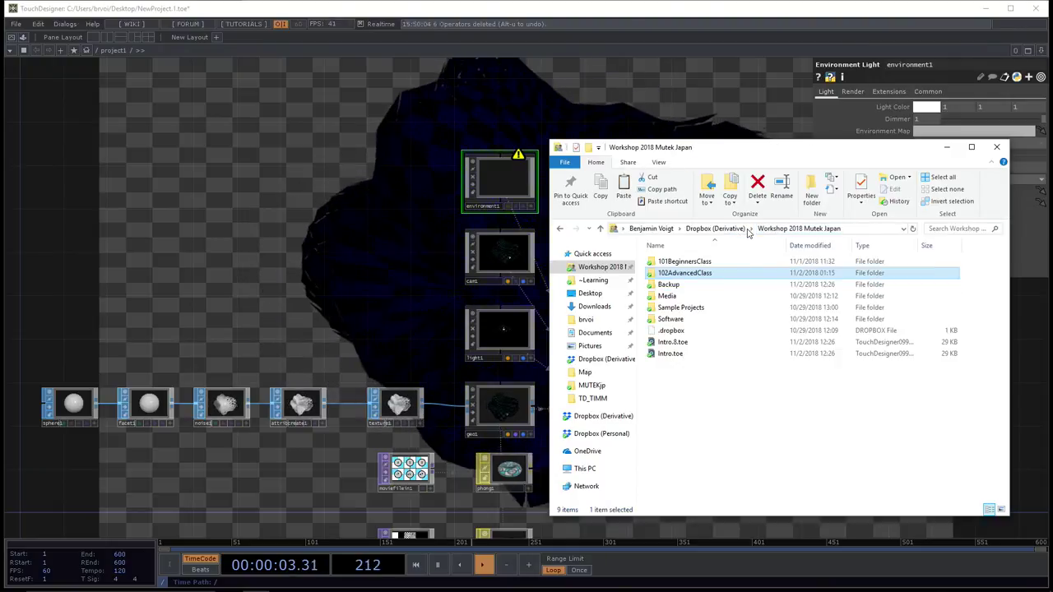
{"action": "double_click", "coordinate": [697, 298]}
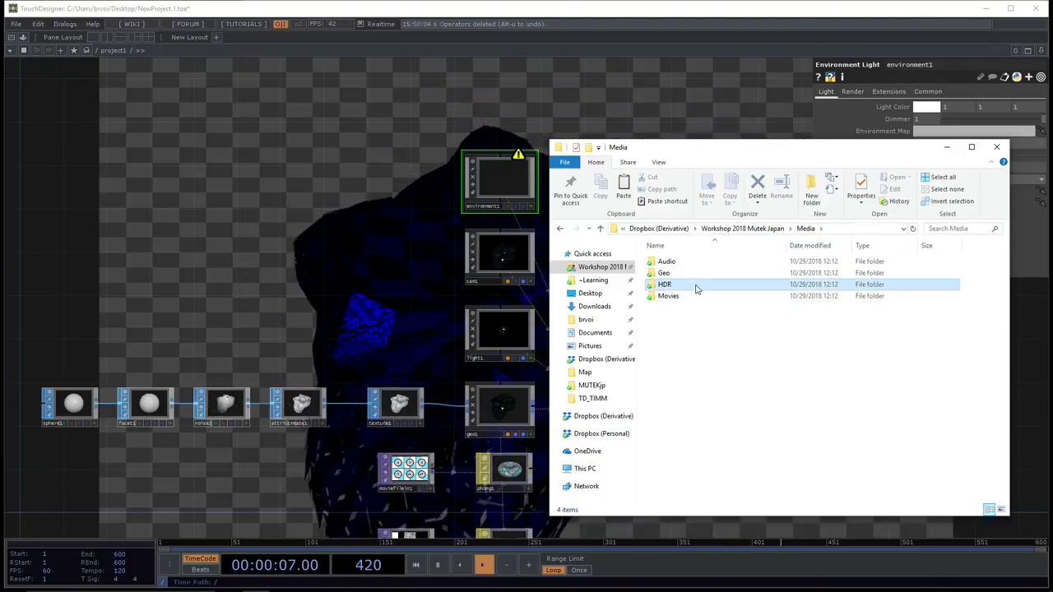
{"action": "double_click", "coordinate": [695, 287]}
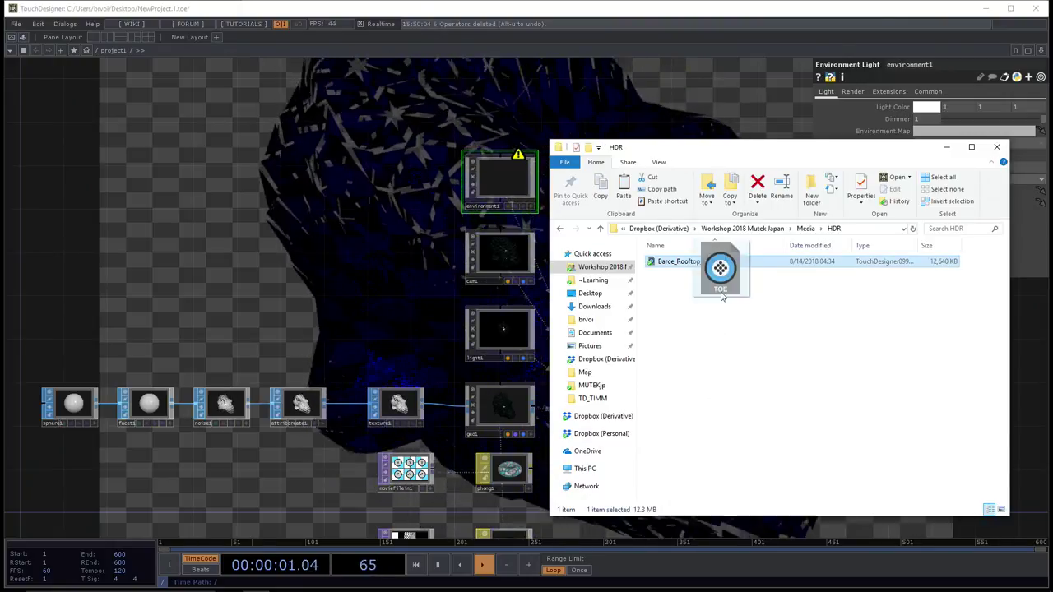
- Bring Barce_Rooftop_C_3k.hdr from File Explorer into the TouchDesigner network beside environment1 and inspect its node info
{"action": "left_click_drag", "start_coordinate": [720, 273], "coordinate": [364, 189]}
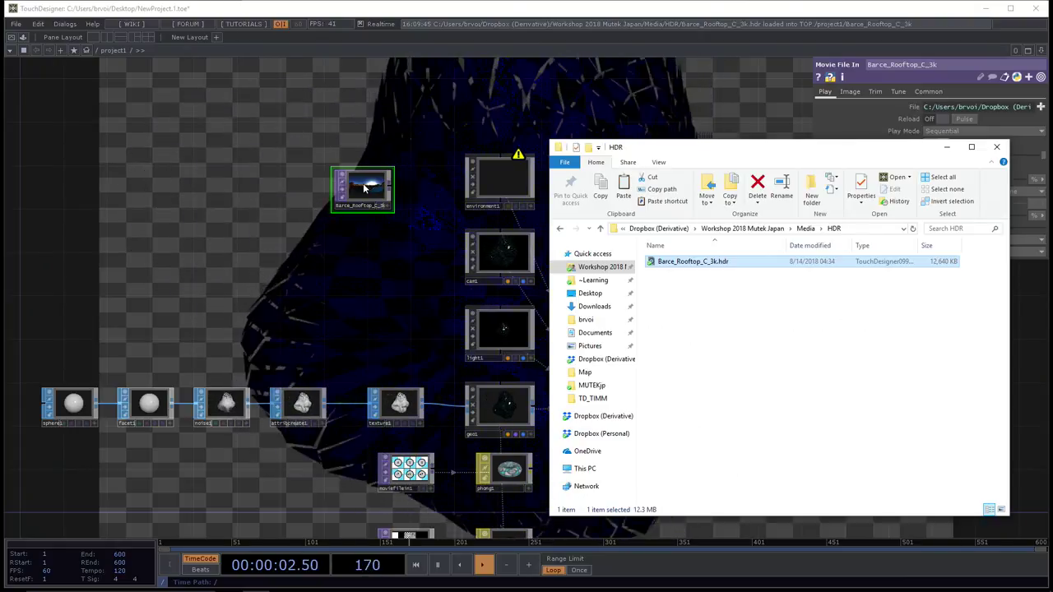
{"action": "left_click", "coordinate": [364, 188]}
{"action": "scroll", "coordinate": [364, 188], "scroll_direction": "up", "scroll_amount": 2}
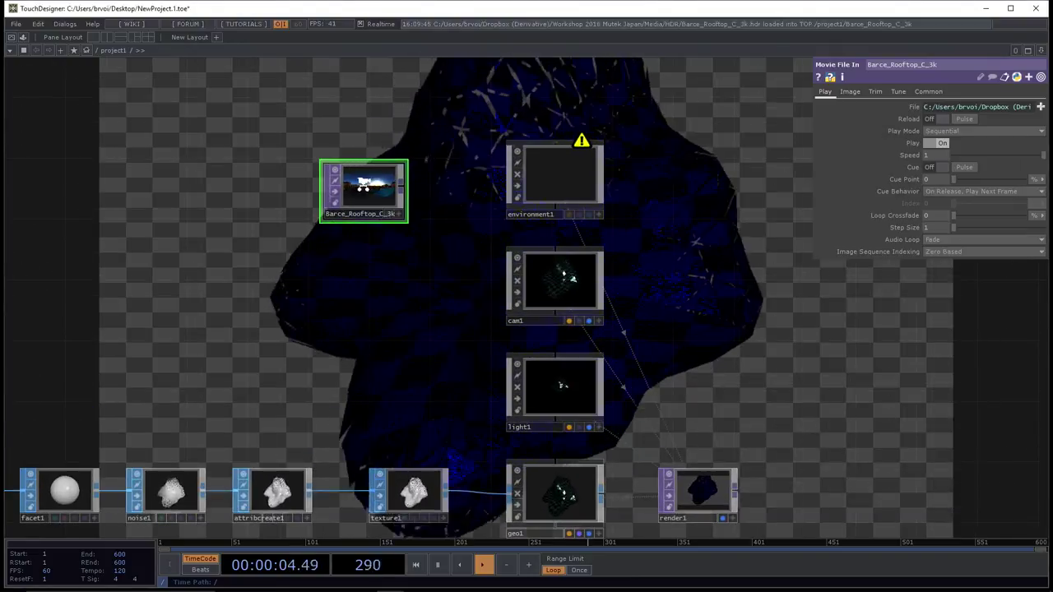
{"action": "scroll", "coordinate": [363, 188], "scroll_direction": "up", "scroll_amount": 2}
{"action": "middle_click", "coordinate": [364, 188]}
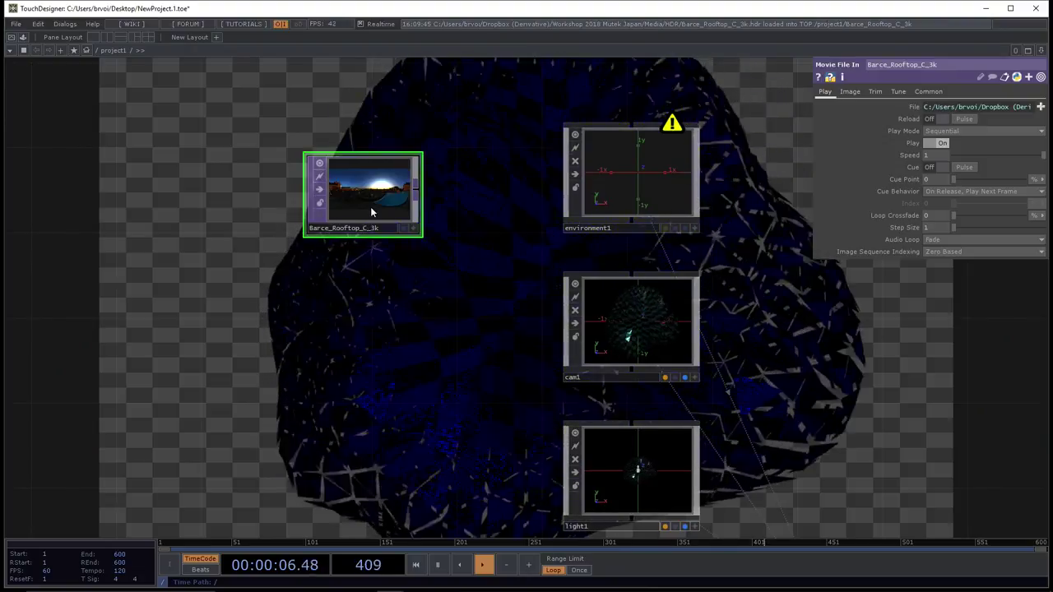
{"action": "left_click_drag", "start_coordinate": [369, 211], "coordinate": [379, 191]}
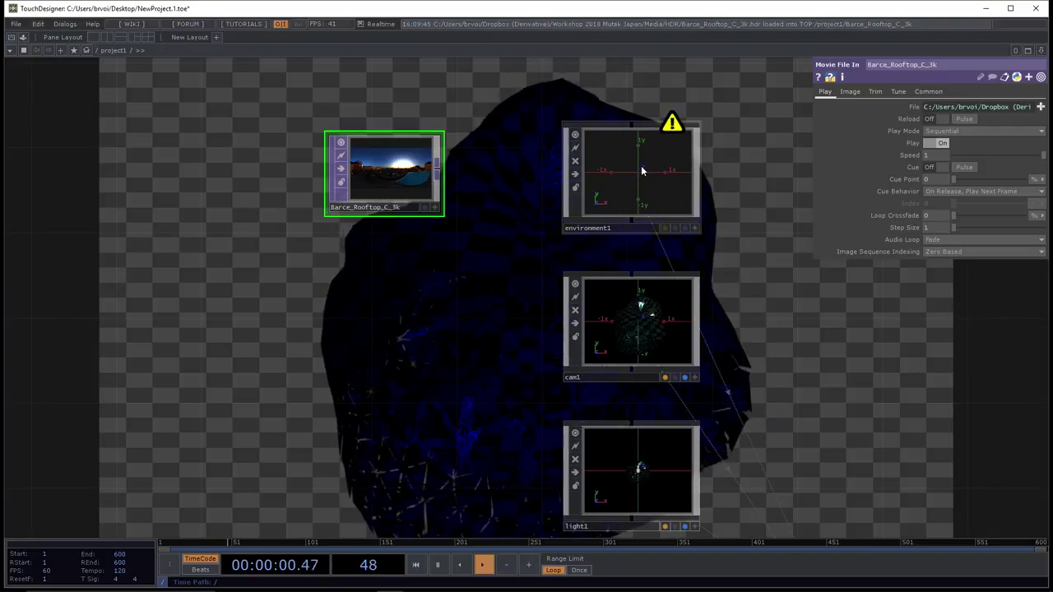
{"action": "middle_click", "coordinate": [403, 174]}
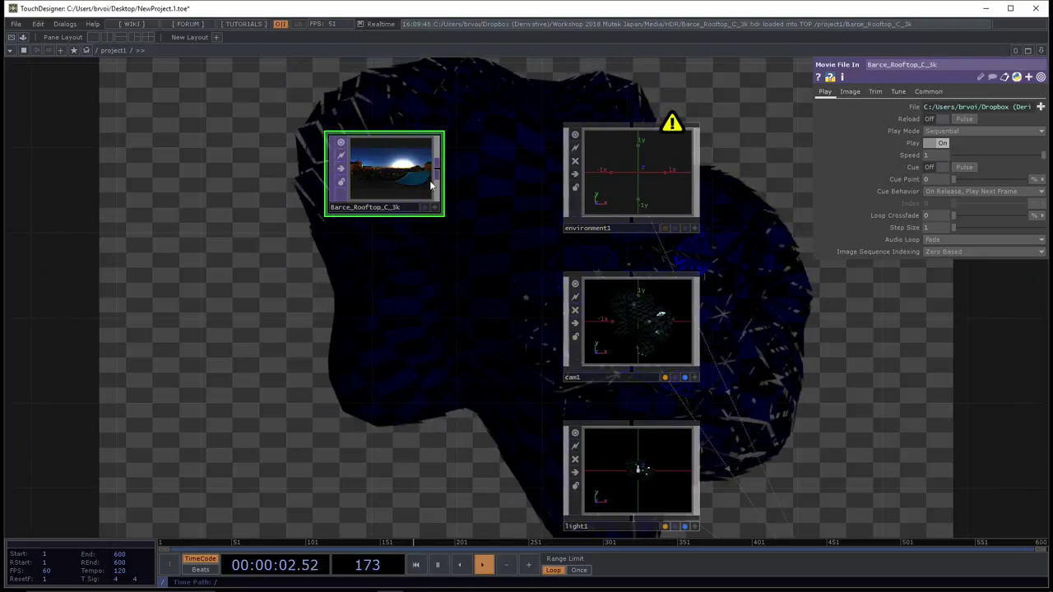
- Assign the Barce_Rooftop_C_3k TOP as the Environment Map of environment1
{"action": "left_click", "coordinate": [599, 171]}
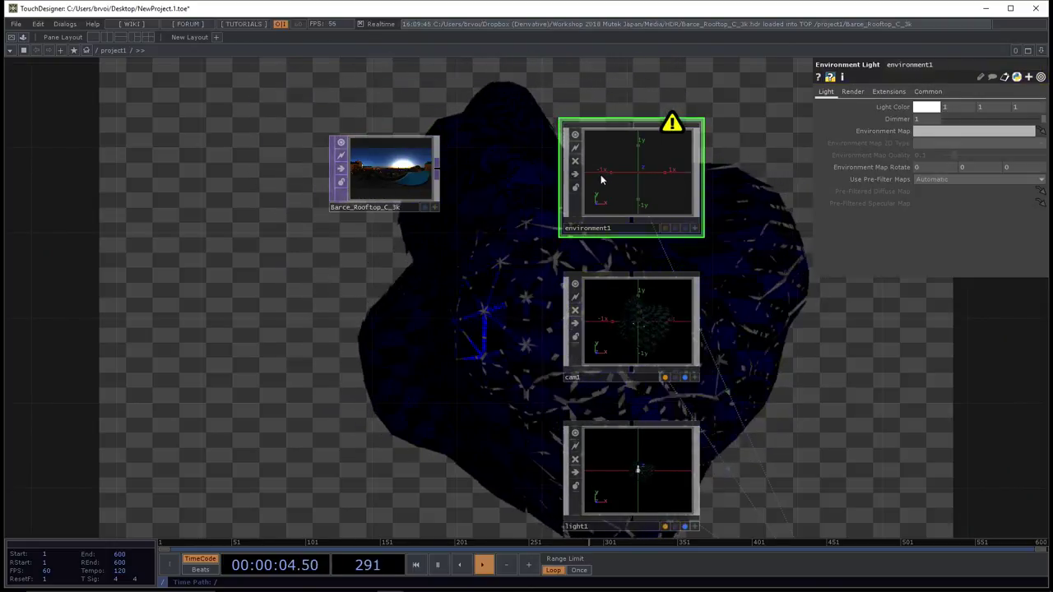
{"action": "left_click_drag", "start_coordinate": [421, 168], "coordinate": [862, 126]}
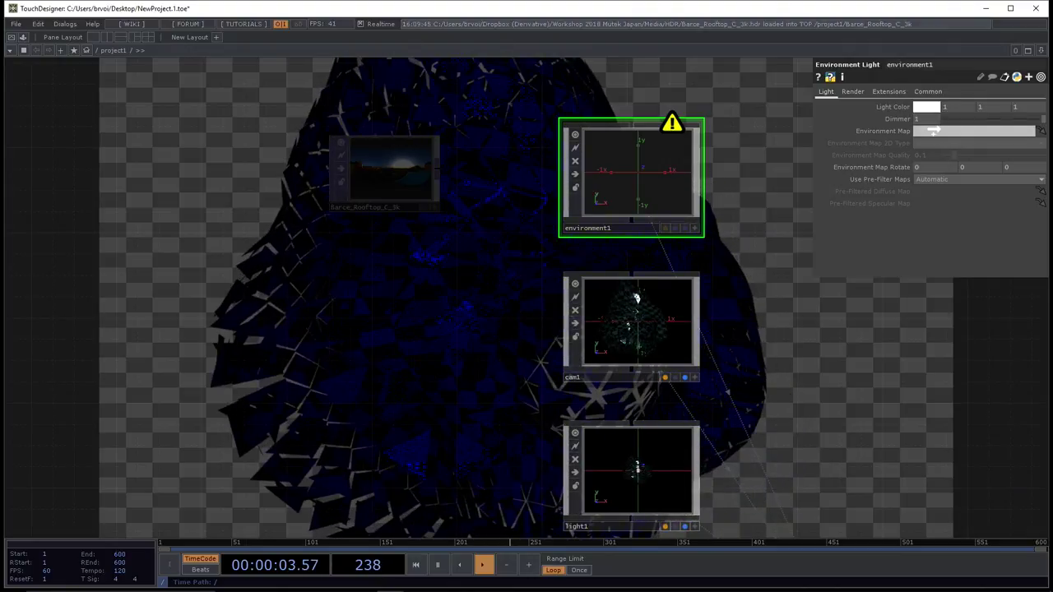
{"action": "left_click_drag", "start_coordinate": [930, 129], "coordinate": [942, 131]}
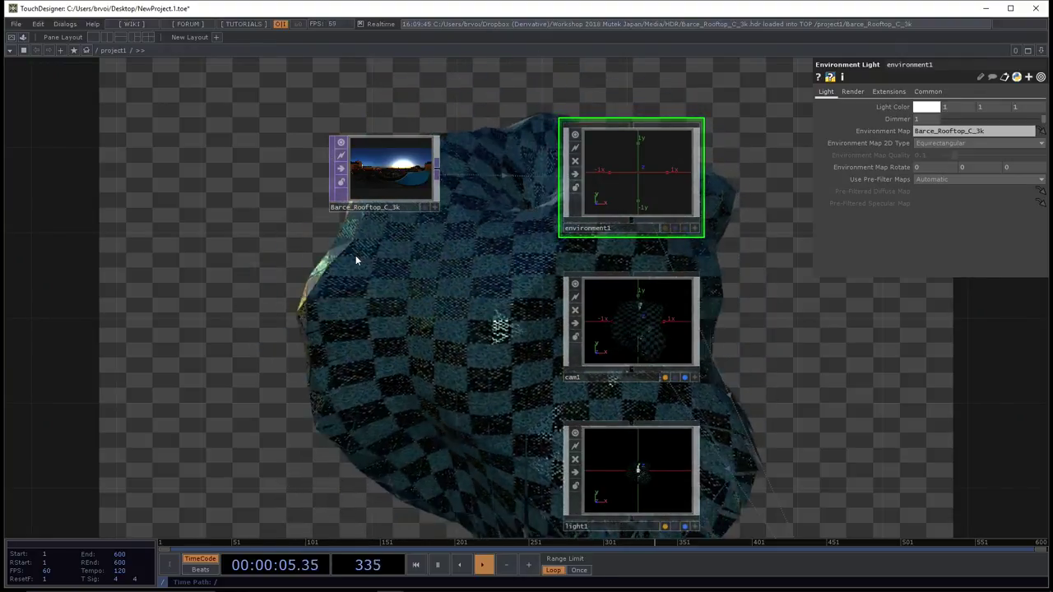
- Examine the HDR image up close, its resolution and pixel format, and its lighting on the rendered geometry
{"action": "scroll", "coordinate": [380, 183], "scroll_direction": "up", "scroll_amount": 5}
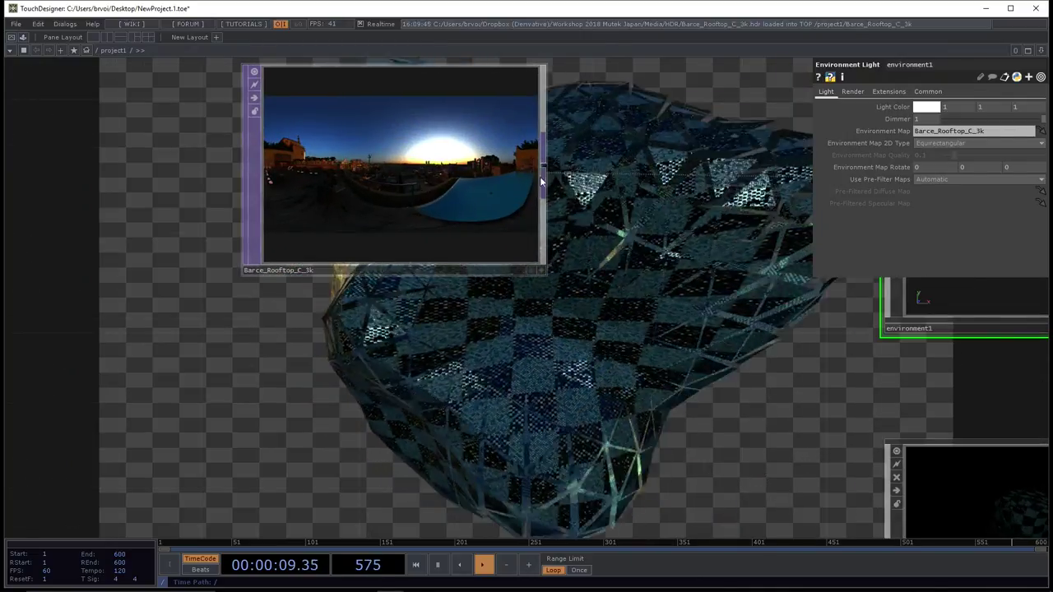
{"action": "scroll", "coordinate": [274, 173], "scroll_direction": "down", "scroll_amount": 7}
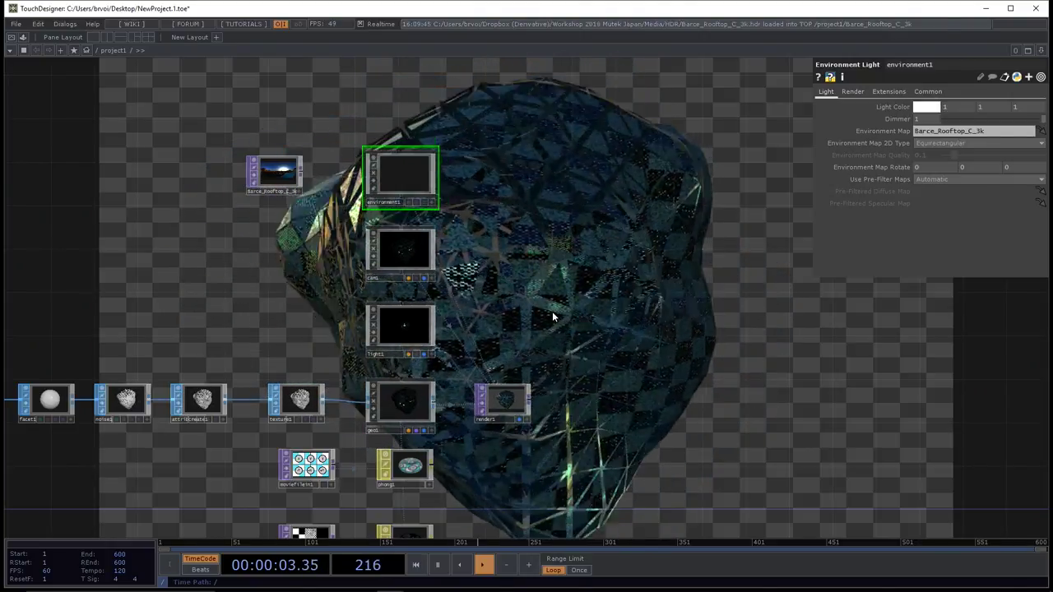
{"action": "middle_click", "coordinate": [288, 184]}
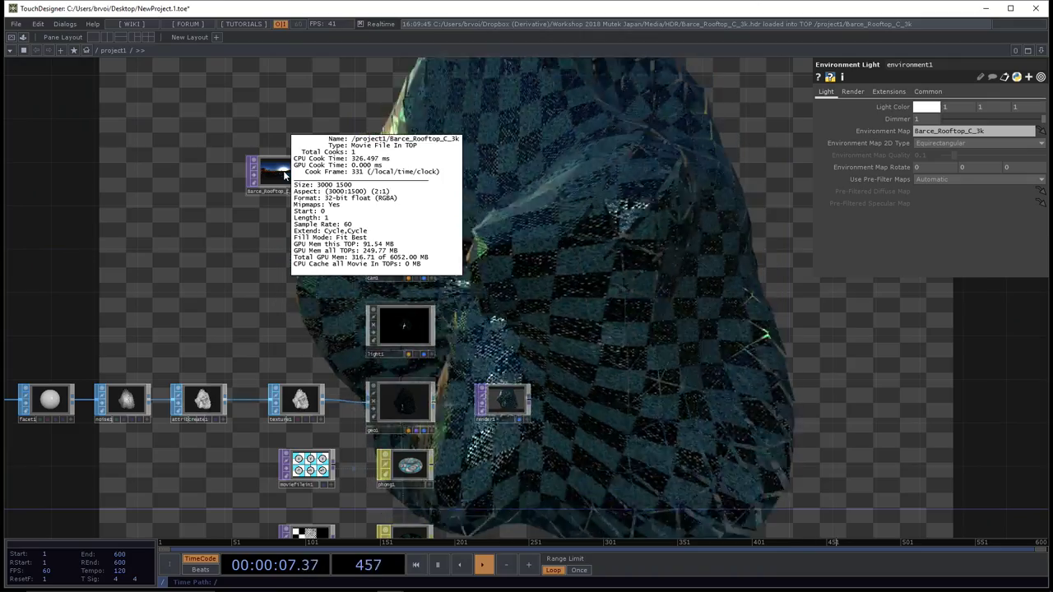
{"action": "middle_click_drag", "start_coordinate": [285, 175], "coordinate": [617, 207]}
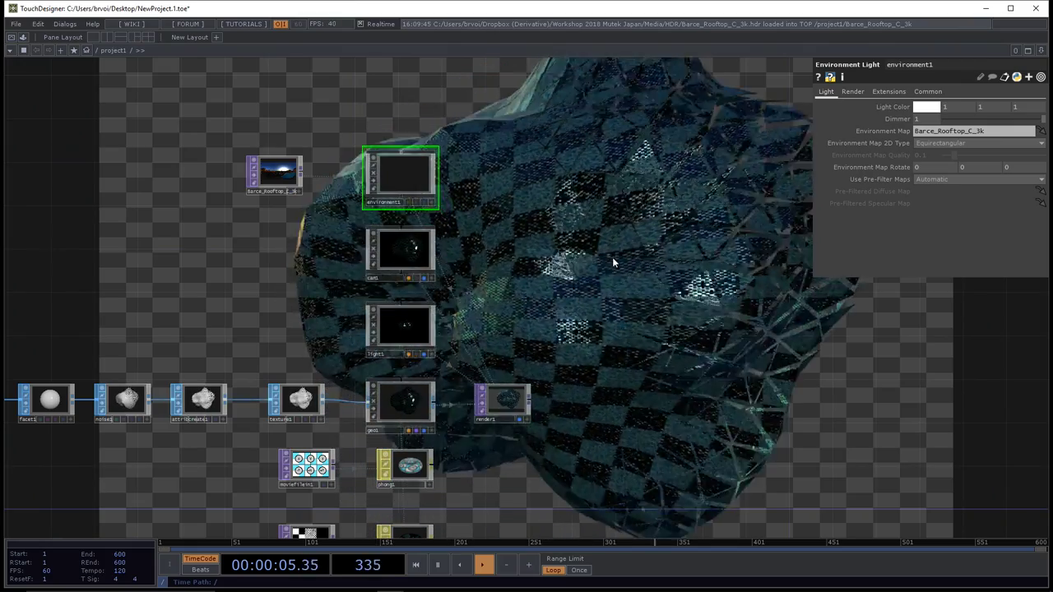
{"action": "left_click_drag", "start_coordinate": [605, 256], "coordinate": [603, 246]}
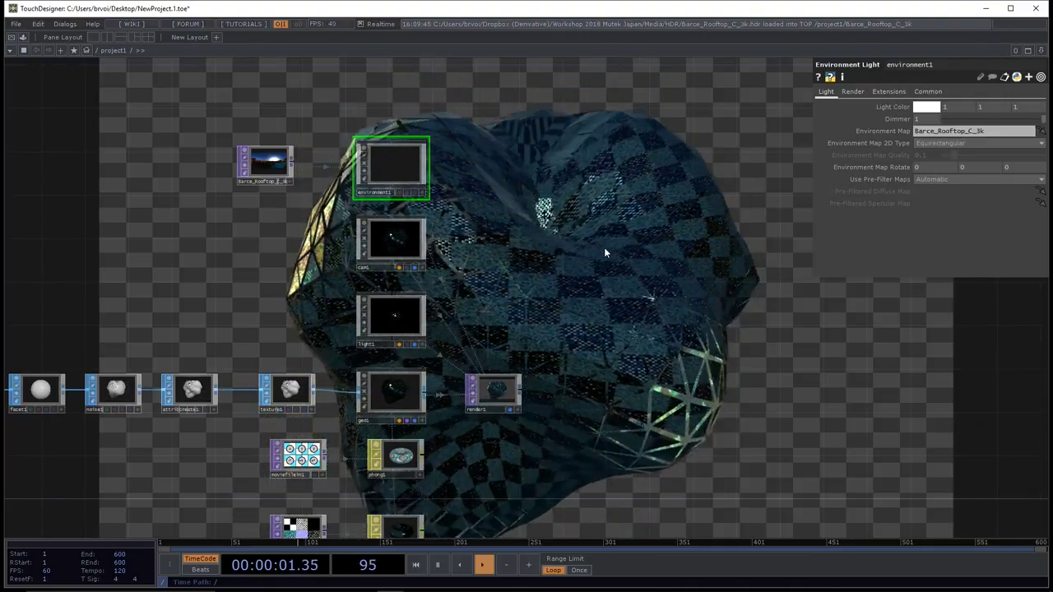
{"action": "scroll", "coordinate": [608, 263], "scroll_direction": "up", "scroll_amount": 3}
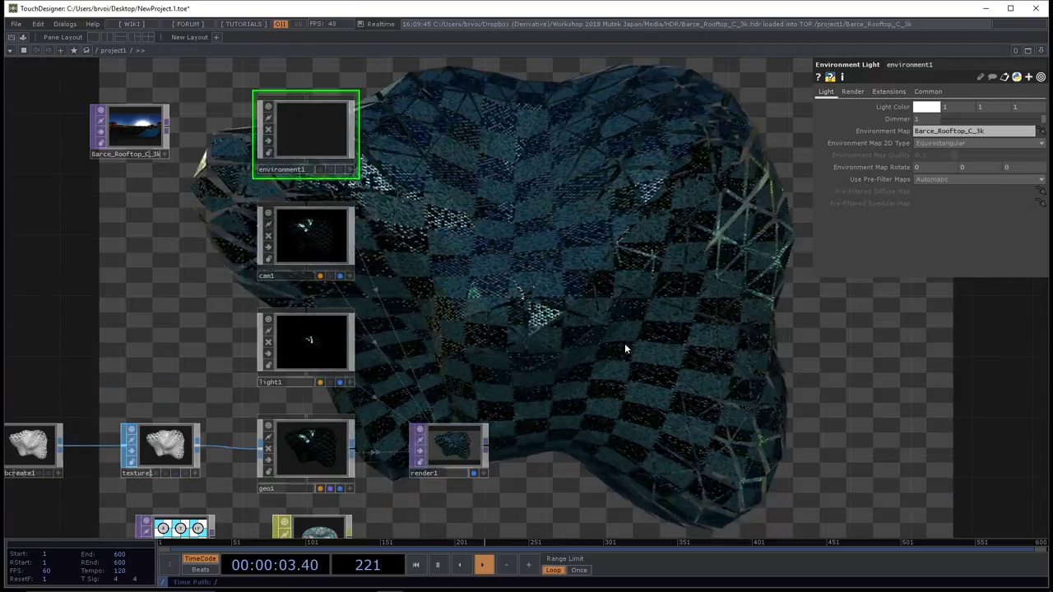
{"action": "scroll", "coordinate": [613, 284], "scroll_direction": "down", "scroll_amount": 2}
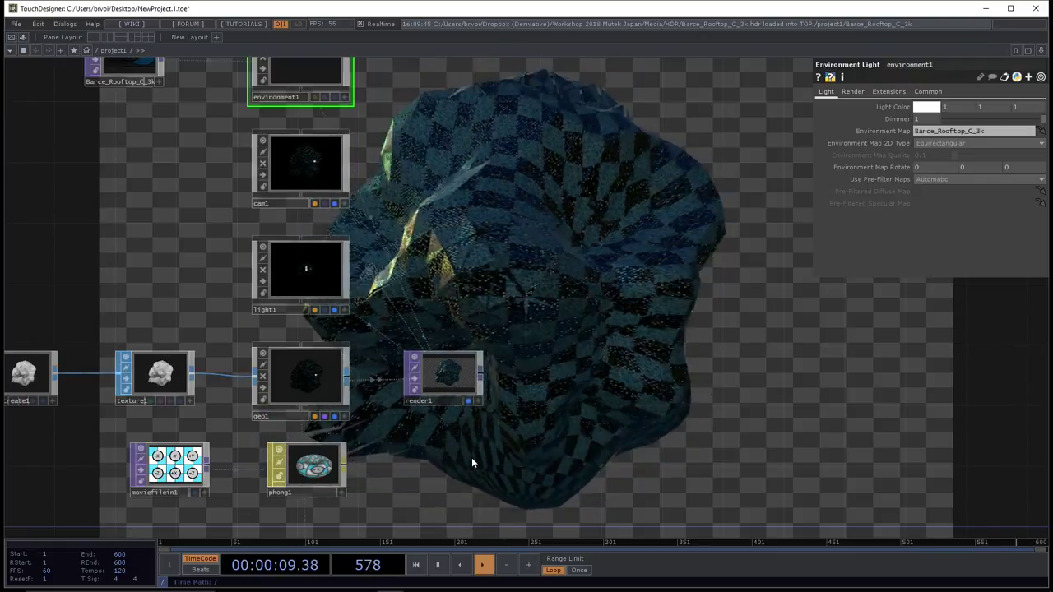
{"action": "scroll", "coordinate": [674, 435], "scroll_direction": "down", "scroll_amount": 5}
{"action": "scroll", "coordinate": [682, 417], "scroll_direction": "up", "scroll_amount": 2}
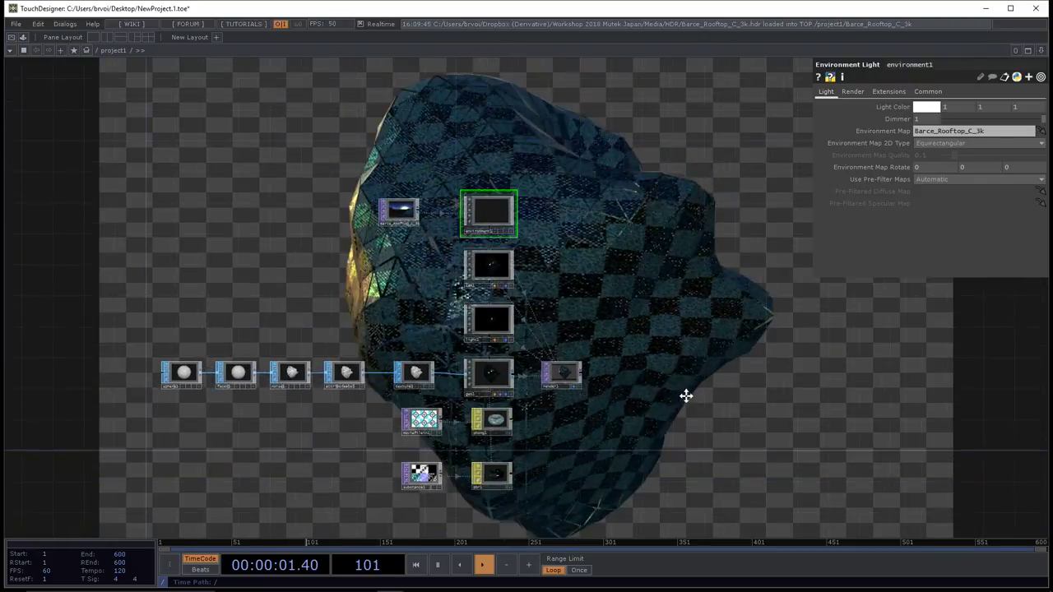
- Switch to the sphereNoise05 project to compare its render, and return to NewProject
{"action": "mouse_move", "coordinate": [364, 583]}
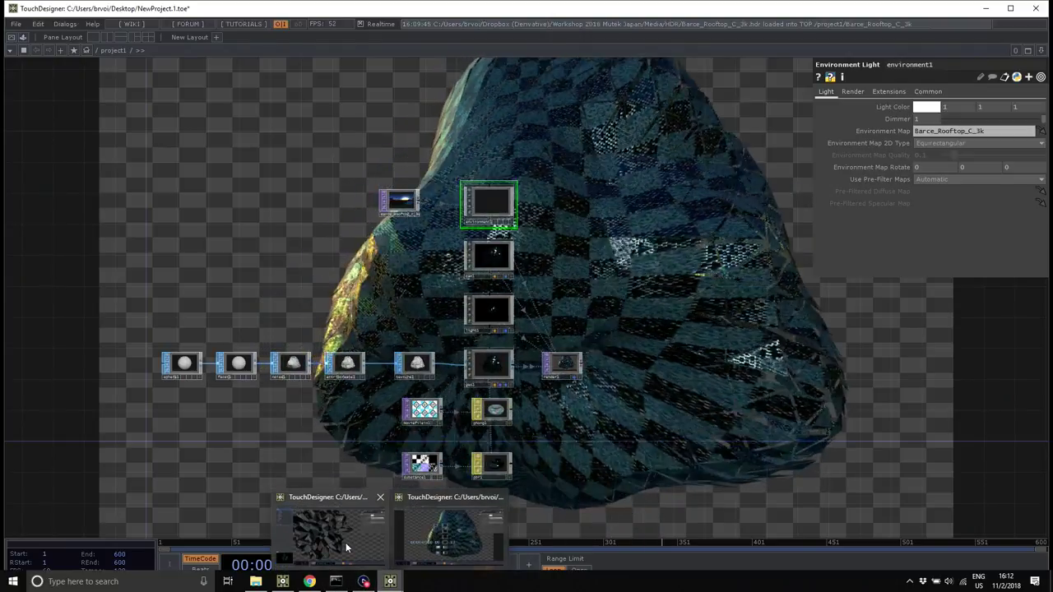
{"action": "left_click", "coordinate": [346, 542]}
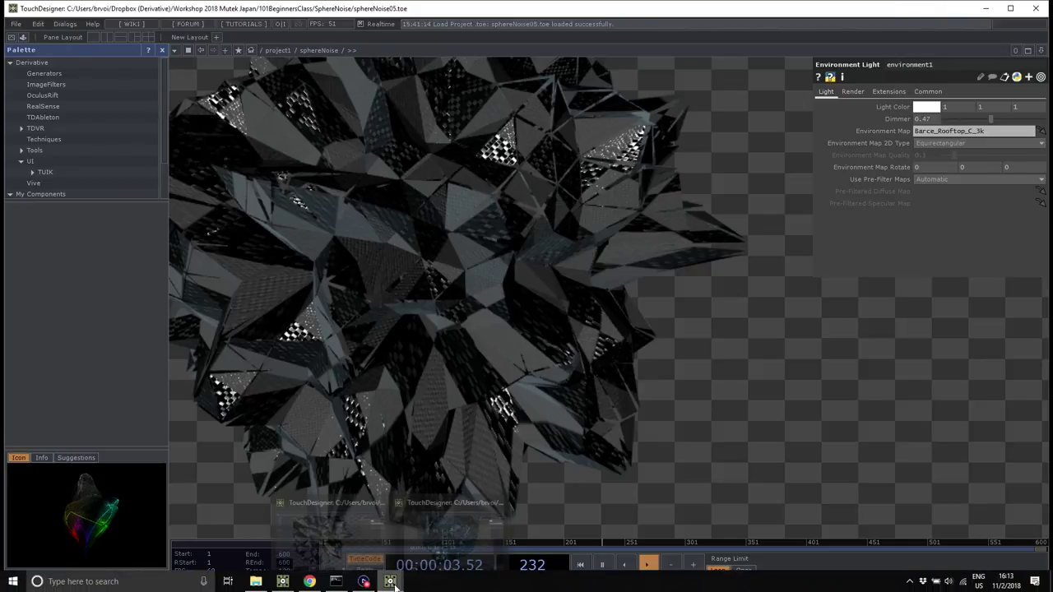
{"action": "left_click", "coordinate": [415, 556]}
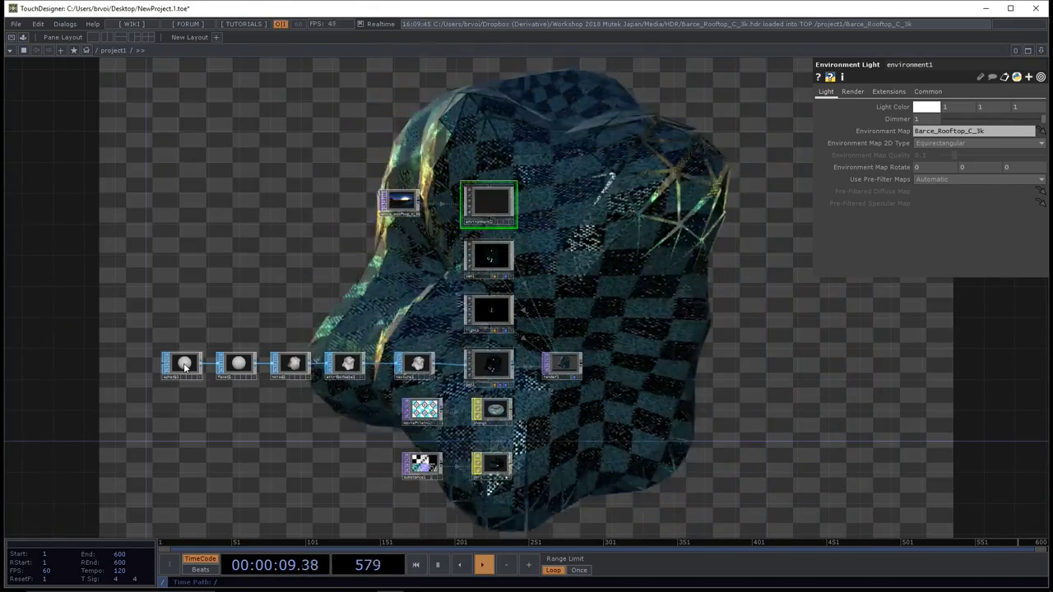
- Set the Amplitude of noise1 to 0.59 and its Period to 0.28
{"action": "left_click", "coordinate": [184, 367]}
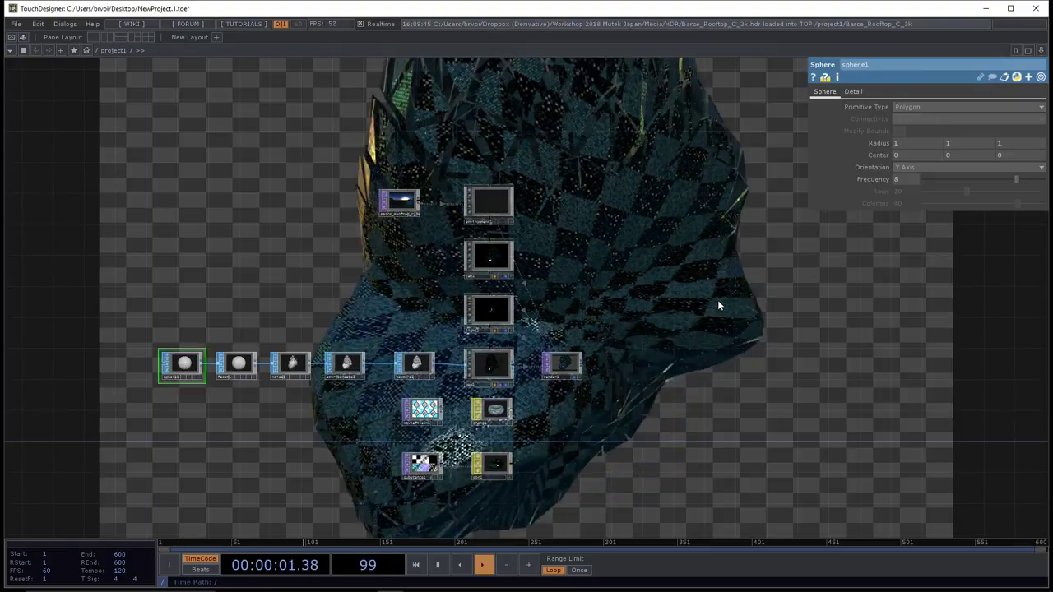
{"action": "left_click", "coordinate": [238, 366]}
{"action": "left_click", "coordinate": [292, 366]}
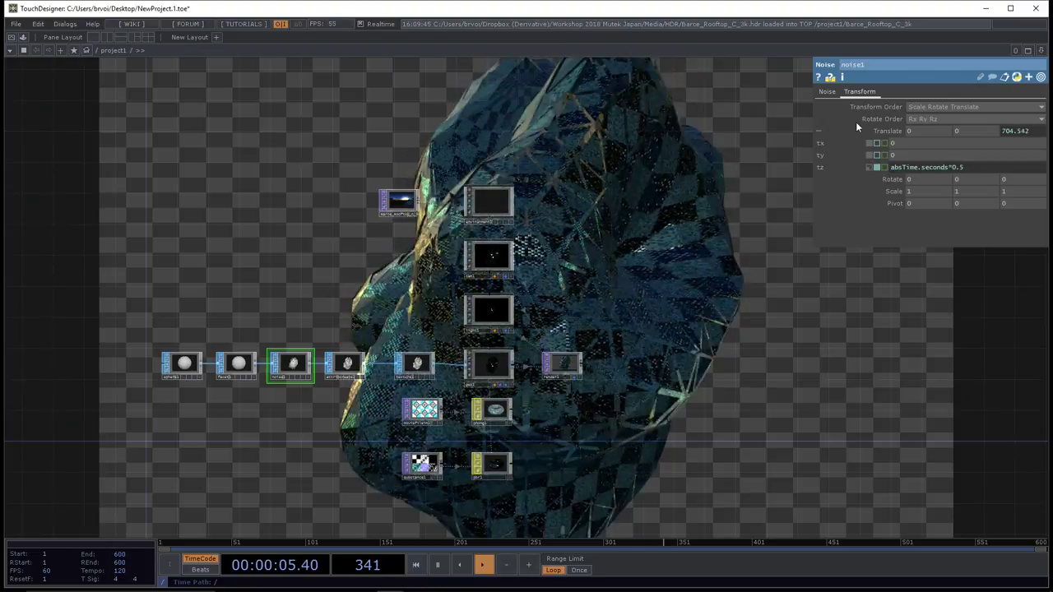
{"action": "left_click", "coordinate": [825, 91]}
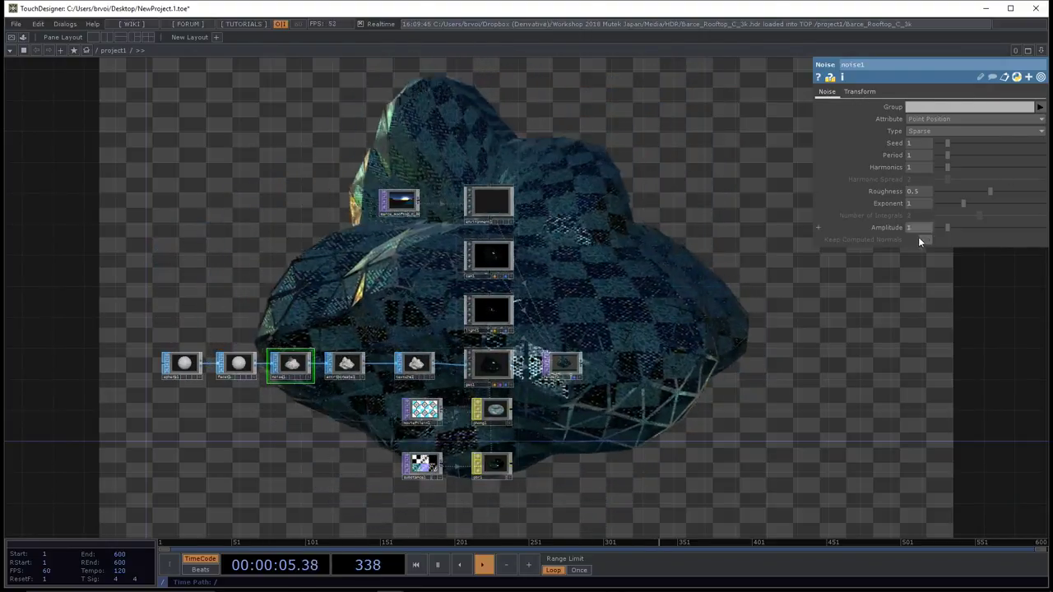
{"action": "left_click_drag", "start_coordinate": [922, 227], "coordinate": [942, 228]}
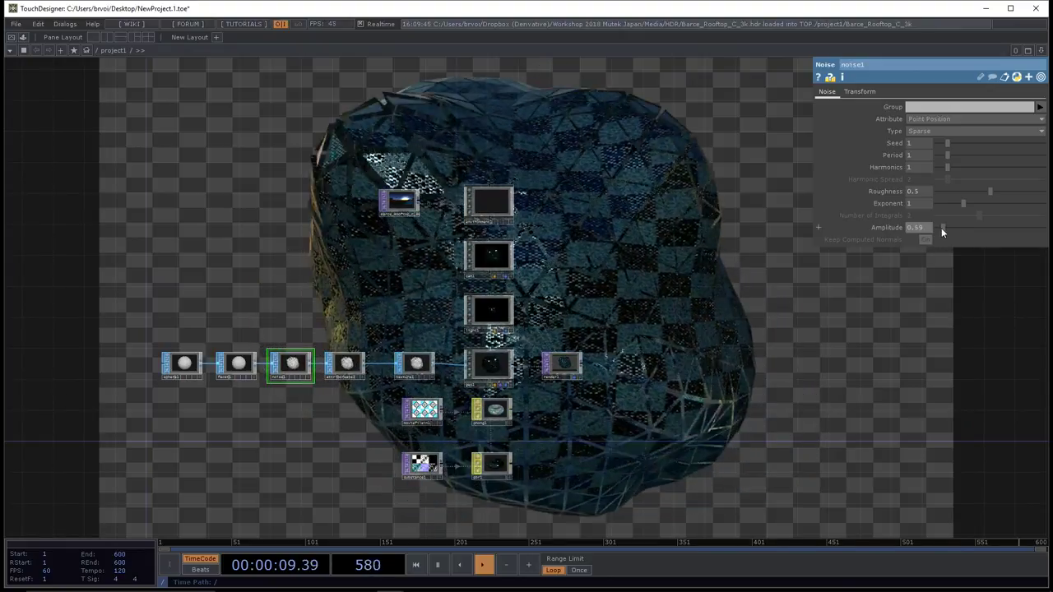
{"action": "left_click_drag", "start_coordinate": [943, 228], "coordinate": [941, 227]}
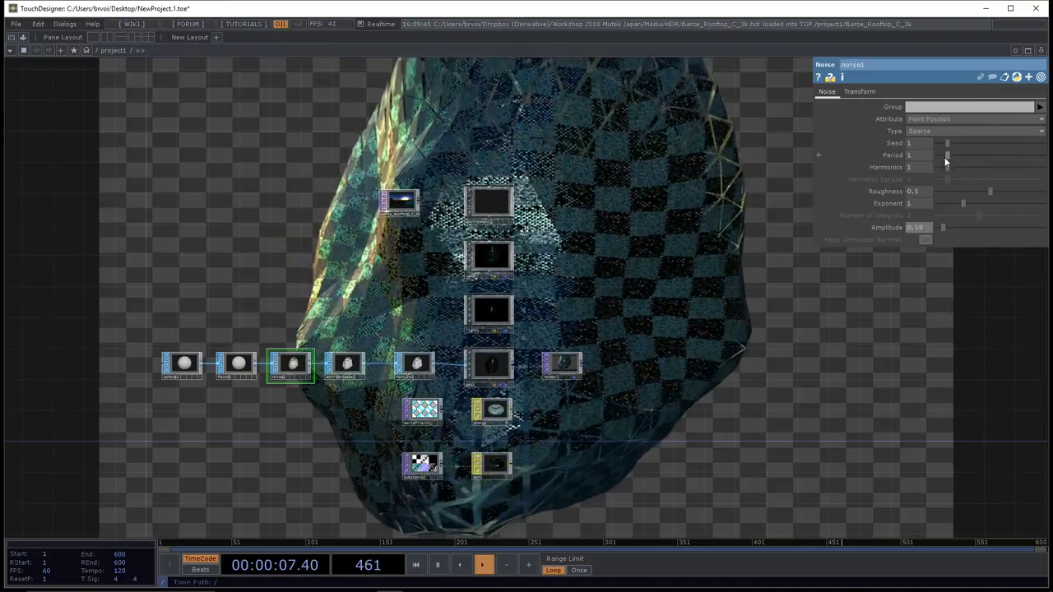
{"action": "left_click_drag", "start_coordinate": [947, 155], "coordinate": [945, 156]}
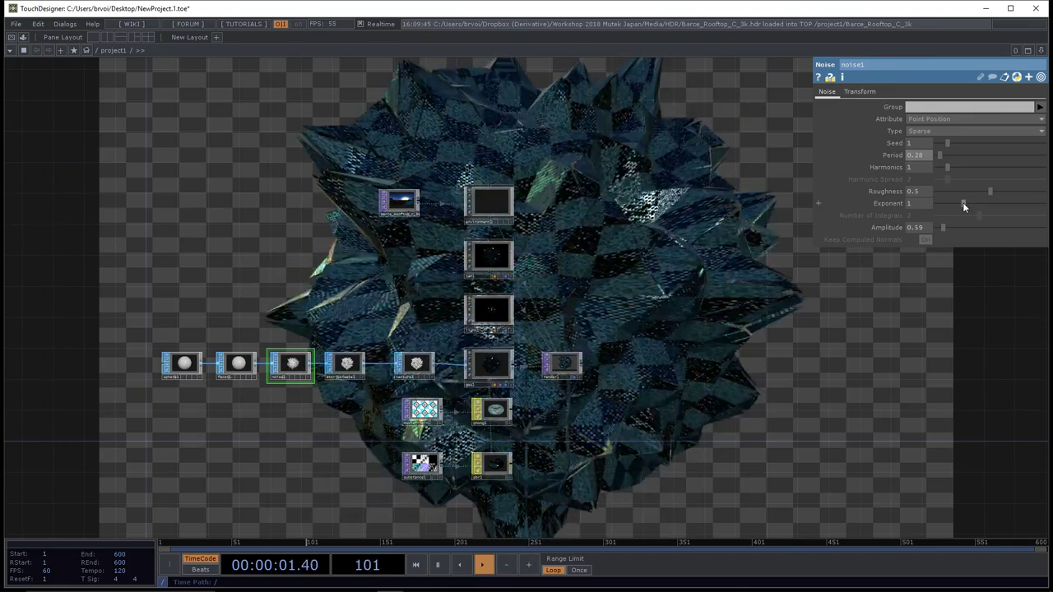
- Try different Exponent values on noise1, return it to 1, and check the spiky render
{"action": "left_click_drag", "start_coordinate": [962, 203], "coordinate": [942, 210]}
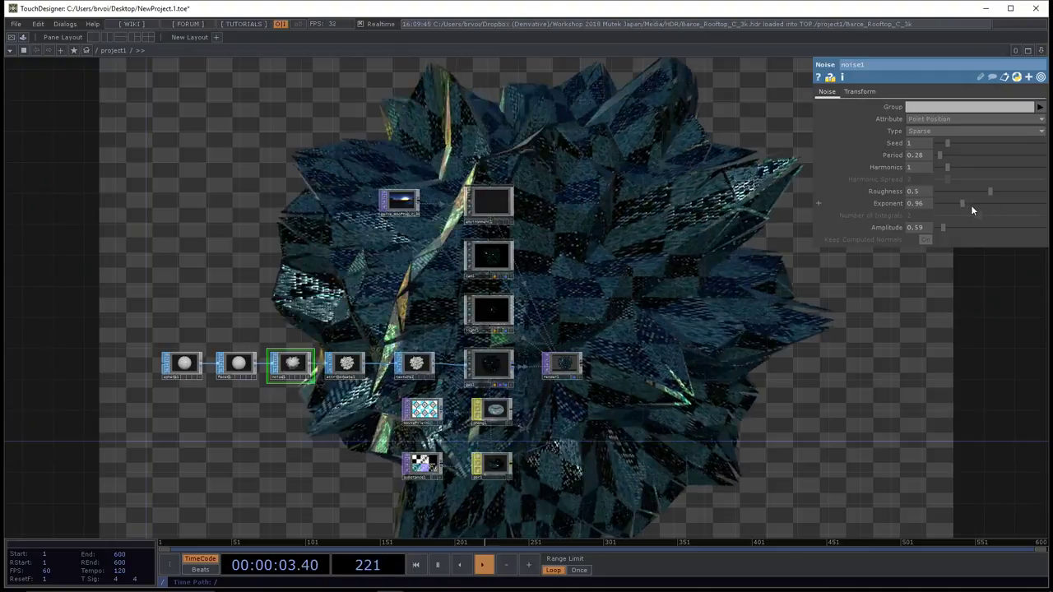
{"action": "left_click_drag", "start_coordinate": [1002, 207], "coordinate": [978, 214]}
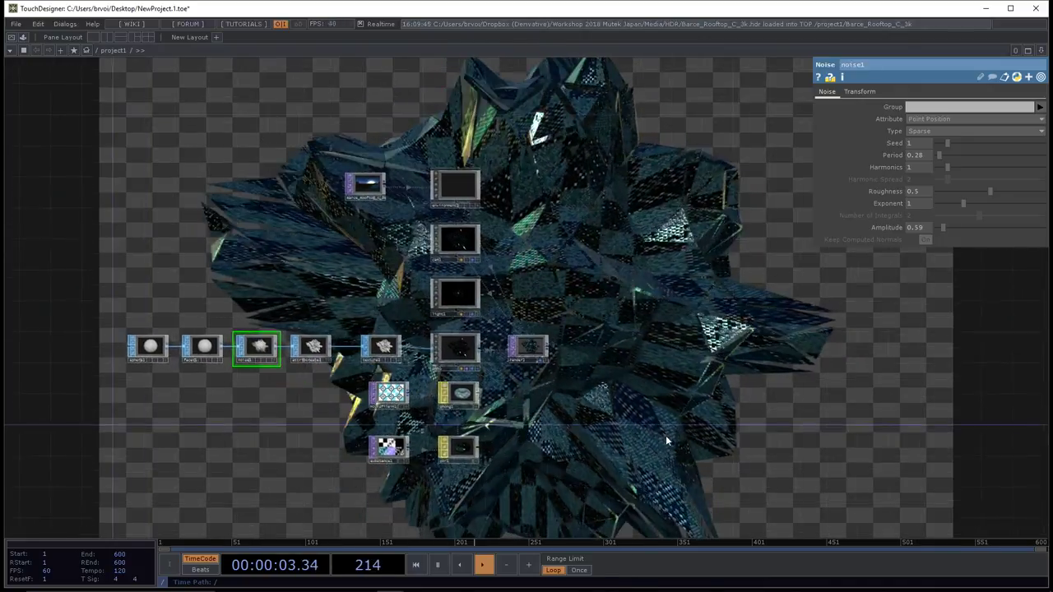
{"action": "left_click_drag", "start_coordinate": [688, 446], "coordinate": [666, 441]}
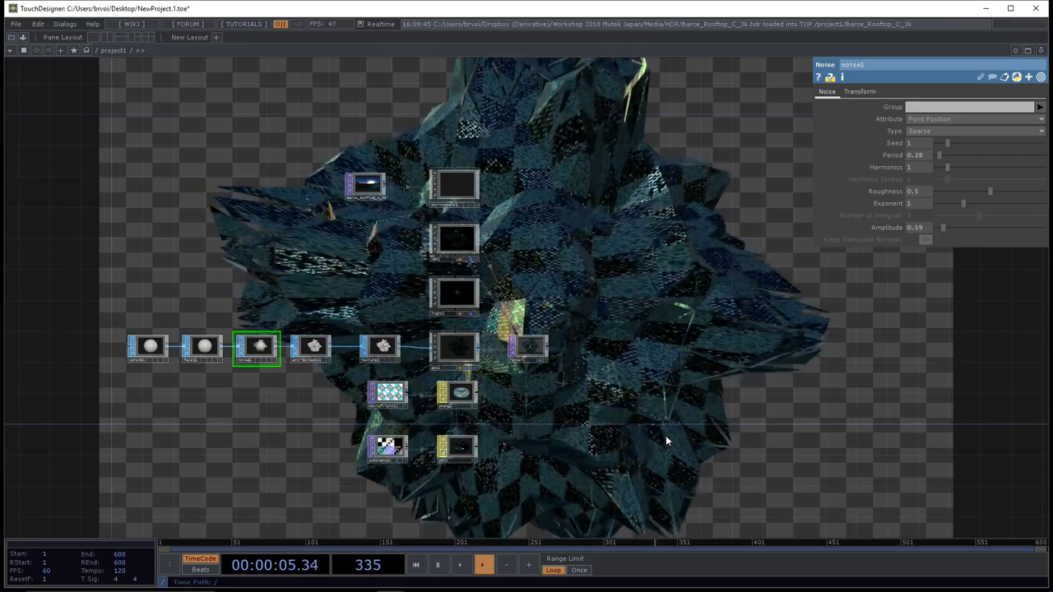
{"action": "scroll", "coordinate": [616, 345], "scroll_direction": "up", "scroll_amount": 2}
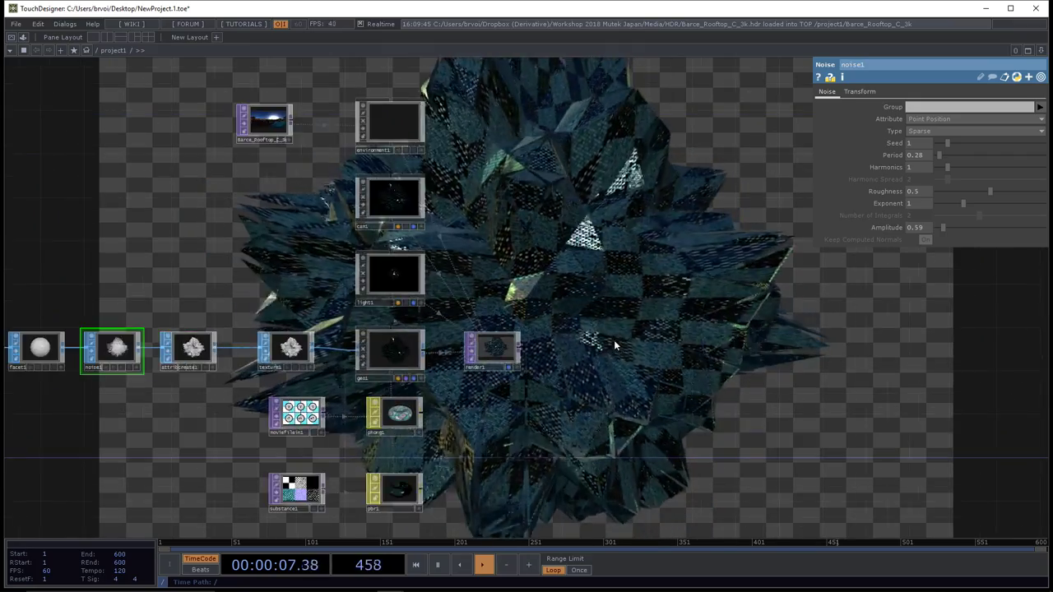
- Switch to the sphereNoise05 project, examine its render1 and out1 images up close, and return to NewProject
{"action": "scroll", "coordinate": [609, 371], "scroll_direction": "down", "scroll_amount": 4}
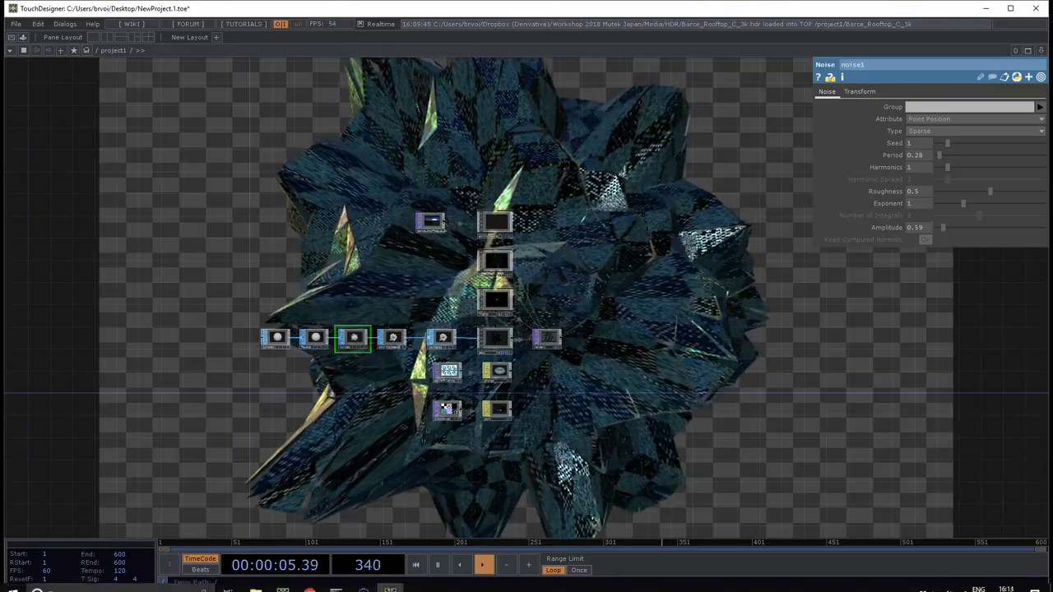
{"action": "mouse_move", "coordinate": [407, 584]}
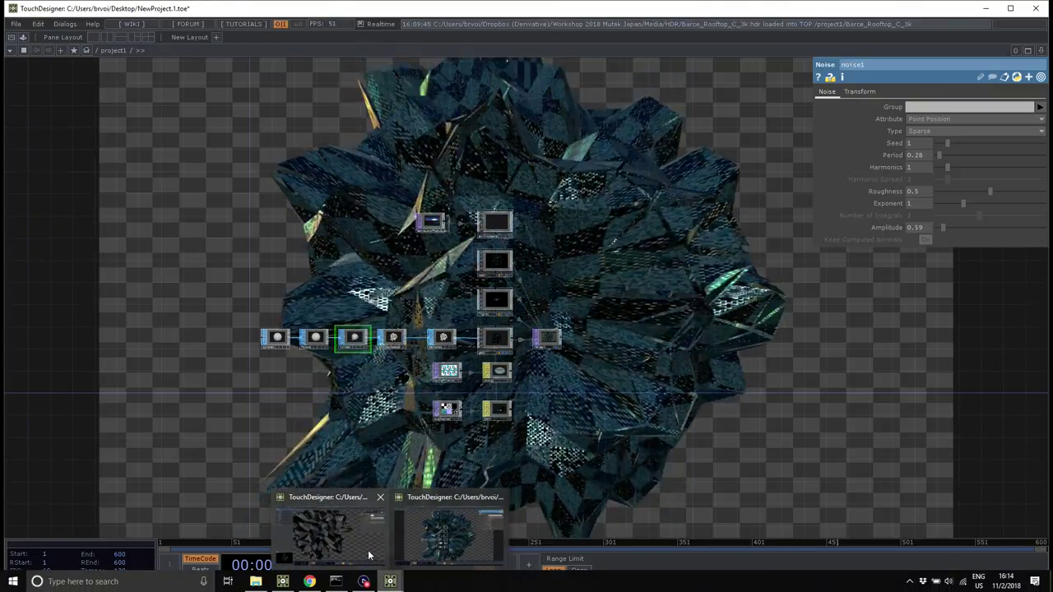
{"action": "left_click", "coordinate": [367, 556]}
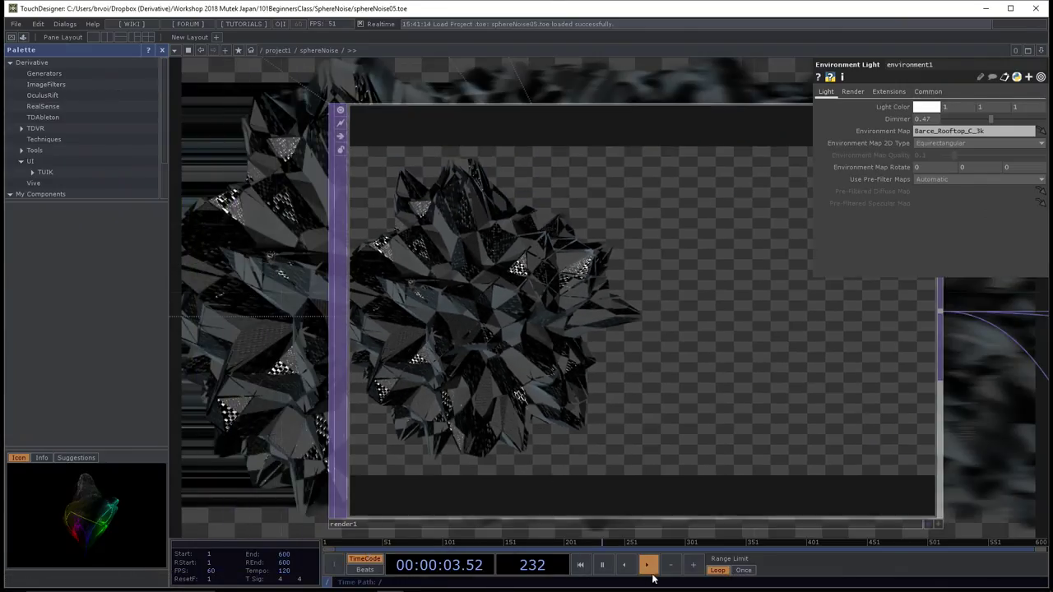
{"action": "scroll", "coordinate": [500, 416], "scroll_direction": "down", "scroll_amount": 5}
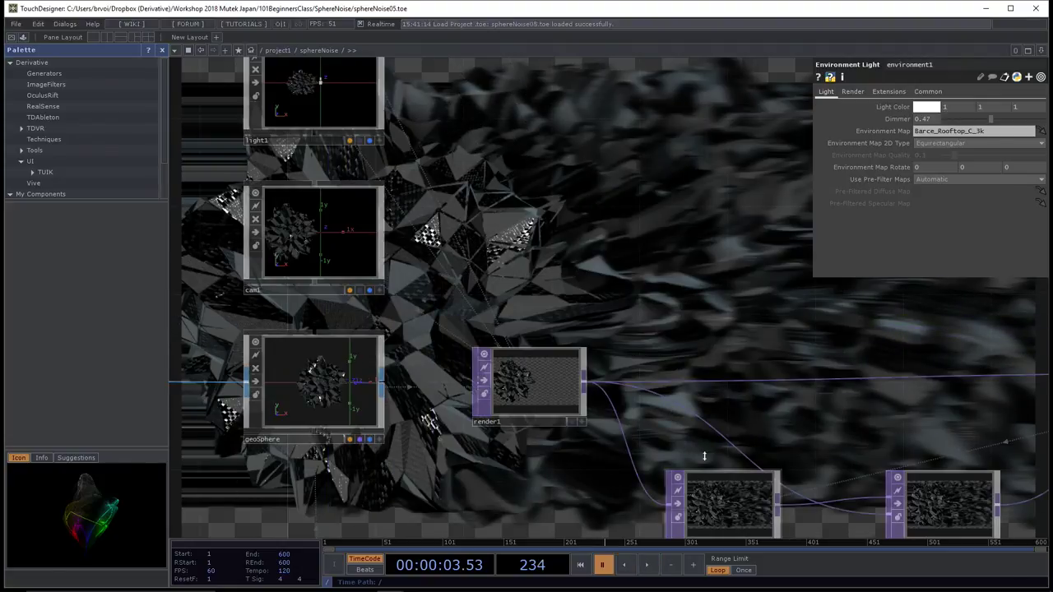
{"action": "scroll", "coordinate": [534, 460], "scroll_direction": "right", "scroll_amount": 5}
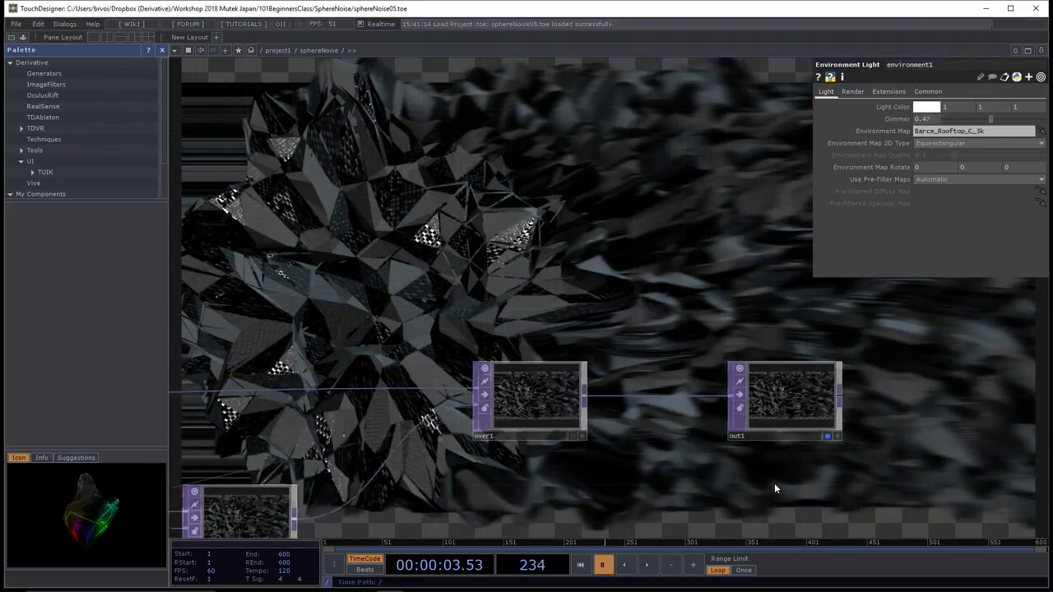
{"action": "scroll", "coordinate": [835, 429], "scroll_direction": "up", "scroll_amount": 5}
{"action": "scroll", "coordinate": [835, 428], "scroll_direction": "up", "scroll_amount": 3}
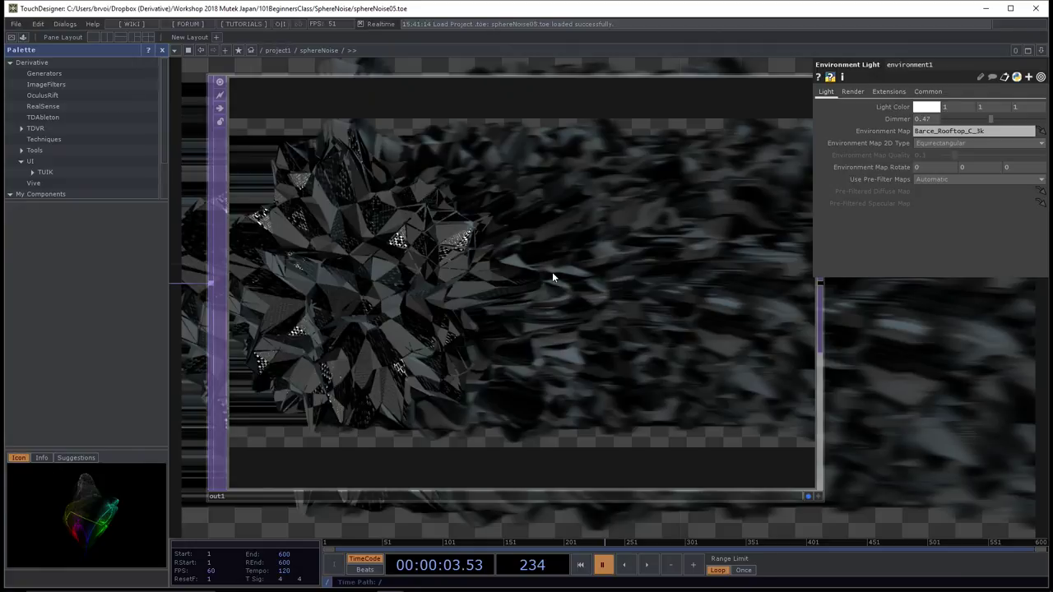
{"action": "scroll", "coordinate": [584, 317], "scroll_direction": "up", "scroll_amount": 2}
{"action": "scroll", "coordinate": [712, 348], "scroll_direction": "down", "scroll_amount": 2}
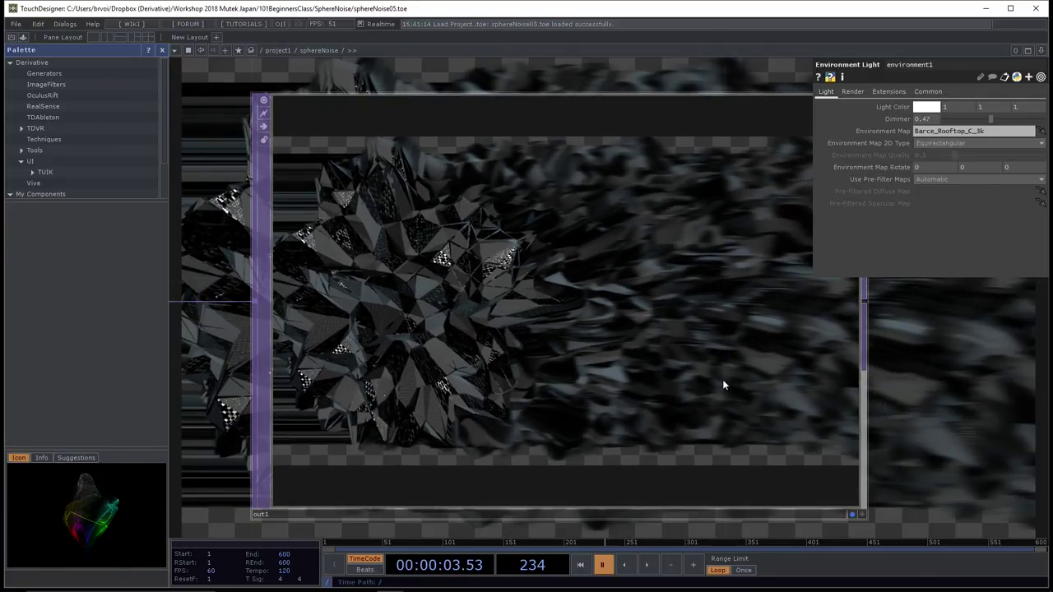
{"action": "mouse_move", "coordinate": [724, 591]}
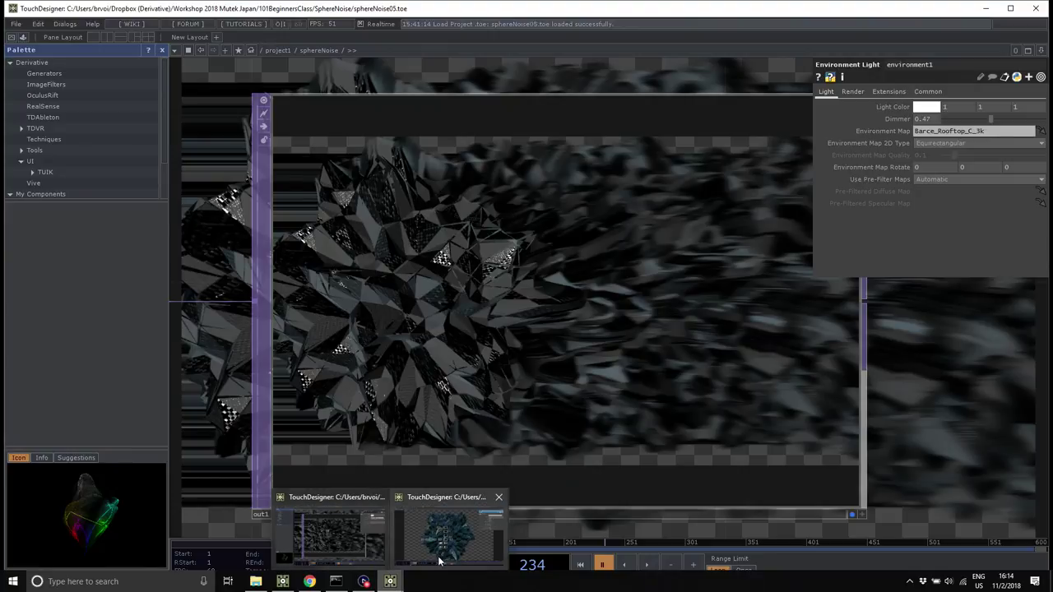
{"action": "left_click", "coordinate": [461, 535]}
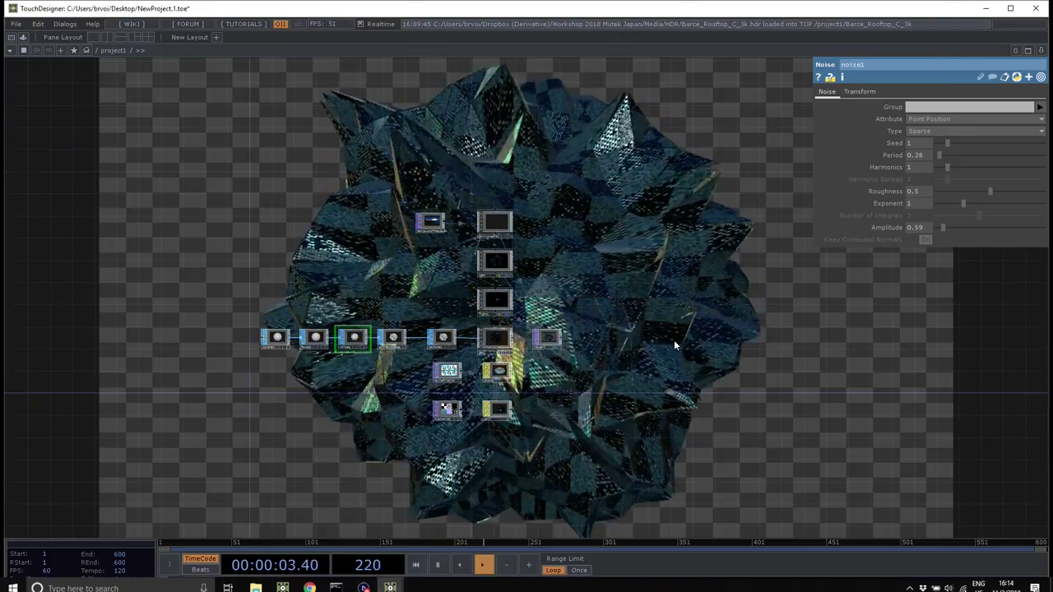
- Add an Over TOP fed by the output of render1, placed well beyond it in the network
{"action": "left_click_drag", "start_coordinate": [572, 377], "coordinate": [631, 368]}
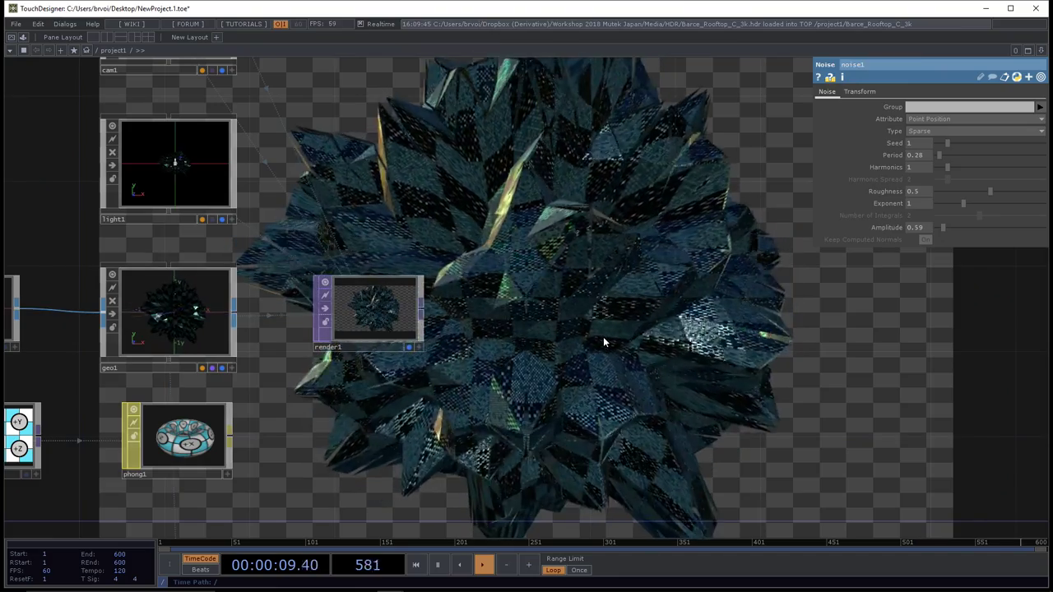
{"action": "left_click_drag", "start_coordinate": [602, 340], "coordinate": [561, 333]}
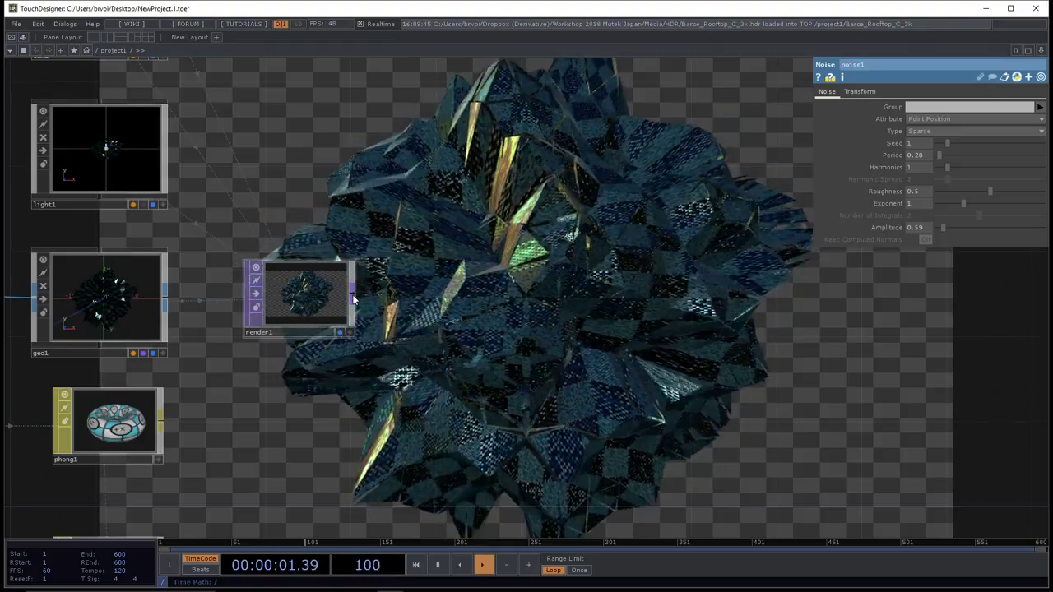
{"action": "right_click", "coordinate": [353, 299]}
{"action": "type", "text": "over"}
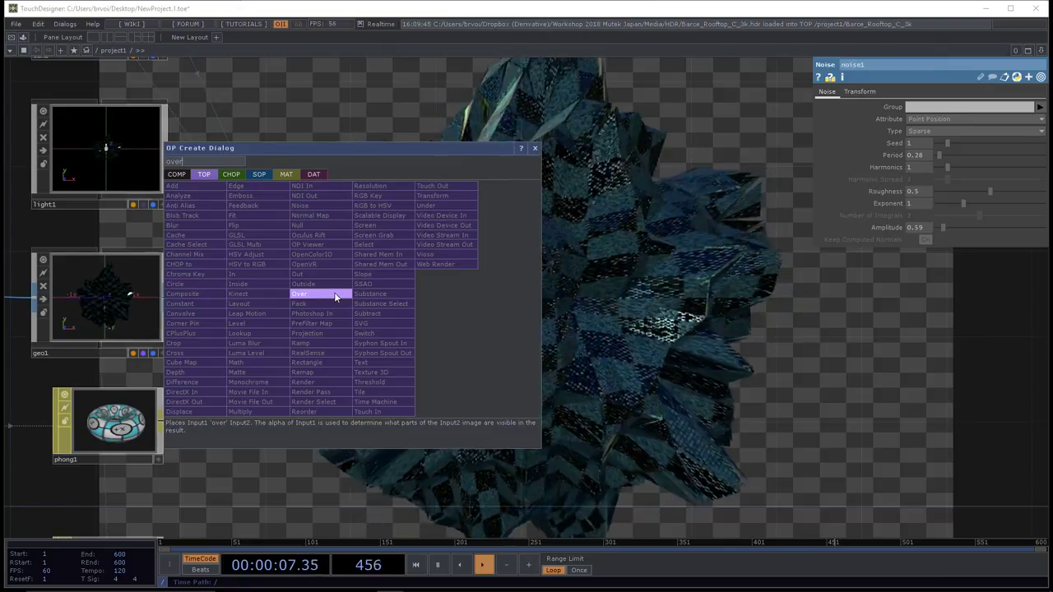
{"action": "left_click", "coordinate": [333, 295]}
{"action": "left_click", "coordinate": [776, 306]}
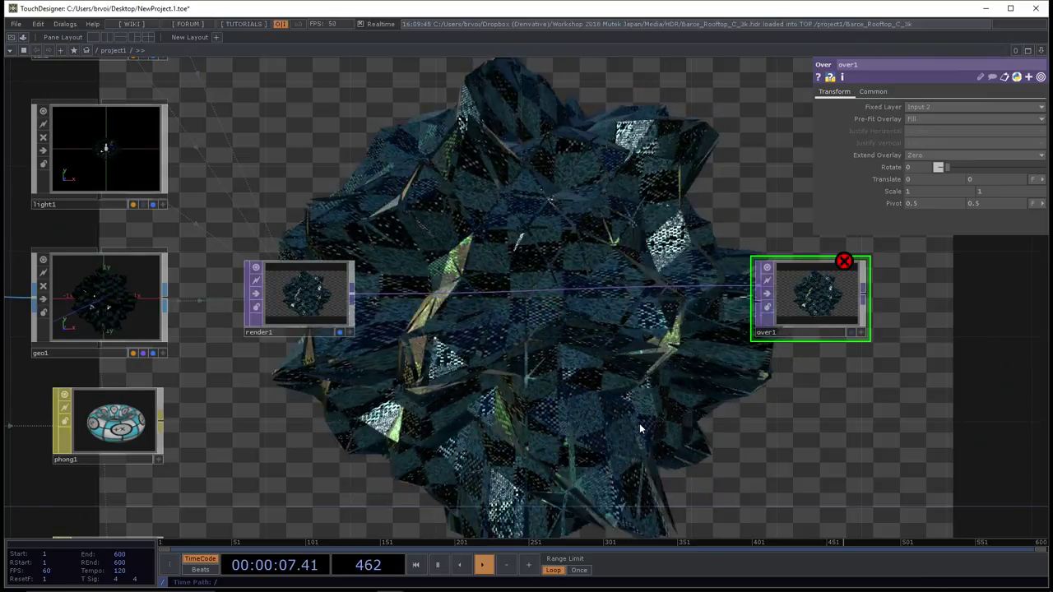
- Branch a Feedback TOP off render1's output and place it below the wire between render1 and over1
{"action": "right_click", "coordinate": [352, 297]}
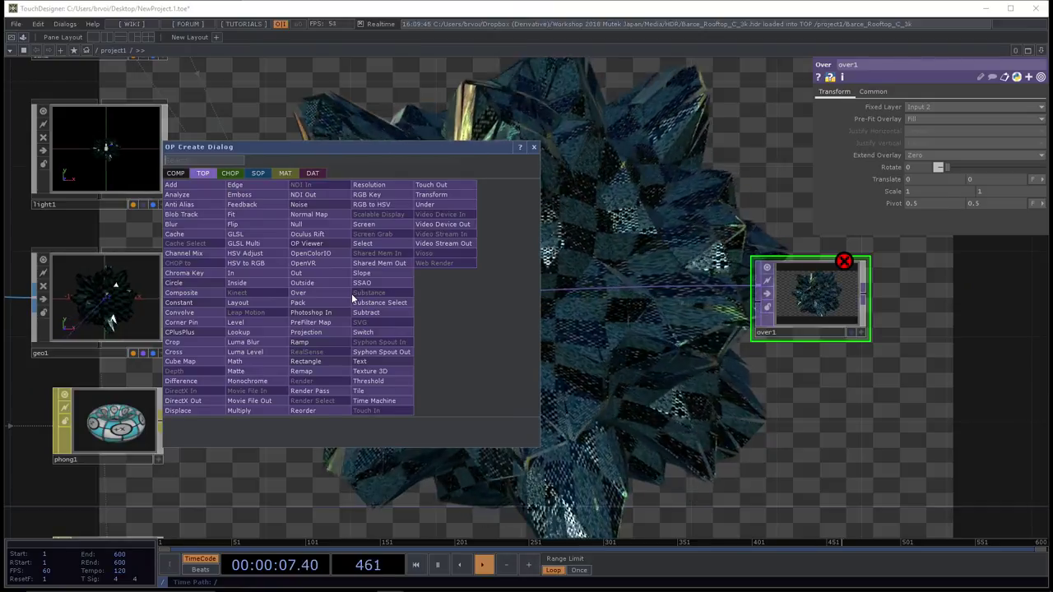
{"action": "type", "text": "fe"}
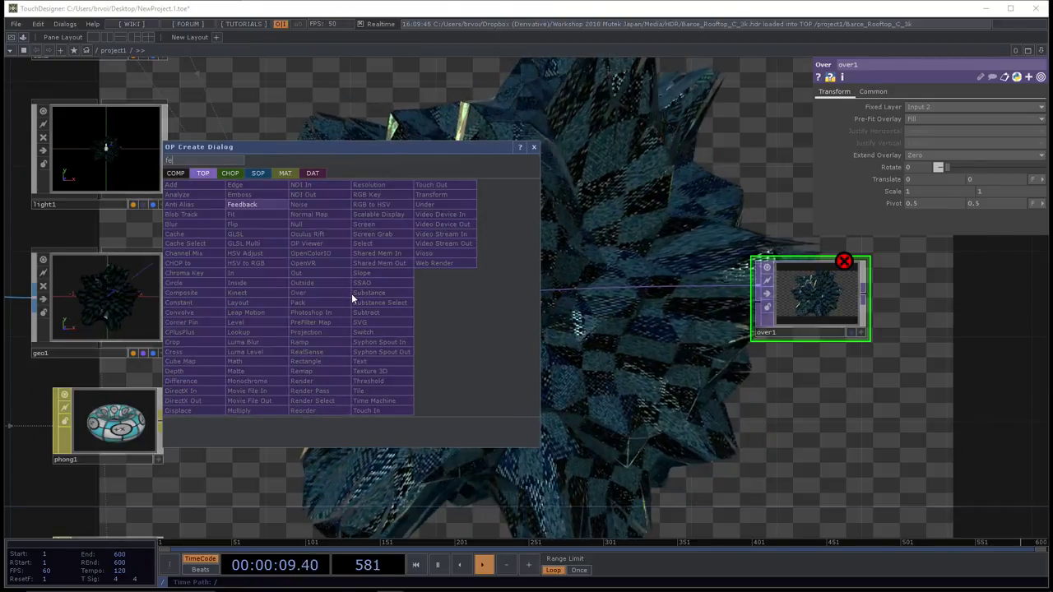
{"action": "left_click", "coordinate": [254, 206]}
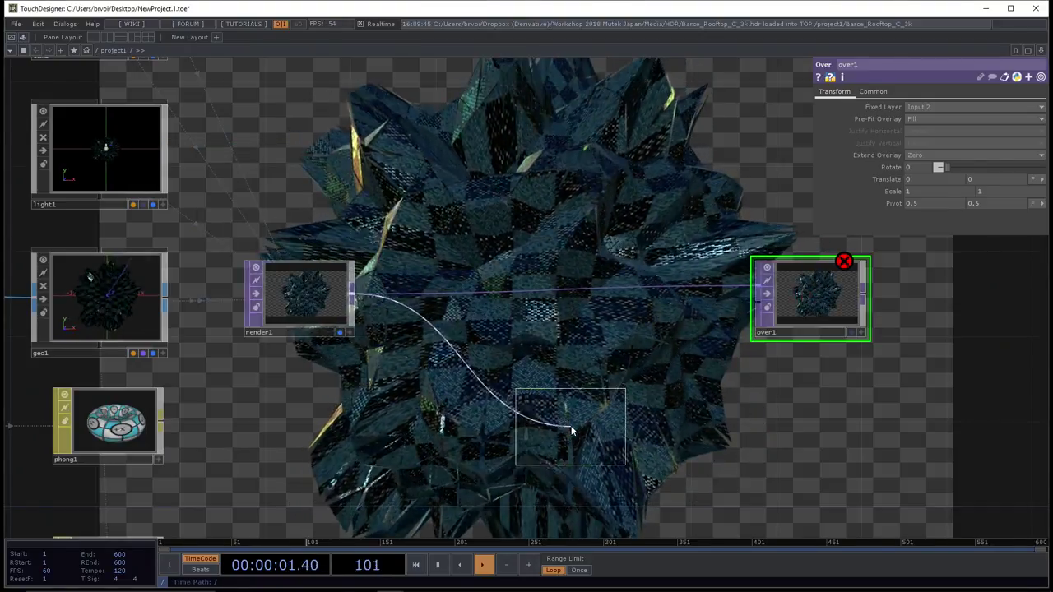
{"action": "left_click", "coordinate": [571, 429]}
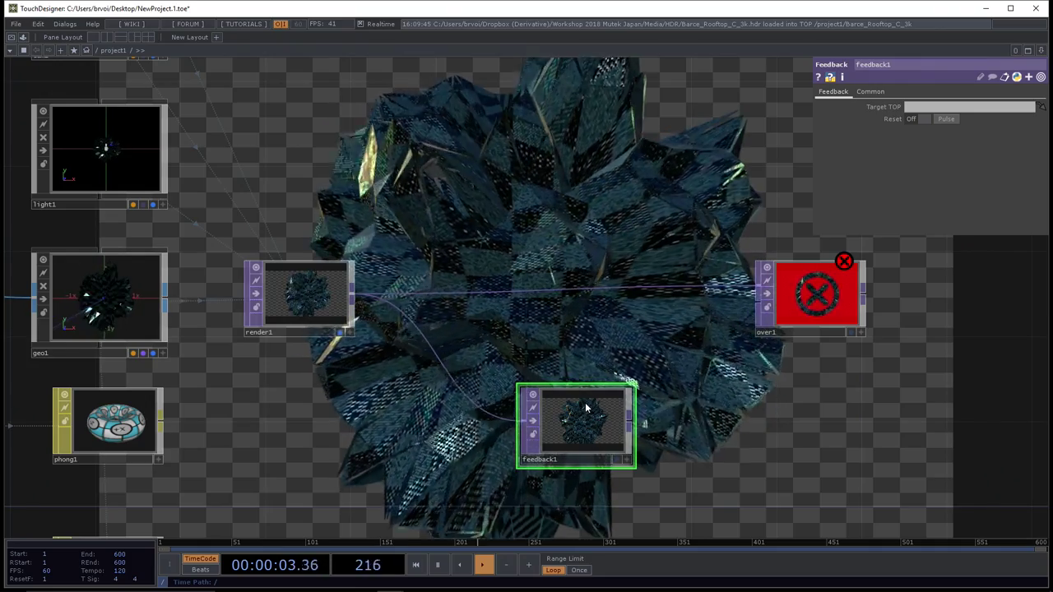
{"action": "left_click_drag", "start_coordinate": [581, 412], "coordinate": [516, 369]}
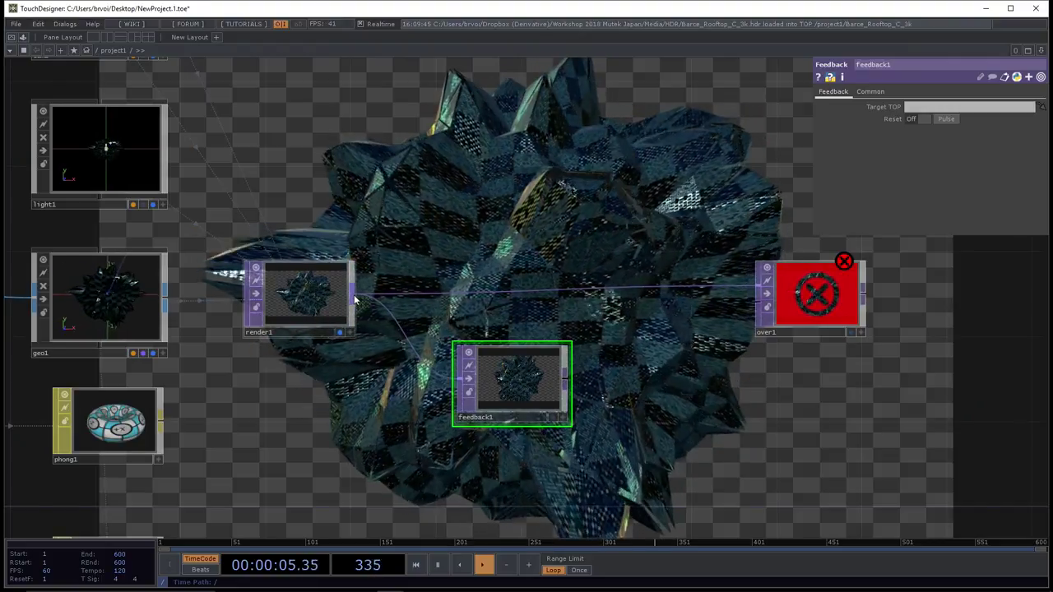
{"action": "right_click", "coordinate": [354, 299]}
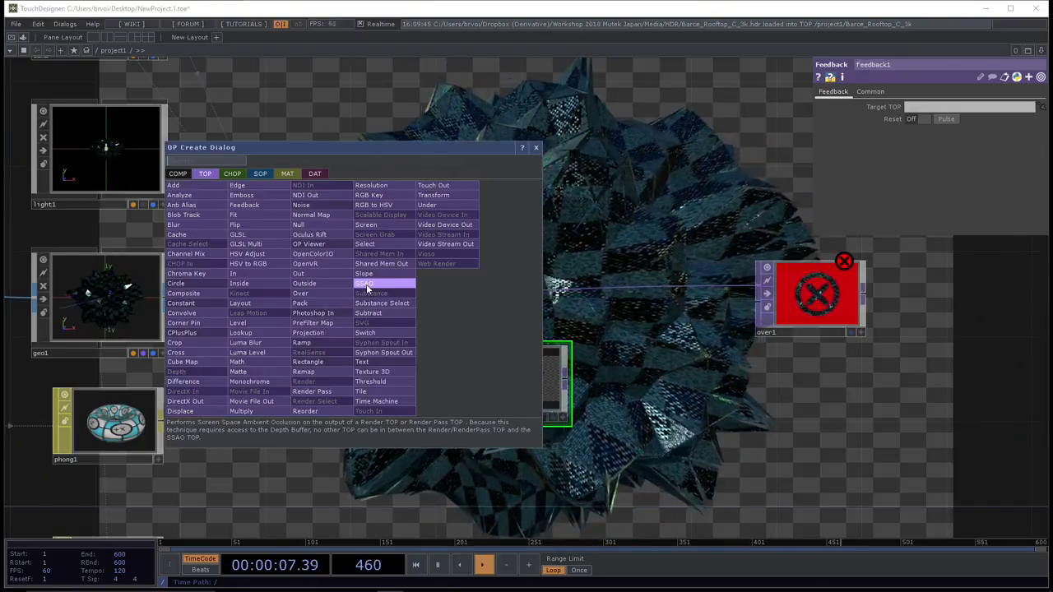
{"action": "left_click", "coordinate": [383, 280]}
{"action": "left_click", "coordinate": [419, 230]}
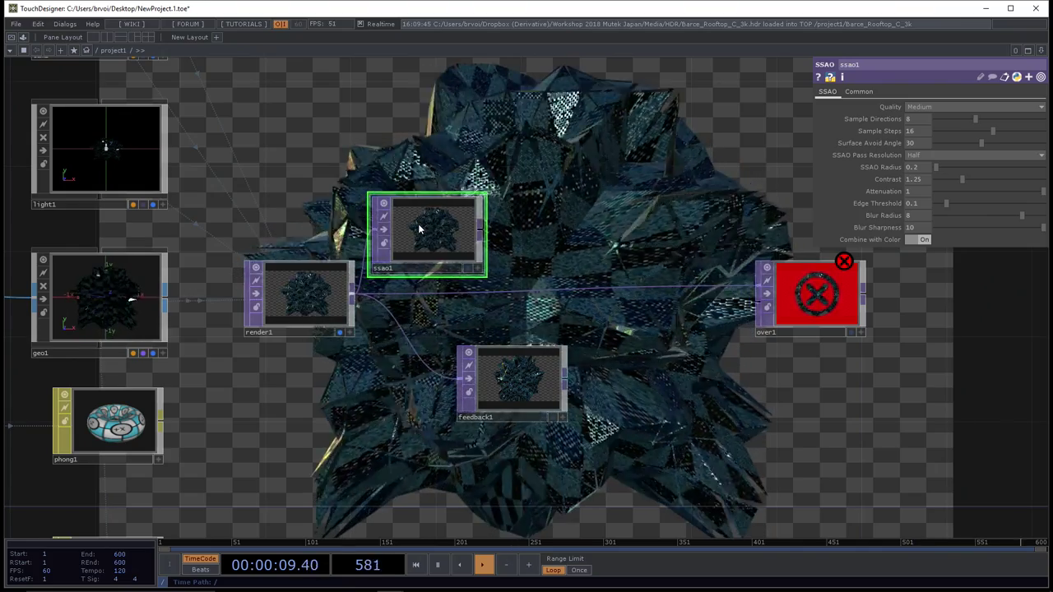
{"action": "key", "text": "Delete"}
- Connect feedback1's output to the second input of over1 and show feedback1's parameters
{"action": "left_click_drag", "start_coordinate": [707, 458], "coordinate": [571, 369]}
{"action": "left_click_drag", "start_coordinate": [436, 377], "coordinate": [597, 297]}
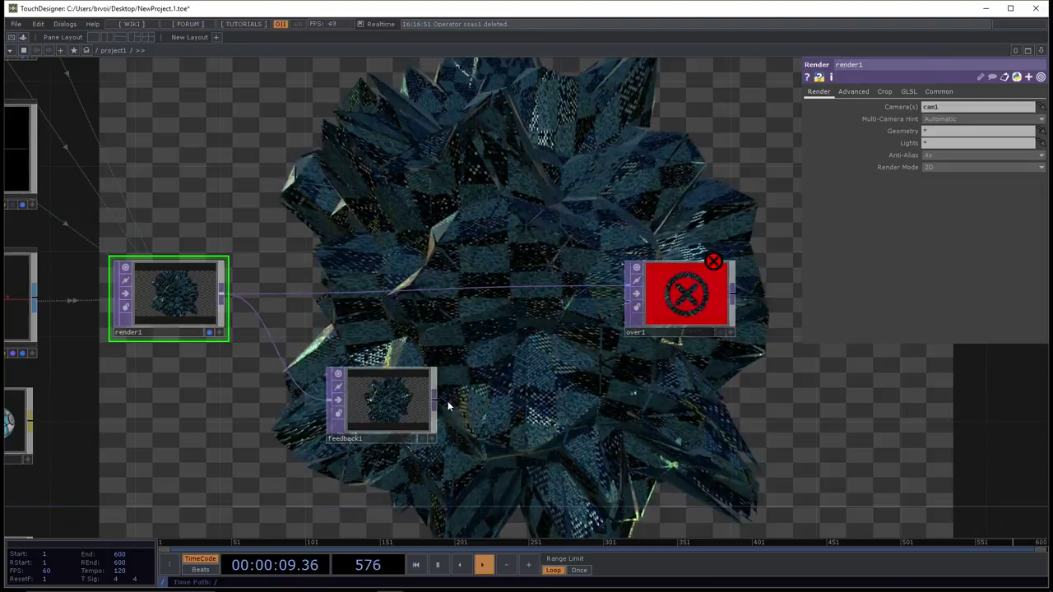
{"action": "left_click_drag", "start_coordinate": [439, 403], "coordinate": [609, 306]}
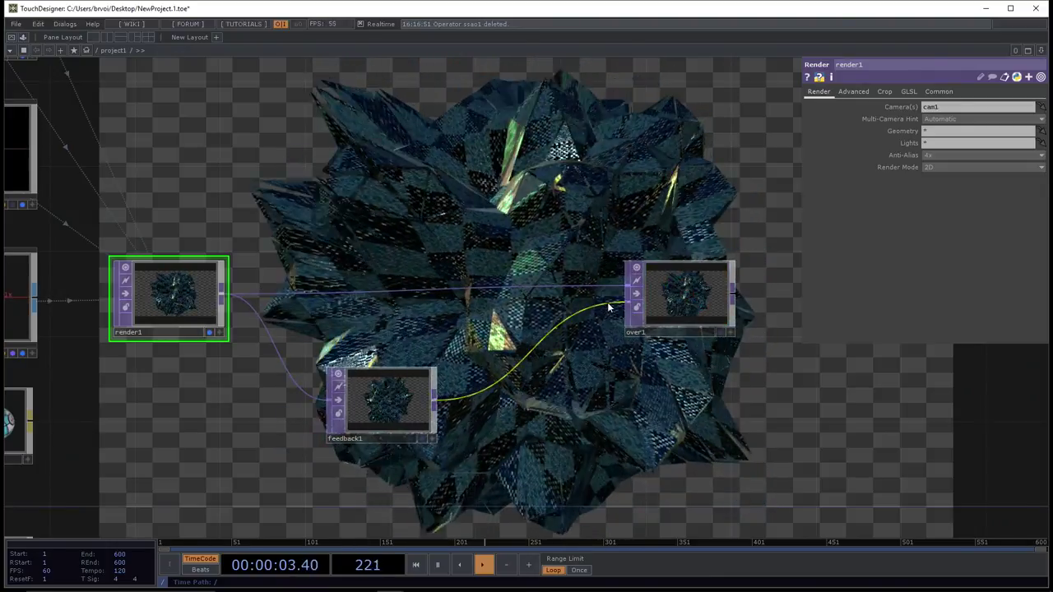
{"action": "left_click_drag", "start_coordinate": [663, 405], "coordinate": [669, 388]}
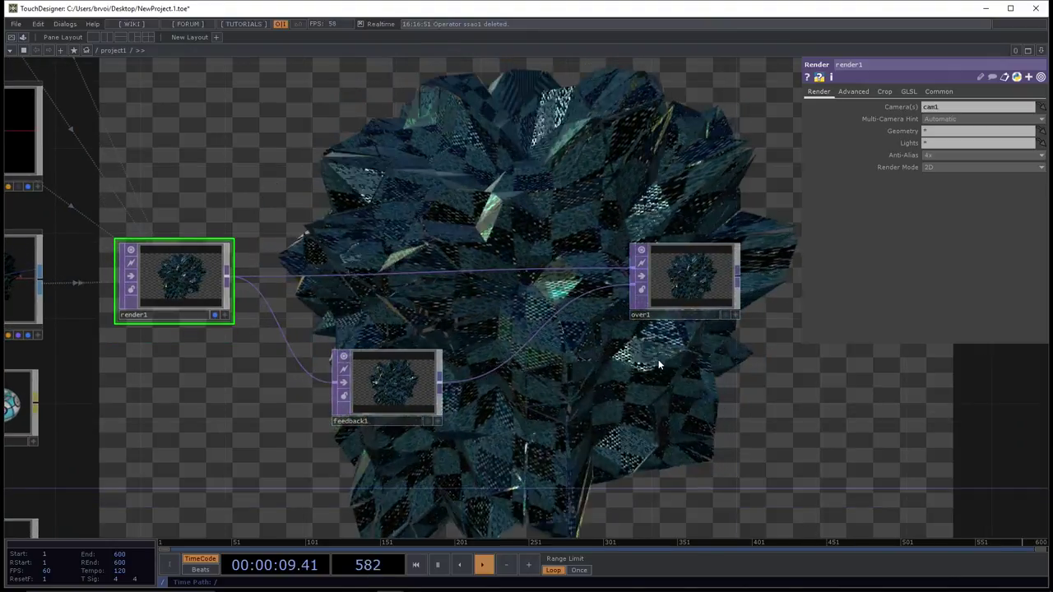
{"action": "left_click", "coordinate": [392, 393]}
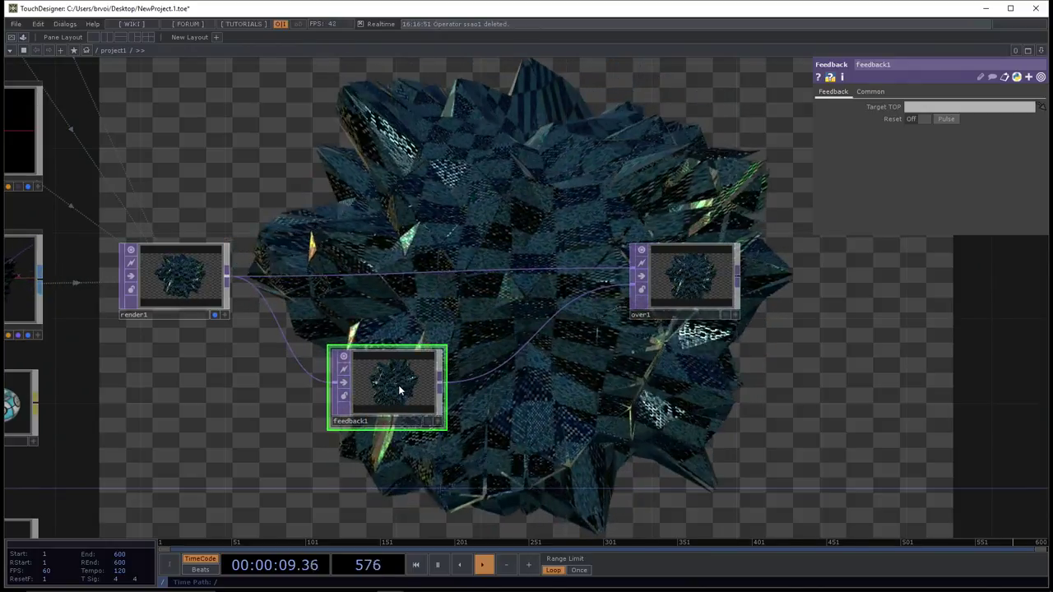
- Try wiring over1's output straight into feedback1's input, check over1, and restore the connection from render1
{"action": "left_click_drag", "start_coordinate": [646, 277], "coordinate": [935, 114]}
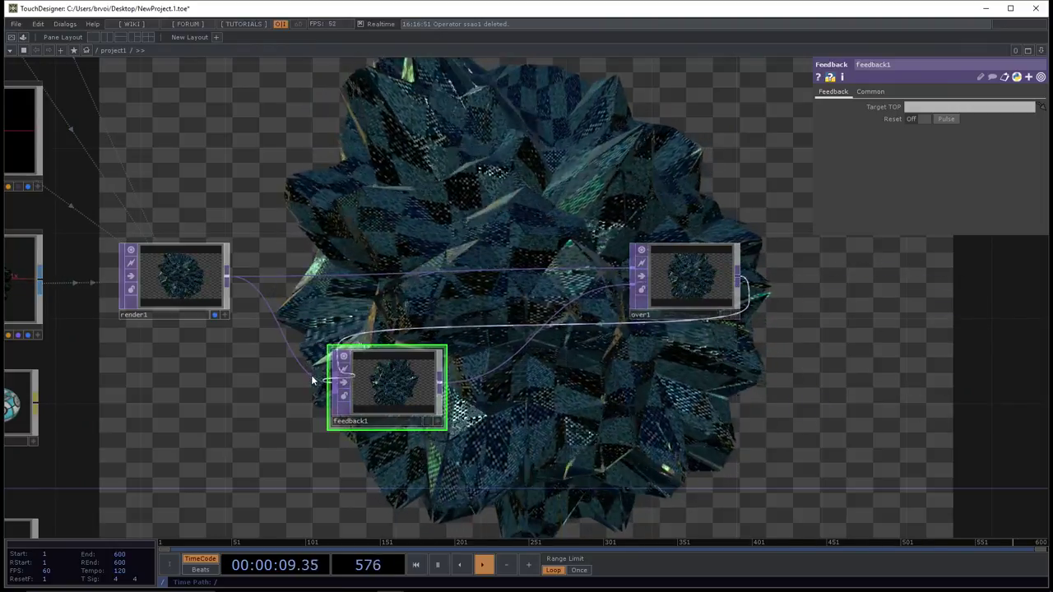
{"action": "left_click_drag", "start_coordinate": [312, 380], "coordinate": [653, 471]}
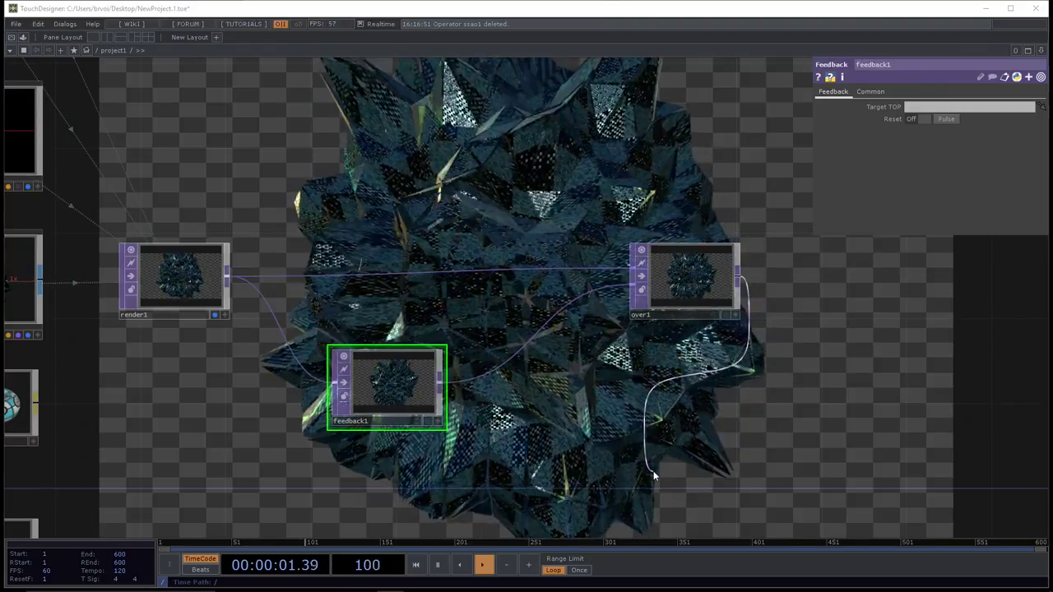
{"action": "key", "text": "ctrl+s"}
{"action": "left_click", "coordinate": [437, 295]}
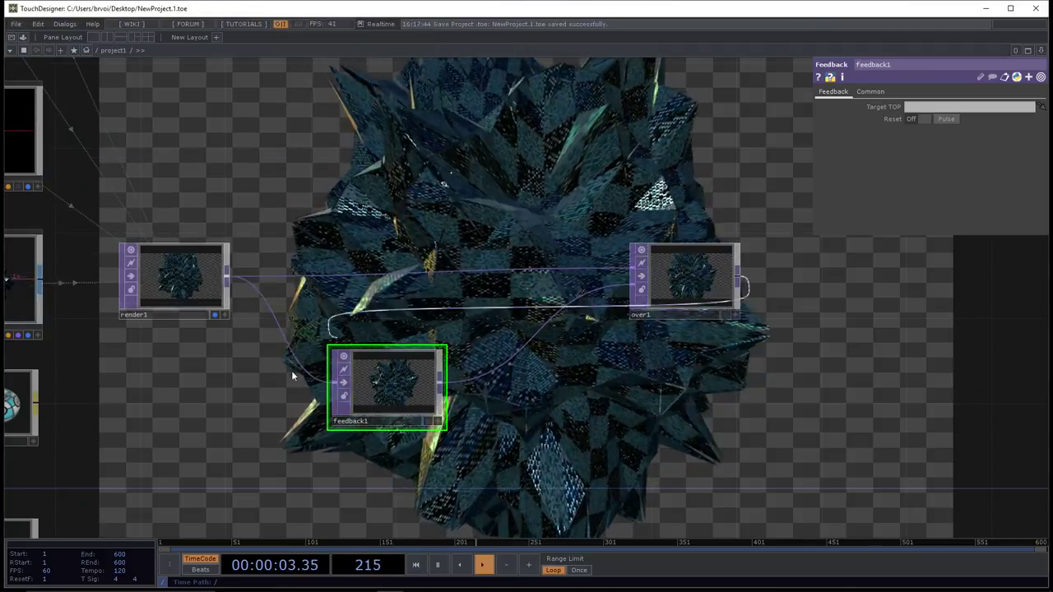
{"action": "left_click", "coordinate": [319, 384]}
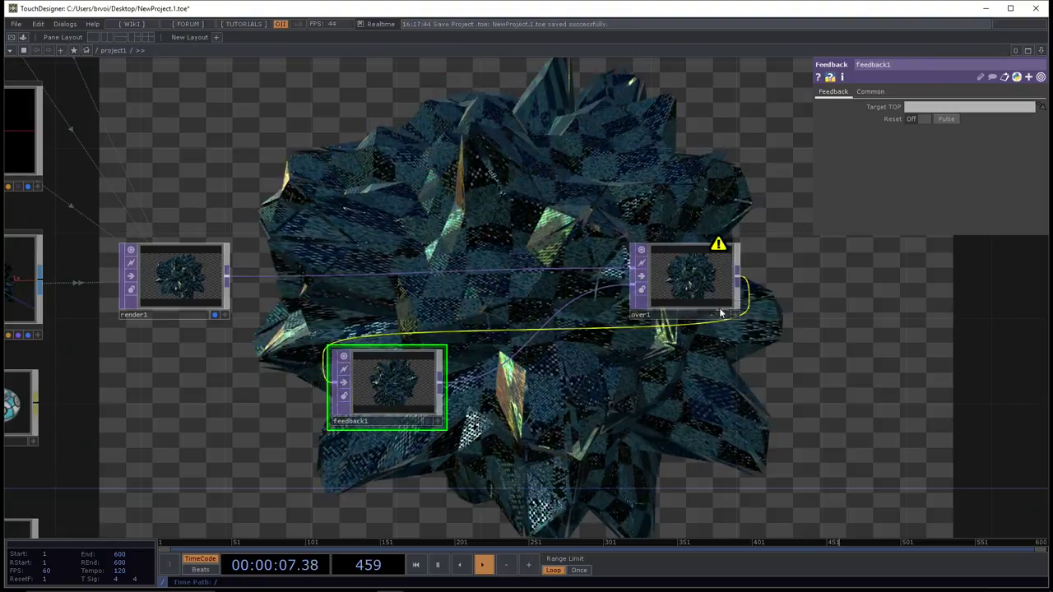
{"action": "middle_click", "coordinate": [696, 274]}
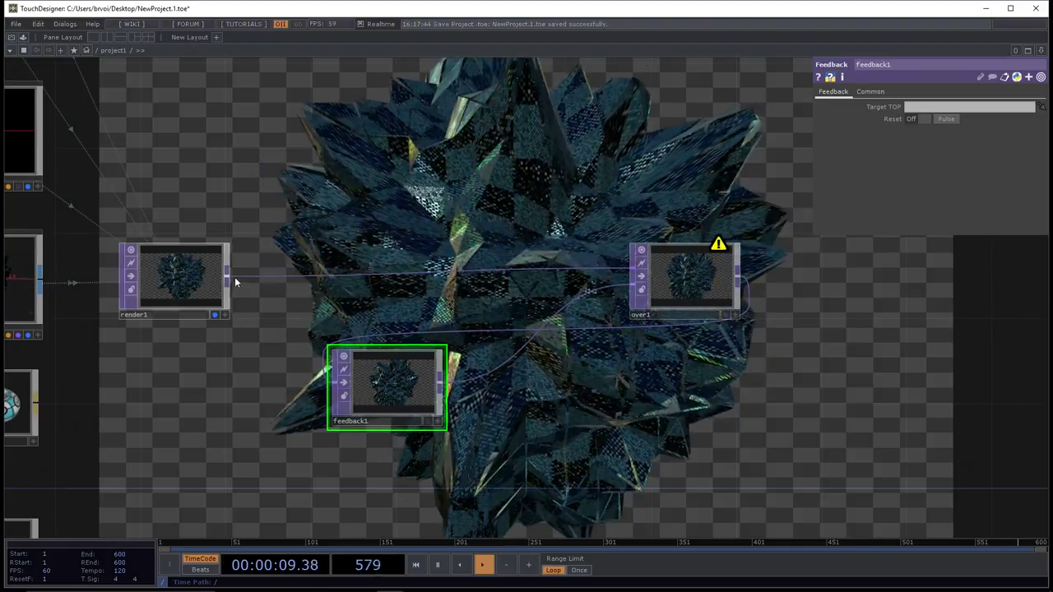
{"action": "left_click_drag", "start_coordinate": [227, 279], "coordinate": [329, 382]}
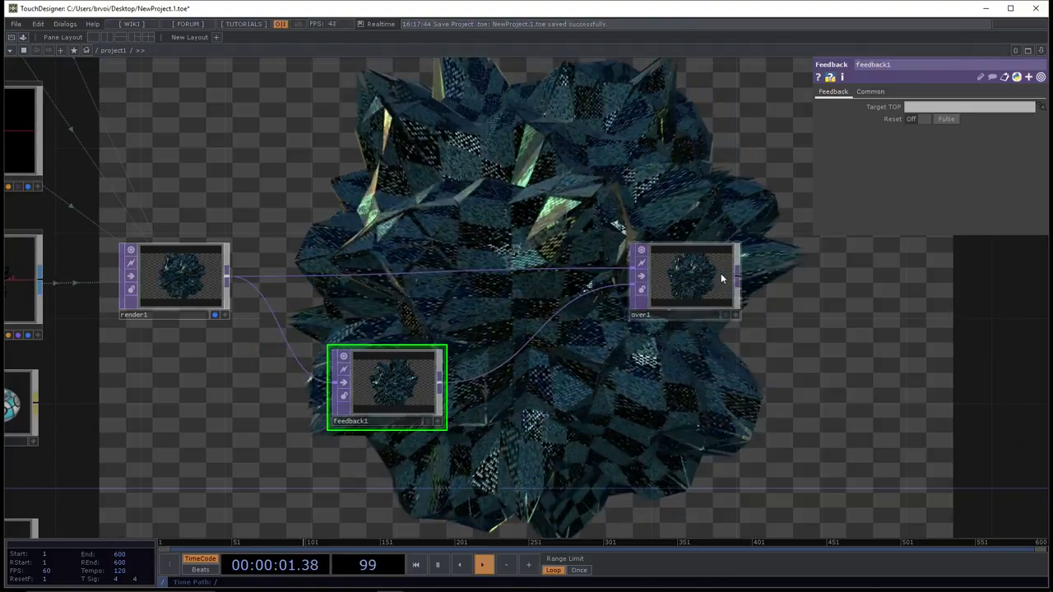
- Set the Target TOP of feedback1 to over1
{"action": "left_click_drag", "start_coordinate": [684, 277], "coordinate": [701, 278]}
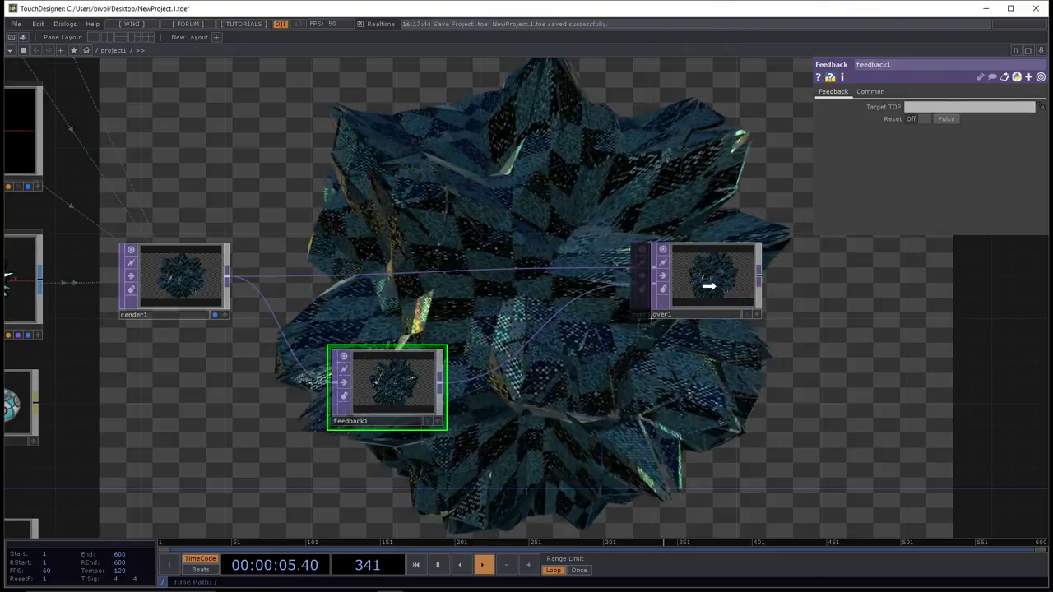
{"action": "left_click_drag", "start_coordinate": [704, 290], "coordinate": [962, 108]}
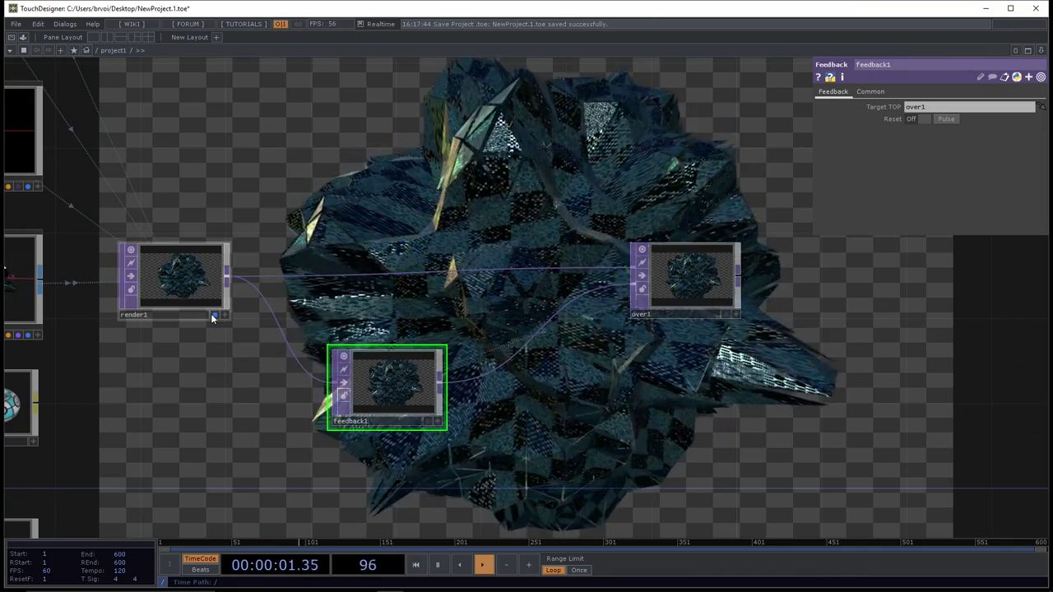
- Place a Substance TOP beyond over1 in the network
{"action": "left_click_drag", "start_coordinate": [852, 335], "coordinate": [834, 354]}
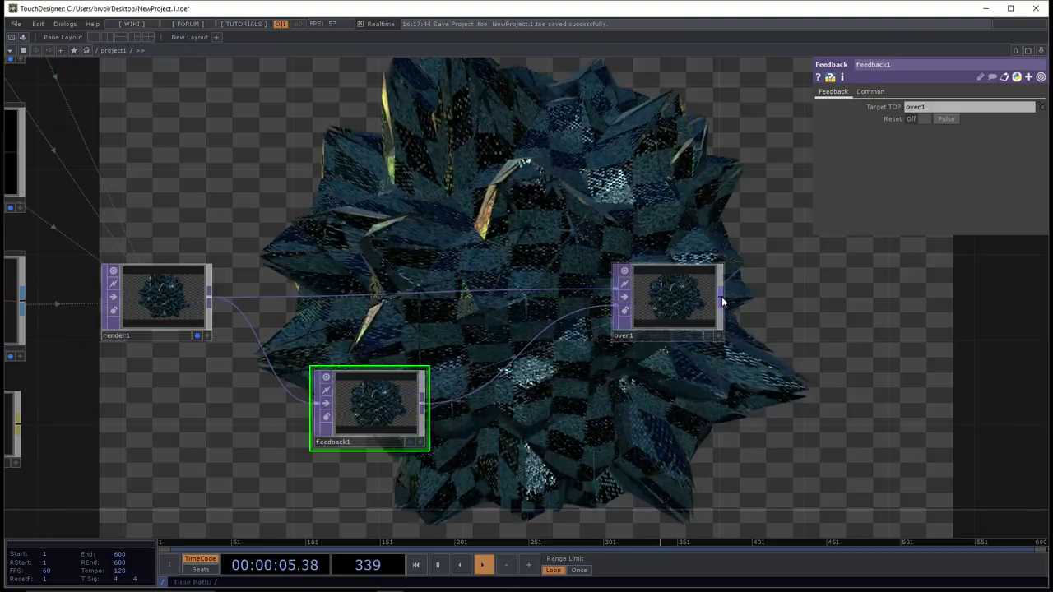
{"action": "key", "text": "ctrl+v"}
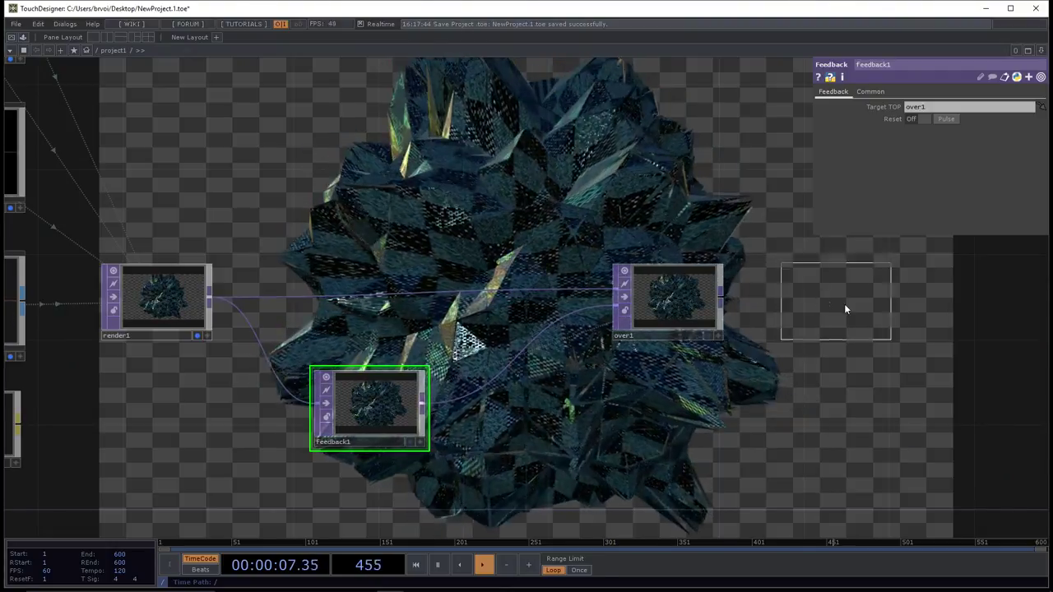
{"action": "left_click", "coordinate": [844, 304]}
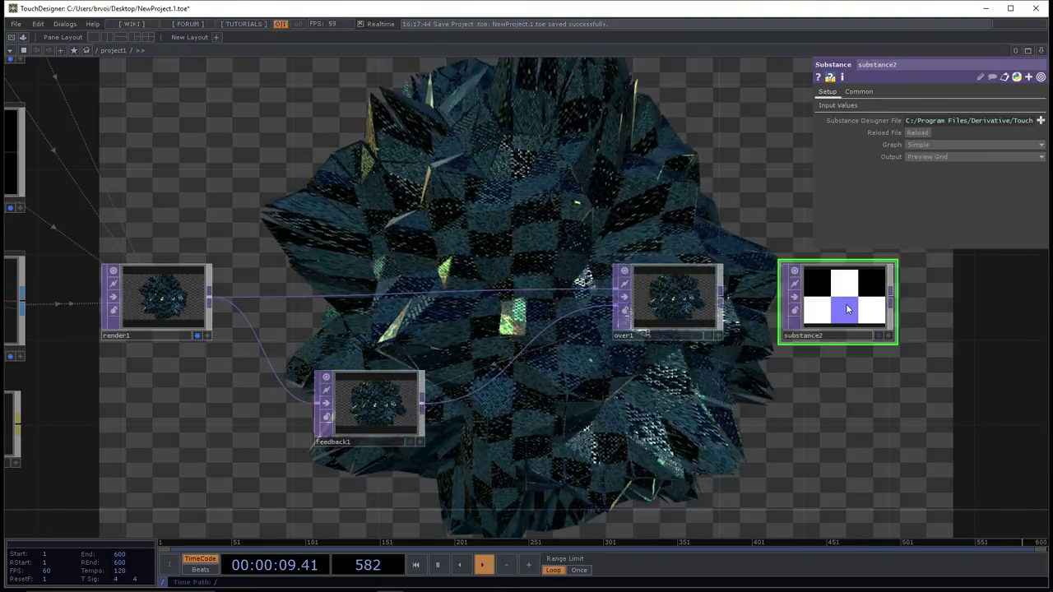
- Delete the Substance TOP beyond over1 and assign over1 as the Target TOP of feedback1
{"action": "key", "text": "Delete"}
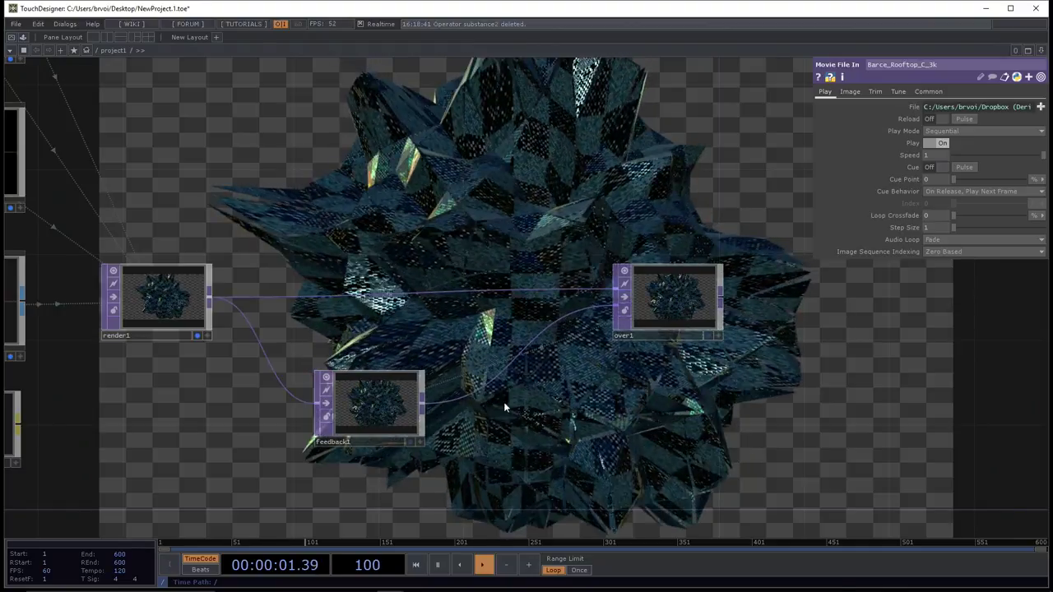
{"action": "left_click", "coordinate": [406, 404]}
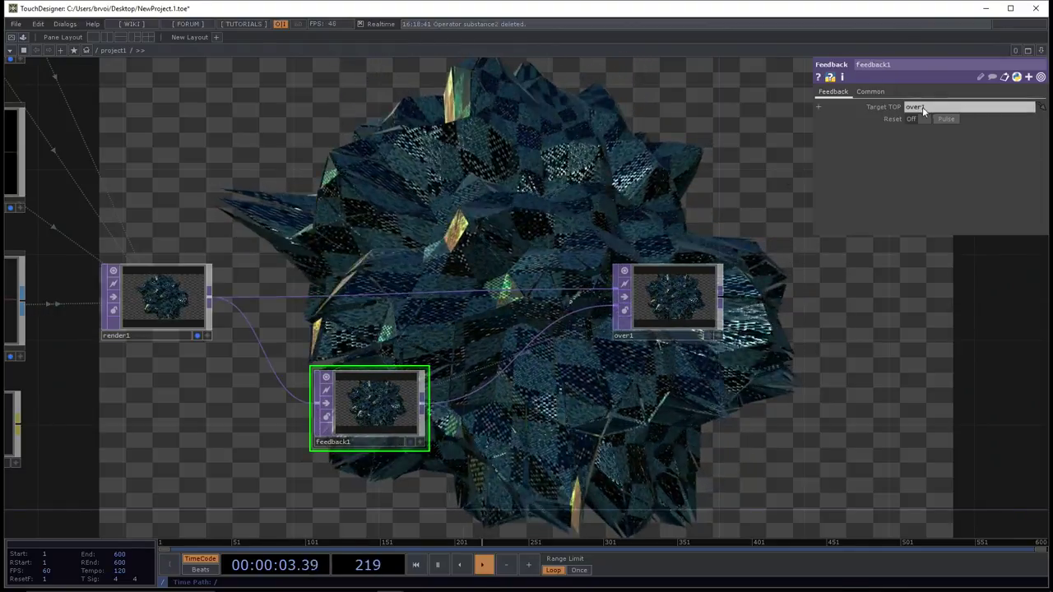
{"action": "left_click_drag", "start_coordinate": [666, 308], "coordinate": [898, 107]}
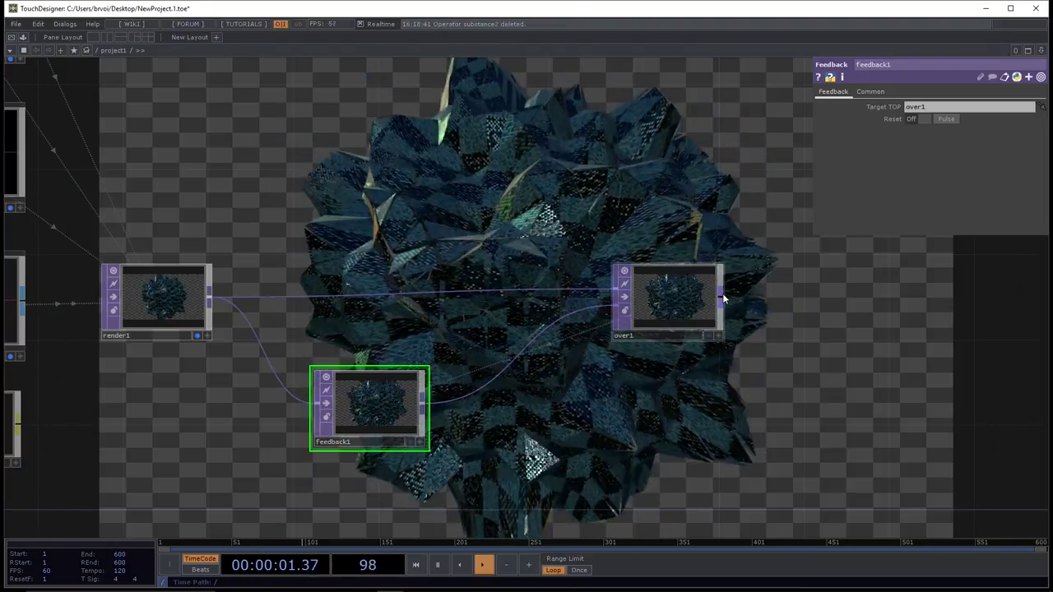
- Append a Null TOP to the output of over1
{"action": "right_click", "coordinate": [722, 292]}
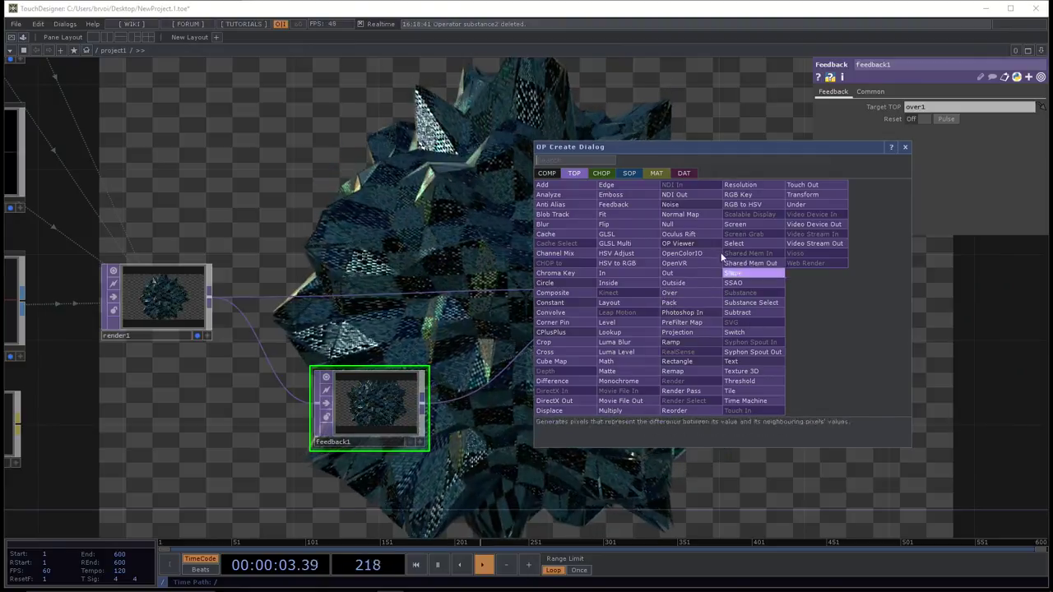
{"action": "left_click", "coordinate": [690, 224]}
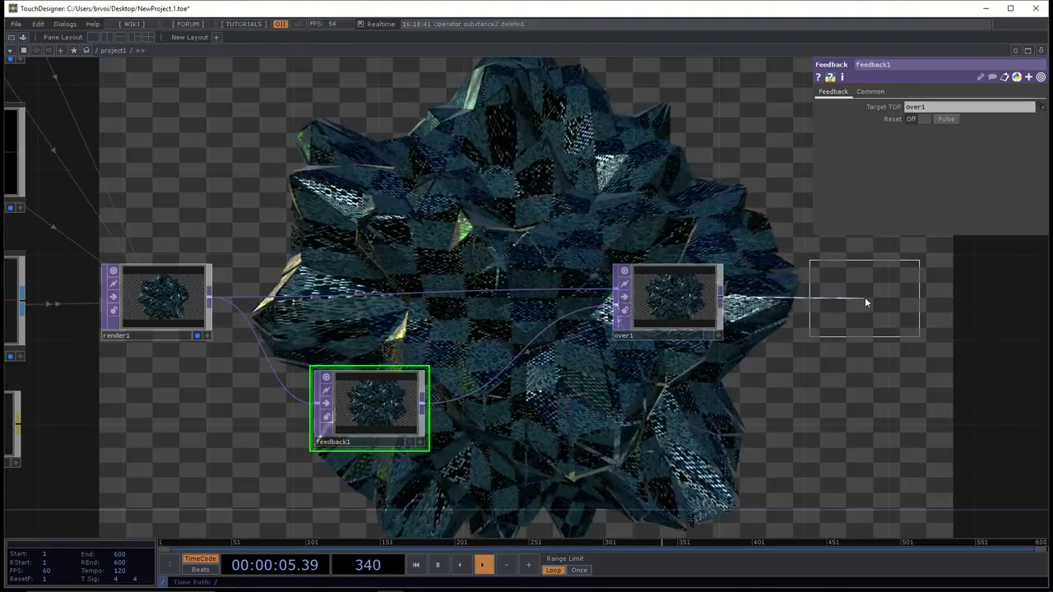
{"action": "left_click", "coordinate": [864, 302]}
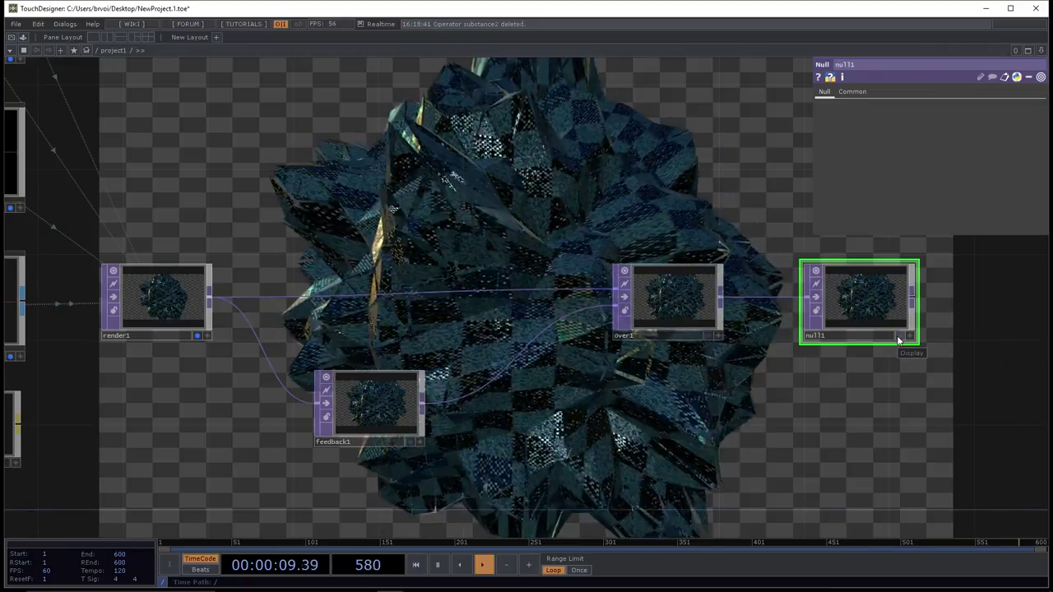
- Show null1 as the network background instead of render1 and move it slightly farther from over1
{"action": "left_click", "coordinate": [901, 337]}
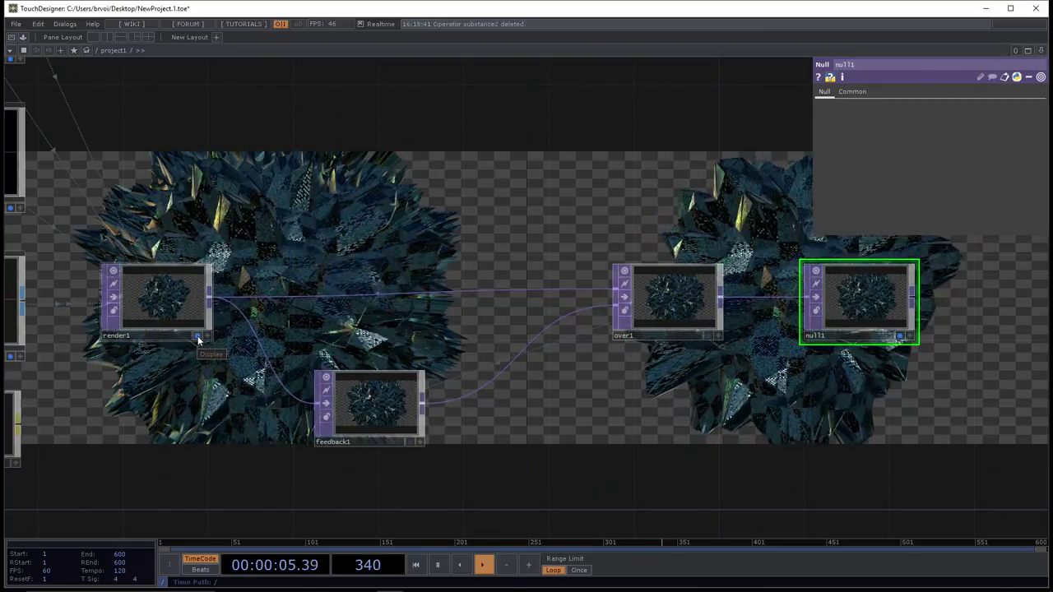
{"action": "left_click", "coordinate": [198, 336]}
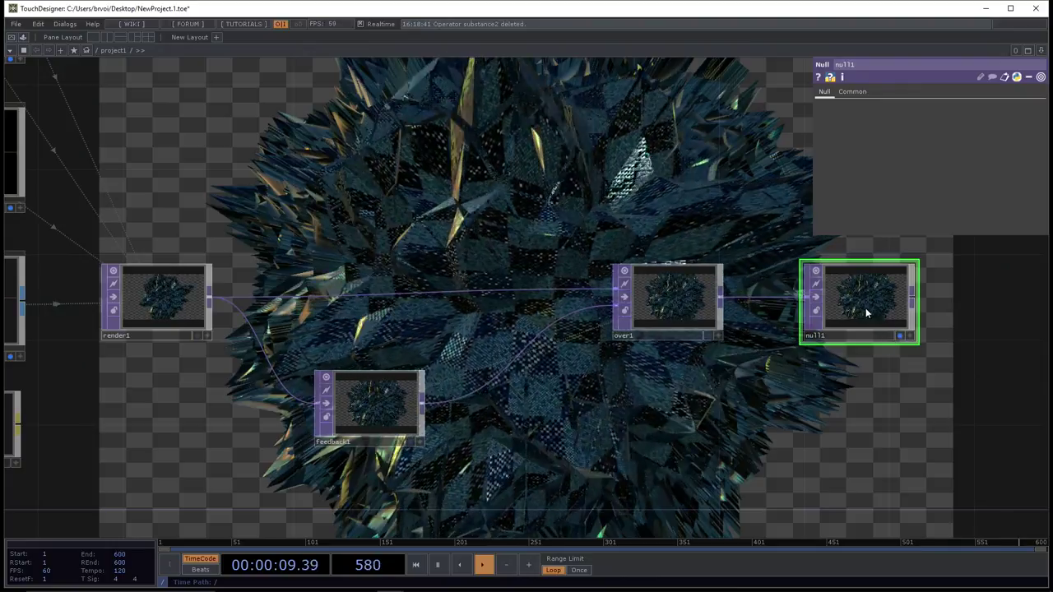
{"action": "left_click_drag", "start_coordinate": [863, 305], "coordinate": [885, 307]}
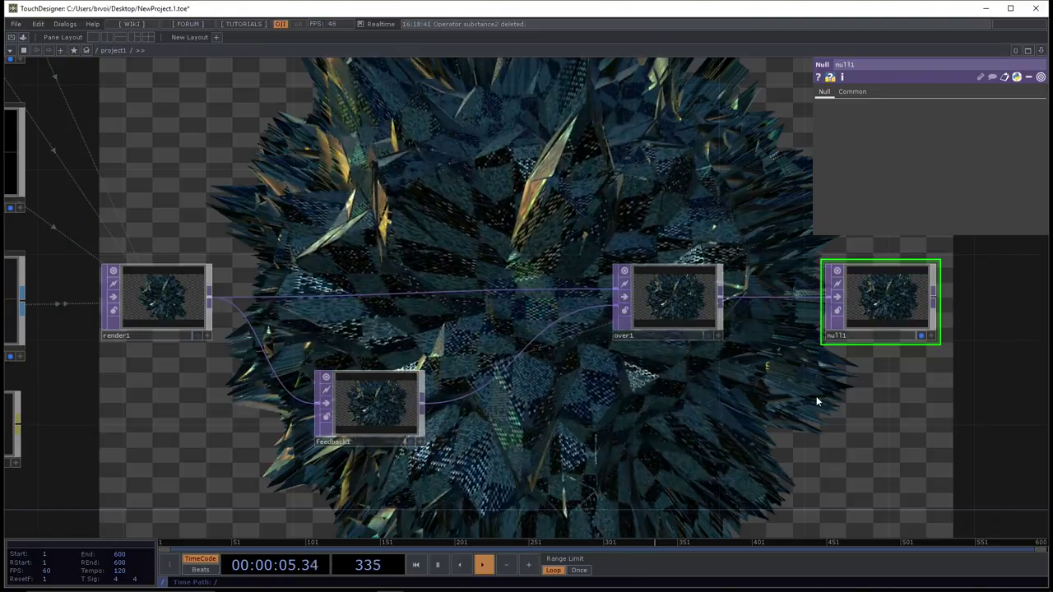
- Pulse the Reset of feedback1 to clear the accumulated trails
{"action": "left_click", "coordinate": [371, 400]}
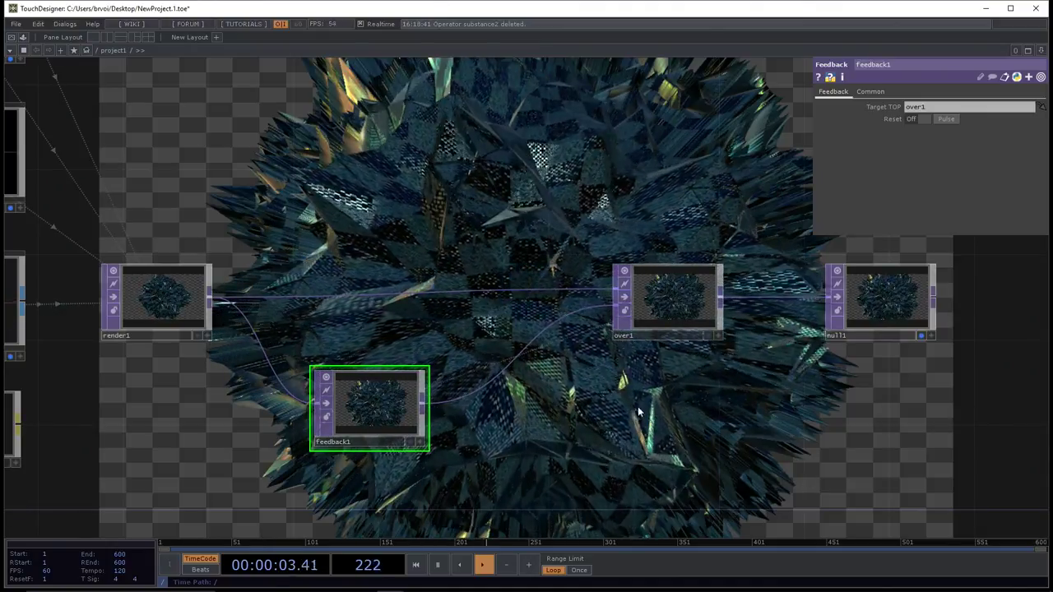
{"action": "left_click", "coordinate": [947, 119]}
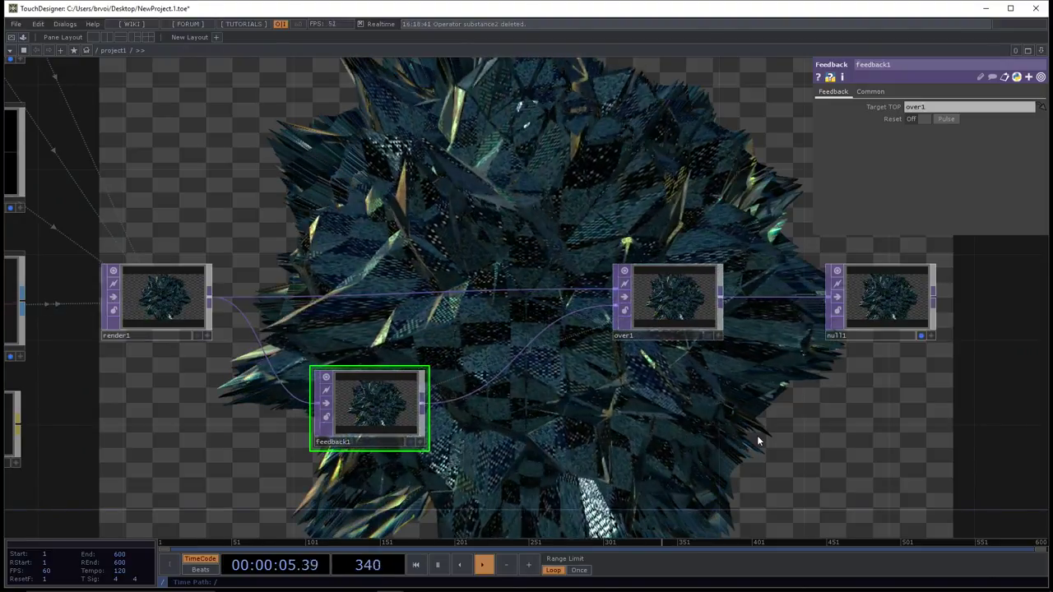
{"action": "scroll", "coordinate": [740, 423], "scroll_direction": "down", "scroll_amount": 3}
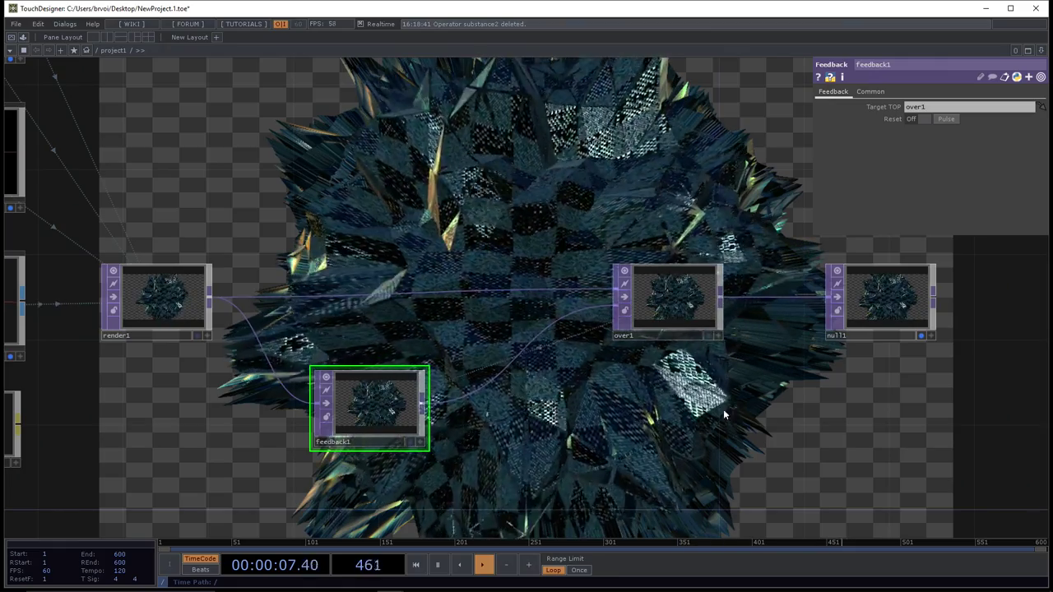
{"action": "scroll", "coordinate": [650, 366], "scroll_direction": "up", "scroll_amount": 1}
{"action": "scroll", "coordinate": [641, 365], "scroll_direction": "up", "scroll_amount": 1}
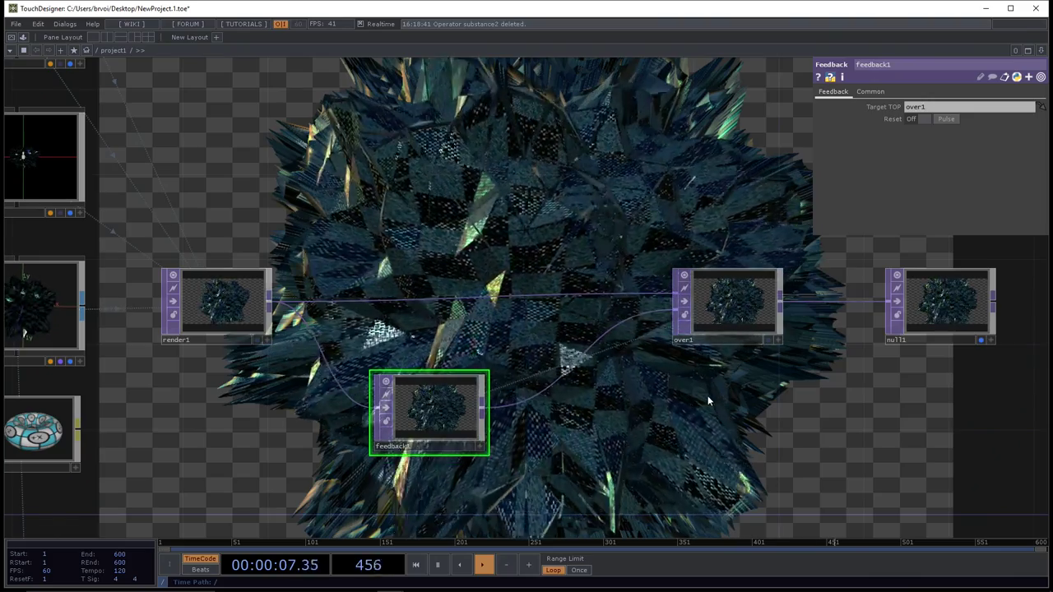
- Set the X translate of geo1 to -0.89 in its transform parameters
{"action": "scroll", "coordinate": [760, 388], "scroll_direction": "down", "scroll_amount": 3}
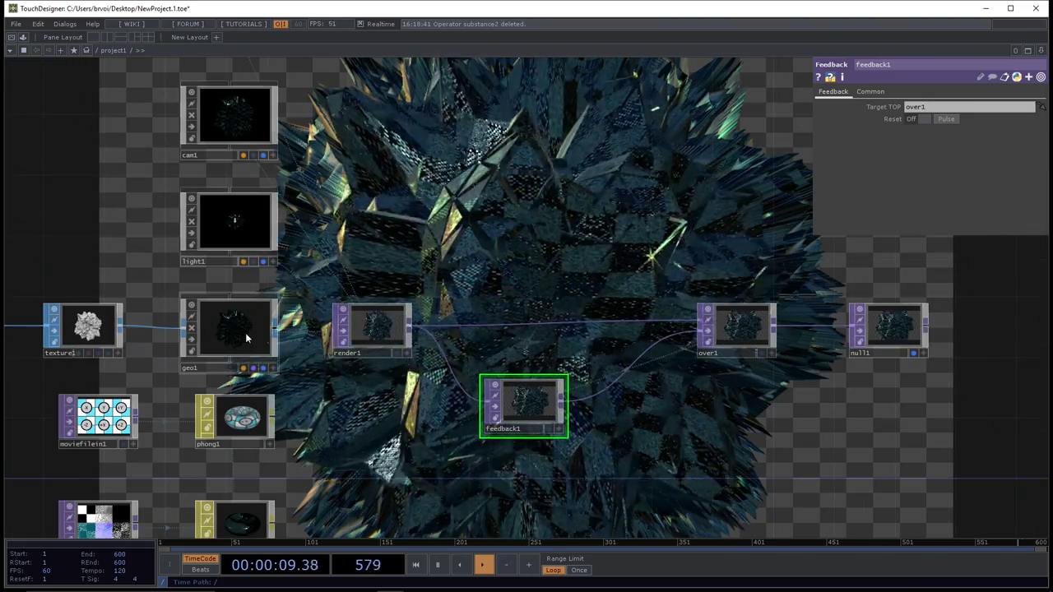
{"action": "left_click", "coordinate": [245, 332]}
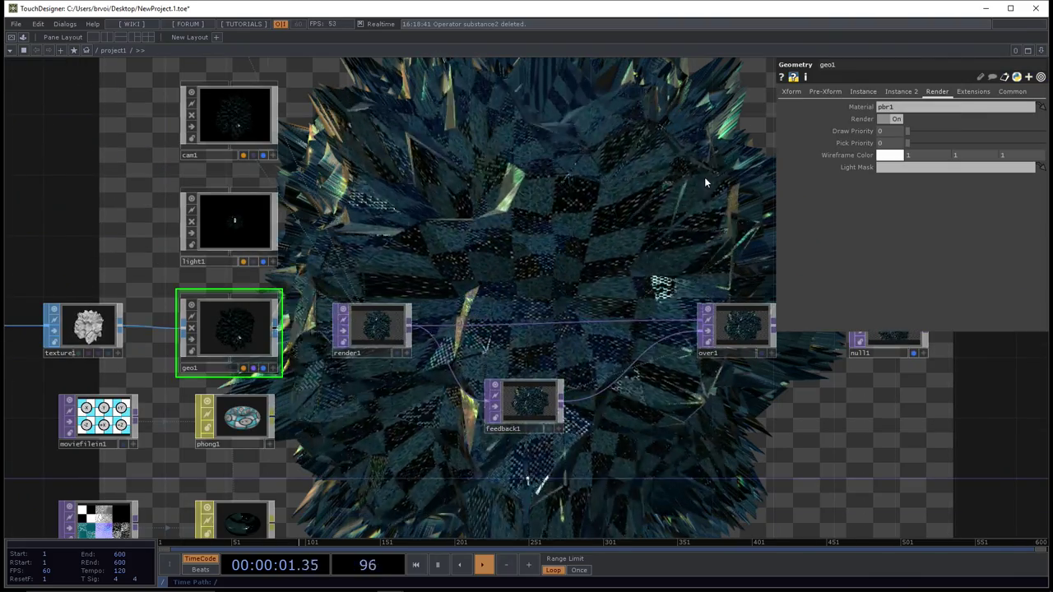
{"action": "left_click", "coordinate": [791, 92]}
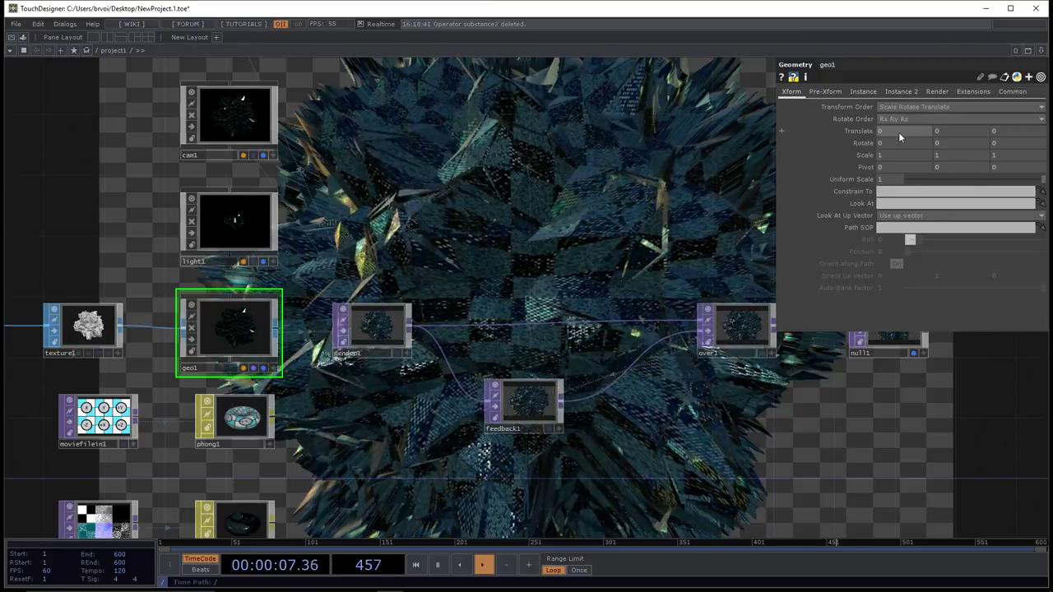
{"action": "mouse_move", "coordinate": [903, 131]}
{"action": "middle_mouse_down"}
{"action": "mouse_move", "coordinate": [905, 140]}
{"action": "mouse_move", "coordinate": [906, 130]}
{"action": "middle_mouse_up"}
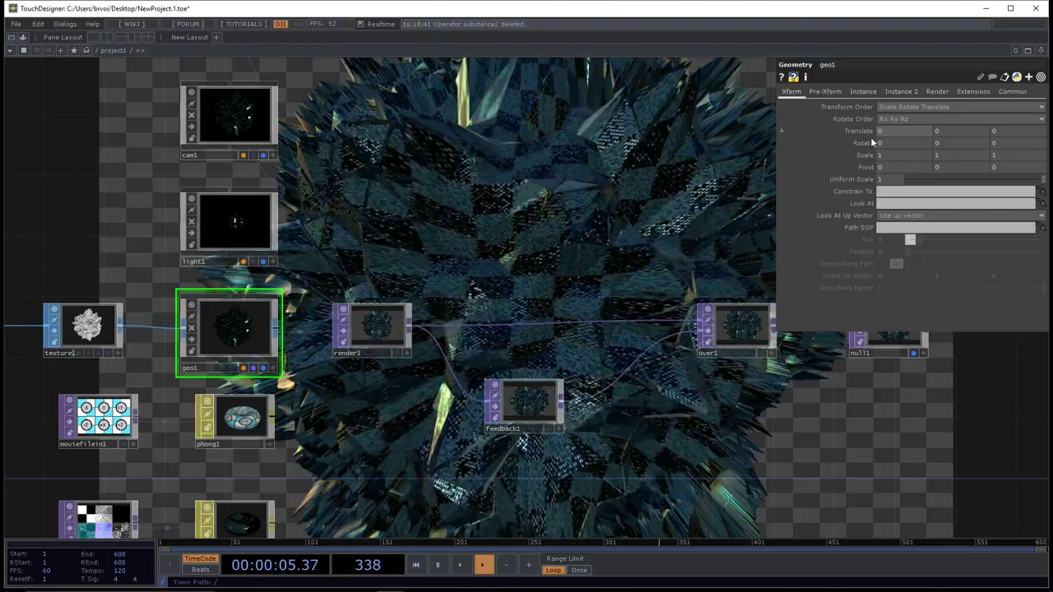
{"action": "middle_click_drag", "start_coordinate": [895, 128], "coordinate": [893, 129]}
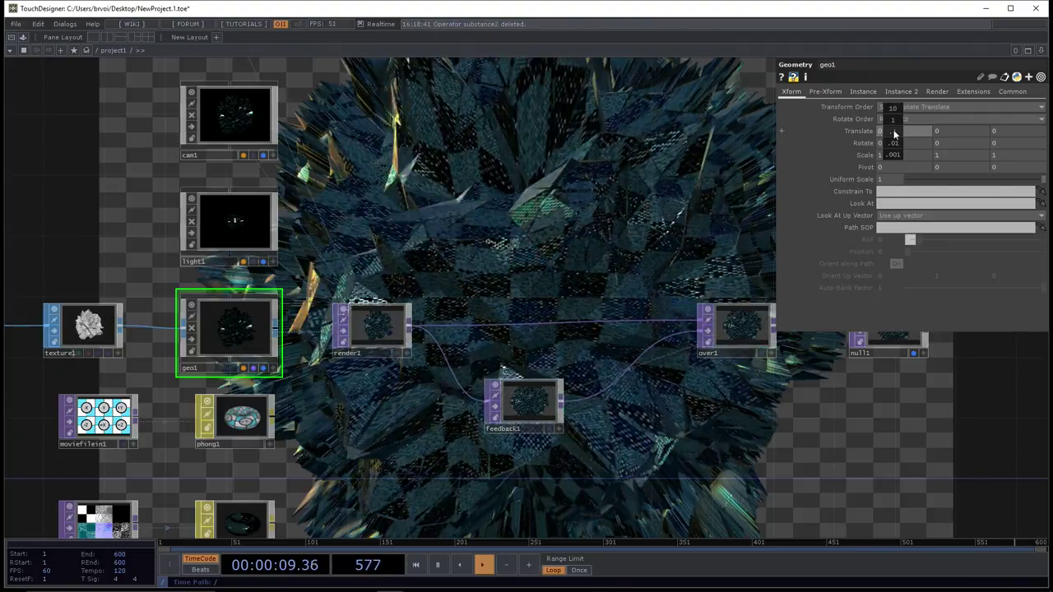
{"action": "middle_click_drag", "start_coordinate": [893, 129], "coordinate": [894, 145]}
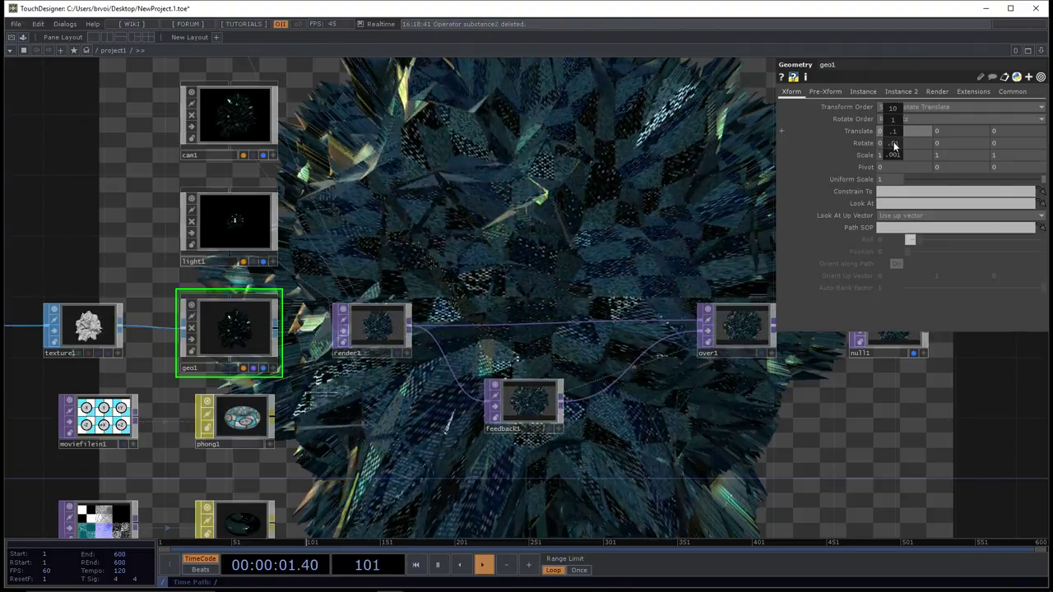
{"action": "middle_click_drag", "start_coordinate": [892, 119], "coordinate": [892, 119]}
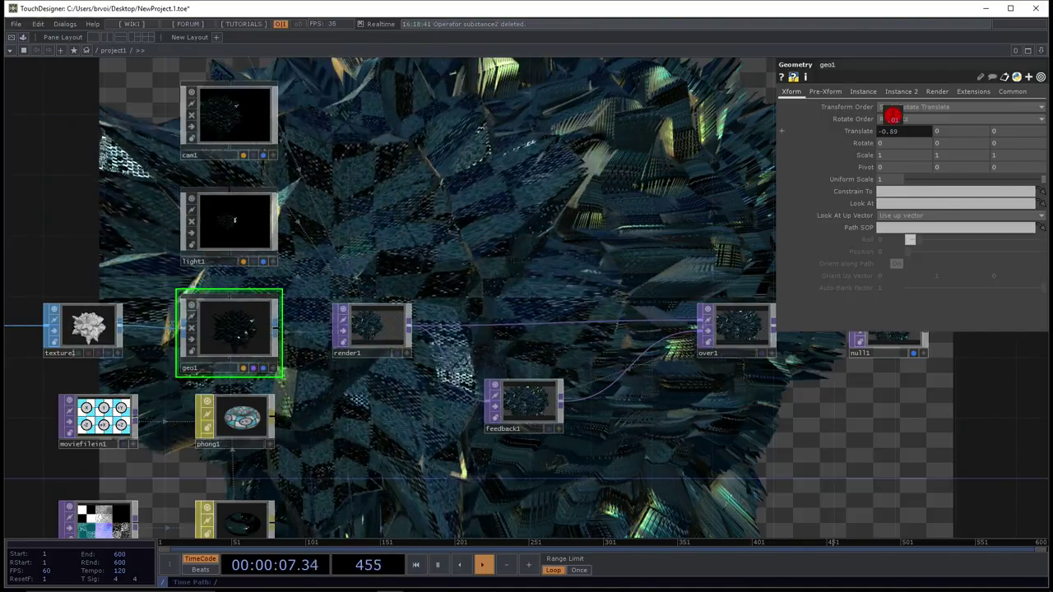
{"action": "middle_click_drag", "start_coordinate": [893, 129], "coordinate": [954, 184]}
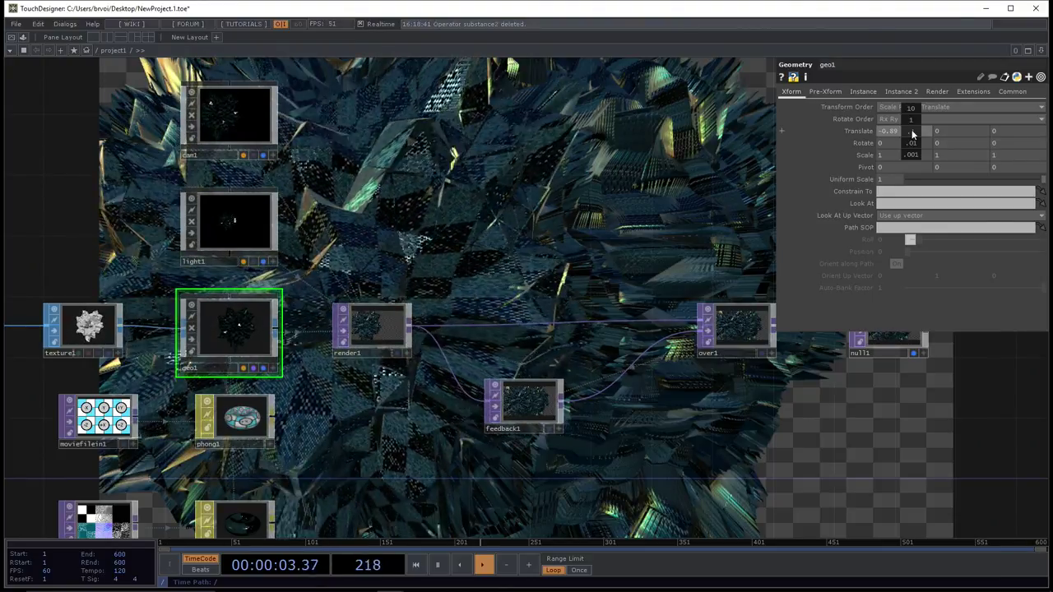
{"action": "middle_click_drag", "start_coordinate": [911, 134], "coordinate": [912, 129]}
{"action": "scroll", "coordinate": [910, 130], "scroll_direction": "up", "scroll_amount": 2}
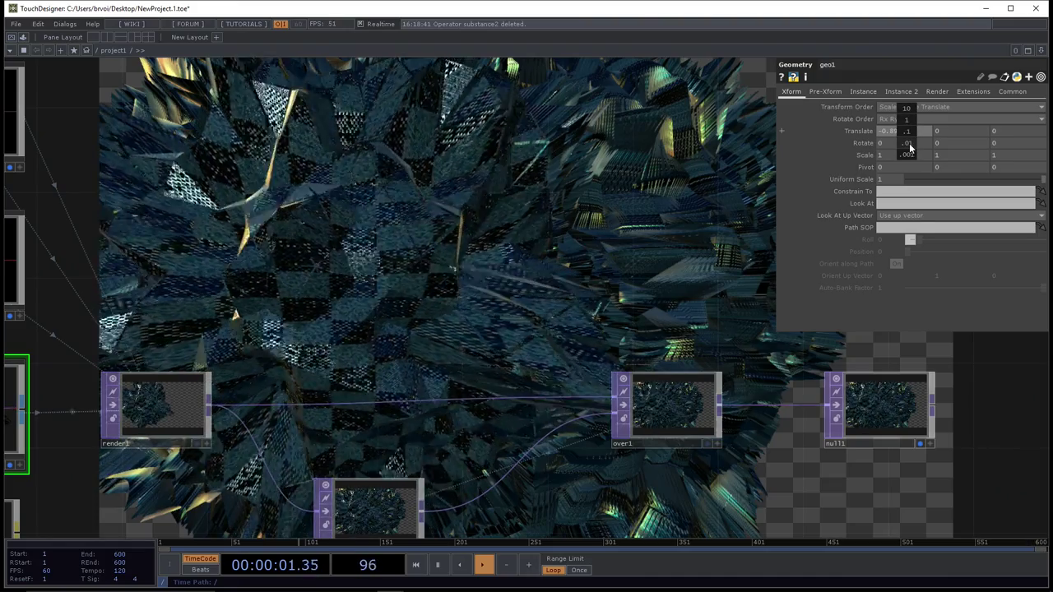
{"action": "middle_click_drag", "start_coordinate": [909, 147], "coordinate": [907, 110]}
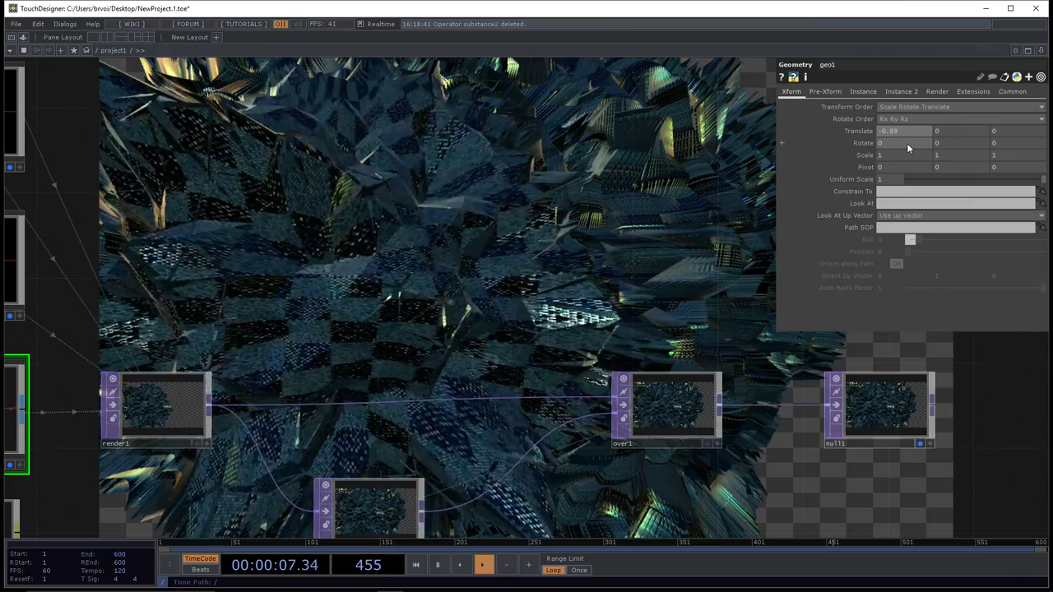
{"action": "scroll", "coordinate": [536, 229], "scroll_direction": "down", "scroll_amount": 3}
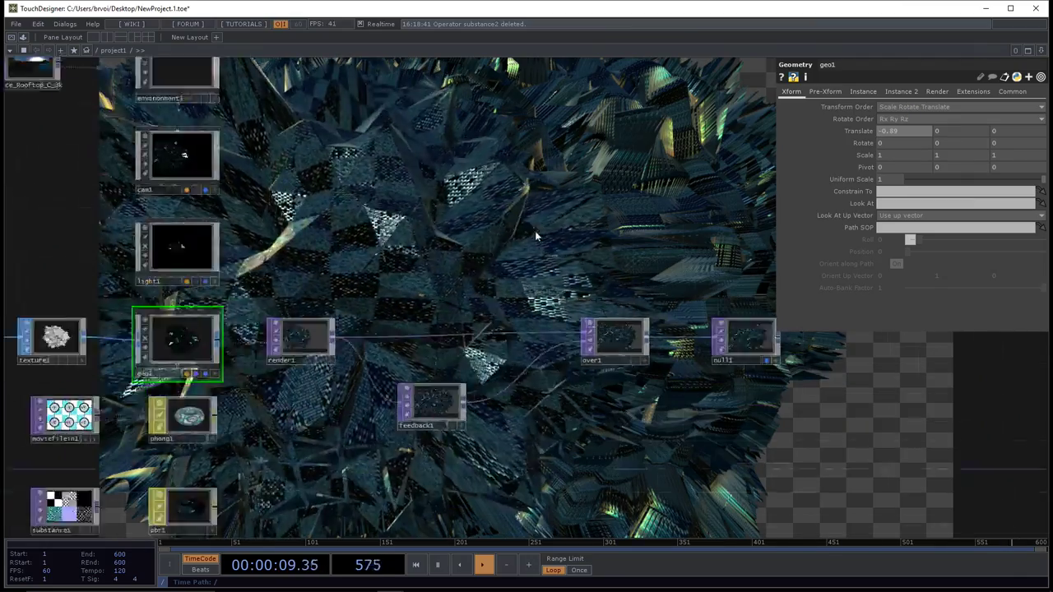
{"action": "mouse_move", "coordinate": [901, 131]}
{"action": "middle_mouse_down"}
{"action": "mouse_move", "coordinate": [901, 152]}
{"action": "mouse_move", "coordinate": [906, 104]}
{"action": "mouse_move", "coordinate": [900, 130]}
{"action": "middle_mouse_up"}
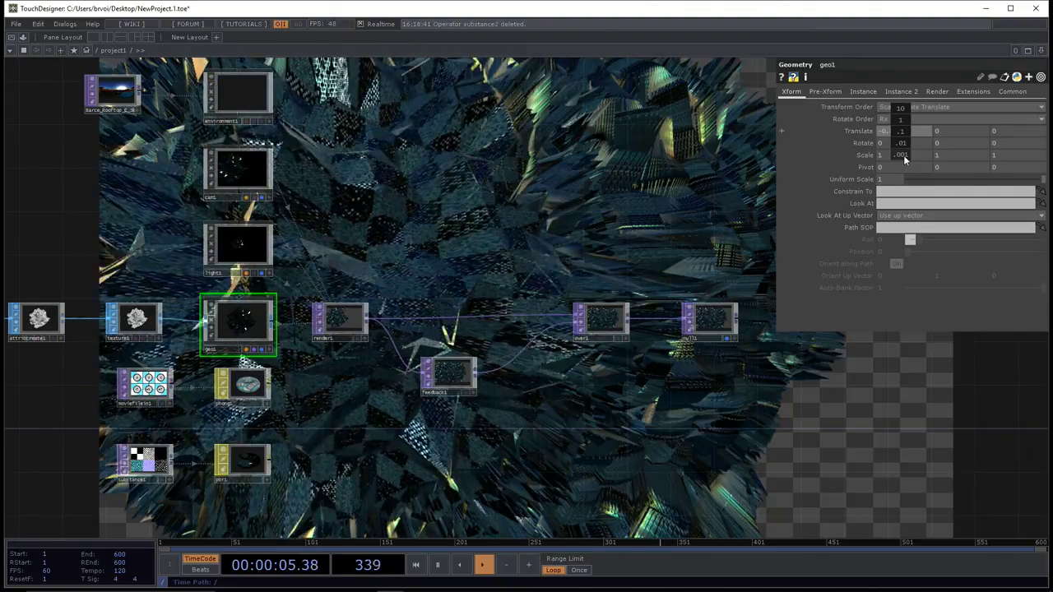
{"action": "middle_click_drag", "start_coordinate": [901, 156], "coordinate": [879, 155]}
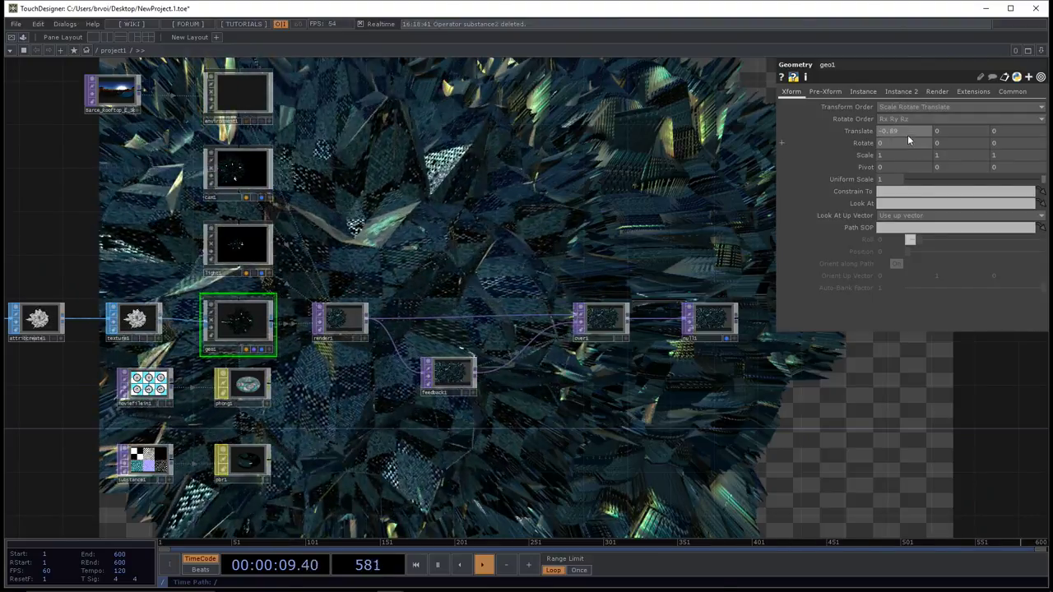
{"action": "middle_click_drag", "start_coordinate": [903, 161], "coordinate": [907, 110]}
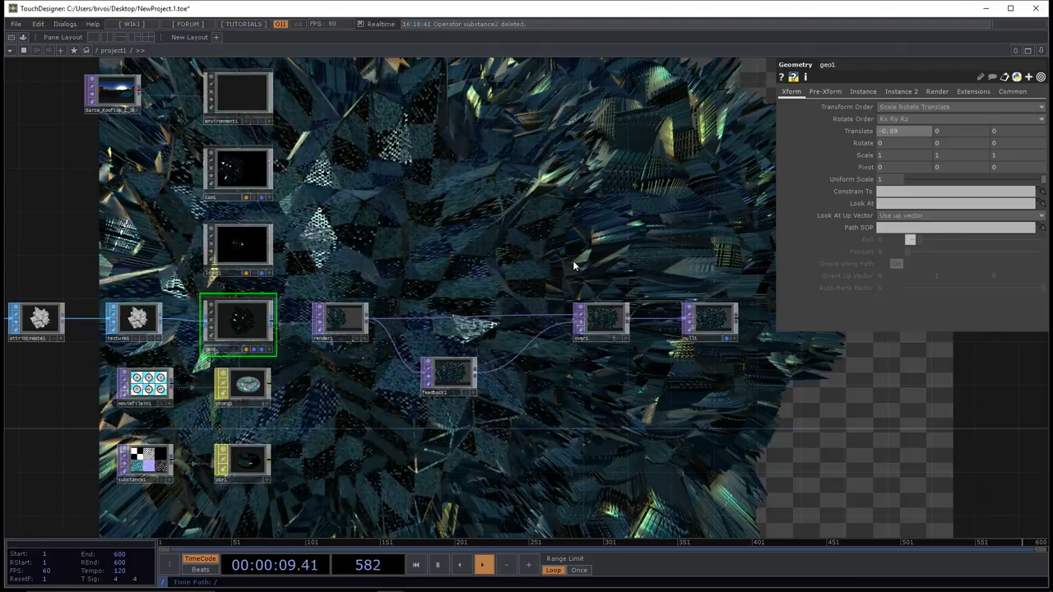
- Move over1 and null1 together away from feedback1 and insert a Displace TOP between feedback1 and over1
{"action": "left_click_drag", "start_coordinate": [572, 263], "coordinate": [750, 375]}
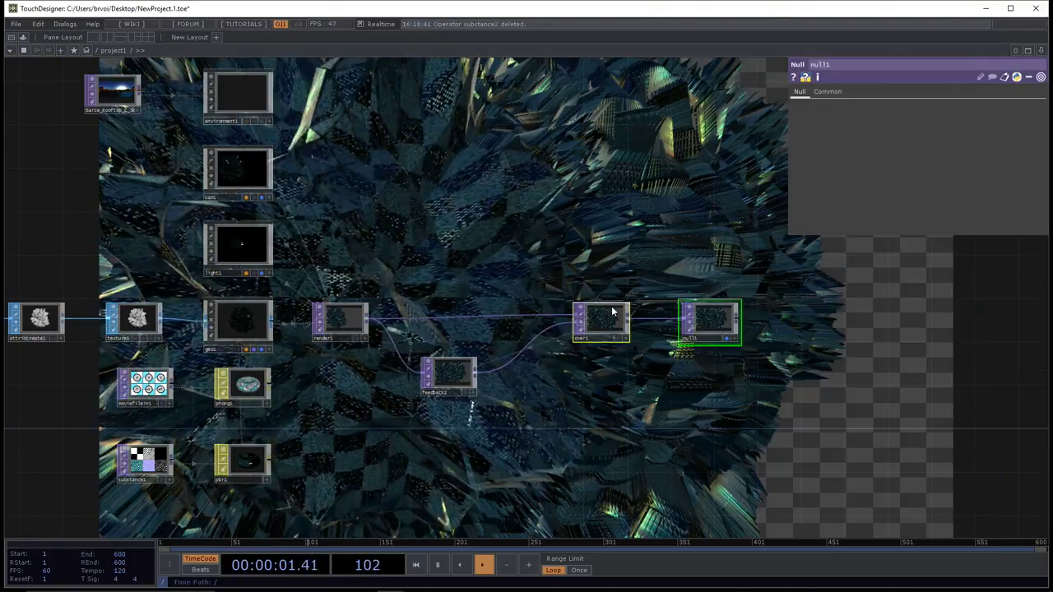
{"action": "left_click_drag", "start_coordinate": [608, 320], "coordinate": [760, 320]}
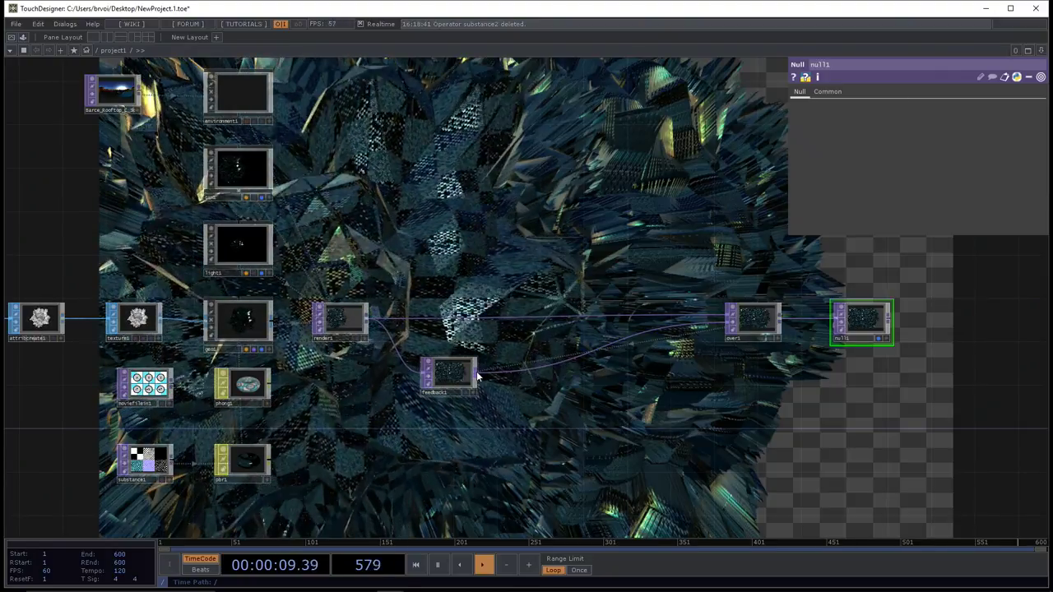
{"action": "right_click", "coordinate": [476, 371]}
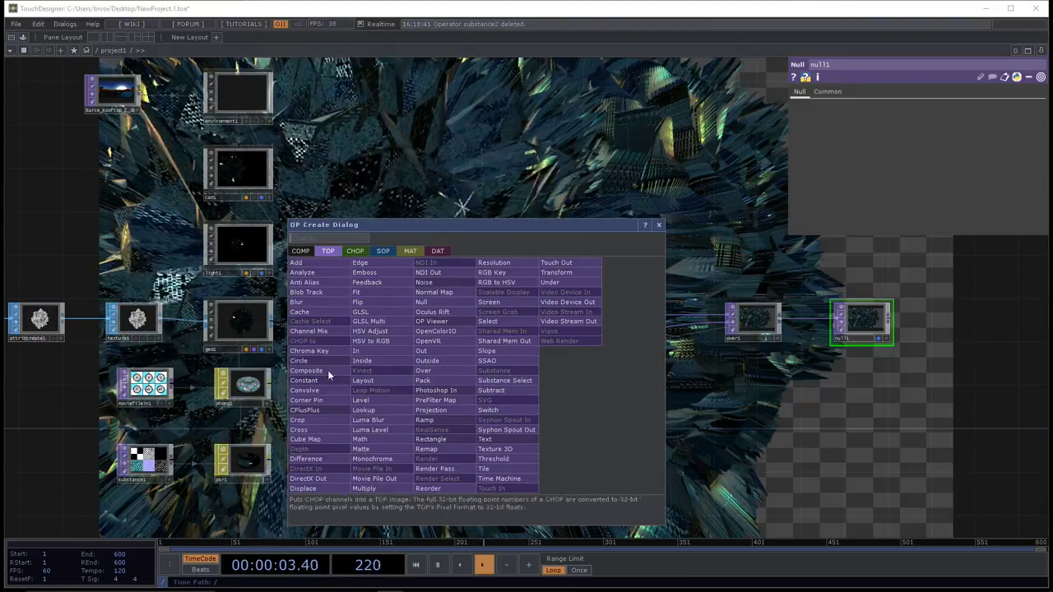
{"action": "left_click", "coordinate": [323, 491]}
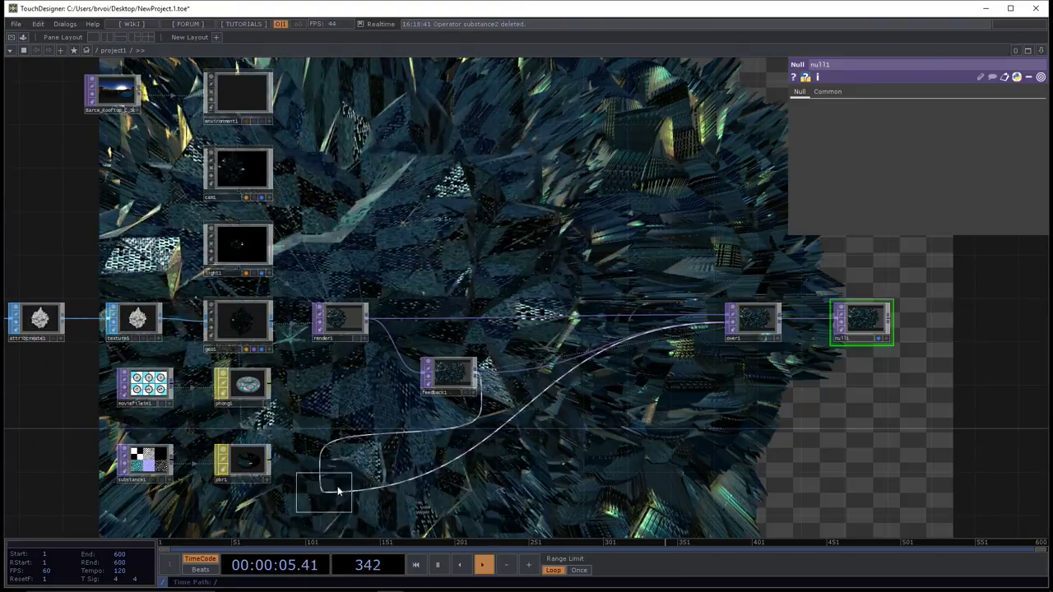
{"action": "left_click", "coordinate": [587, 373]}
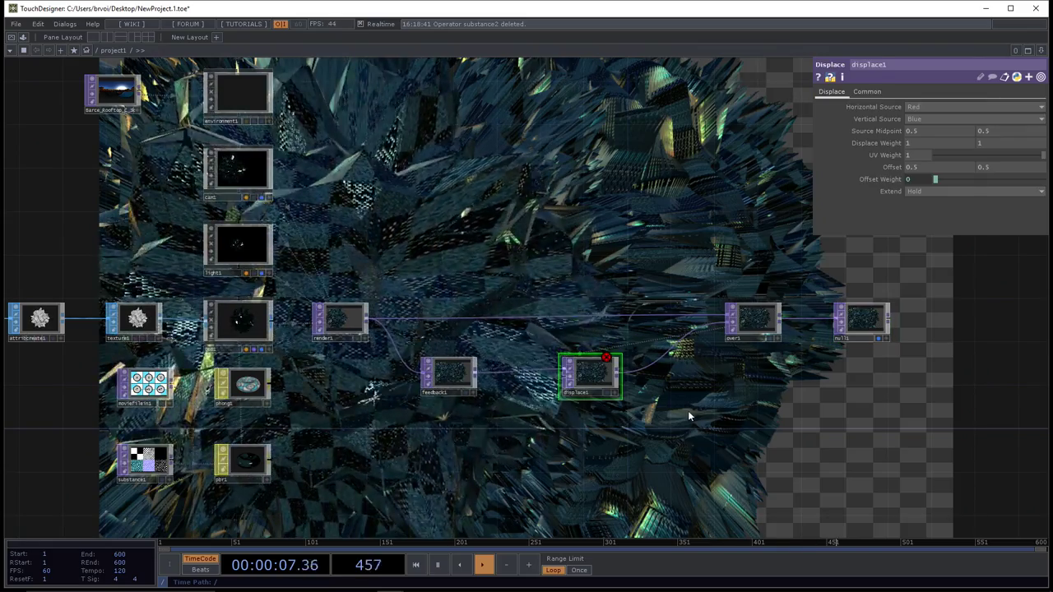
- Connect render1's output to the second input of displace1 as the displace image
{"action": "scroll", "coordinate": [527, 409], "scroll_direction": "up", "scroll_amount": 5}
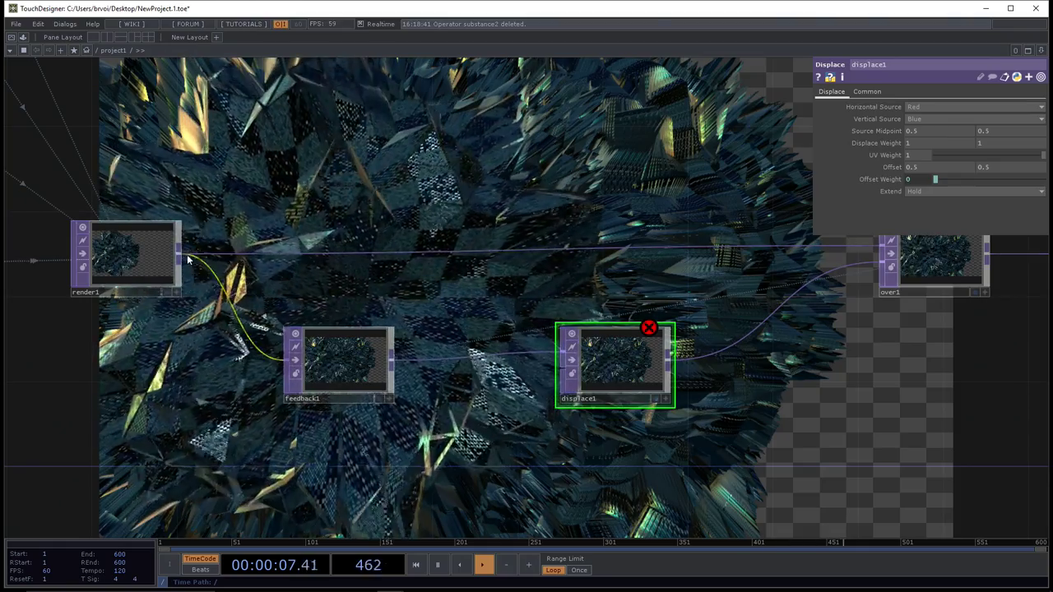
{"action": "left_click", "coordinate": [181, 259]}
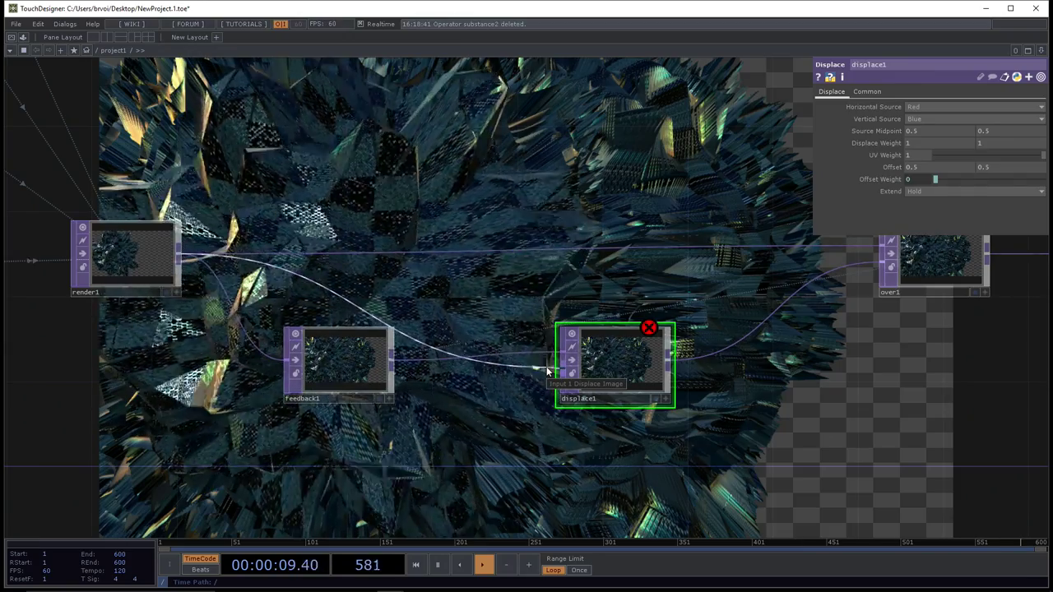
{"action": "left_click", "coordinate": [546, 367]}
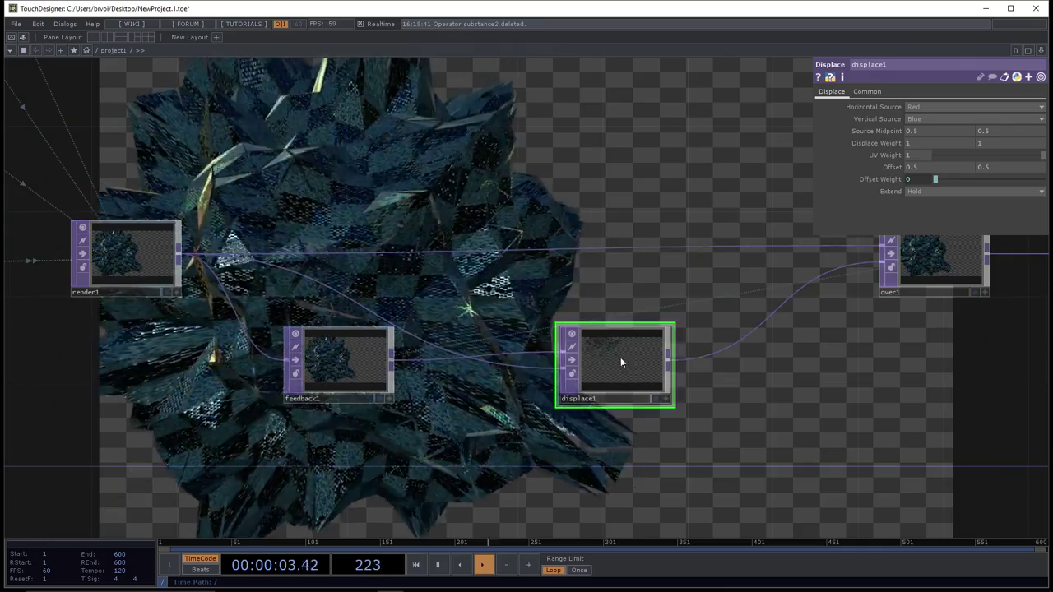
- Set displace1's Displace Weight to 0.001 for the horizontal value and 0 for the vertical value
{"action": "scroll", "coordinate": [617, 359], "scroll_direction": "up", "scroll_amount": 5}
{"action": "scroll", "coordinate": [594, 381], "scroll_direction": "down", "scroll_amount": 5}
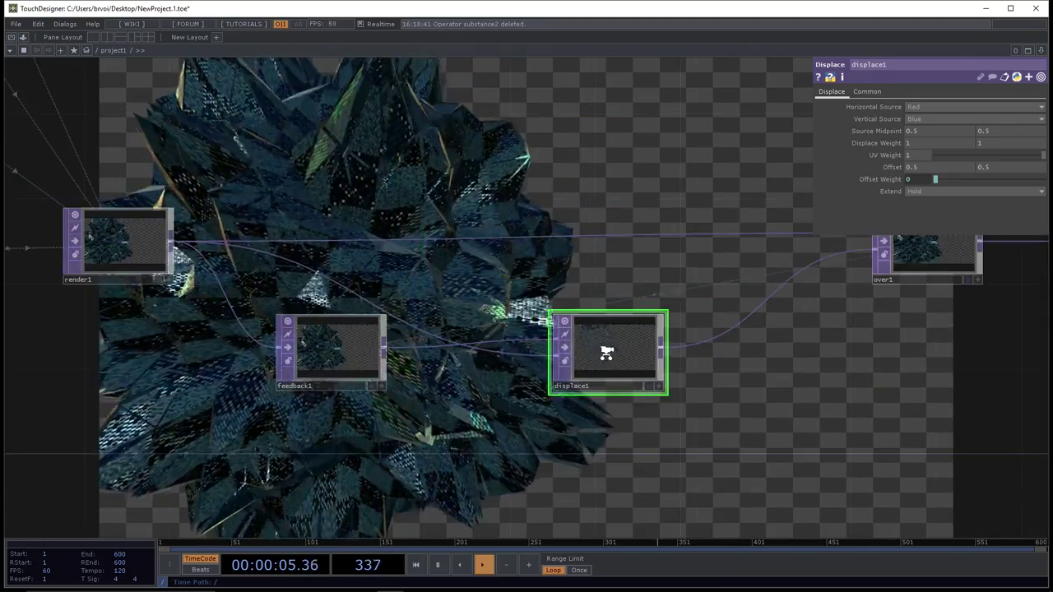
{"action": "scroll", "coordinate": [670, 347], "scroll_direction": "up", "scroll_amount": 1}
{"action": "left_click_drag", "start_coordinate": [660, 239], "coordinate": [702, 270]}
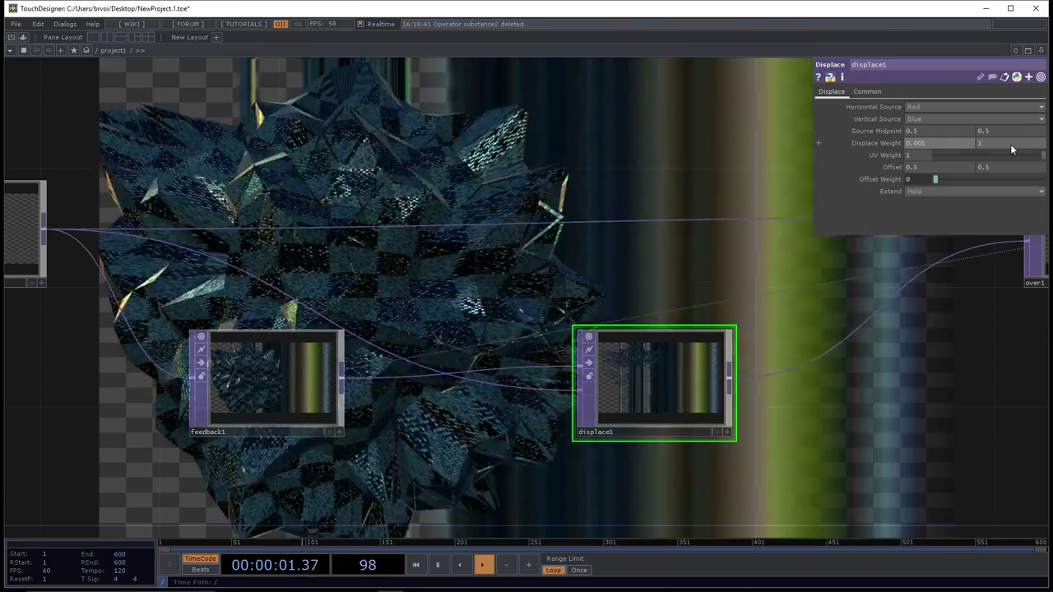
{"action": "left_click", "coordinate": [1009, 144]}
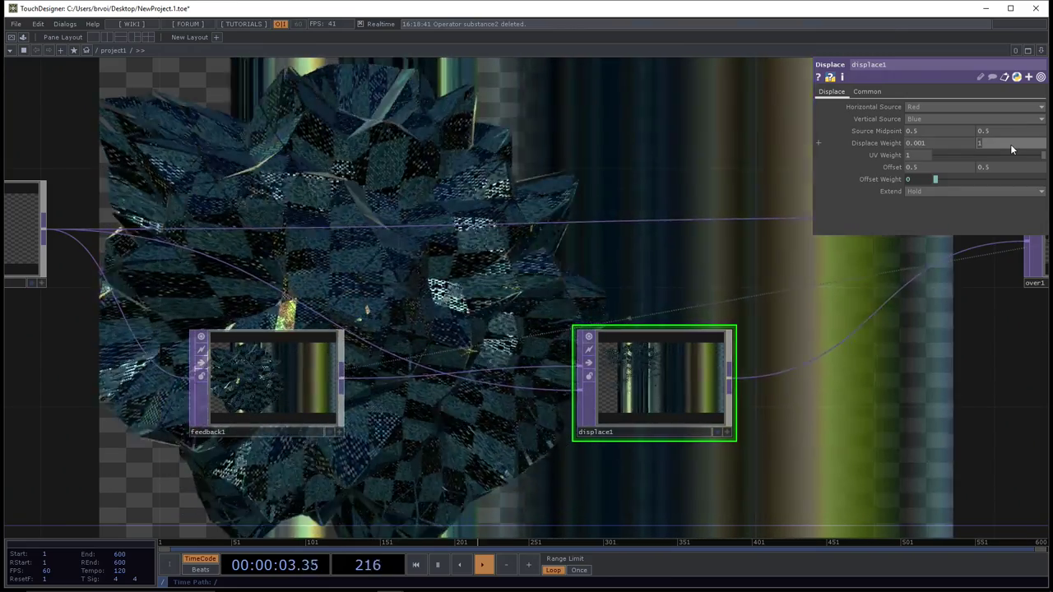
{"action": "type", "text": "0"}
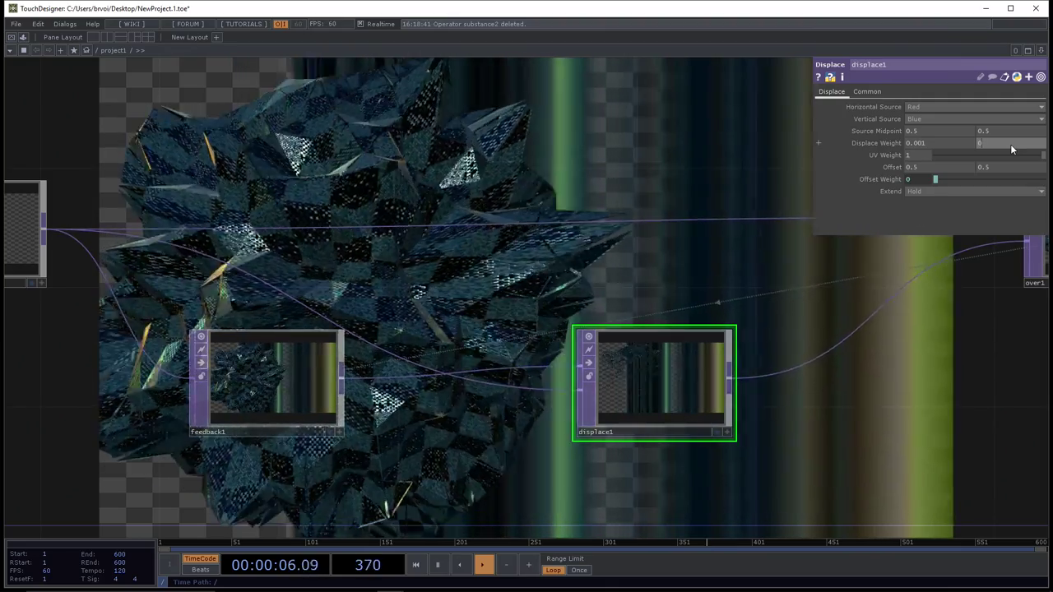
{"action": "key", "text": "Return"}
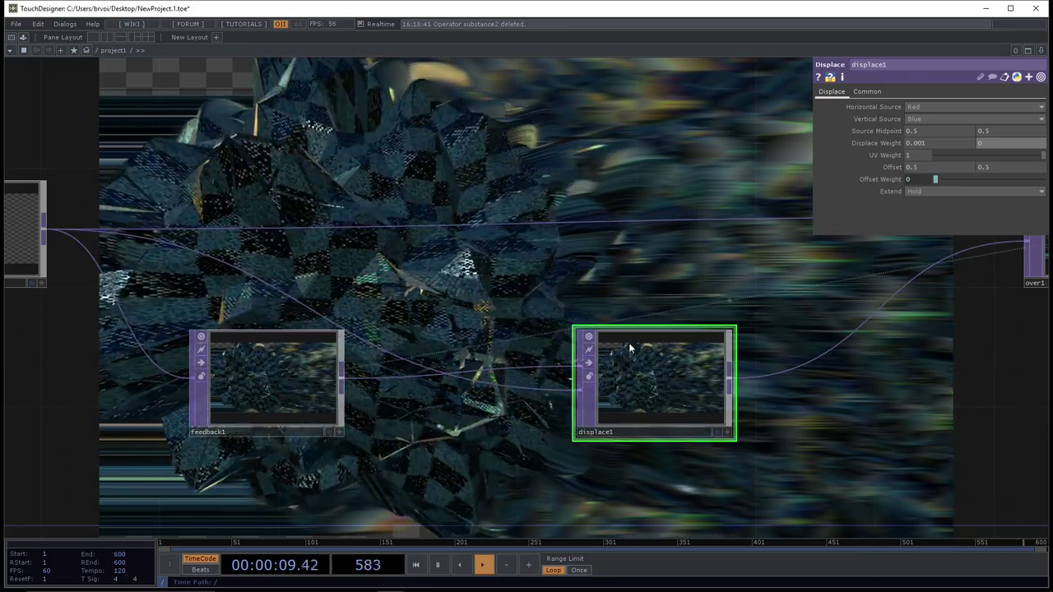
- Save the project
{"action": "scroll", "coordinate": [587, 269], "scroll_direction": "down", "scroll_amount": 1}
{"action": "scroll", "coordinate": [586, 270], "scroll_direction": "down", "scroll_amount": 4}
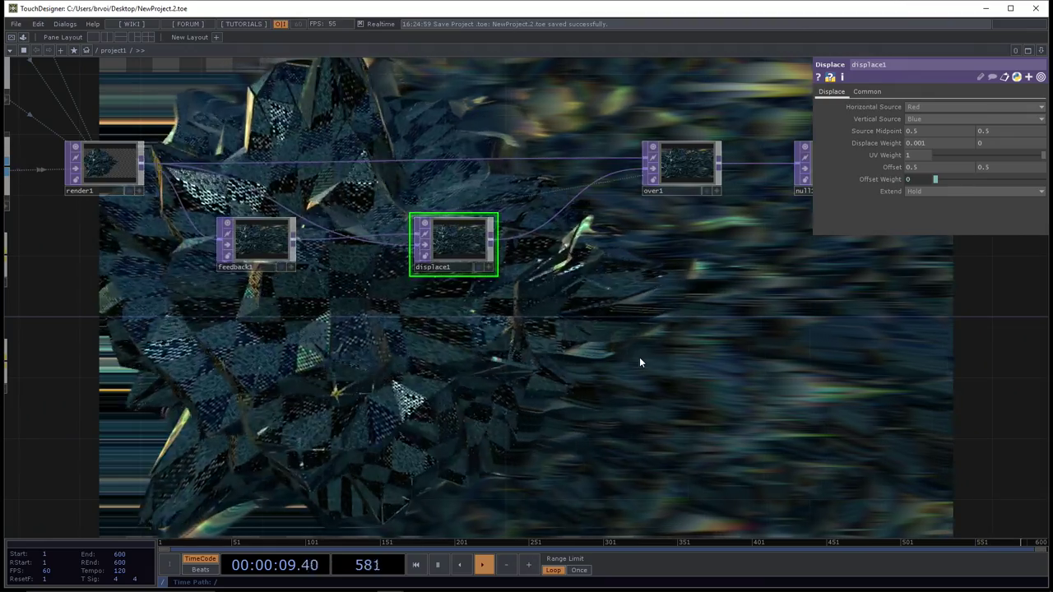
{"action": "key", "text": "ctrl+s"}
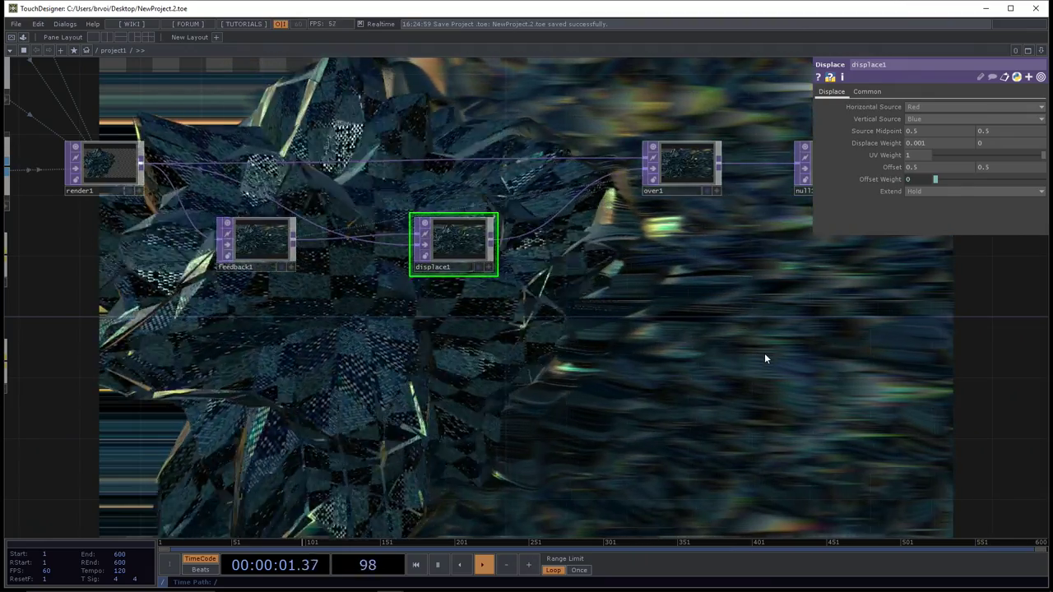
- Drive geo1's X rotation with the expression absTime.frame*0.1
{"action": "scroll", "coordinate": [775, 357], "scroll_direction": "down", "scroll_amount": 2}
{"action": "left_click_drag", "start_coordinate": [789, 395], "coordinate": [803, 378]}
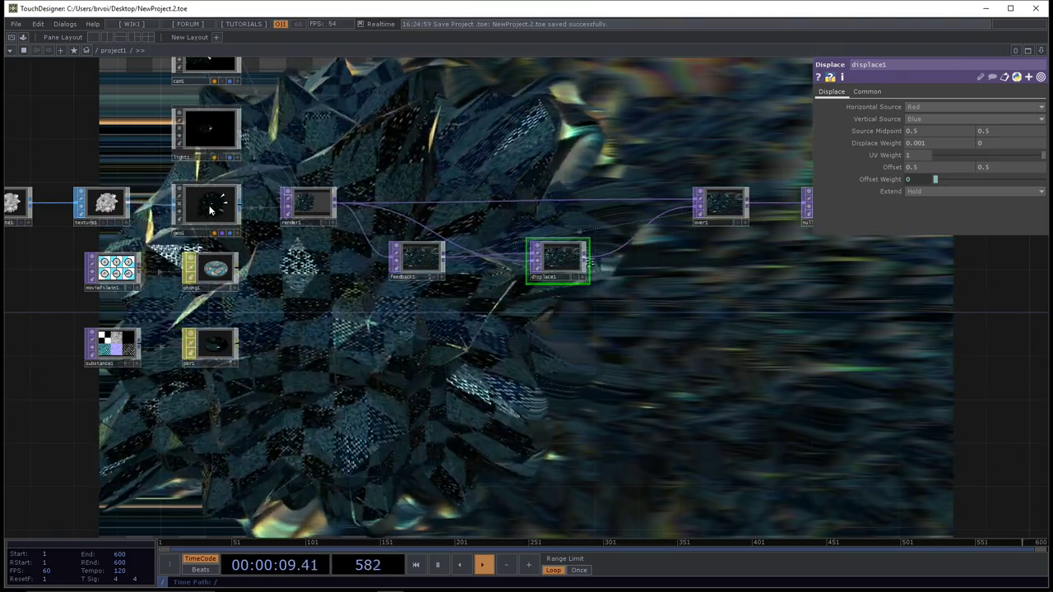
{"action": "left_click", "coordinate": [209, 211]}
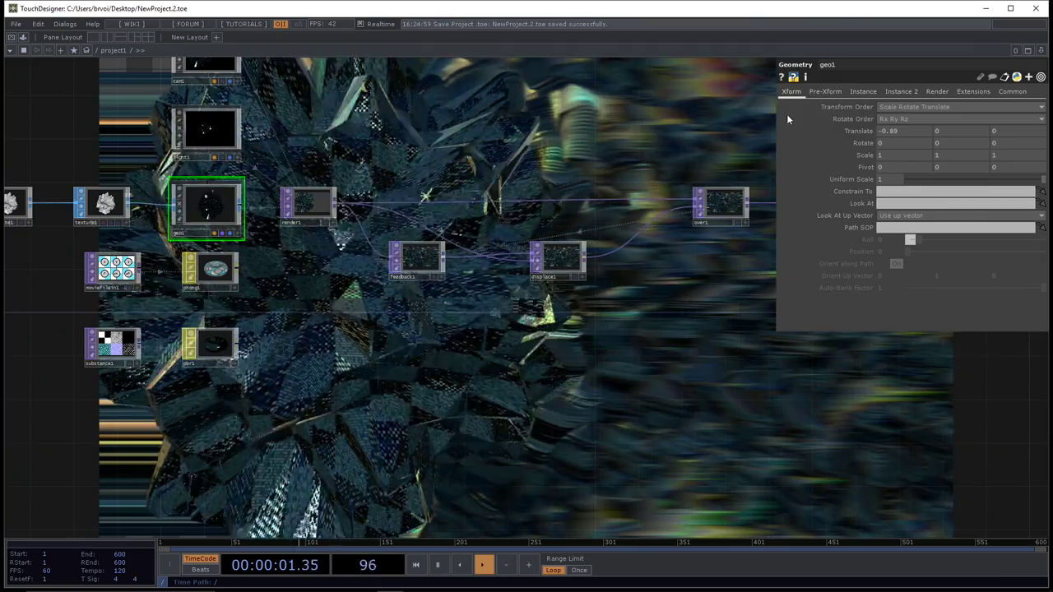
{"action": "left_click", "coordinate": [862, 143]}
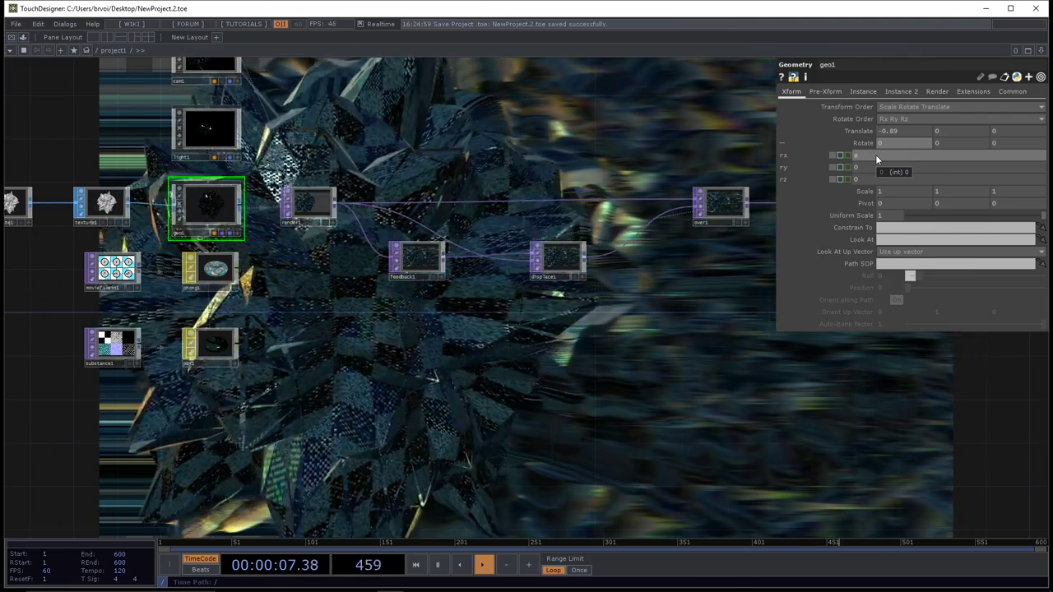
{"action": "type", "text": "bsTime"}
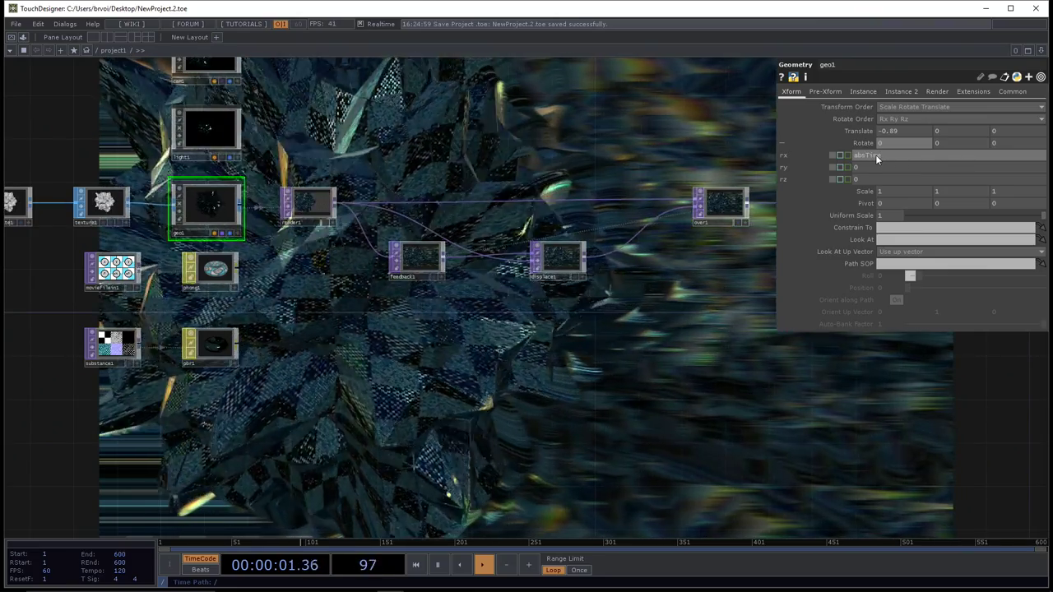
{"action": "type", "text": ".frame"}
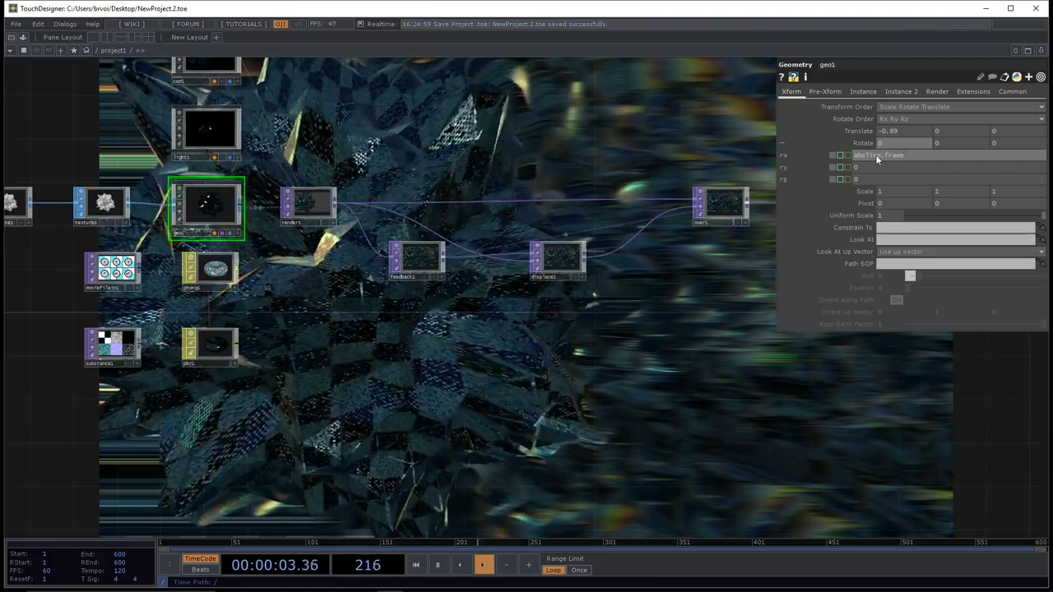
{"action": "key", "text": "Return"}
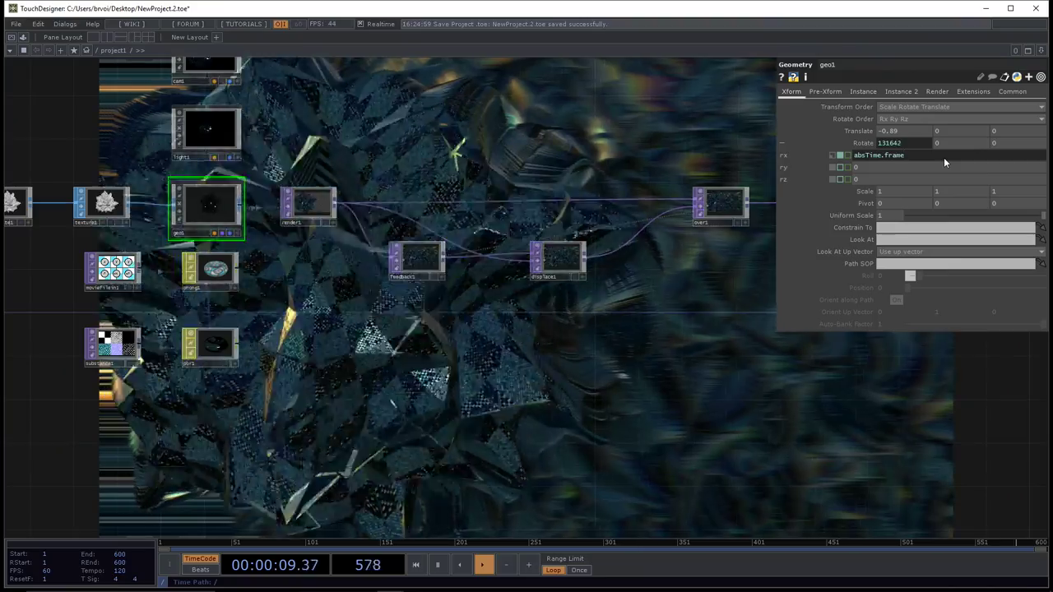
{"action": "type", "text": "*0"}
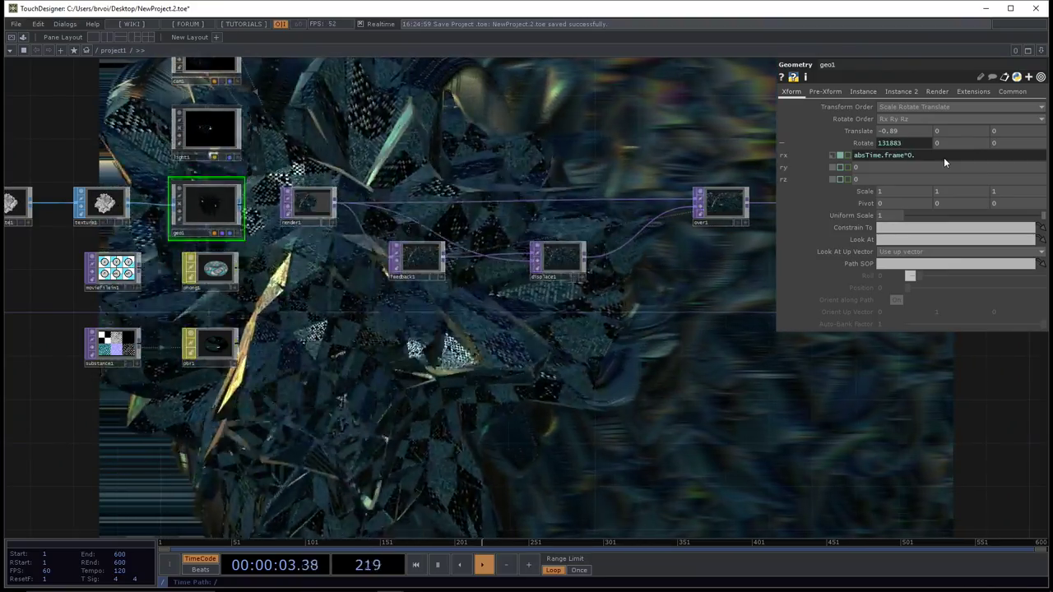
{"action": "type", "text": ".1"}
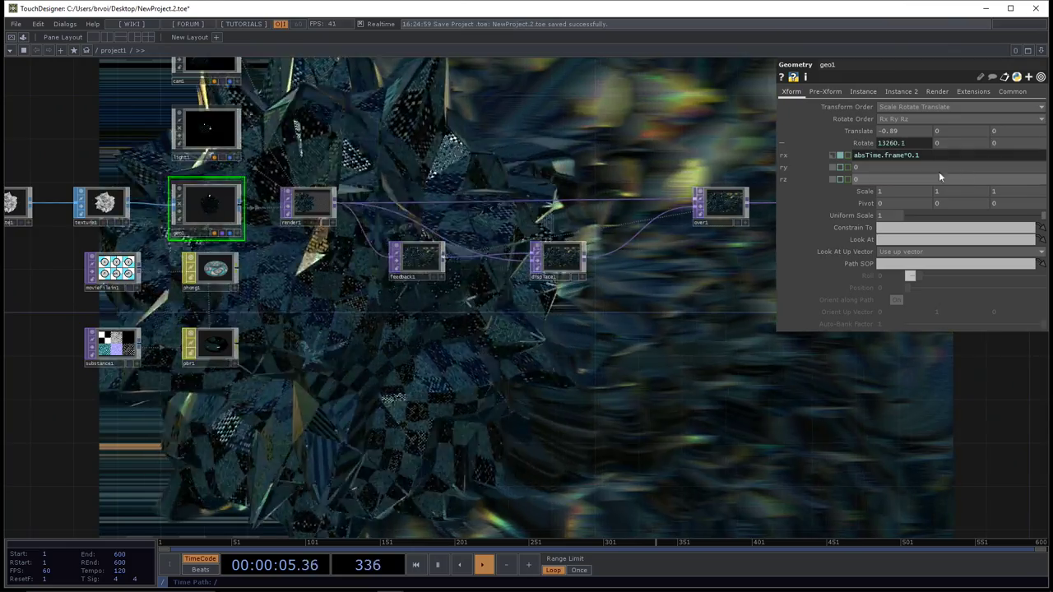
- Copy the X rotation expression of geo1 into its Y rotation
{"action": "left_click", "coordinate": [939, 156]}
{"action": "key", "text": "ctrl+c"}
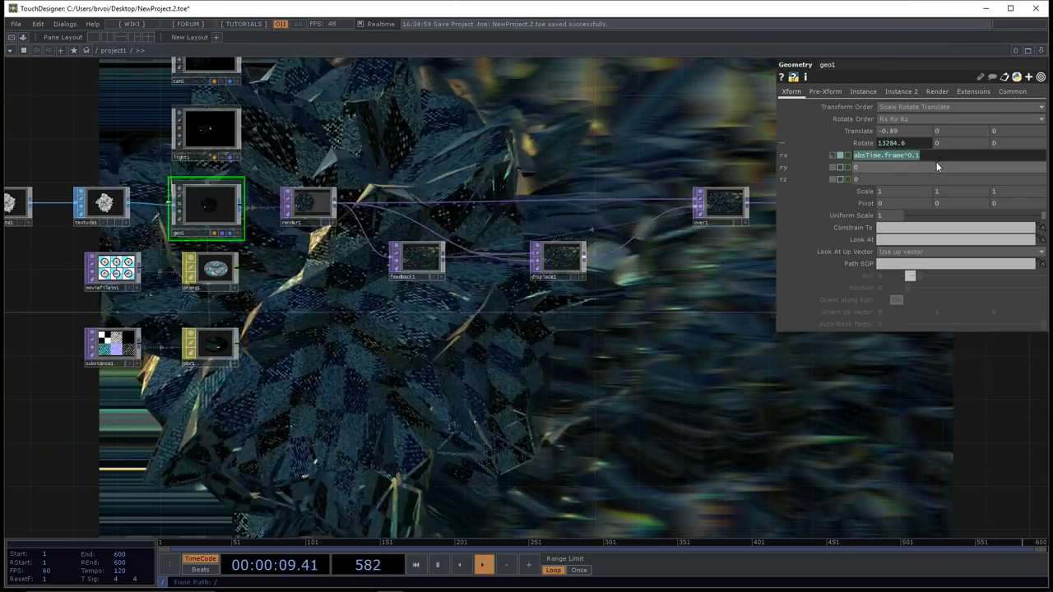
{"action": "left_click", "coordinate": [936, 166]}
{"action": "key", "text": "ctrl+v"}
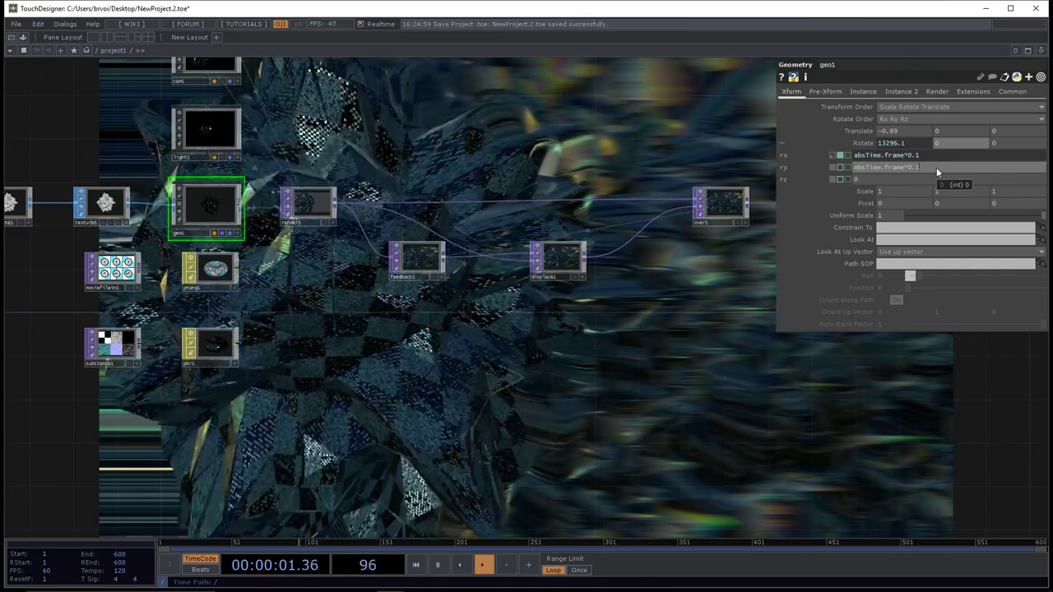
{"action": "key", "text": "Return"}
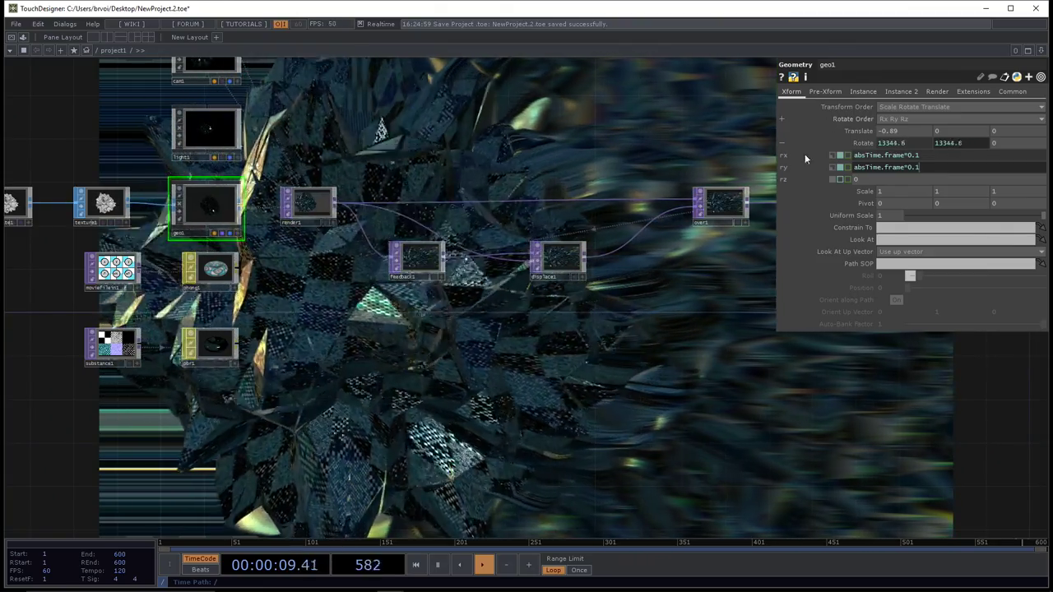
- Open the Python help for geo1 in the browser and search the Derivative documentation for "random"
{"action": "left_click_drag", "start_coordinate": [714, 351], "coordinate": [700, 361]}
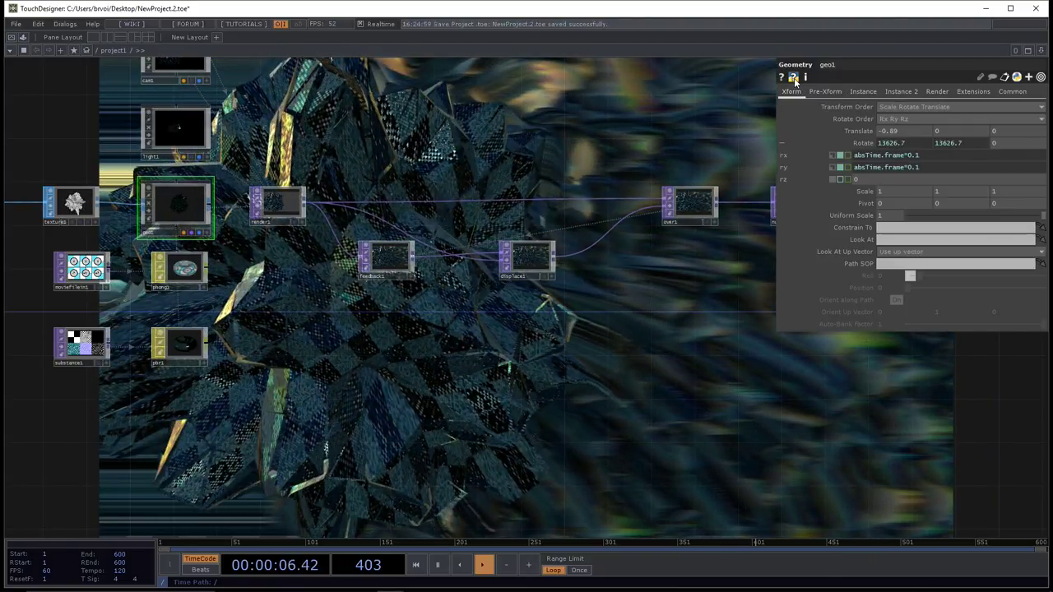
{"action": "left_click", "coordinate": [794, 79]}
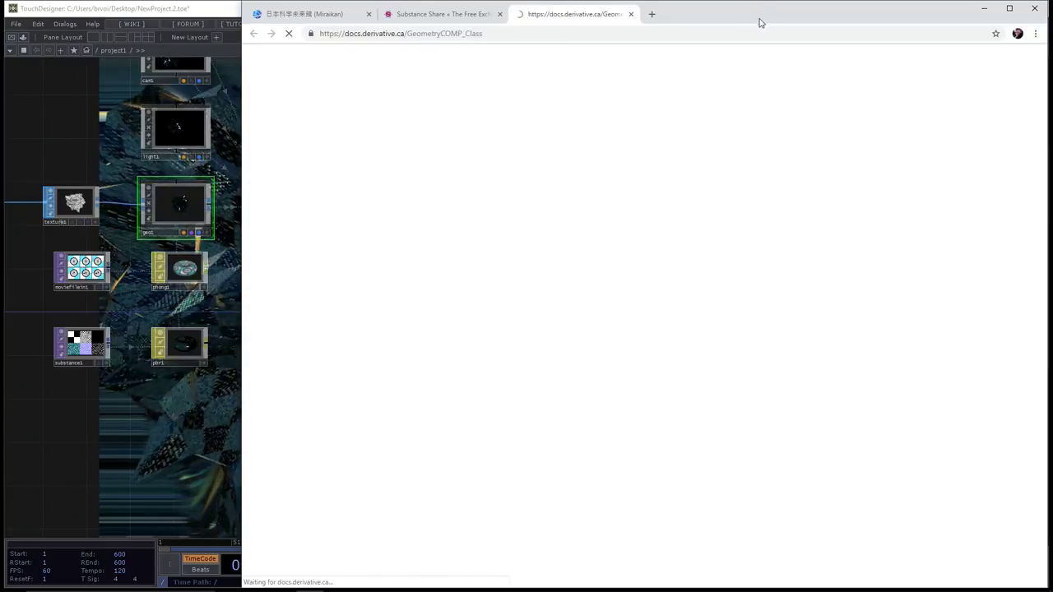
{"action": "left_click_drag", "start_coordinate": [760, 22], "coordinate": [773, 313]}
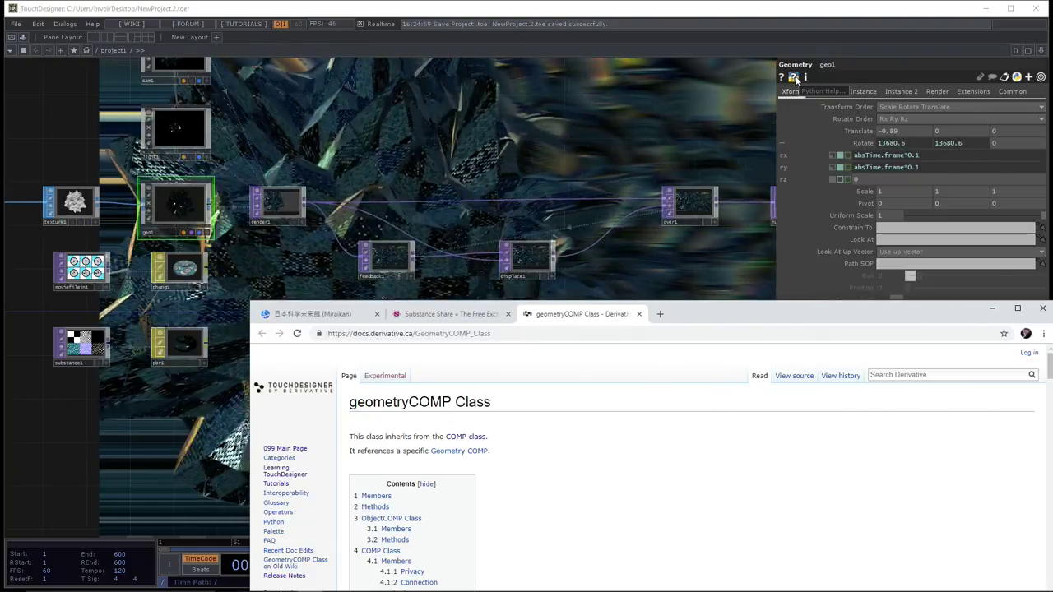
{"action": "left_click_drag", "start_coordinate": [705, 326], "coordinate": [635, 58]}
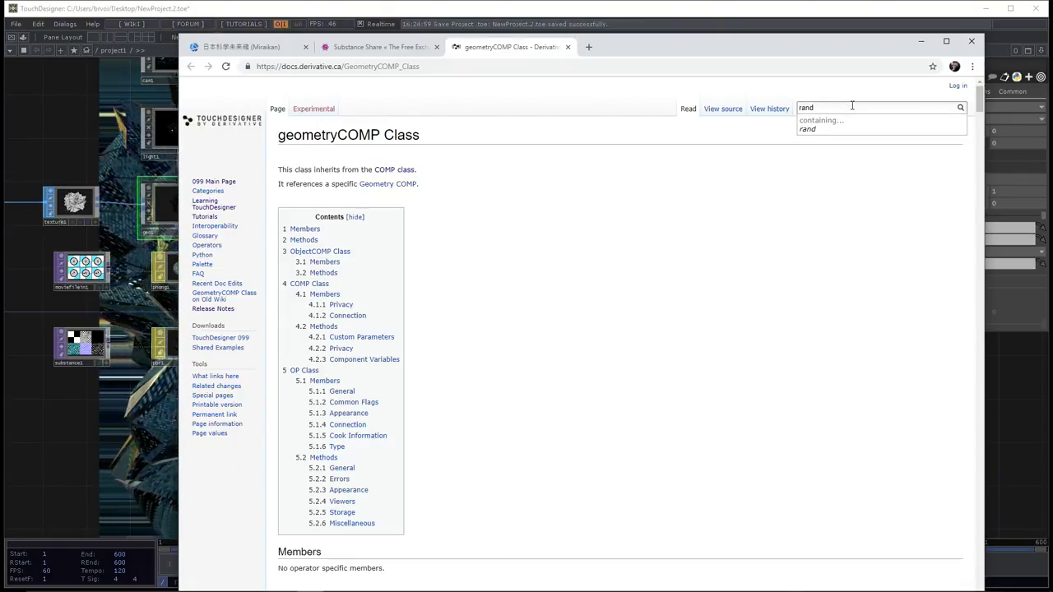
{"action": "type", "text": "om"}
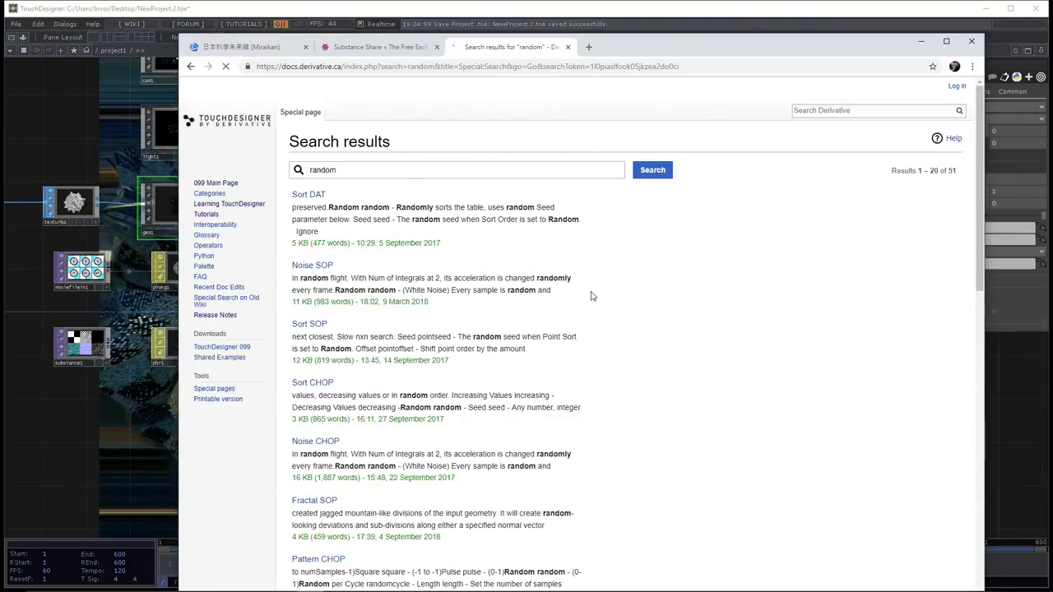
{"action": "scroll", "coordinate": [589, 296], "scroll_direction": "down", "scroll_amount": 5}
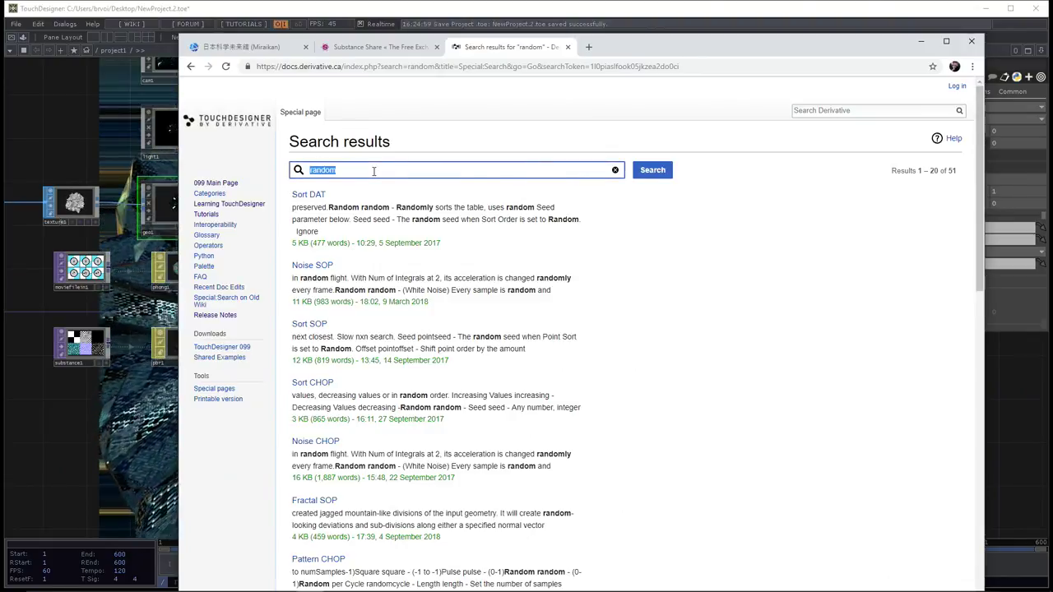
- Look up the tdu Module page in the documentation and examine the rand(seed) method
{"action": "type", "text": "td"}
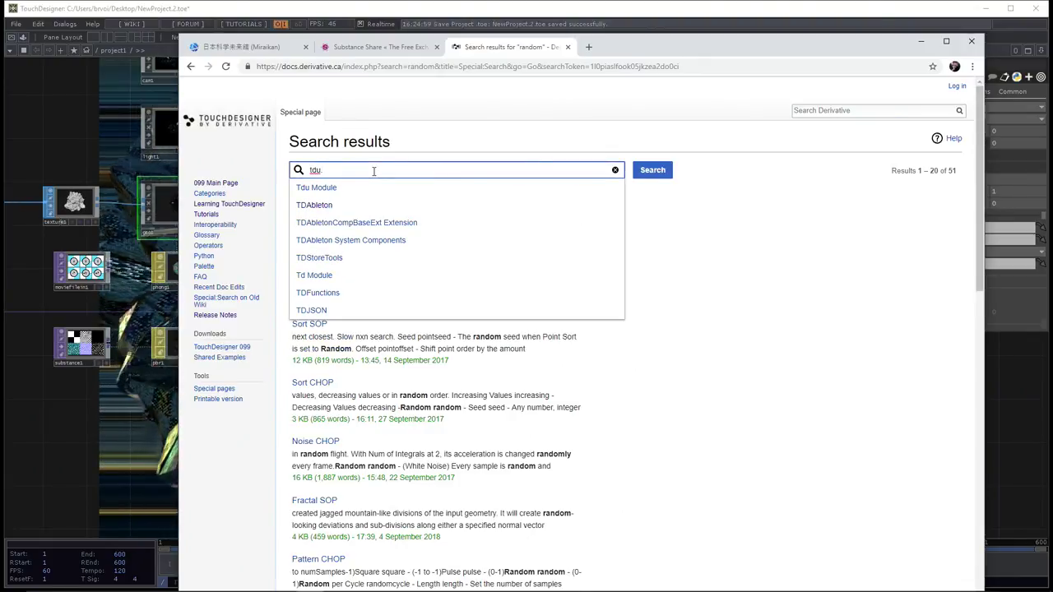
{"action": "type", "text": "u"}
{"action": "key", "text": "Down"}
{"action": "key", "text": "Return"}
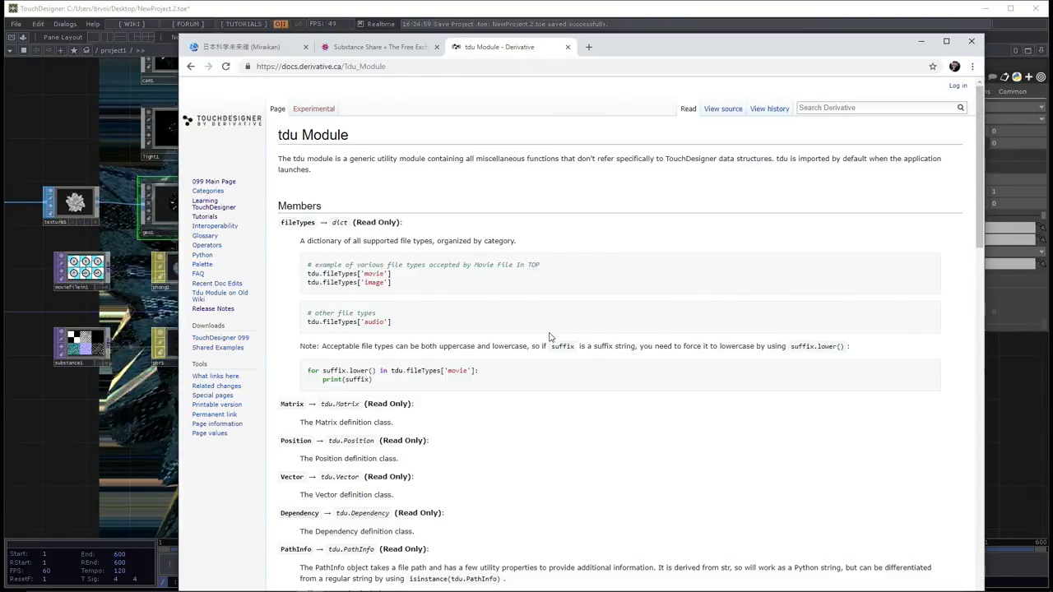
{"action": "scroll", "coordinate": [530, 352], "scroll_direction": "down", "scroll_amount": 5}
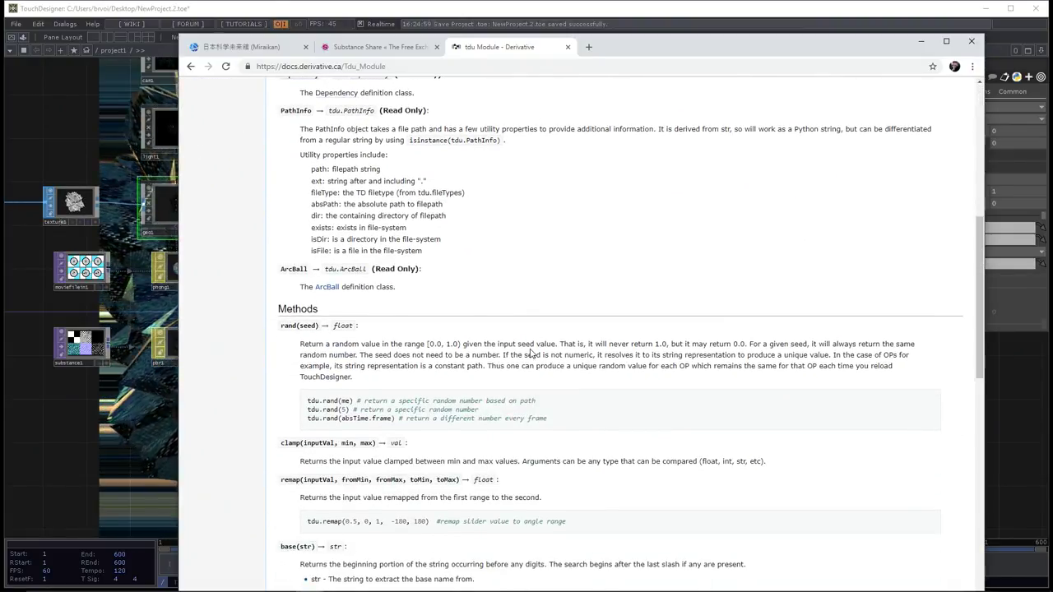
{"action": "scroll", "coordinate": [531, 353], "scroll_direction": "down", "scroll_amount": 2}
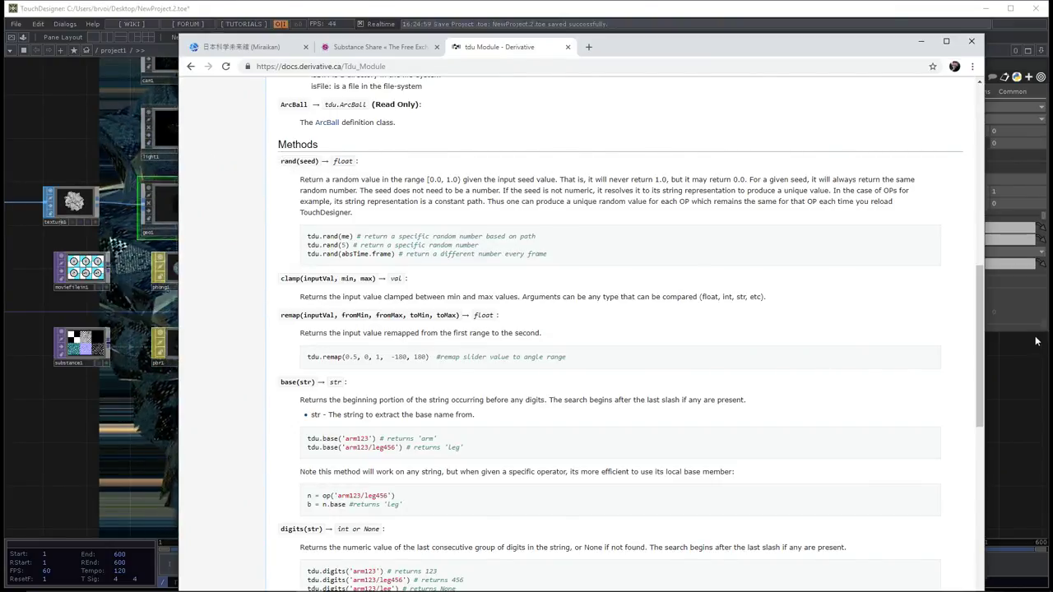
- Change geo1's X rotation expression to tdu.rand(absTime.frame*0.1)*180
{"action": "left_click", "coordinate": [1005, 380]}
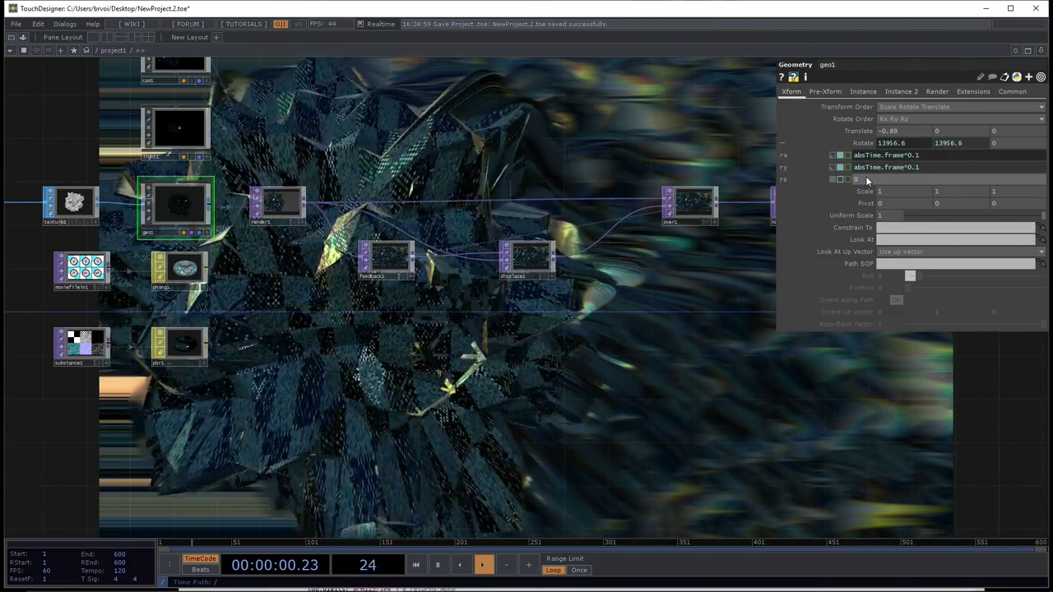
{"action": "type", "text": "tdu.r"}
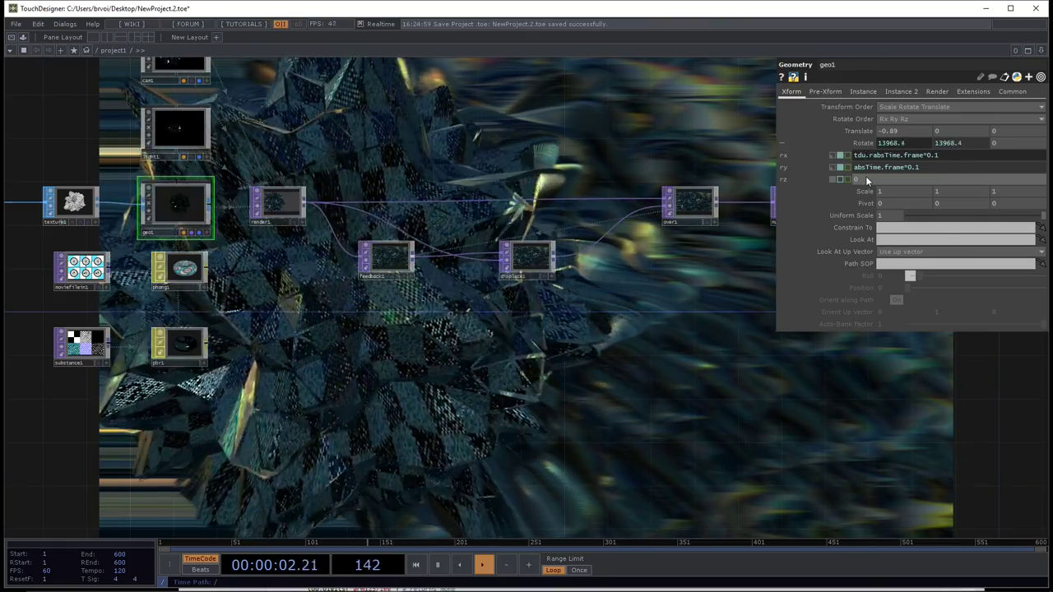
{"action": "type", "text": "and"}
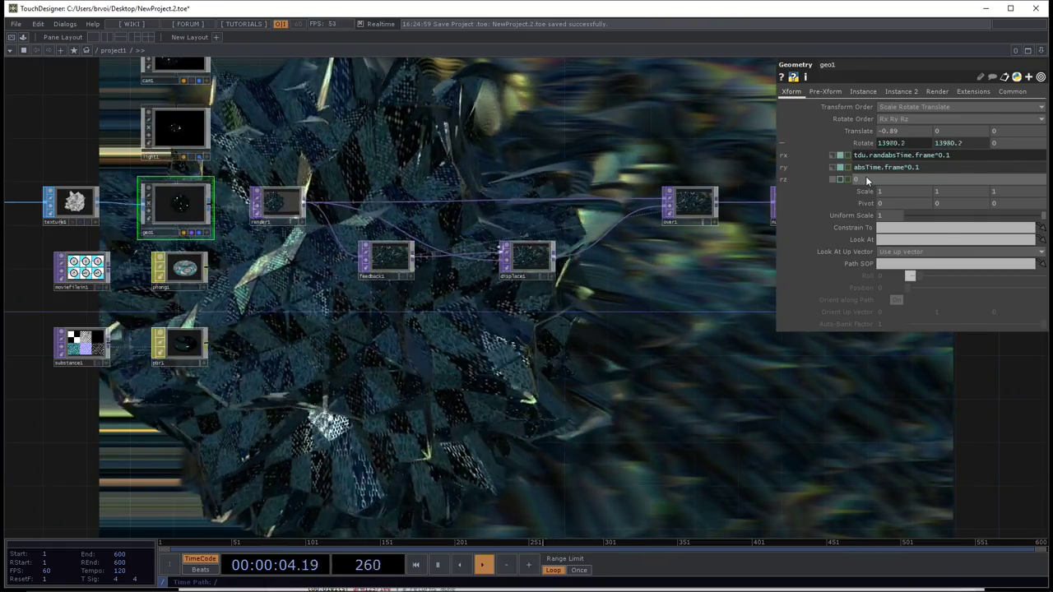
{"action": "type", "text": "("}
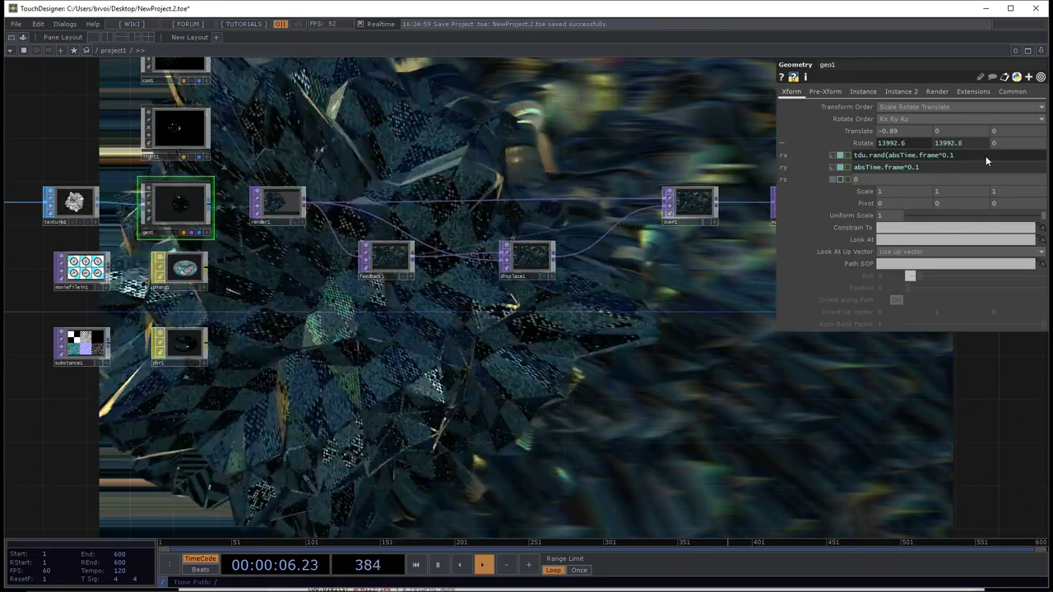
{"action": "type", "text": ")"}
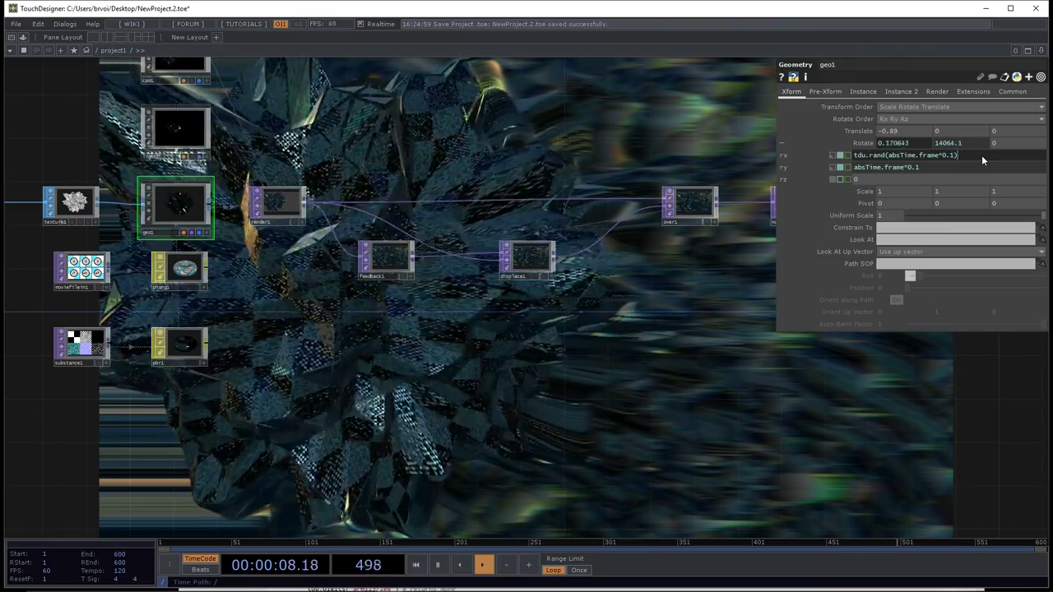
{"action": "type", "text": "*"}
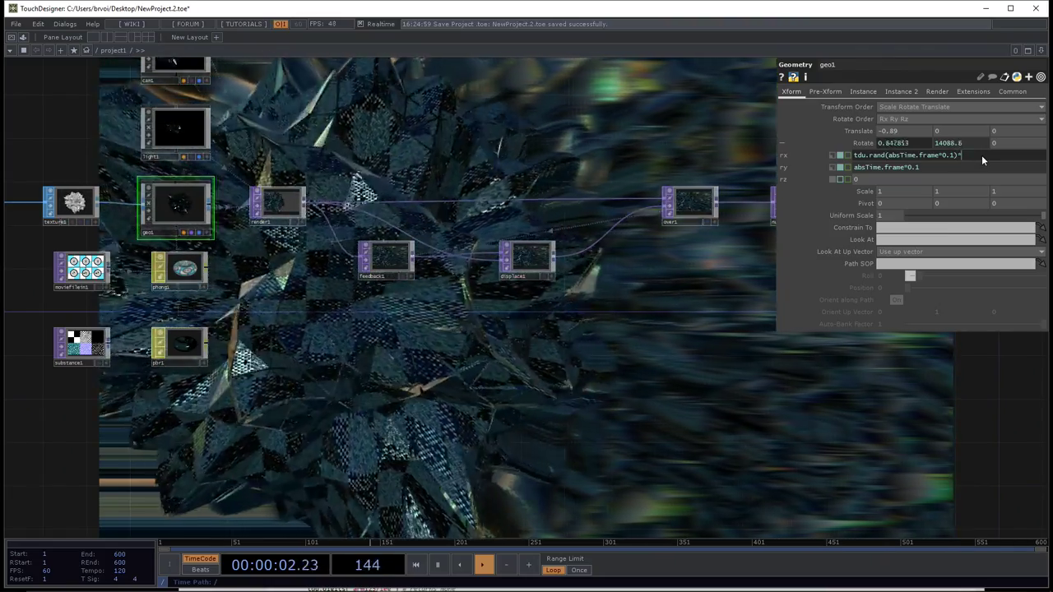
{"action": "type", "text": "180"}
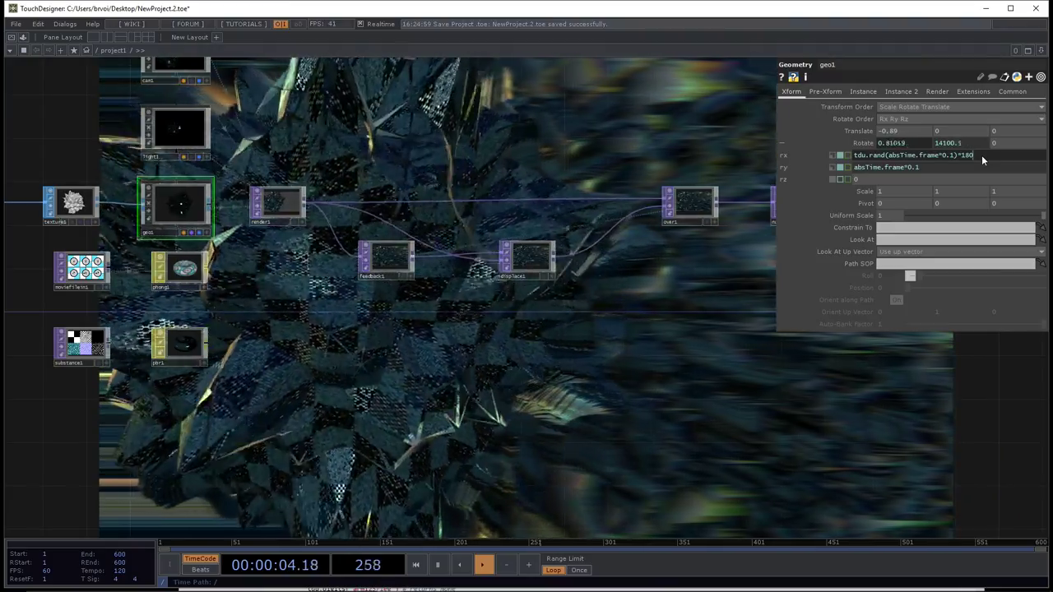
{"action": "key", "text": "Return"}
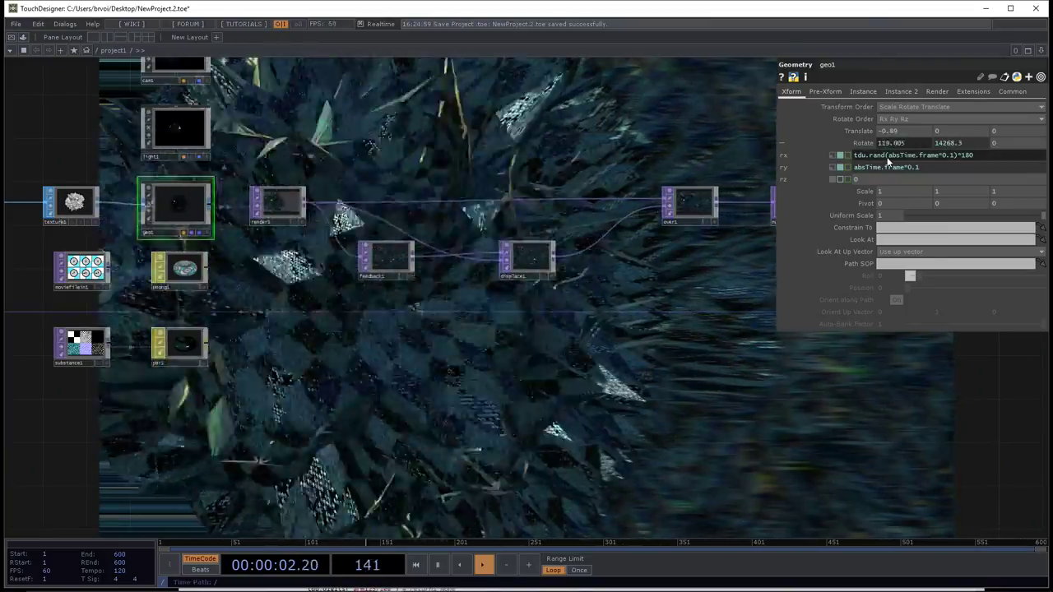
- Replace the random function in geo1's X rotation expression with a sine, giving math.sin(absTime.frame*0.1)*180
{"action": "left_click_drag", "start_coordinate": [887, 156], "coordinate": [852, 156]}
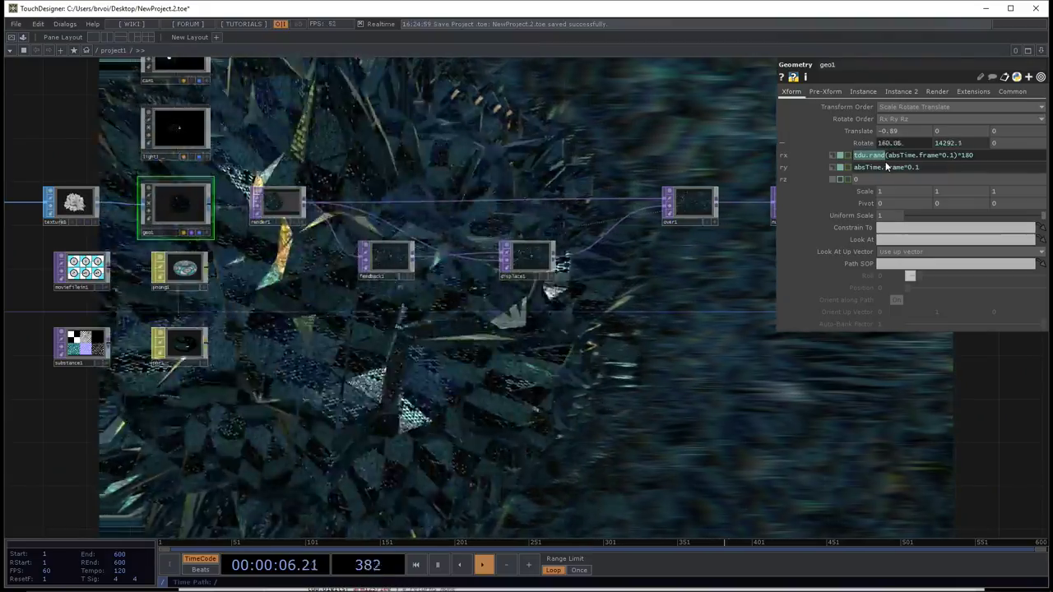
{"action": "type", "text": "sin"}
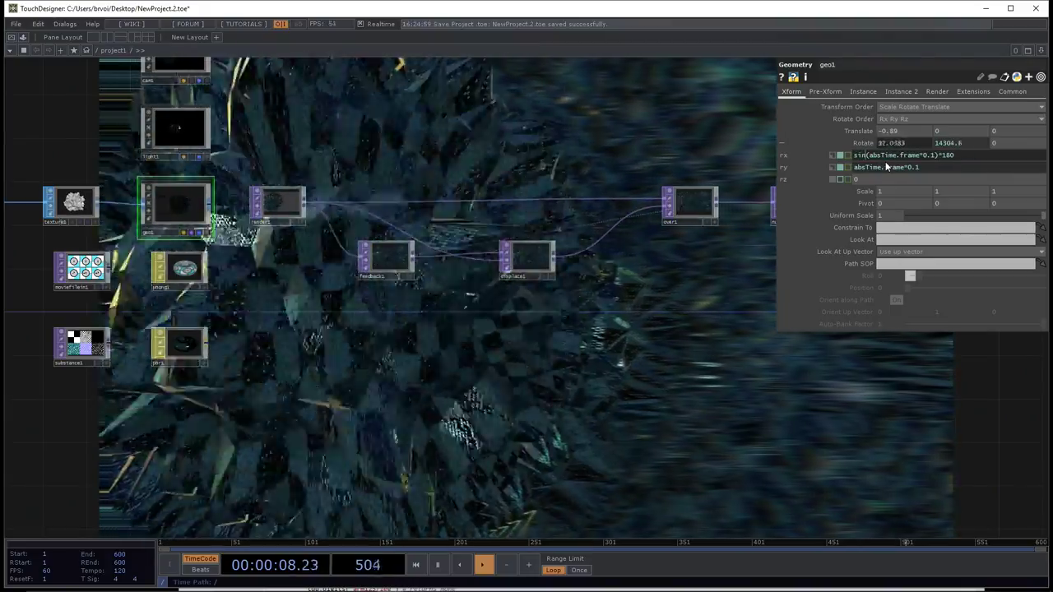
{"action": "key", "text": "Return"}
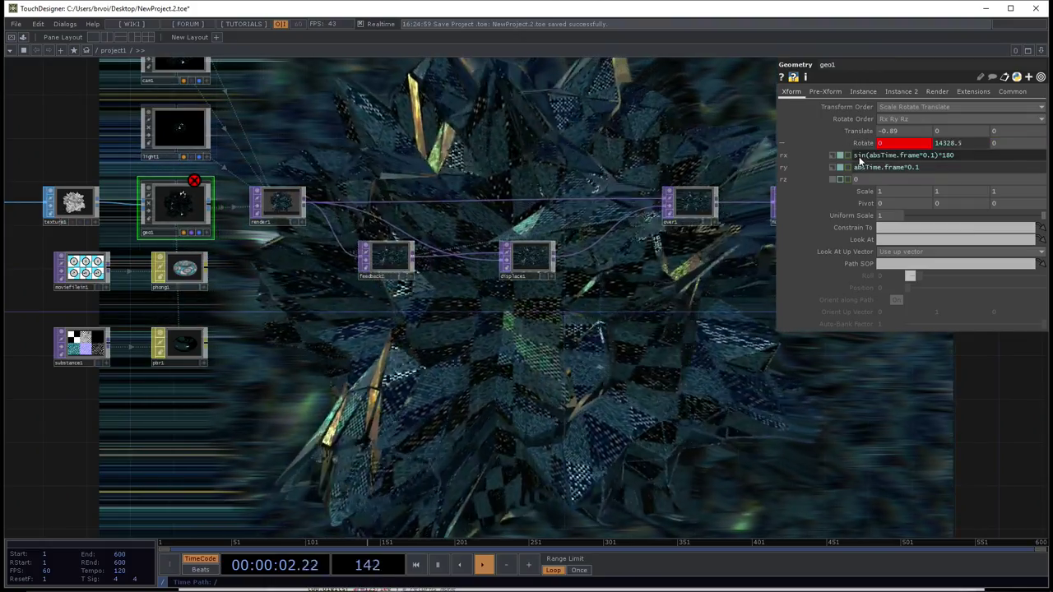
{"action": "left_click", "coordinate": [859, 161]}
{"action": "key", "text": "Home"}
{"action": "type", "text": "math."}
{"action": "key", "text": "Return"}
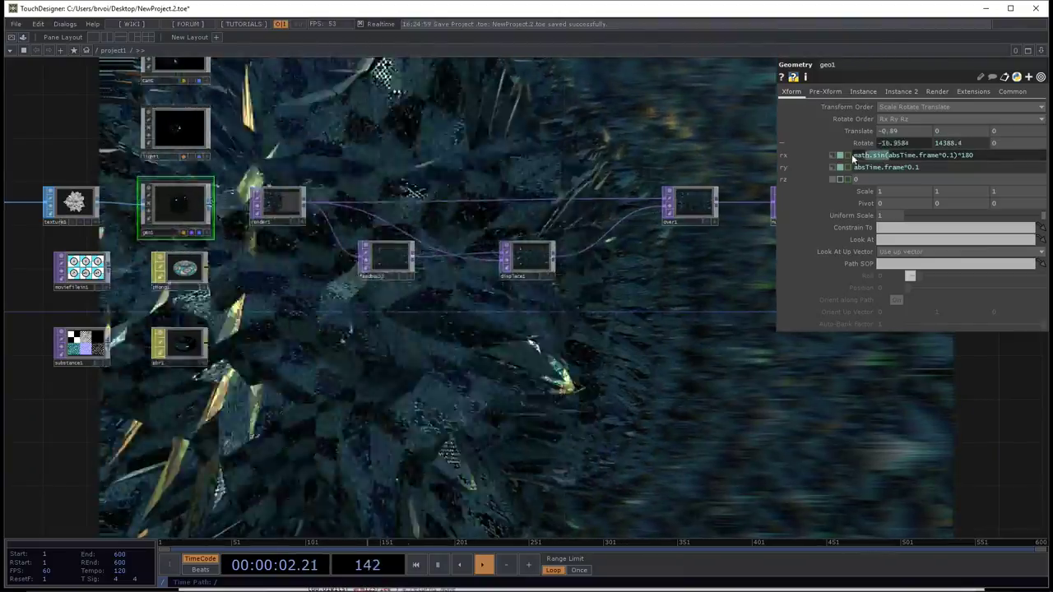
- Strip the sine function and multiplier from geo1's X rotation expression, leaving absTime.frame*0.1
{"action": "left_click", "coordinate": [858, 155]}
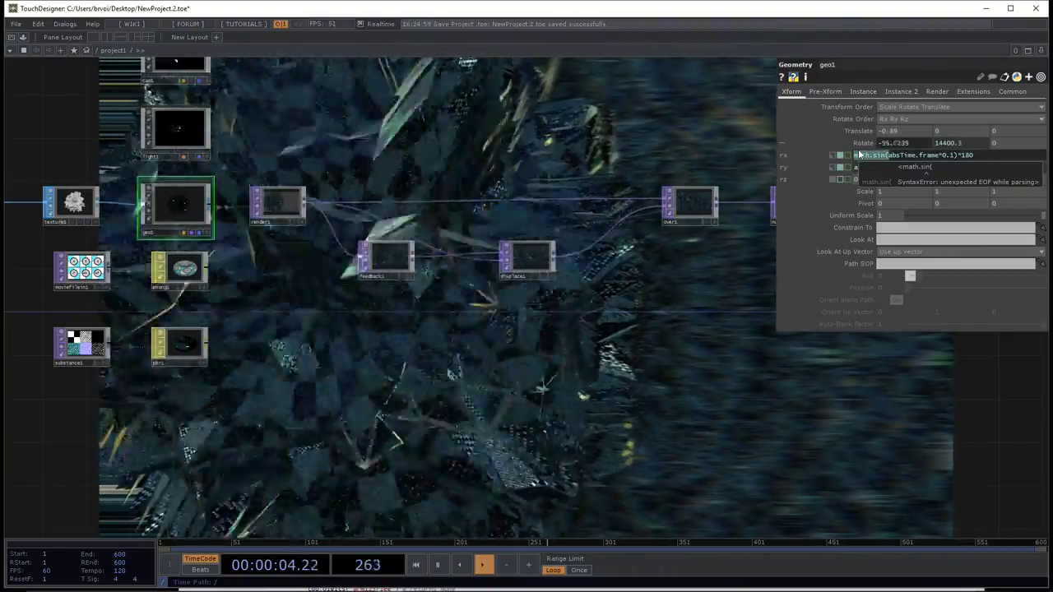
{"action": "key", "text": "Delete"}
{"action": "left_click", "coordinate": [951, 157]}
{"action": "key", "text": "Delete"}
{"action": "key", "text": "Delete"}
{"action": "key", "text": "Delete"}
{"action": "key", "text": "Delete"}
{"action": "key", "text": "Delete"}
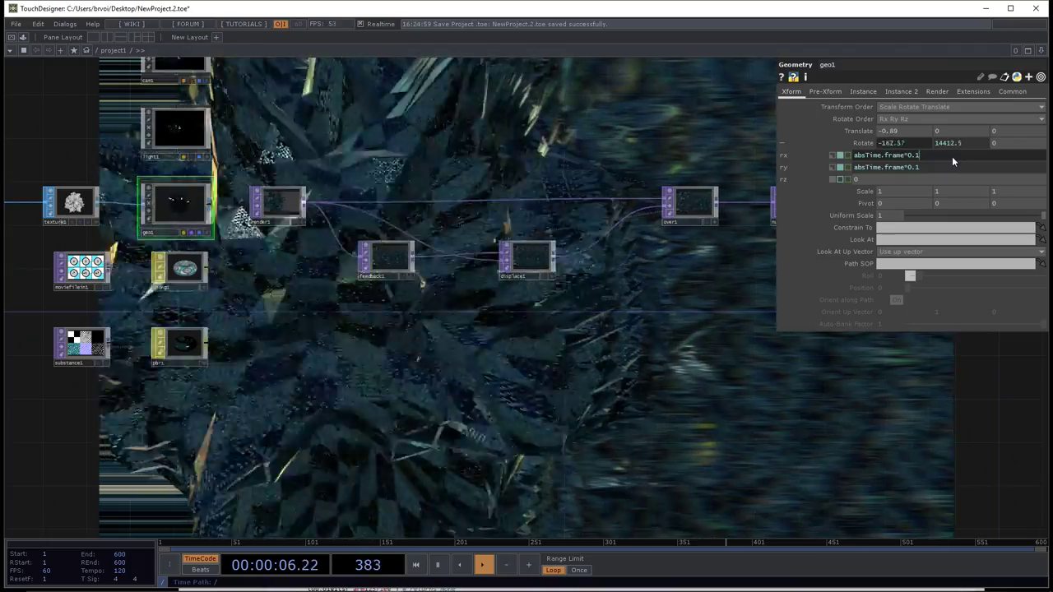
{"action": "key", "text": "Return"}
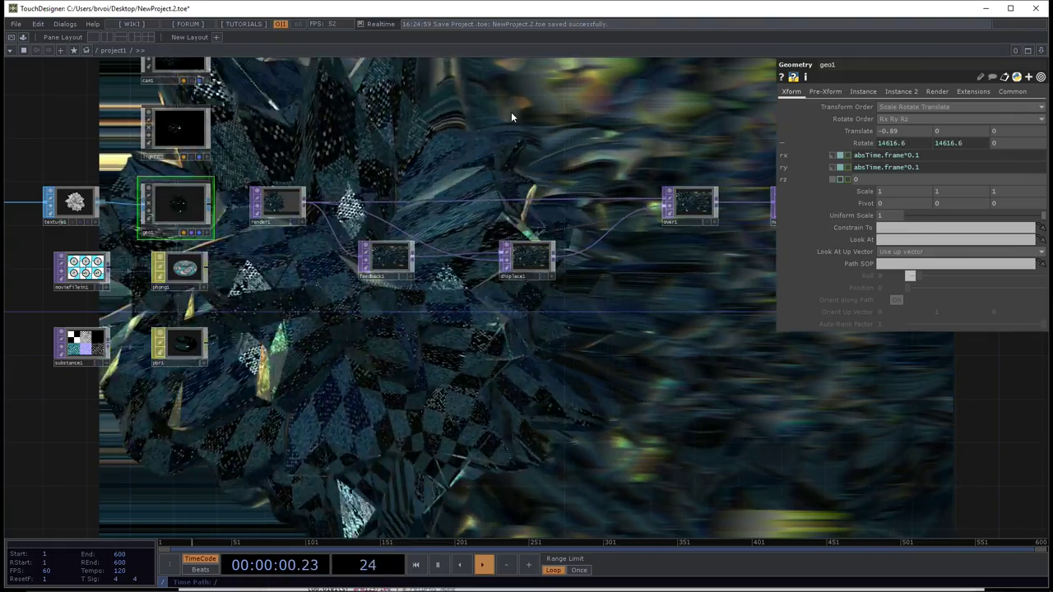
- Reduce the FOV Angle in cam1's view settings to 44.1
{"action": "left_click_drag", "start_coordinate": [518, 122], "coordinate": [554, 199]}
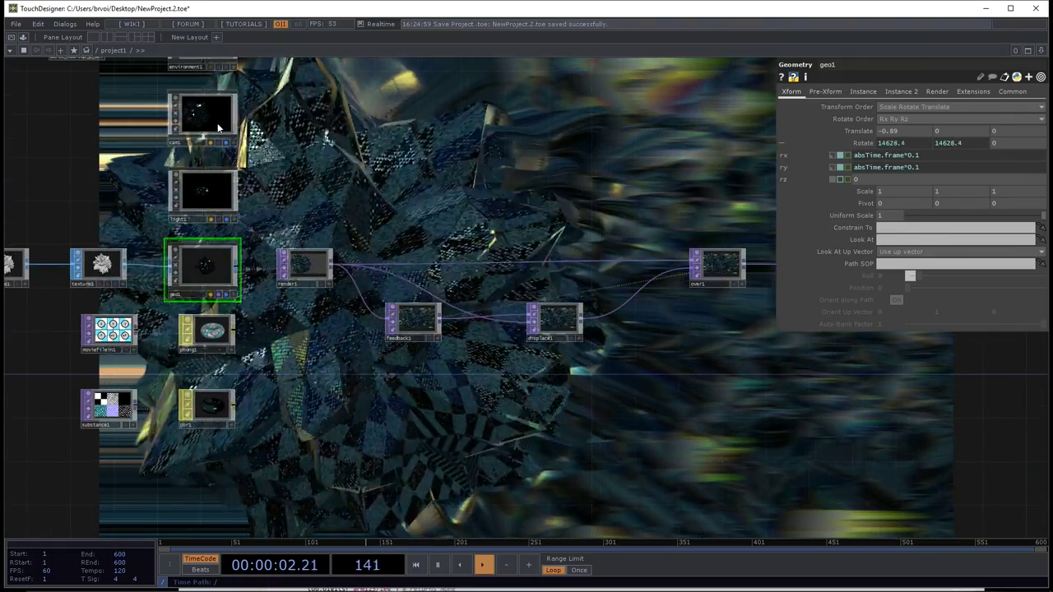
{"action": "left_click", "coordinate": [218, 128]}
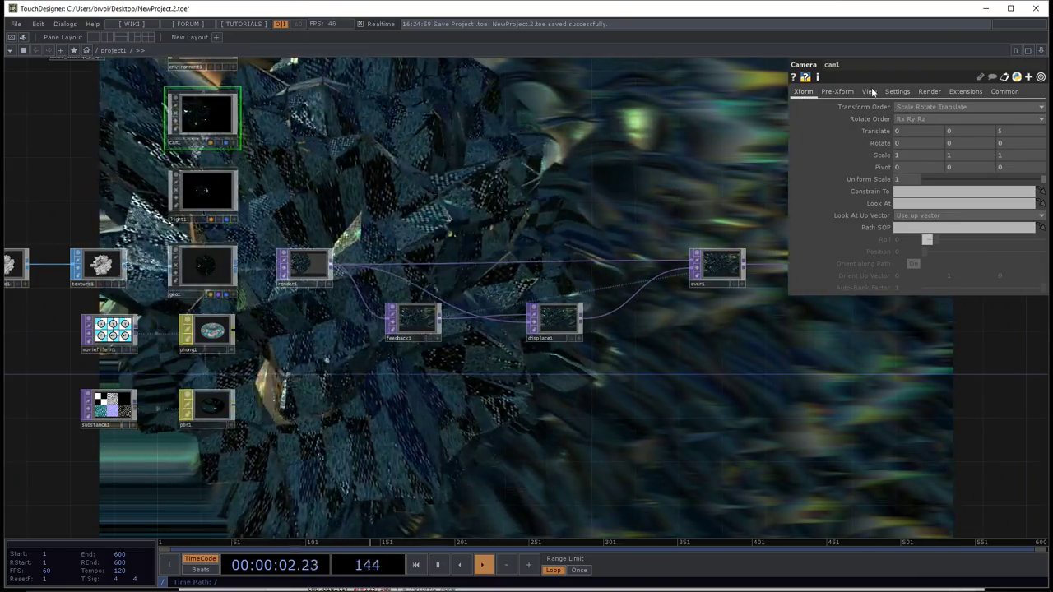
{"action": "left_click", "coordinate": [871, 88]}
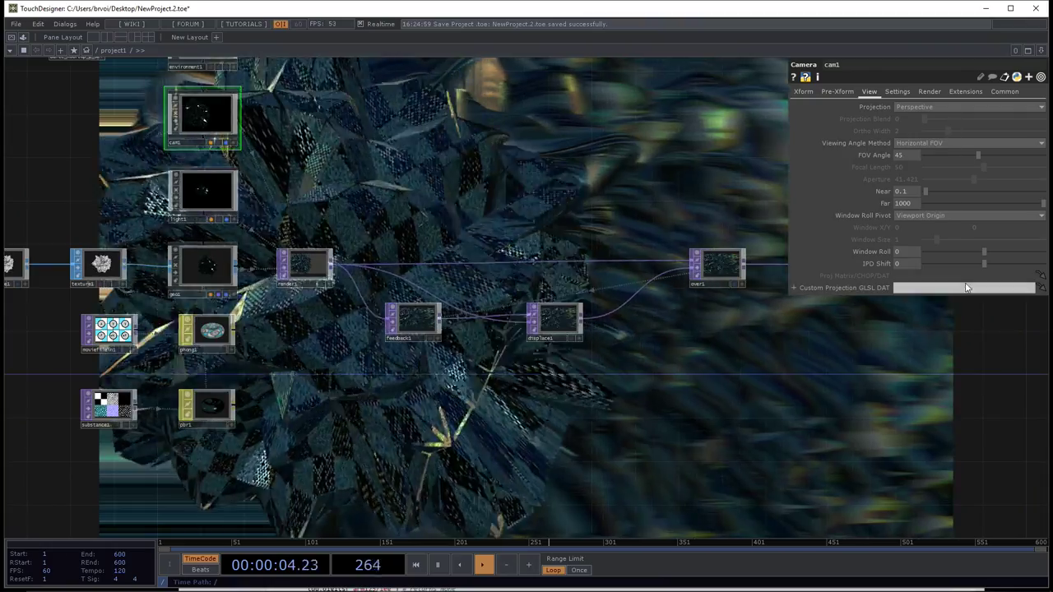
{"action": "mouse_move", "coordinate": [978, 155]}
{"action": "left_mouse_down"}
{"action": "mouse_move", "coordinate": [964, 157]}
{"action": "mouse_move", "coordinate": [985, 158]}
{"action": "mouse_move", "coordinate": [978, 162]}
{"action": "left_mouse_up"}
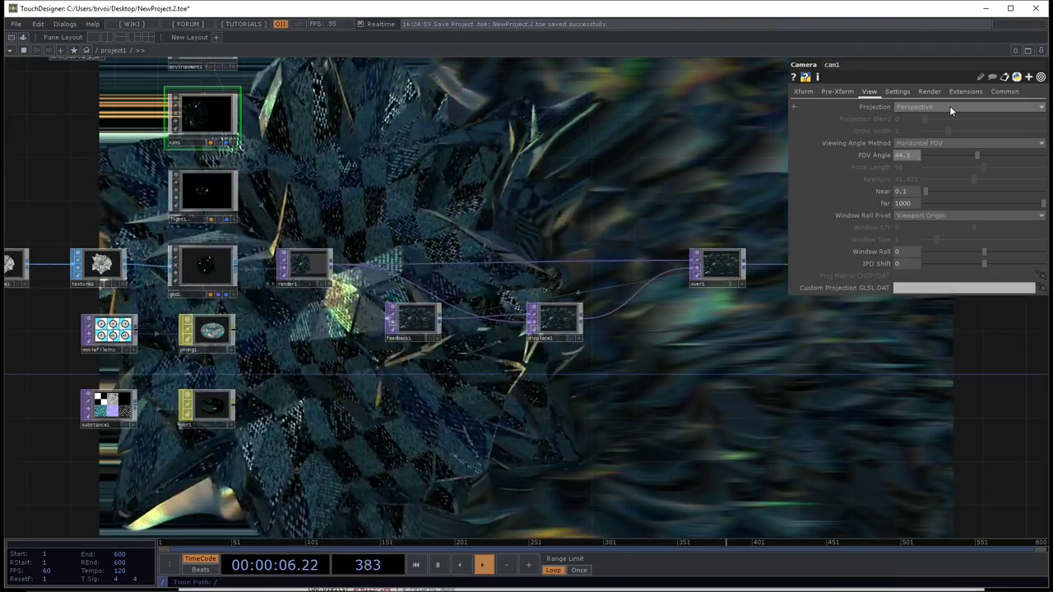
- Try cam1's Orthographic and Perspective to Ortho Blend projections with different Projection Blend amounts, and return the projection to Perspective
{"action": "left_click", "coordinate": [949, 105]}
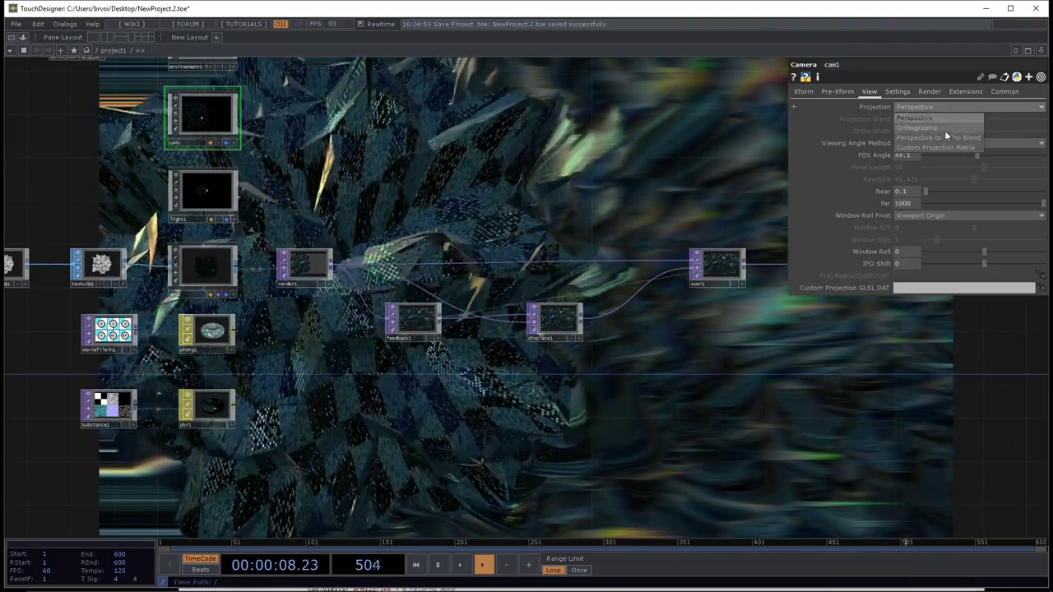
{"action": "left_click", "coordinate": [946, 128]}
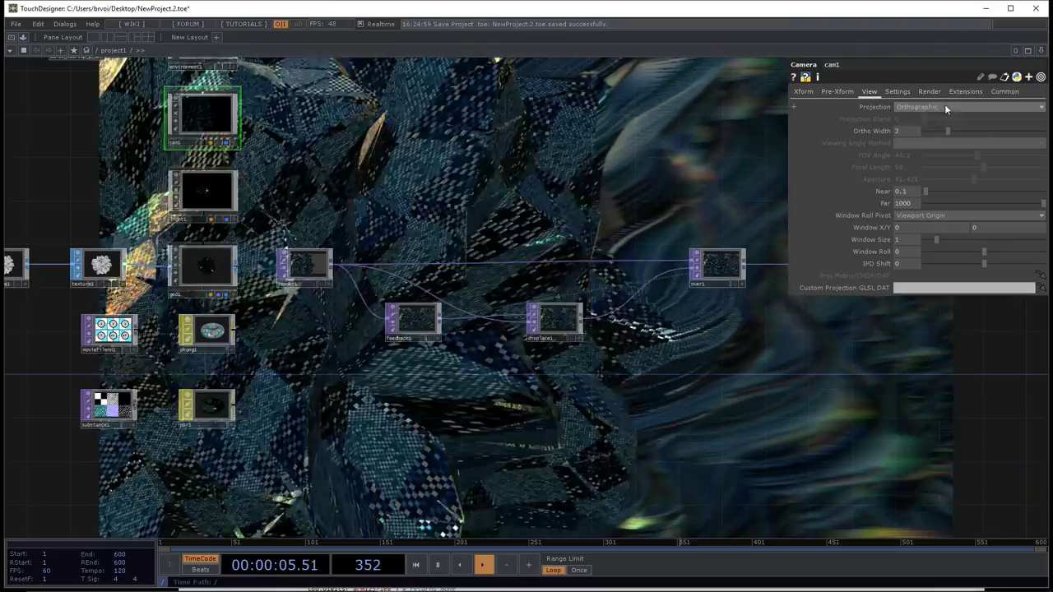
{"action": "left_click", "coordinate": [944, 106]}
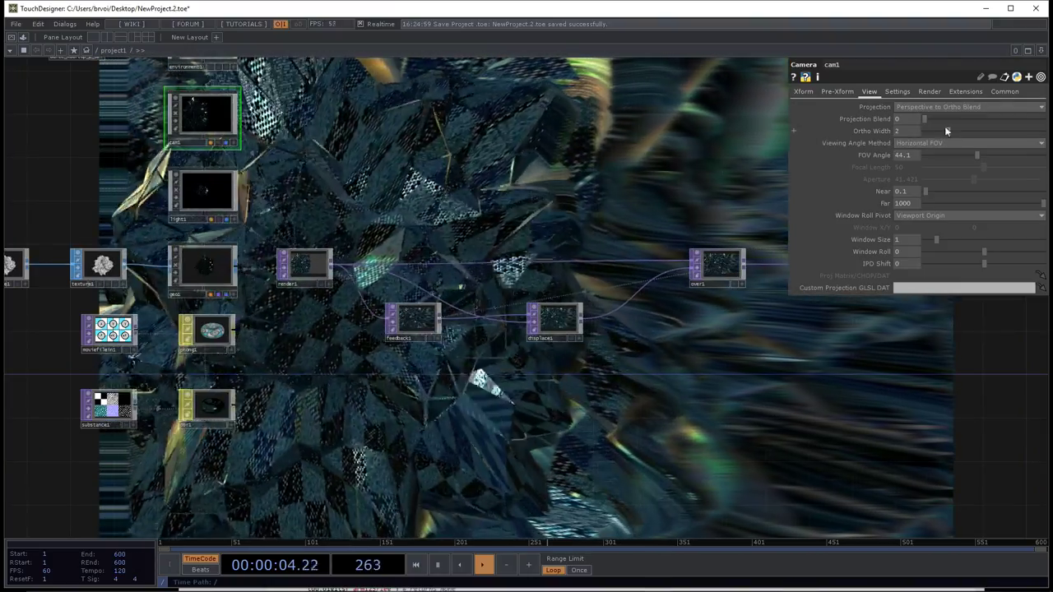
{"action": "left_click_drag", "start_coordinate": [924, 118], "coordinate": [1035, 129]}
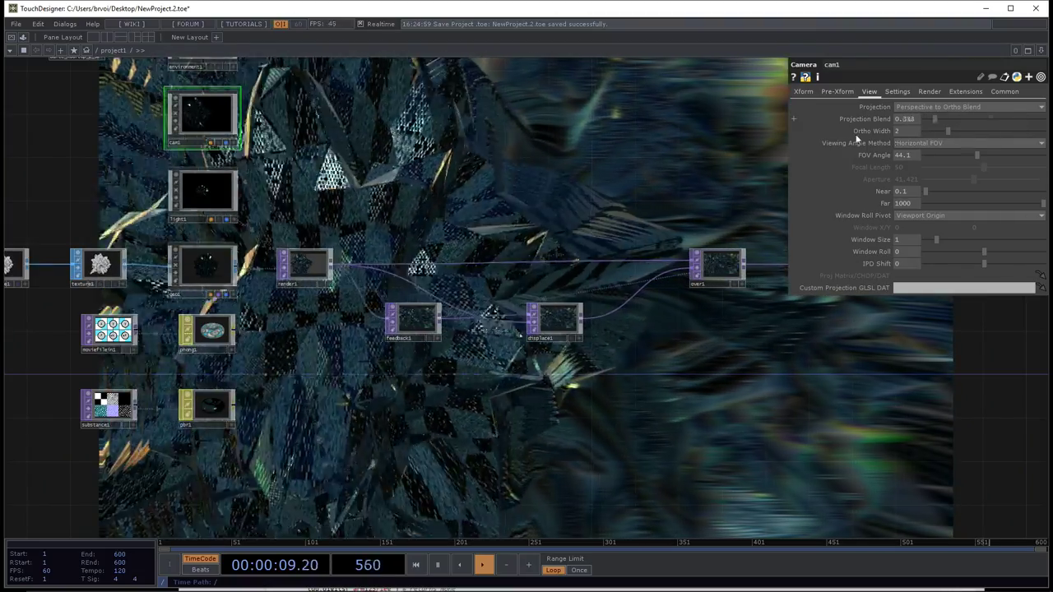
{"action": "left_click_drag", "start_coordinate": [855, 140], "coordinate": [836, 135]}
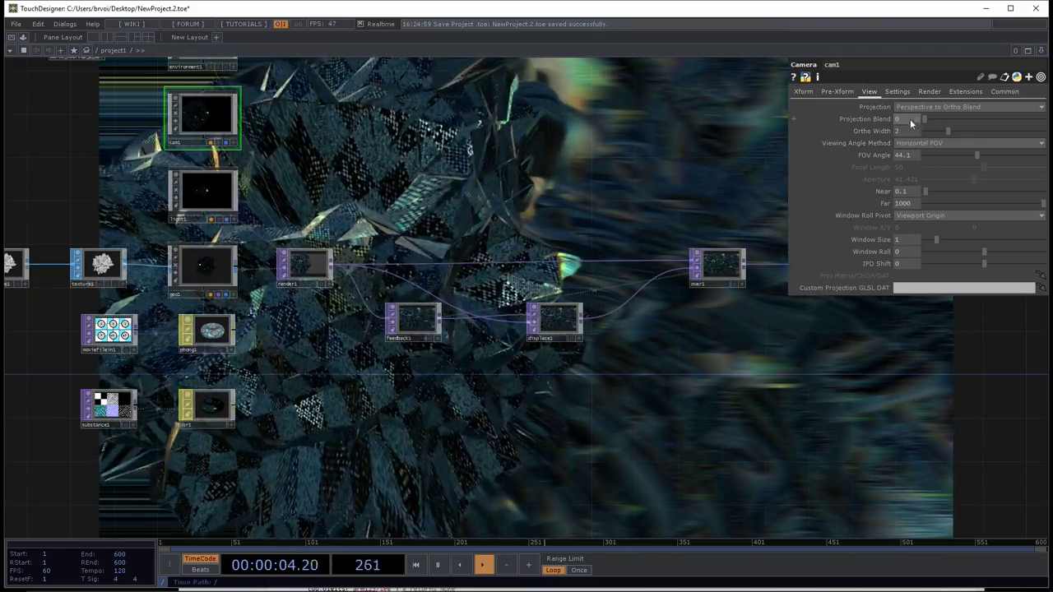
{"action": "left_click_drag", "start_coordinate": [923, 118], "coordinate": [1049, 133]}
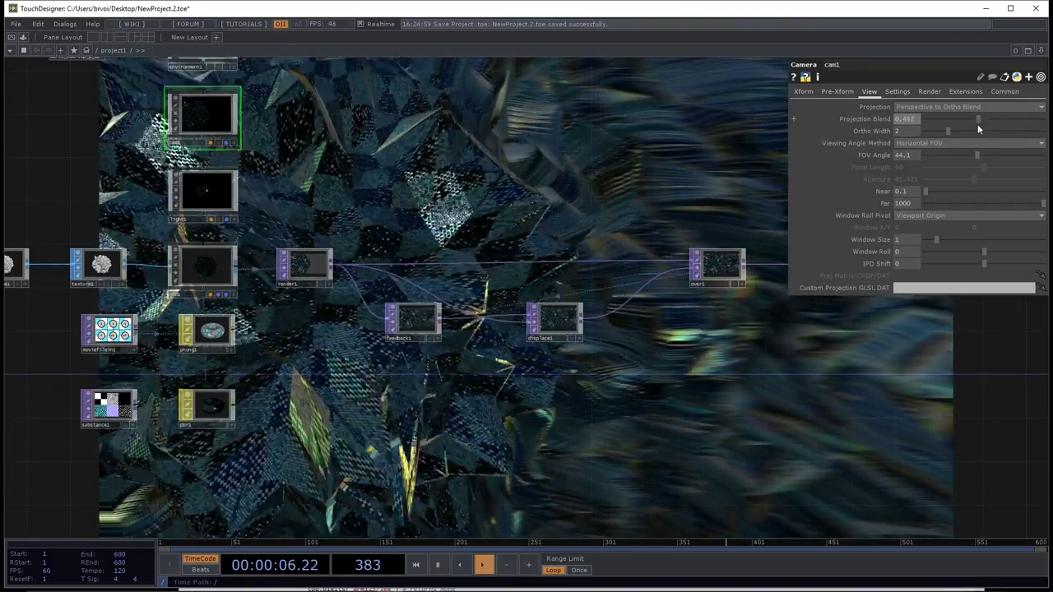
{"action": "left_click_drag", "start_coordinate": [913, 130], "coordinate": [765, 196]}
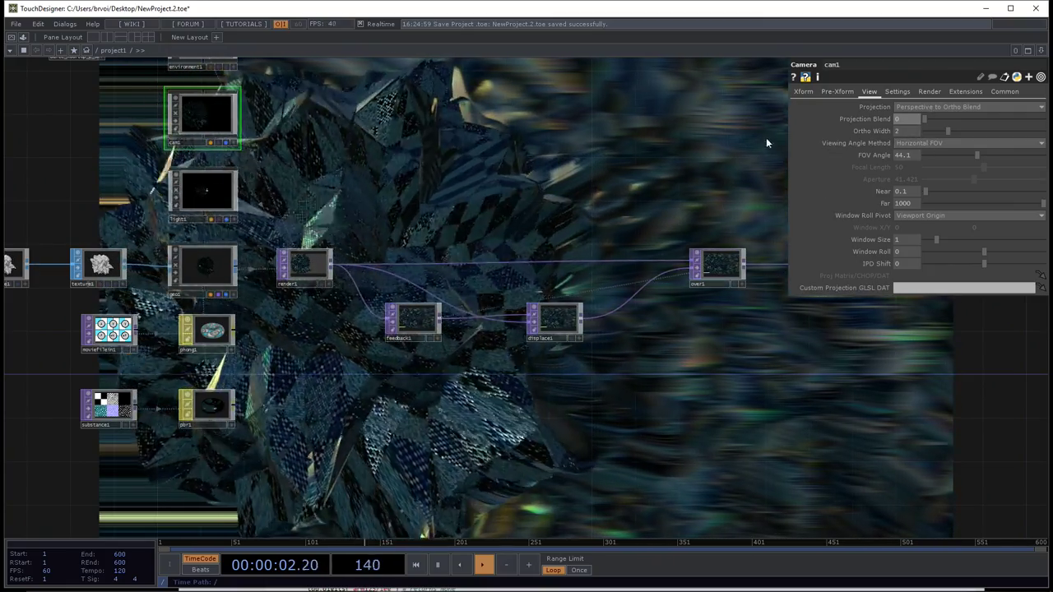
{"action": "left_click", "coordinate": [947, 108]}
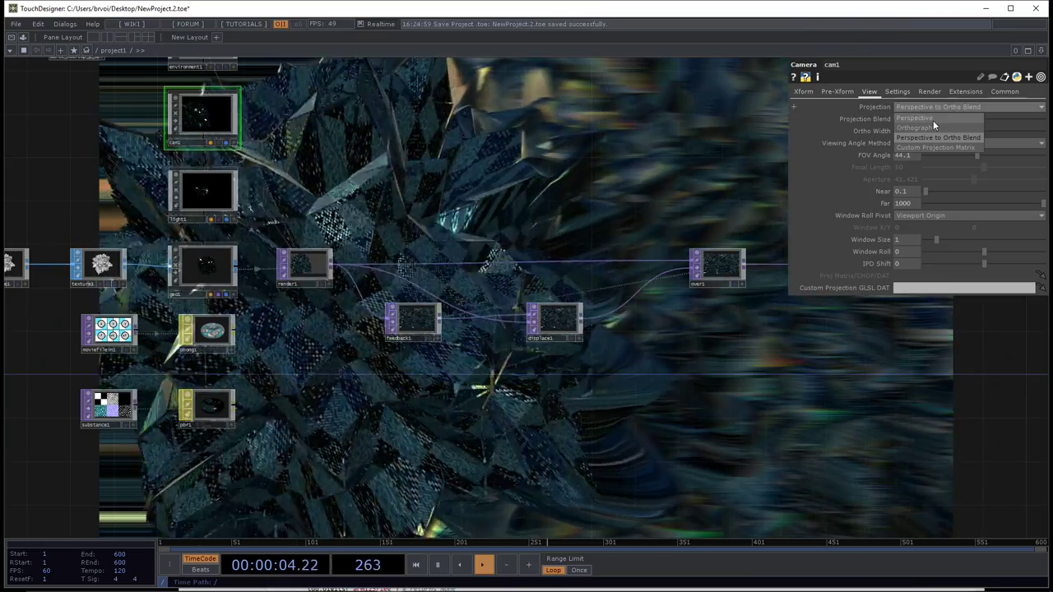
{"action": "left_click", "coordinate": [932, 120]}
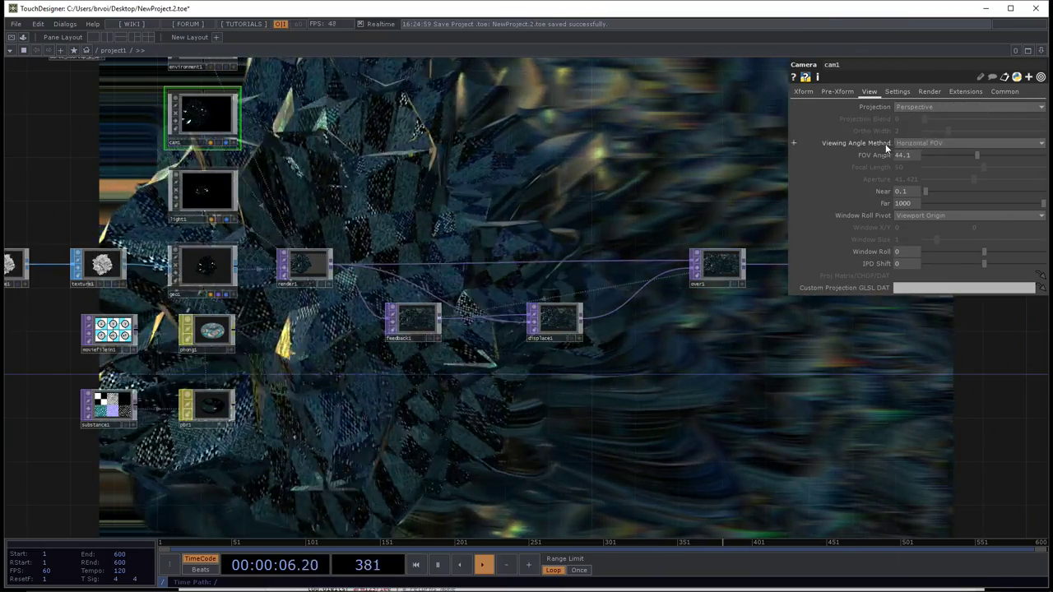
- Switch cam1's viewing angle method to Focal Length and Aperture, and raise both focal length and aperture to 100
{"action": "left_click", "coordinate": [949, 144]}
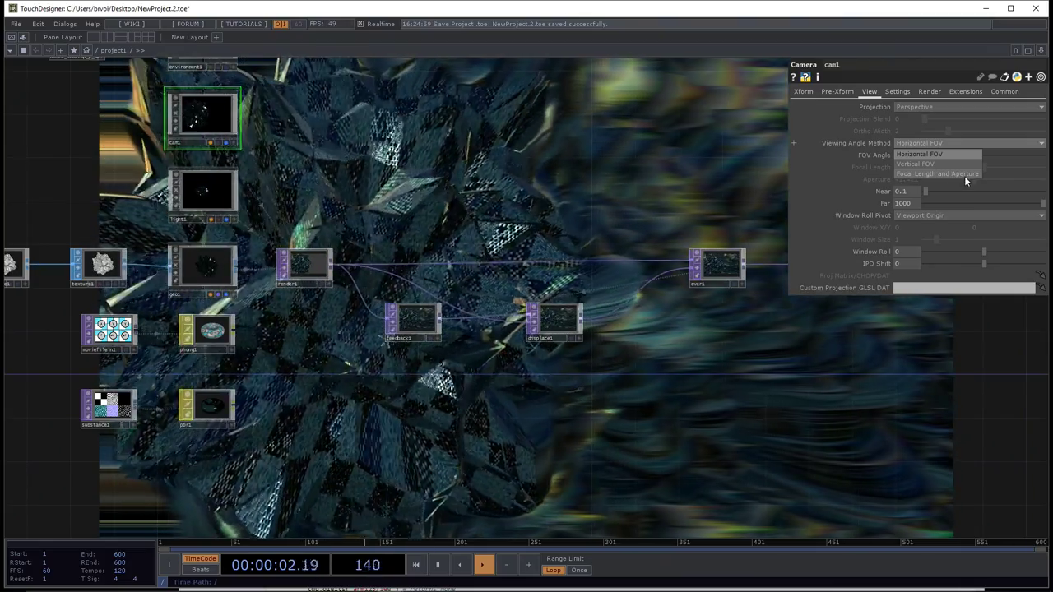
{"action": "left_click", "coordinate": [964, 174]}
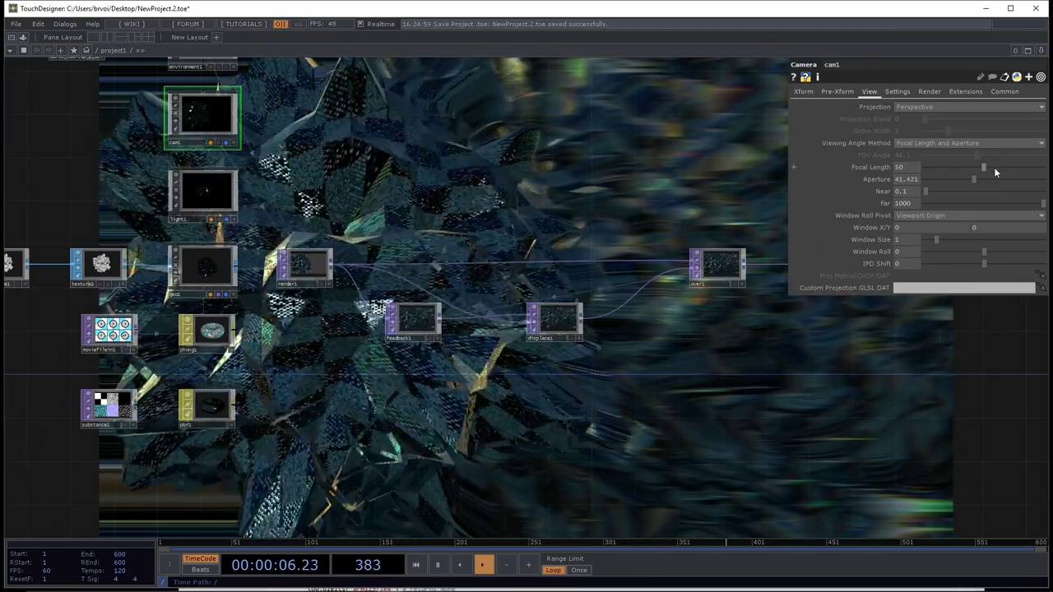
{"action": "left_click_drag", "start_coordinate": [987, 167], "coordinate": [1046, 176]}
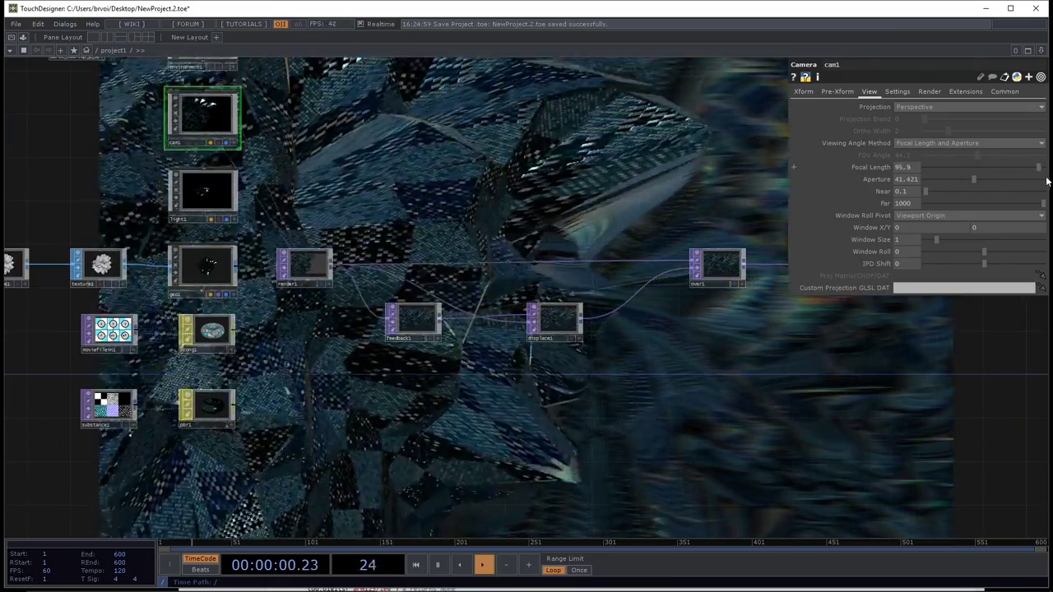
{"action": "left_click_drag", "start_coordinate": [973, 178], "coordinate": [1050, 191]}
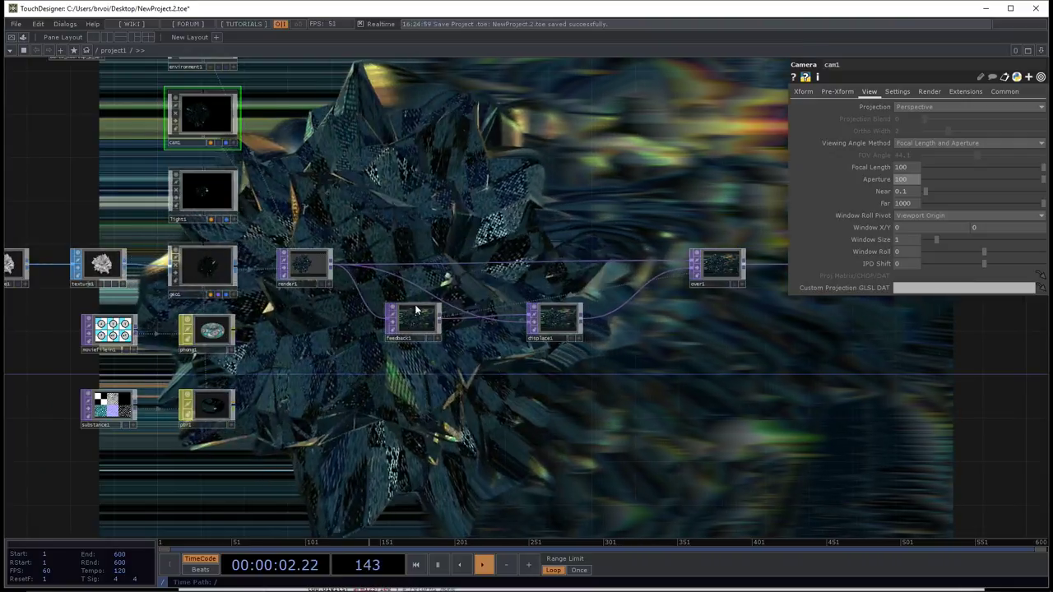
- Shift geo1 along X by setting its X translation to -1.33
{"action": "left_click", "coordinate": [187, 278]}
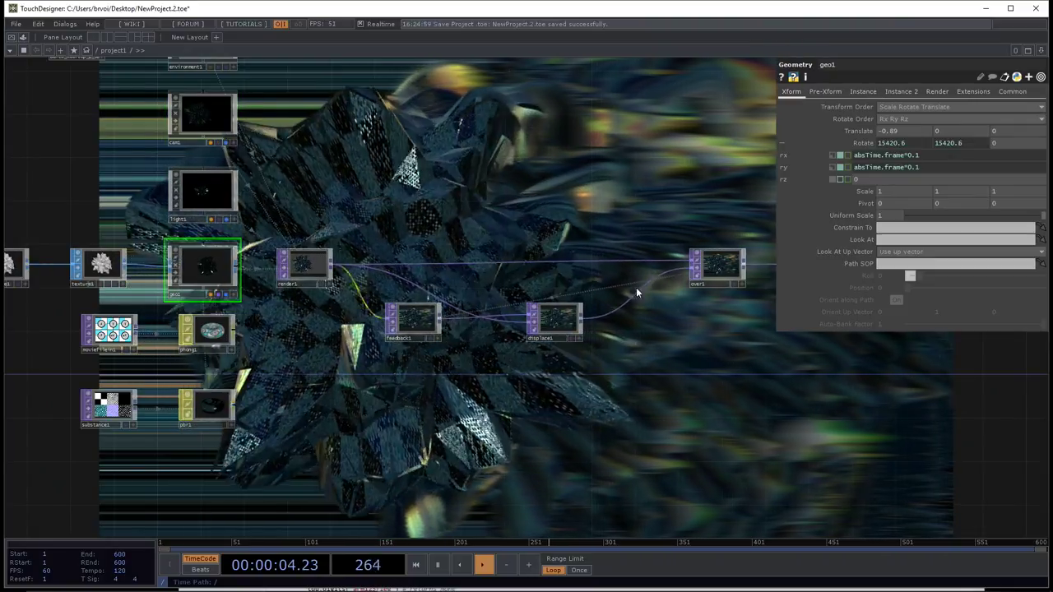
{"action": "middle_click_drag", "start_coordinate": [895, 130], "coordinate": [896, 115]}
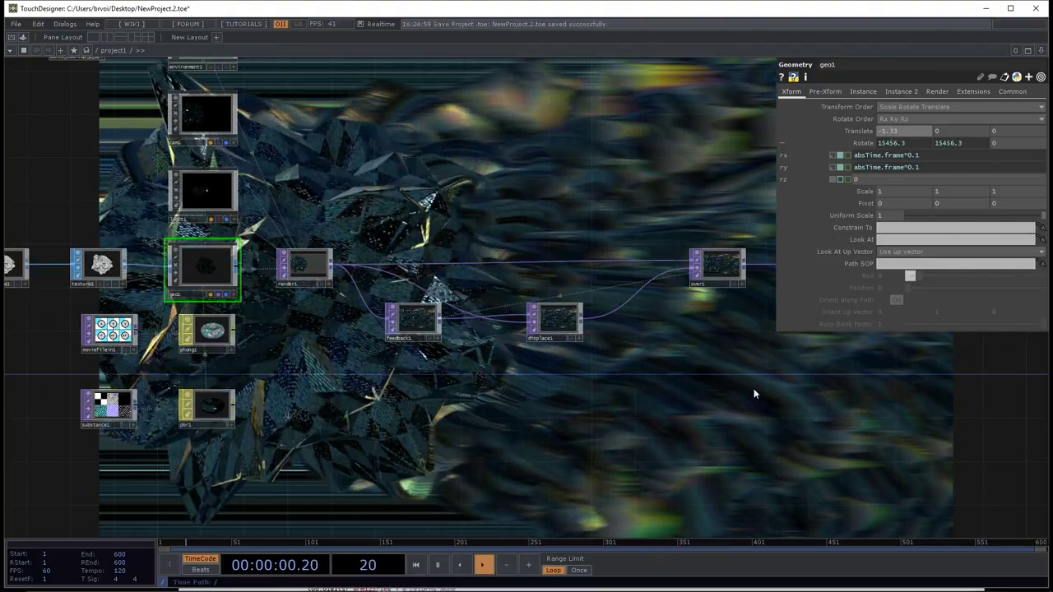
{"action": "left_click_drag", "start_coordinate": [783, 421], "coordinate": [758, 425]}
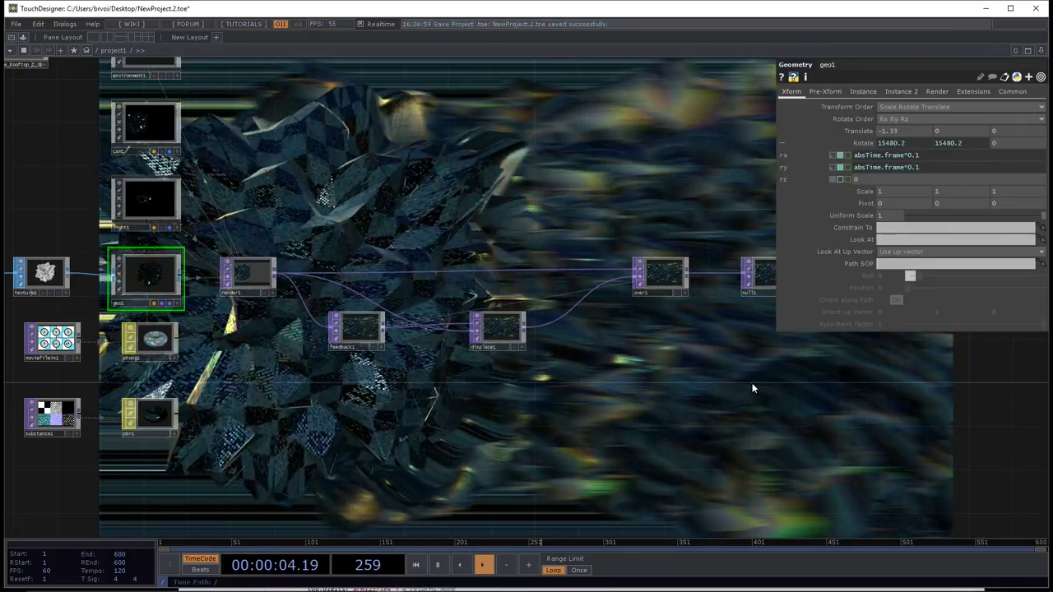
- Go up to the root network and rename the project1 container to sphereNoise
{"action": "scroll", "coordinate": [584, 296], "scroll_direction": "down", "scroll_amount": 5}
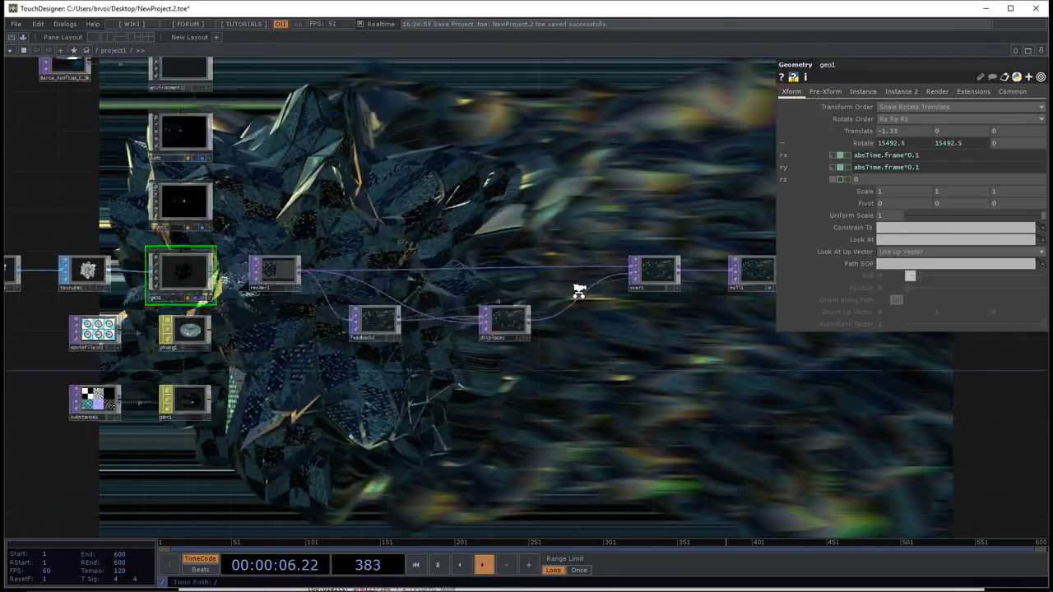
{"action": "scroll", "coordinate": [611, 327], "scroll_direction": "down", "scroll_amount": 1}
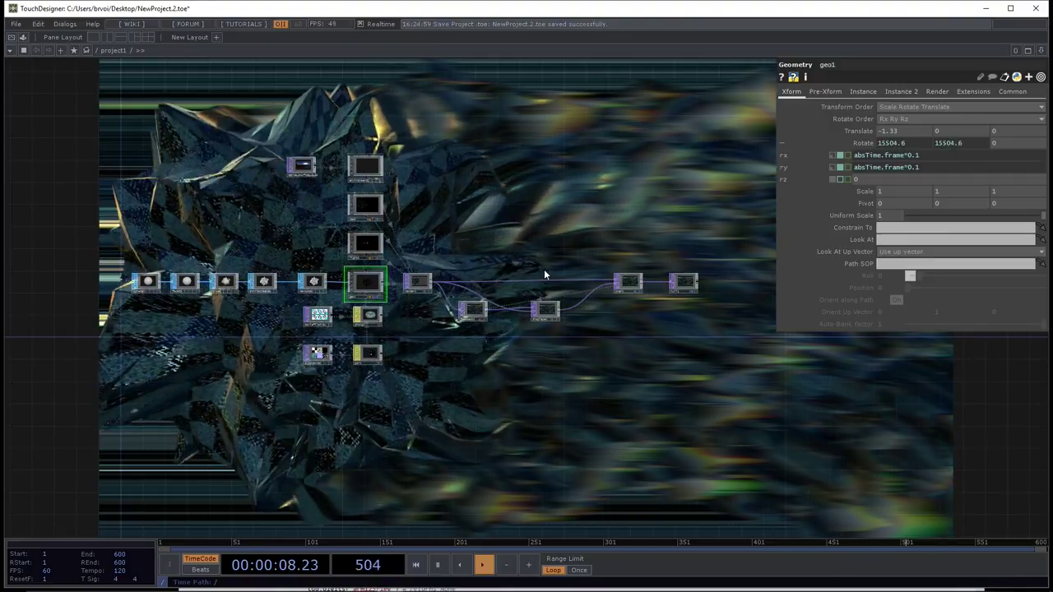
{"action": "scroll", "coordinate": [555, 370], "scroll_direction": "down", "scroll_amount": 6}
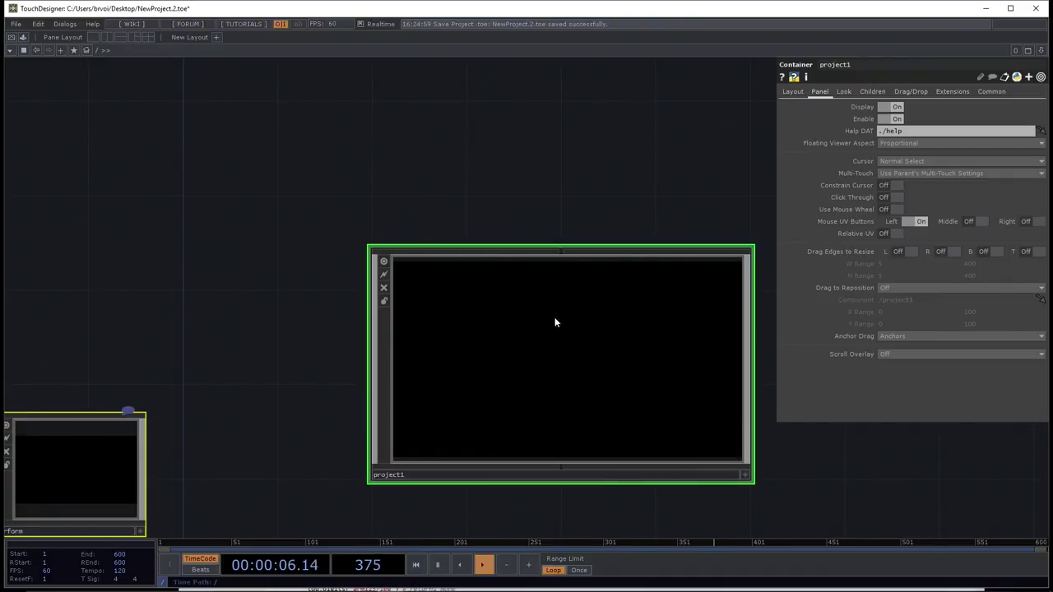
{"action": "scroll", "coordinate": [555, 323], "scroll_direction": "down", "scroll_amount": 5}
{"action": "left_click_drag", "start_coordinate": [600, 351], "coordinate": [550, 366]}
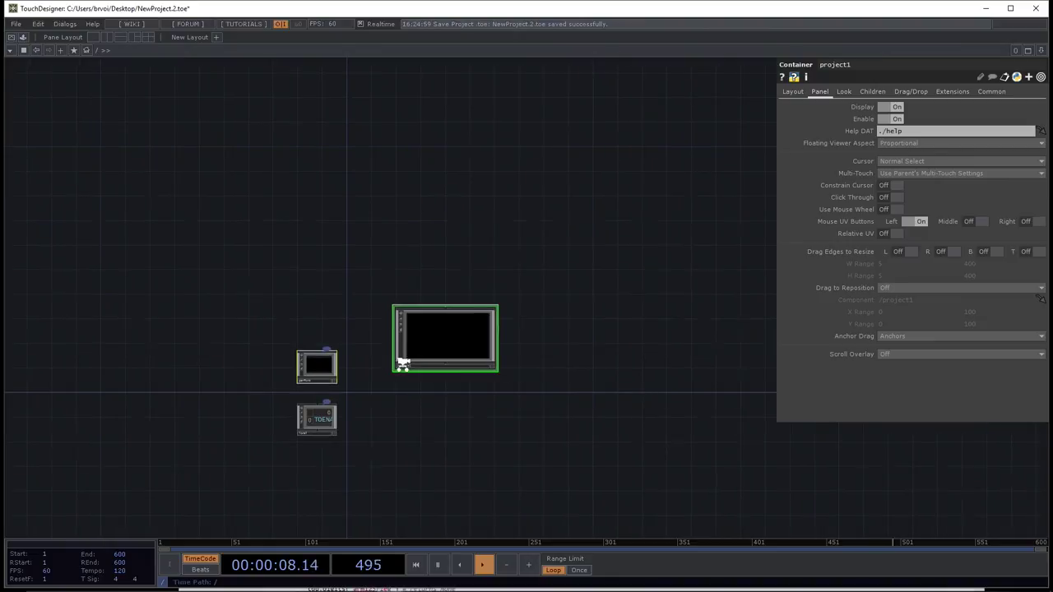
{"action": "scroll", "coordinate": [402, 366], "scroll_direction": "up", "scroll_amount": 5}
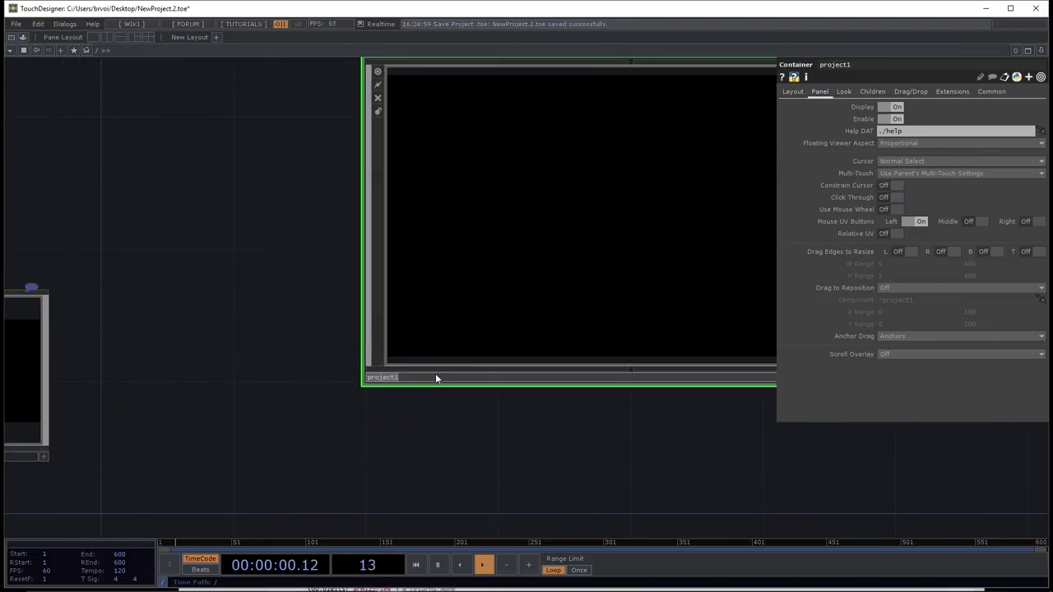
{"action": "type", "text": "sphereNoise"}
{"action": "key", "text": "Return"}
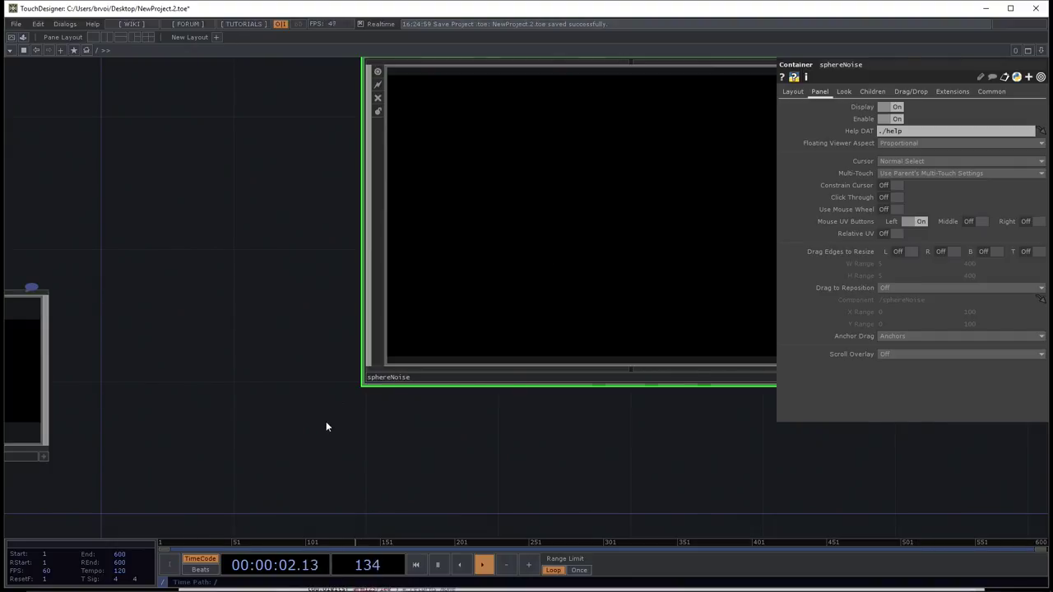
- Go inside the sphereNoise container and add an Out TOP connected after null1
{"action": "scroll", "coordinate": [325, 421], "scroll_direction": "down", "scroll_amount": 4}
{"action": "scroll", "coordinate": [486, 352], "scroll_direction": "up", "scroll_amount": 3}
{"action": "scroll", "coordinate": [486, 355], "scroll_direction": "up", "scroll_amount": 5}
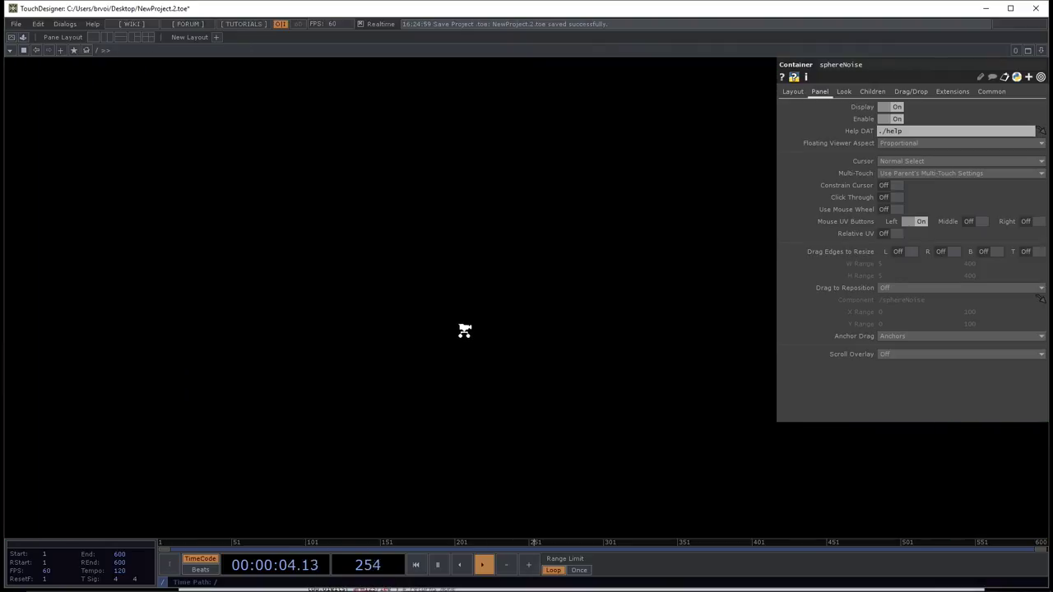
{"action": "scroll", "coordinate": [506, 403], "scroll_direction": "up", "scroll_amount": 6}
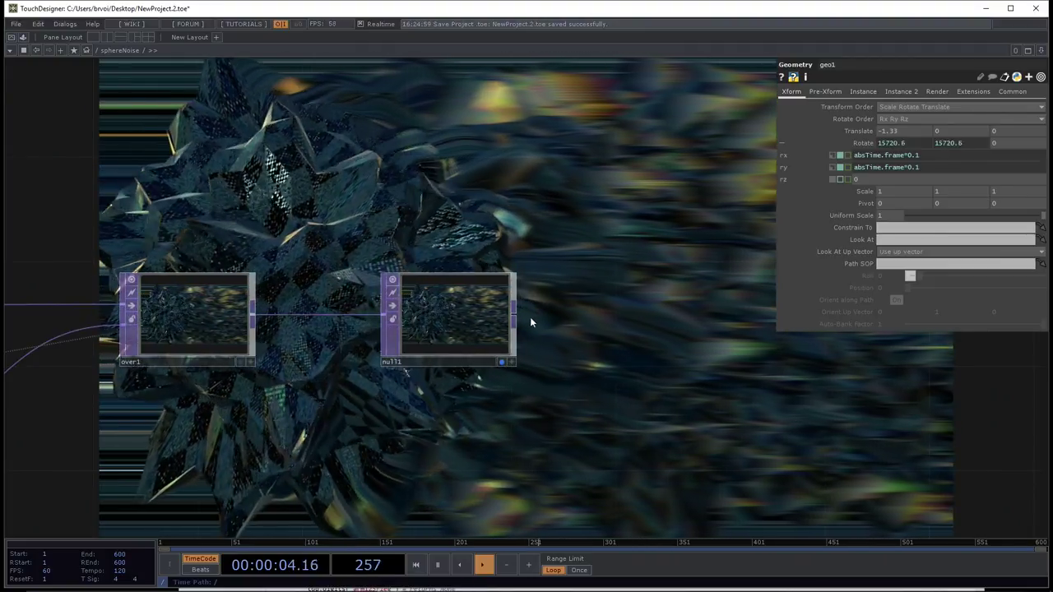
{"action": "right_click", "coordinate": [516, 314]}
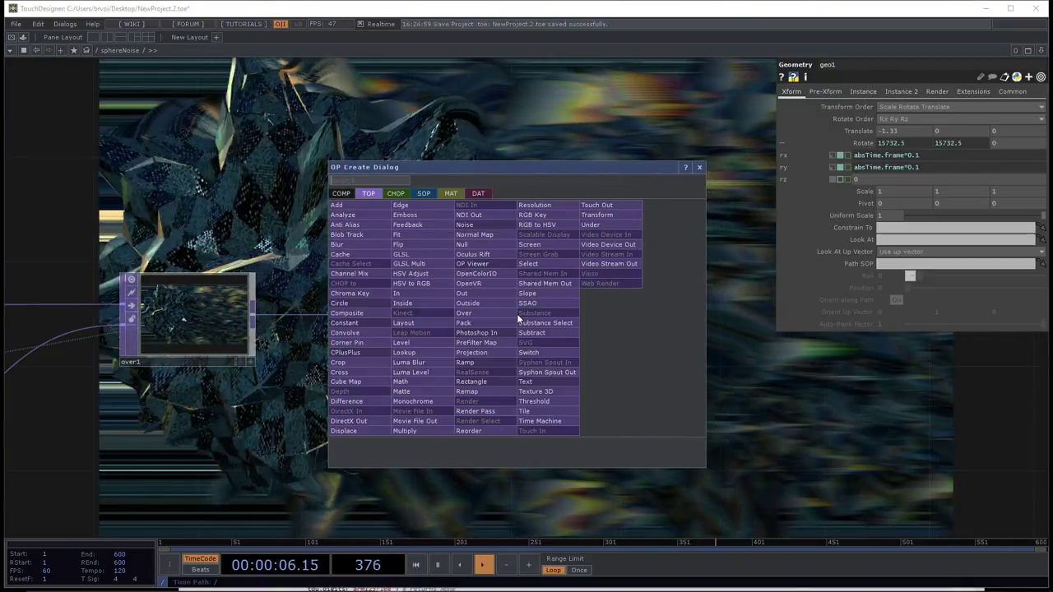
{"action": "type", "text": "out"}
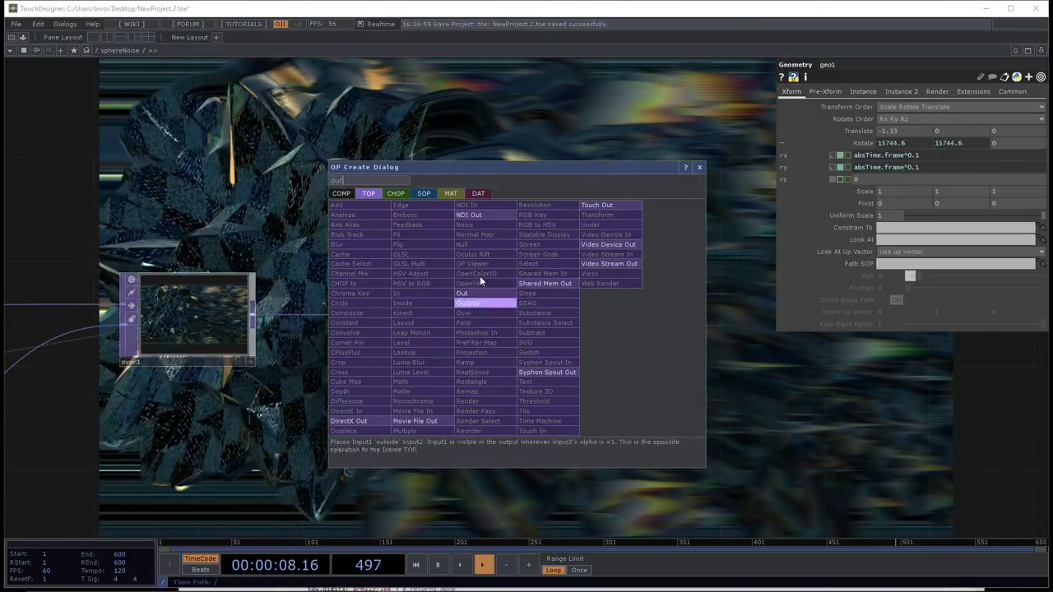
{"action": "left_click", "coordinate": [477, 292]}
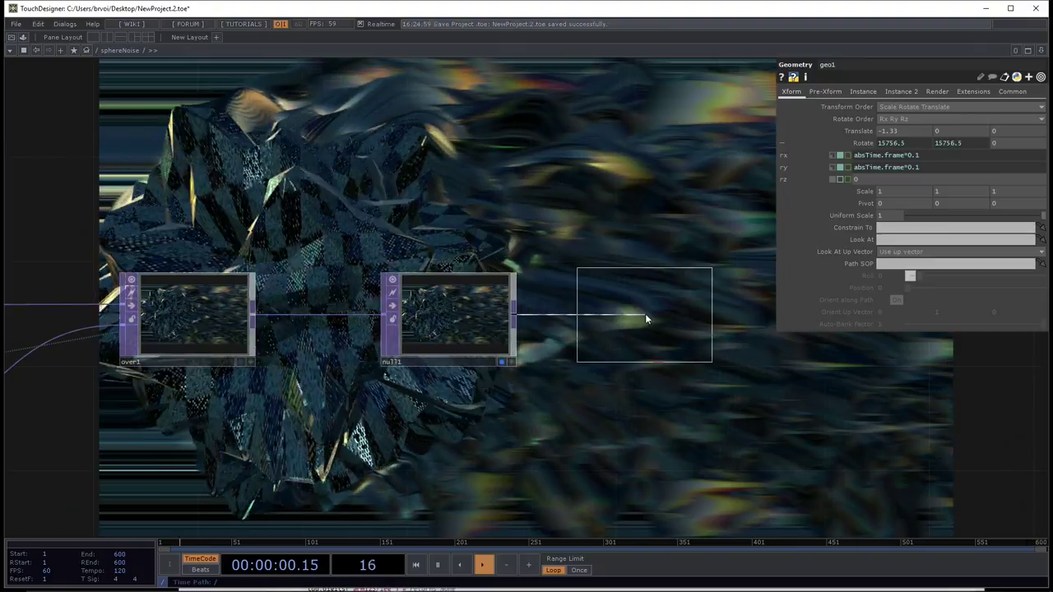
{"action": "left_click", "coordinate": [645, 314]}
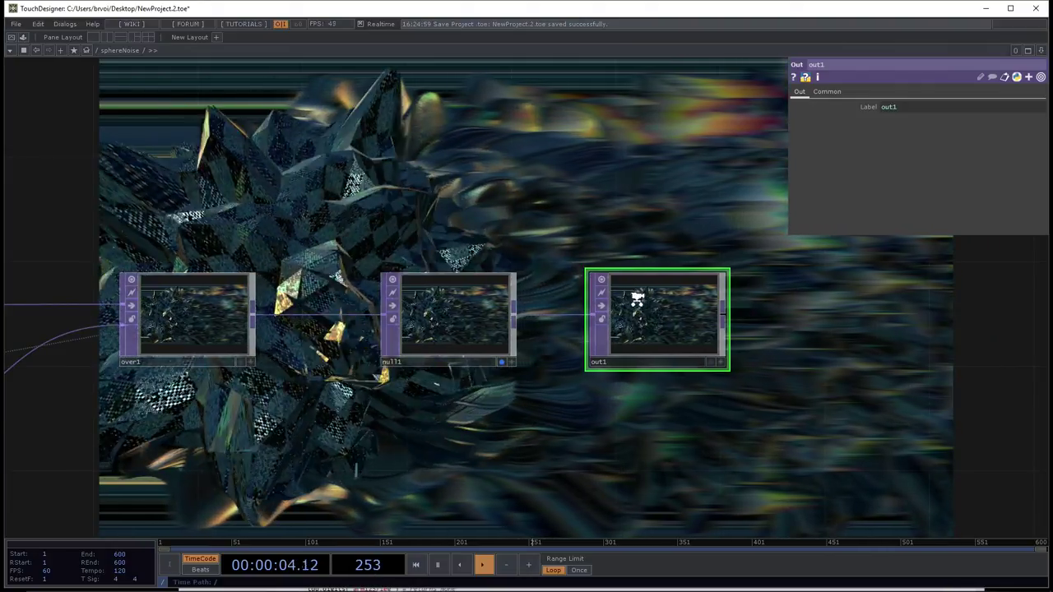
- Return to the root network and examine how the sphereNoise container's preview relates to the network inside it
{"action": "scroll", "coordinate": [729, 322], "scroll_direction": "down", "scroll_amount": 2}
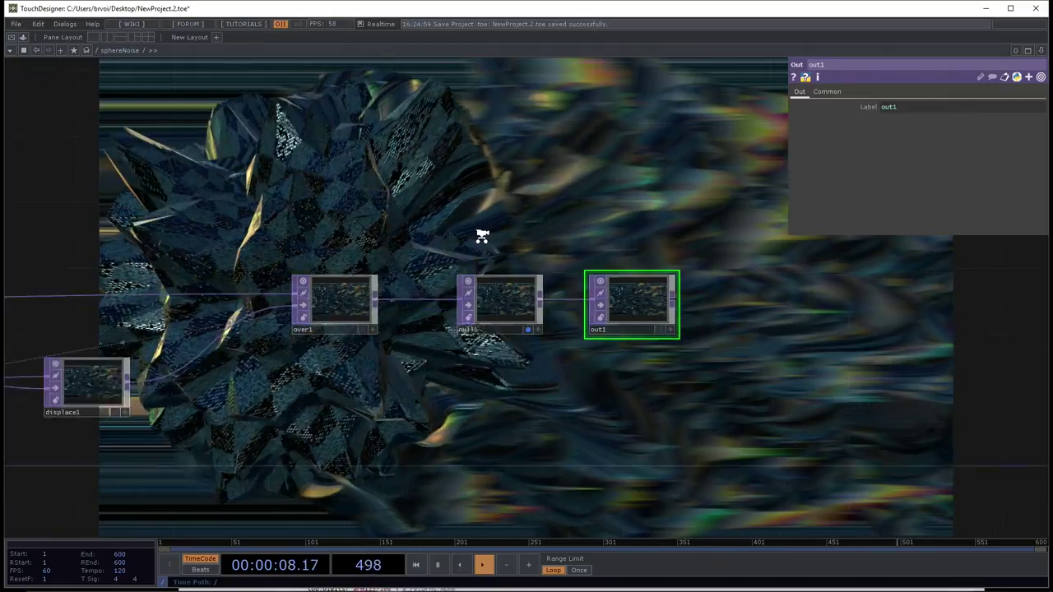
{"action": "scroll", "coordinate": [482, 235], "scroll_direction": "down", "scroll_amount": 5}
{"action": "scroll", "coordinate": [500, 277], "scroll_direction": "down", "scroll_amount": 2}
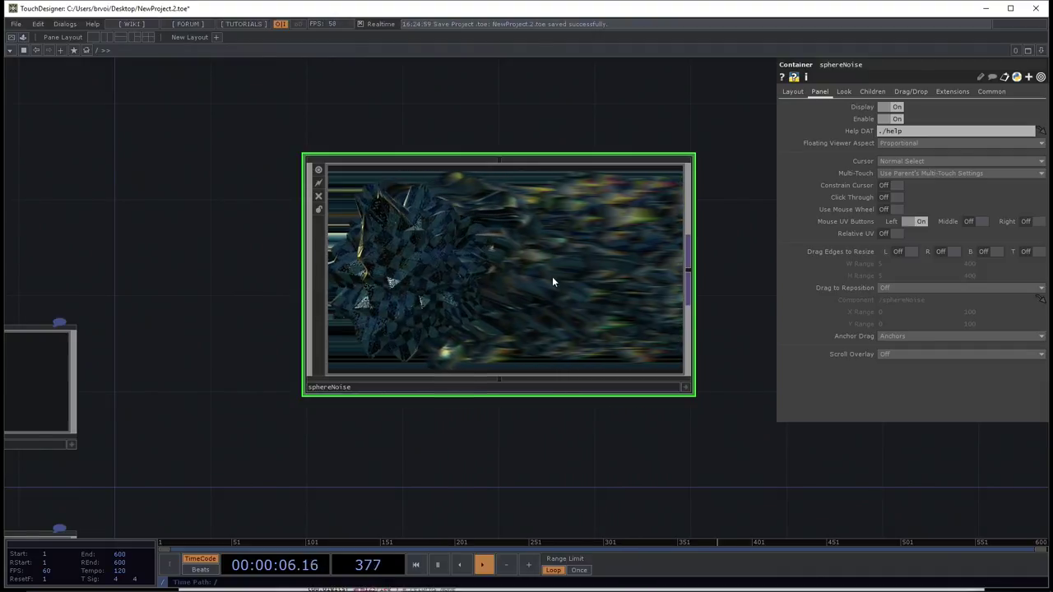
{"action": "scroll", "coordinate": [552, 279], "scroll_direction": "up", "scroll_amount": 1}
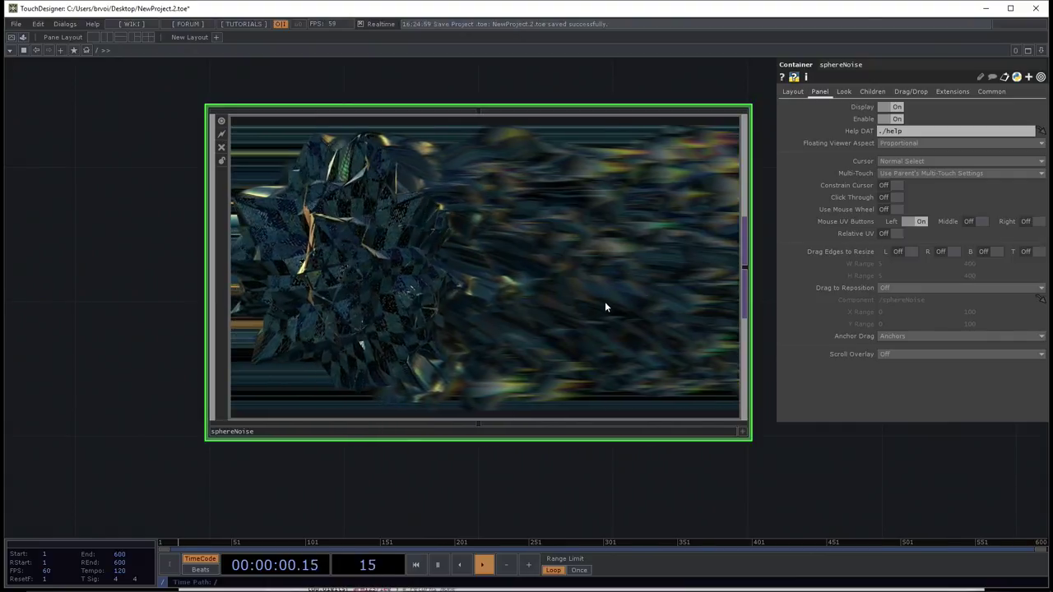
{"action": "scroll", "coordinate": [498, 318], "scroll_direction": "down", "scroll_amount": 1}
{"action": "scroll", "coordinate": [516, 312], "scroll_direction": "up", "scroll_amount": 2}
{"action": "scroll", "coordinate": [517, 313], "scroll_direction": "up", "scroll_amount": 2}
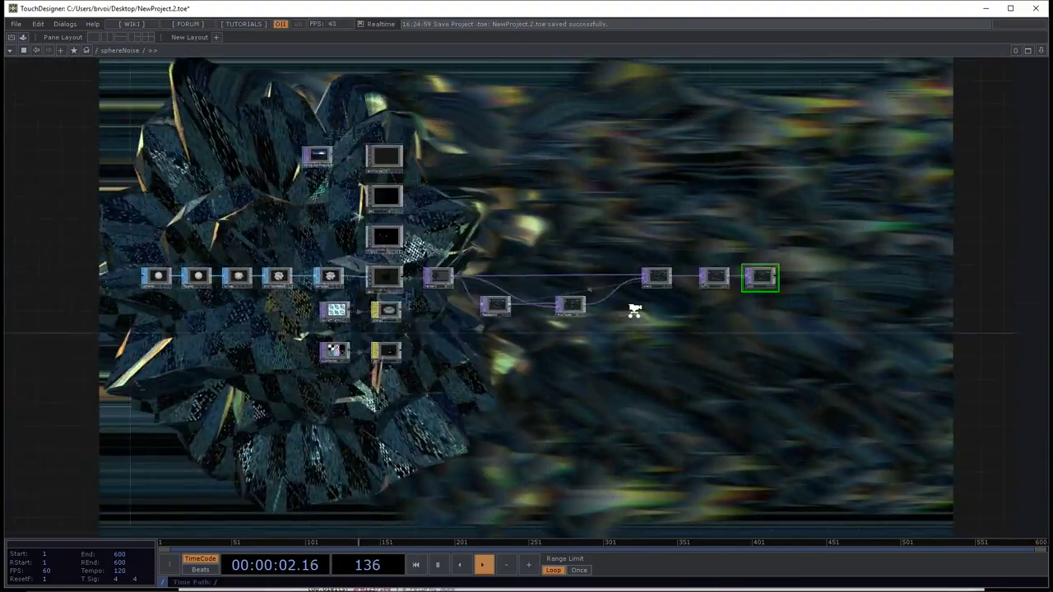
{"action": "scroll", "coordinate": [521, 325], "scroll_direction": "down", "scroll_amount": 2}
{"action": "scroll", "coordinate": [534, 334], "scroll_direction": "down", "scroll_amount": 2}
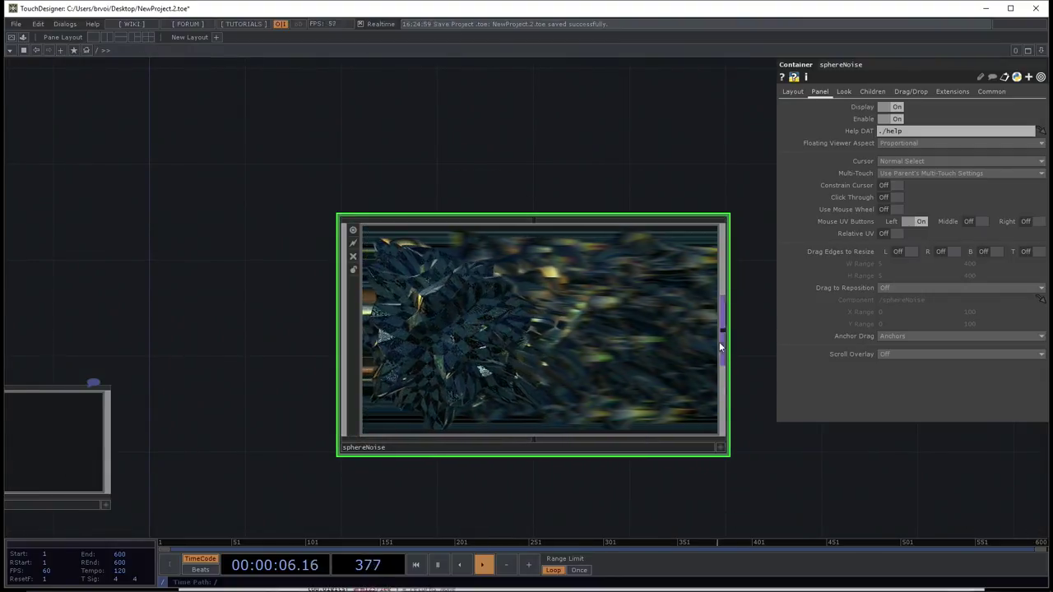
- Clear sphereNoise's Background TOP to compare the container's preview, and restore the reference to ./out1
{"action": "left_click", "coordinate": [844, 91]}
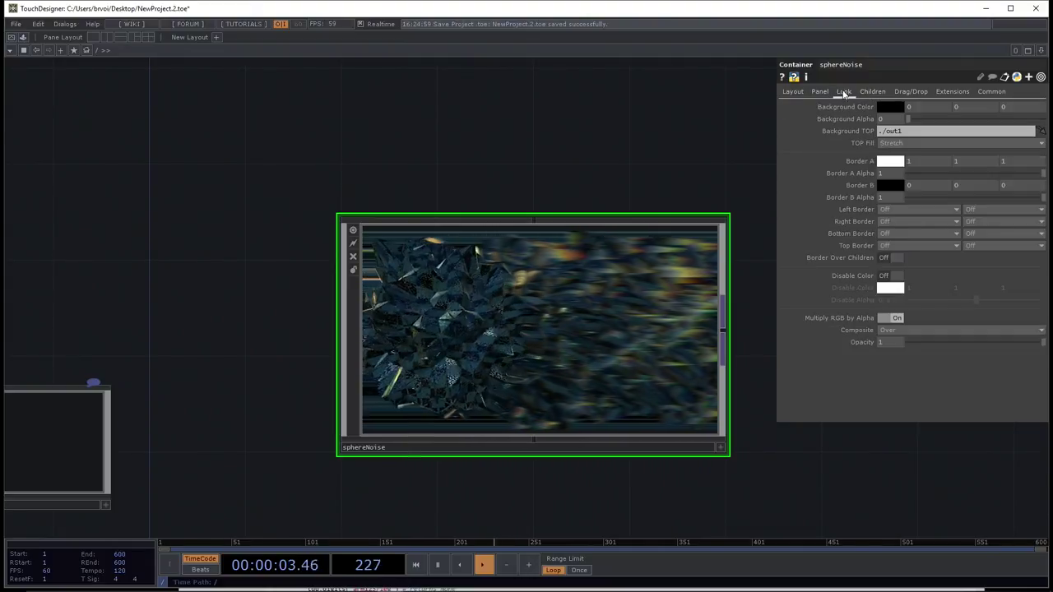
{"action": "left_click", "coordinate": [915, 132]}
{"action": "key", "text": "BackSpace"}
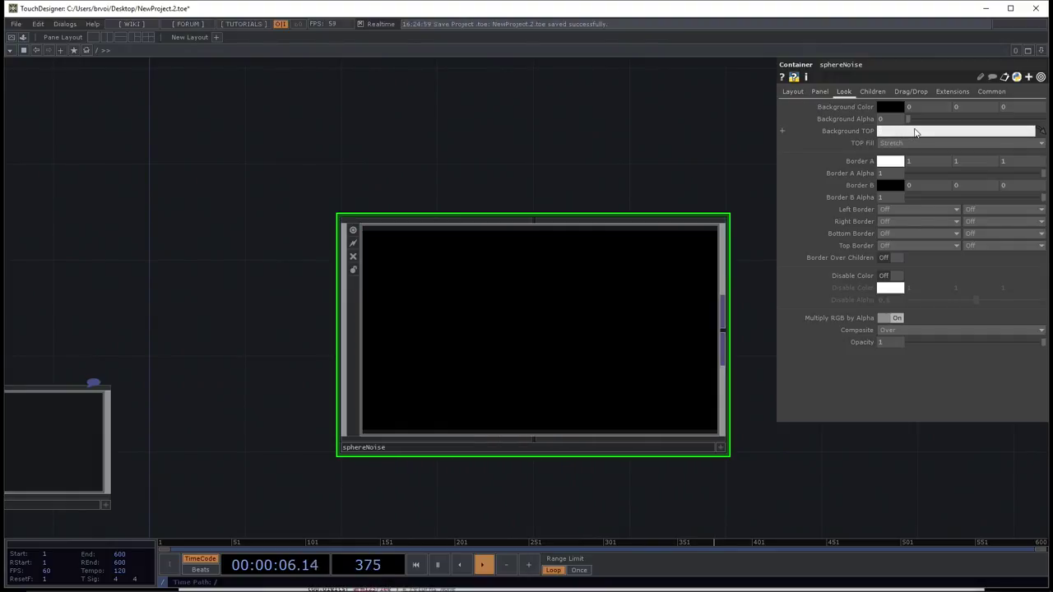
{"action": "left_click", "coordinate": [820, 93]}
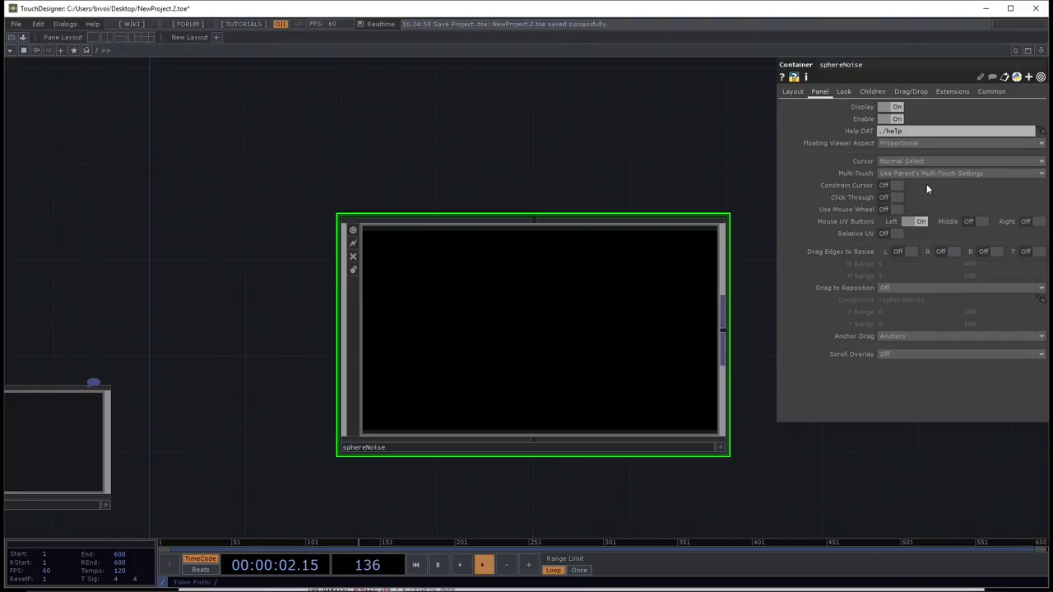
{"action": "left_click", "coordinate": [845, 92]}
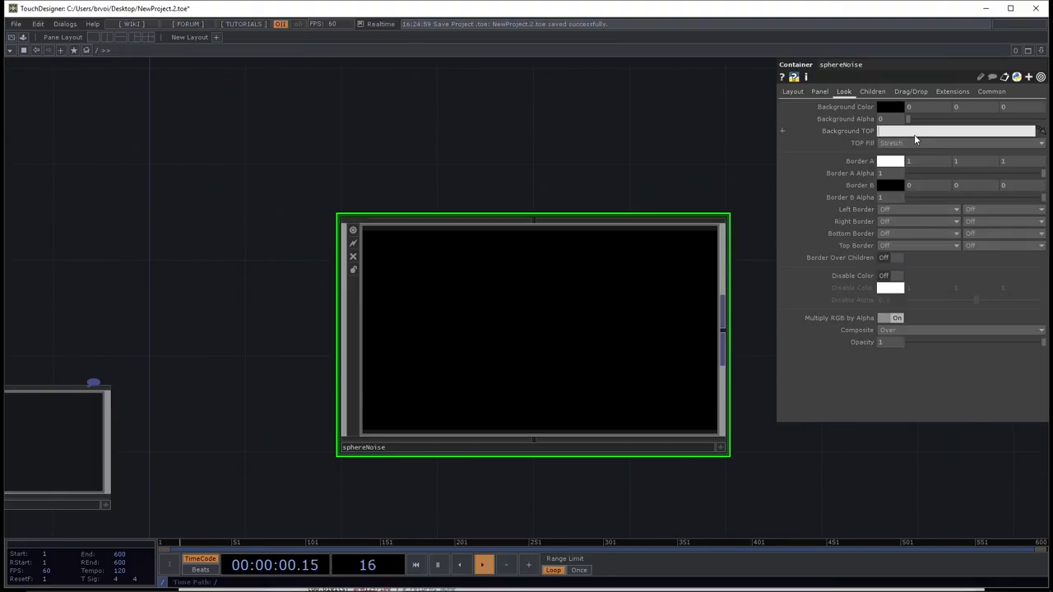
{"action": "type", "text": "./out1"}
{"action": "key", "text": "Return"}
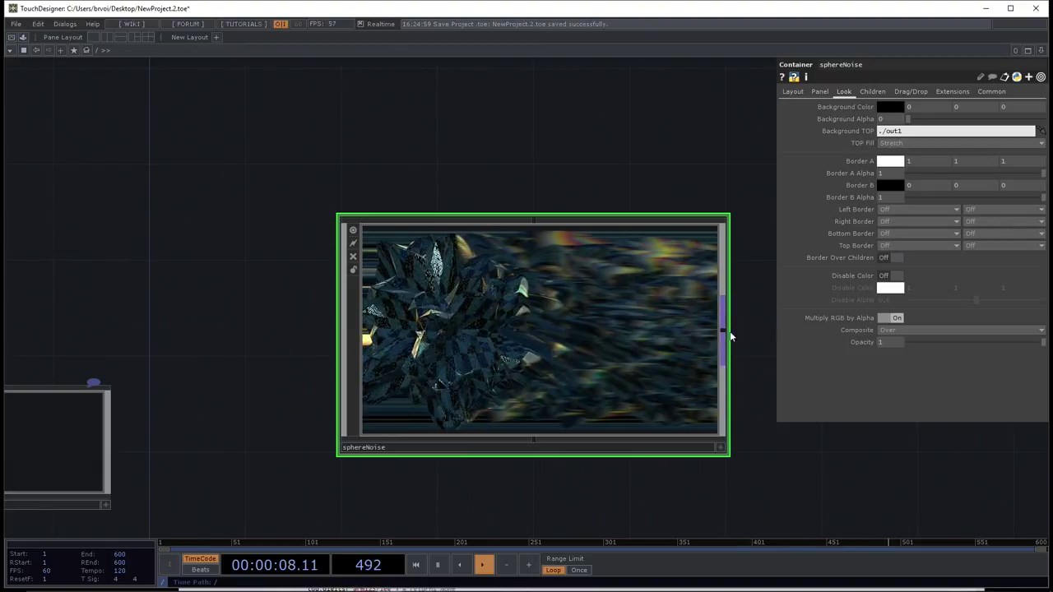
- Examine sphereNoise's output connectors, its width and height layout settings, and the components at the root level
{"action": "mouse_move", "coordinate": [739, 333]}
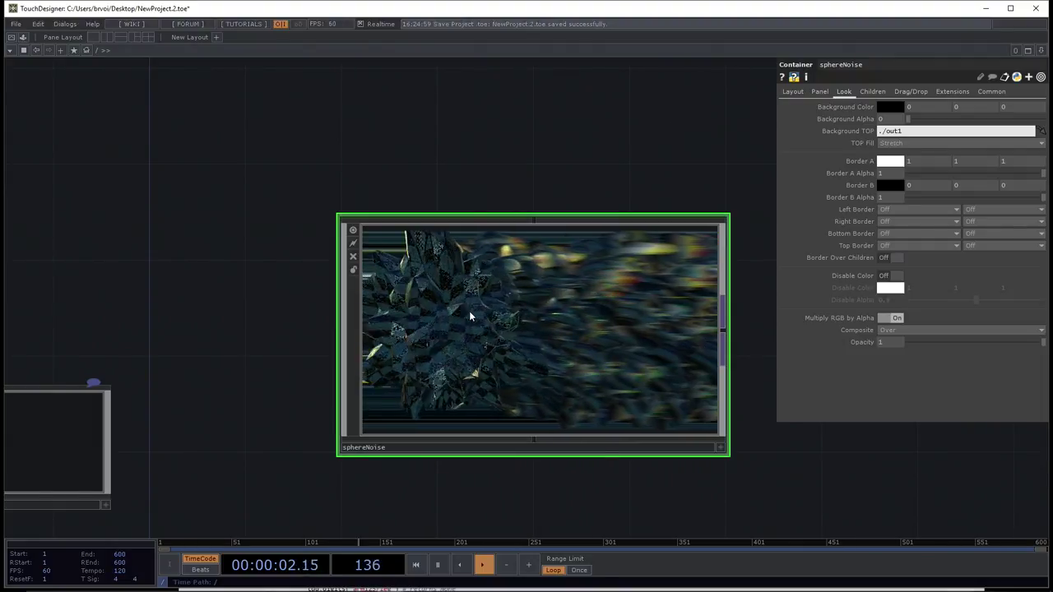
{"action": "left_click_drag", "start_coordinate": [550, 176], "coordinate": [540, 170]}
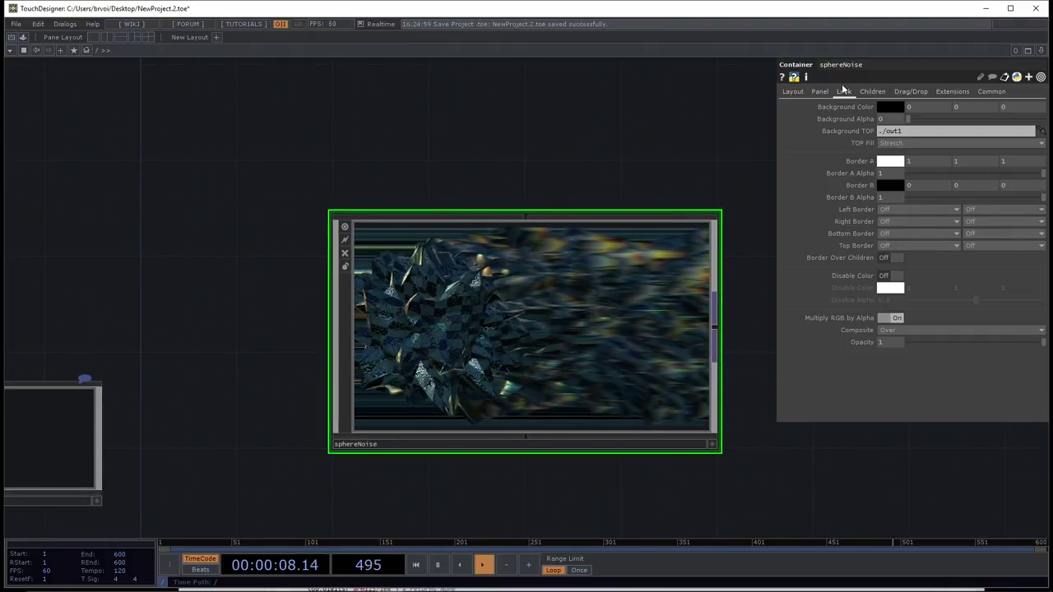
{"action": "left_click", "coordinate": [788, 92]}
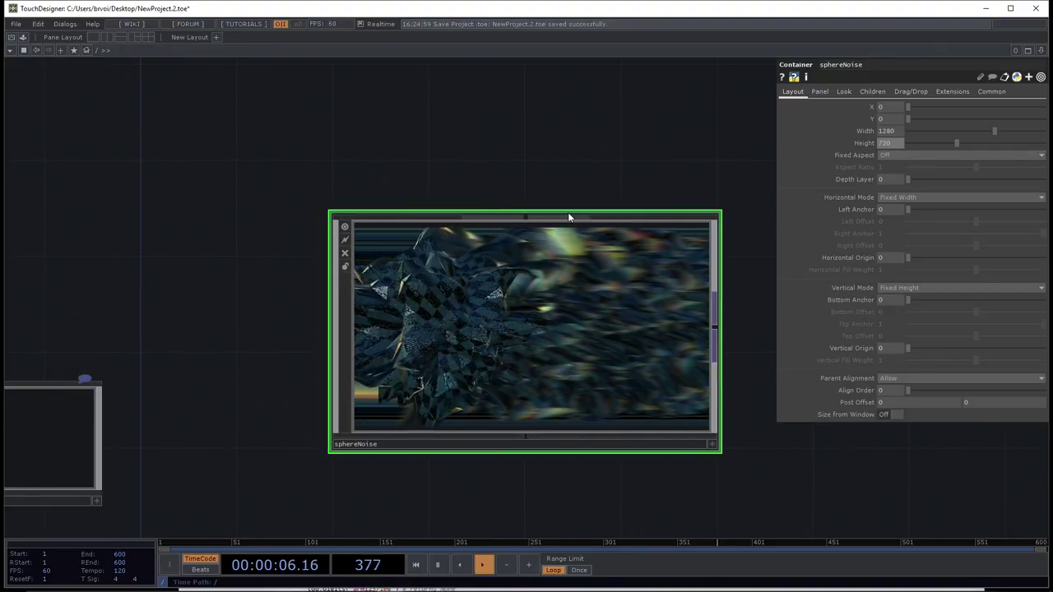
{"action": "scroll", "coordinate": [568, 217], "scroll_direction": "down", "scroll_amount": 5}
{"action": "scroll", "coordinate": [541, 195], "scroll_direction": "up", "scroll_amount": 5}
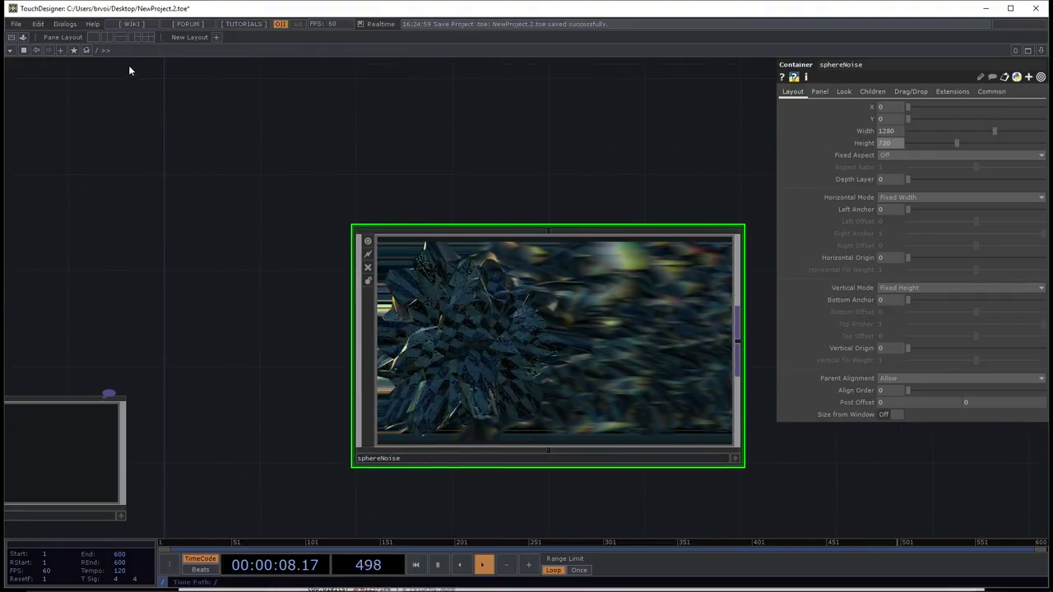
{"action": "left_click", "coordinate": [96, 53]}
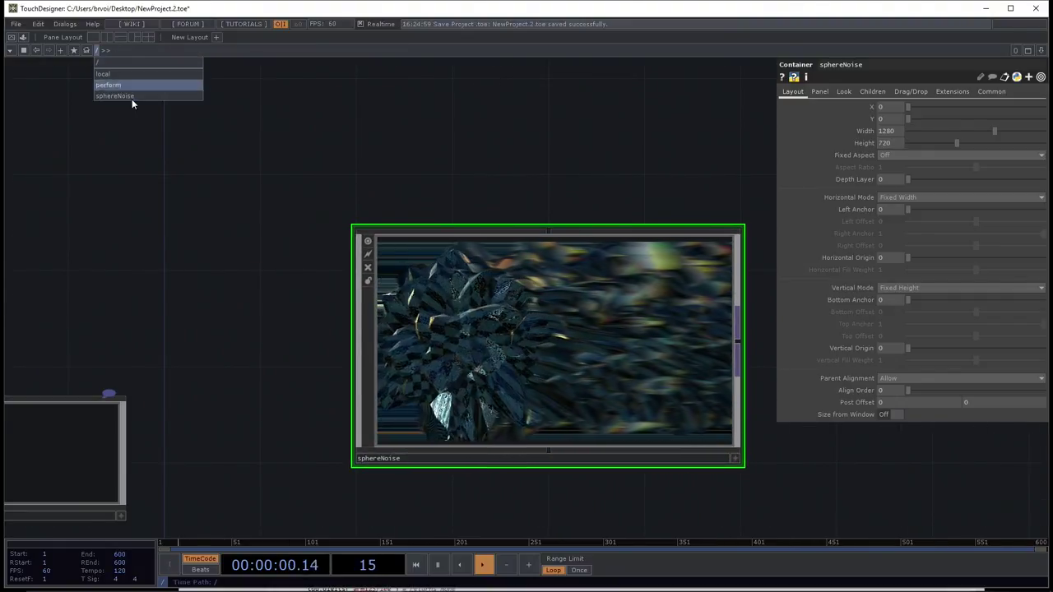
{"action": "left_click", "coordinate": [128, 66]}
{"action": "scroll", "coordinate": [398, 208], "scroll_direction": "down", "scroll_amount": 2}
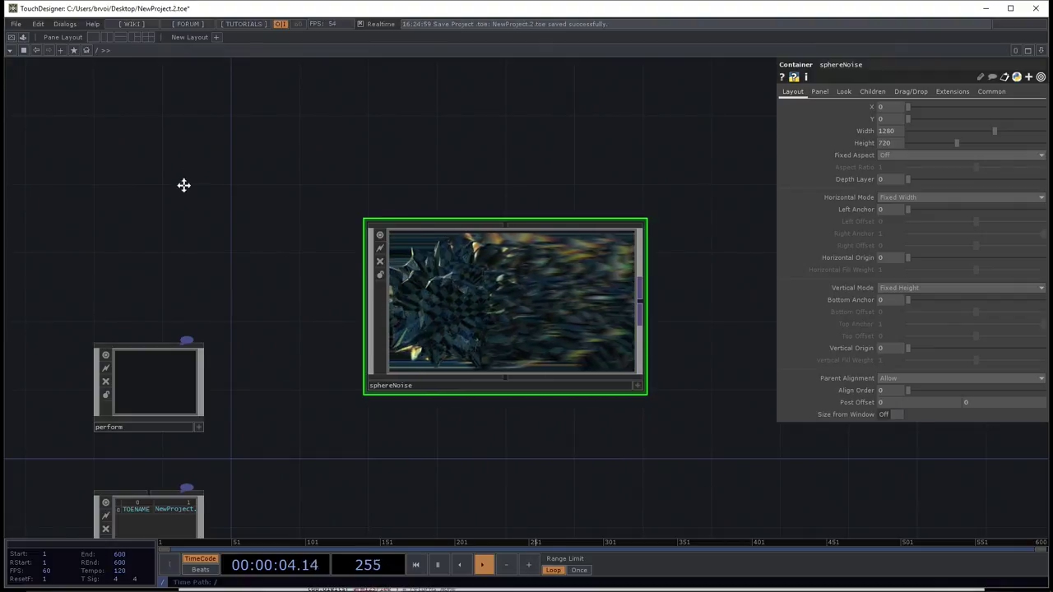
{"action": "left_click_drag", "start_coordinate": [488, 278], "coordinate": [509, 207]}
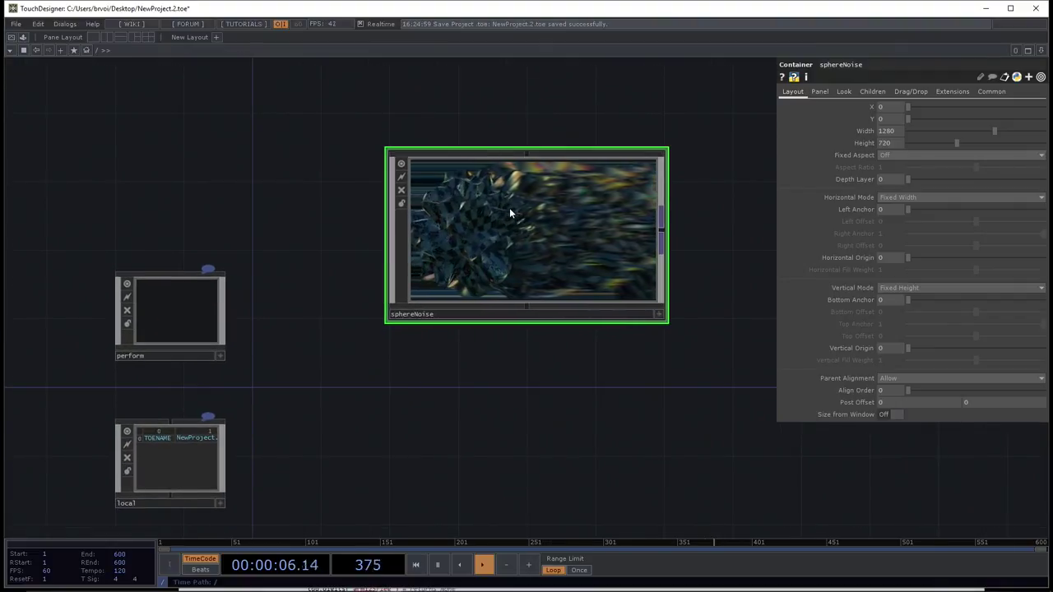
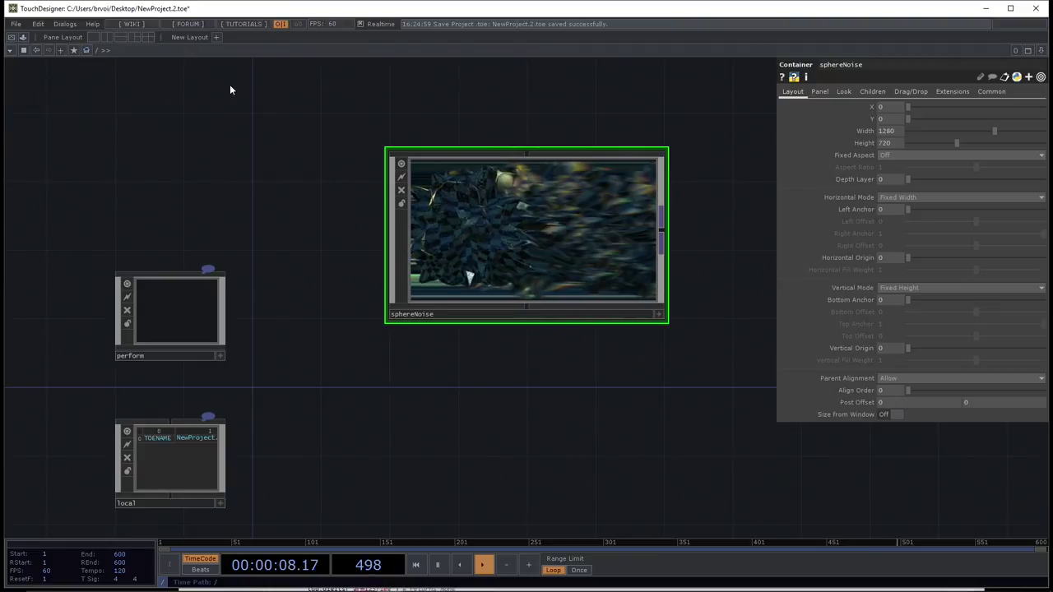
- Go back inside sphereNoise and adjust displace1's horizontal Displace Weight, ending at 0.001
{"action": "key", "text": "i"}
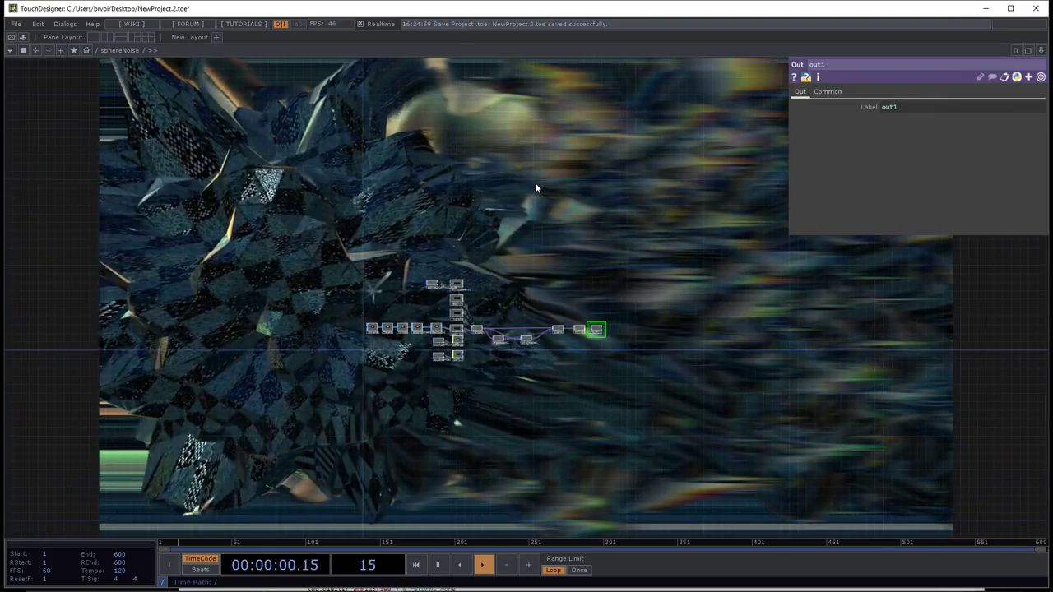
{"action": "scroll", "coordinate": [546, 286], "scroll_direction": "up", "scroll_amount": 5}
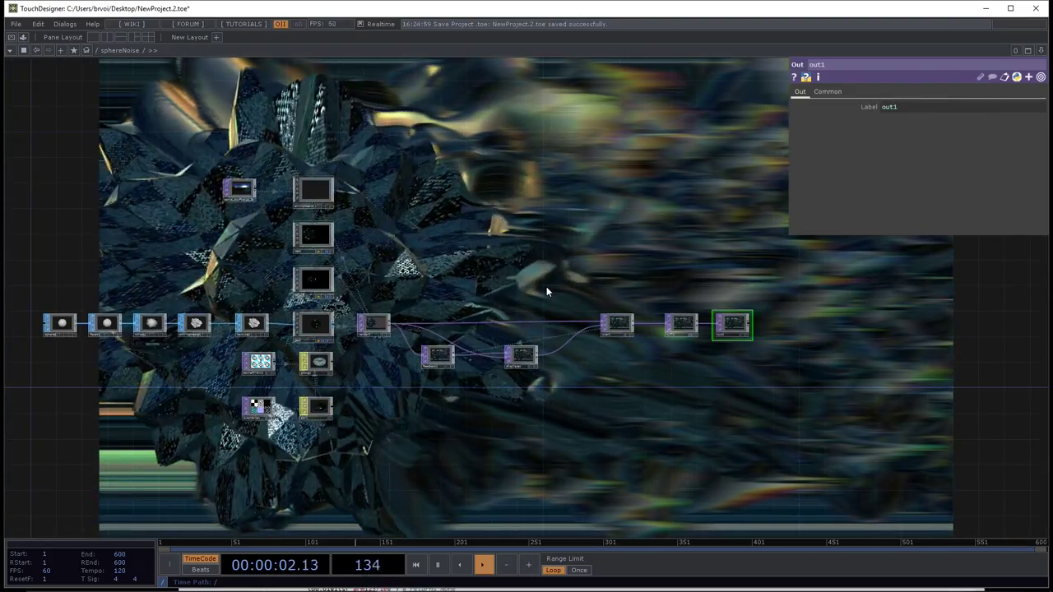
{"action": "scroll", "coordinate": [453, 291], "scroll_direction": "up", "scroll_amount": 2}
{"action": "scroll", "coordinate": [466, 309], "scroll_direction": "up", "scroll_amount": 5}
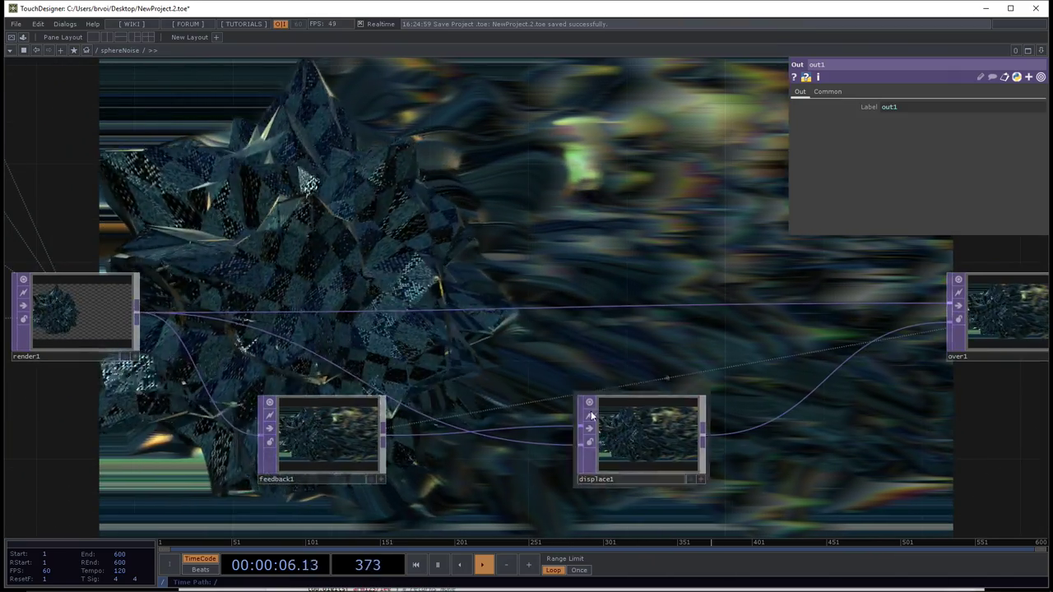
{"action": "left_click", "coordinate": [704, 401]}
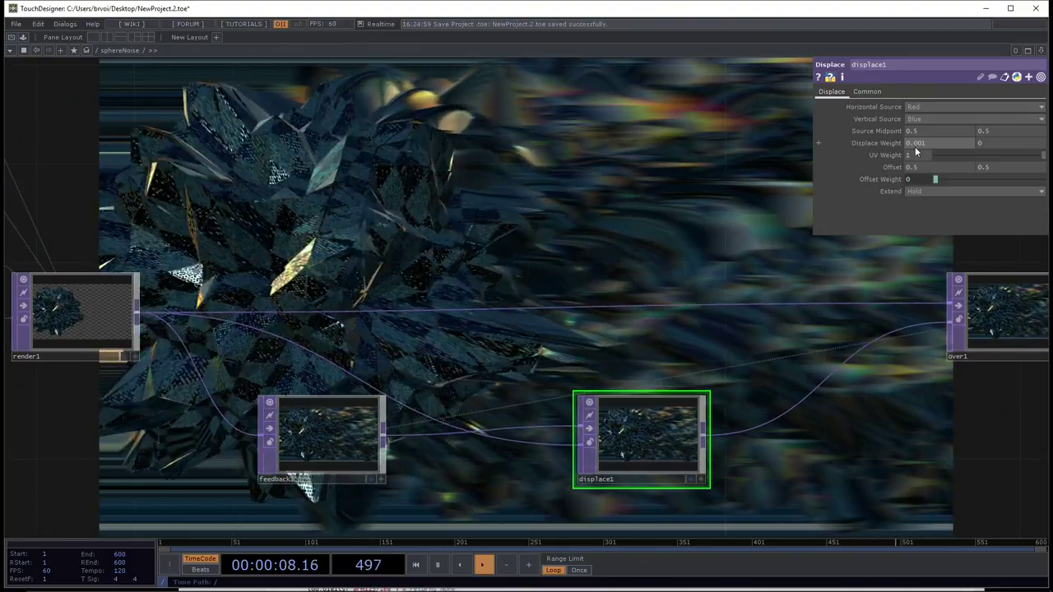
{"action": "mouse_move", "coordinate": [916, 151]}
{"action": "middle_mouse_down"}
{"action": "mouse_move", "coordinate": [913, 122]}
{"action": "mouse_move", "coordinate": [921, 148]}
{"action": "middle_mouse_up"}
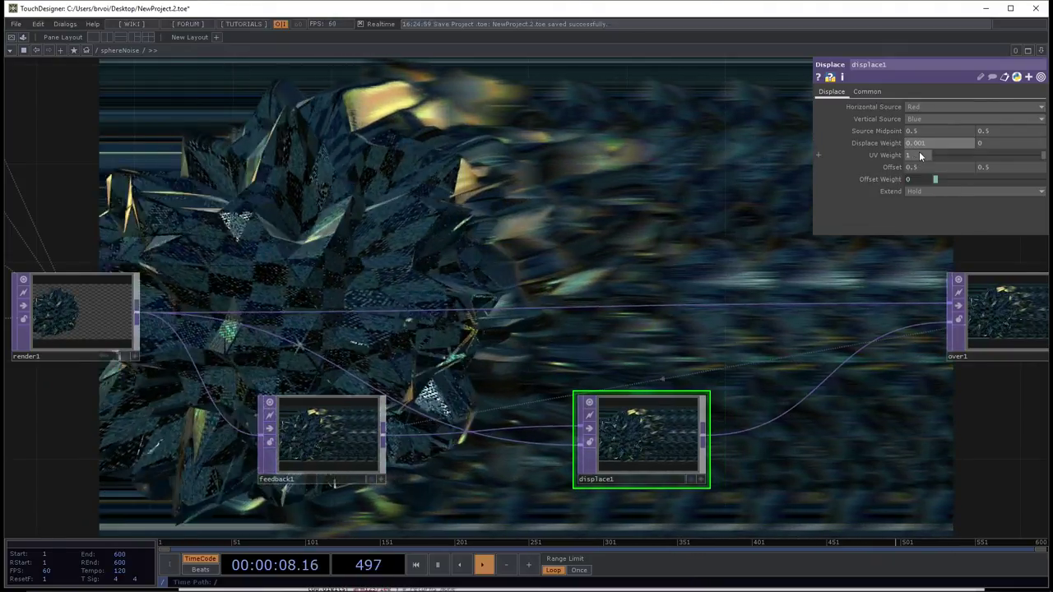
- Try a UV Weight of 1.1 on displace1 and check the parameters of over1 and displace1
{"action": "mouse_move", "coordinate": [918, 152]}
{"action": "middle_mouse_down"}
{"action": "mouse_move", "coordinate": [847, 144]}
{"action": "mouse_move", "coordinate": [841, 159]}
{"action": "mouse_move", "coordinate": [899, 157]}
{"action": "middle_mouse_up"}
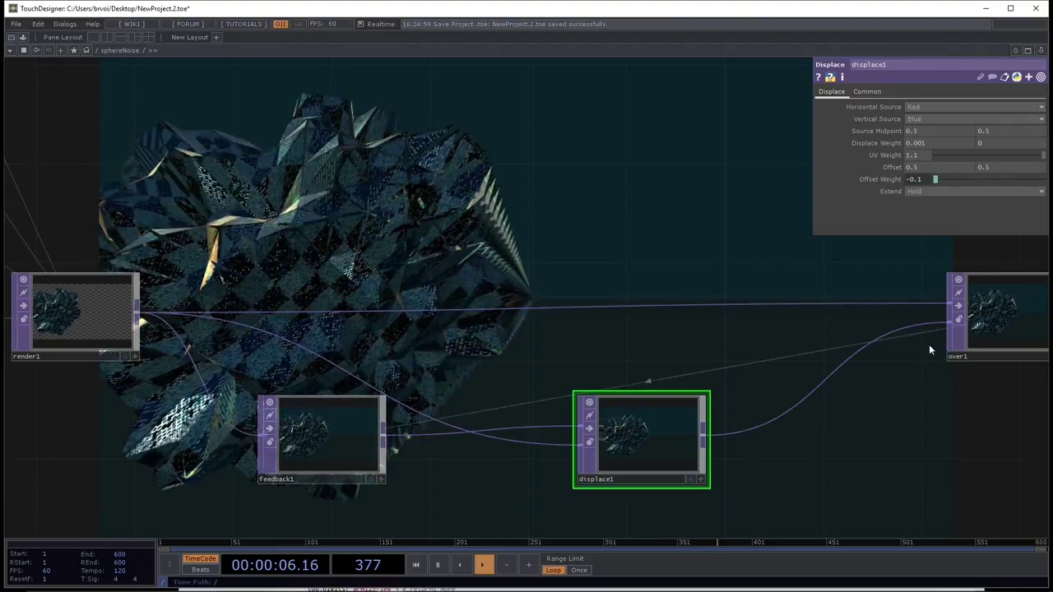
{"action": "left_click", "coordinate": [985, 329]}
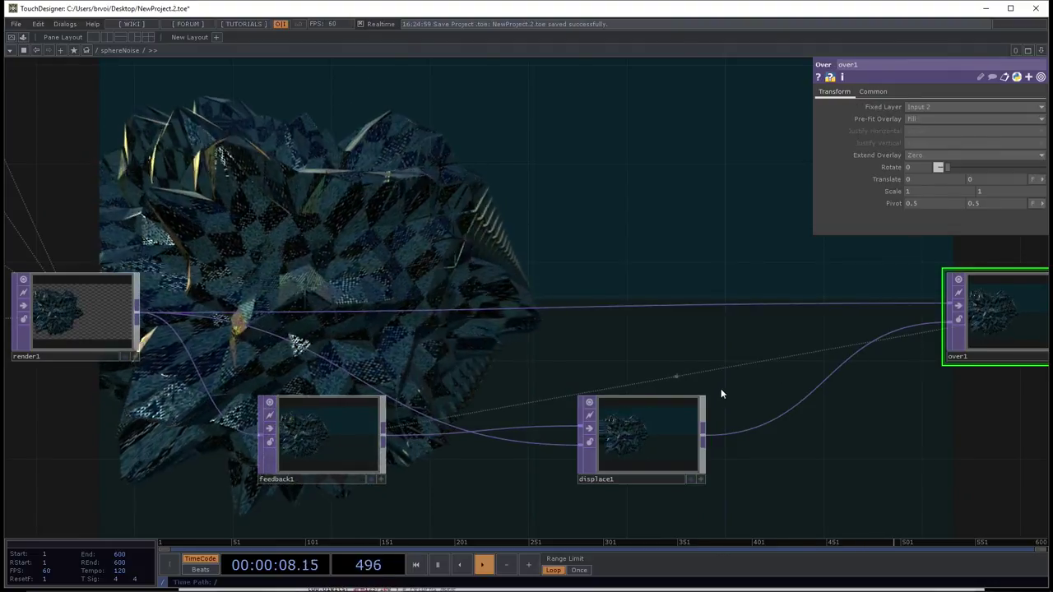
{"action": "left_click", "coordinate": [686, 412]}
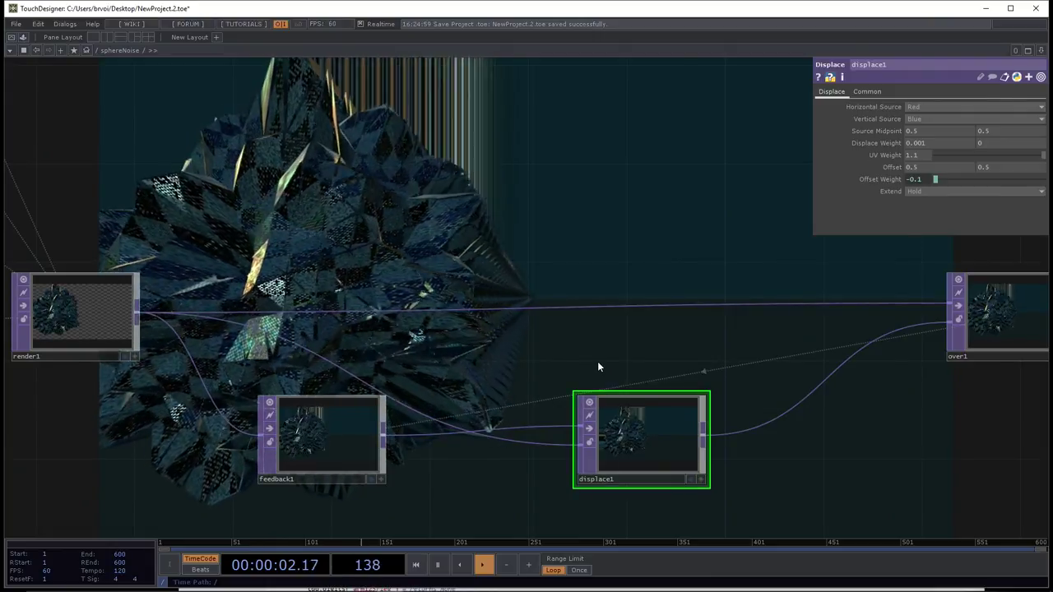
- Examine the sphereNoise network from the environment, camera and light components through render1 to the feedback1 and displace1 loop
{"action": "left_click_drag", "start_coordinate": [614, 377], "coordinate": [643, 396]}
{"action": "scroll", "coordinate": [640, 392], "scroll_direction": "down", "scroll_amount": 3}
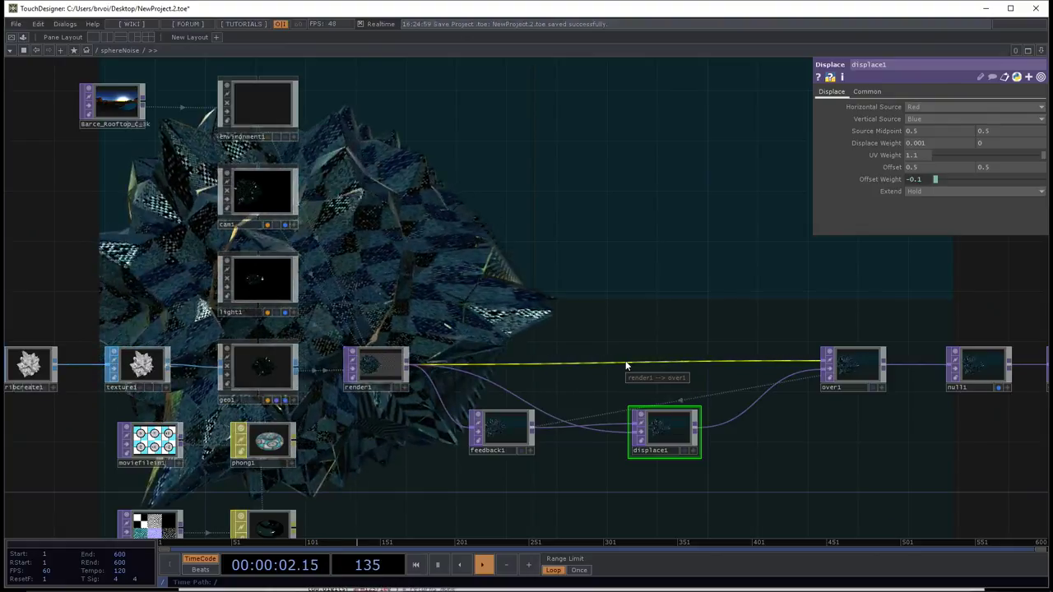
{"action": "left_click_drag", "start_coordinate": [610, 333], "coordinate": [429, 235]}
{"action": "scroll", "coordinate": [428, 234], "scroll_direction": "up", "scroll_amount": 3}
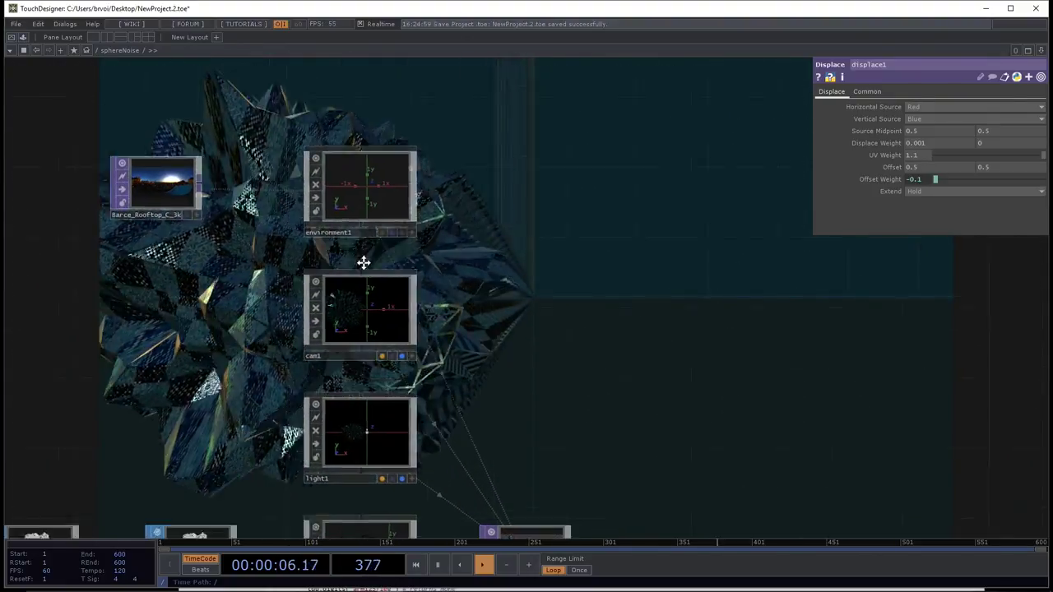
{"action": "left_click_drag", "start_coordinate": [364, 261], "coordinate": [435, 323]}
{"action": "scroll", "coordinate": [315, 243], "scroll_direction": "up", "scroll_amount": 4}
{"action": "scroll", "coordinate": [315, 243], "scroll_direction": "down", "scroll_amount": 8}
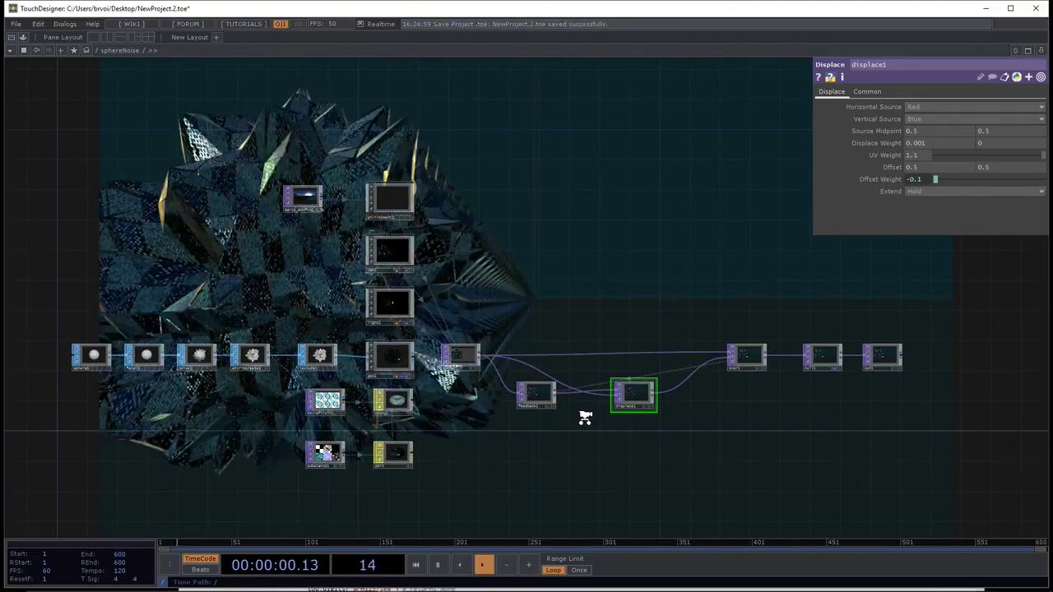
{"action": "scroll", "coordinate": [583, 418], "scroll_direction": "up", "scroll_amount": 5}
{"action": "scroll", "coordinate": [446, 340], "scroll_direction": "up", "scroll_amount": 2}
{"action": "scroll", "coordinate": [447, 340], "scroll_direction": "down", "scroll_amount": 7}
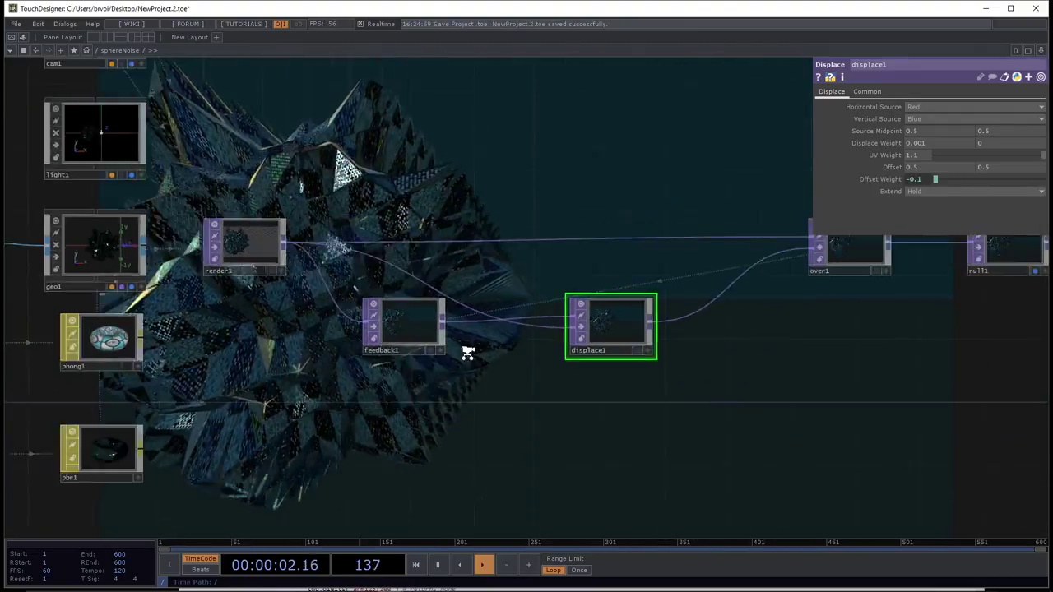
{"action": "scroll", "coordinate": [550, 355], "scroll_direction": "up", "scroll_amount": 4}
{"action": "scroll", "coordinate": [549, 354], "scroll_direction": "down", "scroll_amount": 4}
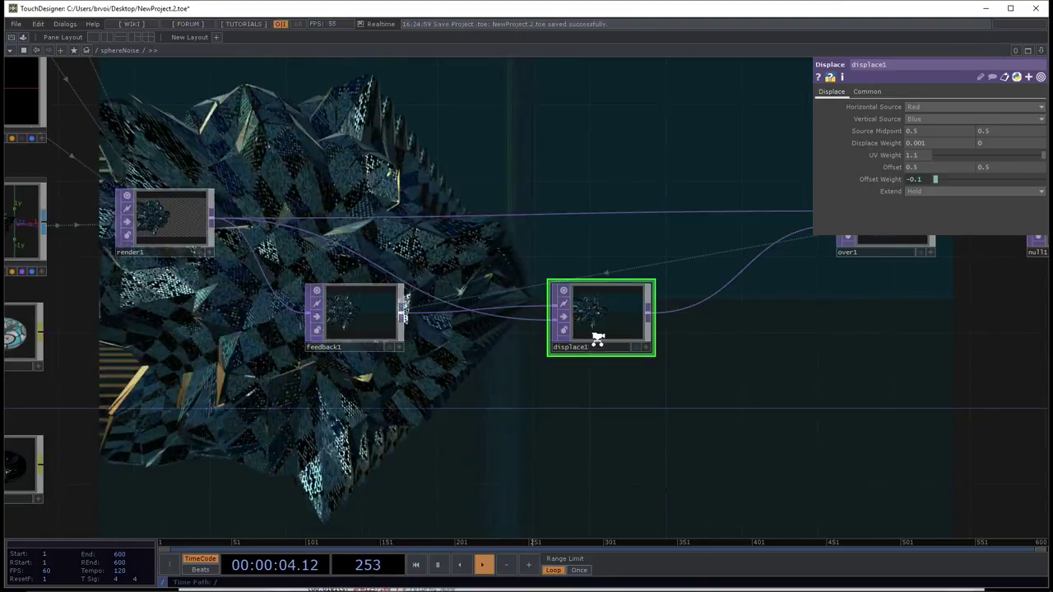
{"action": "scroll", "coordinate": [596, 344], "scroll_direction": "up", "scroll_amount": 4}
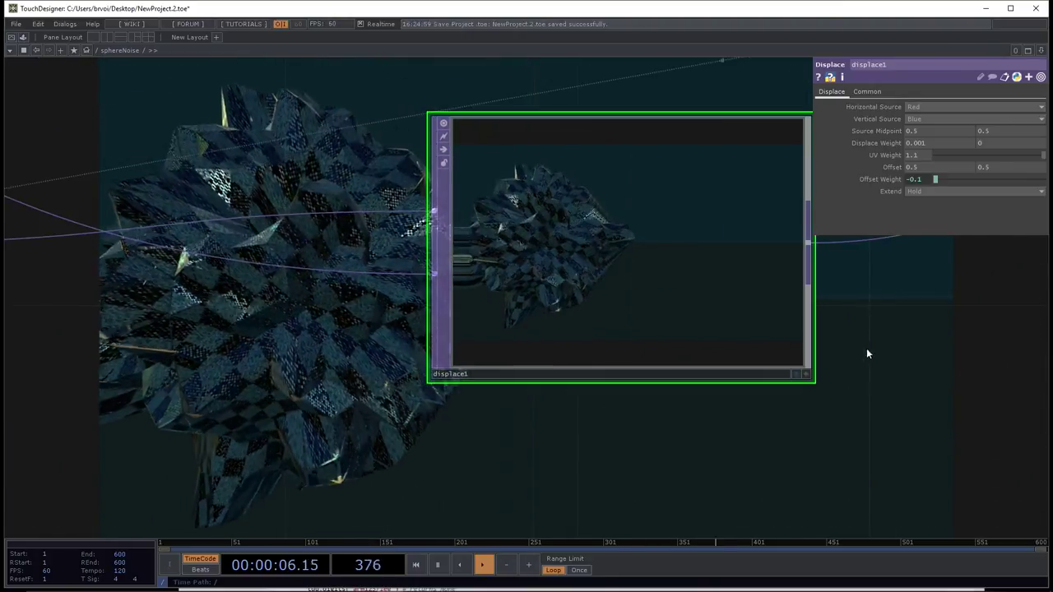
{"action": "left_click_drag", "start_coordinate": [845, 352], "coordinate": [644, 382]}
{"action": "scroll", "coordinate": [625, 358], "scroll_direction": "down", "scroll_amount": 4}
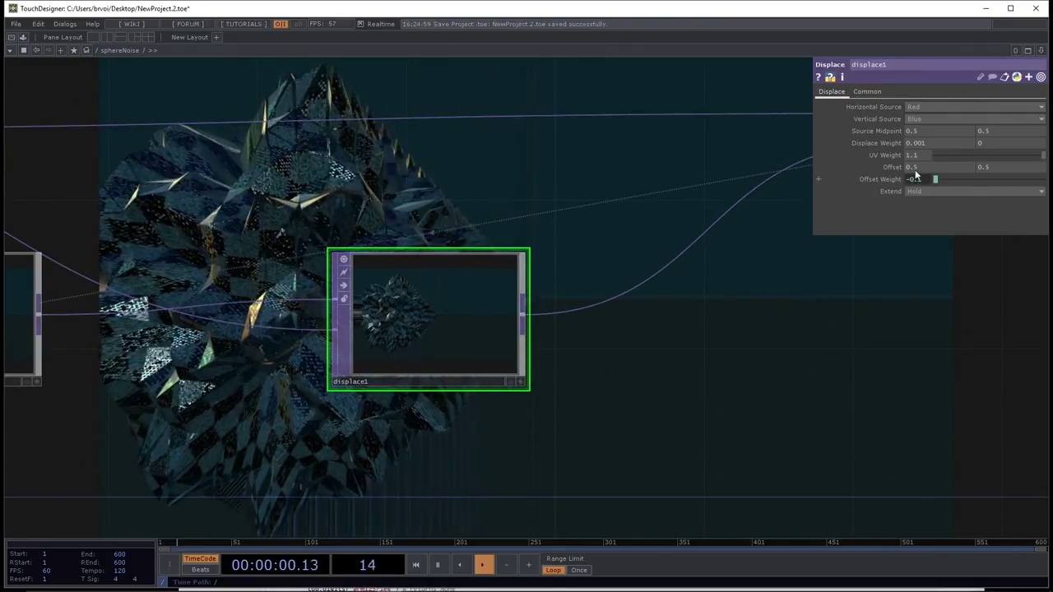
- Sweep displace1's UV Weight through lower values and set it back to 1
{"action": "middle_click_drag", "start_coordinate": [948, 146], "coordinate": [1001, 166]}
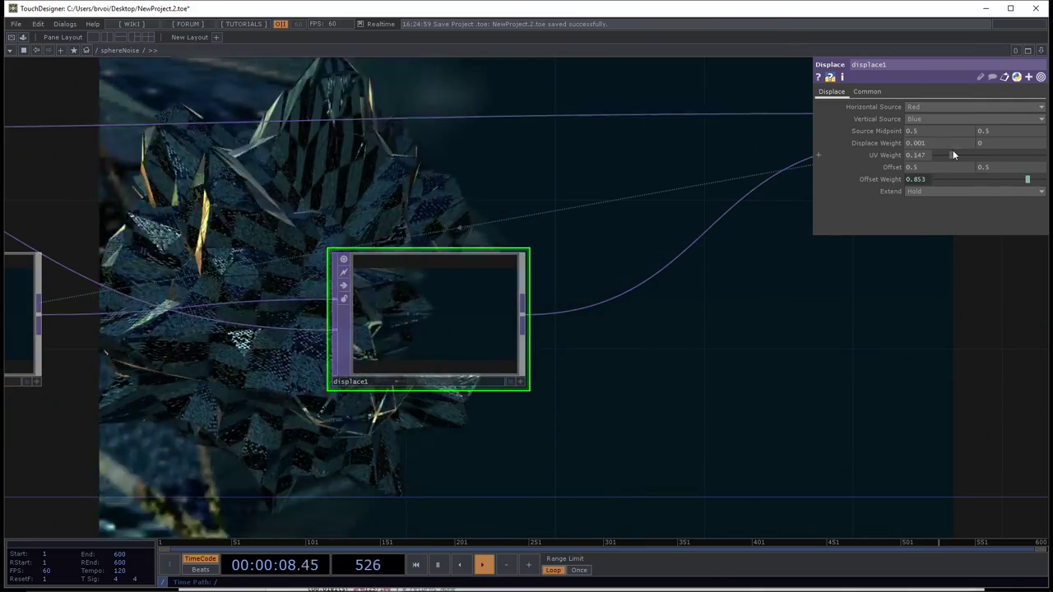
{"action": "mouse_move", "coordinate": [964, 143]}
{"action": "middle_mouse_down"}
{"action": "mouse_move", "coordinate": [985, 147]}
{"action": "mouse_move", "coordinate": [952, 145]}
{"action": "middle_mouse_up"}
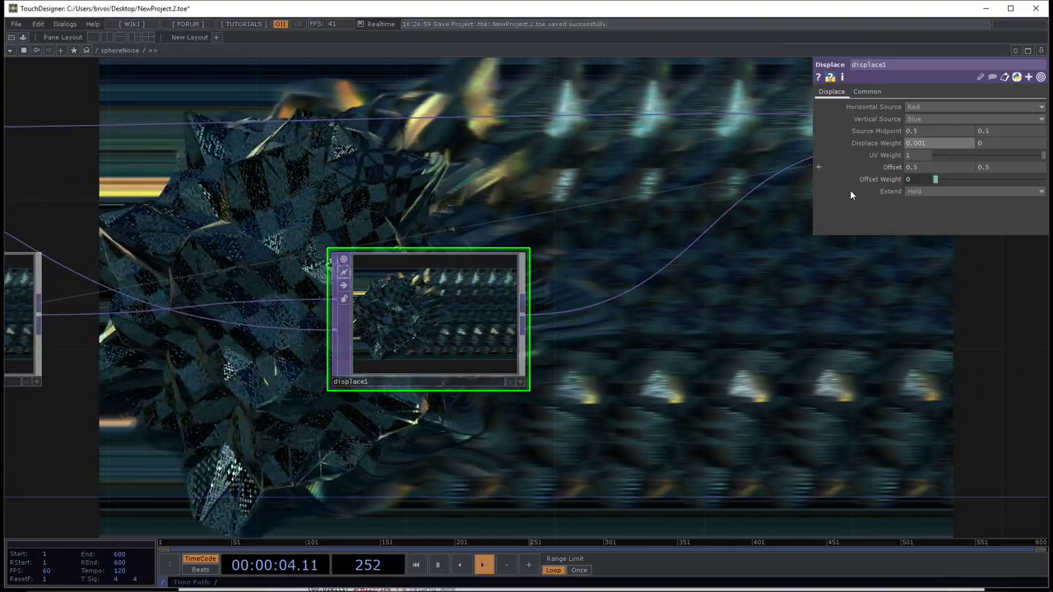
- Assign phong1 as geo1's material to compare the feedback trails, and restore pbr1 as the material
{"action": "scroll", "coordinate": [834, 275], "scroll_direction": "down", "scroll_amount": 4}
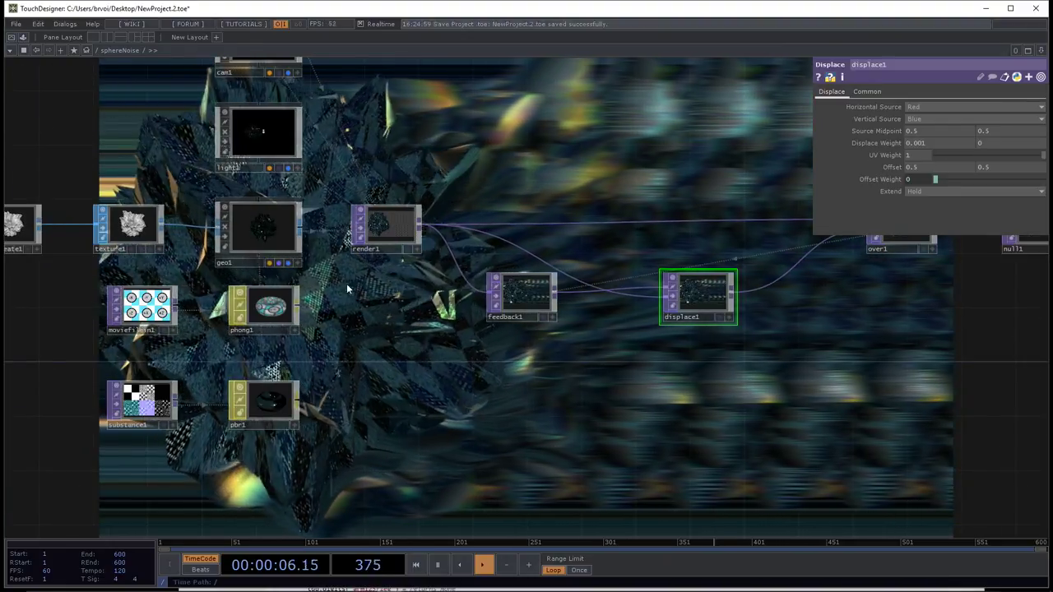
{"action": "left_click_drag", "start_coordinate": [265, 306], "coordinate": [250, 237]}
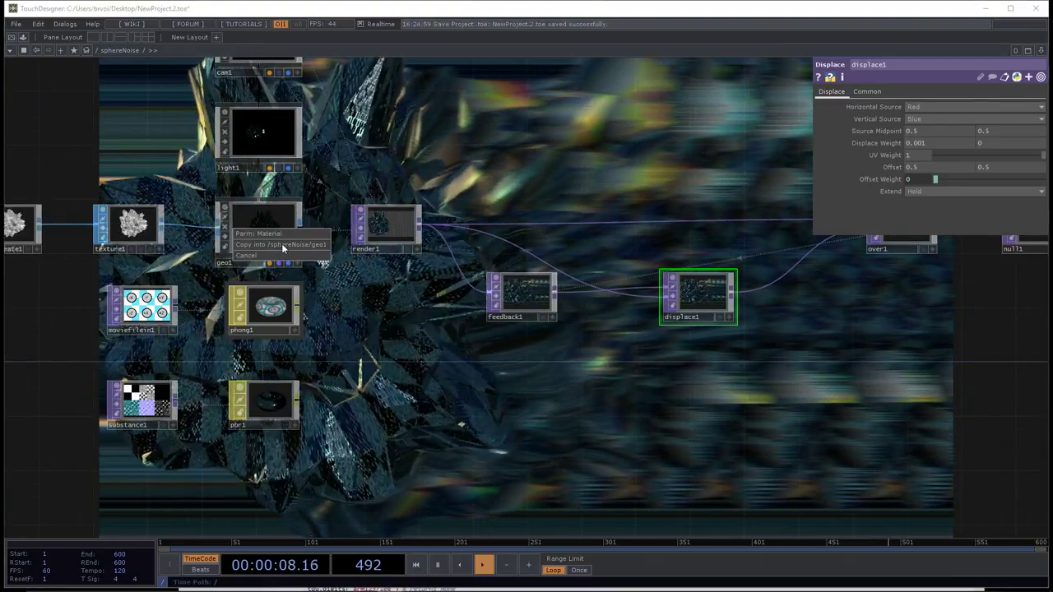
{"action": "left_click", "coordinate": [289, 238]}
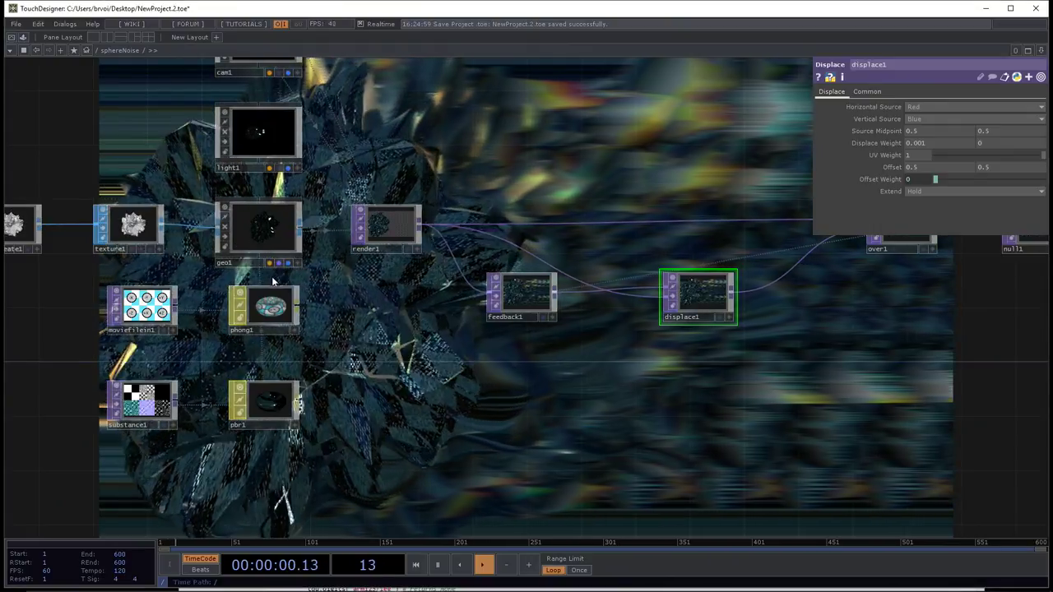
{"action": "left_click_drag", "start_coordinate": [265, 306], "coordinate": [251, 237]}
{"action": "left_click", "coordinate": [290, 237]}
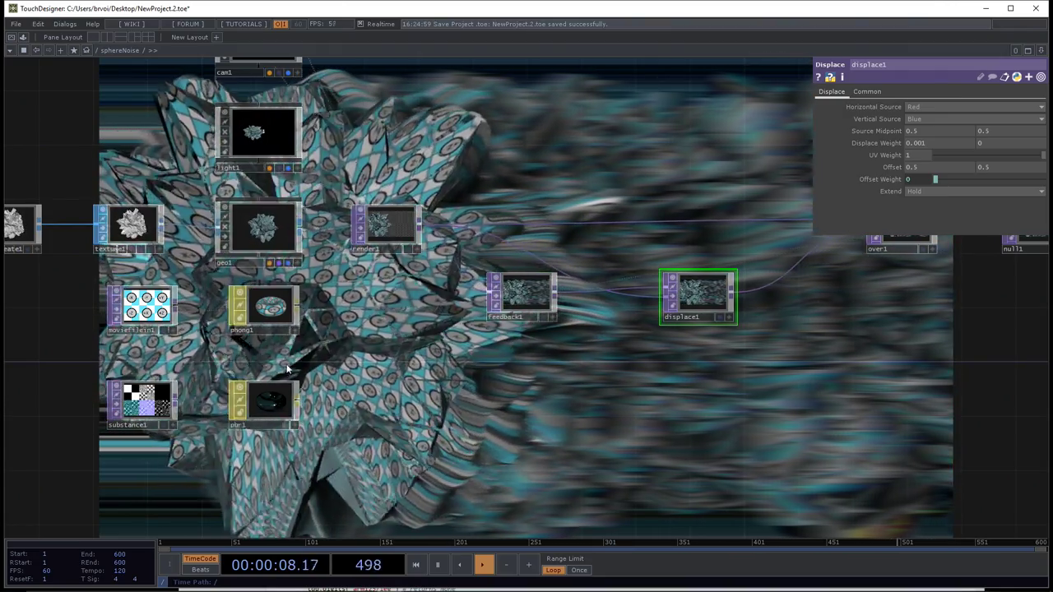
{"action": "left_click_drag", "start_coordinate": [272, 403], "coordinate": [289, 232]}
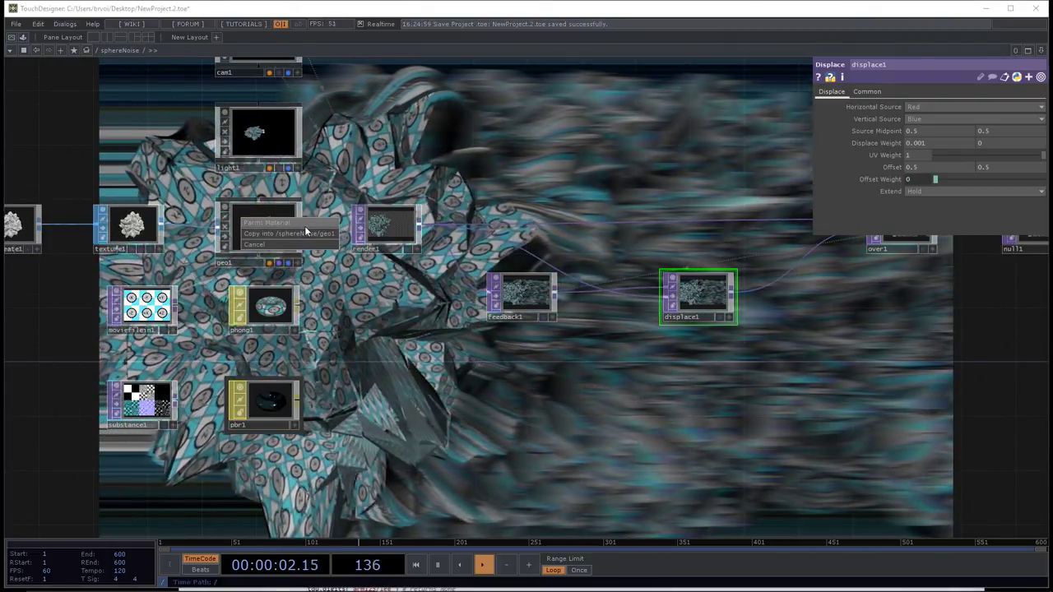
{"action": "left_click", "coordinate": [305, 224]}
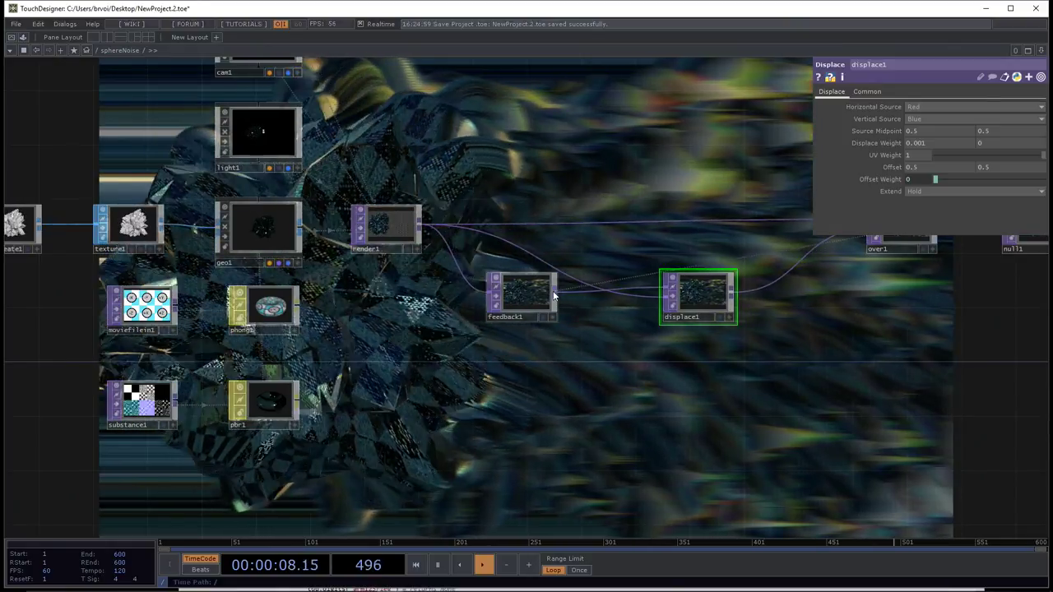
- Pulse the reset on feedback1 to restart the trails, and watch them rebuild through the loop
{"action": "left_click", "coordinate": [545, 292]}
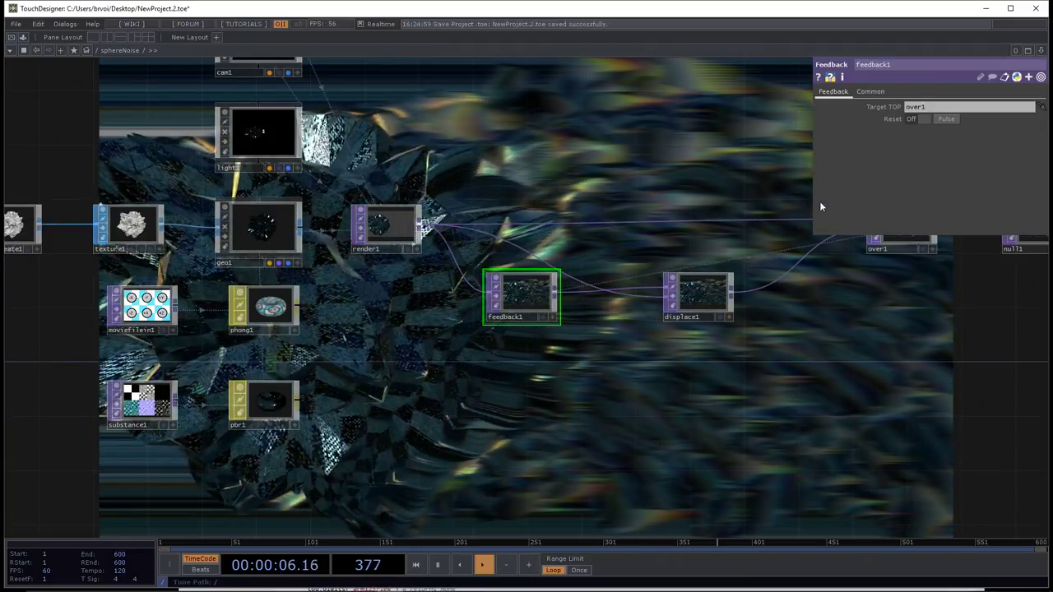
{"action": "left_click", "coordinate": [947, 120]}
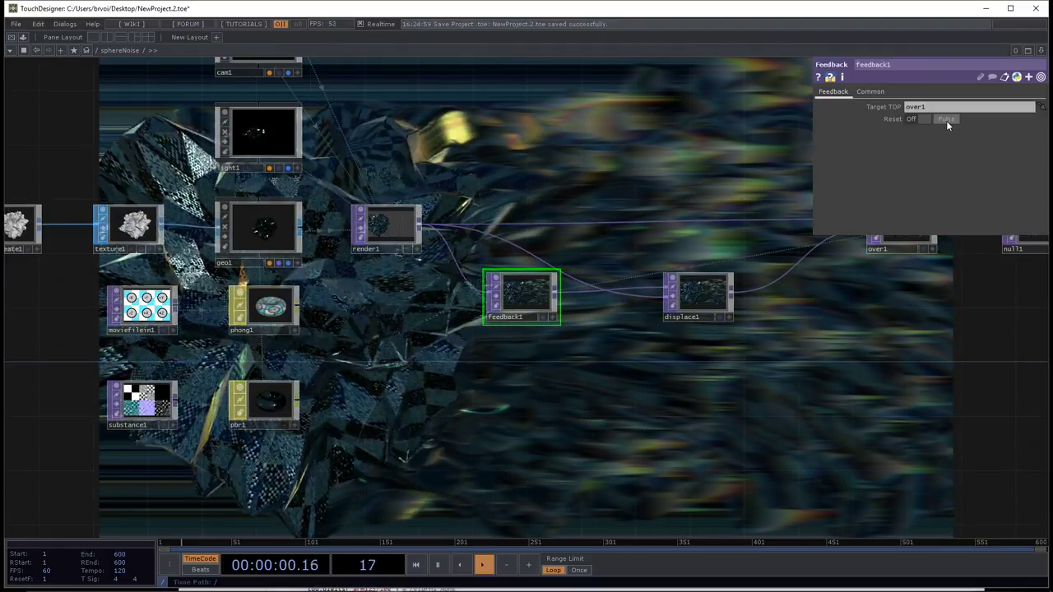
{"action": "left_click", "coordinate": [945, 120]}
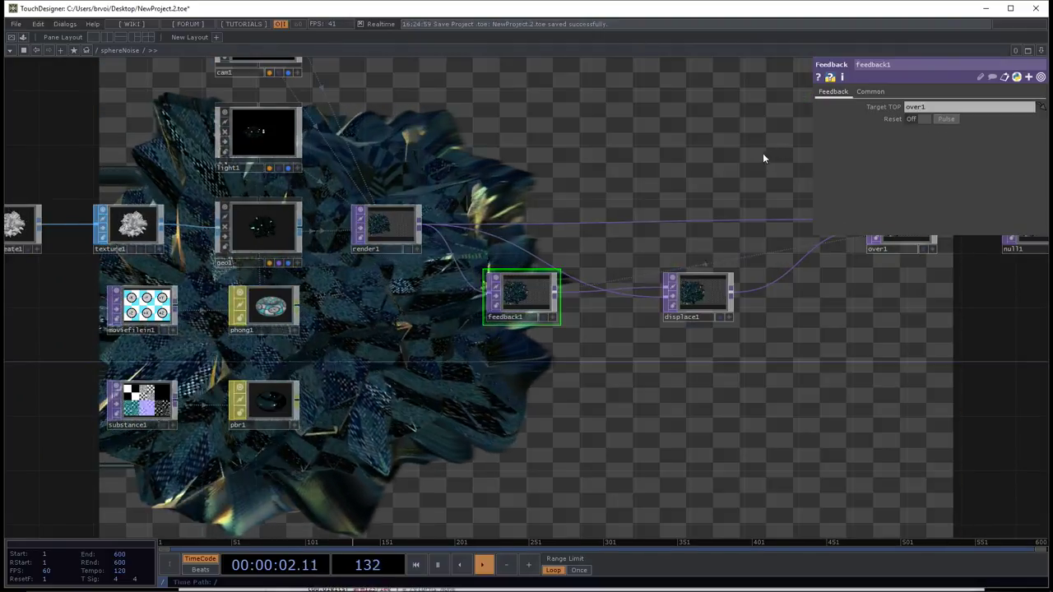
{"action": "left_click_drag", "start_coordinate": [737, 160], "coordinate": [611, 225]}
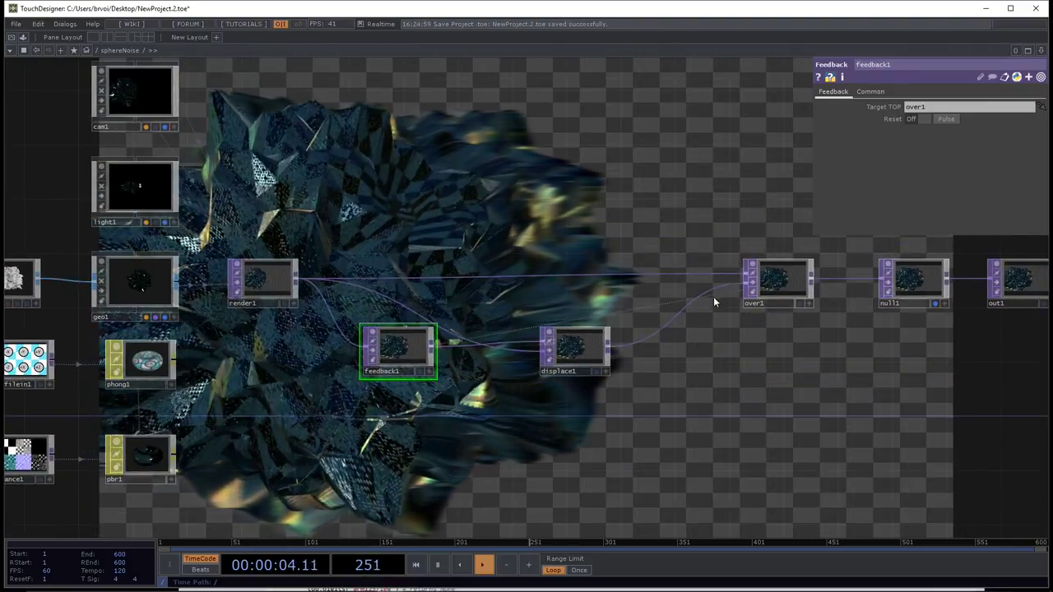
{"action": "scroll", "coordinate": [779, 294], "scroll_direction": "up", "scroll_amount": 2}
{"action": "scroll", "coordinate": [780, 299], "scroll_direction": "up", "scroll_amount": 1}
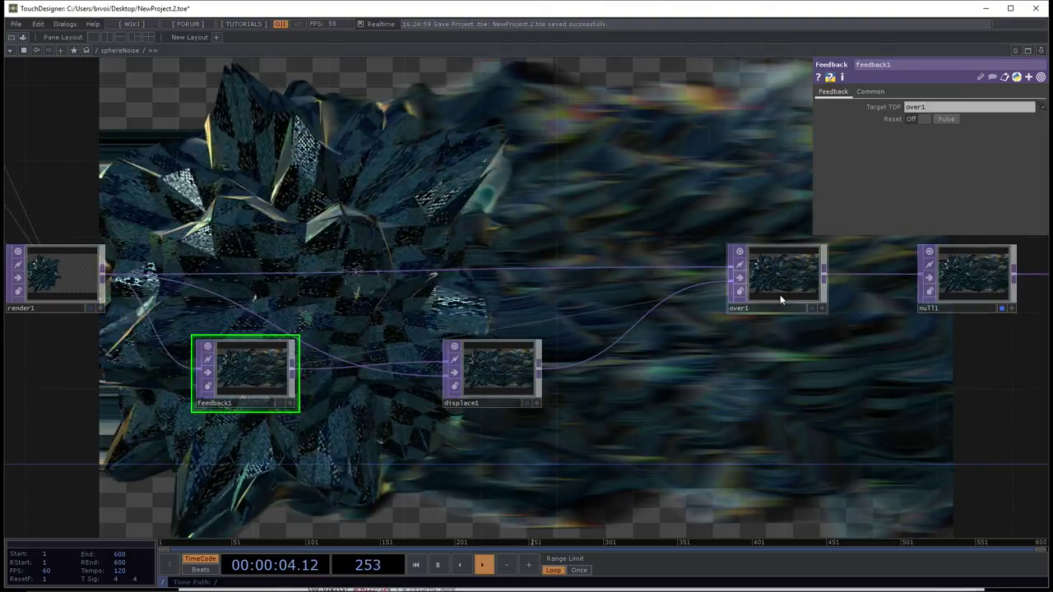
- Go up to the root network and assign the sphereNoise container as the perform window's Window Operator
{"action": "scroll", "coordinate": [502, 293], "scroll_direction": "down", "scroll_amount": 10}
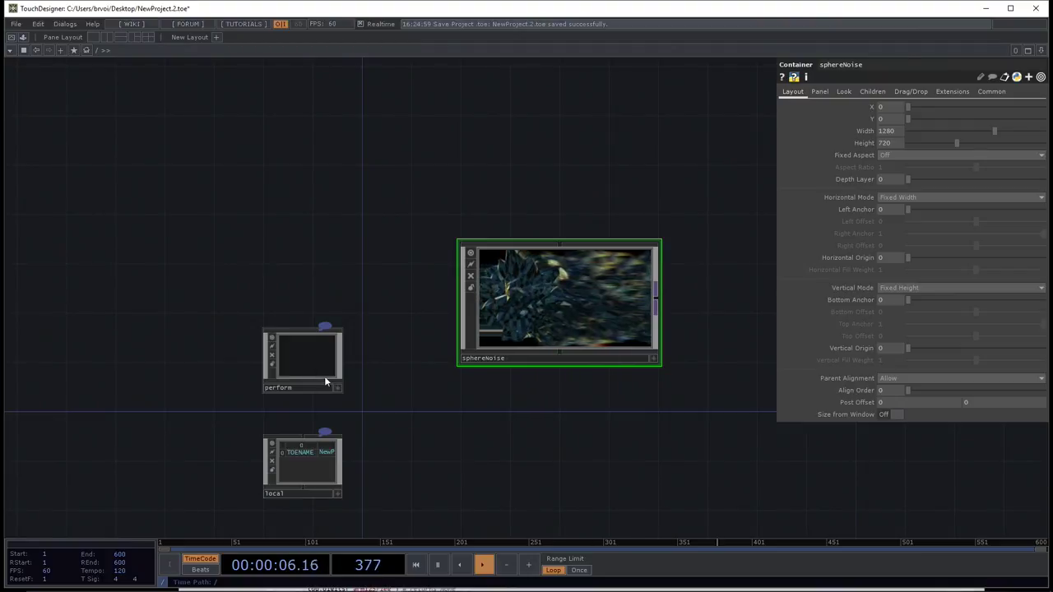
{"action": "left_click_drag", "start_coordinate": [507, 426], "coordinate": [462, 429]}
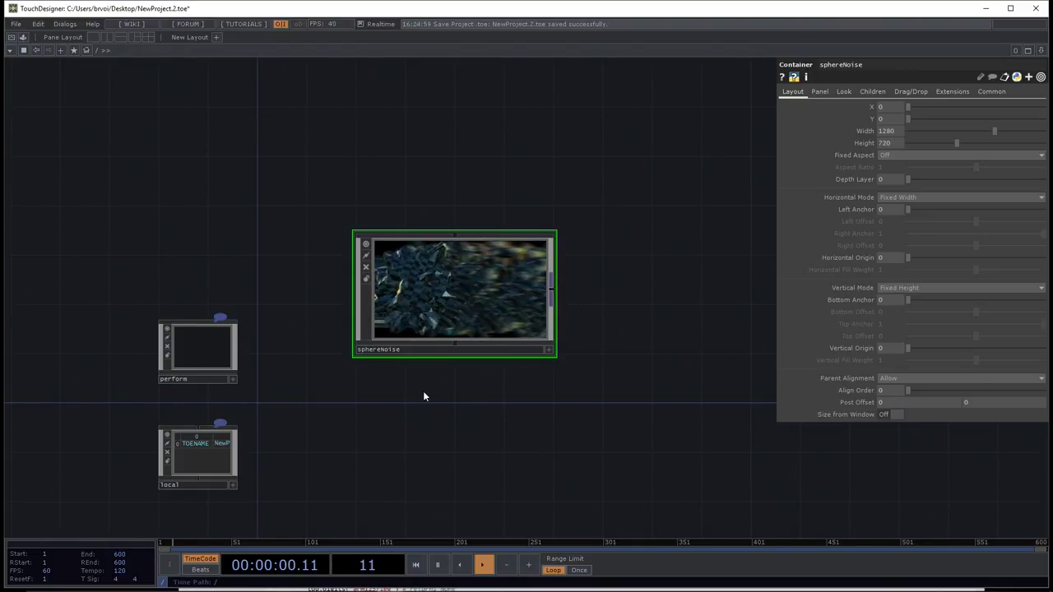
{"action": "left_click", "coordinate": [213, 351]}
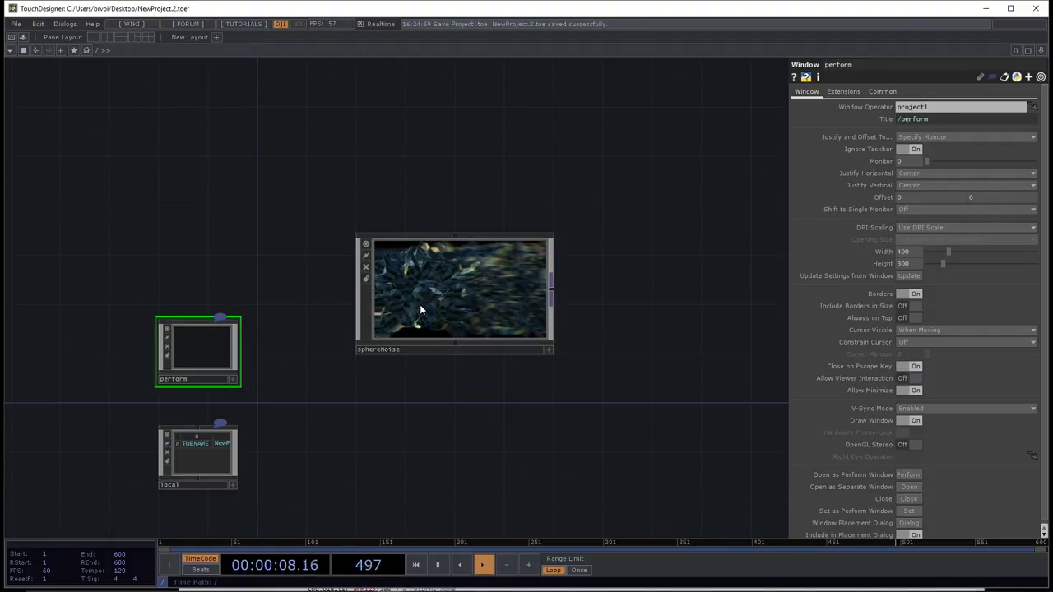
{"action": "left_click_drag", "start_coordinate": [420, 304], "coordinate": [882, 140]}
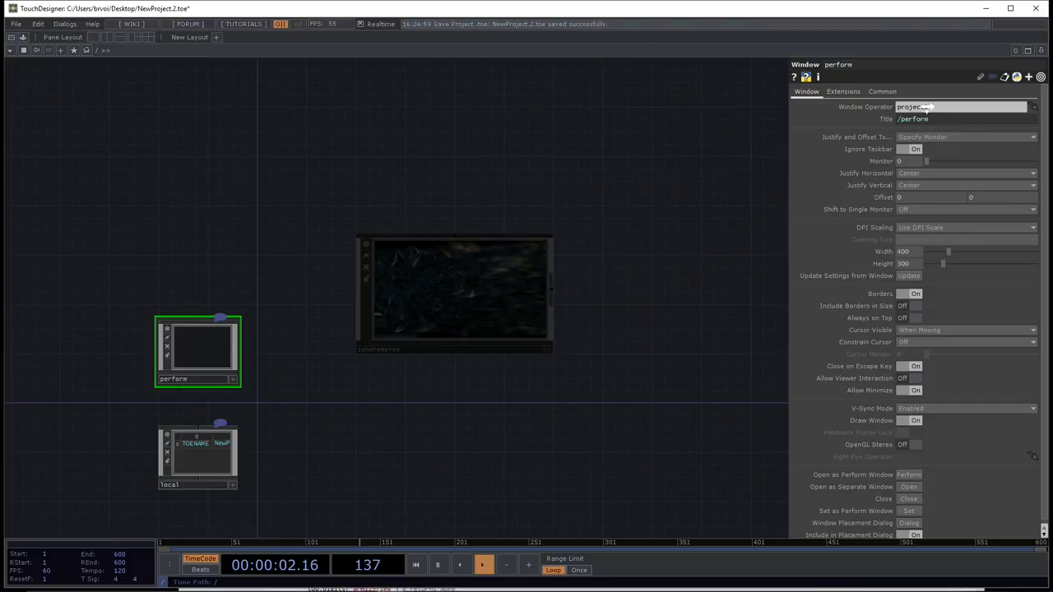
{"action": "left_click_drag", "start_coordinate": [923, 108], "coordinate": [919, 107]}
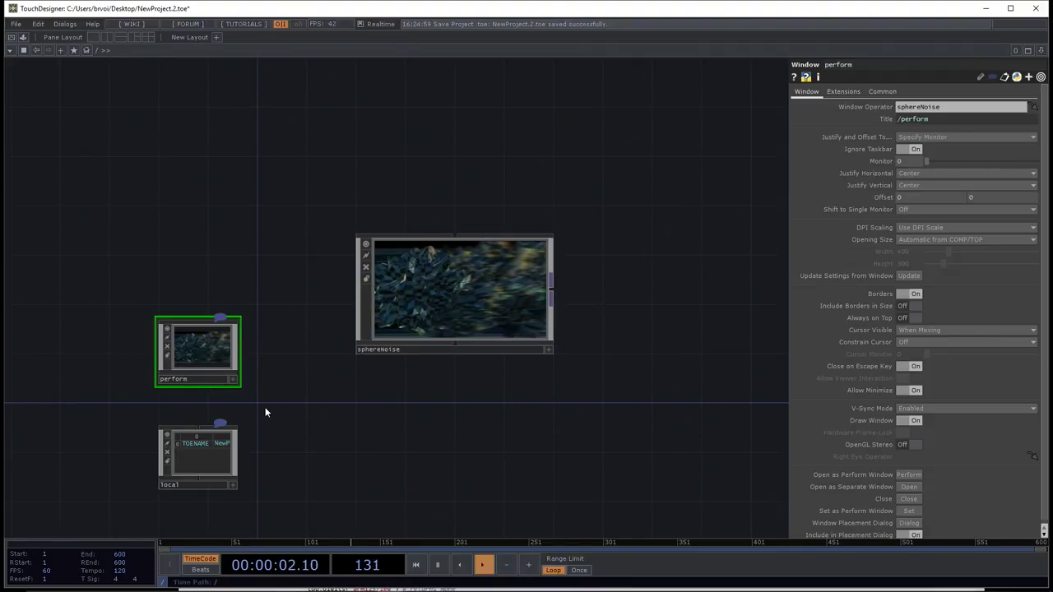
- Open perform as a separate window to preview the sphereNoise output, and close it again
{"action": "scroll", "coordinate": [300, 377], "scroll_direction": "up", "scroll_amount": 2}
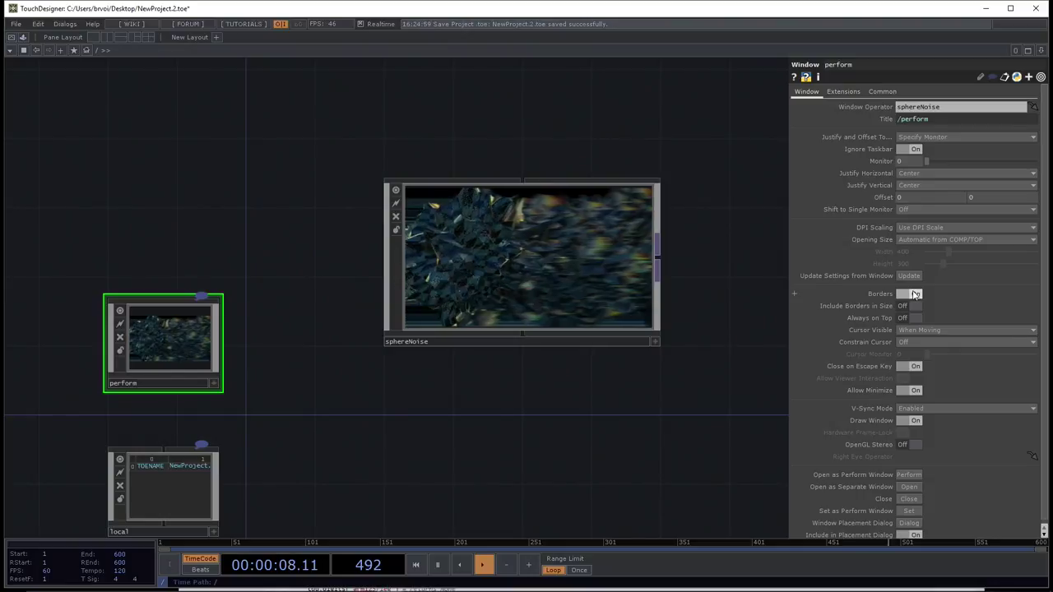
{"action": "left_click", "coordinate": [909, 487]}
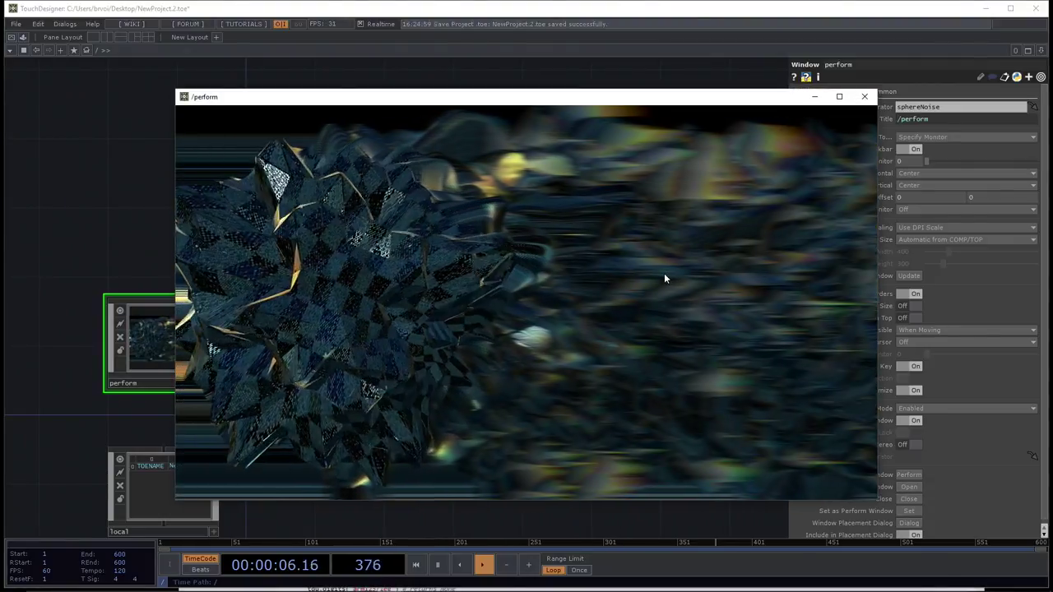
{"action": "left_click", "coordinate": [863, 96]}
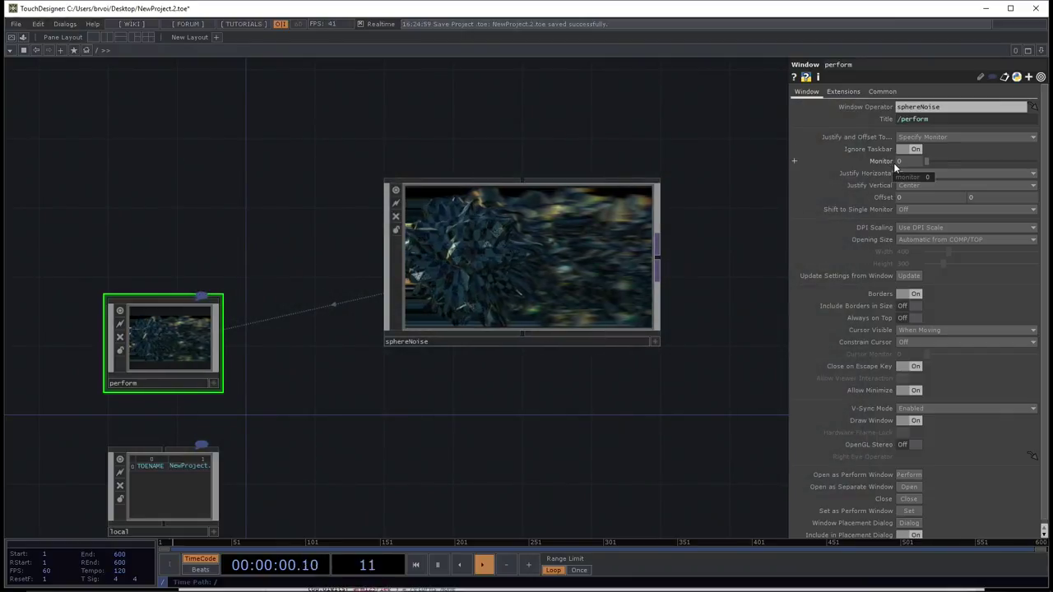
- Set the perform window's Opening Size to Fill and turn its Borders off
{"action": "left_click", "coordinate": [929, 239]}
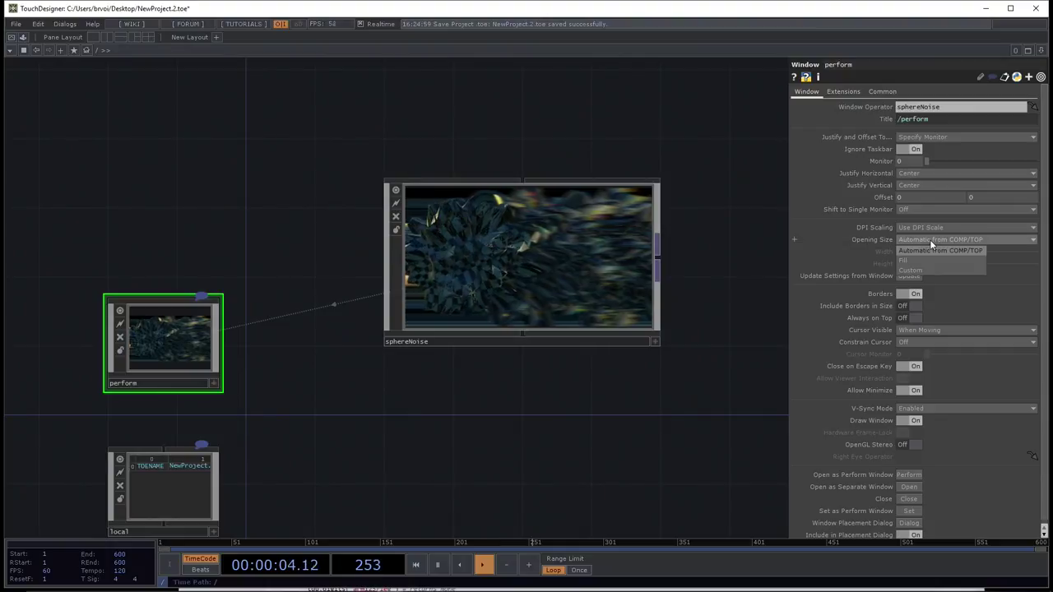
{"action": "left_click", "coordinate": [932, 258]}
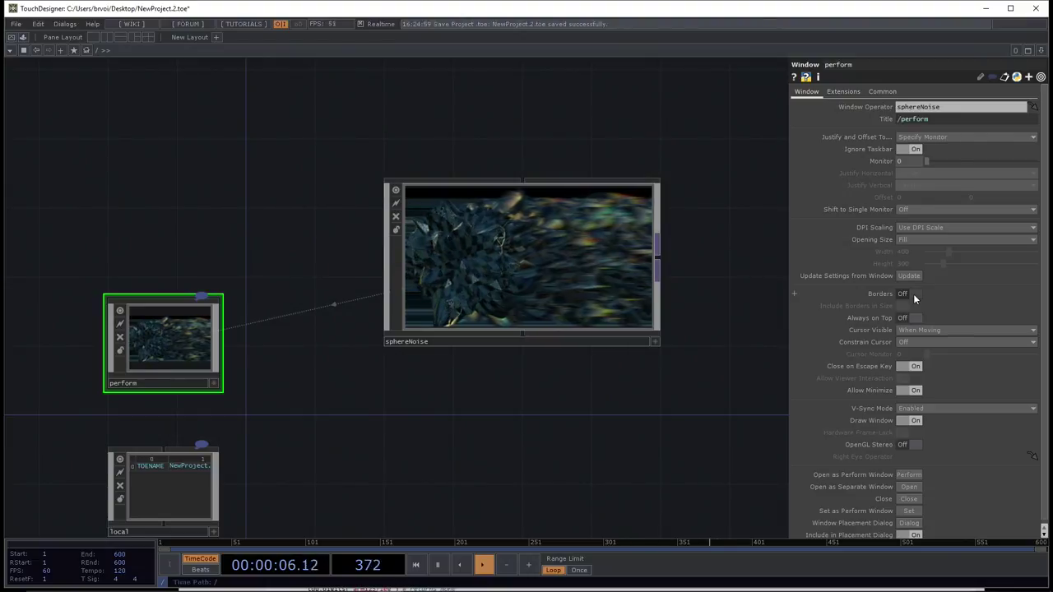
- Preview the borderless output as a separate window, close it, and open it as the perform window
{"action": "left_click", "coordinate": [910, 486]}
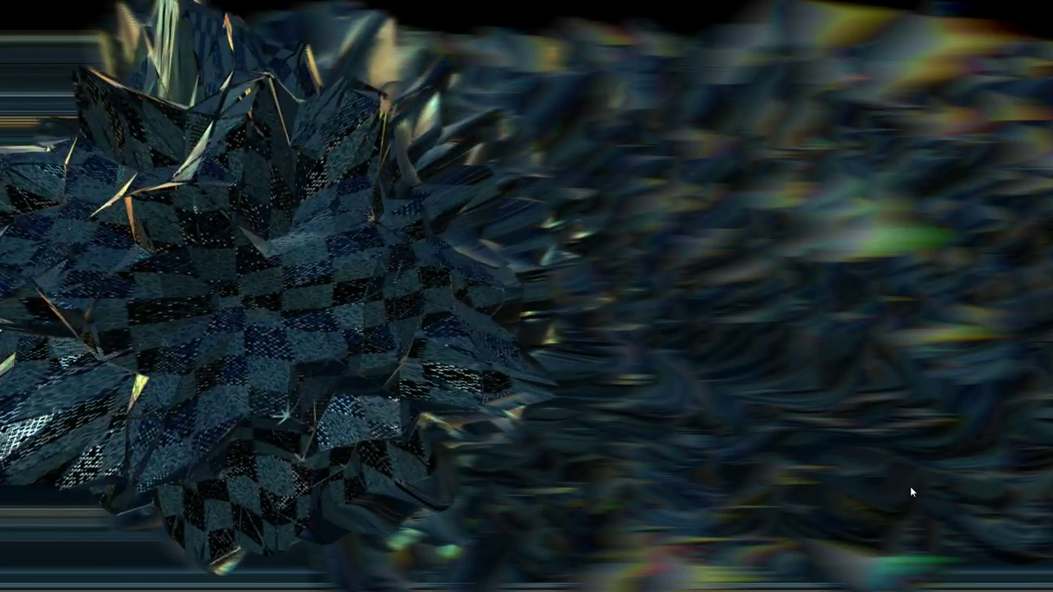
{"action": "key", "text": "Escape"}
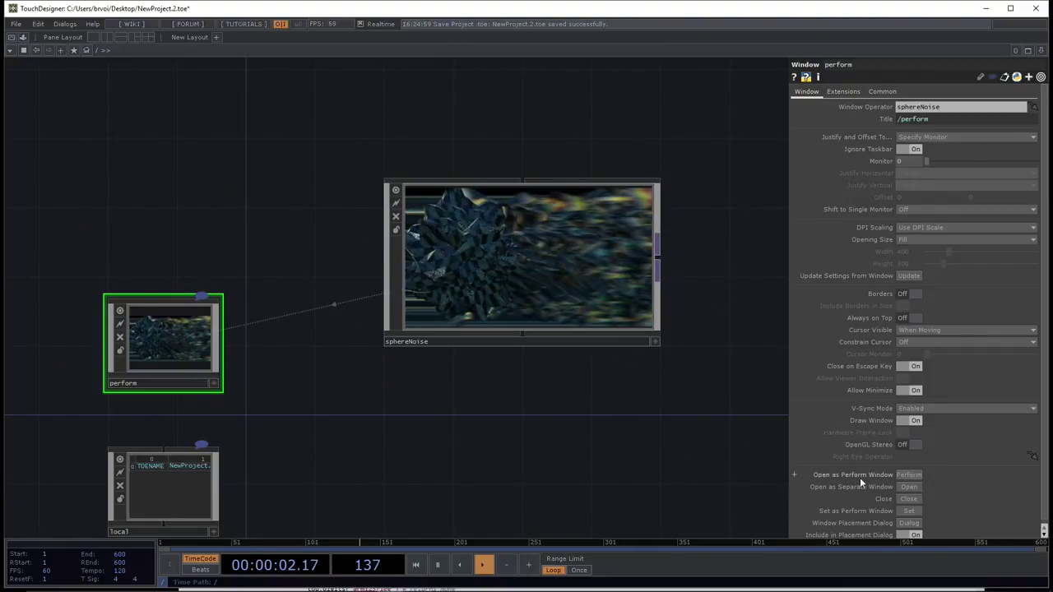
{"action": "left_click", "coordinate": [903, 475]}
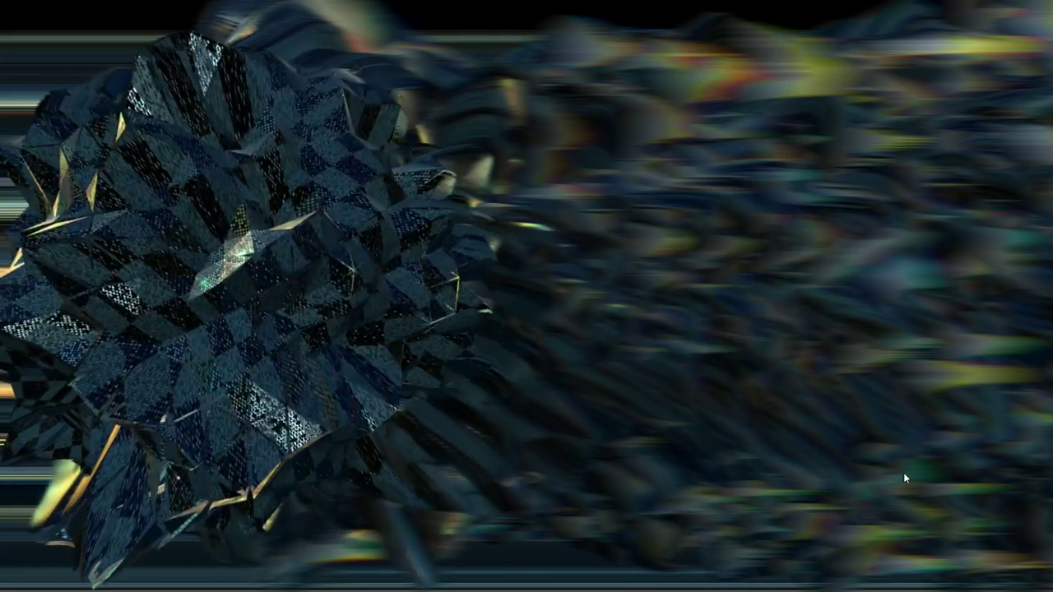